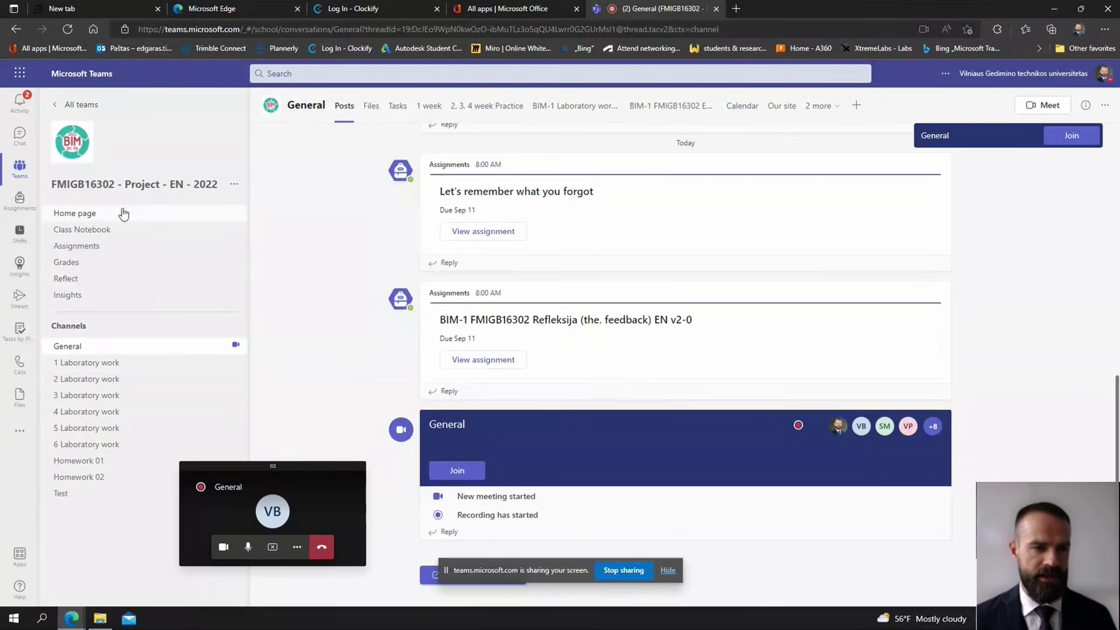
Open the class team's home page and move the floating meeting window clear of its assignment list
left_click(101, 222)
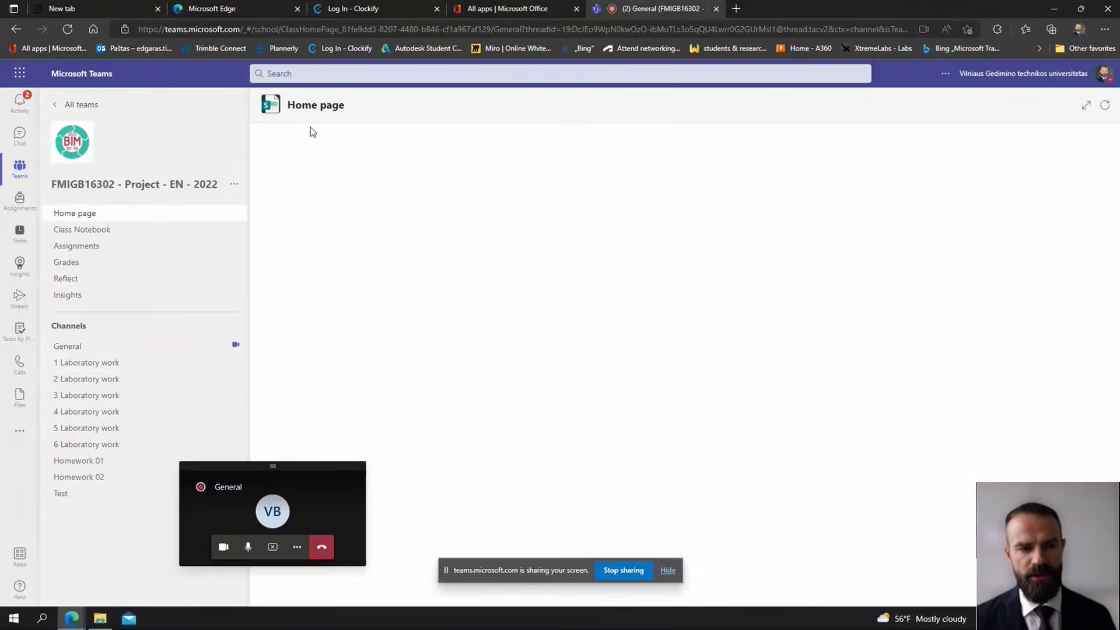
scroll(577, 308, "down", 10)
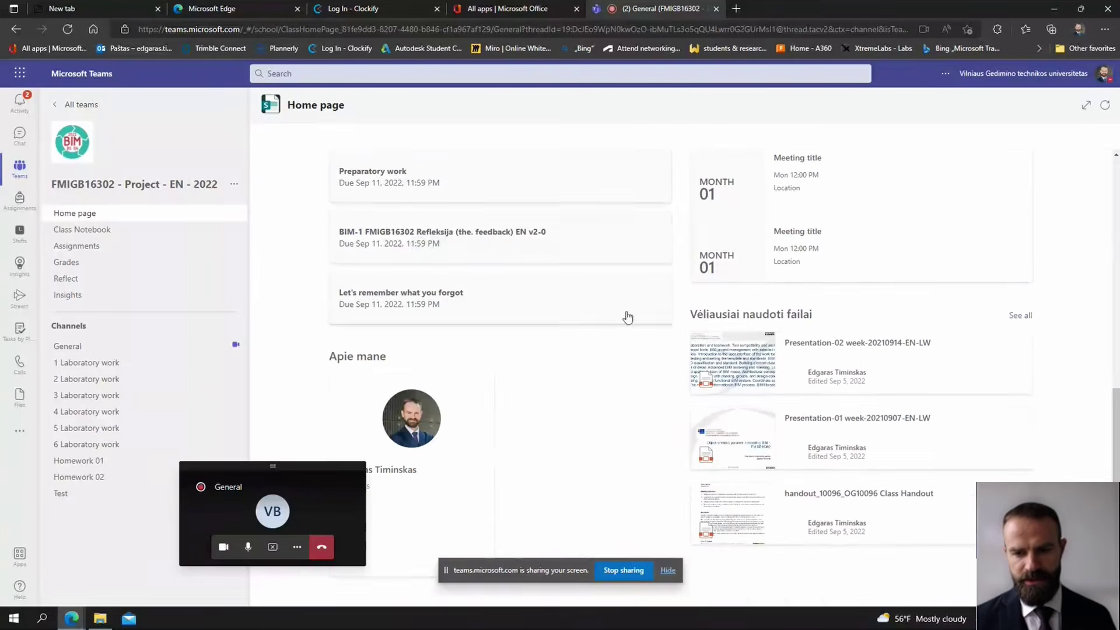
scroll(606, 452, "up", 5)
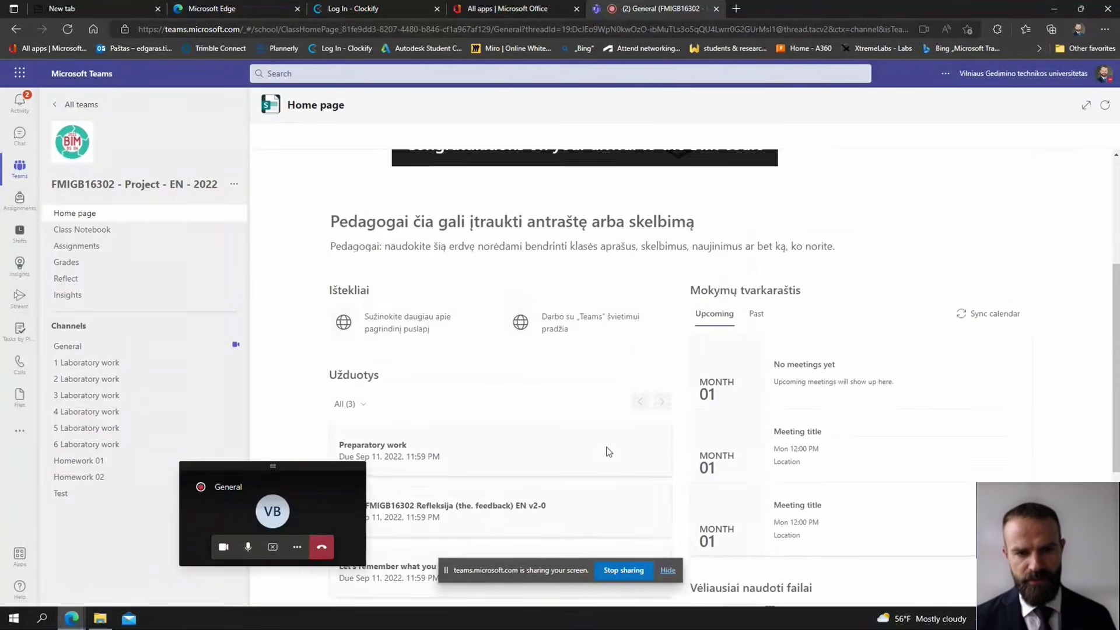
scroll(606, 452, "up", 1)
scroll(608, 452, "up", 3)
scroll(615, 443, "down", 4)
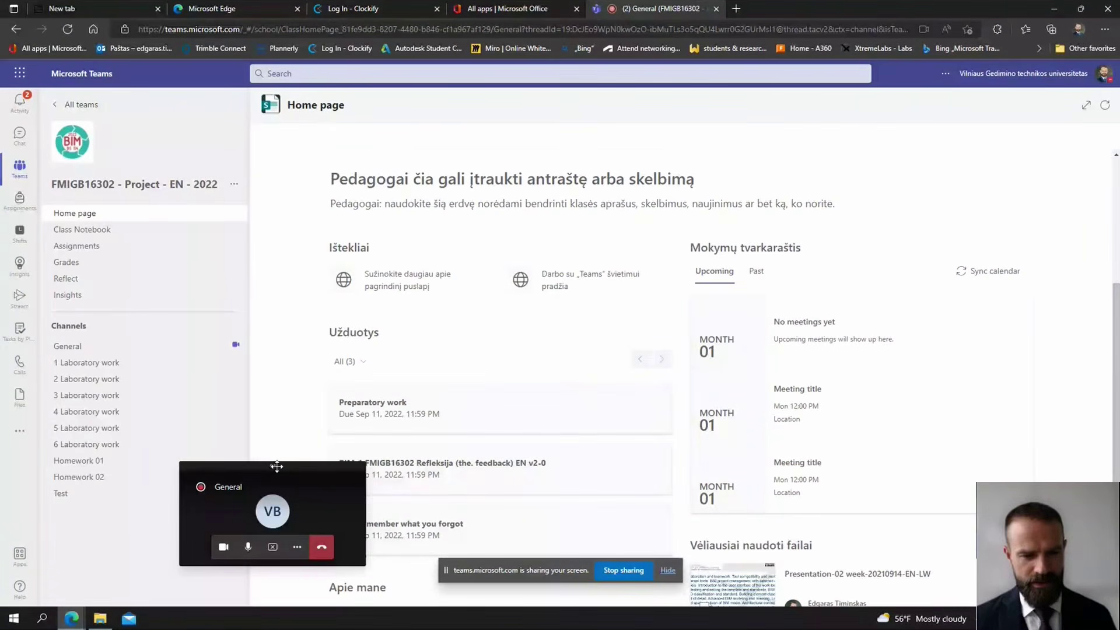
left_click_drag(273, 467, 235, 507)
left_click_drag(247, 551, 232, 551)
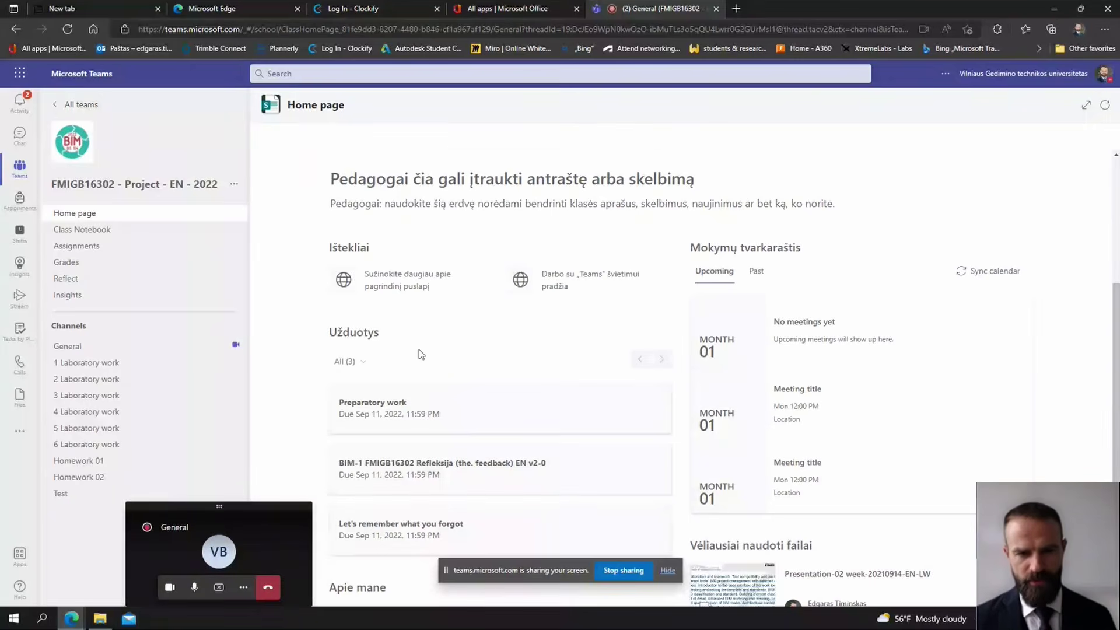
Review the home page's welcome banner, assignments, meeting schedule and recently used files
scroll(424, 363, "up", 3)
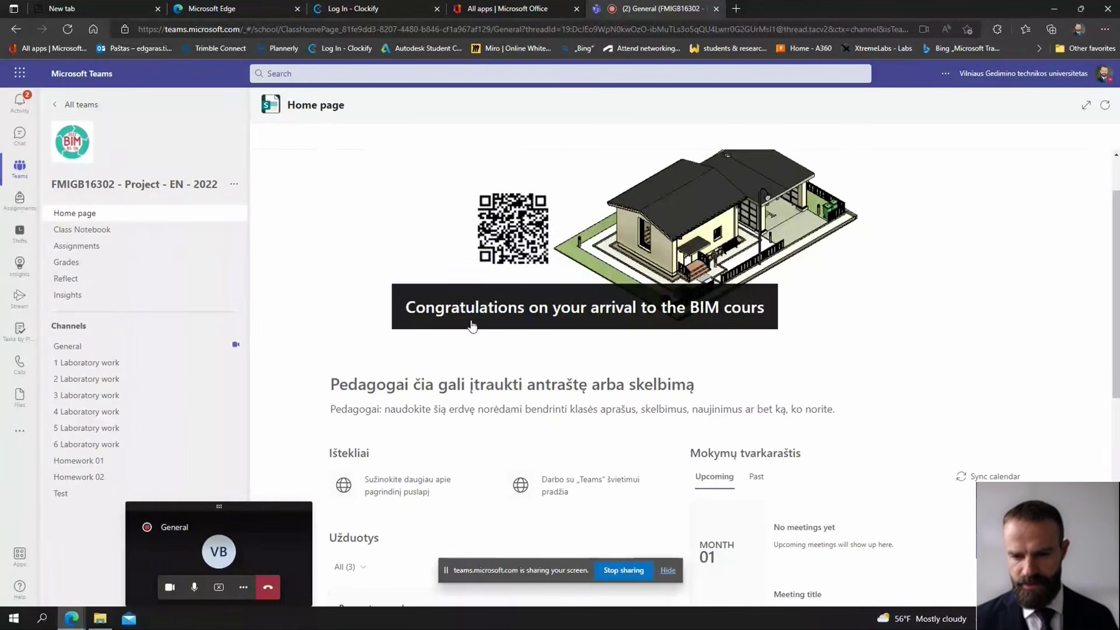
scroll(470, 325, "down", 4)
scroll(470, 325, "up", 3)
scroll(470, 325, "down", 4)
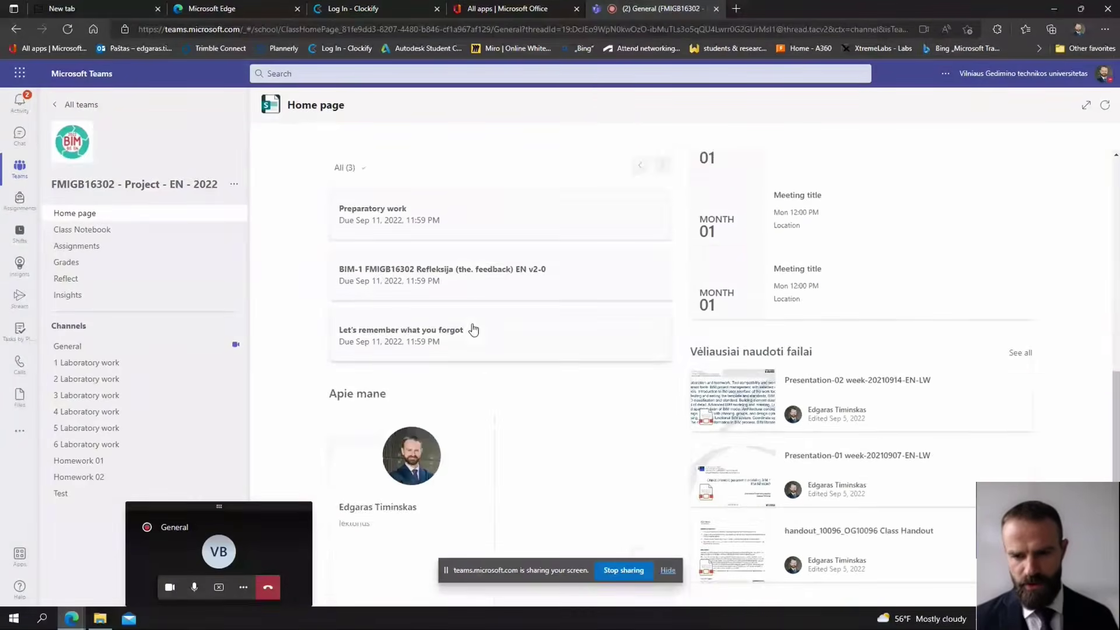
scroll(706, 404, "up", 2)
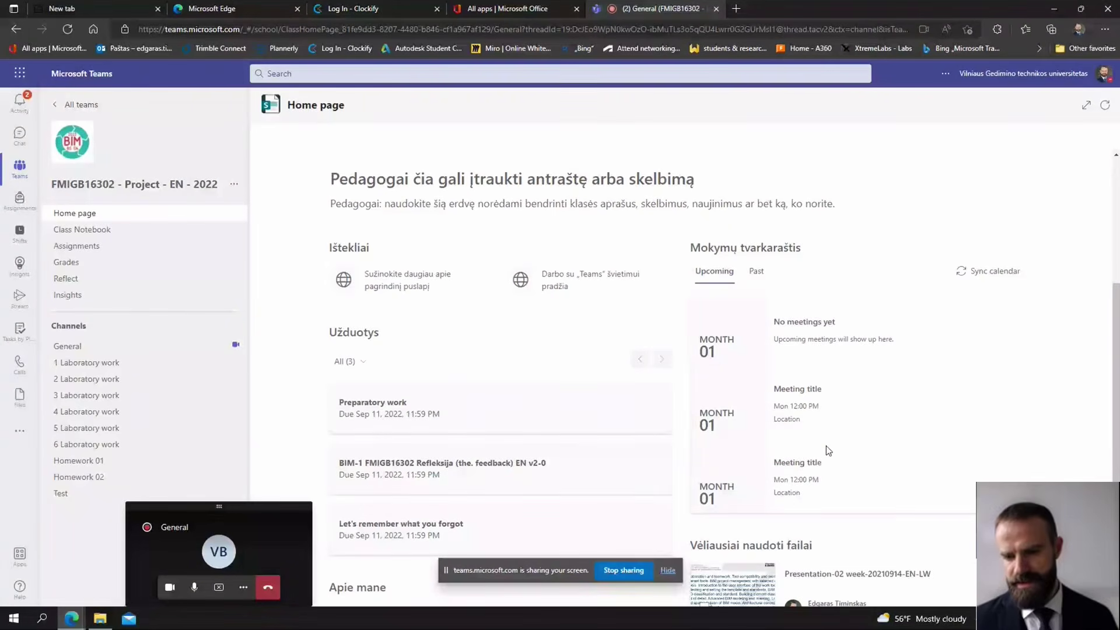
scroll(825, 448, "down", 4)
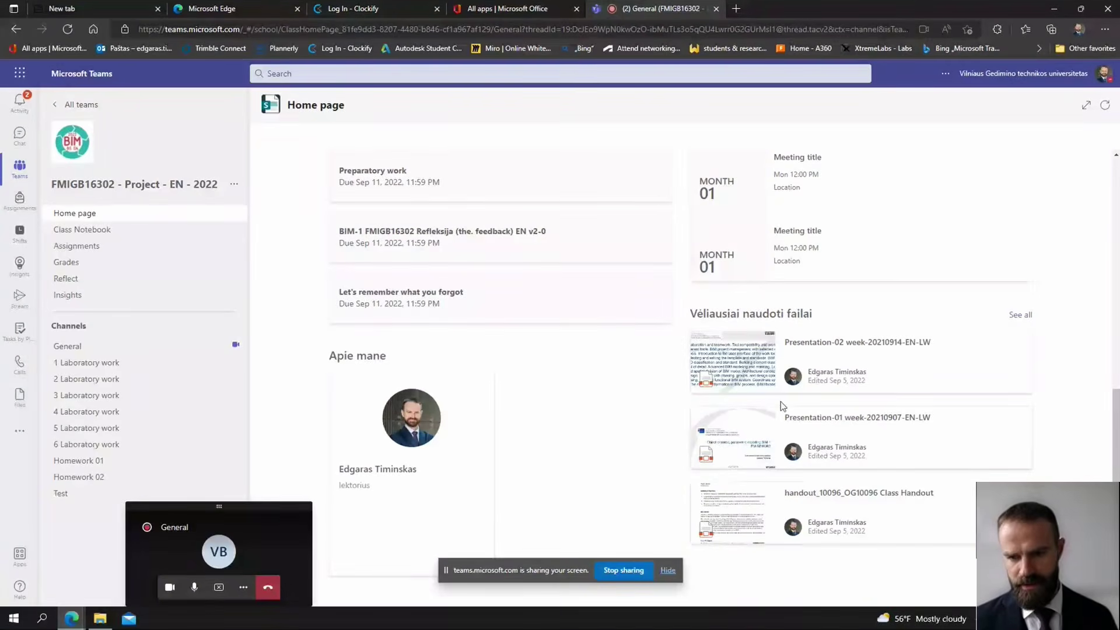
scroll(705, 407, "up", 5)
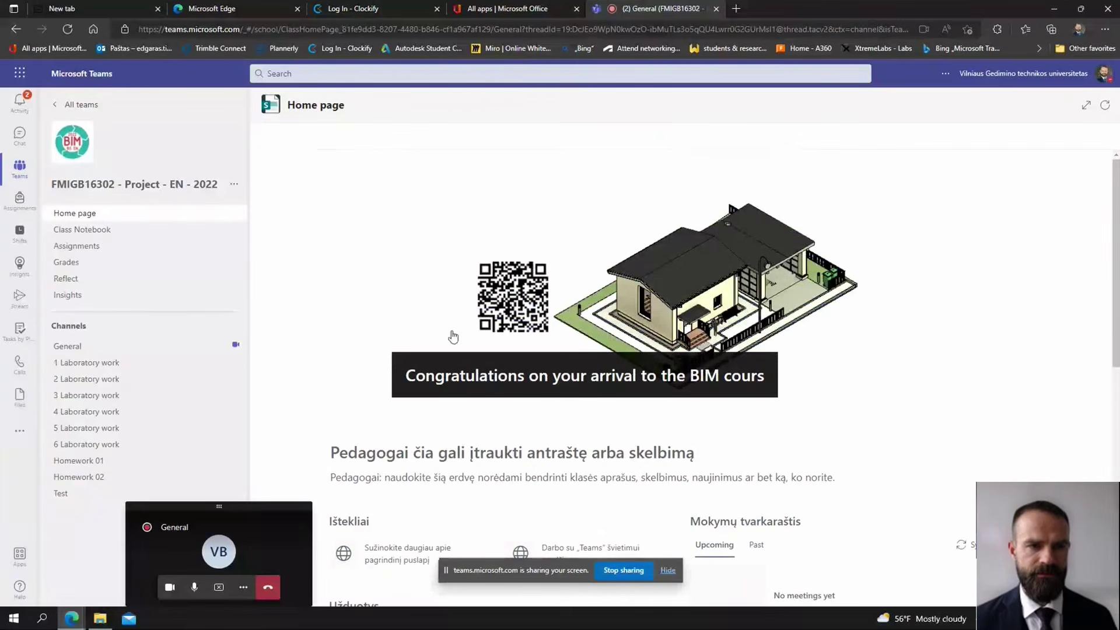
Open the Class Notebook, show its navigation and look through the list of notebook sections
left_click(99, 233)
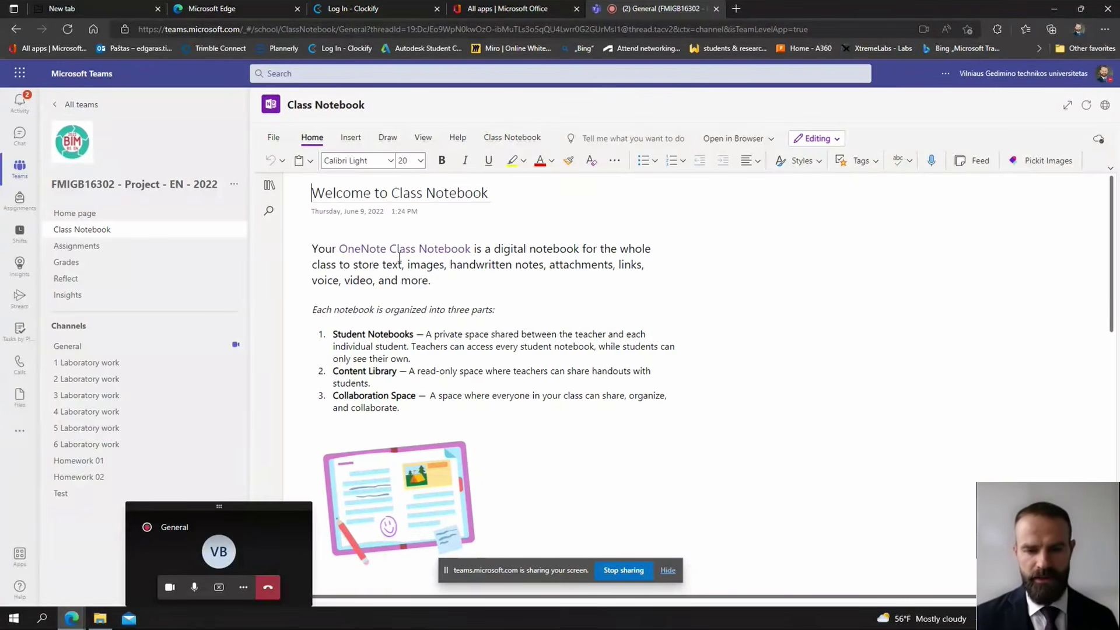
left_click(269, 185)
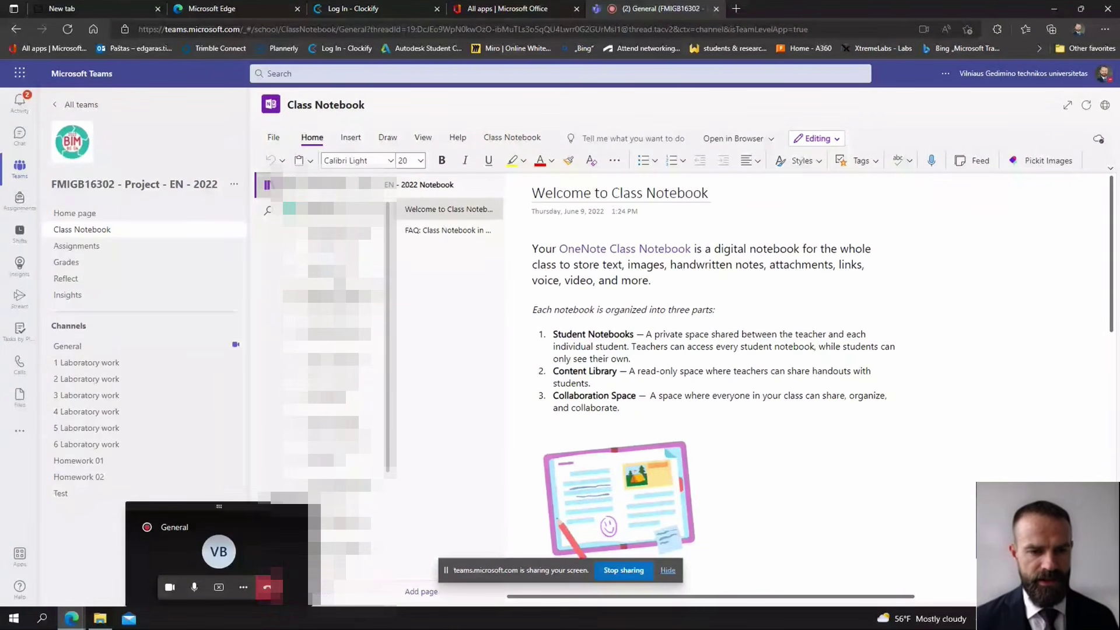
scroll(333, 350, "down", 5)
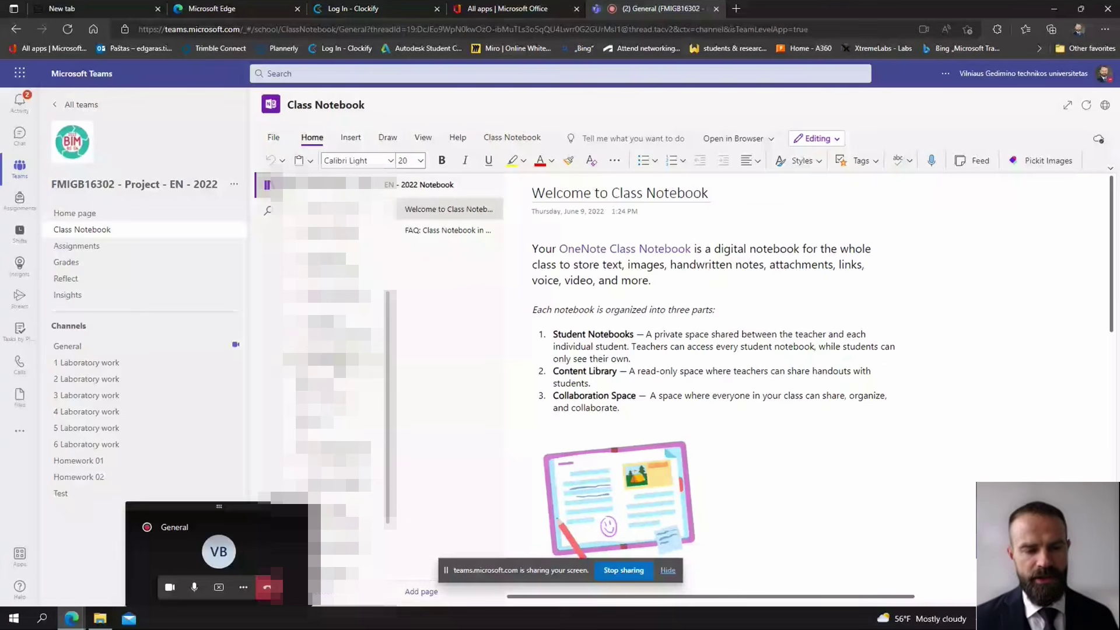
scroll(333, 350, "up", 5)
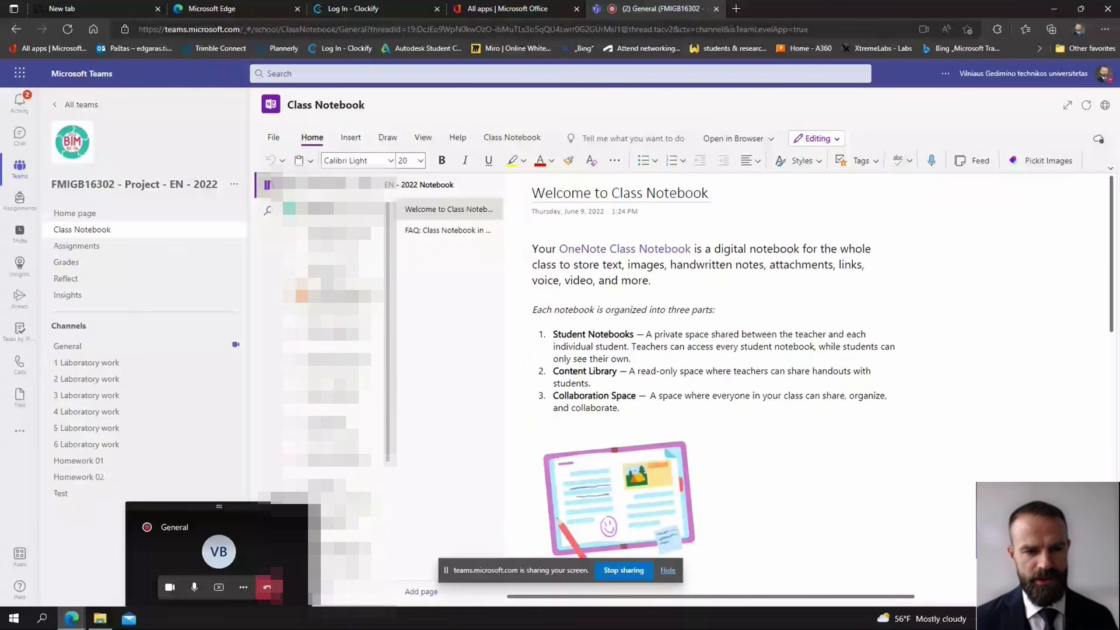
Browse the notebook's sections, including the one with the BIM objektai page, and open the section with the note-taking pages
left_click(315, 208)
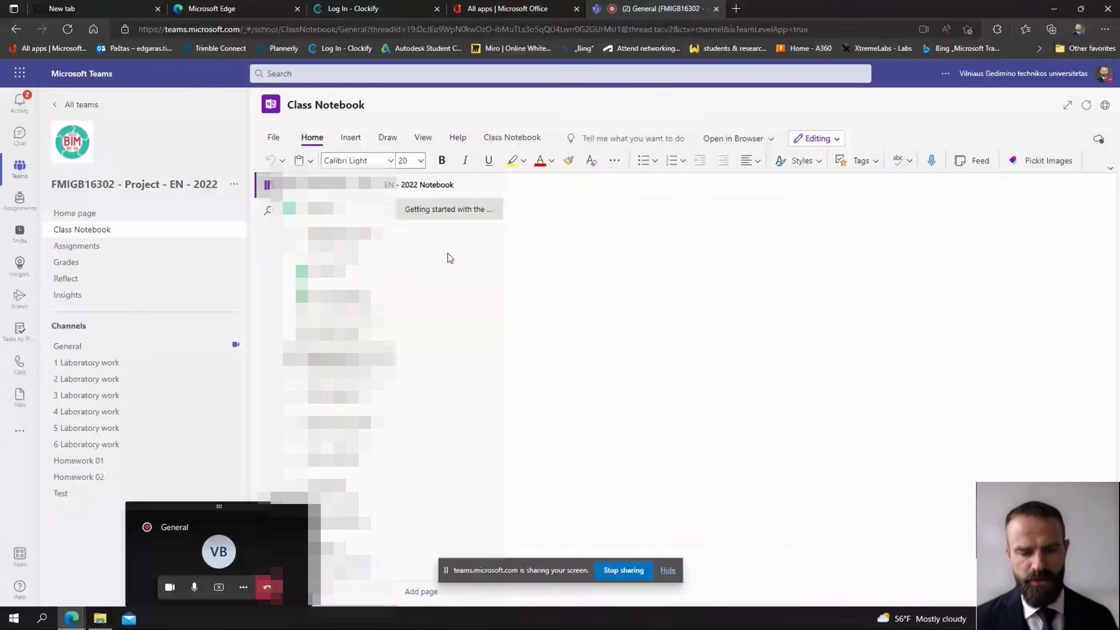
left_click(450, 361)
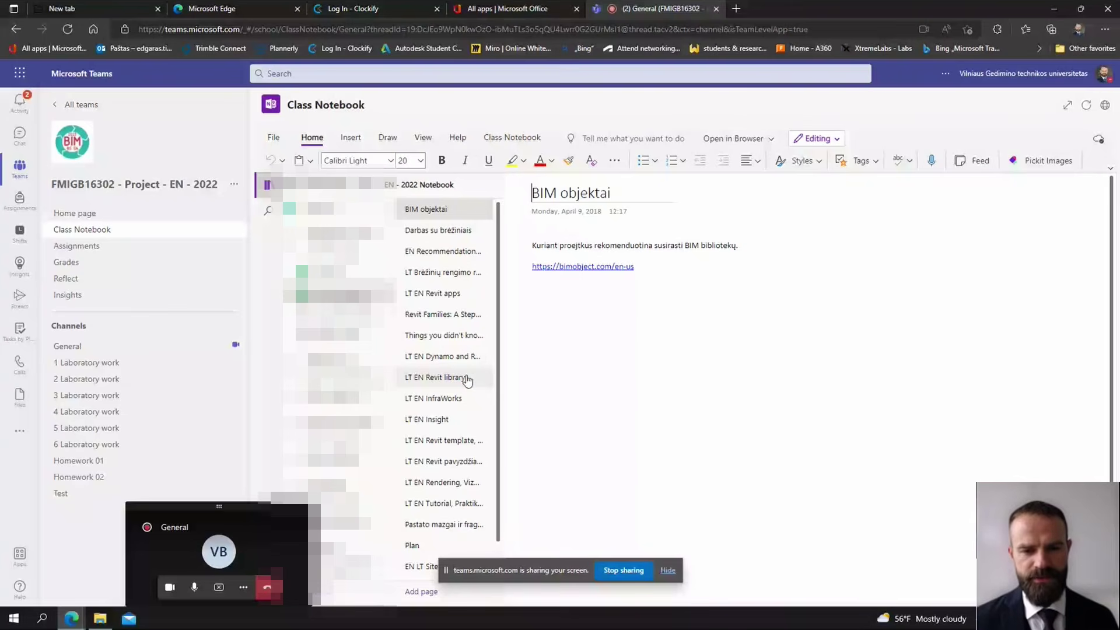
left_click(386, 297)
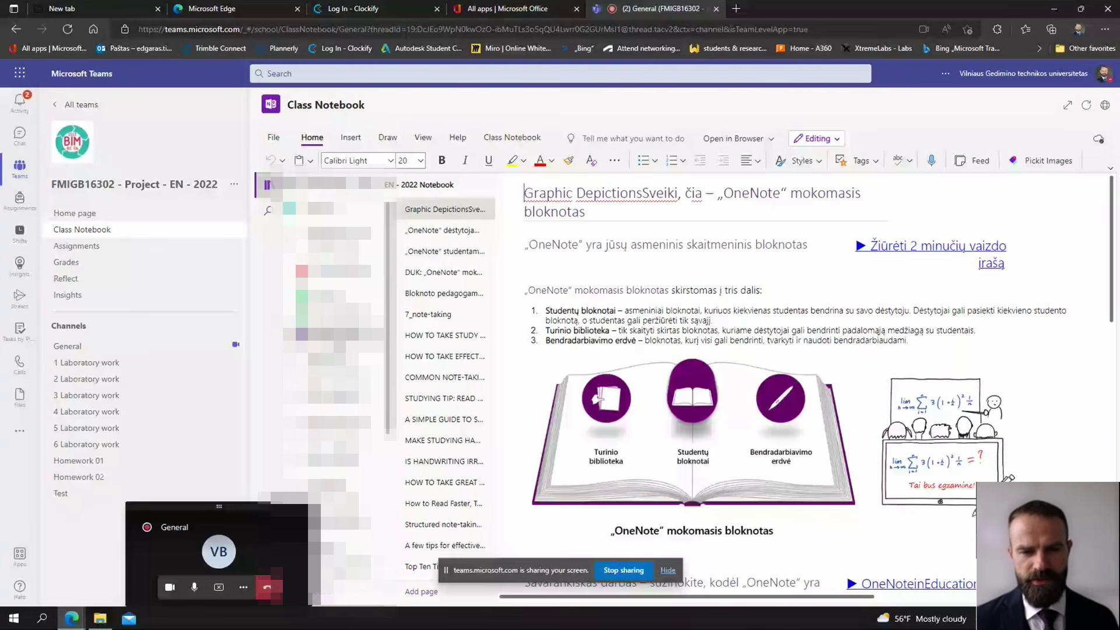
Open the page "HOW TO TAKE STUDY NOTES: 5 EFFECTIVE NOTE TAKING METHODS" and skim its content
left_click(412, 344)
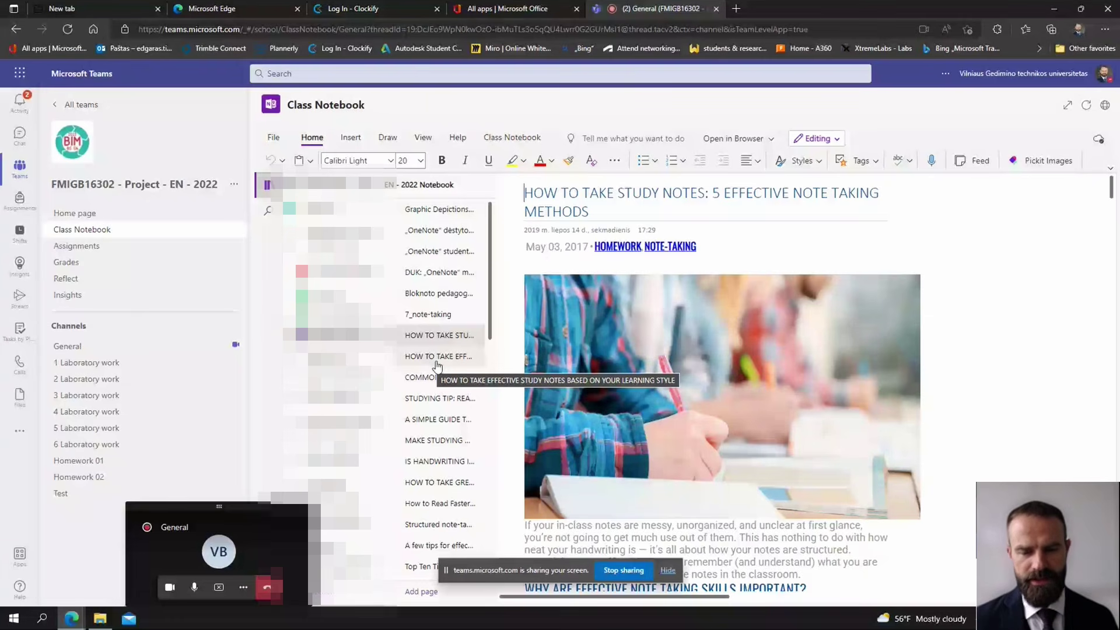
scroll(436, 365, "down", 2)
scroll(669, 385, "down", 2)
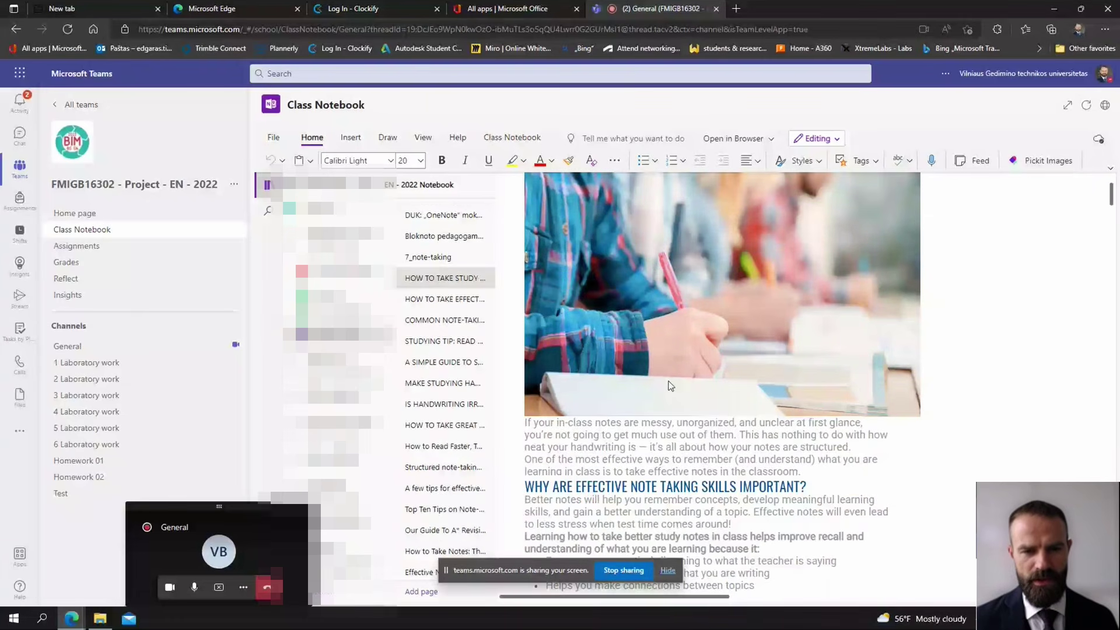
scroll(671, 385, "down", 6)
scroll(670, 384, "up", 8)
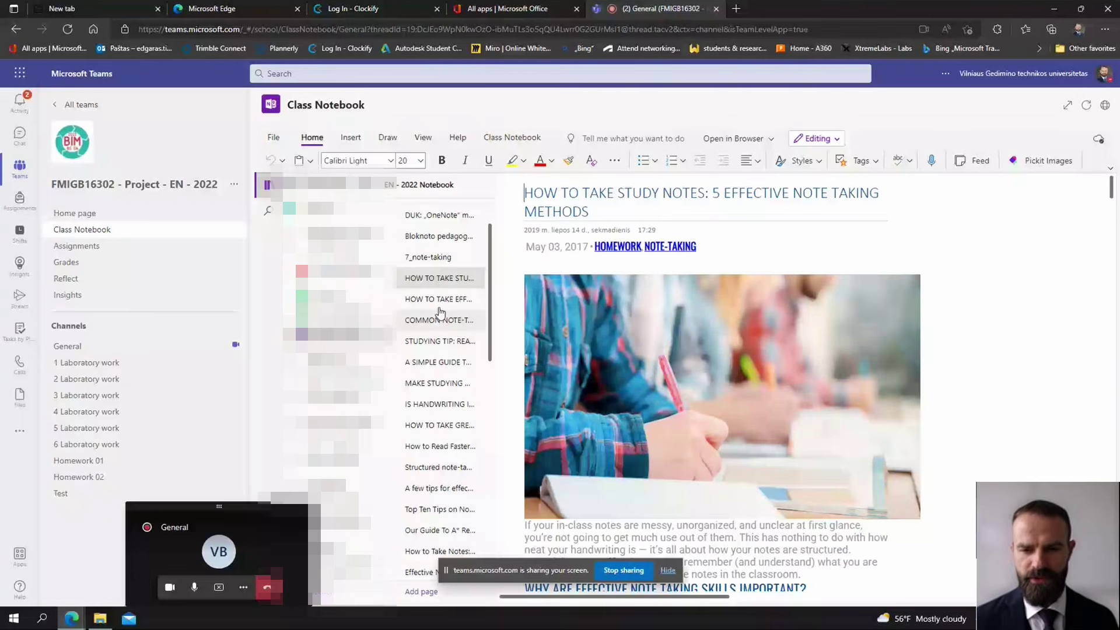
Open the page "HOW TO TAKE EFFECTIVE STUDY NOTES BASED ON YOUR LEARNING STYLE" and read through its methods
left_click(439, 305)
scroll(763, 412, "down", 3)
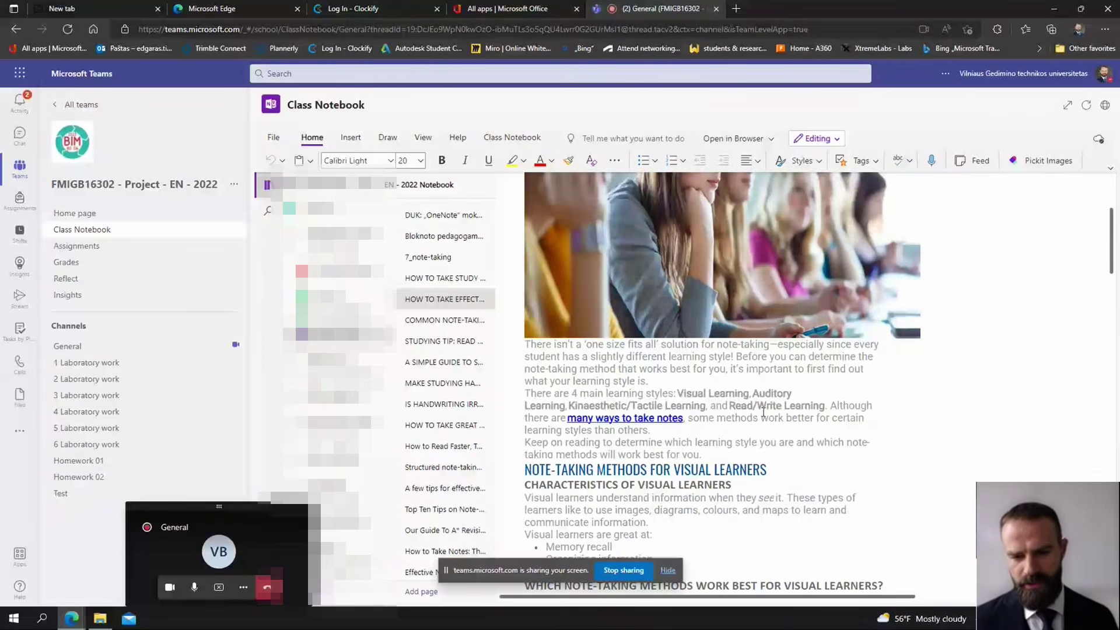
scroll(763, 411, "down", 10)
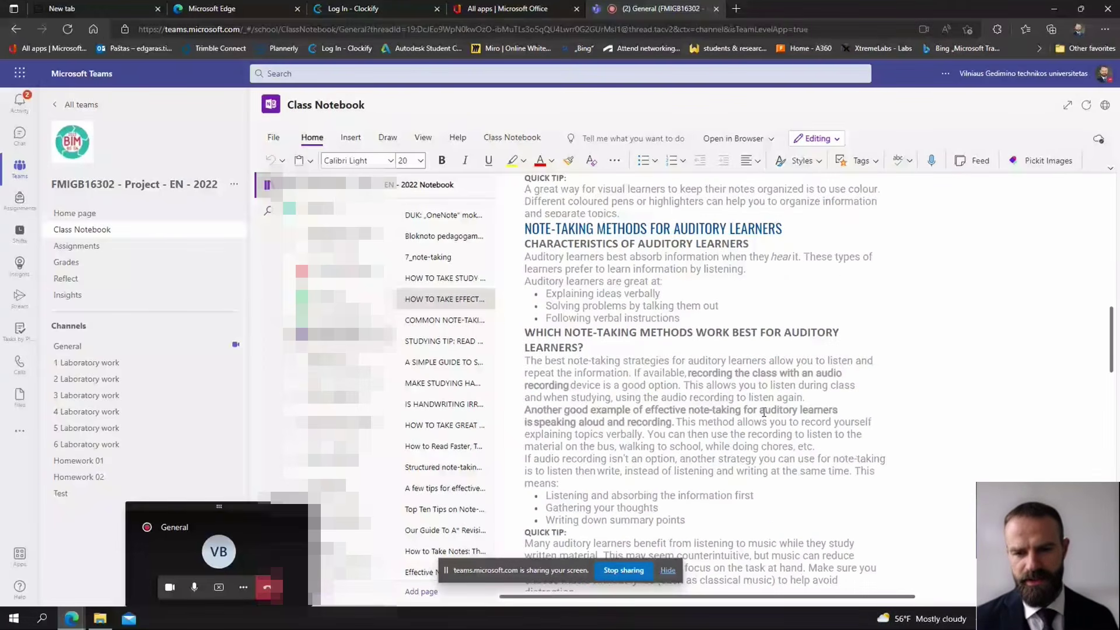
Open the page "COMMON NOTE-TAKING MISTAKES STUDENTS MAKE (AND HOW TO CORRECT THEM)" and bring up its page options such as Move/Copy
left_click(438, 319)
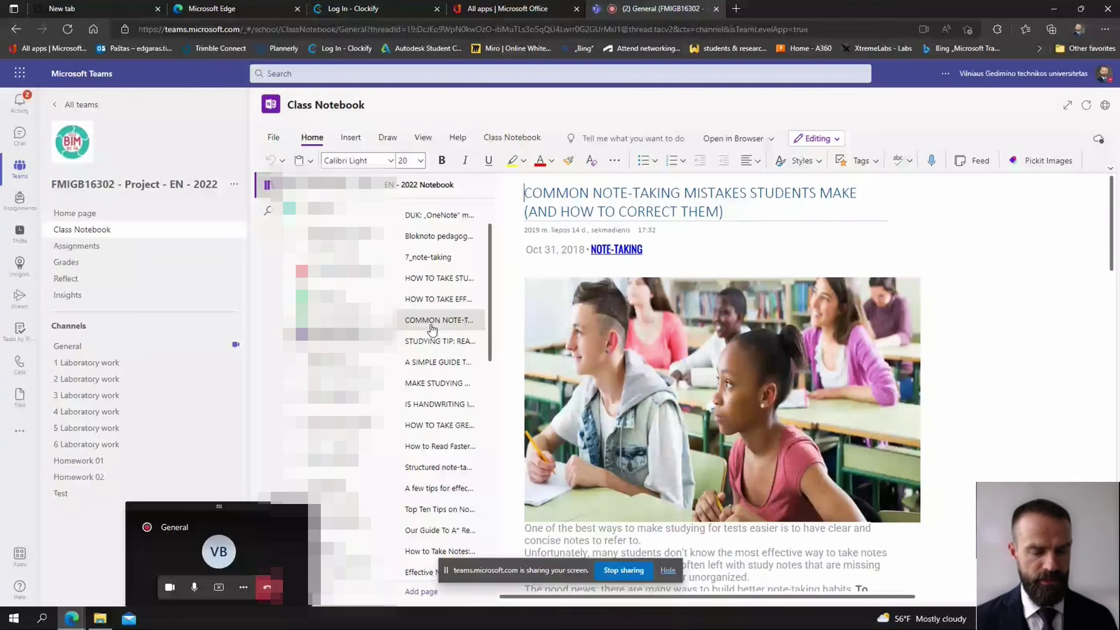
right_click(432, 330)
left_click(491, 376)
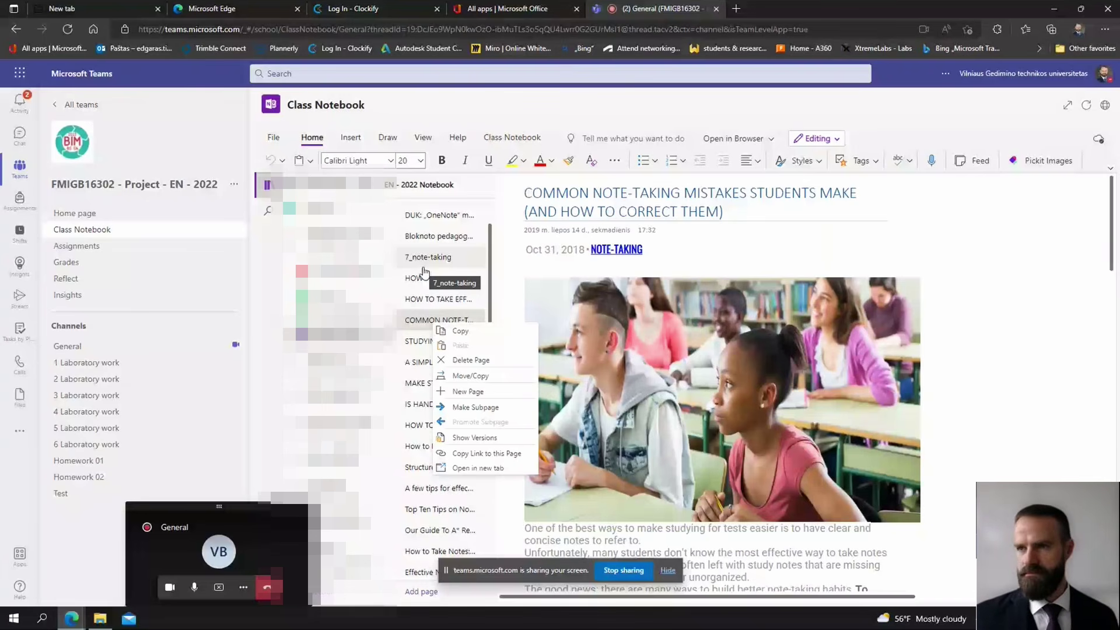
left_click(720, 257)
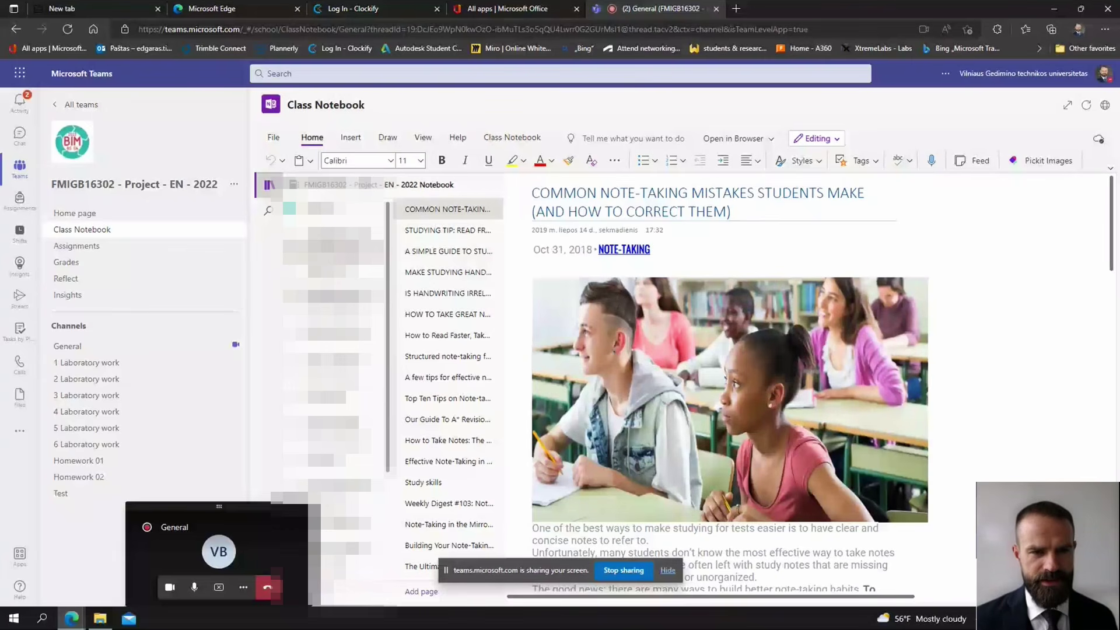
View the team's assigned work, moving the meeting window off the Create option, and look at the students' grades
left_click(77, 245)
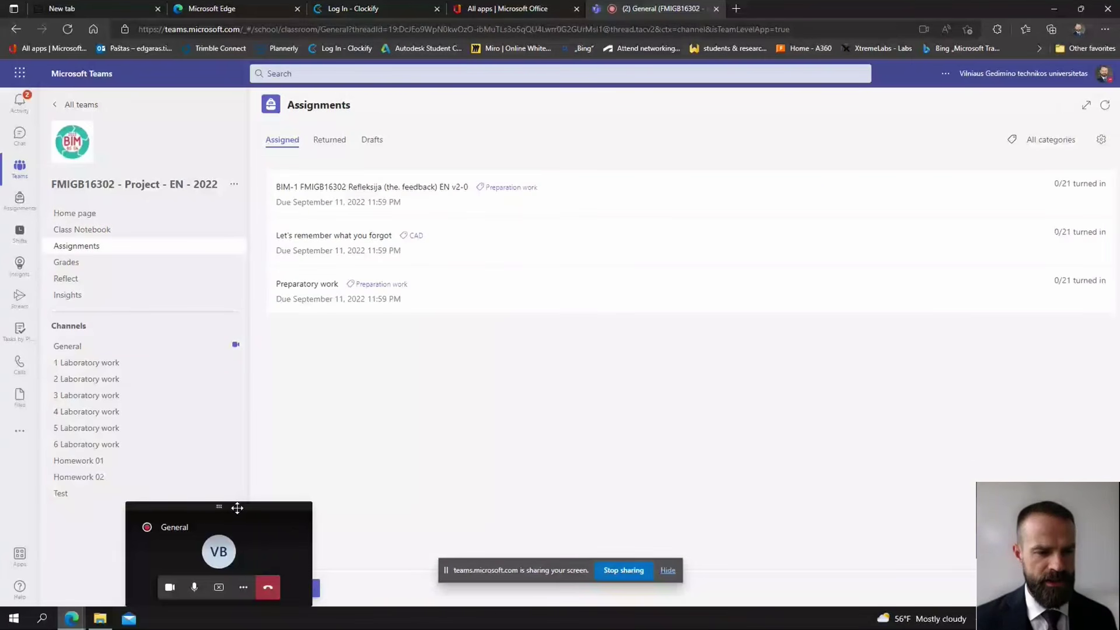
left_click_drag(237, 508, 200, 508)
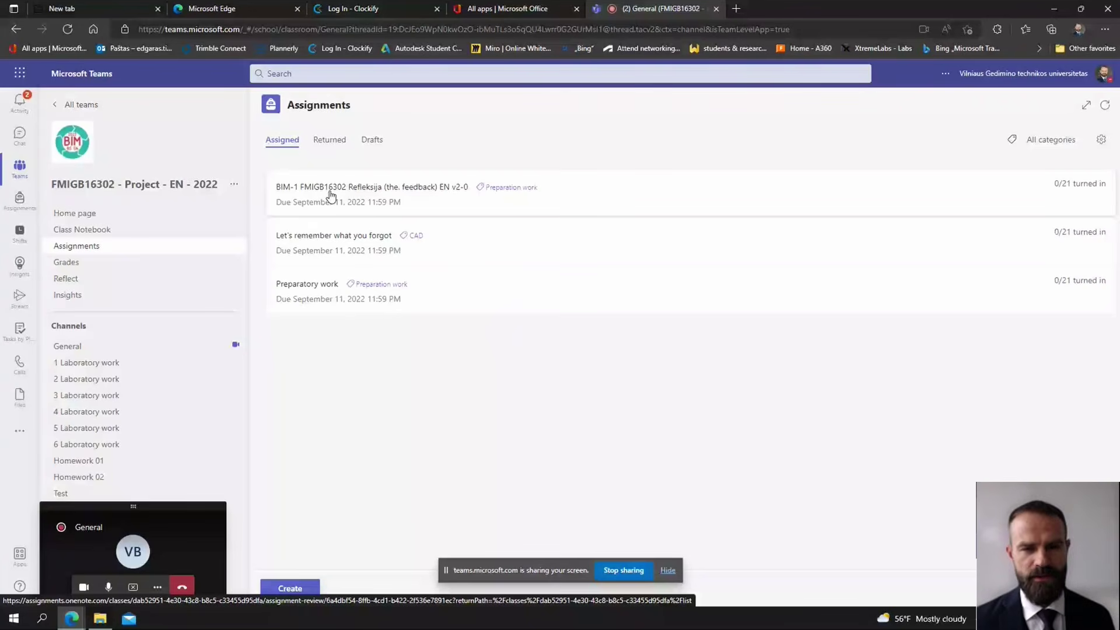
left_click(67, 263)
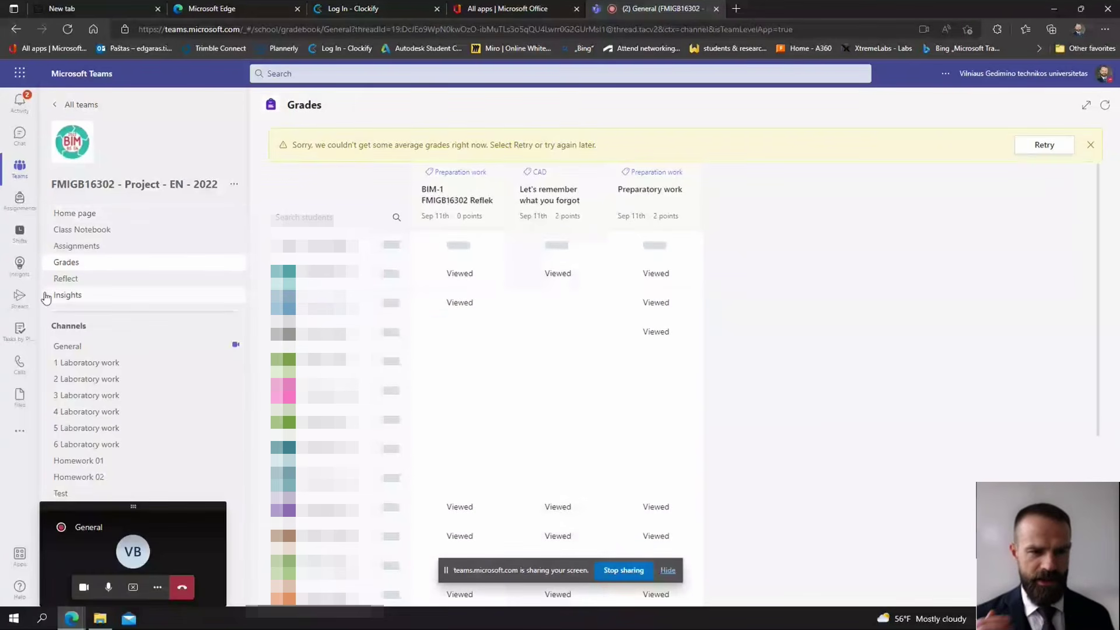
Post a Reflect check-in asking "How are you feeling today?" to the General channel for 8 hours, showing students responses but not names
left_click(89, 286)
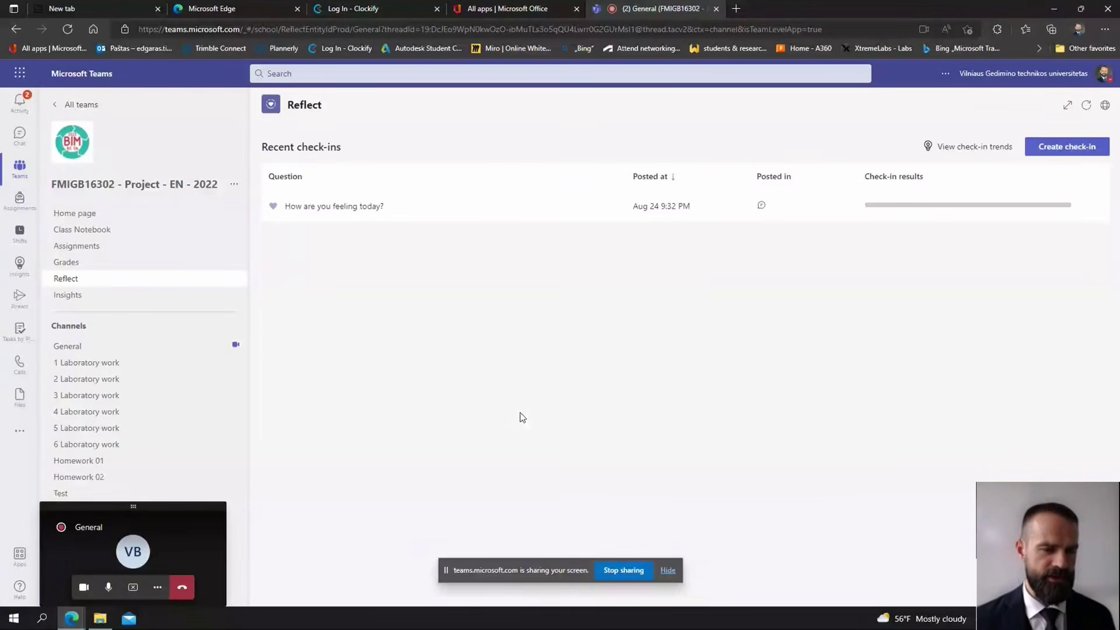
left_click(1079, 150)
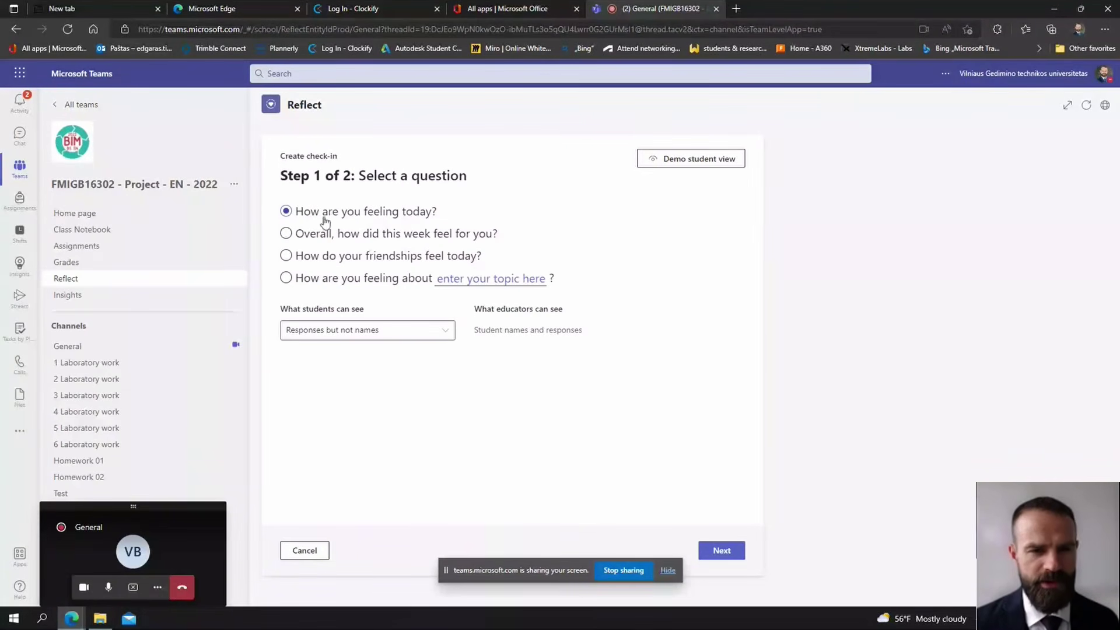
left_click(722, 550)
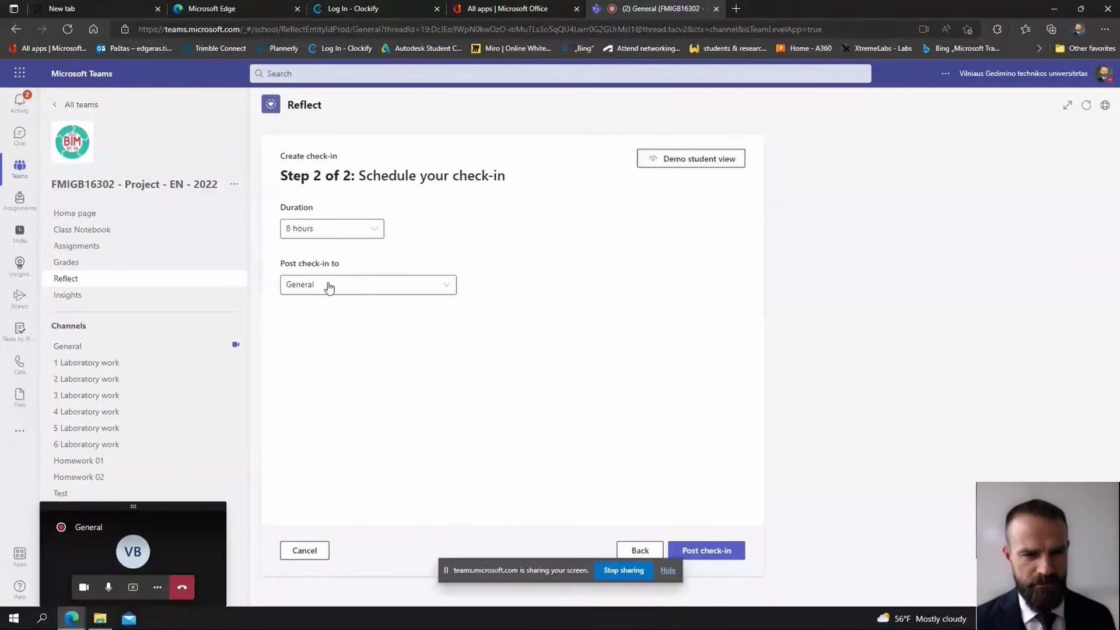
left_click(723, 551)
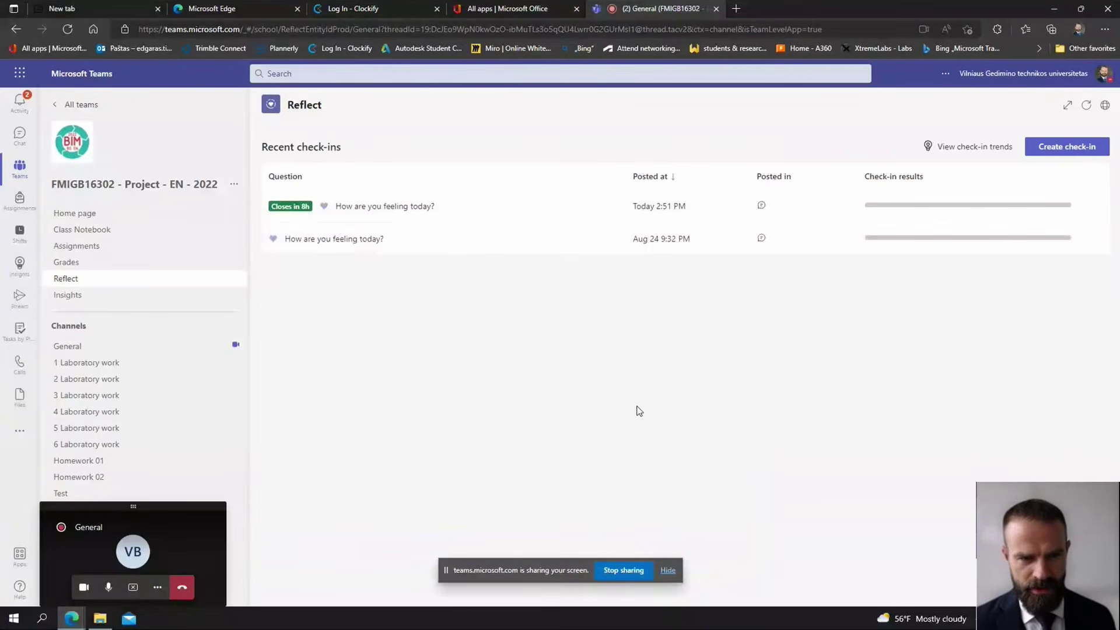
View the new check-in's responses from Reflect and from its post in the General channel
left_click(397, 210)
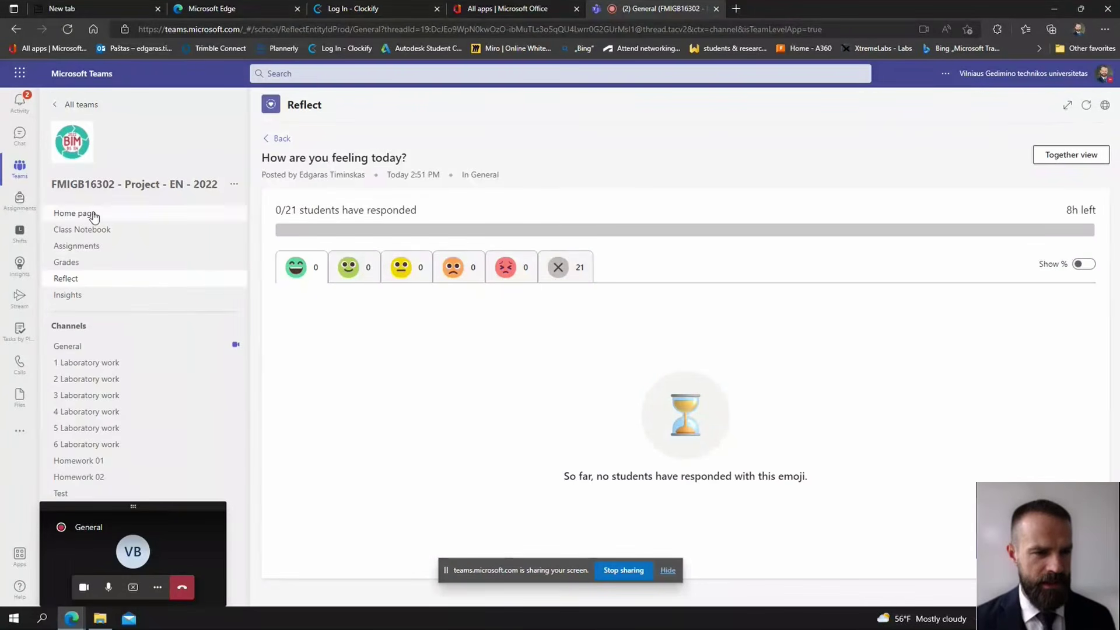
left_click(83, 351)
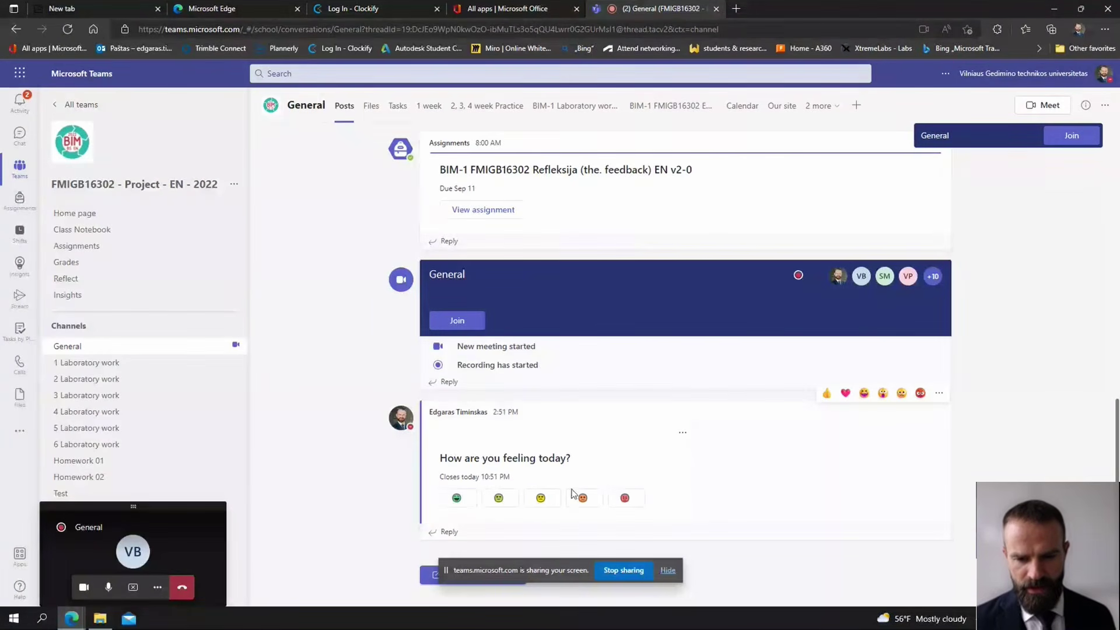
left_click(457, 498)
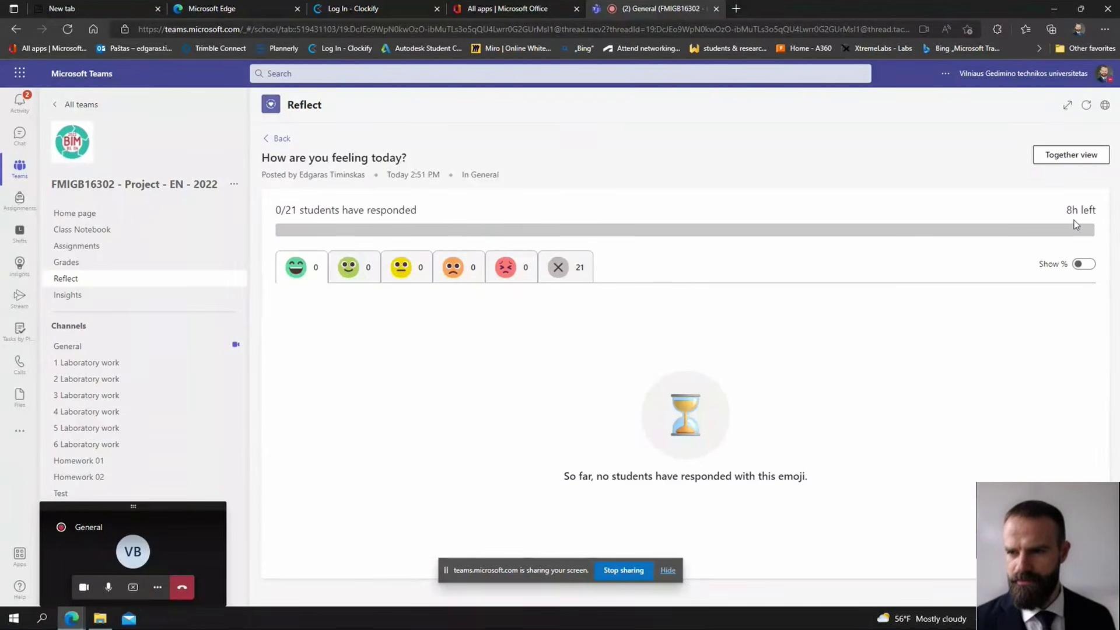
View the team's Insights page, and look through the posts of the General, 1 Laboratory work and 2 Laboratory work channels
left_click(276, 139)
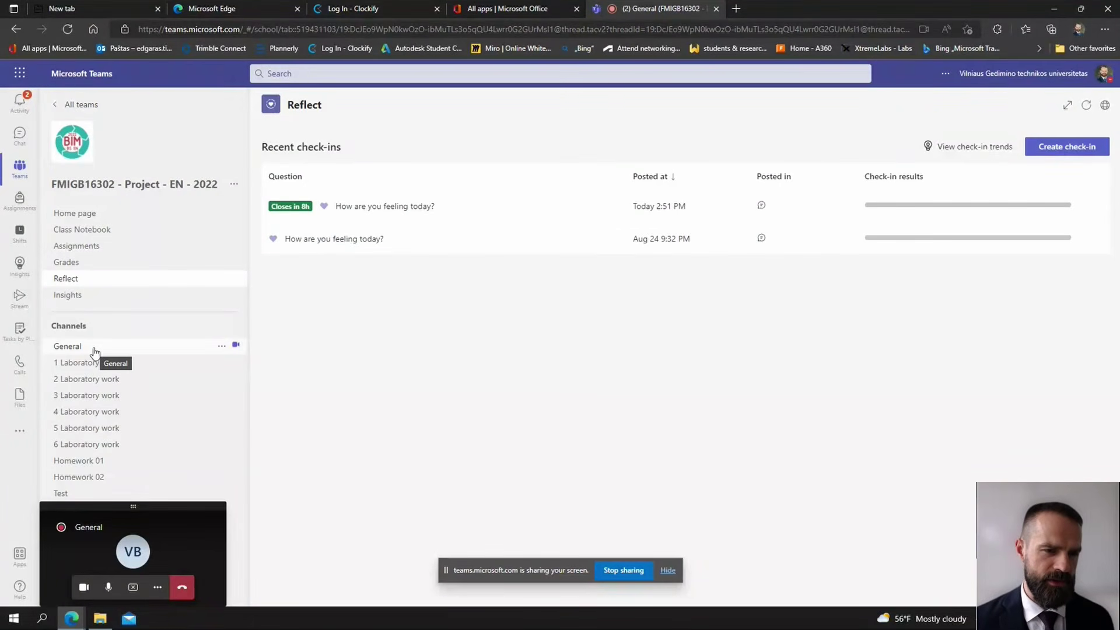
left_click(88, 296)
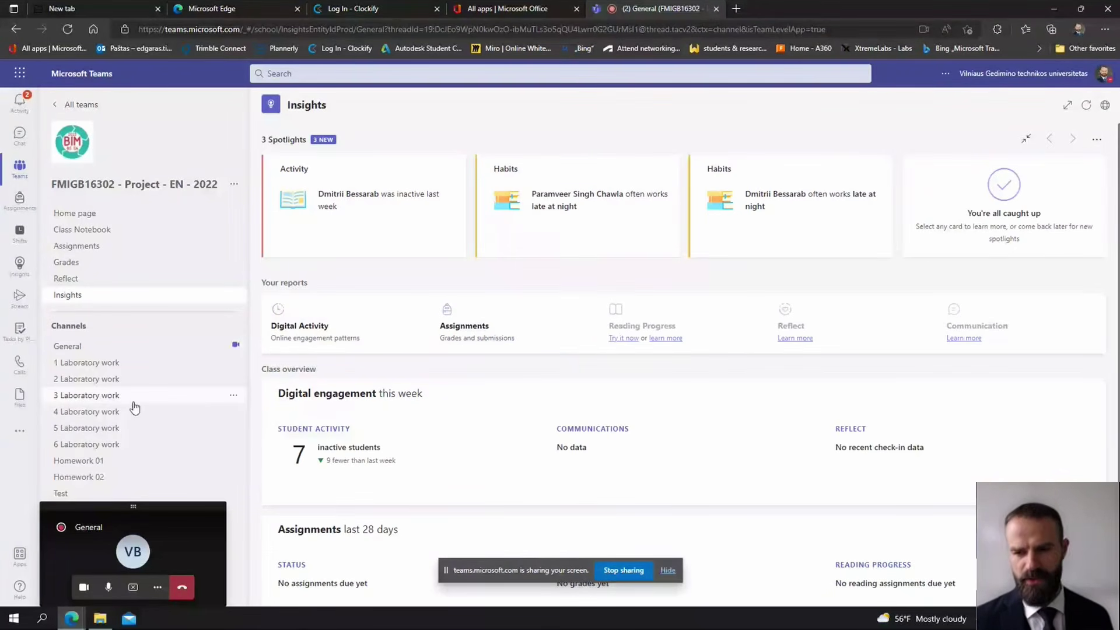
left_click(94, 348)
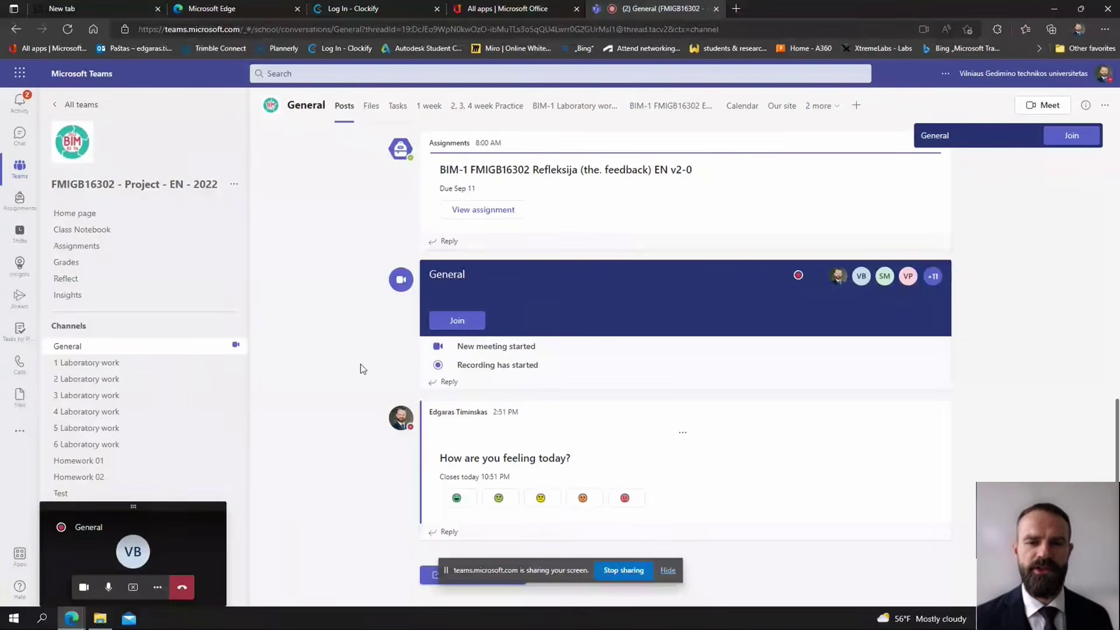
left_click(116, 365)
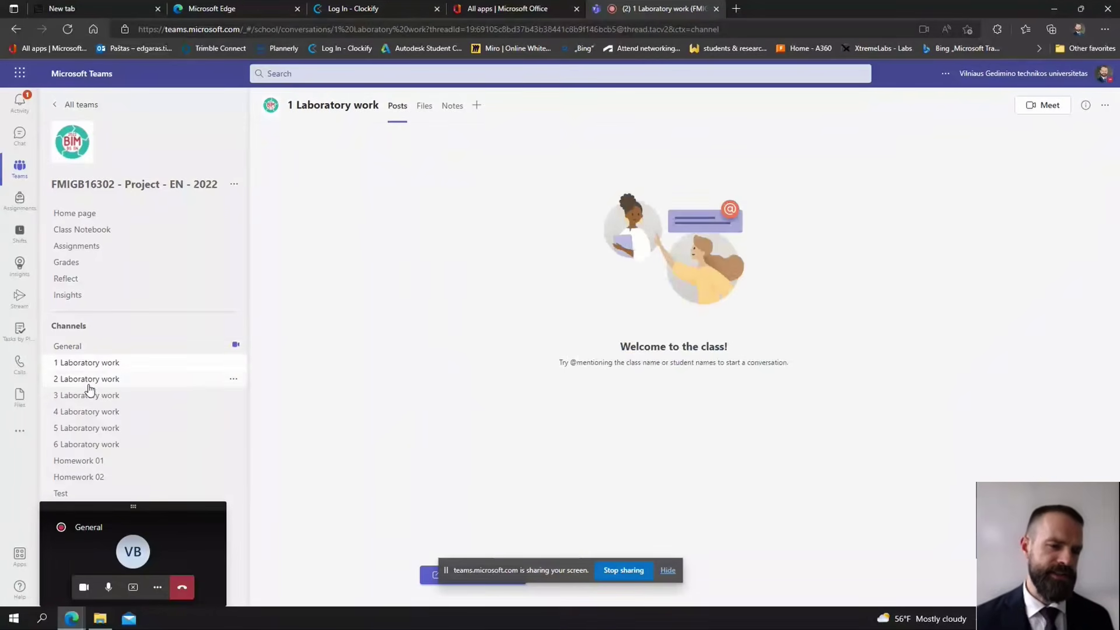
left_click(91, 380)
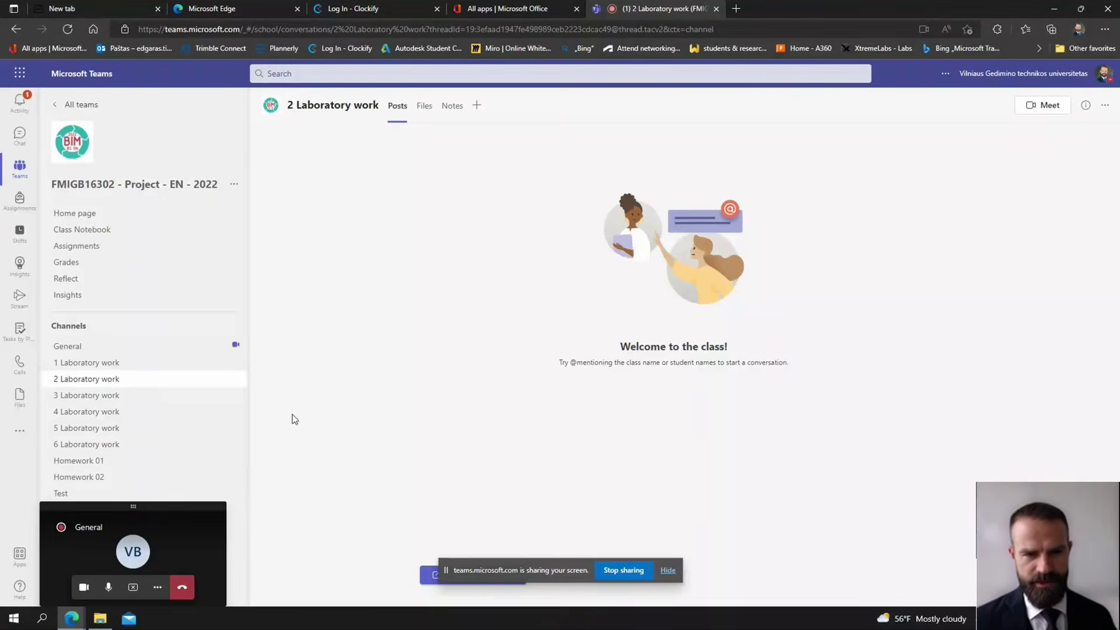
left_click(121, 348)
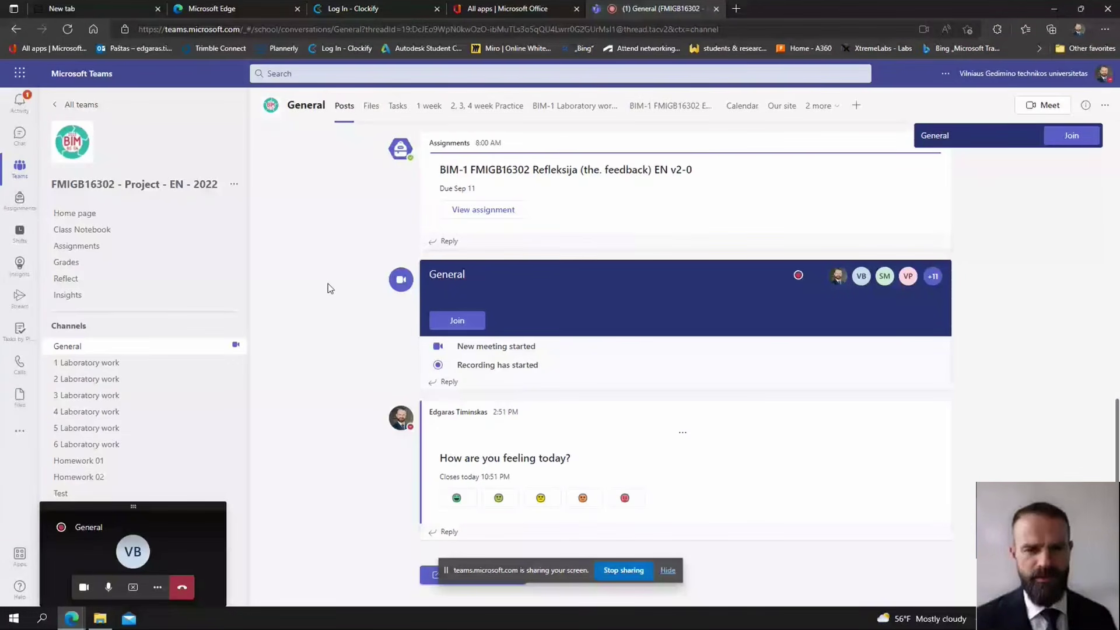
Browse the General channel's files, including the "Pamokų medžiaga" folder and the document library's channel folders, and return to the channel's posts
left_click(368, 117)
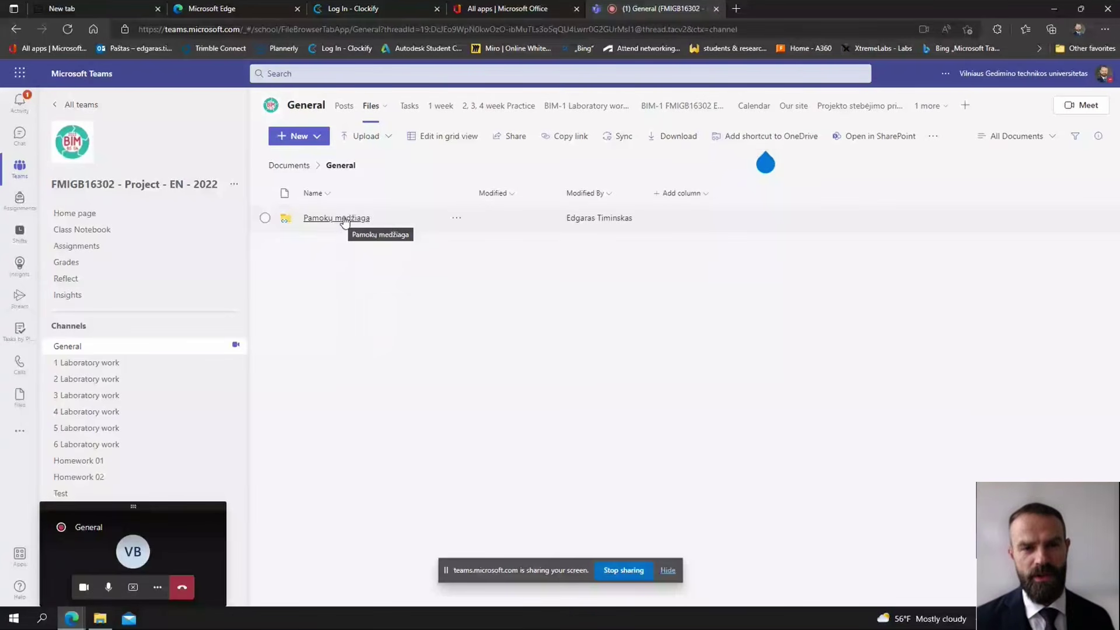
left_click(344, 218)
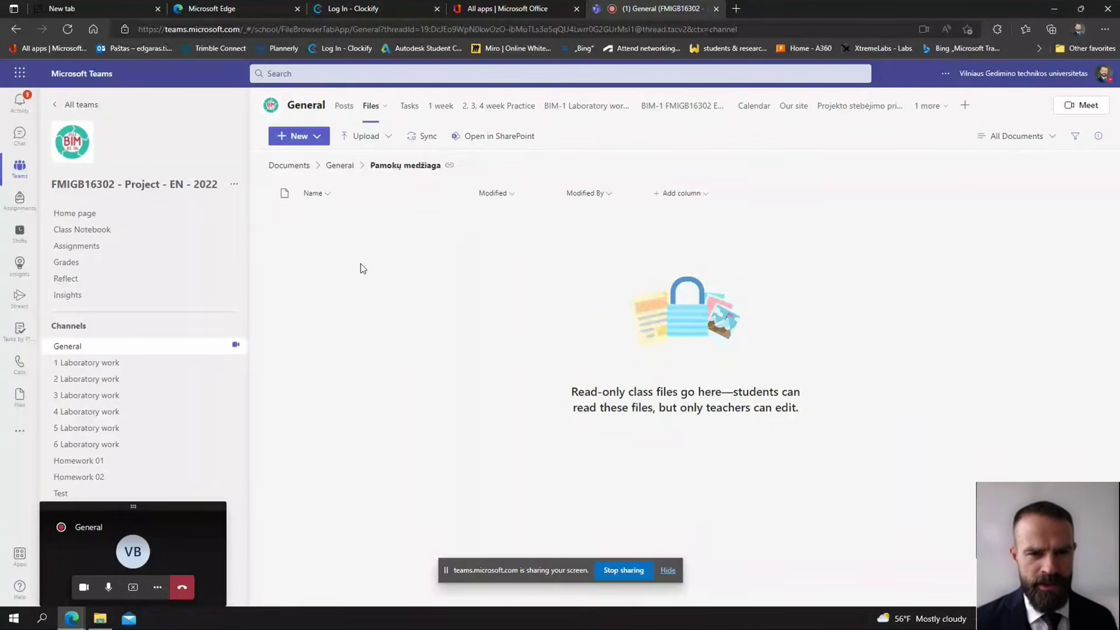
left_click(347, 166)
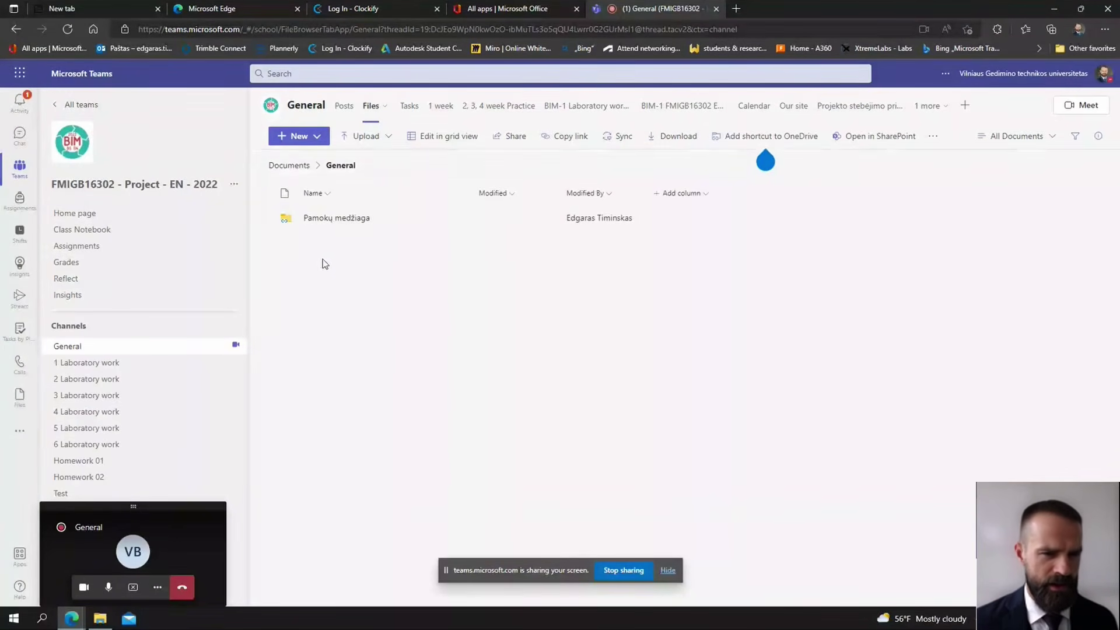
left_click(302, 169)
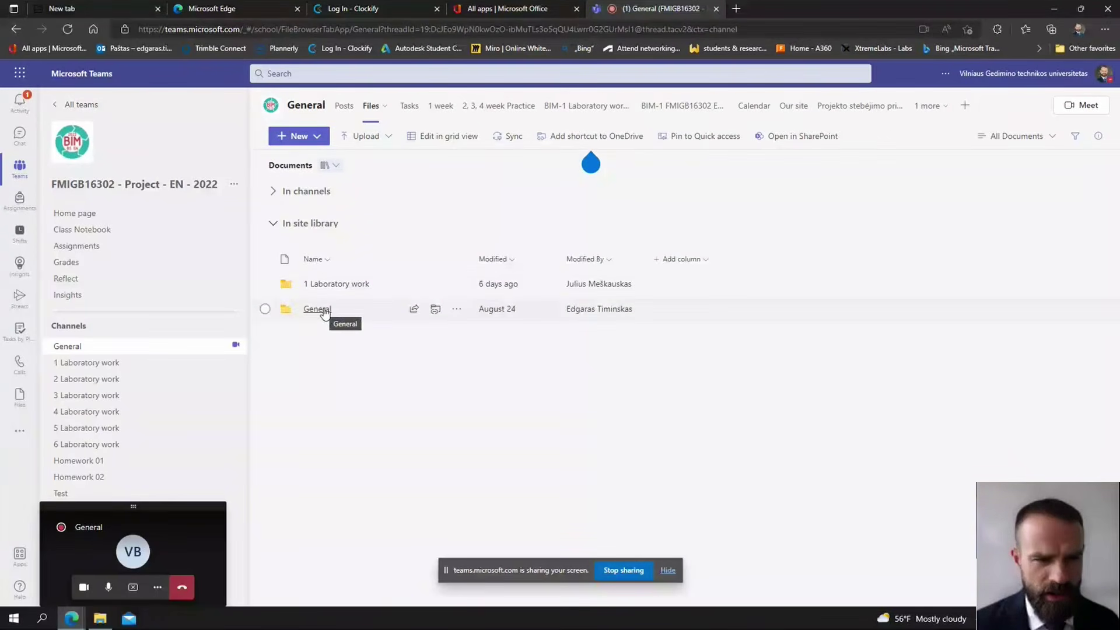
left_click(273, 192)
scroll(339, 357, "down", 1)
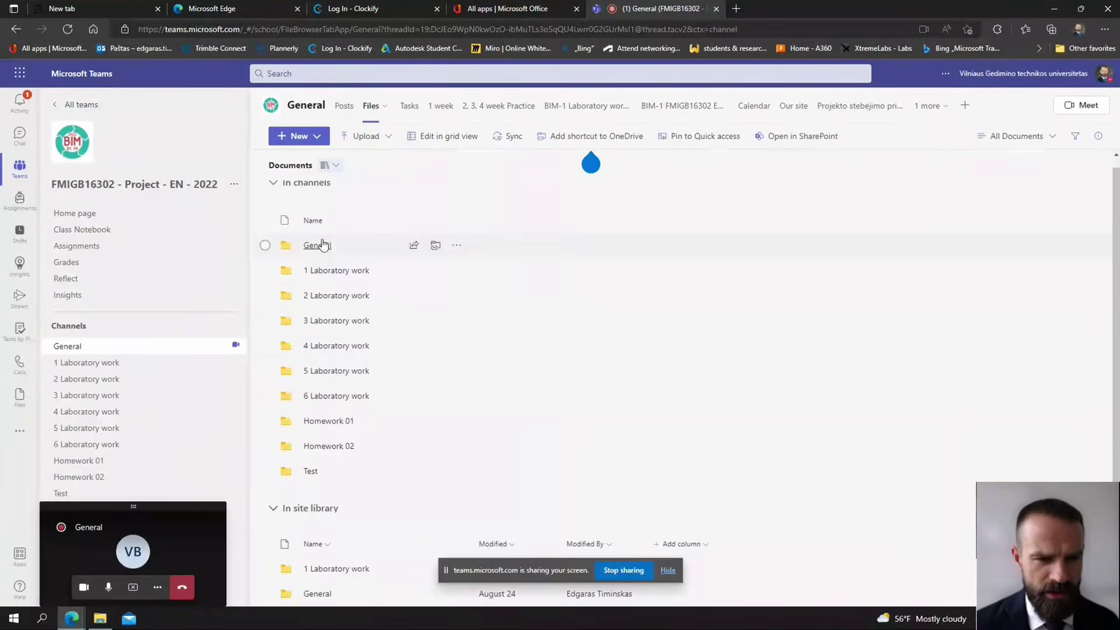
left_click(319, 246)
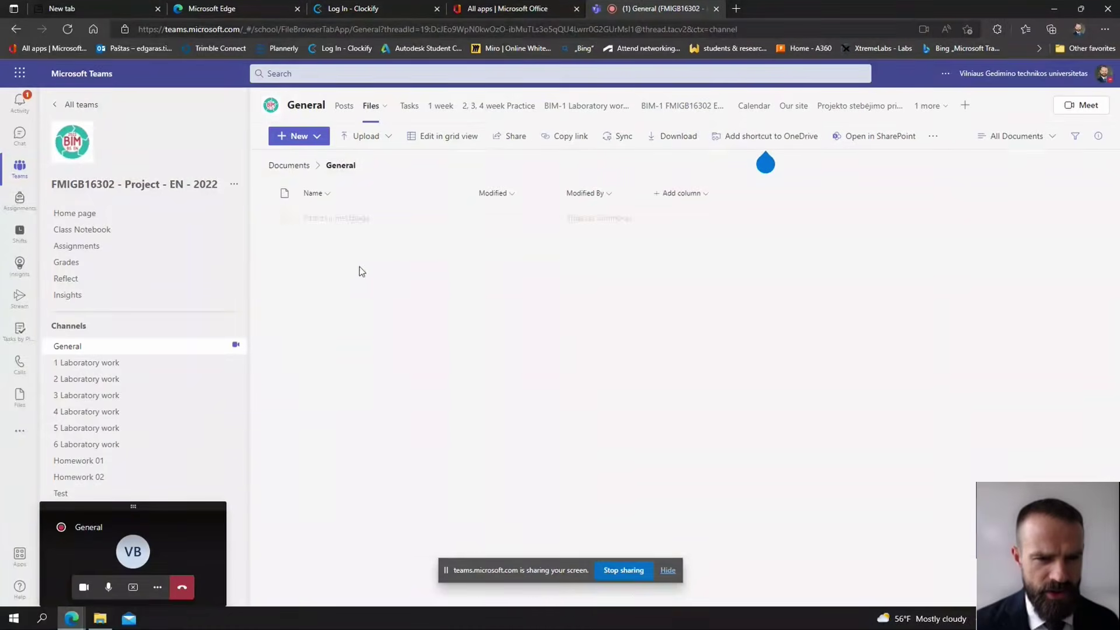
left_click(305, 168)
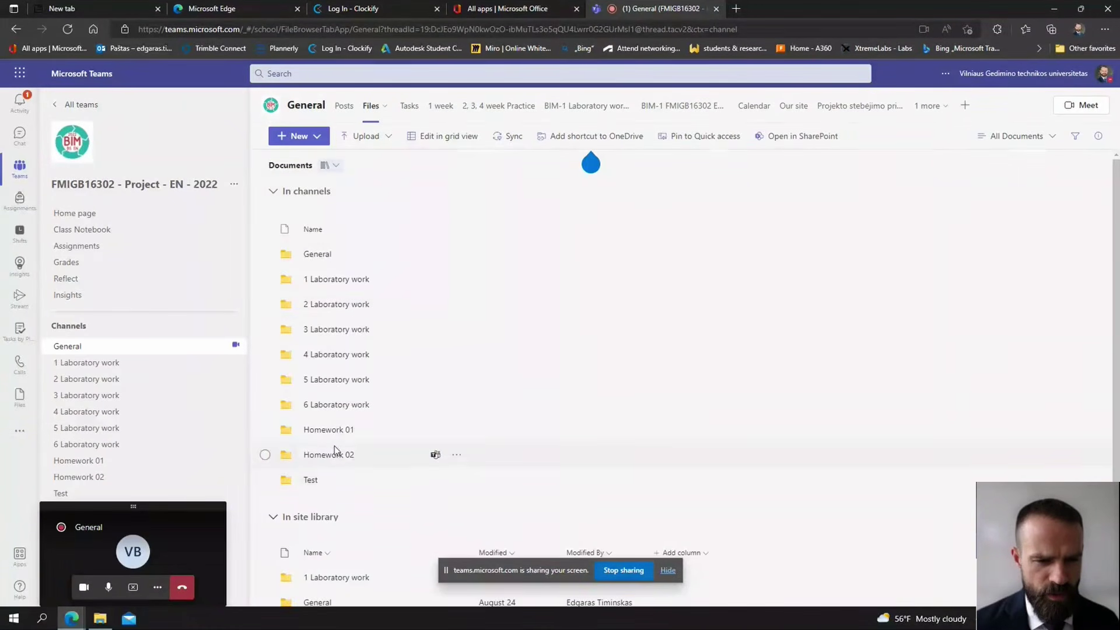
scroll(327, 446, "down", 1)
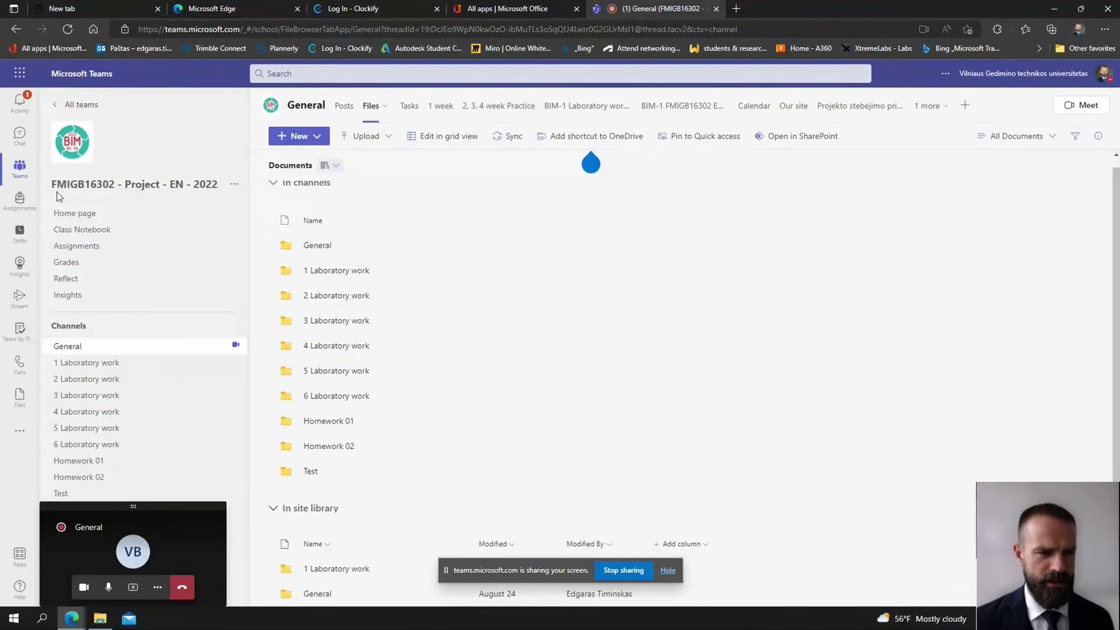
left_click(108, 347)
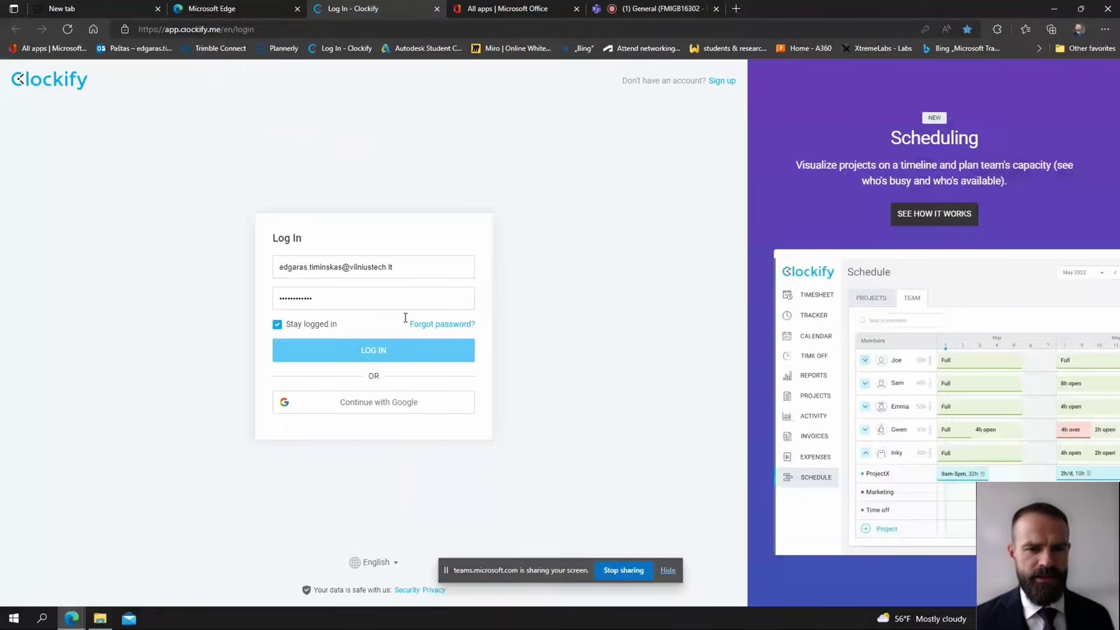
Switch to Clockify, log in with the prefilled account details, and stop the running timer
left_click(349, 8)
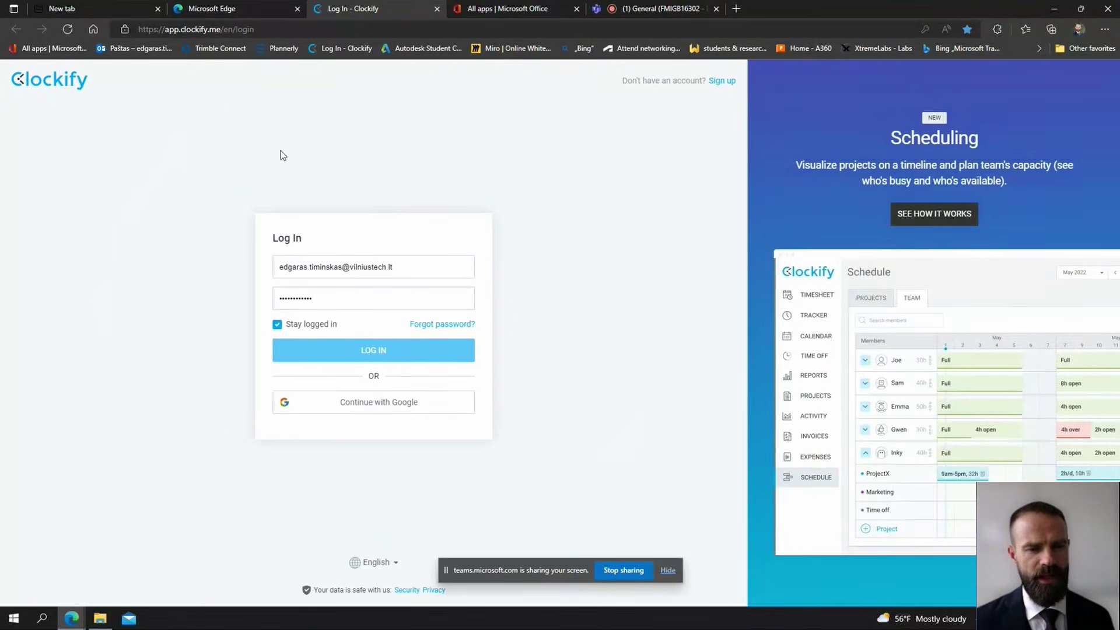
left_click(373, 356)
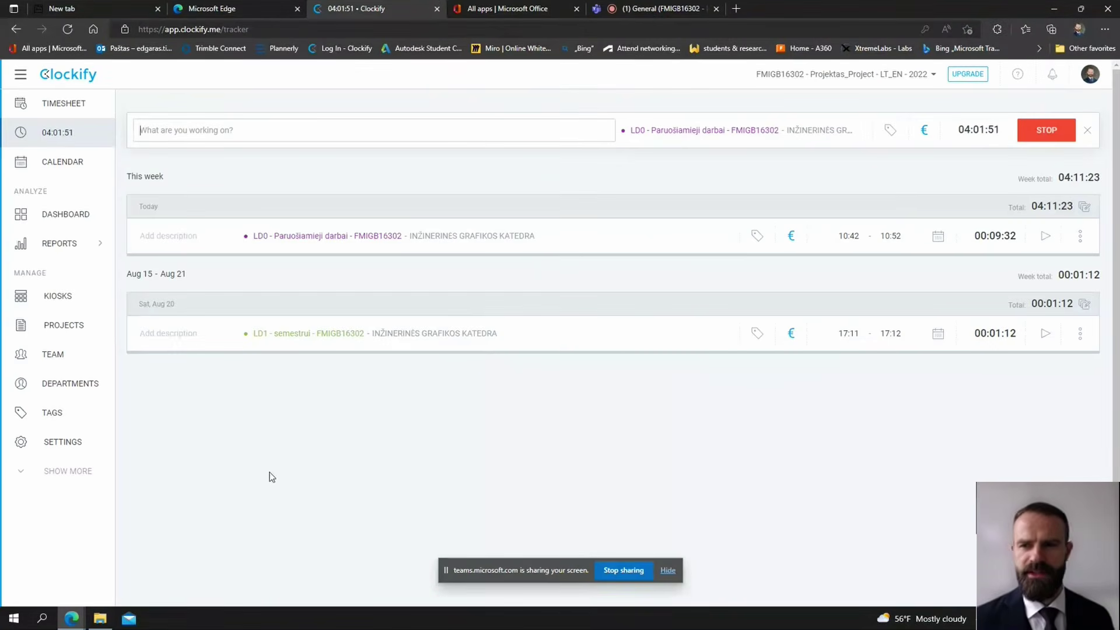
left_click(1047, 137)
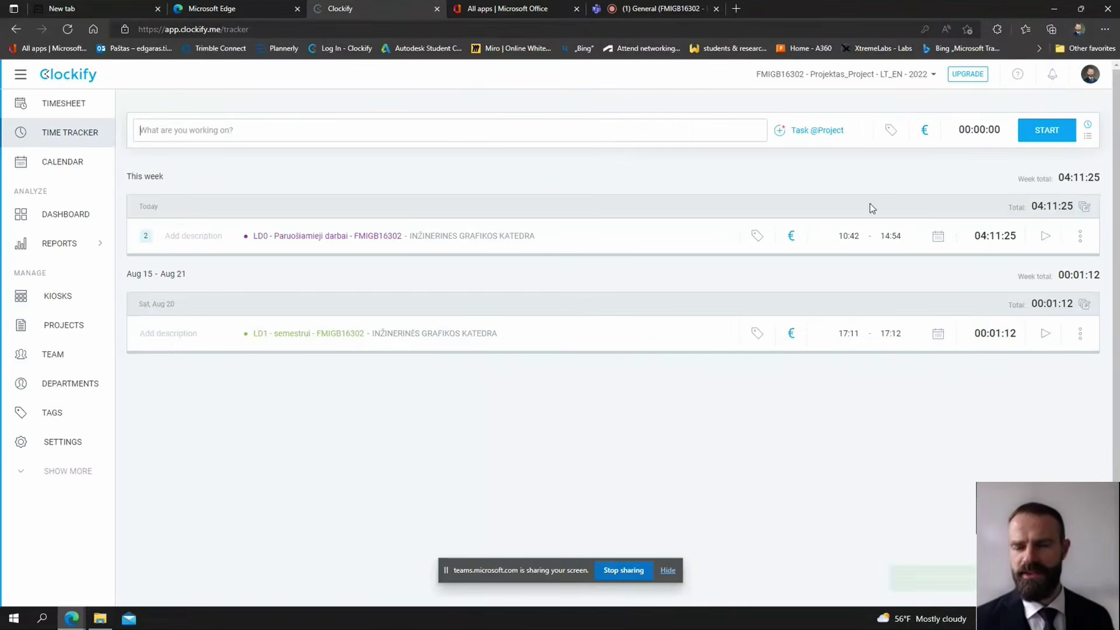
Start a new timer and assign it to the project "LW0 - Preparatory work - FMIGB16302"
left_click(1046, 130)
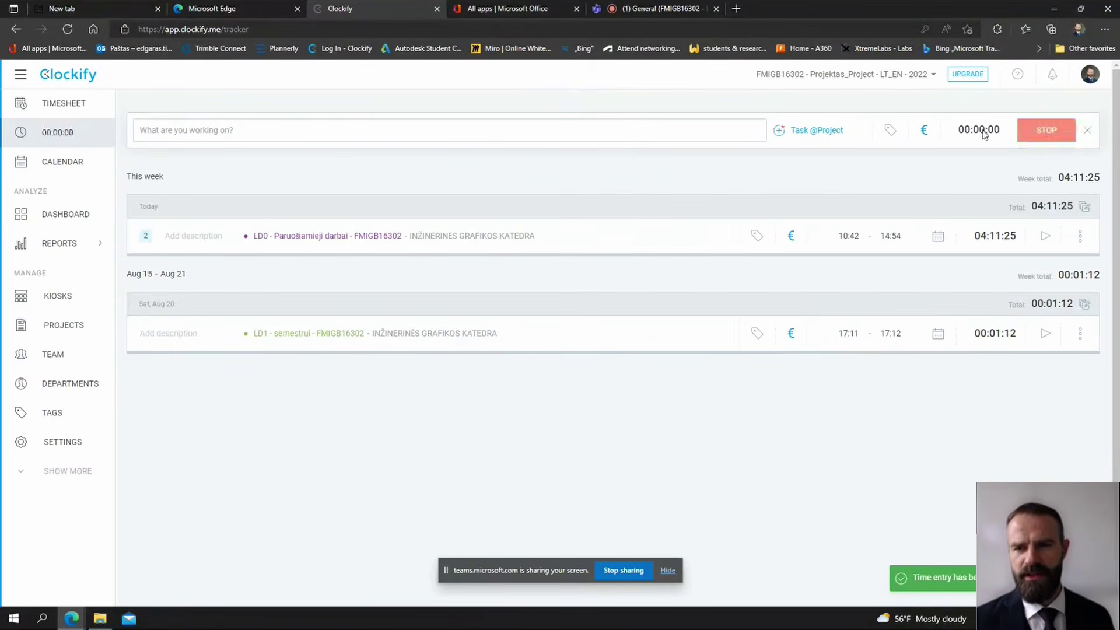
left_click(814, 132)
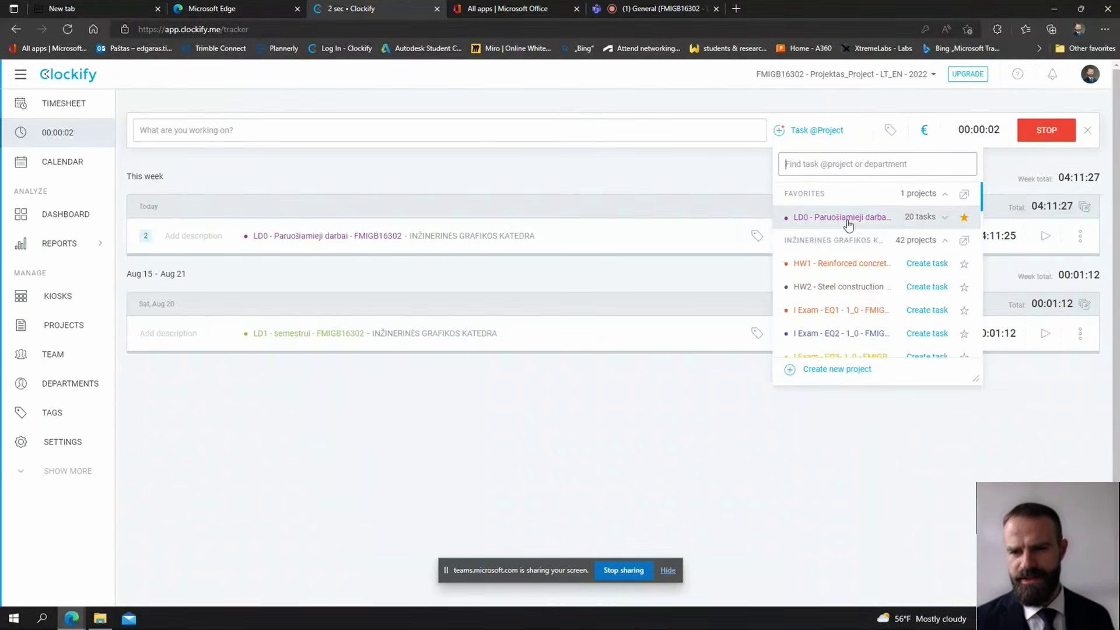
scroll(863, 301, "down", 3)
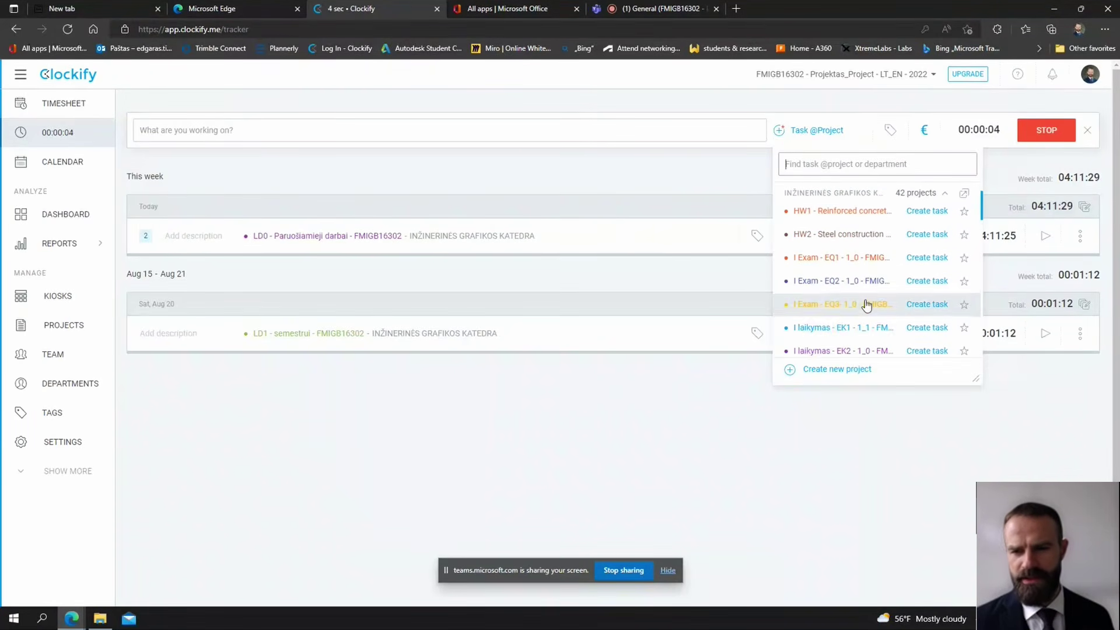
scroll(861, 308, "down", 8)
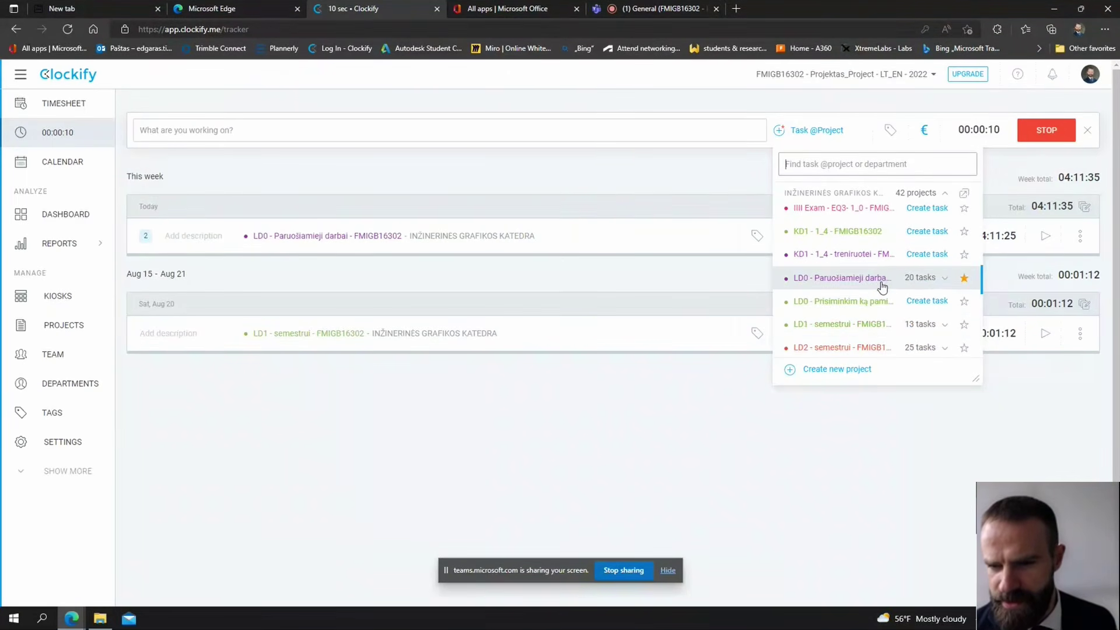
scroll(878, 302, "down", 4)
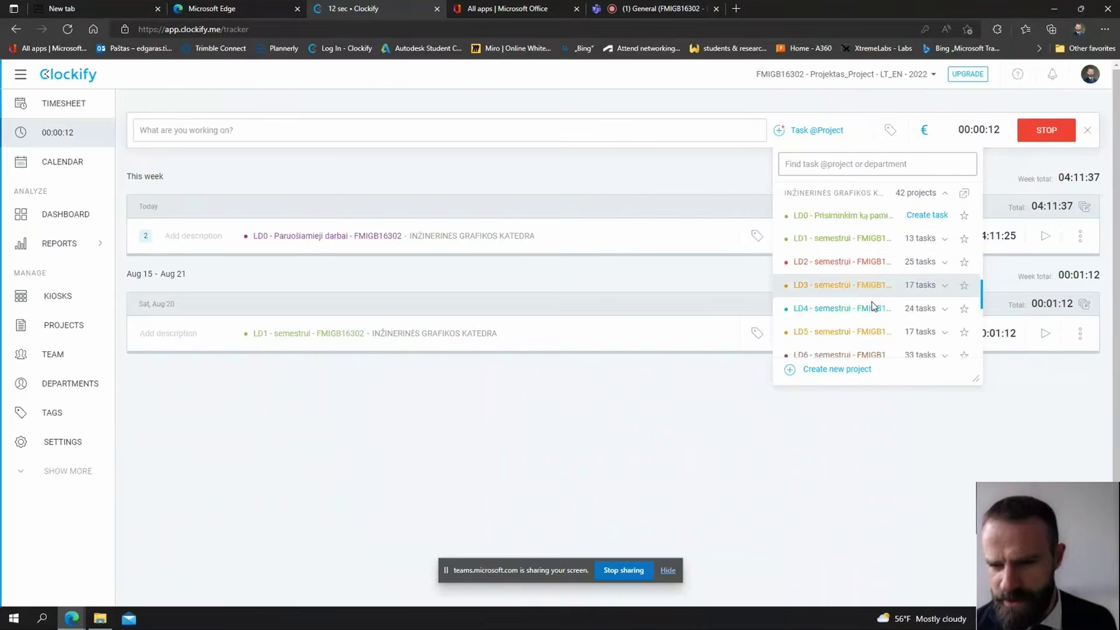
scroll(873, 298, "up", 2)
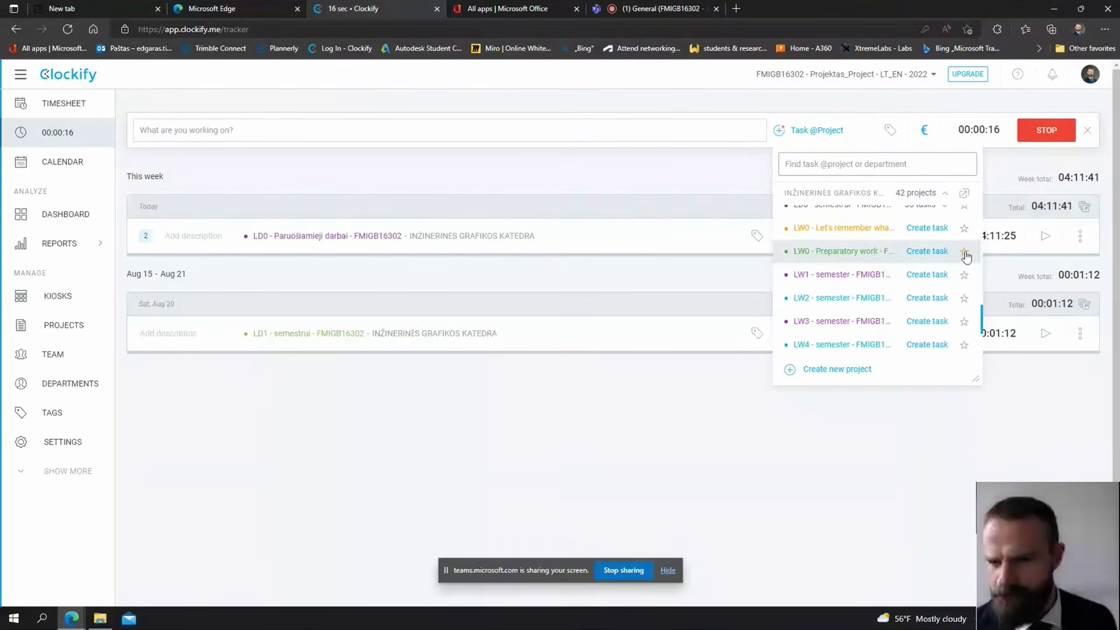
left_click(840, 254)
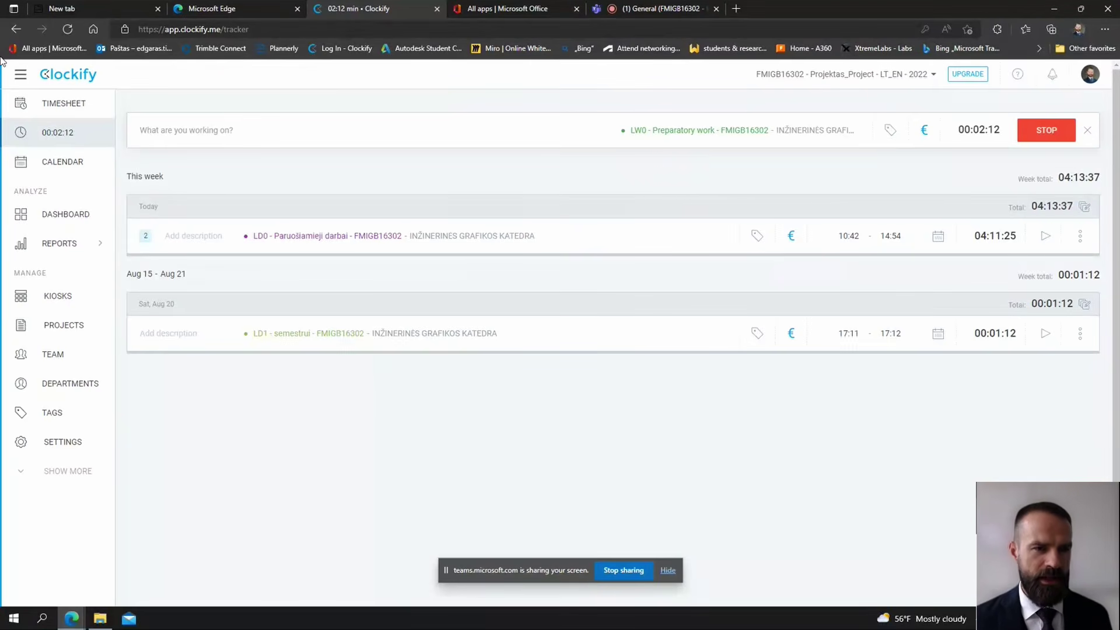
left_click(55, 162)
left_click(57, 219)
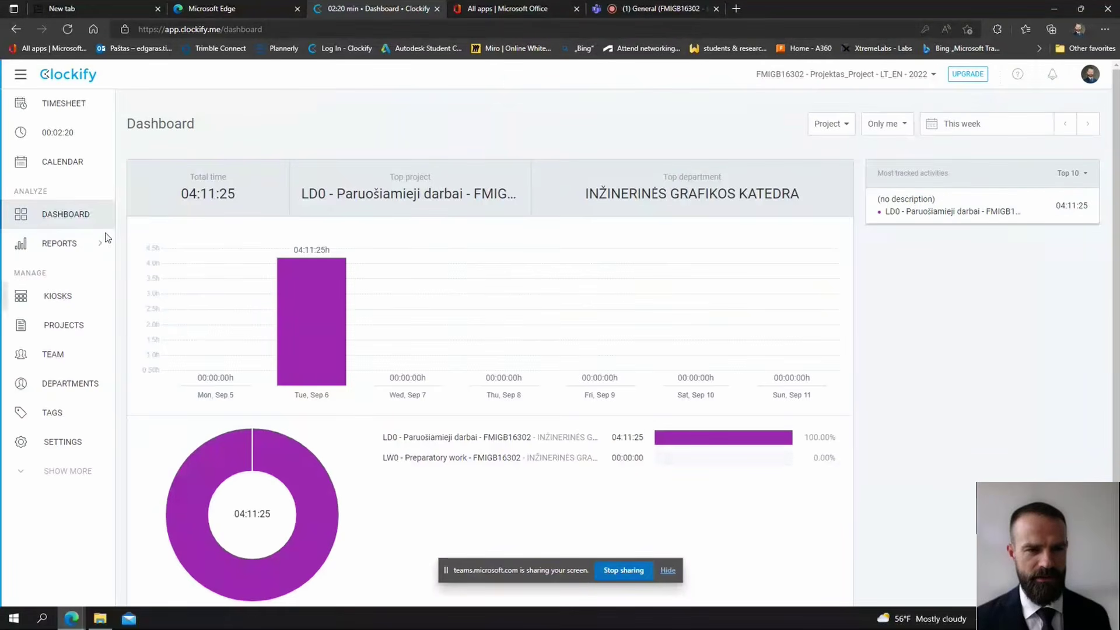
left_click(64, 248)
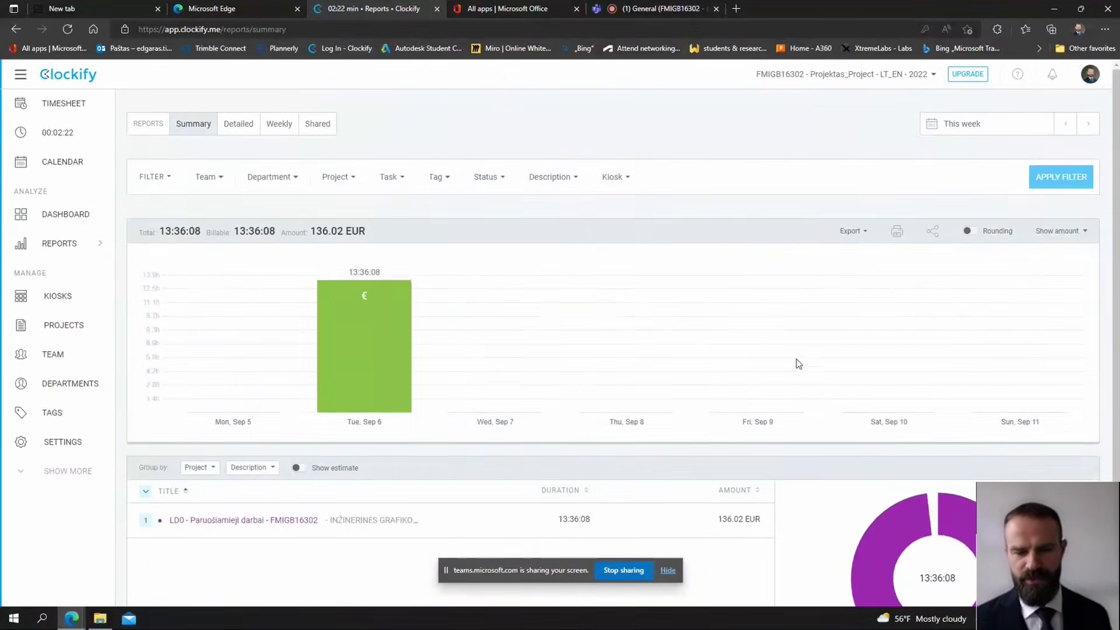
left_click(40, 139)
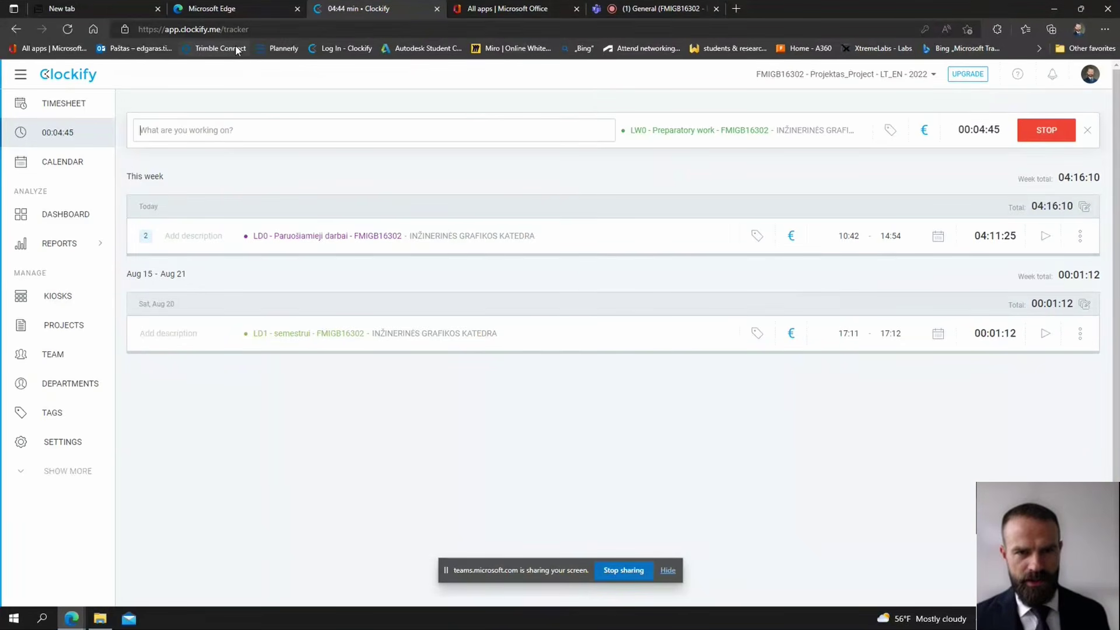
Close the Microsoft Edge welcome page and bring up the empty new tab page in the browser
left_click(642, 12)
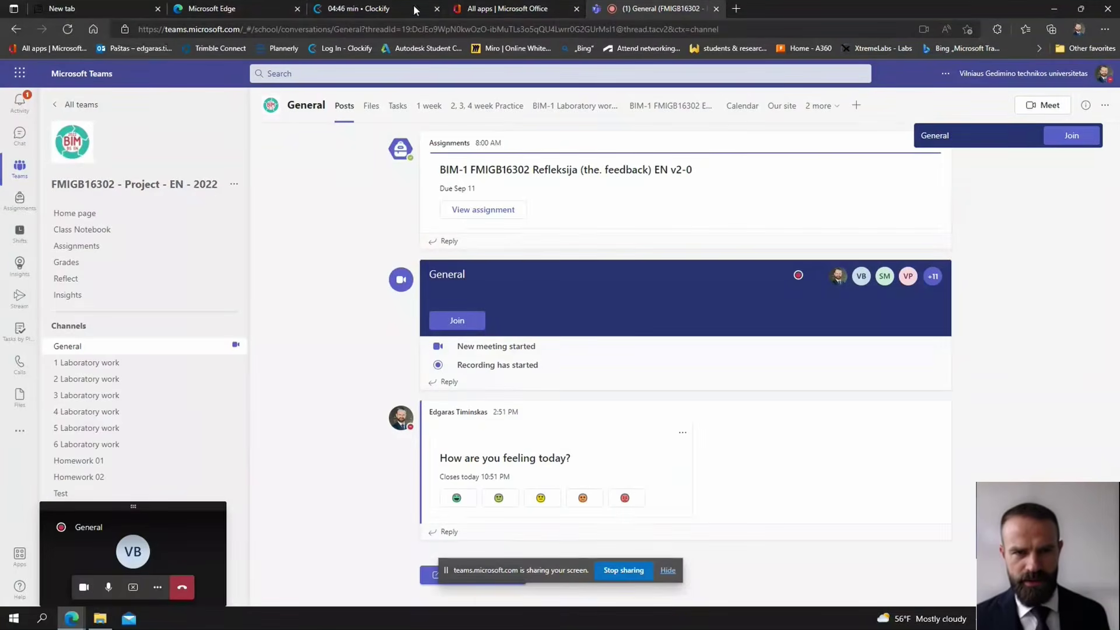
left_click(329, 12)
left_click(221, 13)
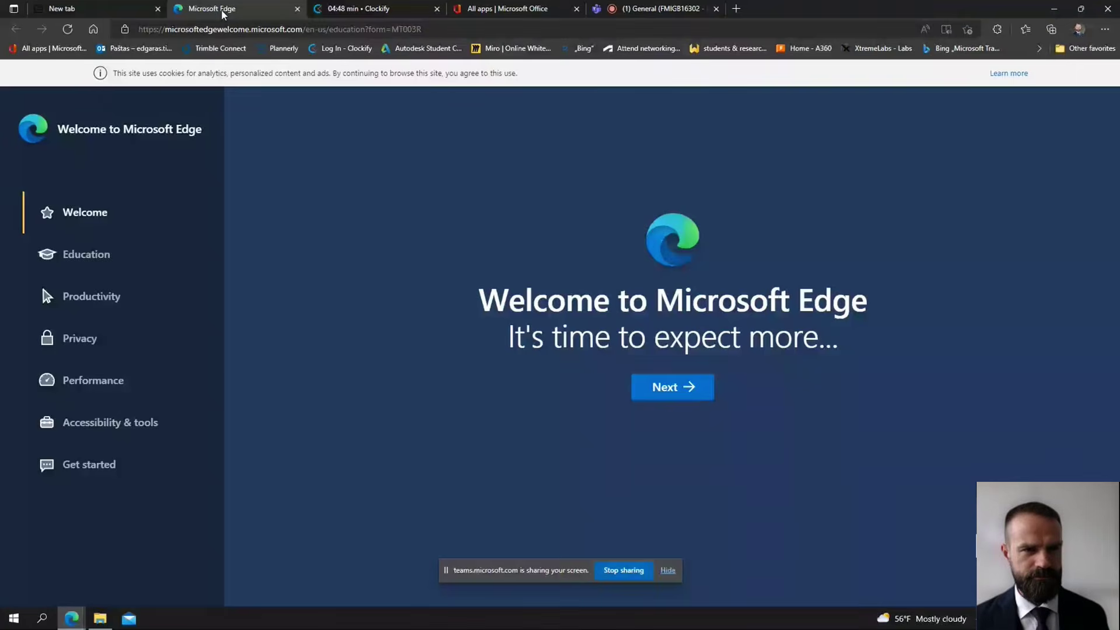
key("ctrl+w")
left_click(80, 8)
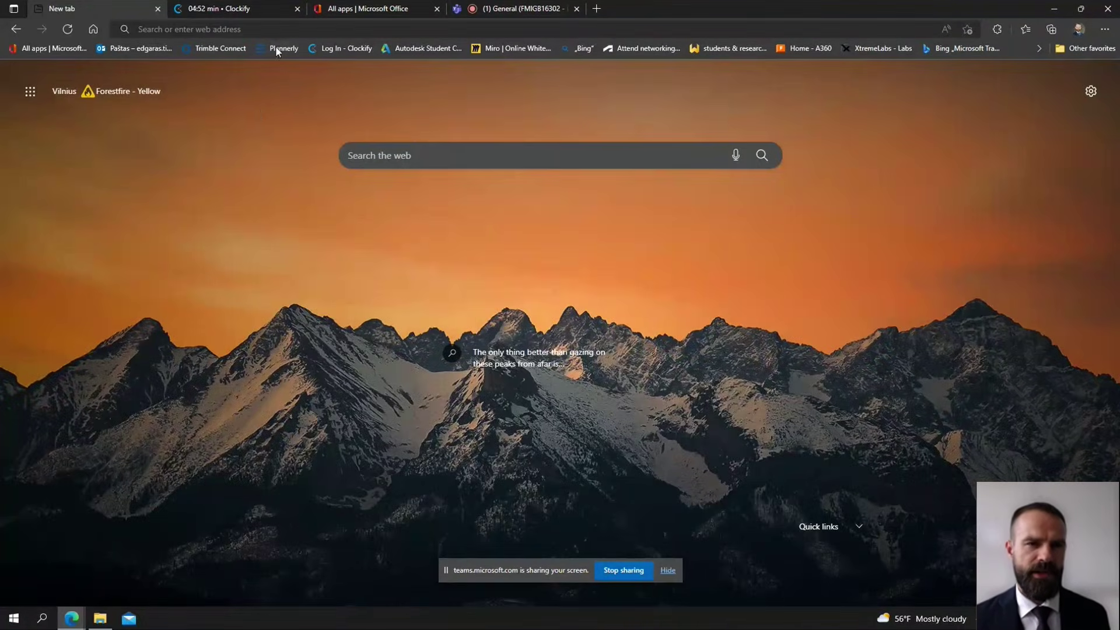
Switch to Plannerly, open the project "FMIGB16302 - Projektas_Project - LT_EN - 2022" and look over its quick links and teams
left_click(279, 46)
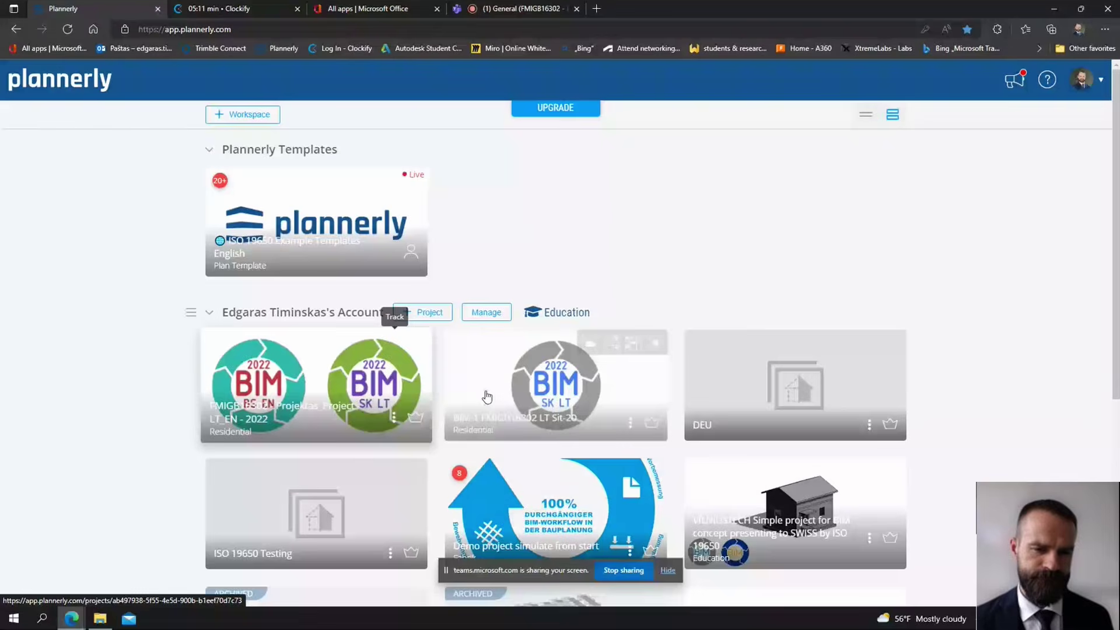
left_click(280, 394)
scroll(116, 309, "down", 5)
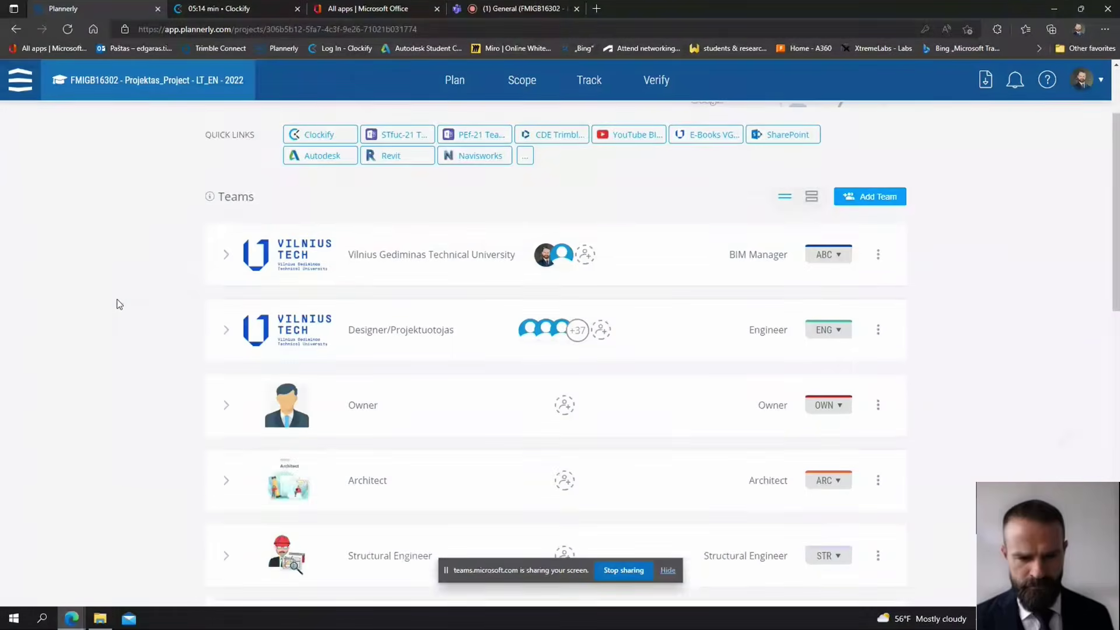
scroll(134, 338, "up", 5)
scroll(138, 348, "up", 1)
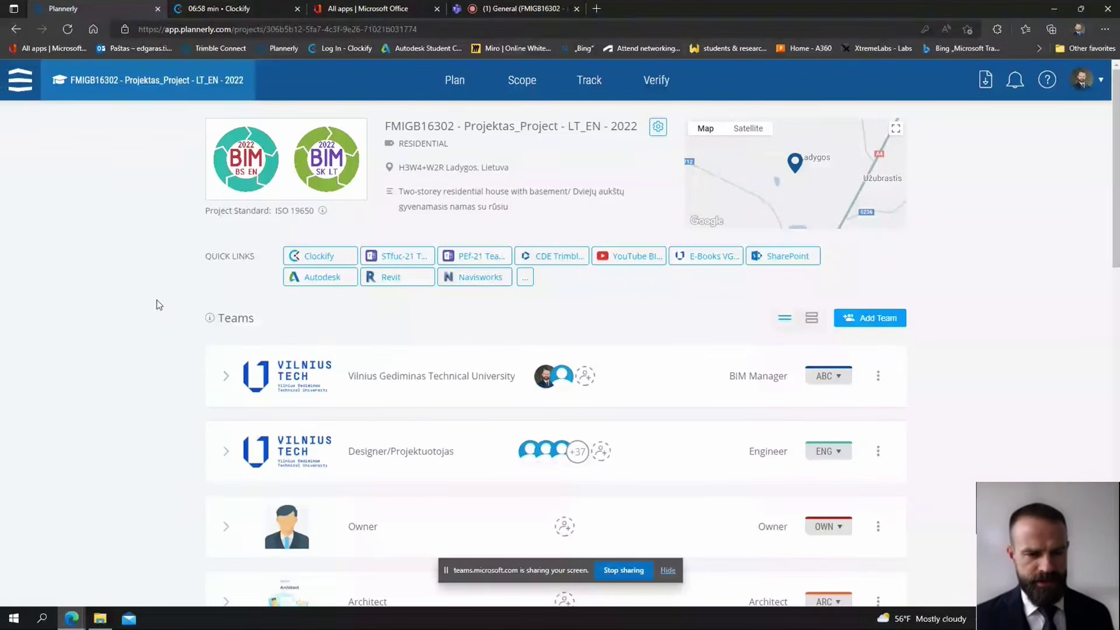
left_click(97, 86)
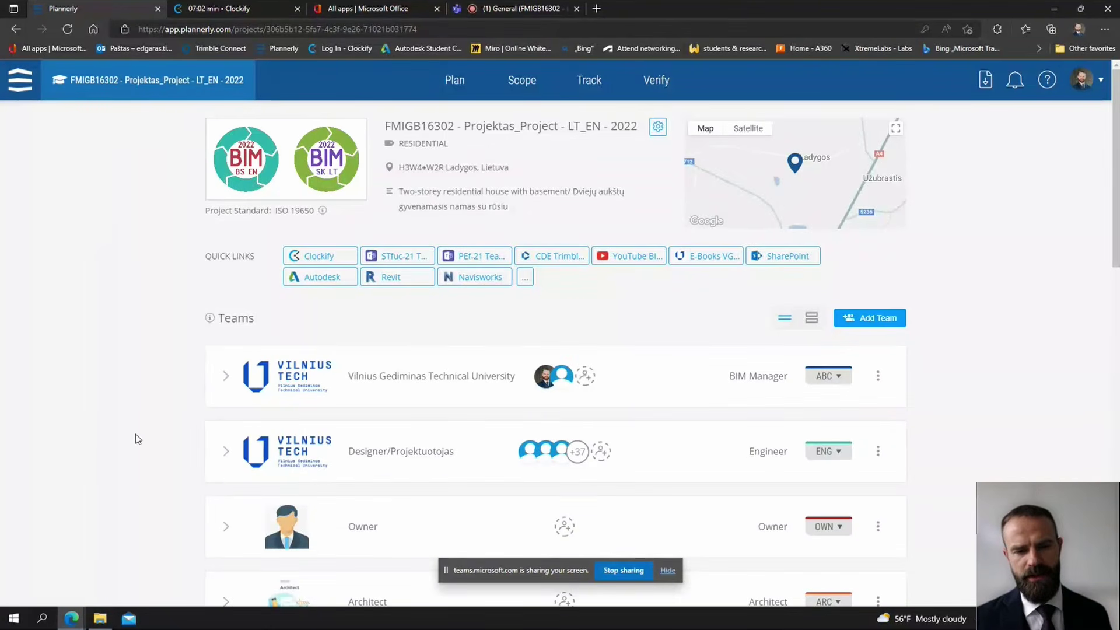
Expand the Designer/Projektuotojas team to view its members, collapse it, and briefly open and close the Vilnius Gediminas Technical University team
scroll(185, 362, "down", 2)
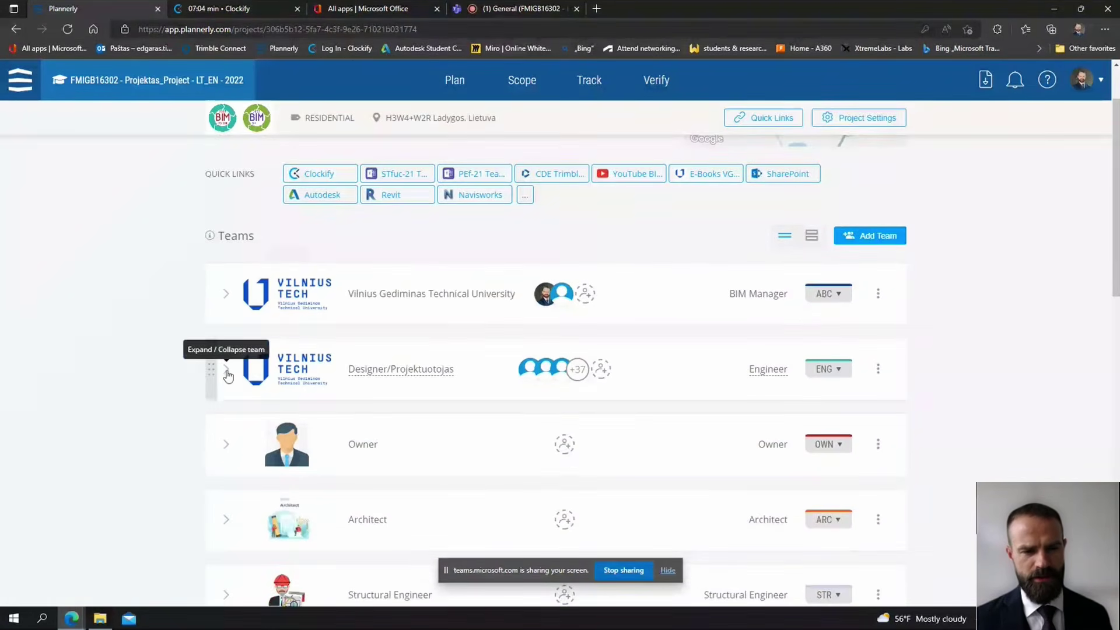
left_click(226, 373)
scroll(188, 348, "down", 5)
scroll(188, 348, "down", 3)
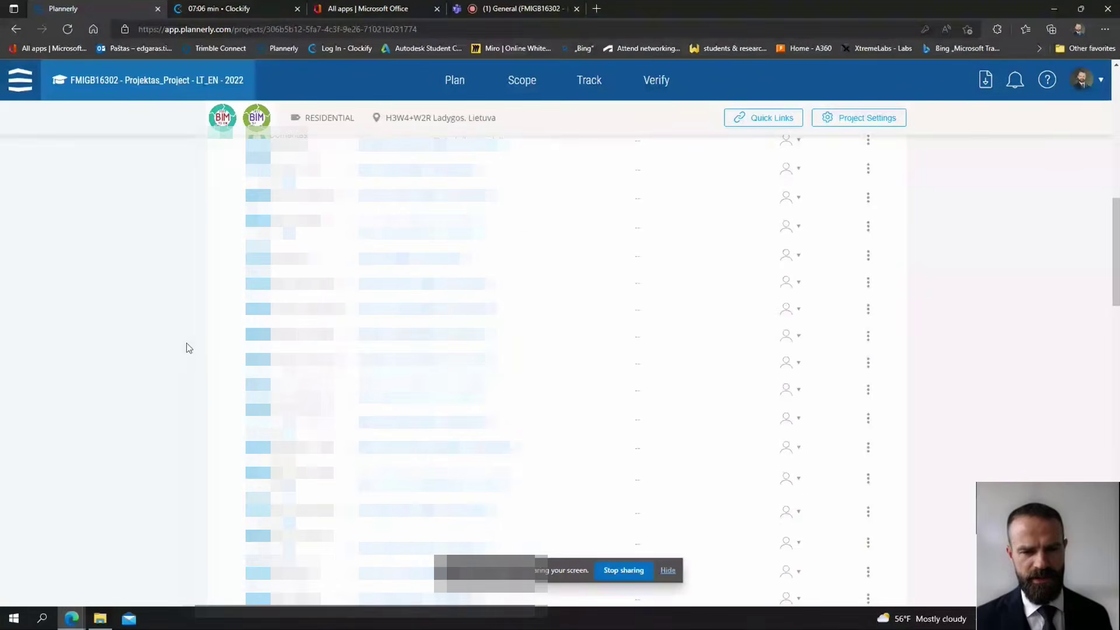
scroll(188, 348, "up", 10)
left_click(225, 450)
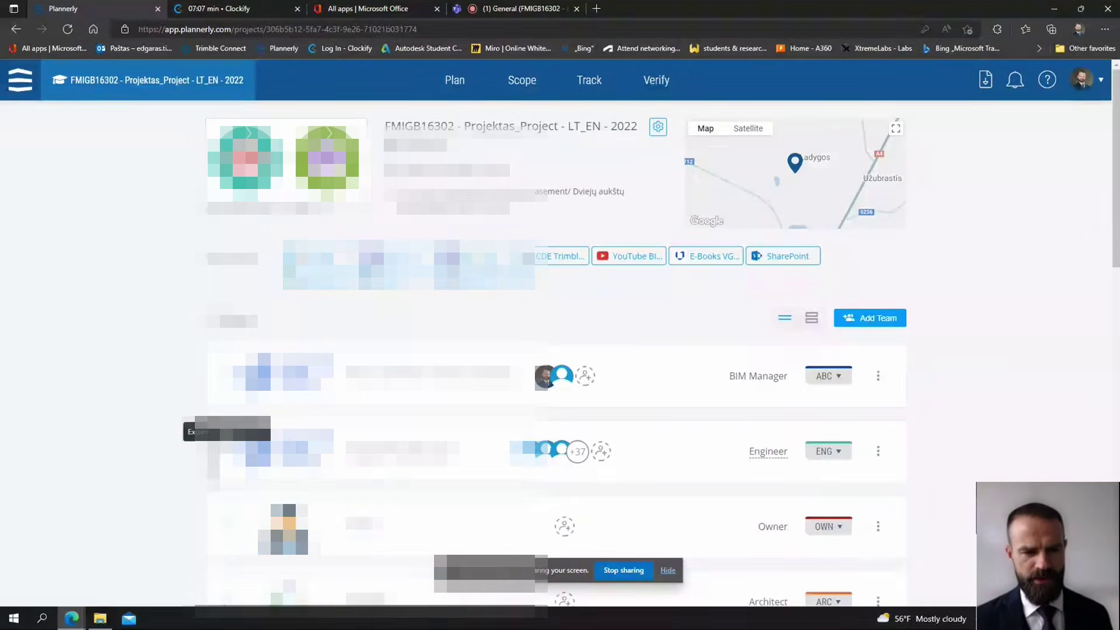
left_click(228, 376)
left_click(227, 376)
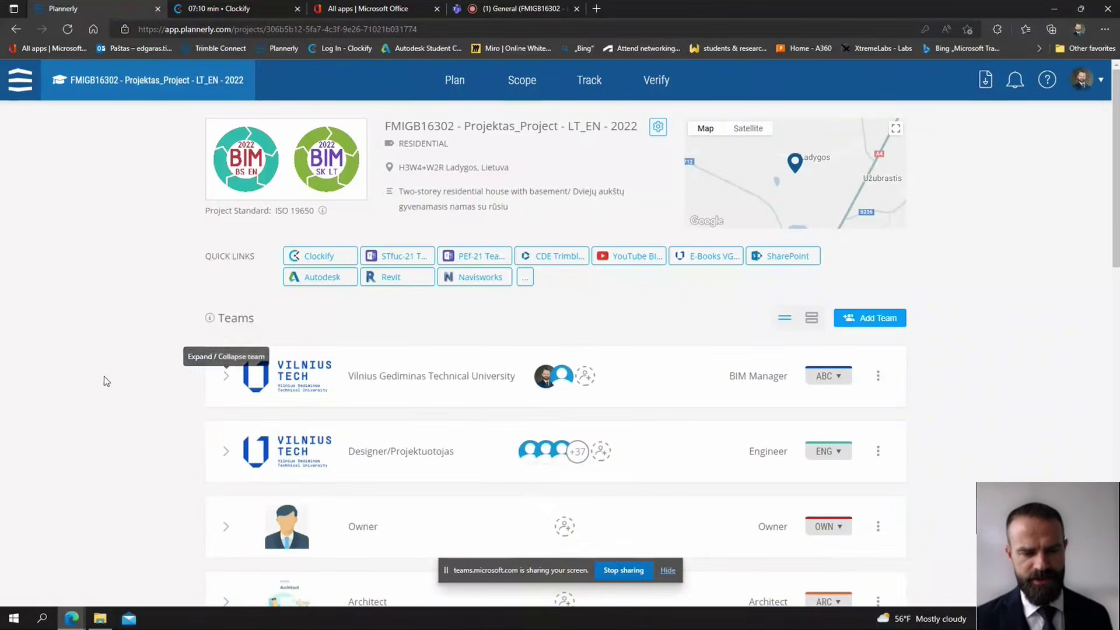
Look through the project's remaining teams, from Owner and Architect down to Cost Manager and Untitled Team, and return to the project overview
scroll(252, 389, "down", 4)
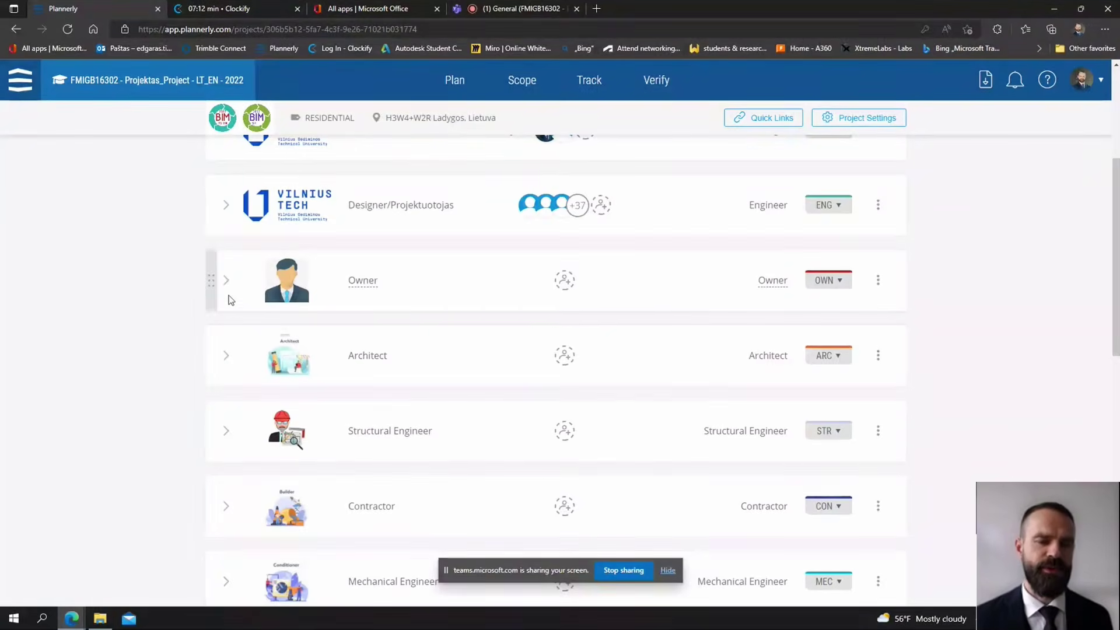
scroll(287, 328, "down", 9)
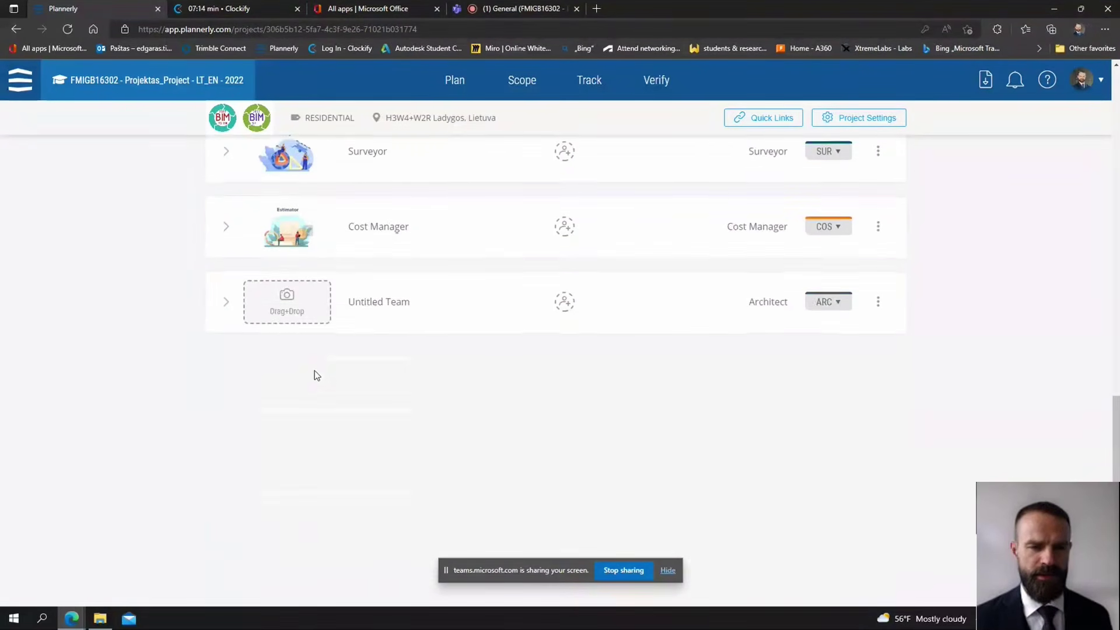
scroll(314, 370, "up", 2)
scroll(327, 367, "up", 6)
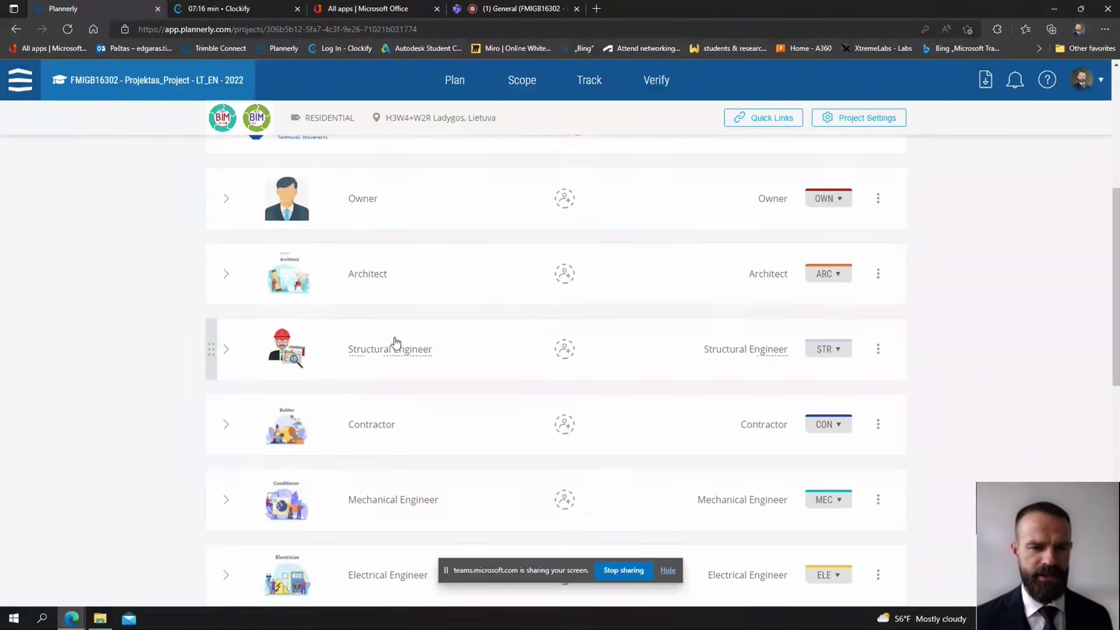
scroll(400, 347, "down", 2)
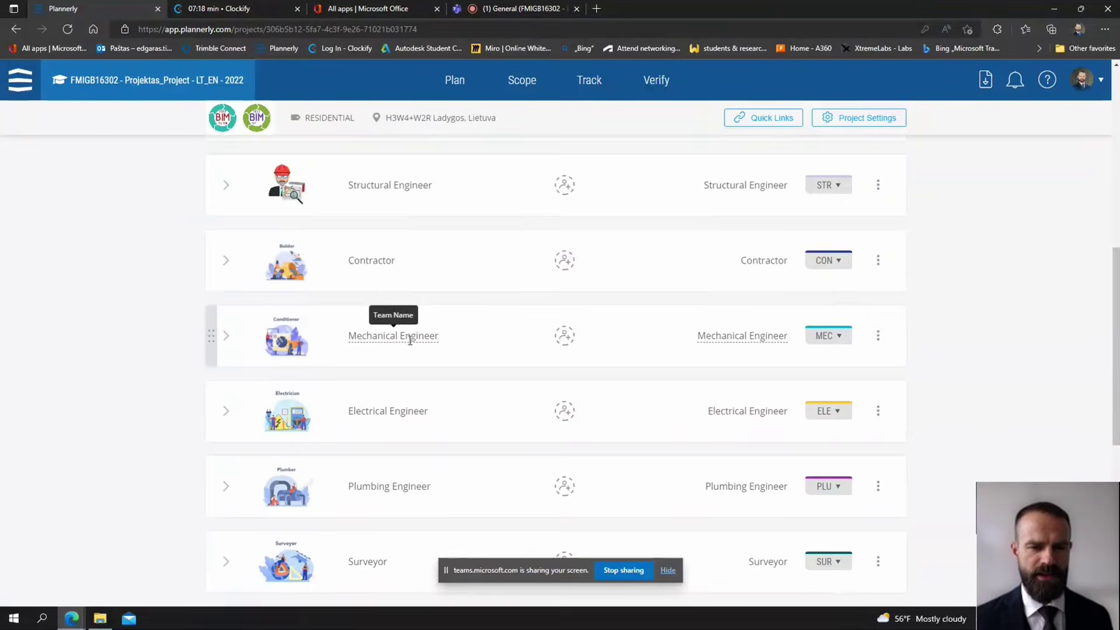
scroll(407, 243, "down", 3)
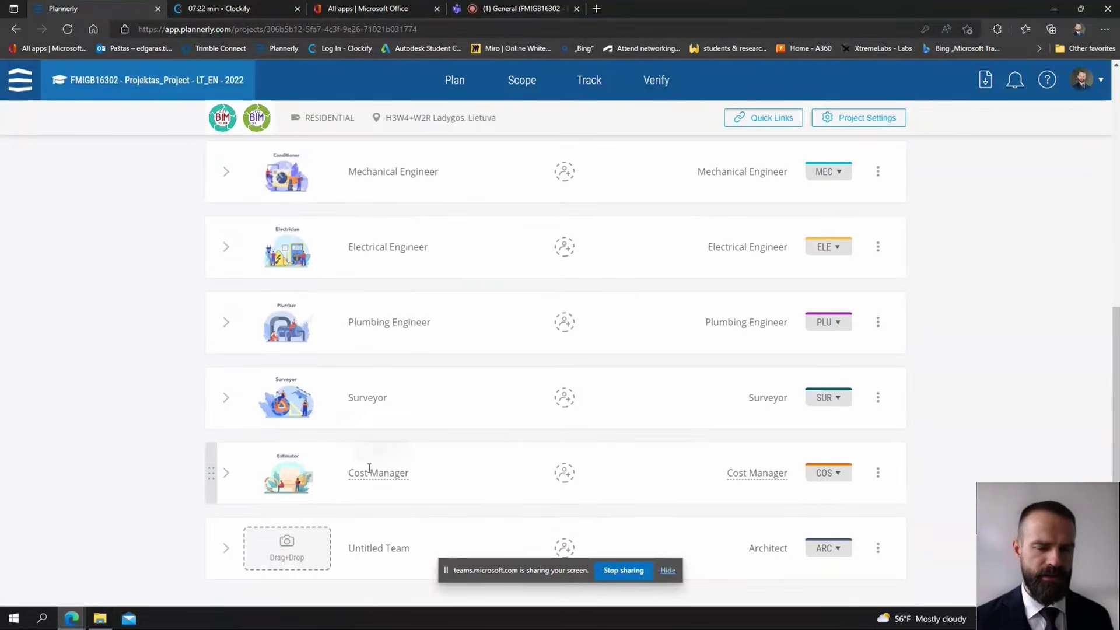
scroll(438, 467, "down", 5)
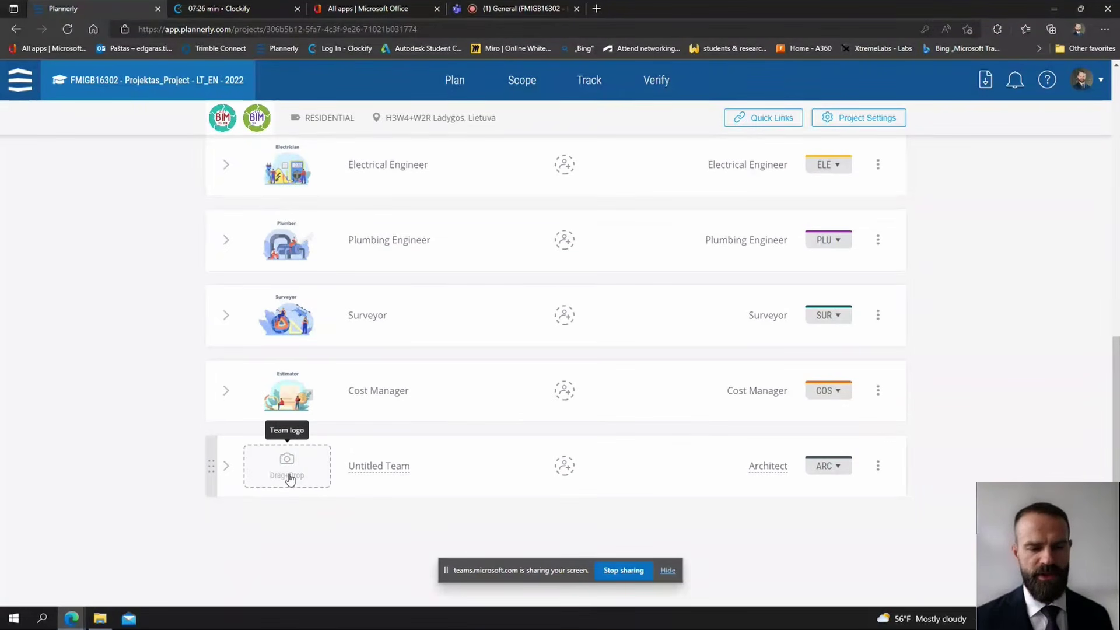
scroll(342, 475, "up", 4)
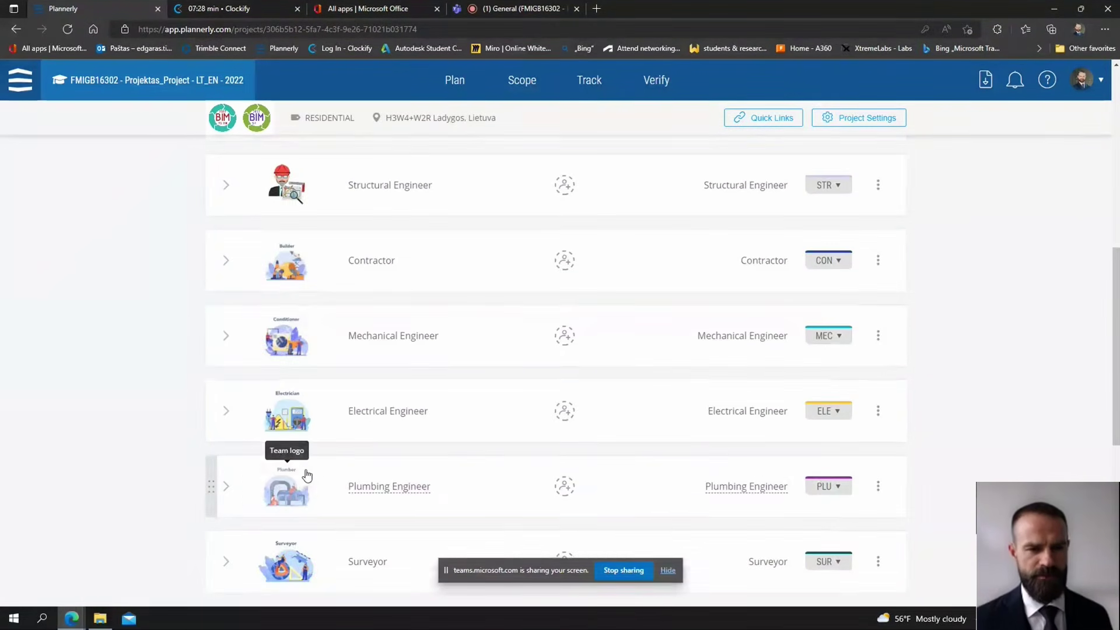
scroll(313, 474, "up", 8)
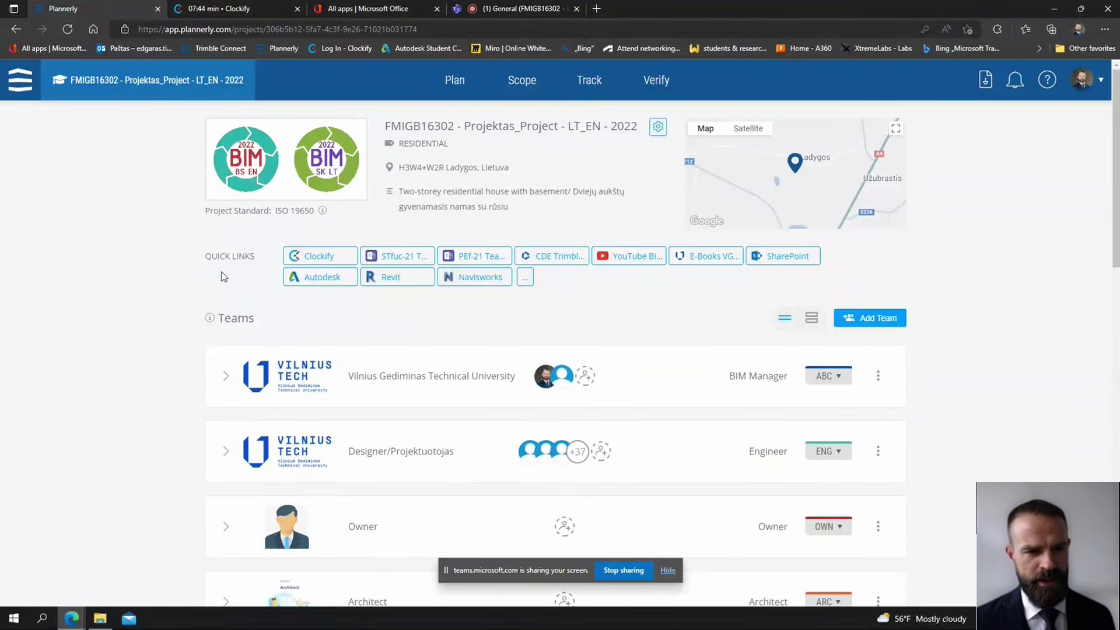
Highlight the project's quick links, open the Clockify link as an example, and close the page it opened
left_click_drag(205, 260, 575, 287)
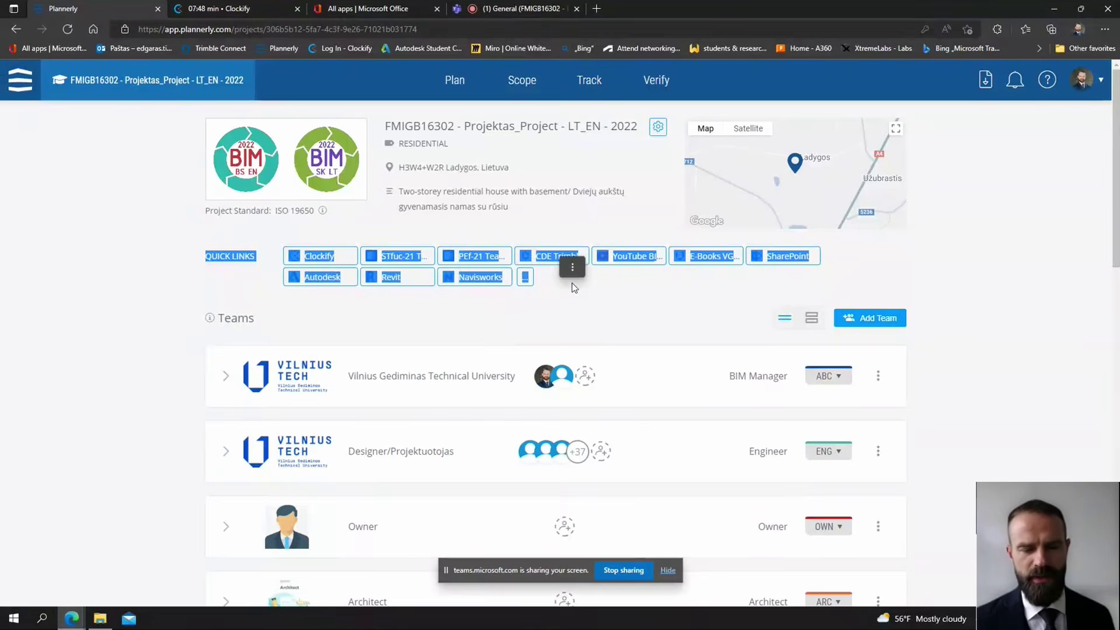
left_click(564, 292)
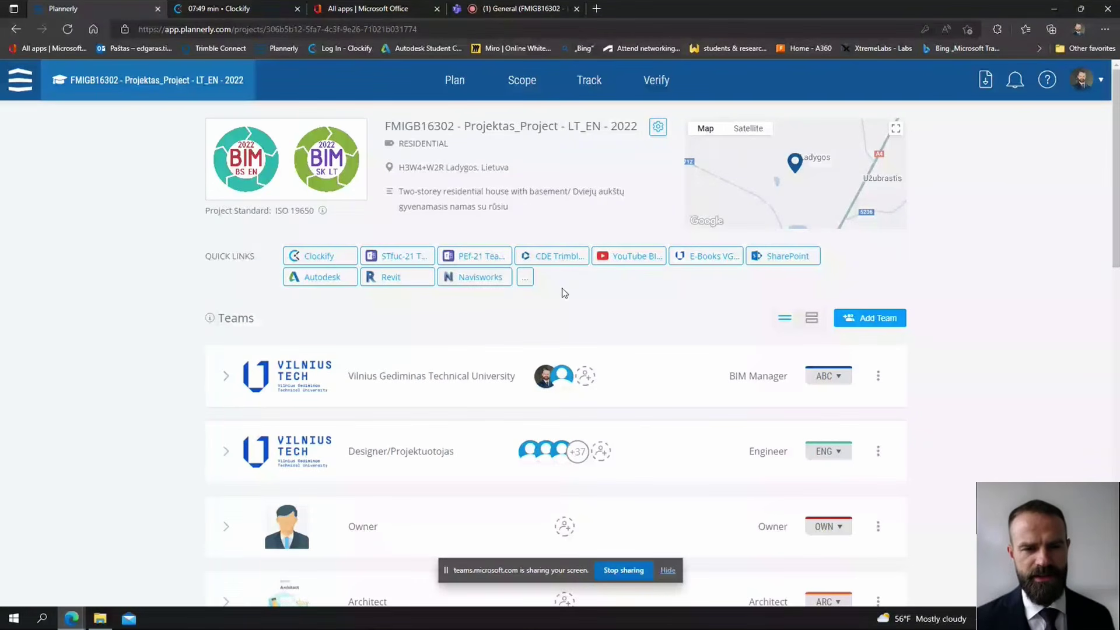
left_click(320, 261)
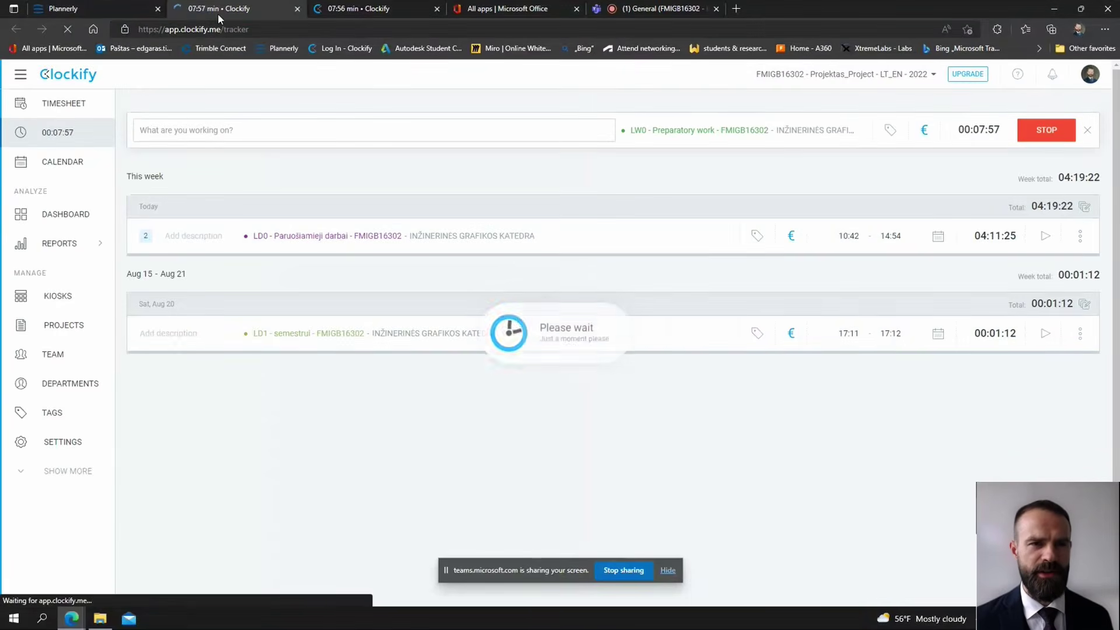
middle_click(218, 13)
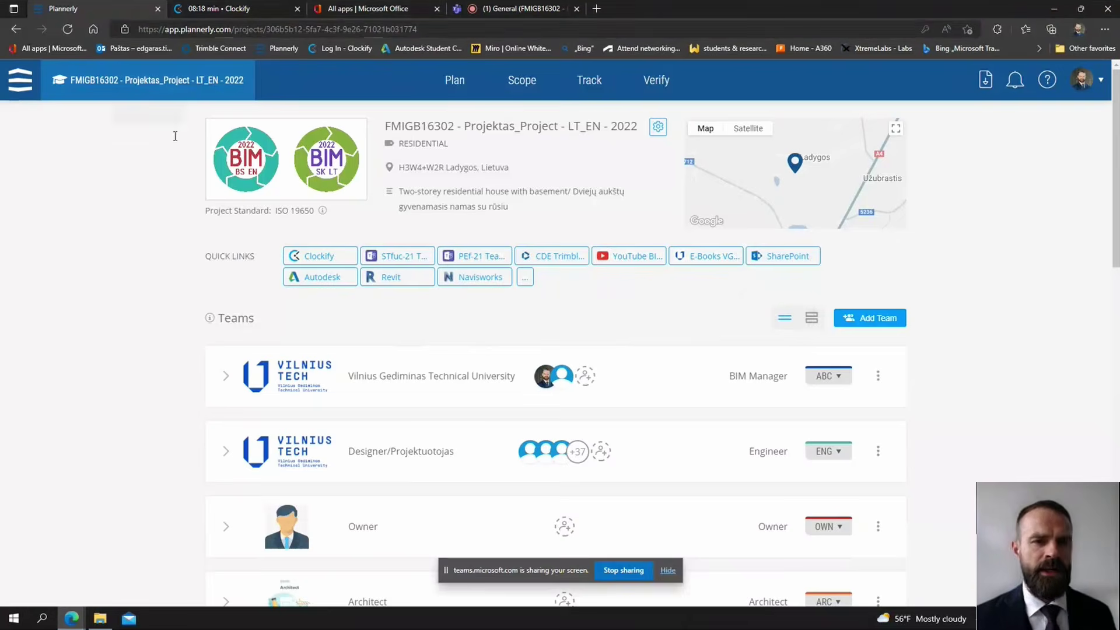
Open the project's Plan area and view the OIR, PIR and EIR documents, looking through the EIR sections
left_click(456, 82)
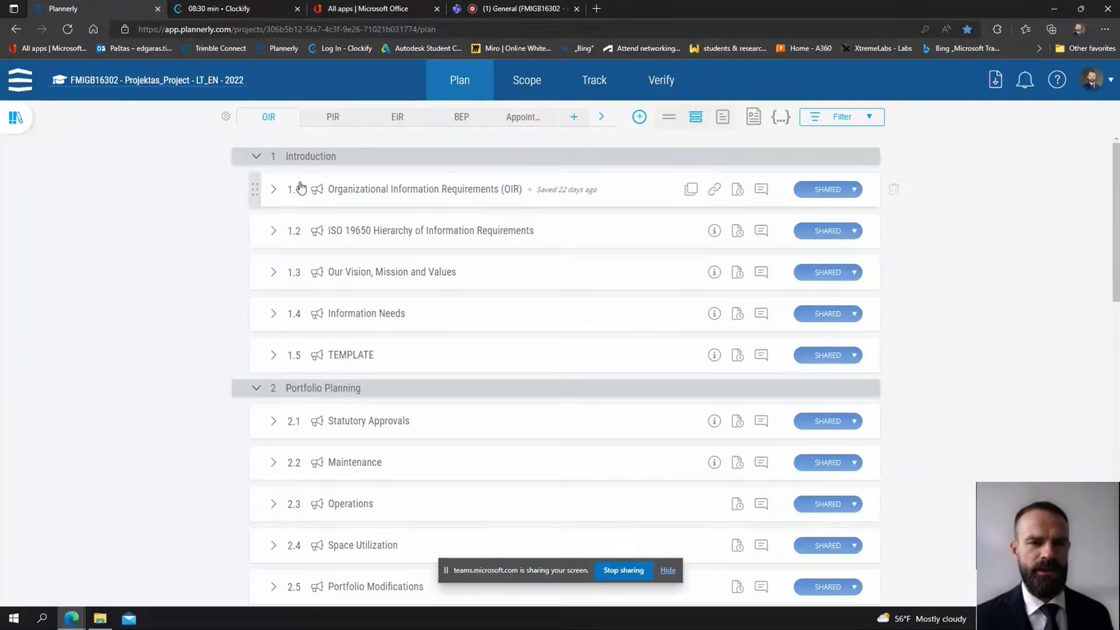
mouse_move(356, 125)
mouse_move(289, 123)
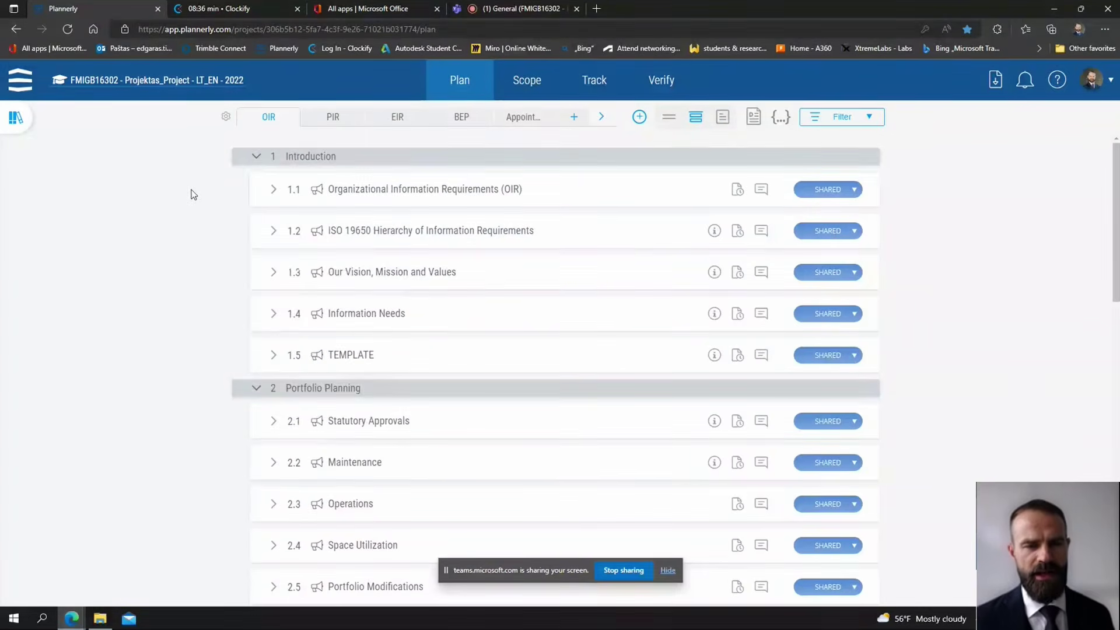
mouse_move(461, 118)
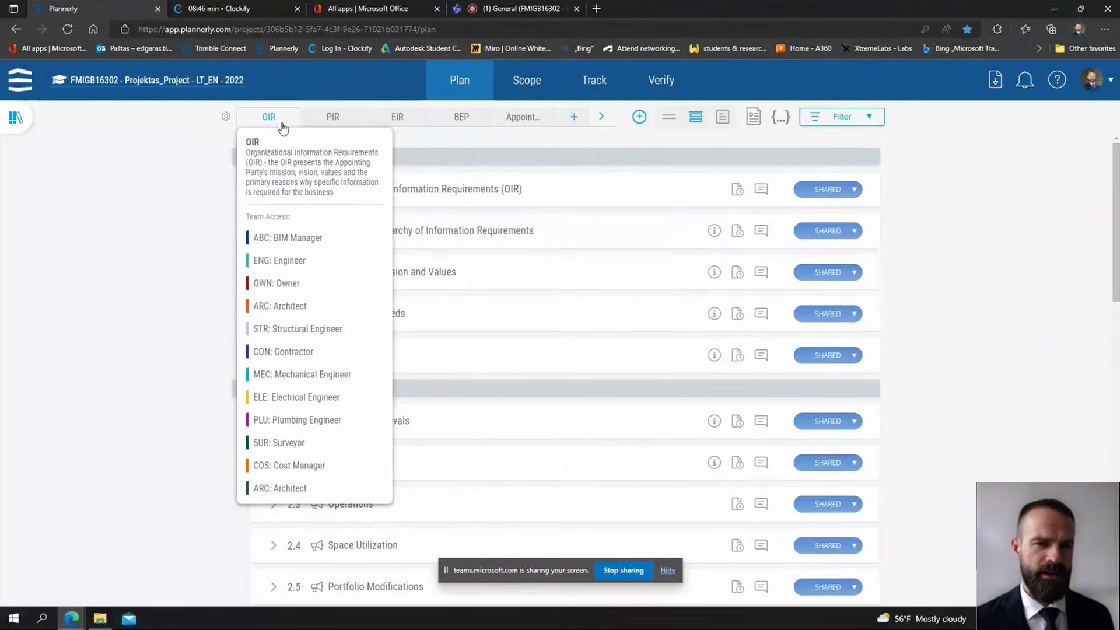
left_click(353, 121)
mouse_move(400, 122)
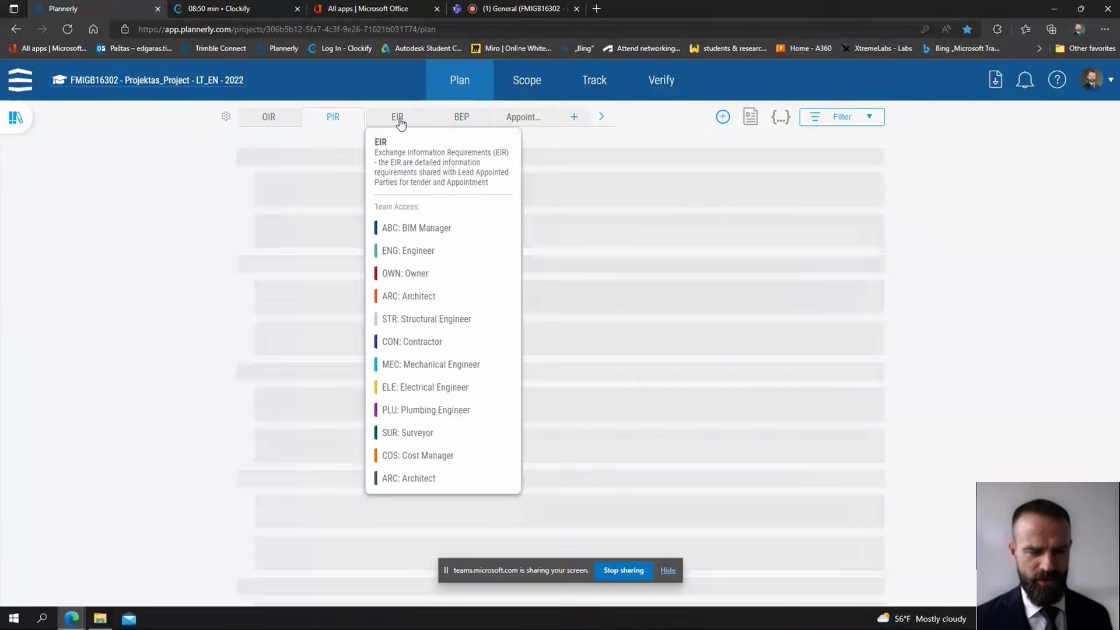
left_click(401, 119)
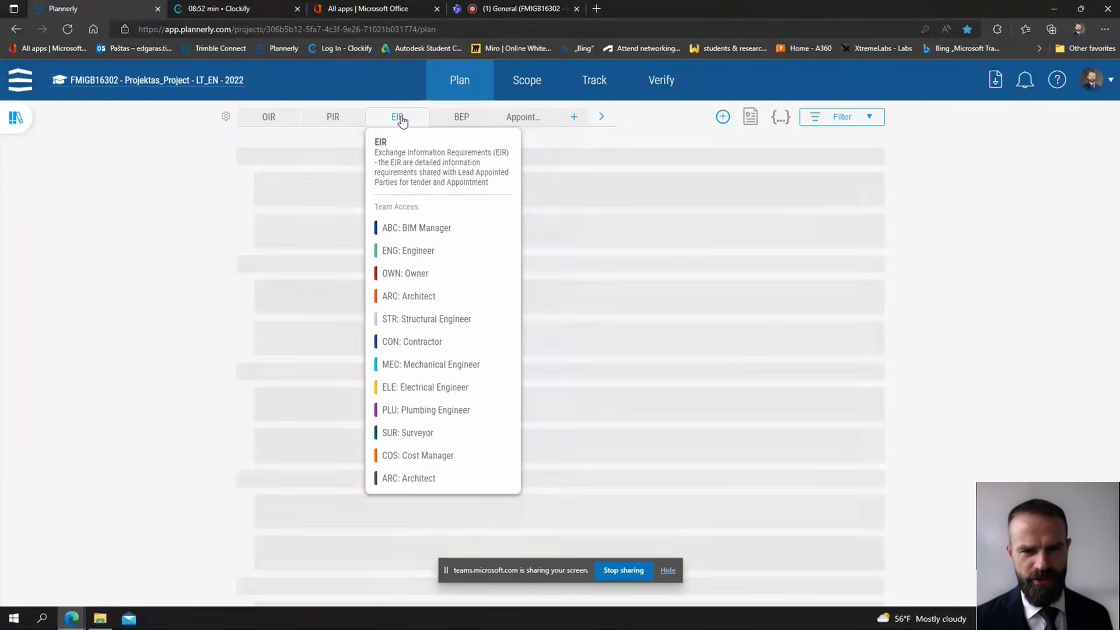
mouse_move(491, 127)
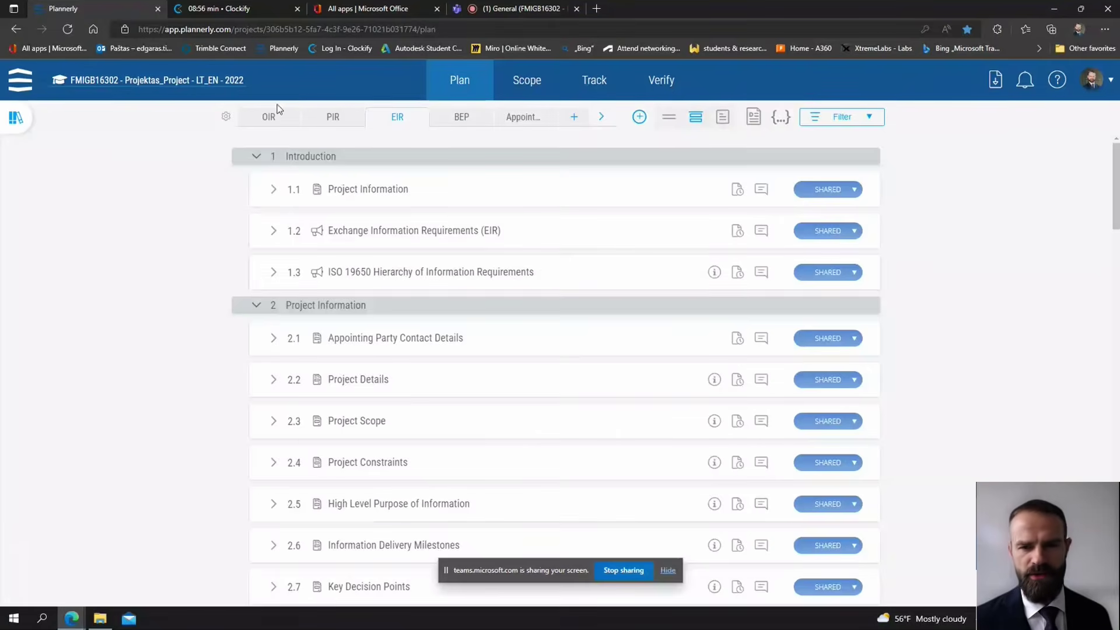
scroll(478, 287, "down", 15)
scroll(478, 287, "up", 15)
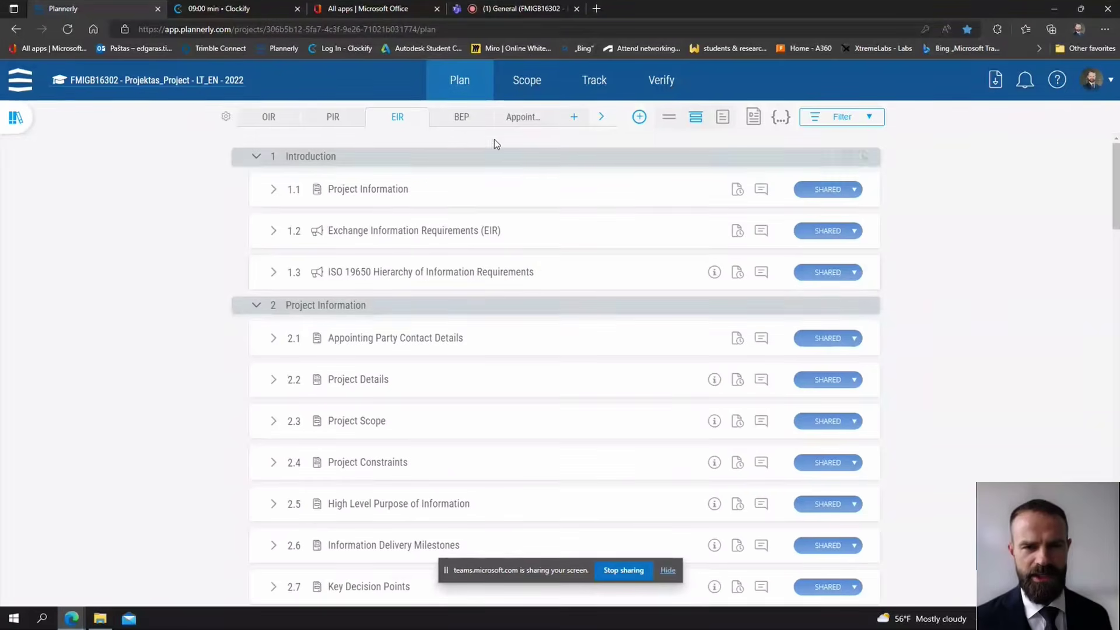
Browse the further plan documents, viewing Risks, Mobilize, Lessons, RACI and Meetings in turn
left_click(601, 117)
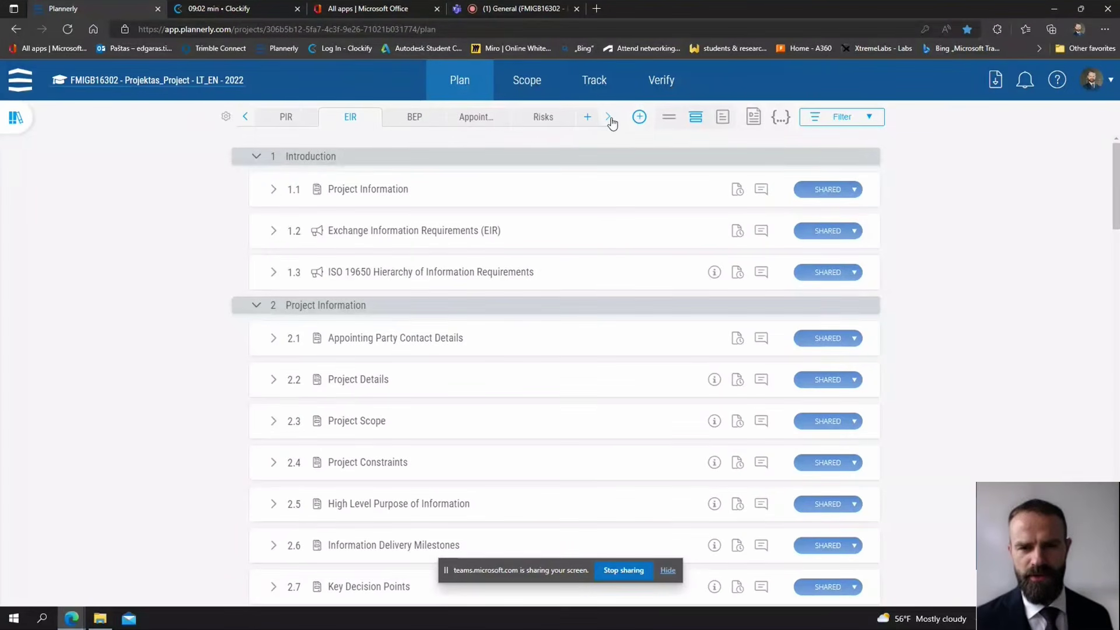
left_click(610, 118)
left_click(609, 117)
left_click(609, 118)
left_click(610, 118)
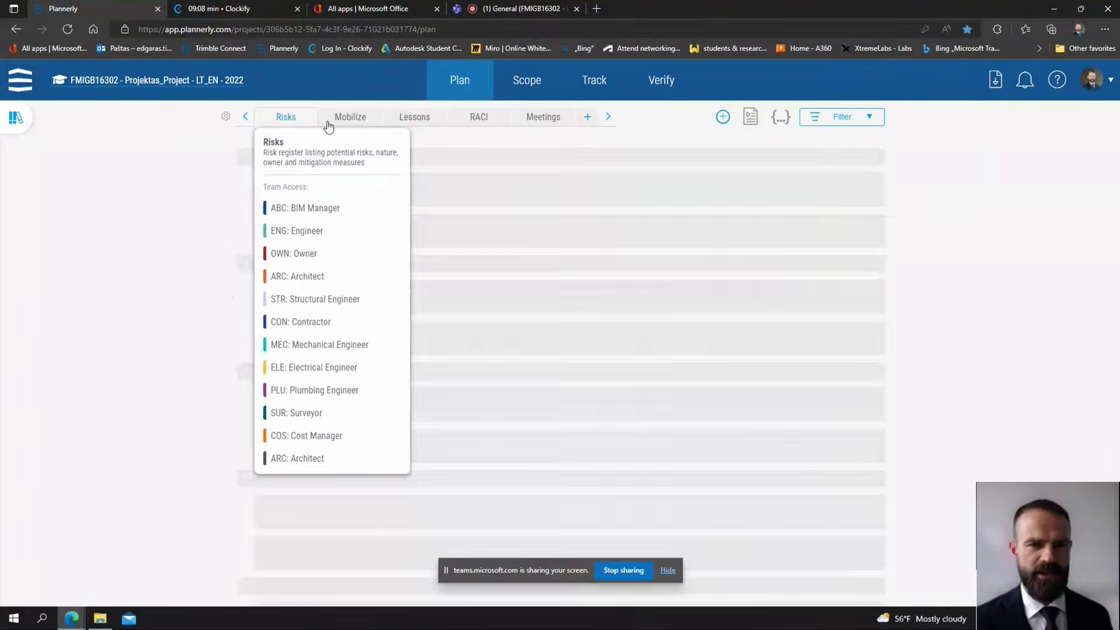
left_click(354, 118)
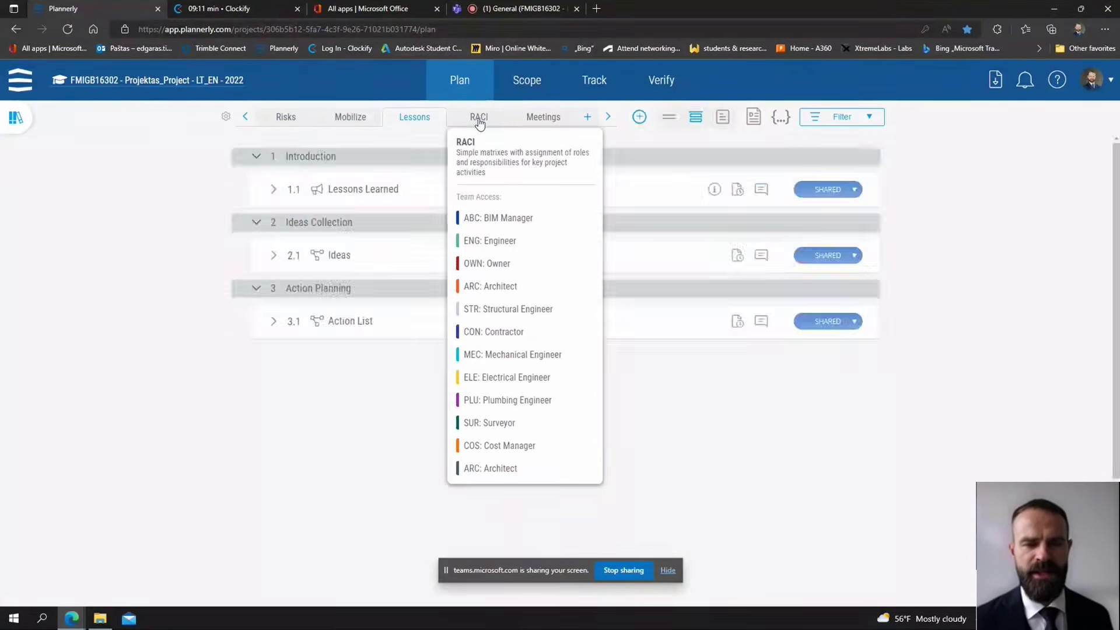
left_click(482, 121)
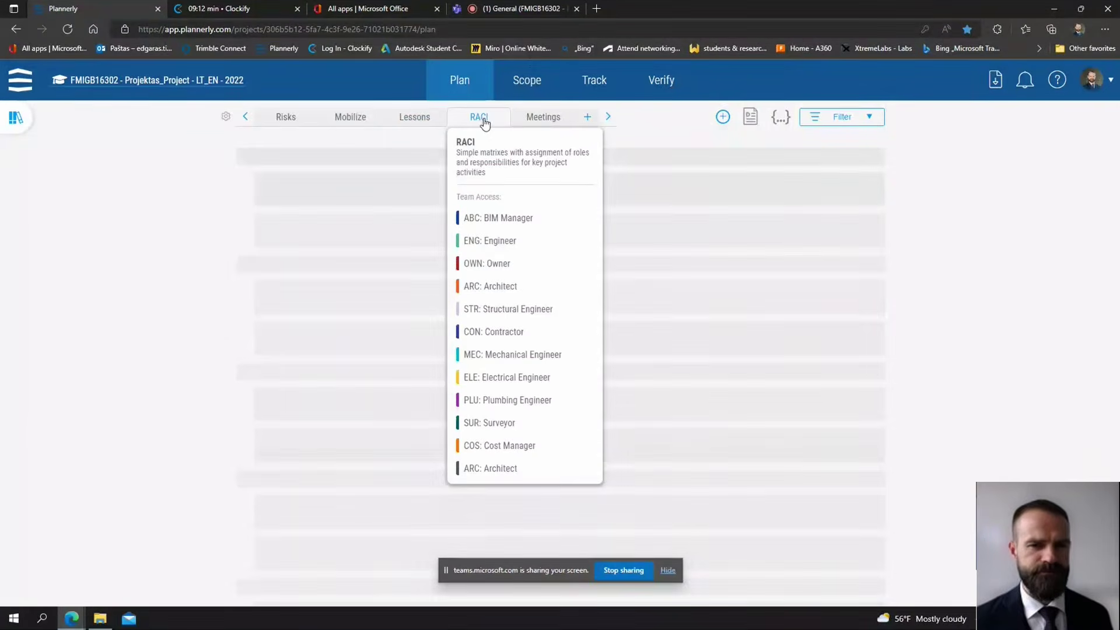
left_click(543, 120)
View the Glossary document, and look through the How To document's introduction videos, workflow diagrams and training sections
left_click(607, 119)
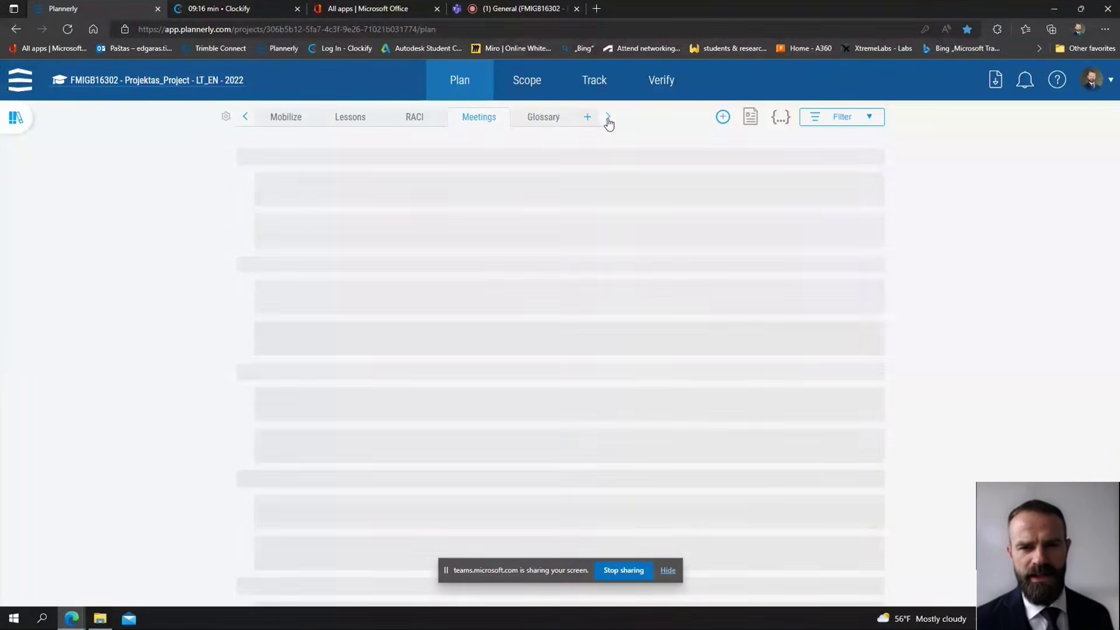
left_click(607, 119)
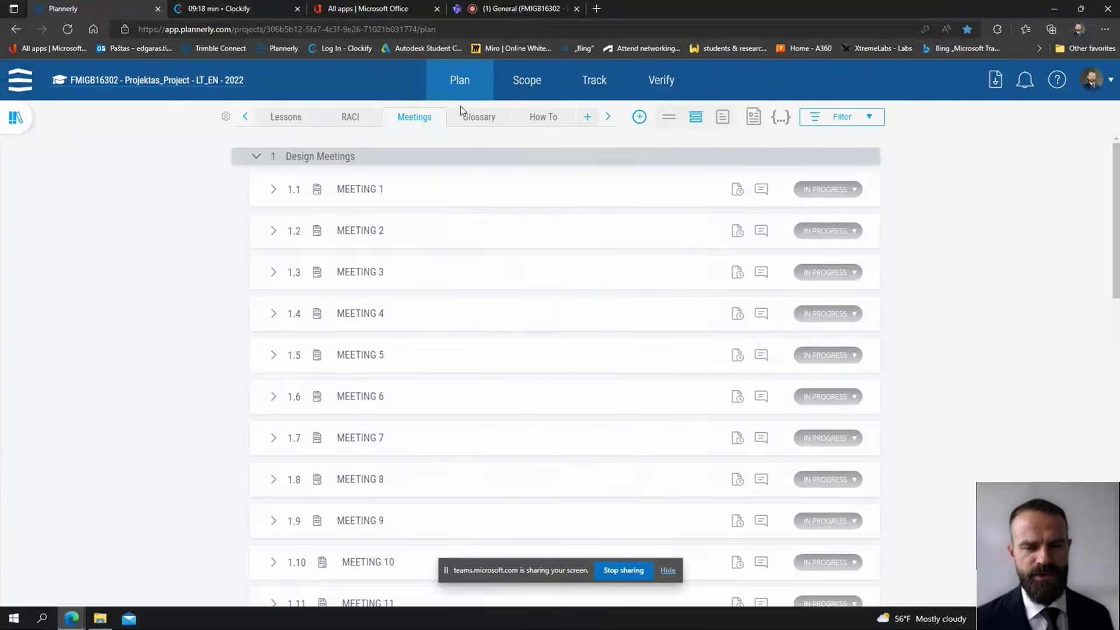
left_click(474, 117)
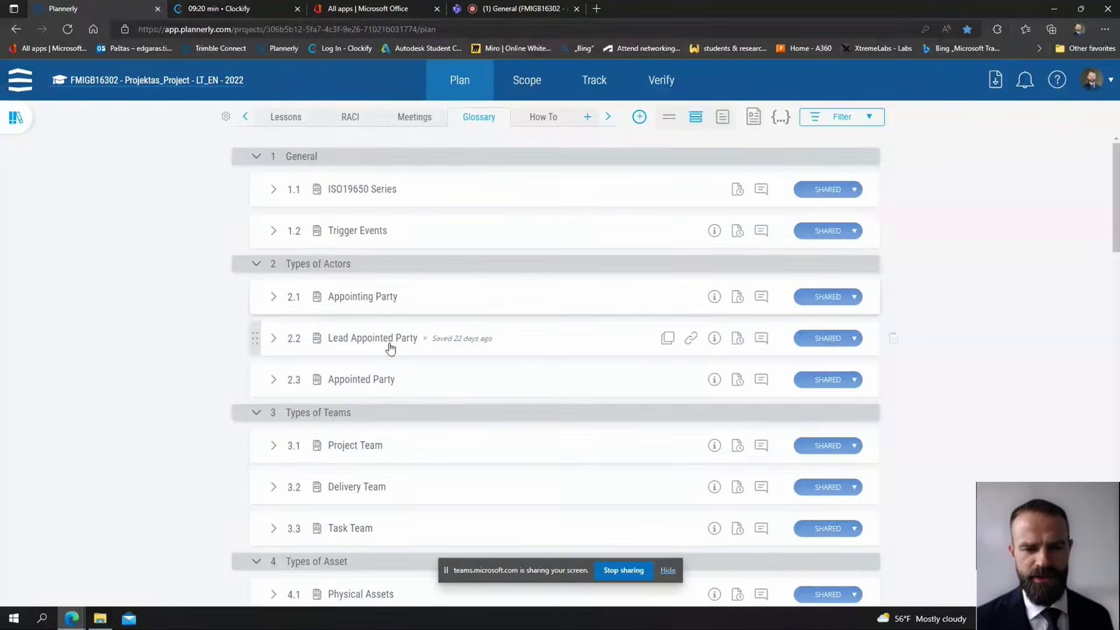
left_click(541, 124)
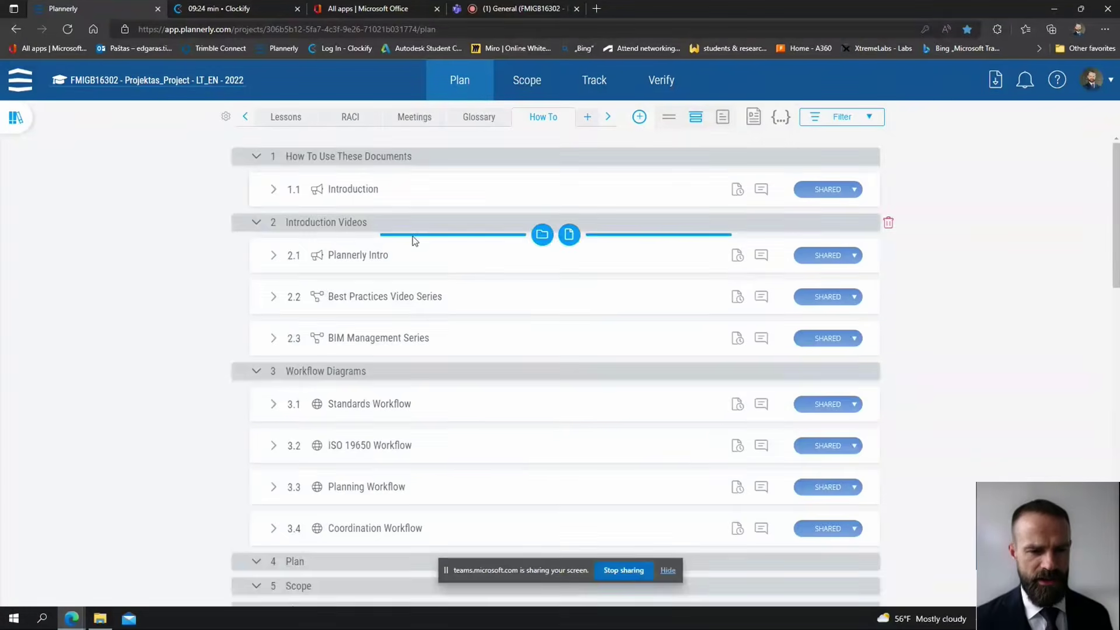
scroll(420, 341, "down", 15)
scroll(366, 337, "up", 5)
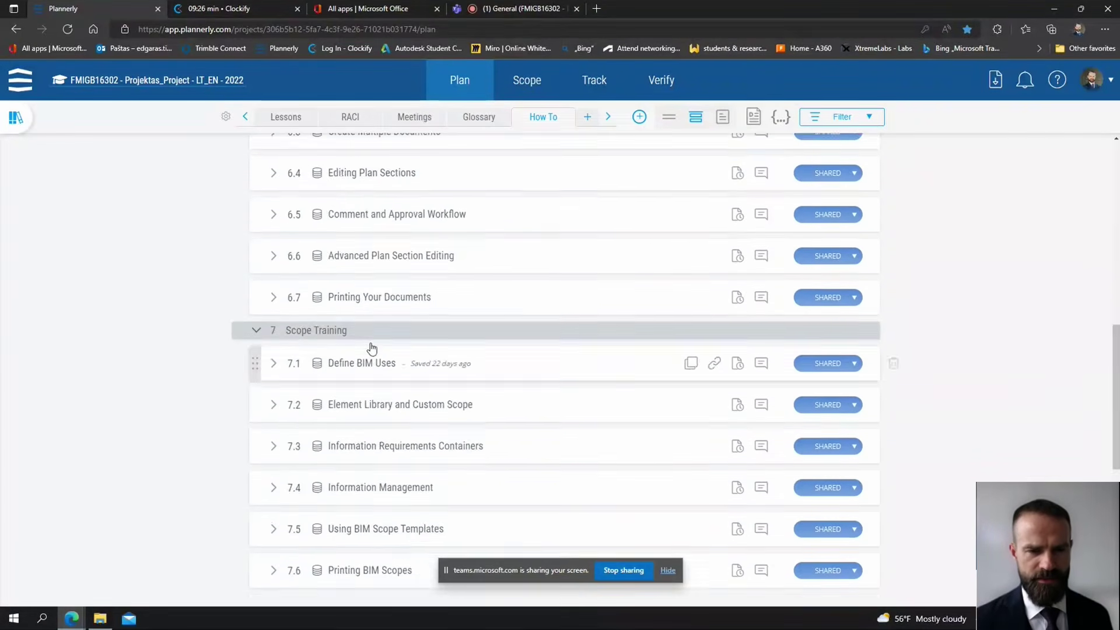
scroll(366, 337, "up", 10)
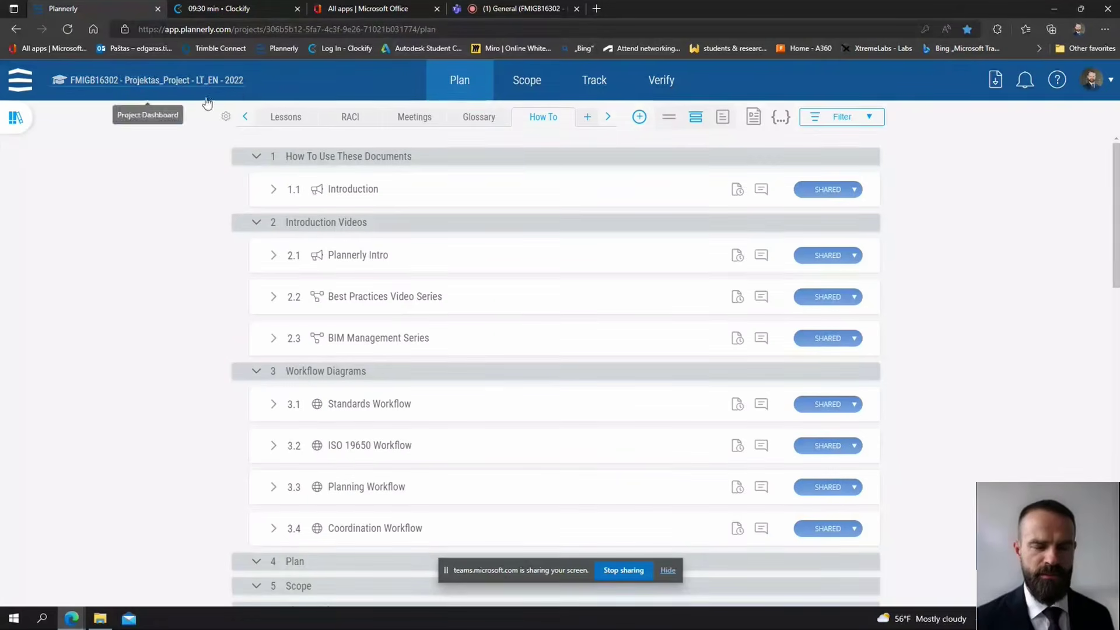
Return to the first plan documents and open the BEP document
left_click(245, 121)
left_click(245, 121)
left_click(245, 122)
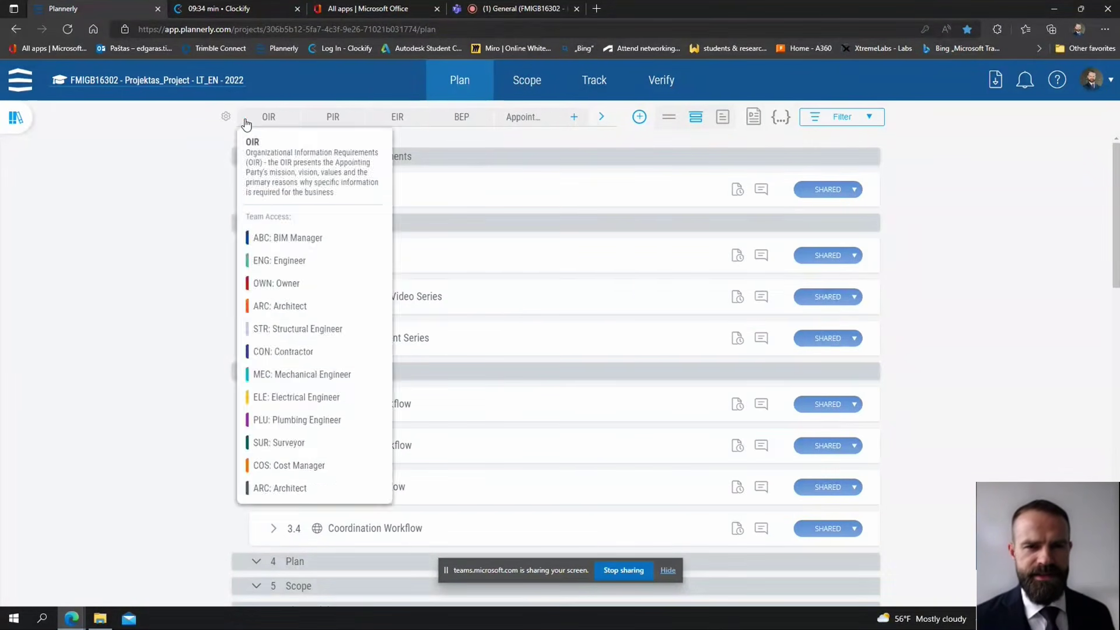
left_click(461, 129)
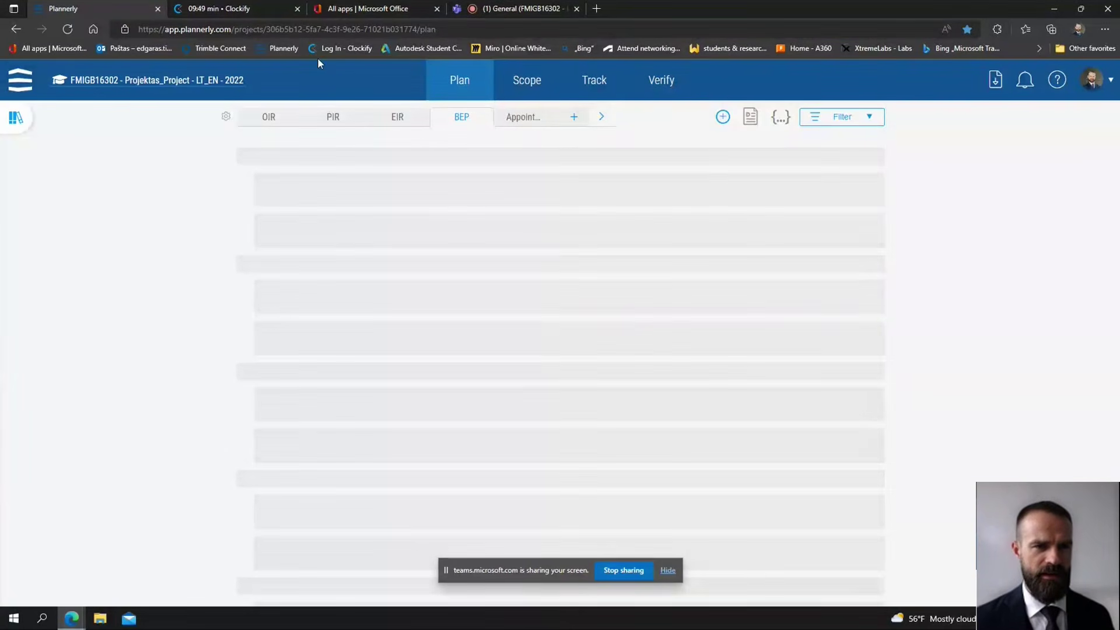
Expand the BIM Definition section under Introduction in the BEP and look through its definition text and videos
mouse_move(470, 121)
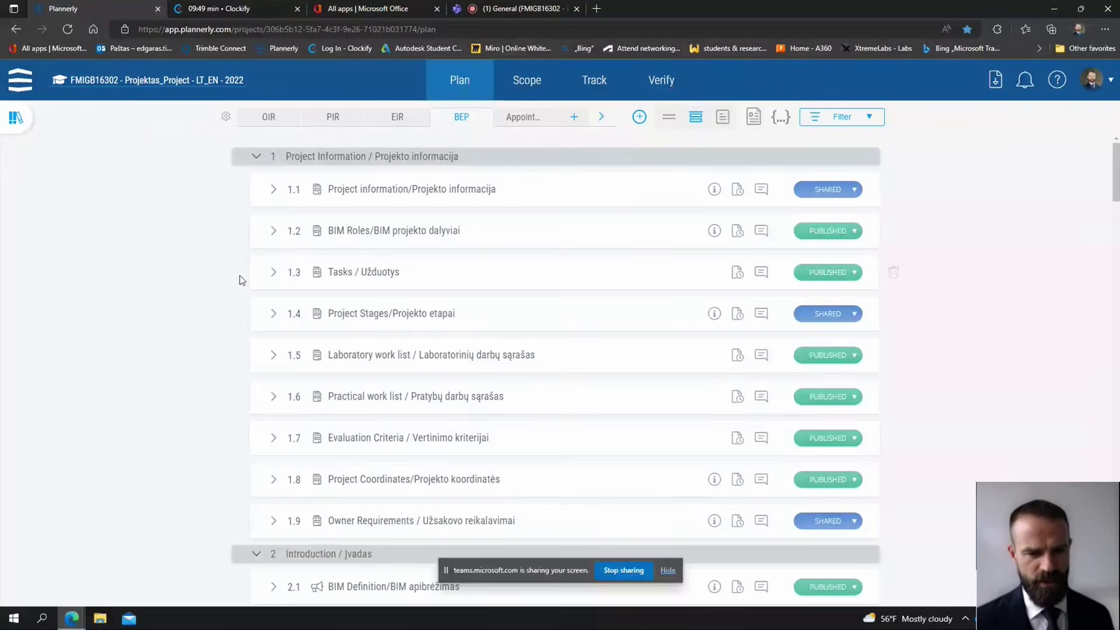
scroll(282, 333, "down", 6)
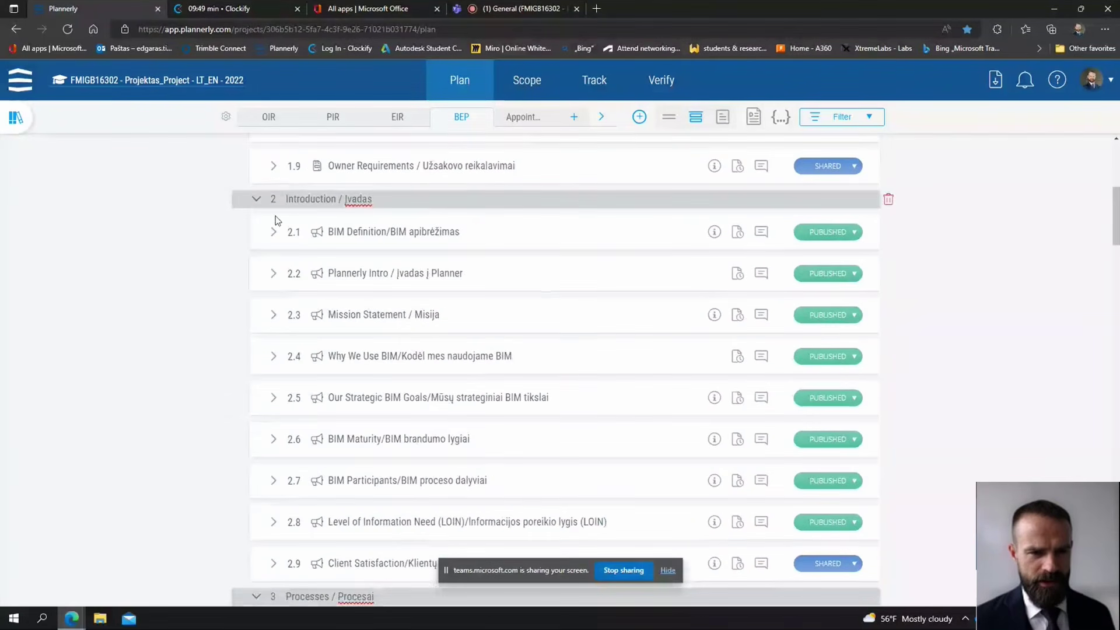
left_click(271, 234)
scroll(319, 202, "down", 2)
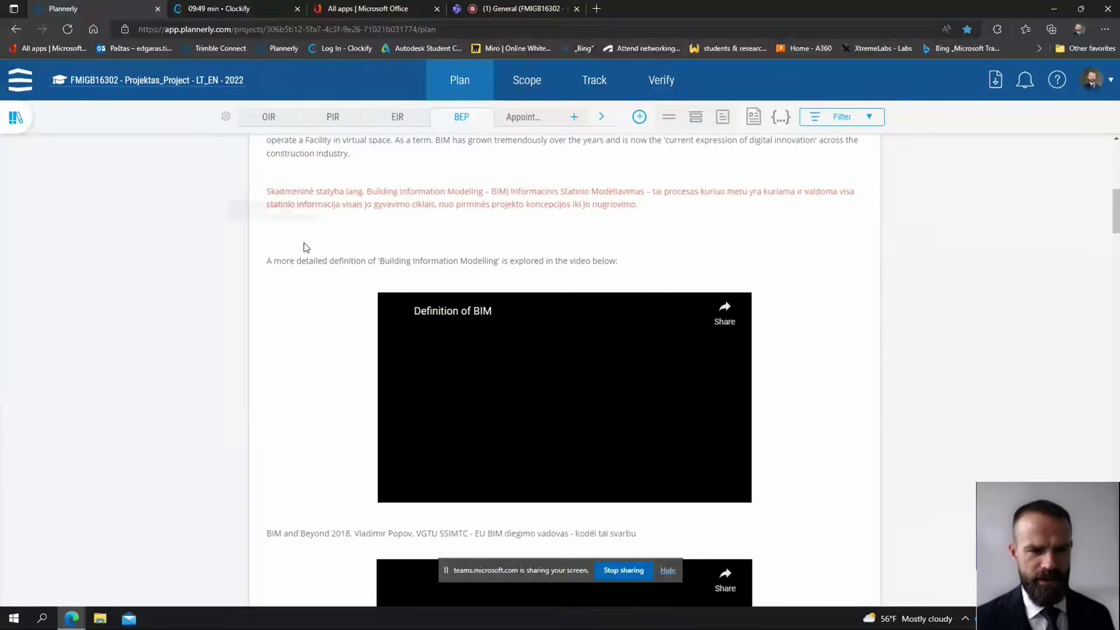
scroll(318, 201, "up", 2)
triple_click(265, 265)
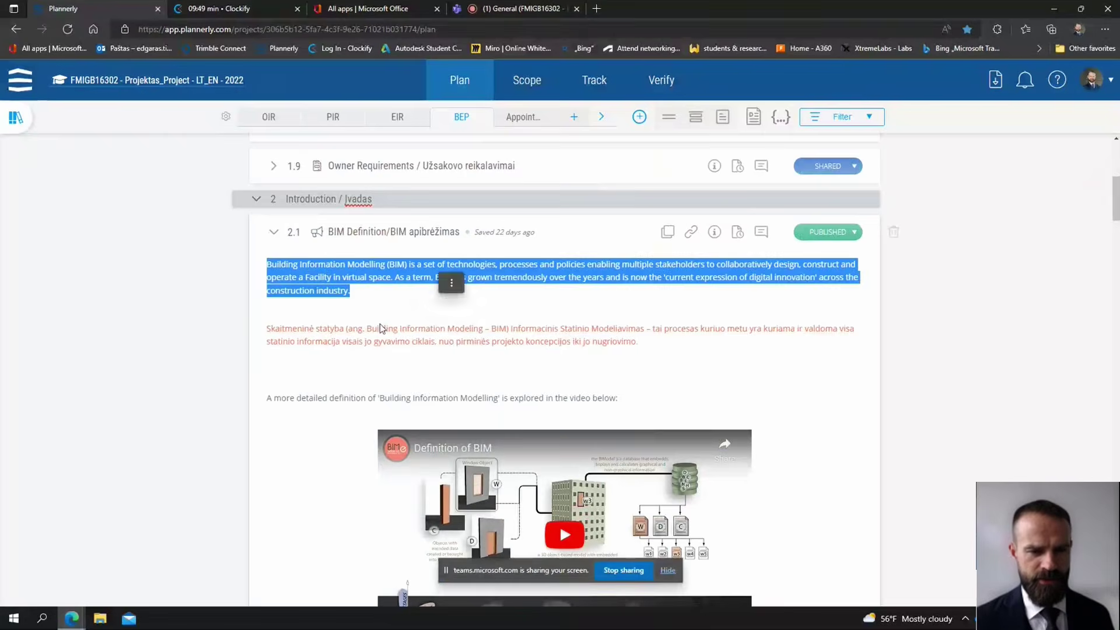
scroll(302, 181, "down", 3)
left_click_drag(278, 184, 634, 175)
scroll(340, 322, "down", 1)
scroll(579, 269, "down", 15)
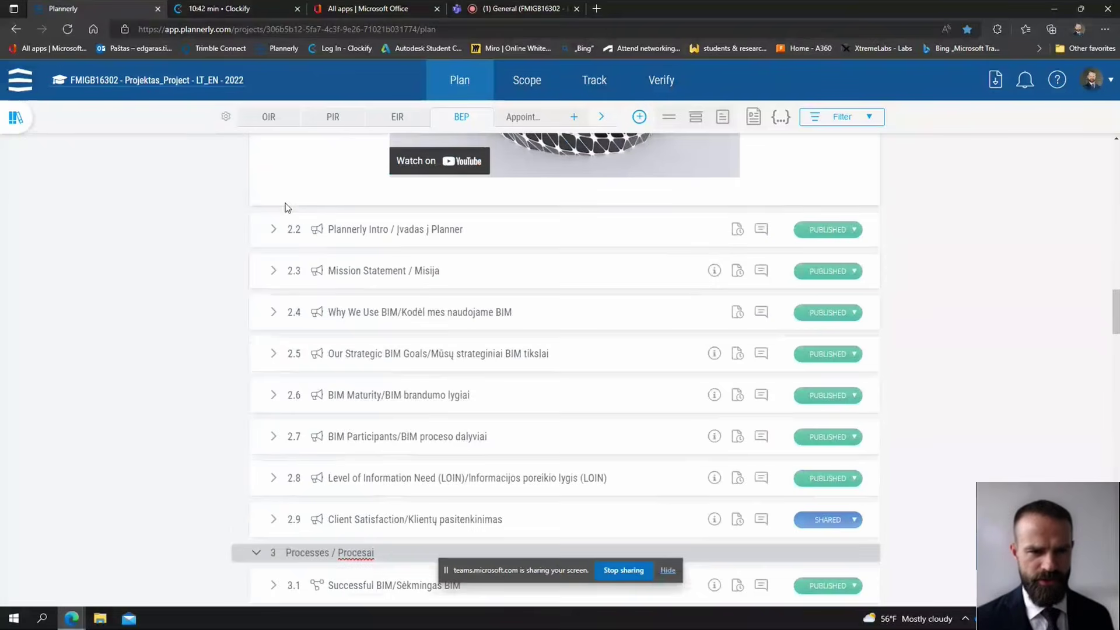
Expand the Plannerly Intro section and look through its videos and the following BEP chapters down to Technology and Standards
left_click(273, 230)
scroll(260, 239, "down", 2)
scroll(260, 247, "down", 20)
scroll(267, 375, "down", 5)
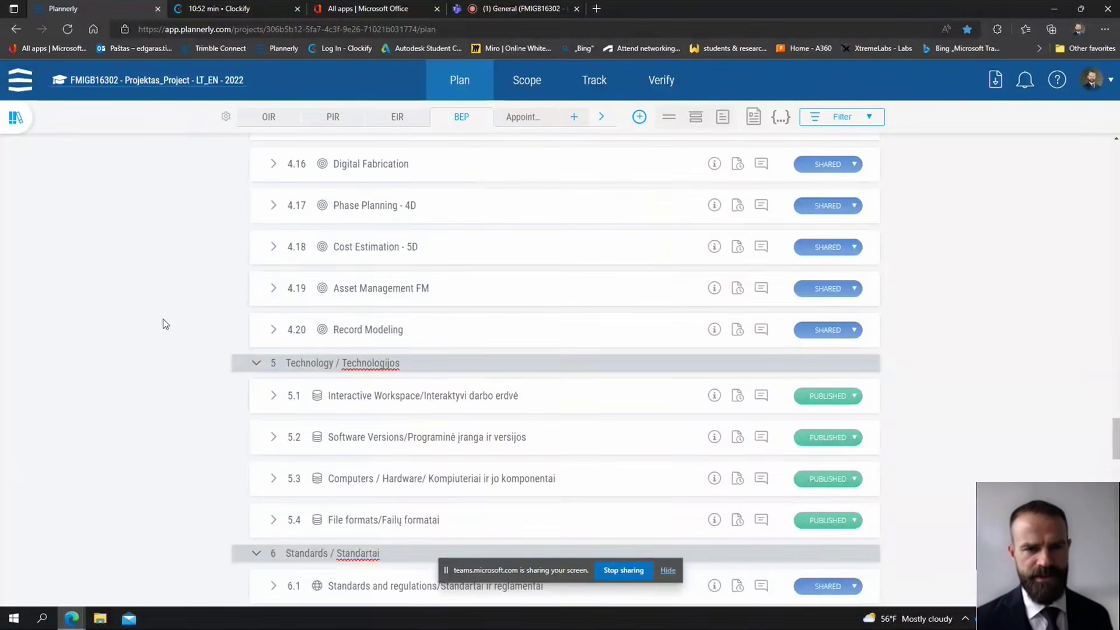
Return to the Introduction chapter and collapse the BIM Definition section
scroll(169, 324, "up", 3)
scroll(174, 328, "up", 20)
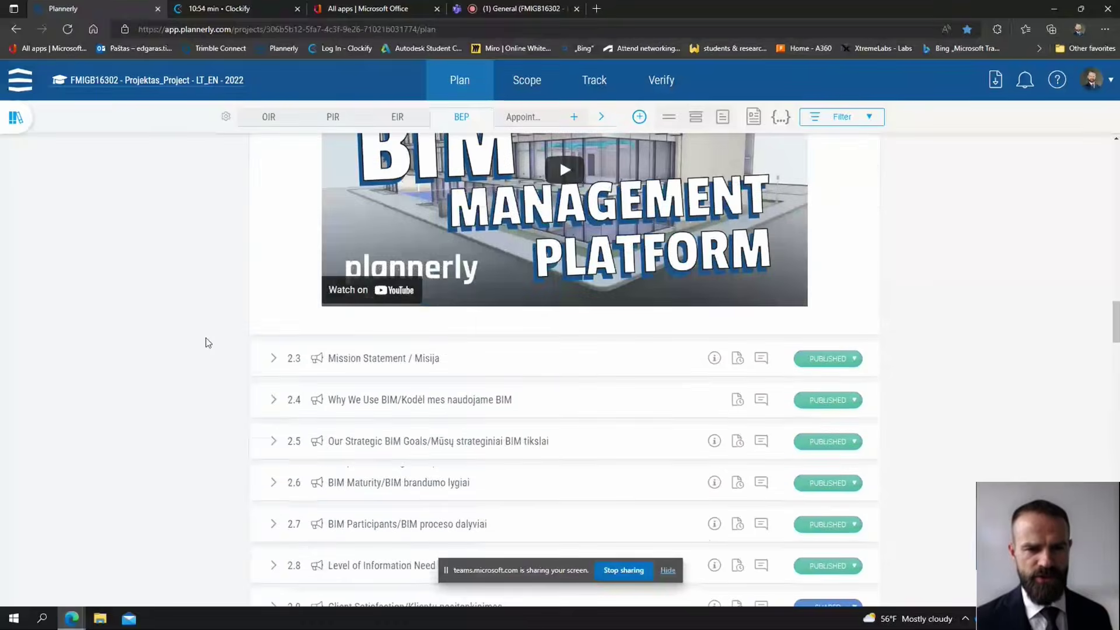
scroll(238, 279, "up", 15)
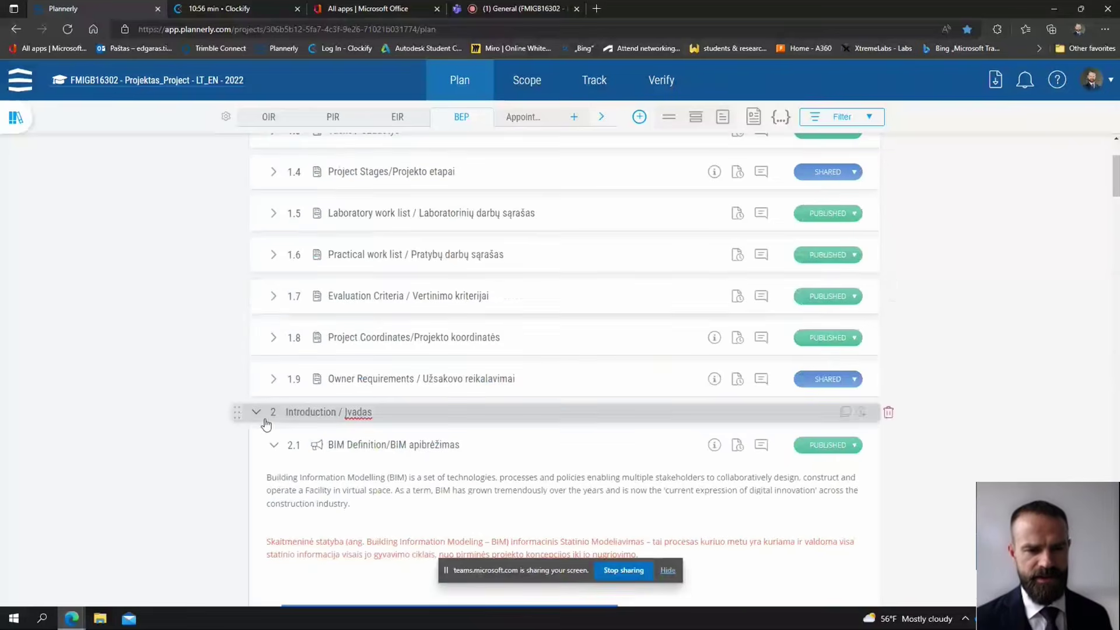
left_click(266, 424)
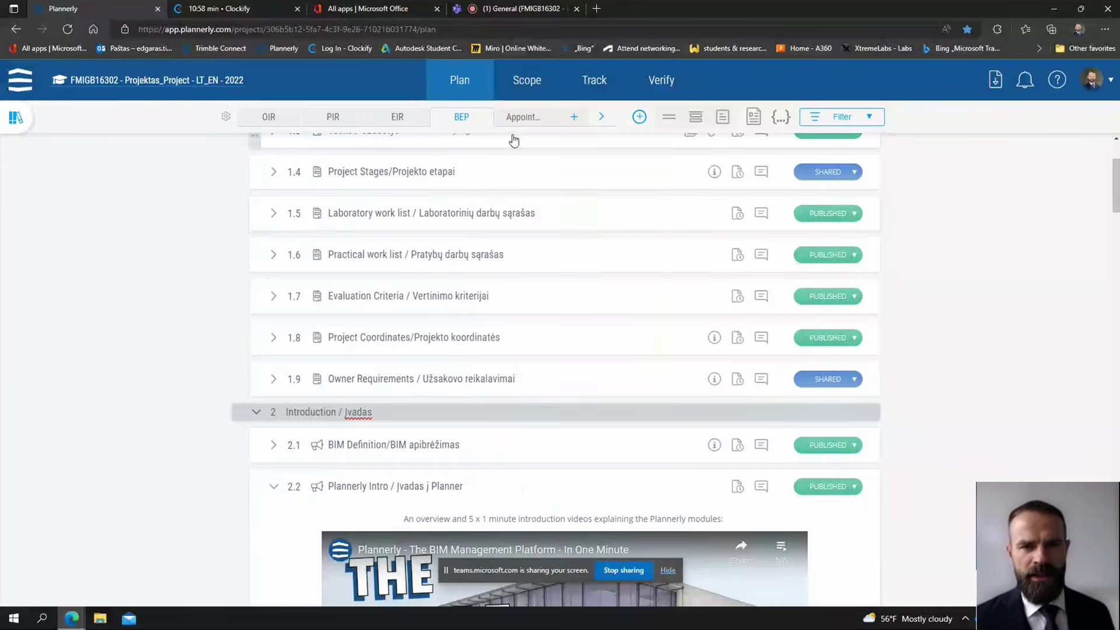
Open Trimble Connect in a new browser tab, sign in with the saved account e-mail and password, and accept all cookies
left_click(596, 8)
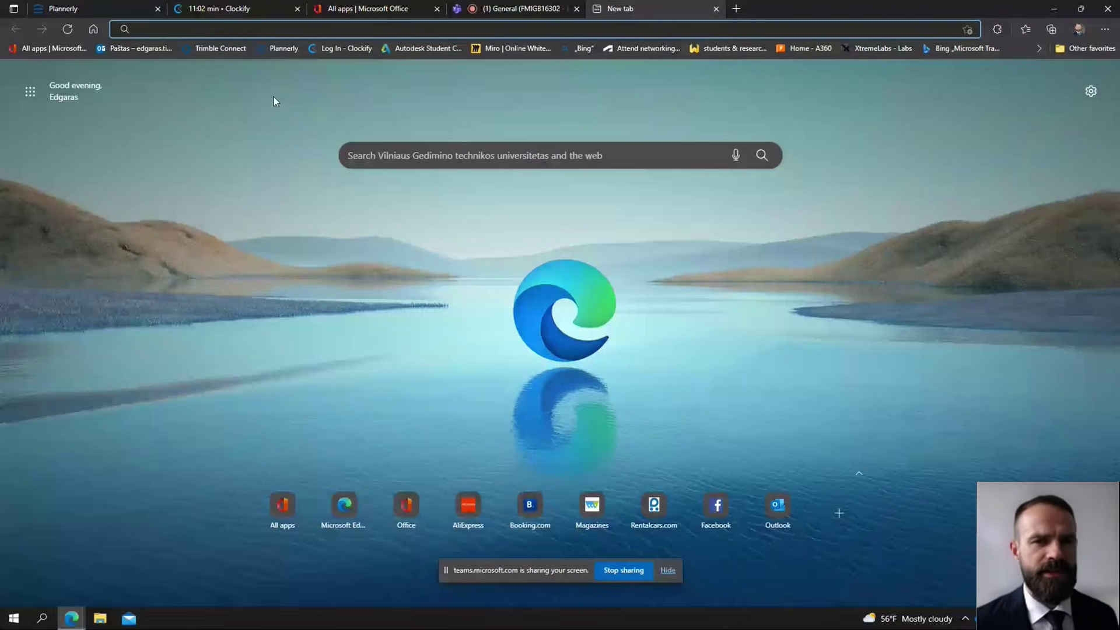
left_click(213, 49)
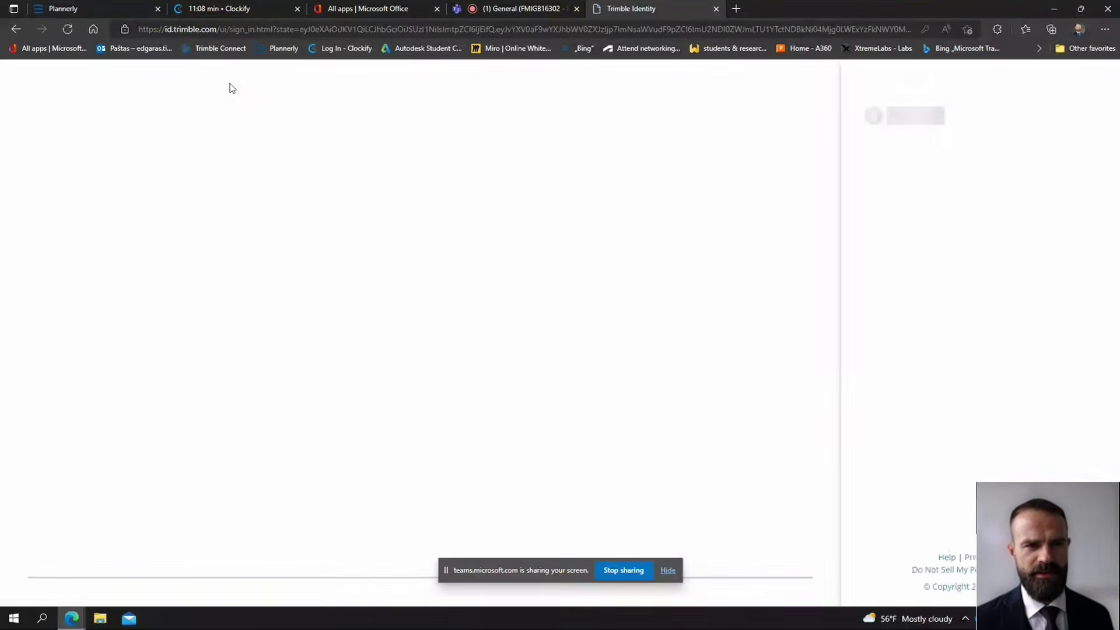
left_click(980, 231)
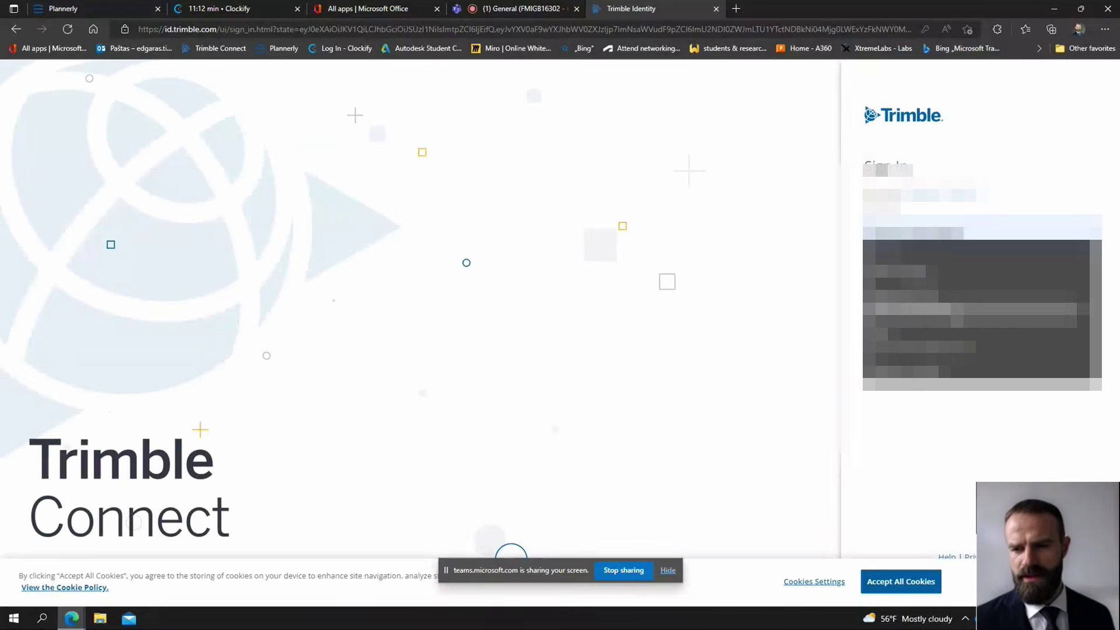
left_click(962, 312)
left_click(1074, 272)
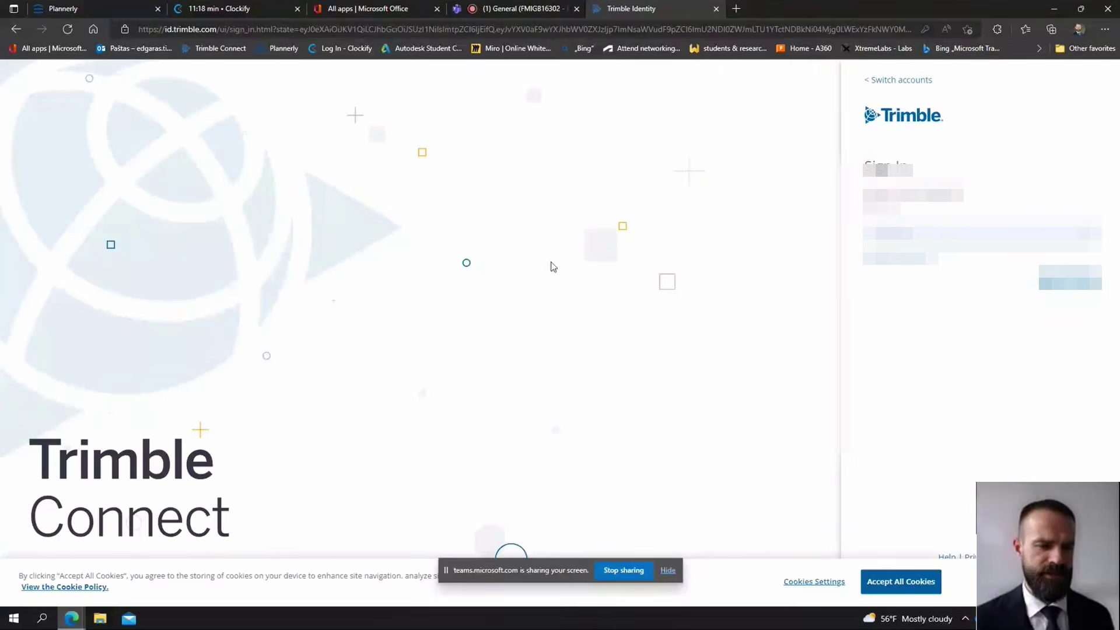
key("Return")
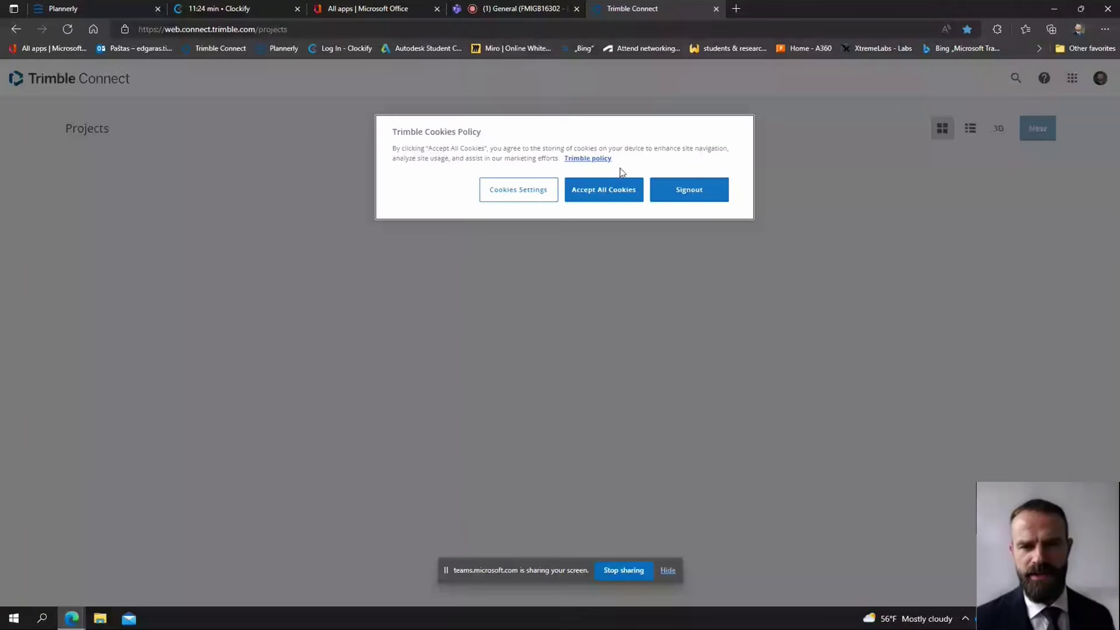
left_click(618, 195)
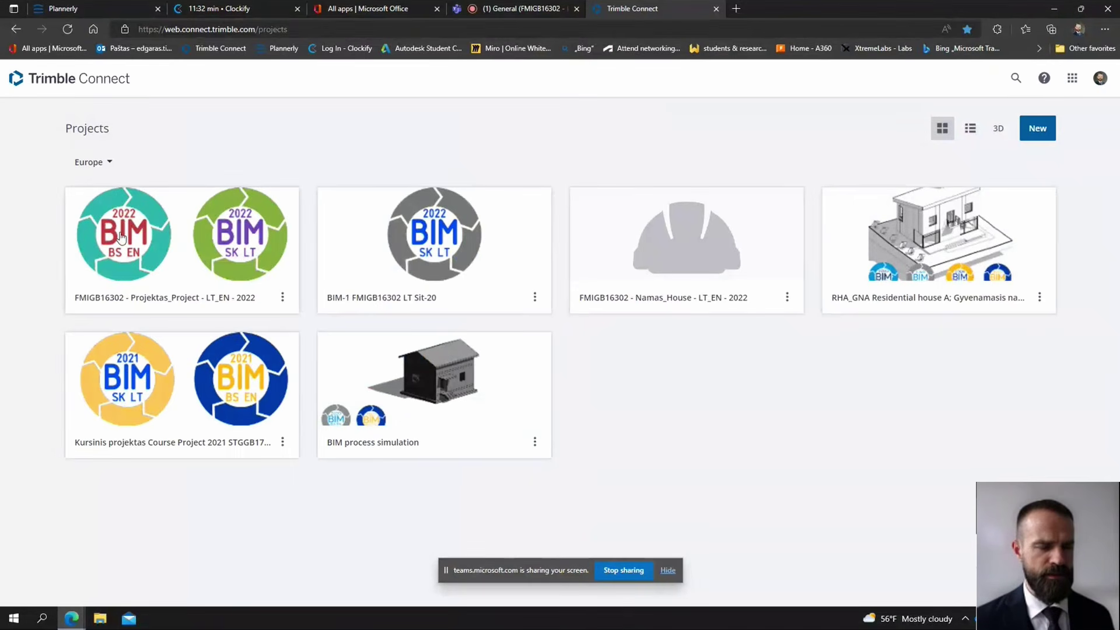
Open the project FMIGB16302 - Projektas_Project - LT_EN - 2022, glance at the Plannerly BEP, and return to Trimble Connect
left_click(165, 237)
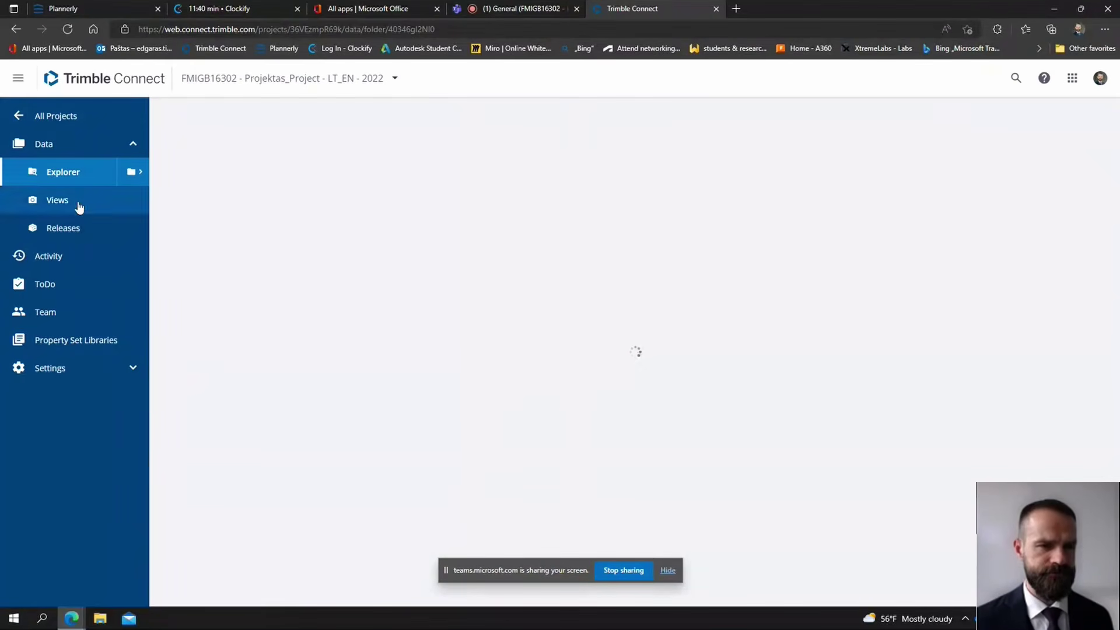
left_click(100, 7)
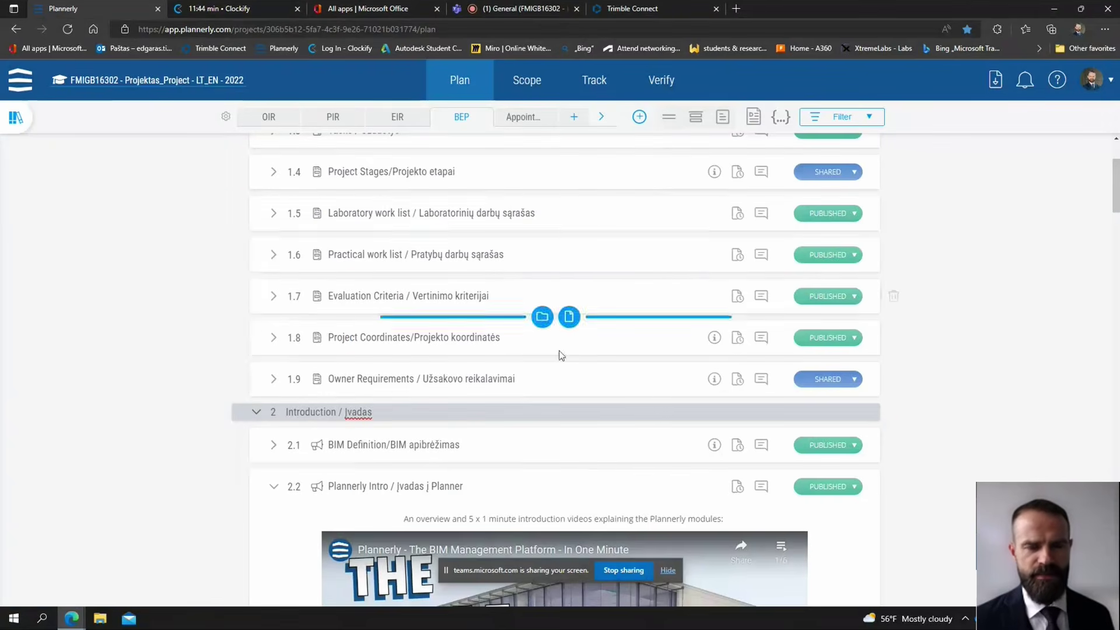
mouse_move(377, 111)
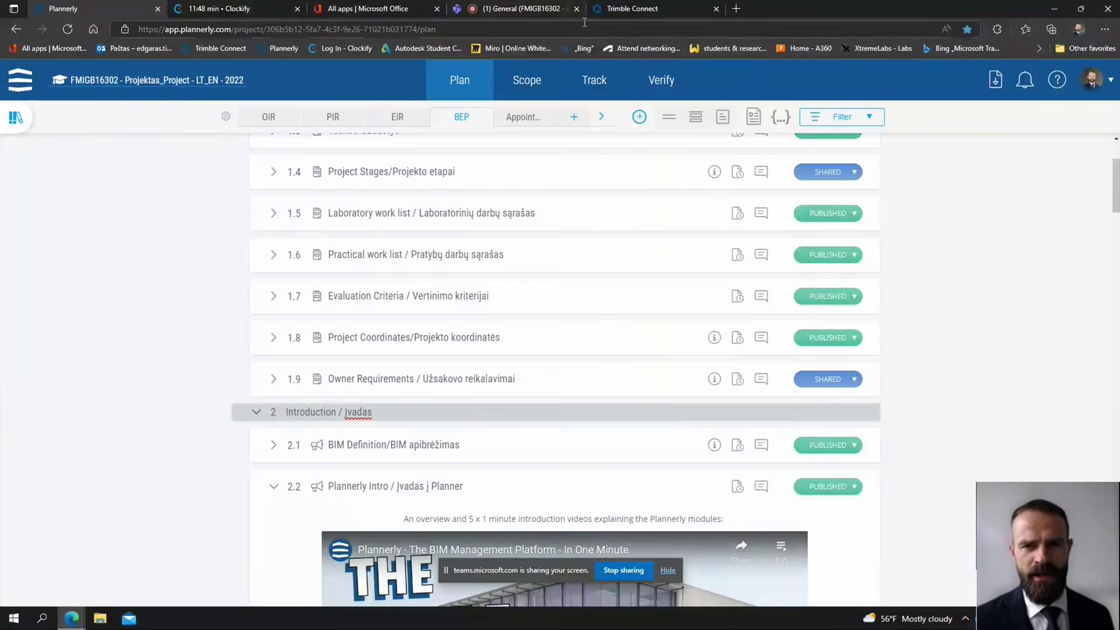
left_click(627, 9)
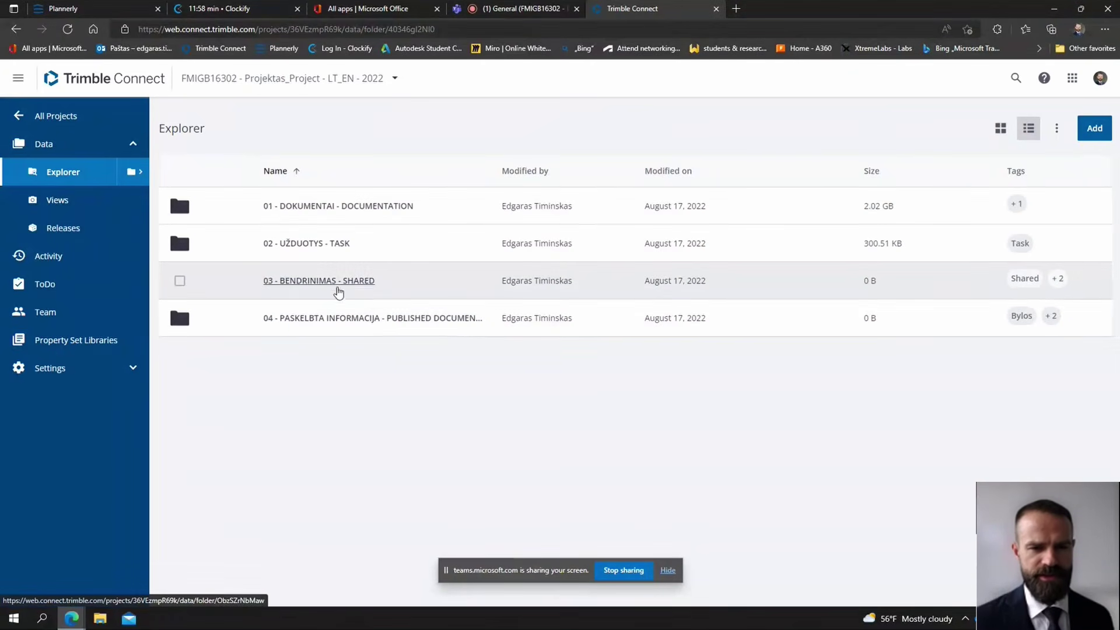
View the contents of the project's 03 Shared, 04 Published Documentation and 01 Documentation folders in turn
left_click(363, 282)
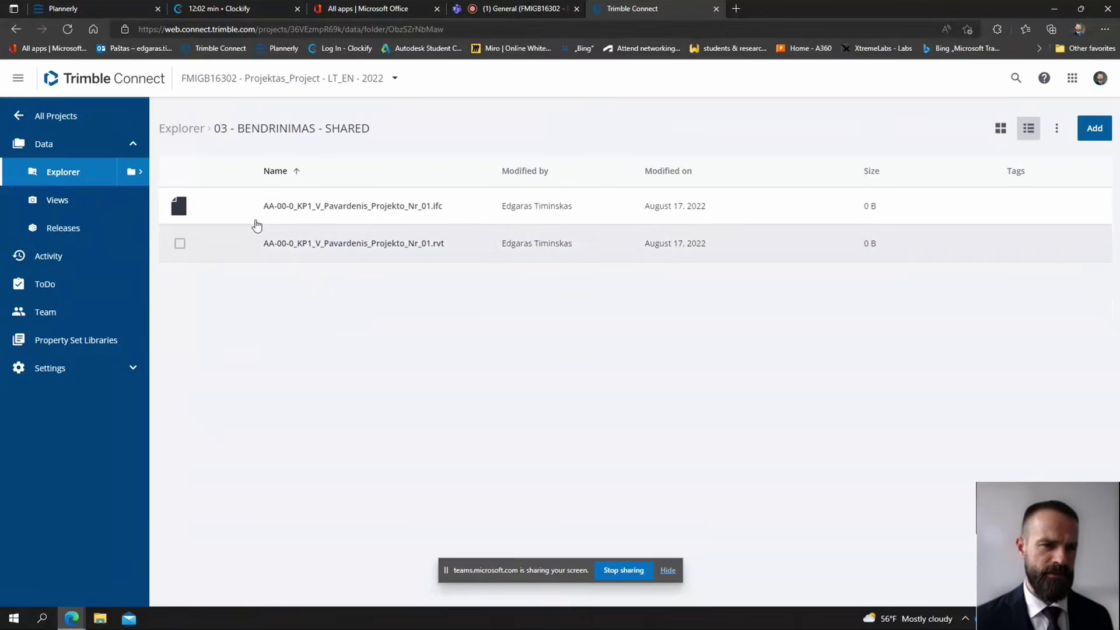
left_click(73, 170)
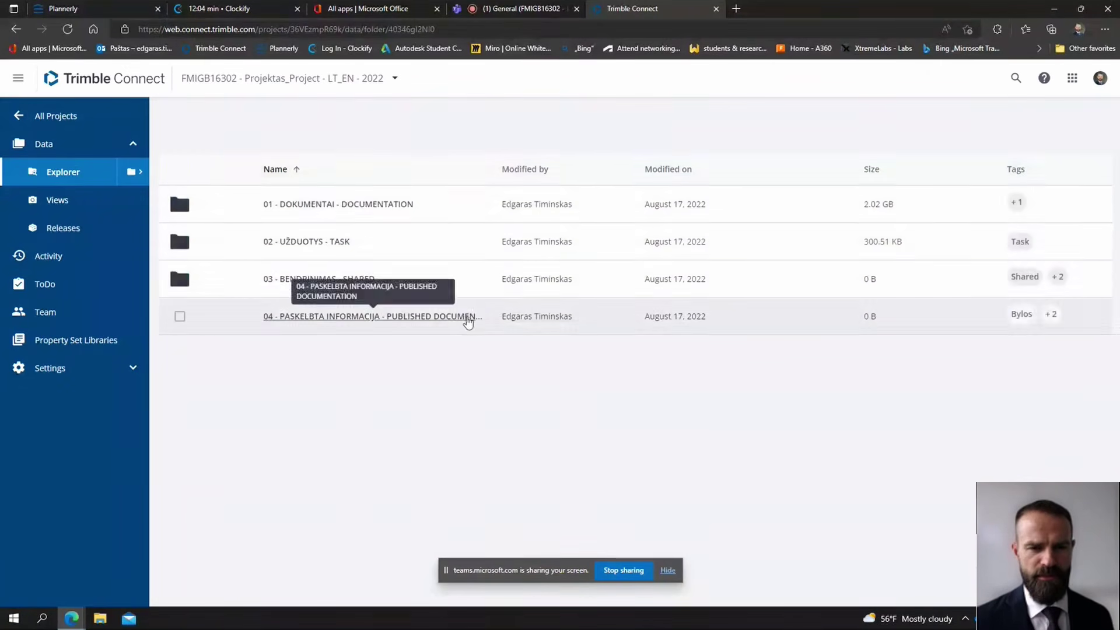
left_click(467, 317)
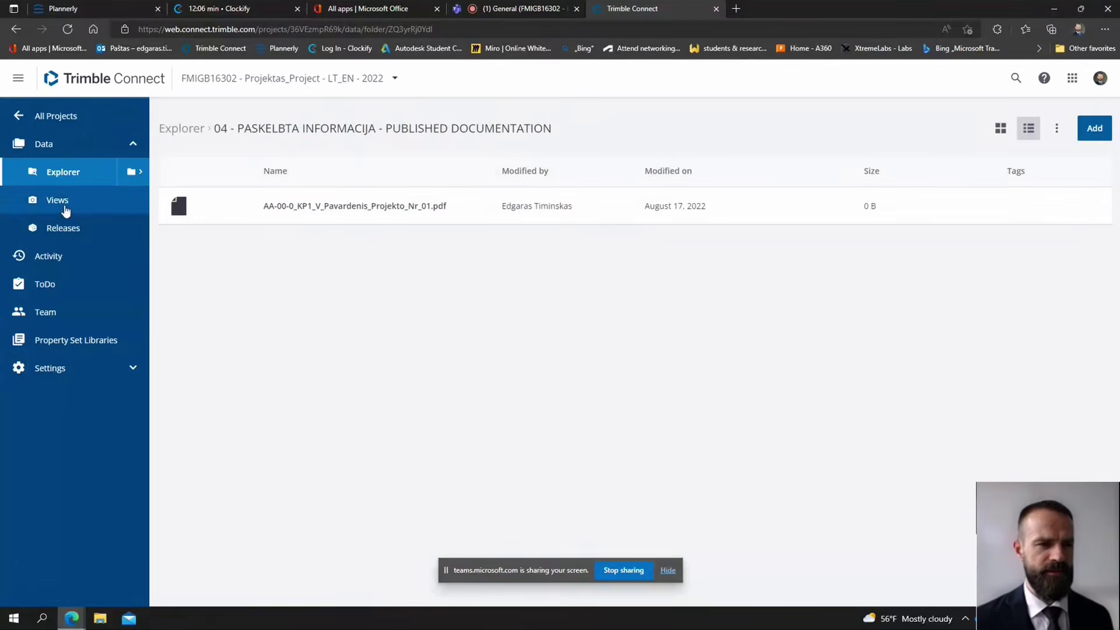
left_click(73, 170)
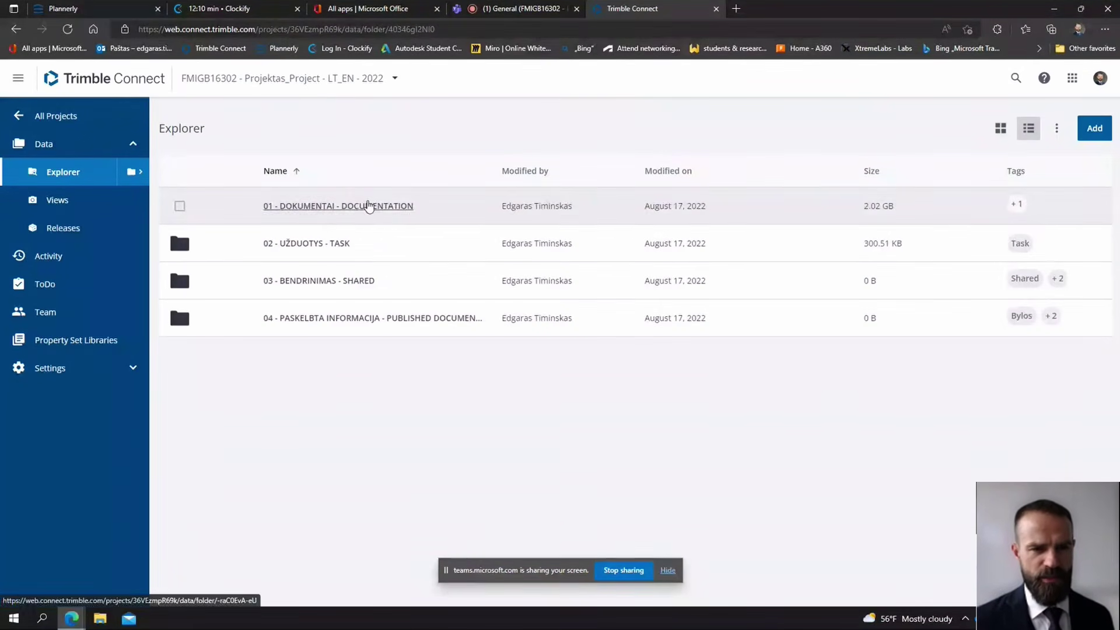
left_click(368, 205)
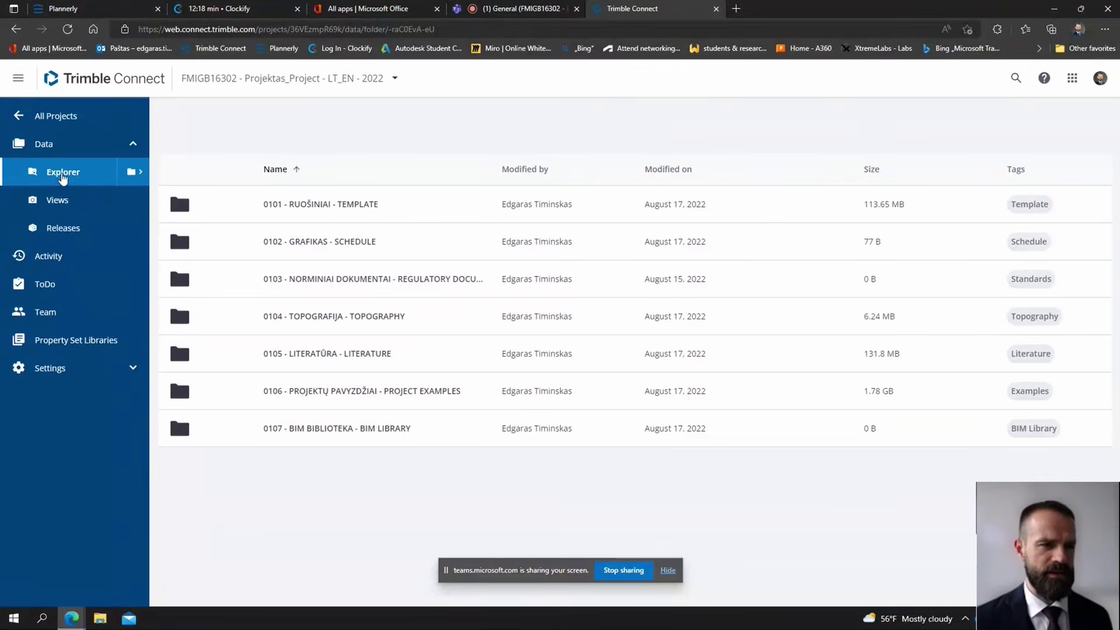
left_click(52, 146)
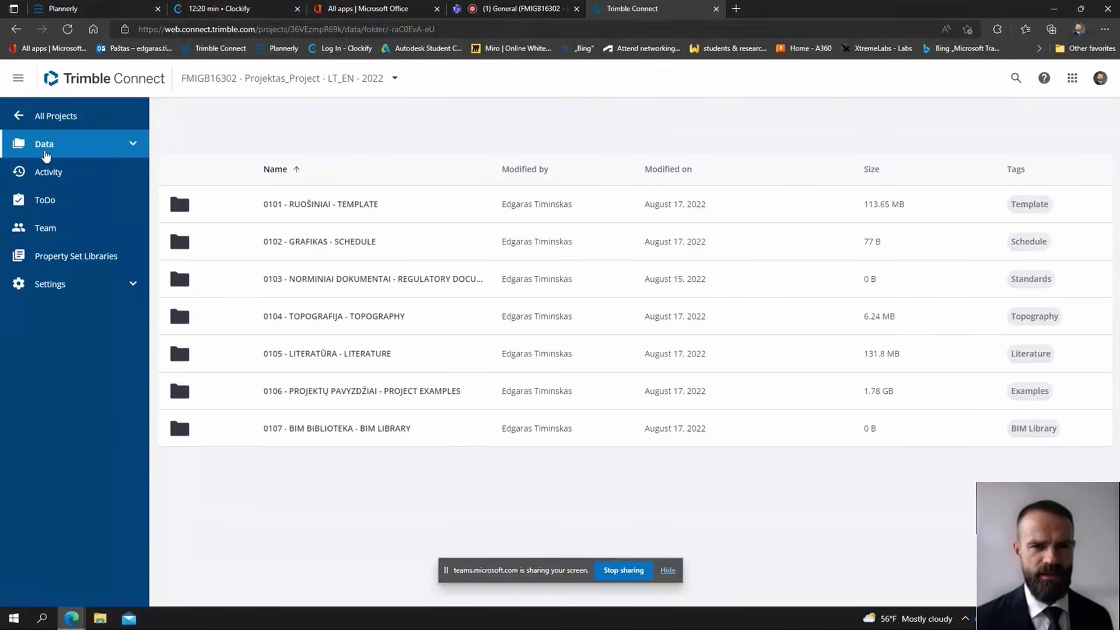
left_click(46, 146)
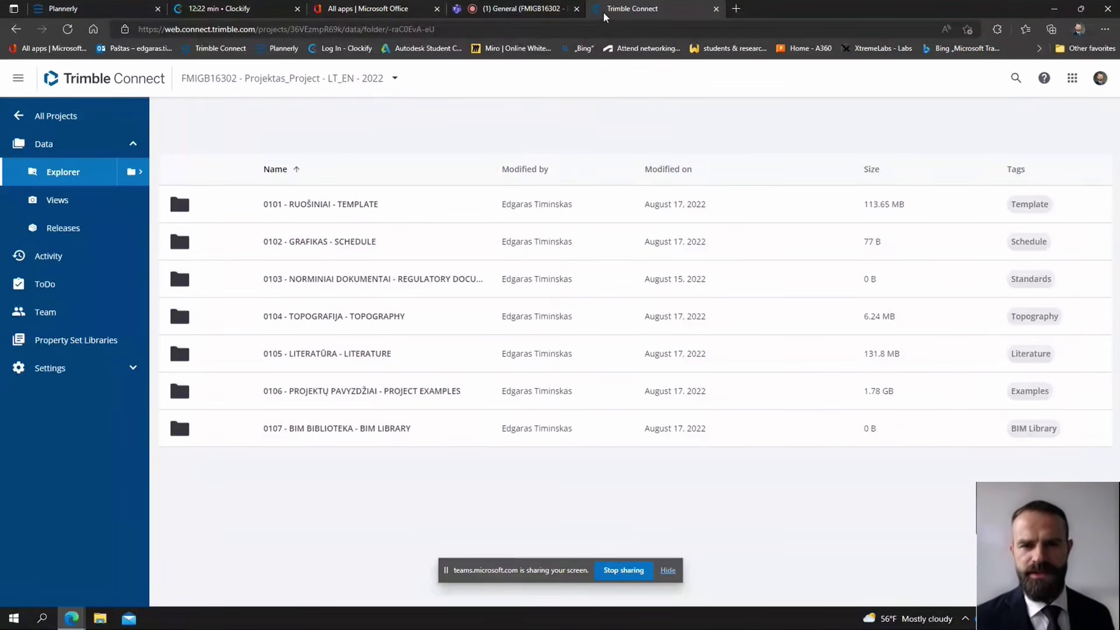
Check the running timer in Clockify, then switch to Plannerly and open the project's Scope area
left_click(192, 8)
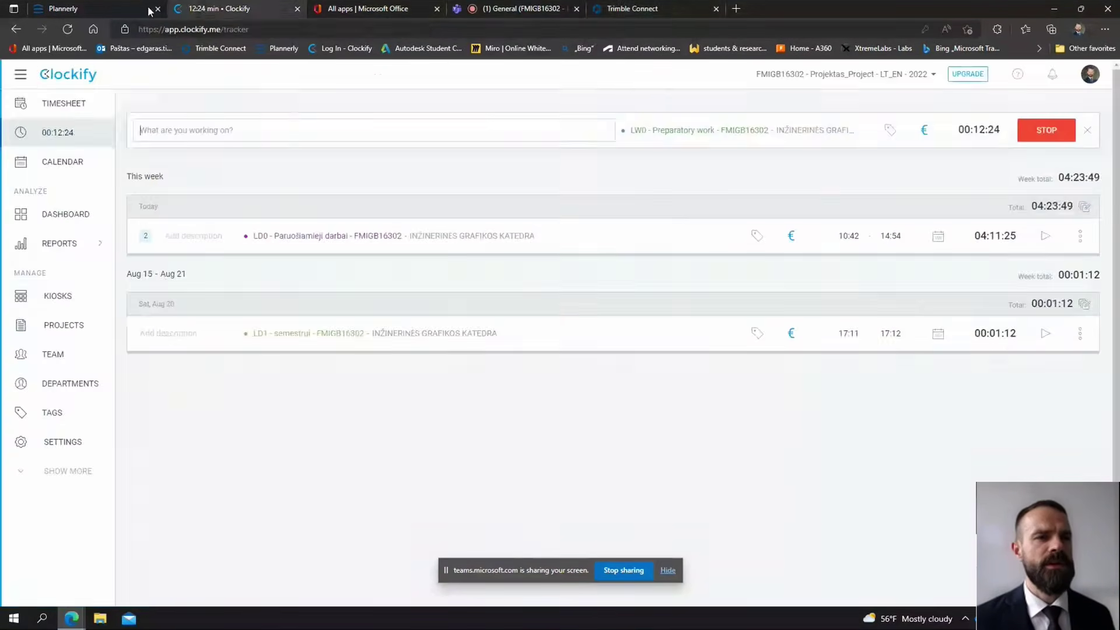
left_click(88, 8)
scroll(250, 233, "up", 3)
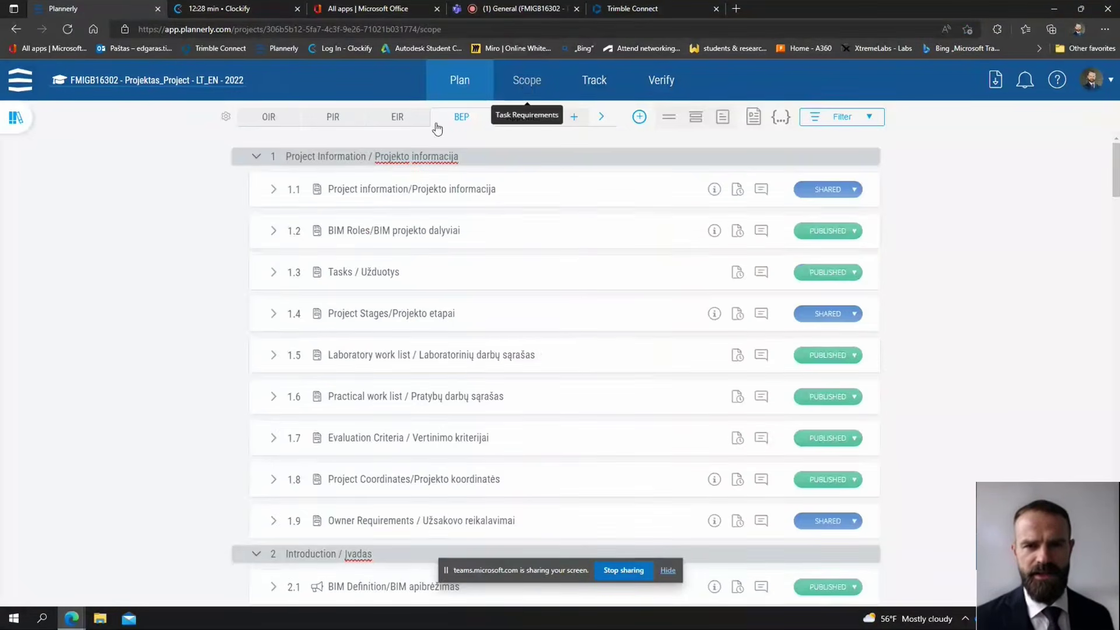
left_click(526, 81)
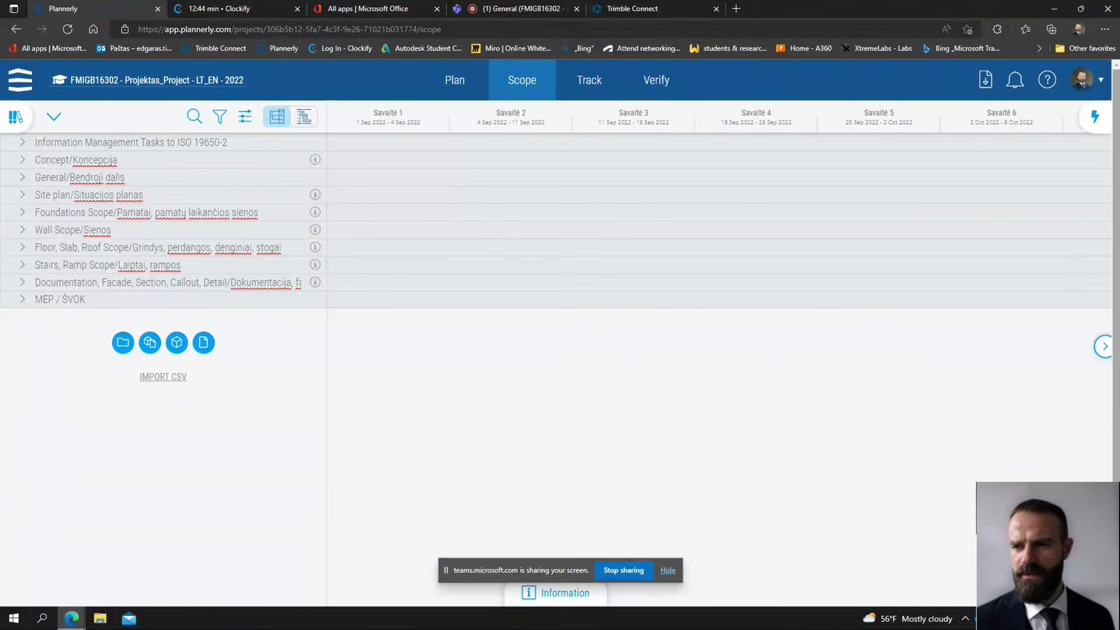
Look through the Scope timeline from week 1 forward to the 3D Coordination, 4D Simulation and 5D Cost Estimate columns
left_click(1102, 346)
left_click(1102, 347)
left_click(1102, 346)
left_click(1101, 346)
left_click(1102, 347)
left_click(1101, 346)
left_click(1101, 346)
left_click(1102, 346)
left_click(1101, 346)
left_click(1101, 346)
left_click(1101, 346)
left_click(1102, 346)
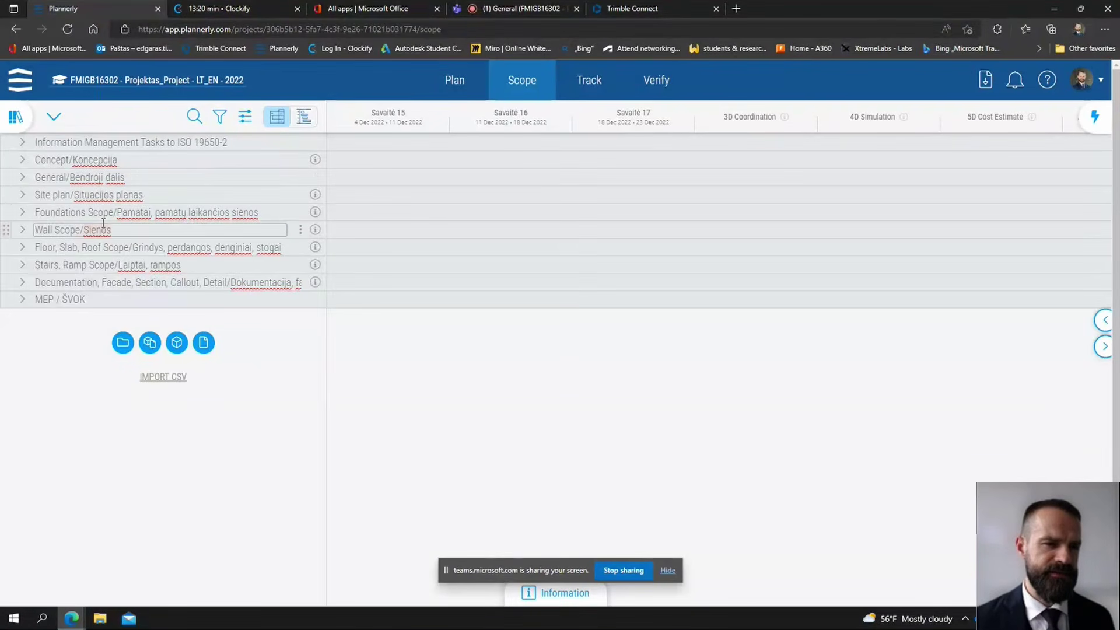
Go over the collapsed scope groups and return the timeline to week 1
mouse_move(78, 242)
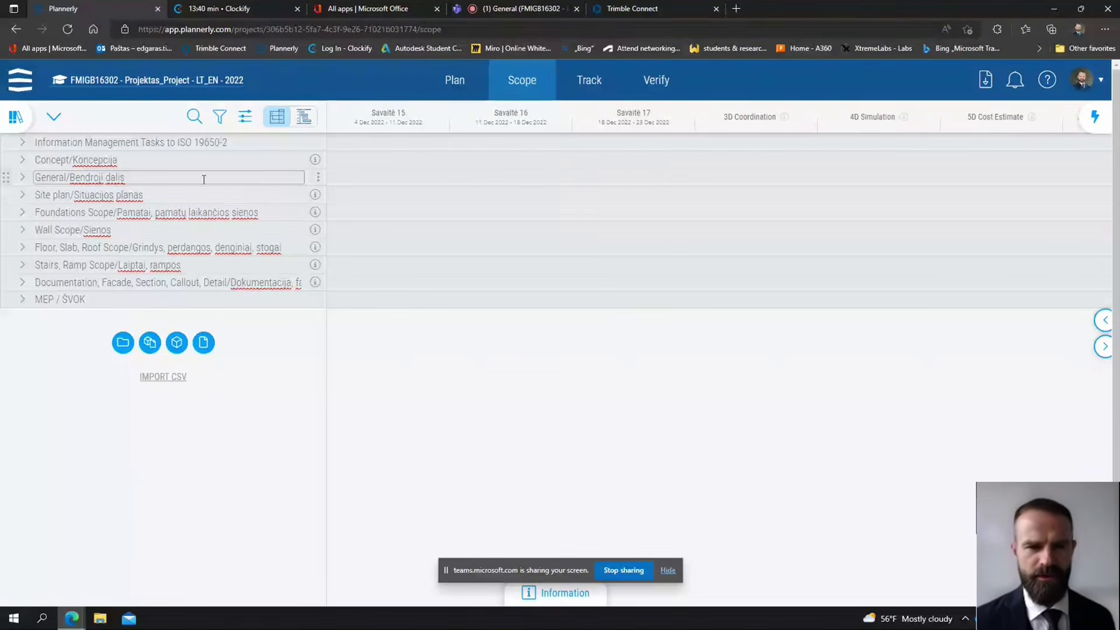
left_click(1103, 320)
left_click(1103, 321)
left_click(1102, 320)
left_click(1101, 320)
left_click(1100, 321)
left_click(1100, 321)
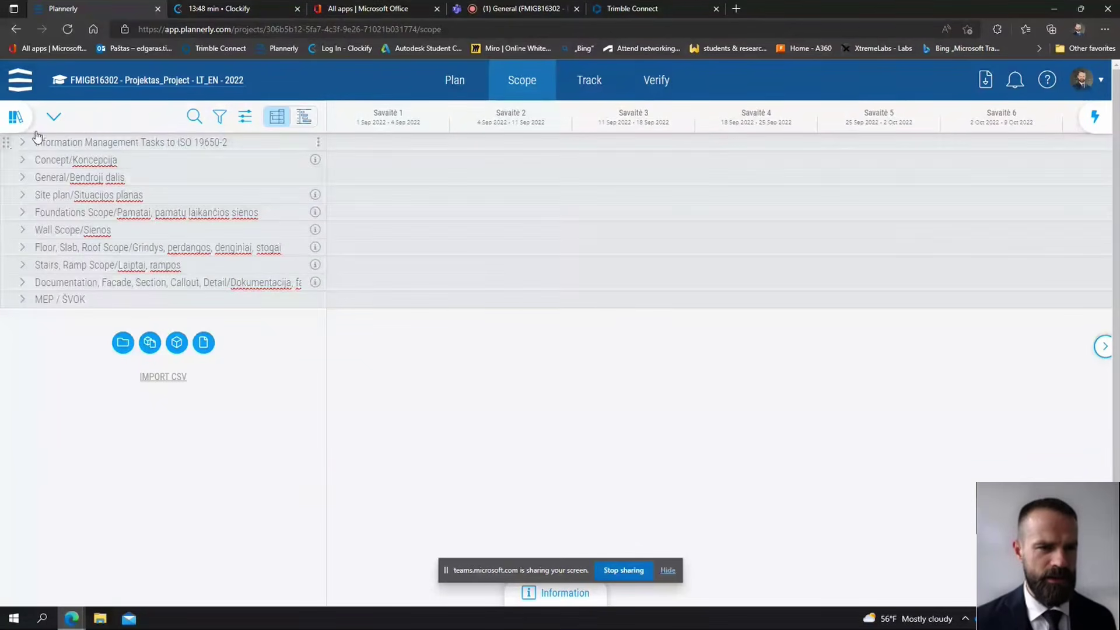
Expand the scope list down to its individual tasks and look through the preparatory works, collaboration and information model delivery rows
left_click(53, 117)
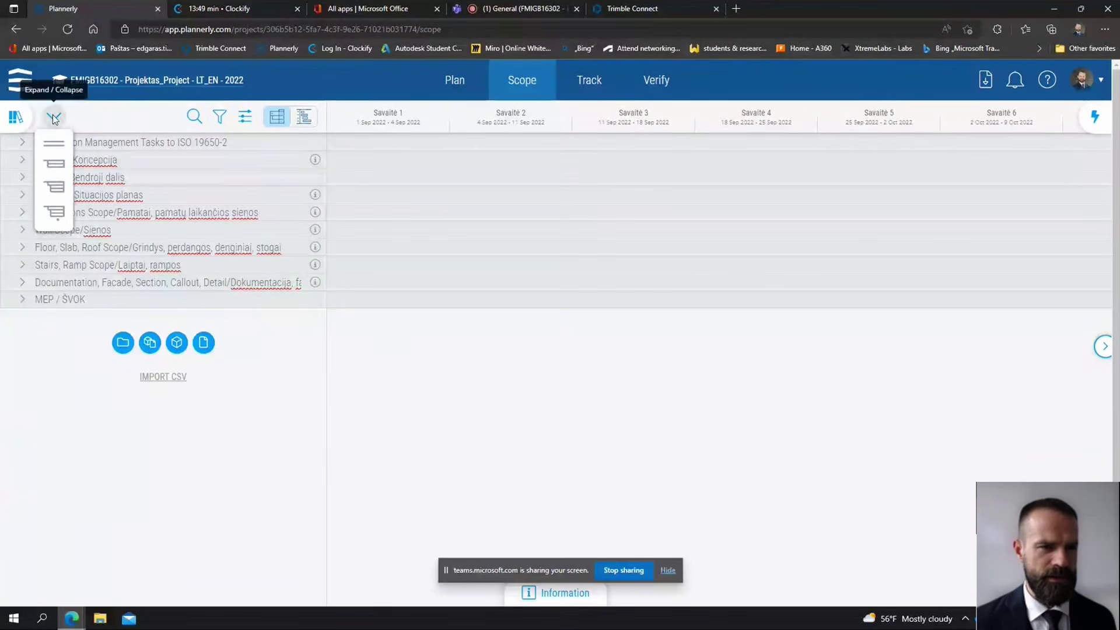
left_click(56, 192)
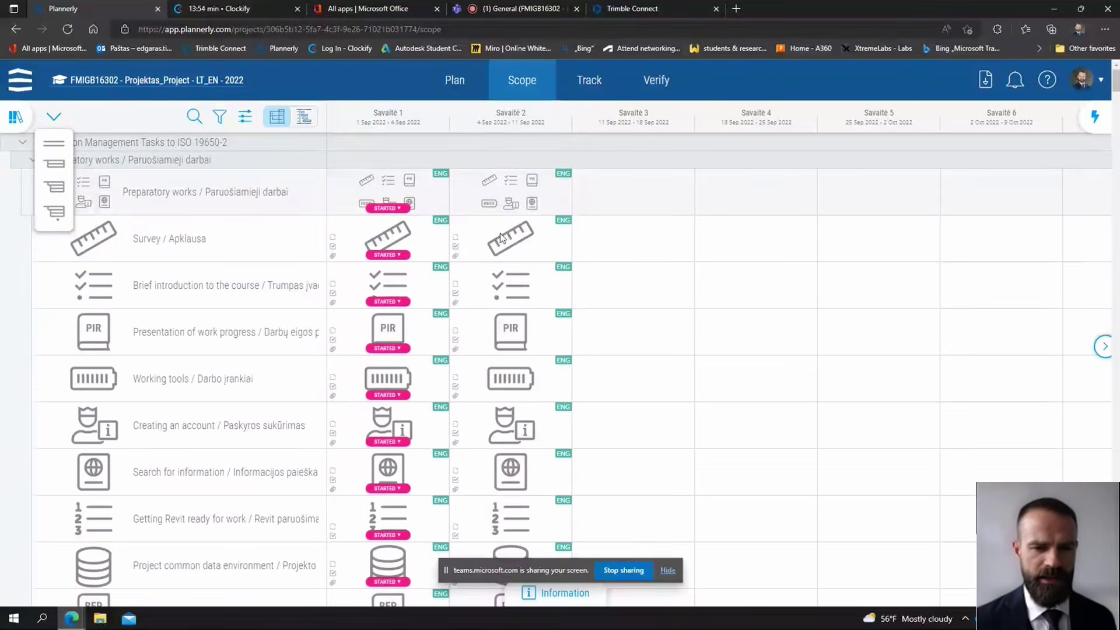
scroll(550, 257, "down", 10)
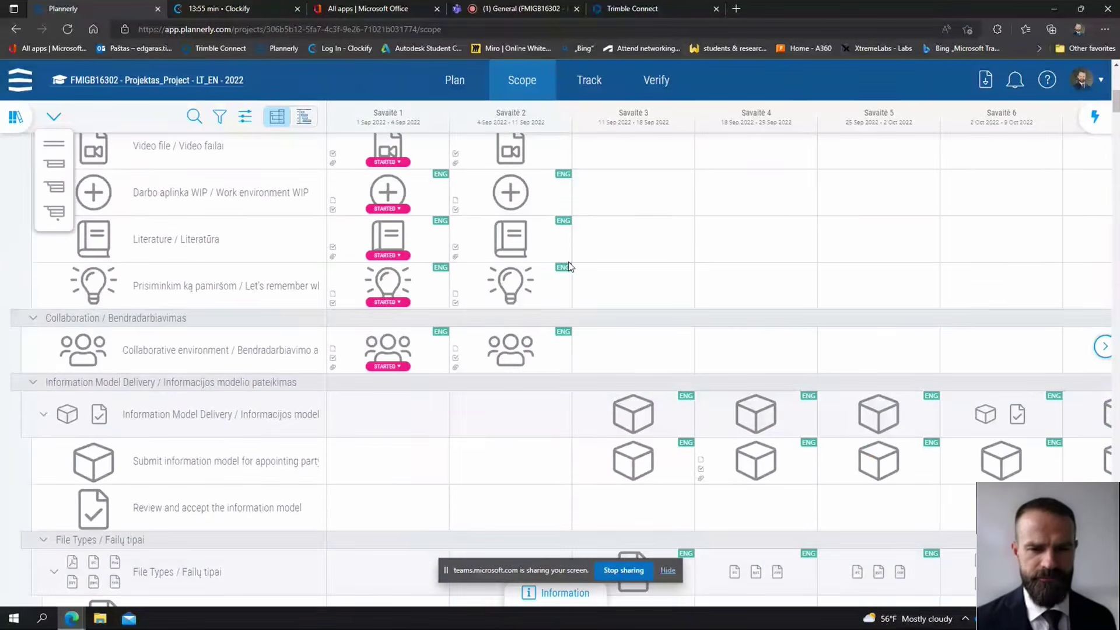
Look through the scope rows from preparatory works through file types, project close-out and concept elements down to landscaping and drawing preparation
scroll(568, 267, "down", 3)
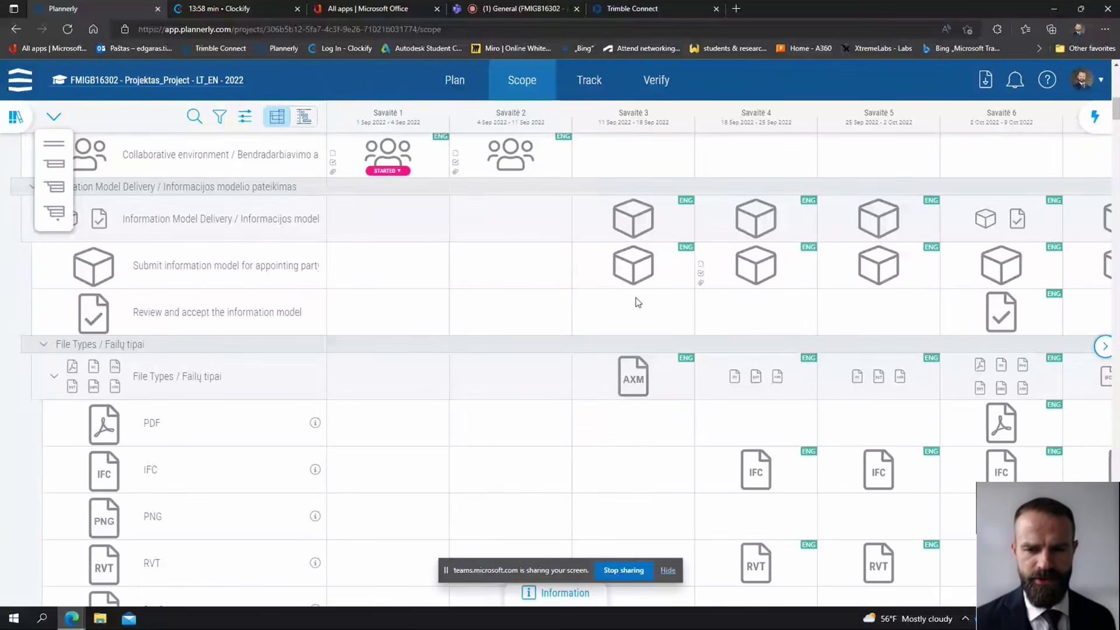
scroll(637, 301, "down", 12)
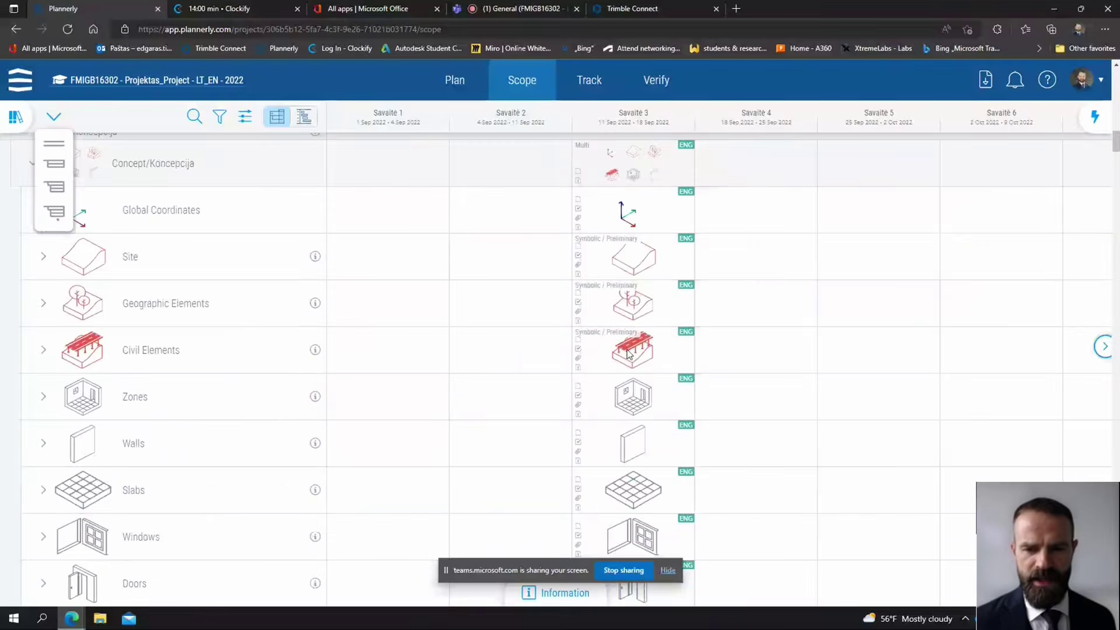
scroll(630, 354, "down", 5)
scroll(513, 312, "up", 20)
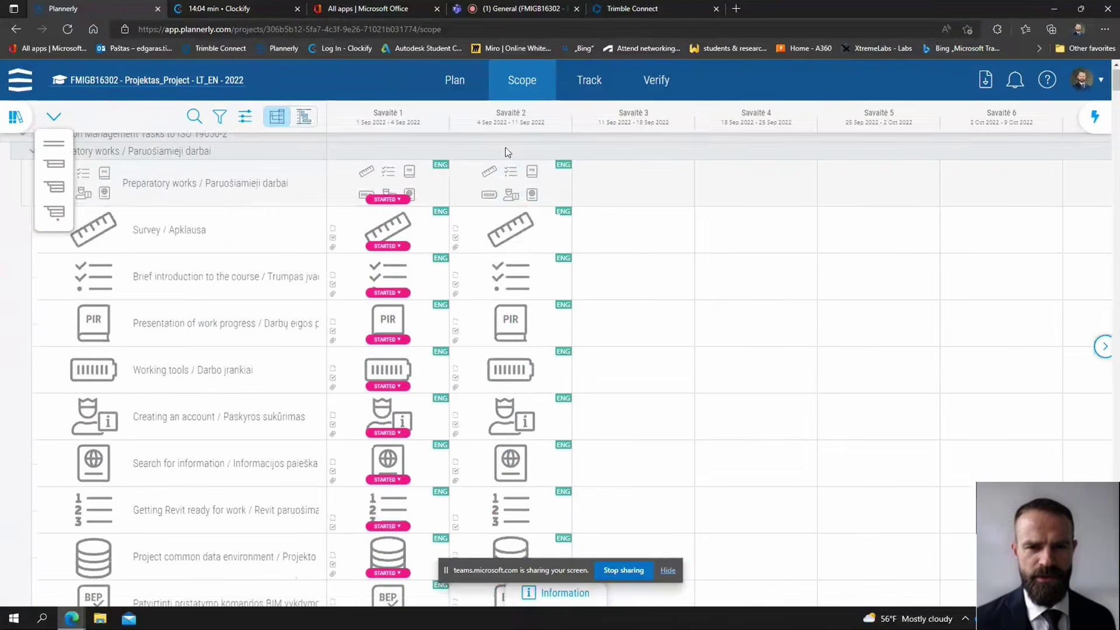
scroll(518, 227, "down", 8)
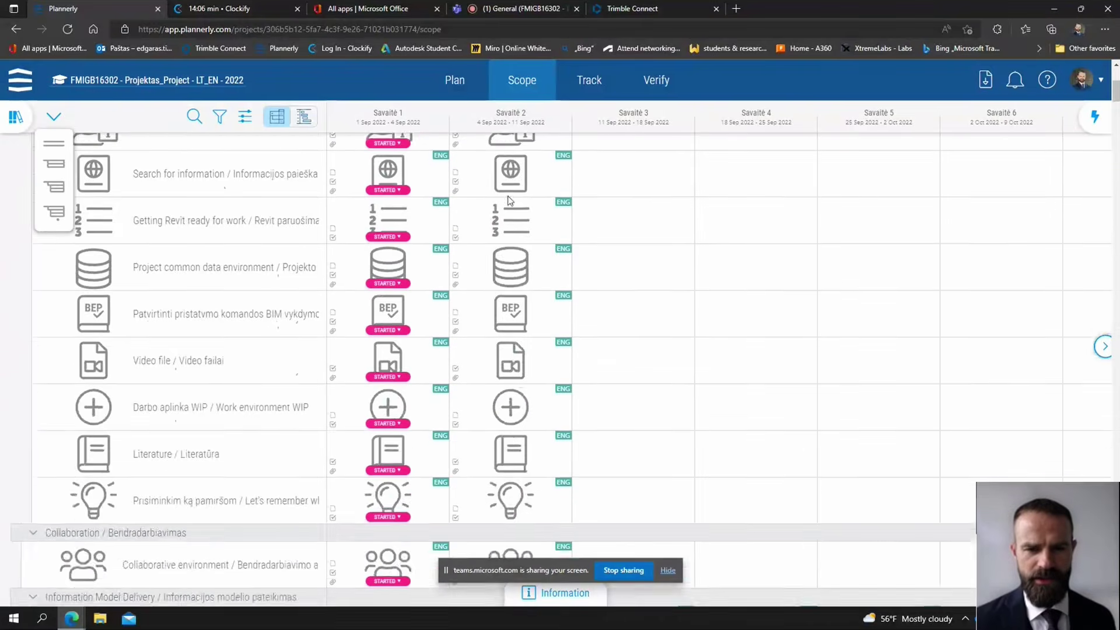
scroll(525, 379, "up", 10)
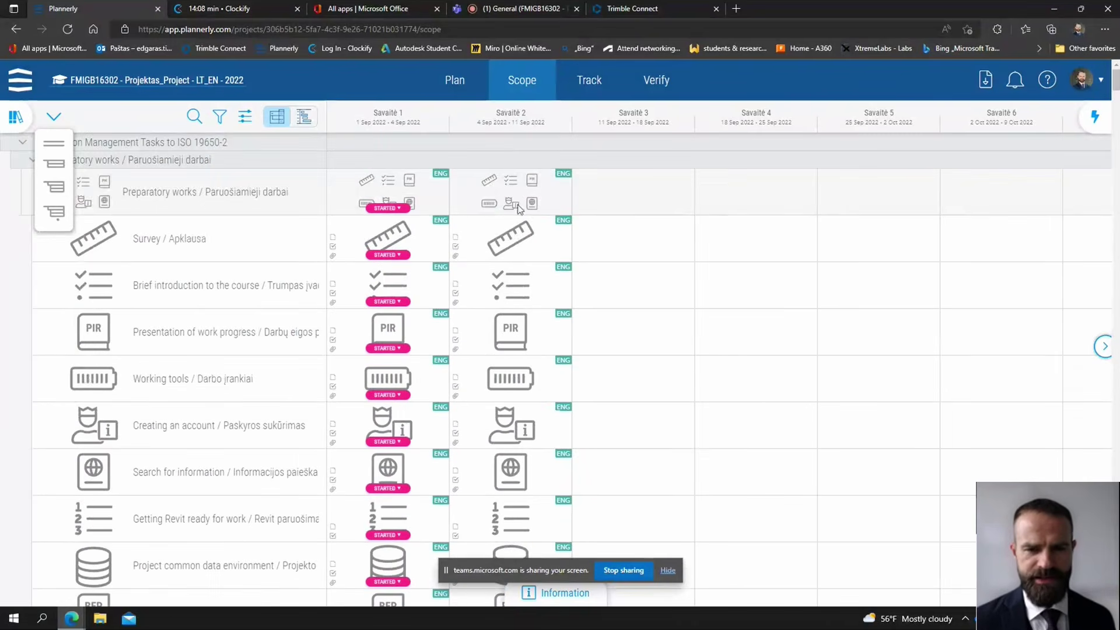
scroll(524, 408, "down", 9)
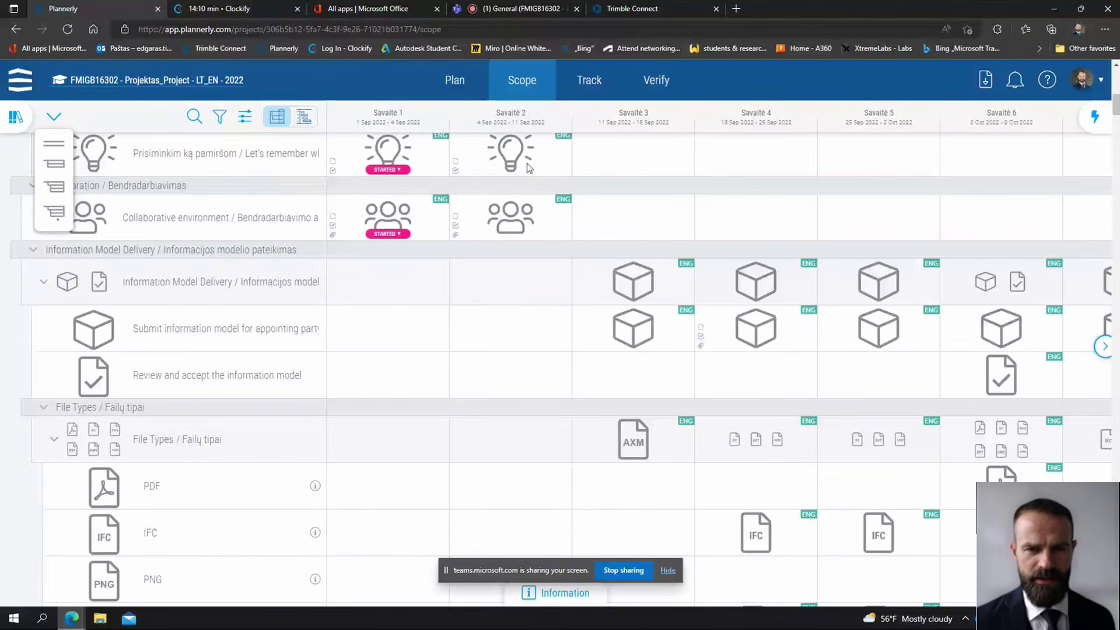
scroll(525, 298, "down", 20)
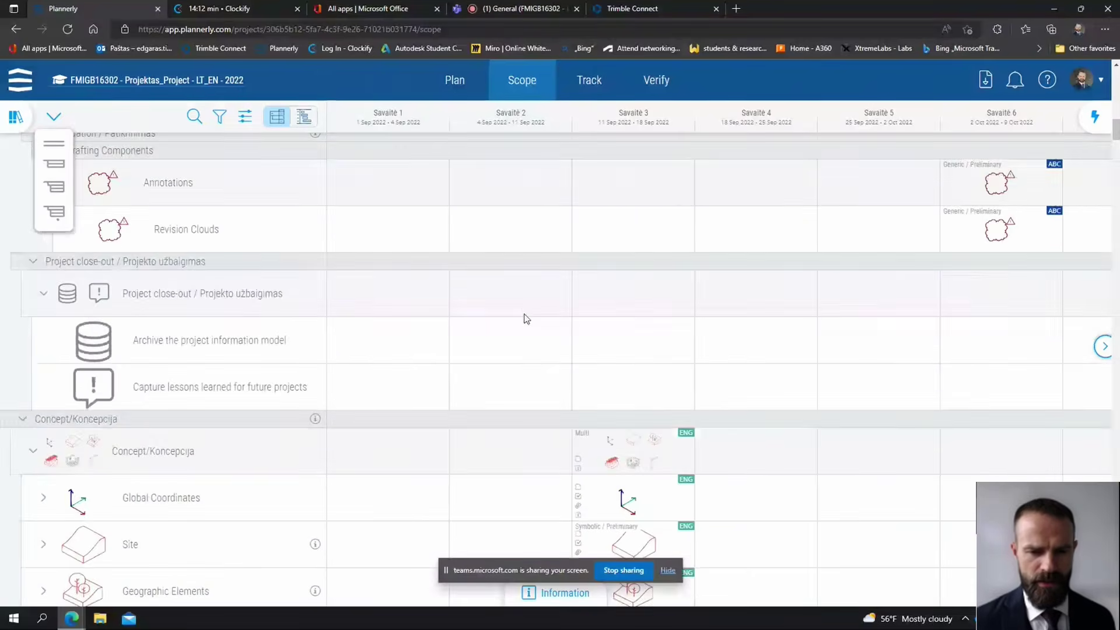
scroll(526, 319, "down", 20)
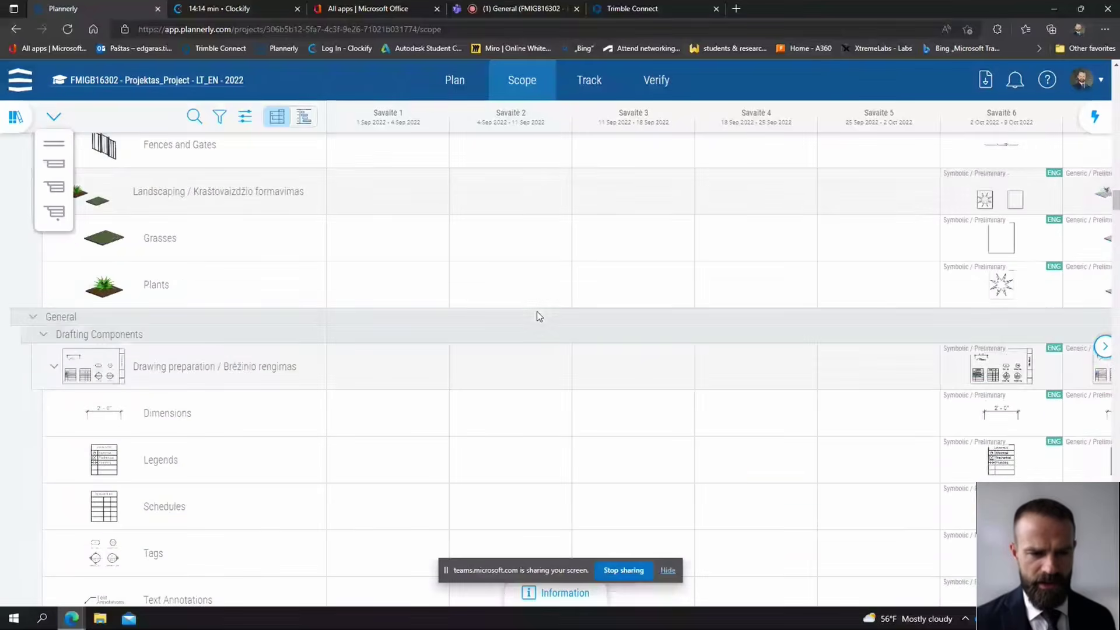
Examine the foundation, subgrade enclosure, slabs-on-grade and exterior wall element rows further down the scope list
scroll(539, 316, "down", 10)
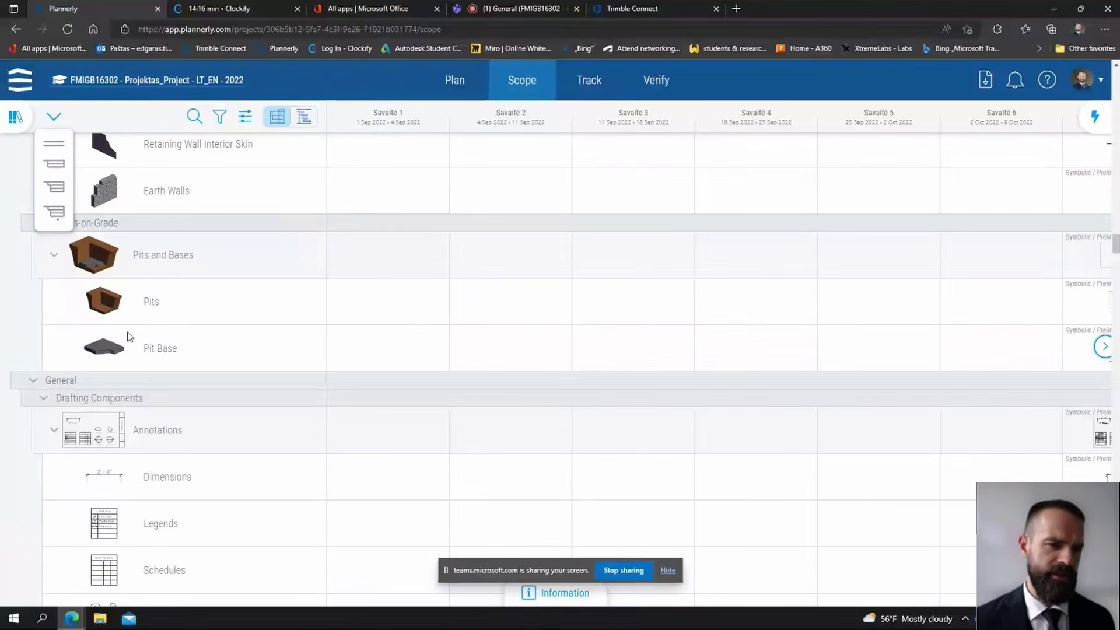
scroll(129, 338, "up", 5)
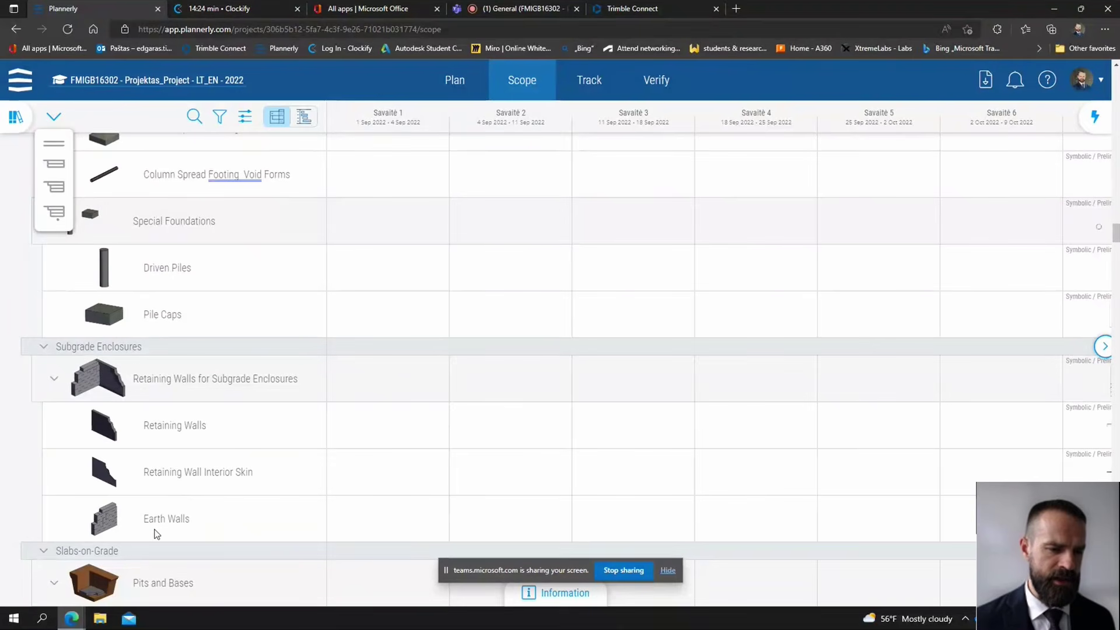
scroll(162, 429, "up", 4)
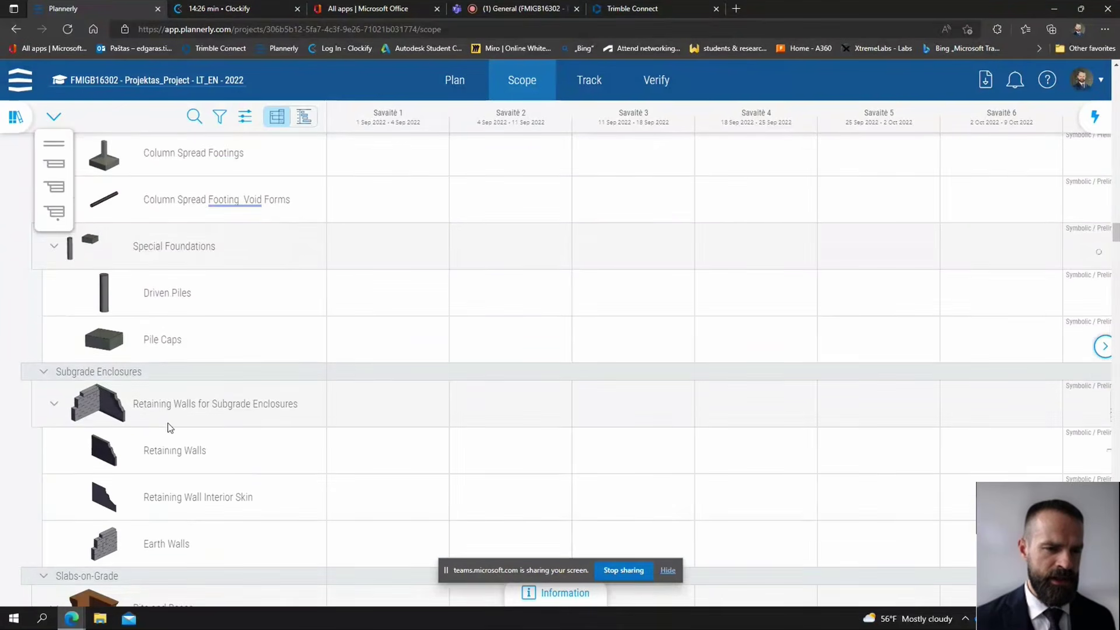
scroll(132, 403, "up", 7)
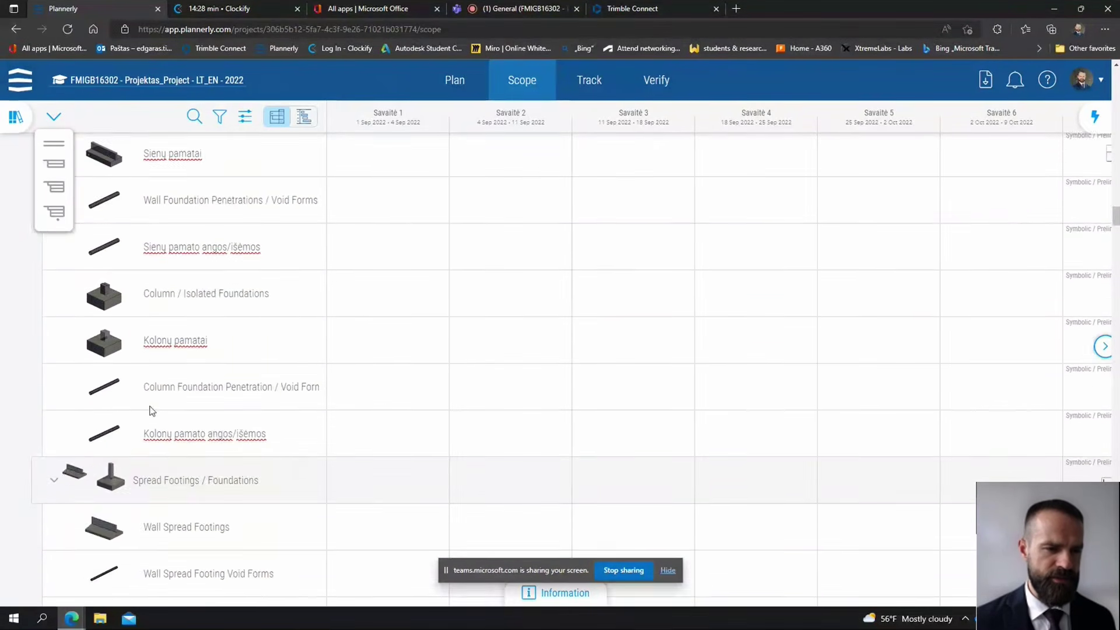
scroll(220, 450, "down", 20)
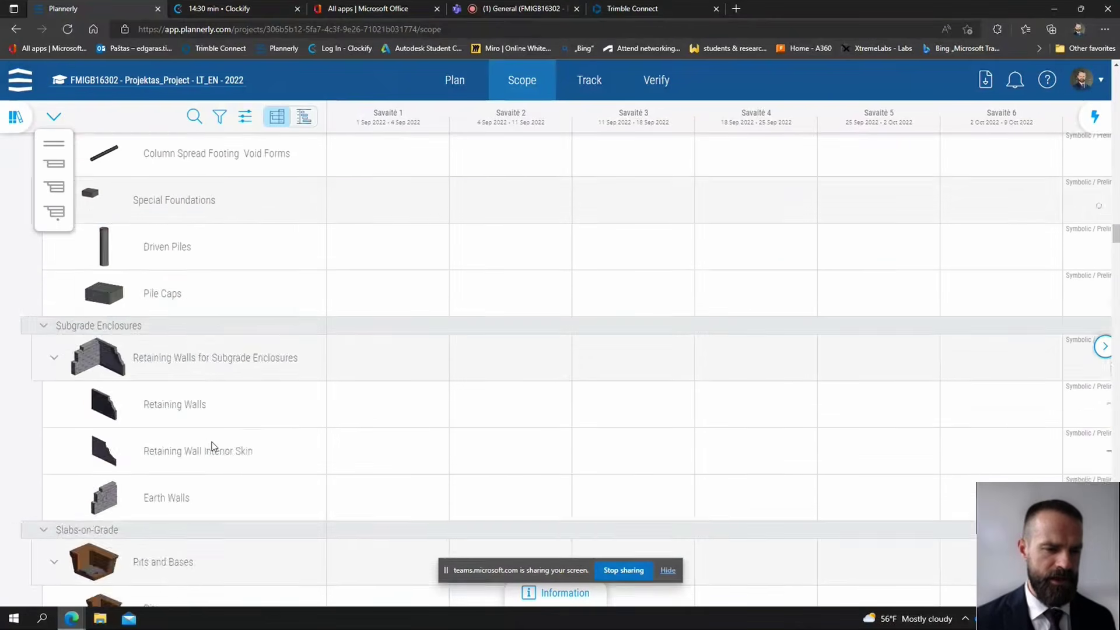
scroll(187, 409, "down", 15)
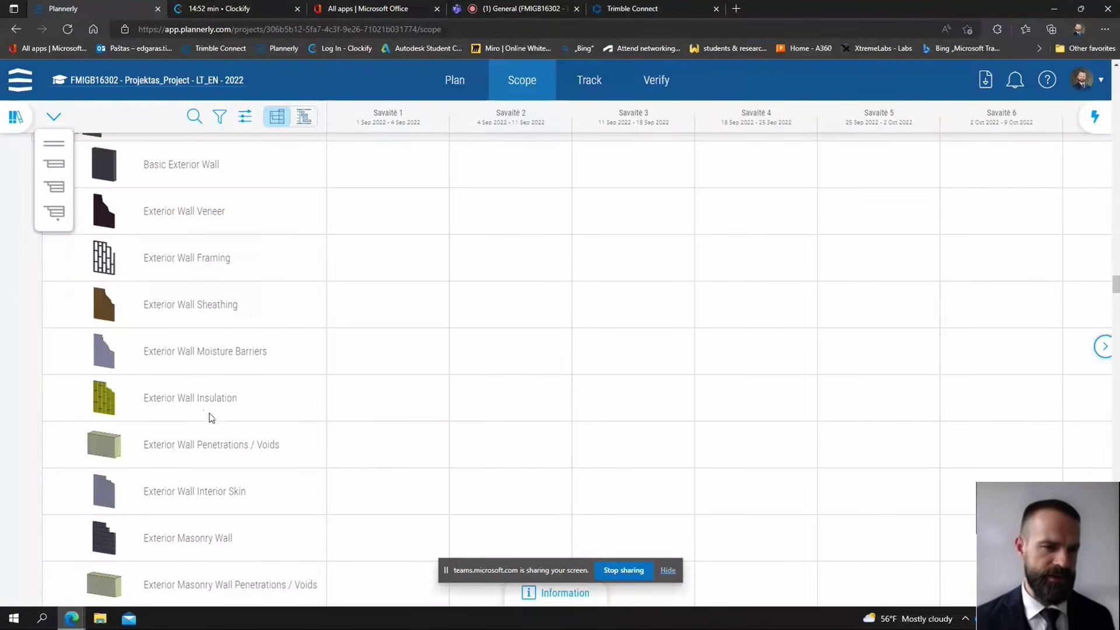
Return to the preparatory works at the start of the scope list and open the Survey / Apklausa task for Savaitė 2
scroll(227, 367, "up", 10)
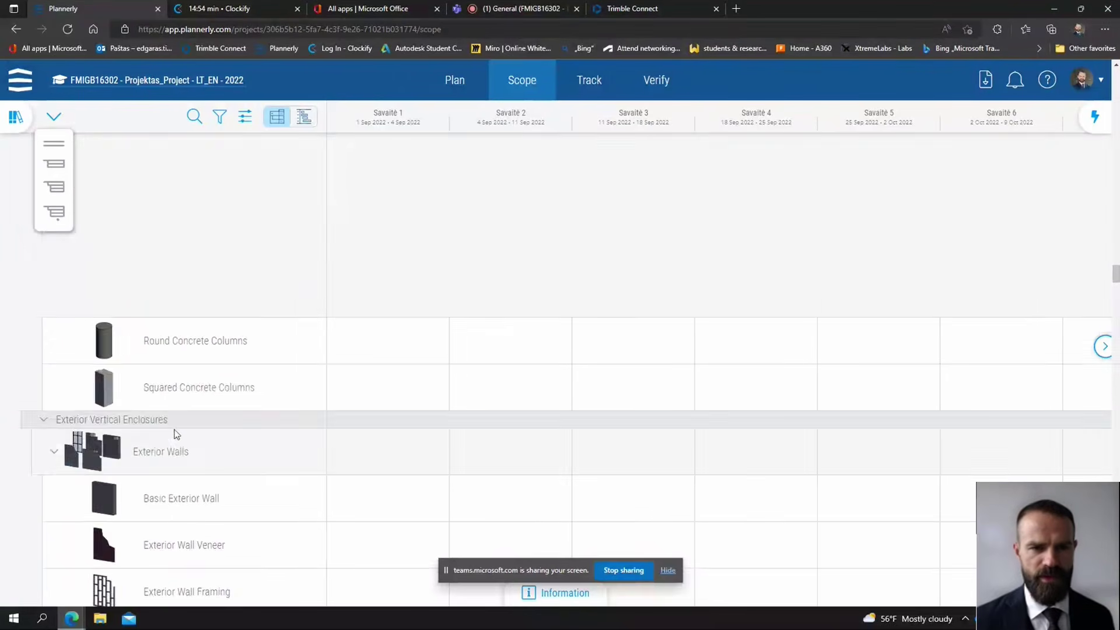
scroll(182, 443, "up", 15)
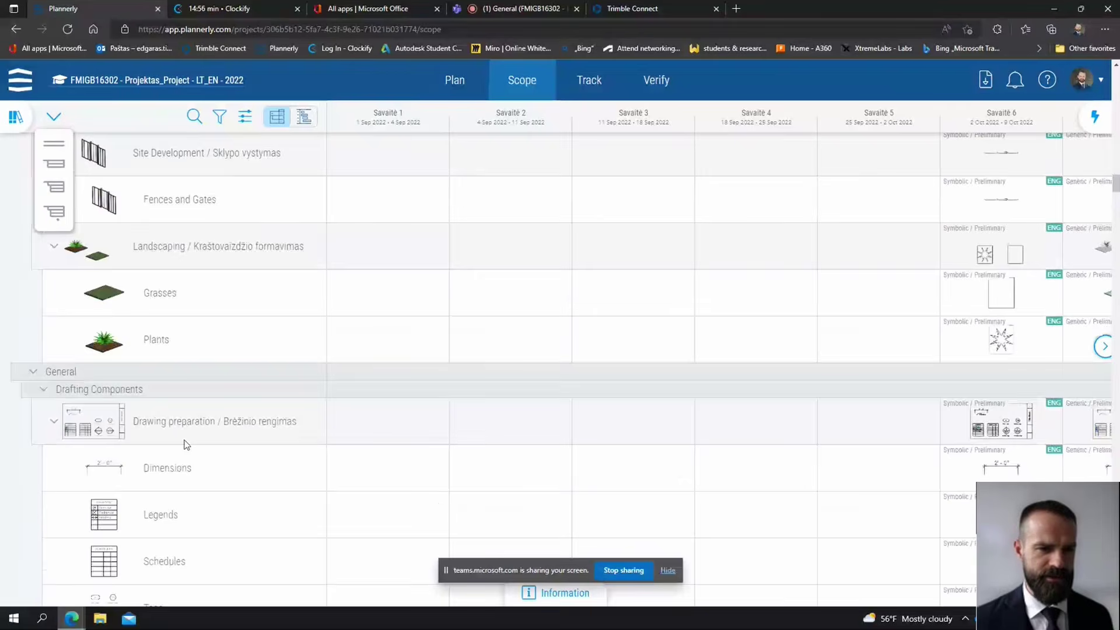
scroll(187, 444, "up", 15)
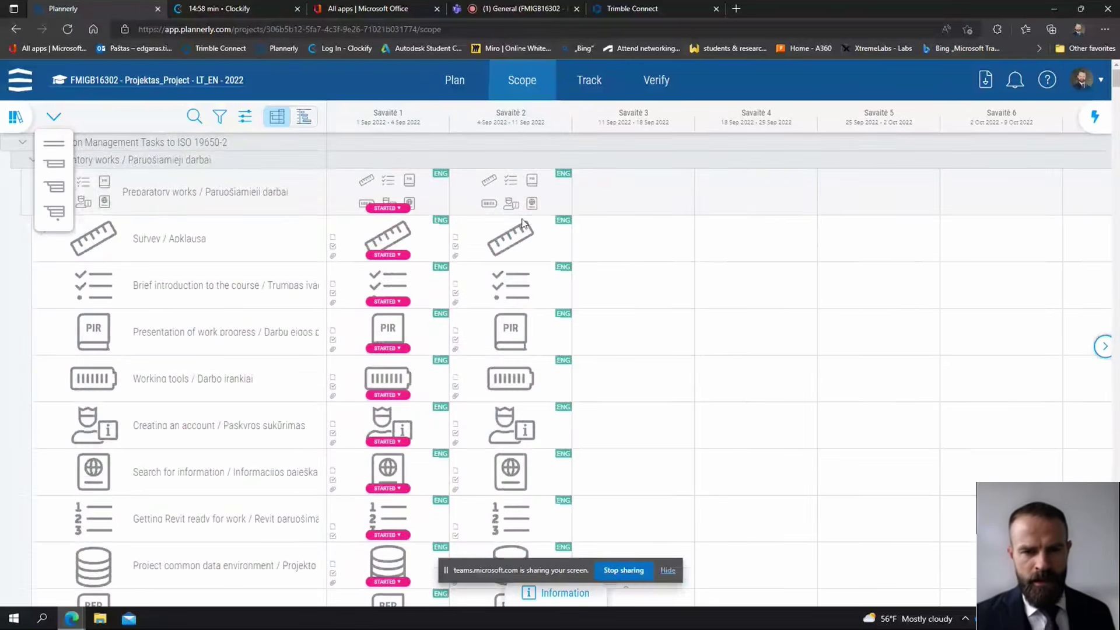
left_click(514, 241)
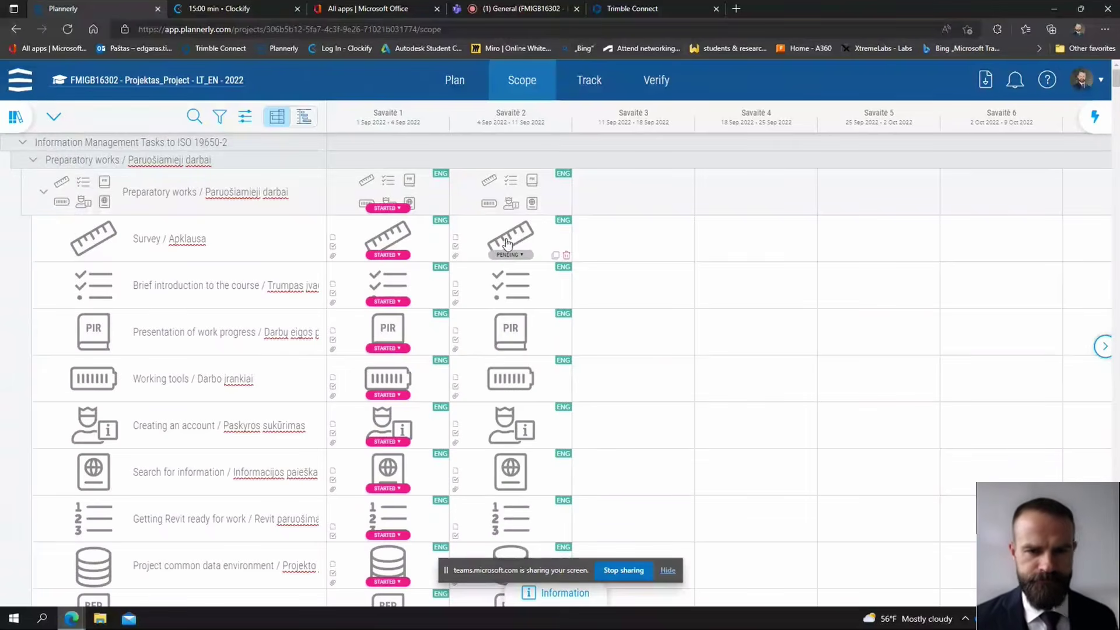
left_click(513, 240)
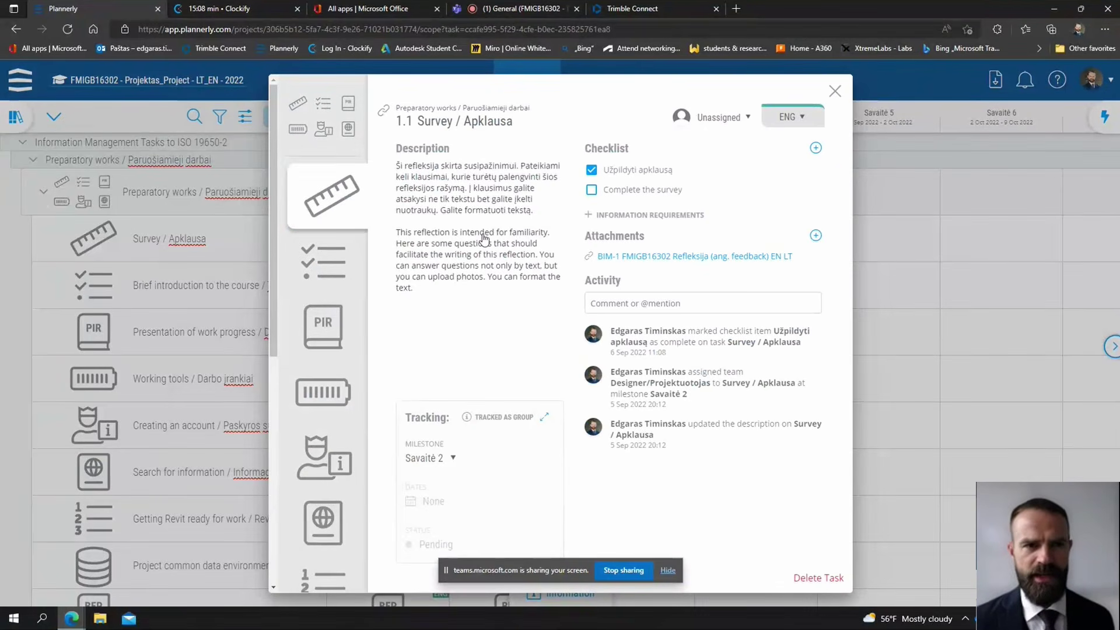
Switch to Microsoft Teams, display the Preparatory work assignment's instructions, and open its "Complete the survey" form
left_click(537, 11)
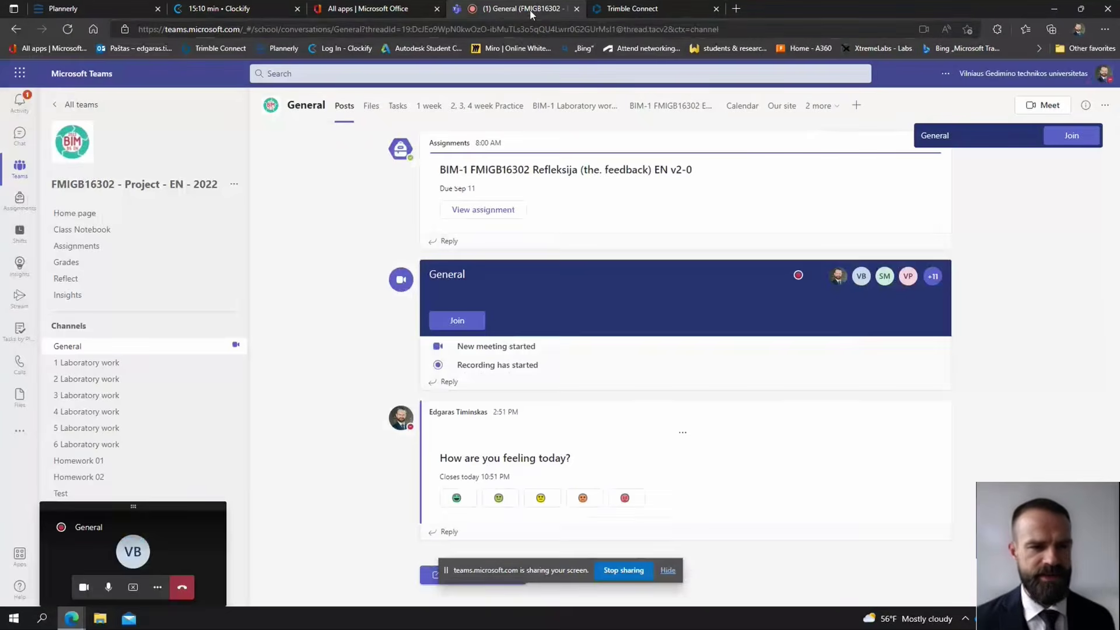
left_click(97, 246)
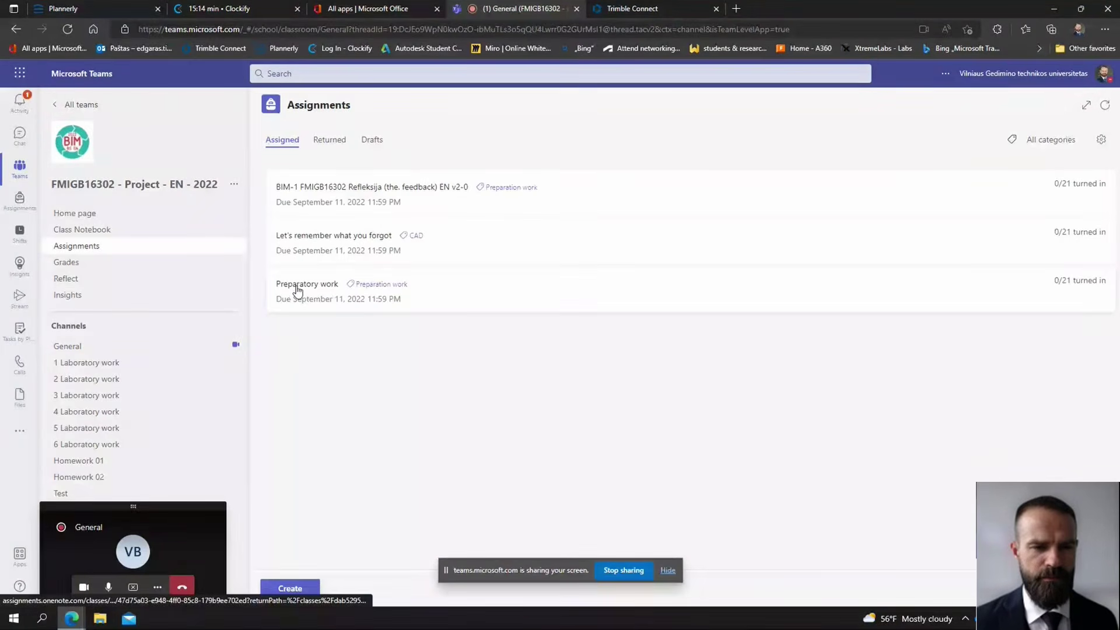
left_click(316, 292)
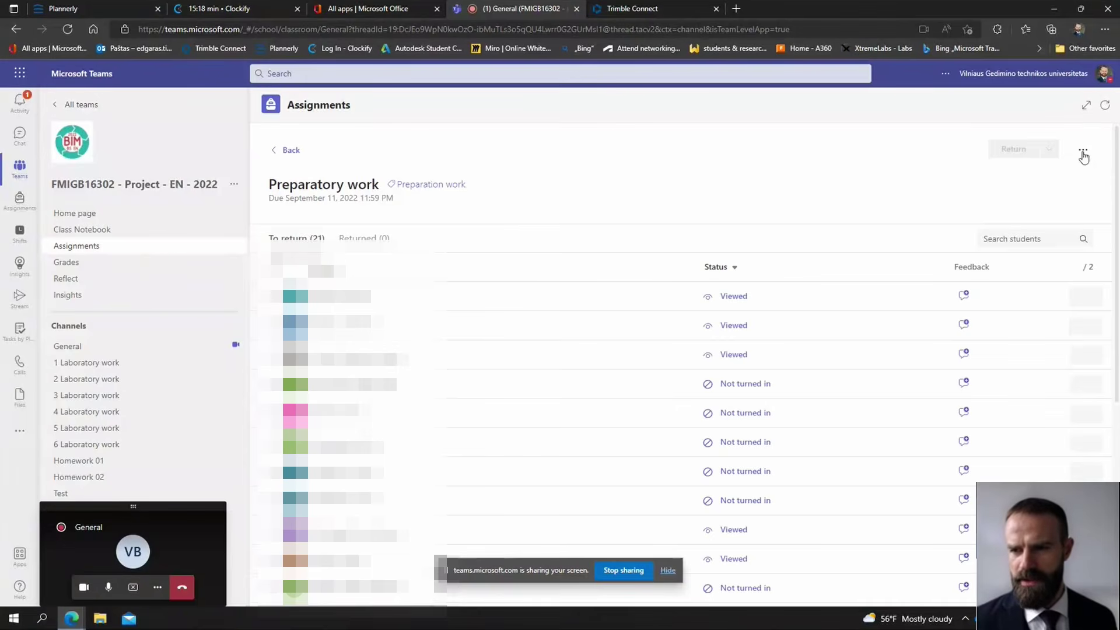
left_click(1082, 150)
left_click(1009, 248)
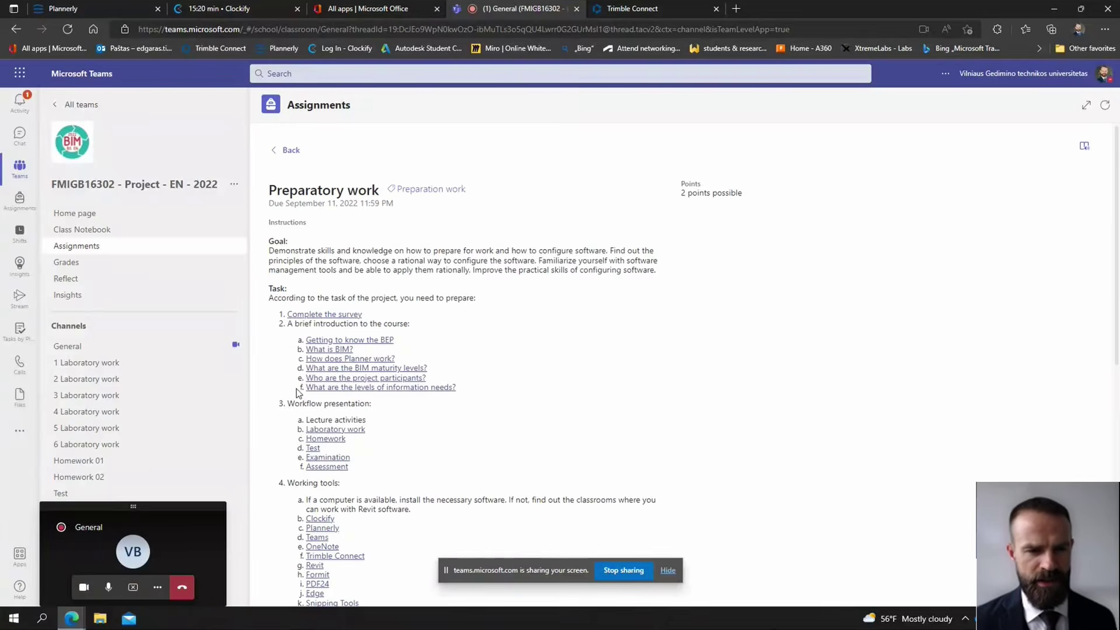
left_click(310, 315)
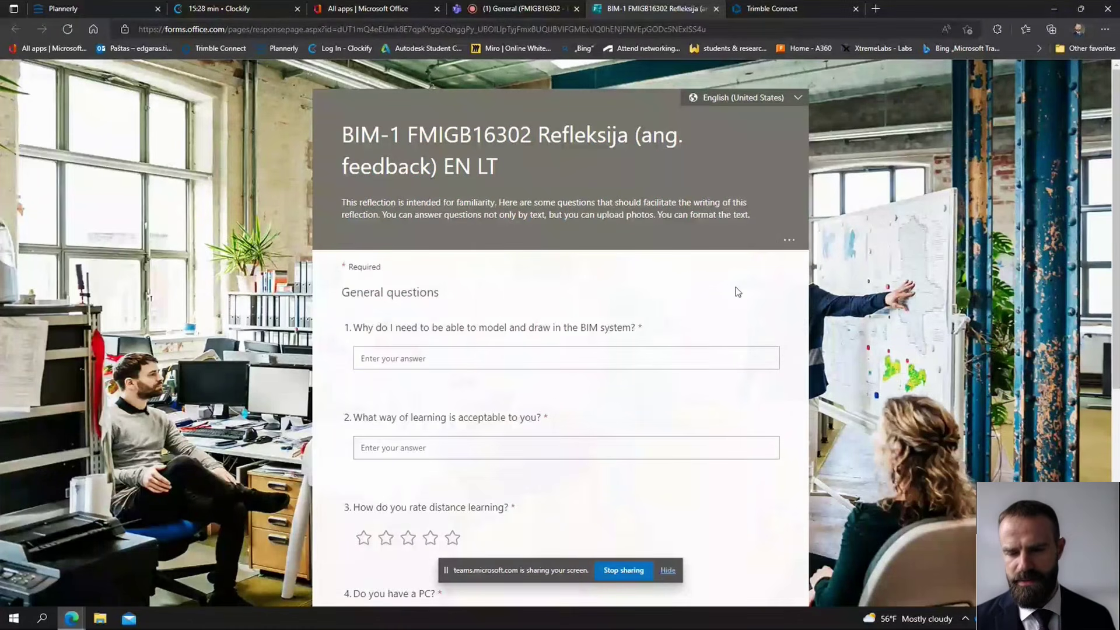
Search the web in a new browser tab for "time on screen" and look over the results
left_click(875, 10)
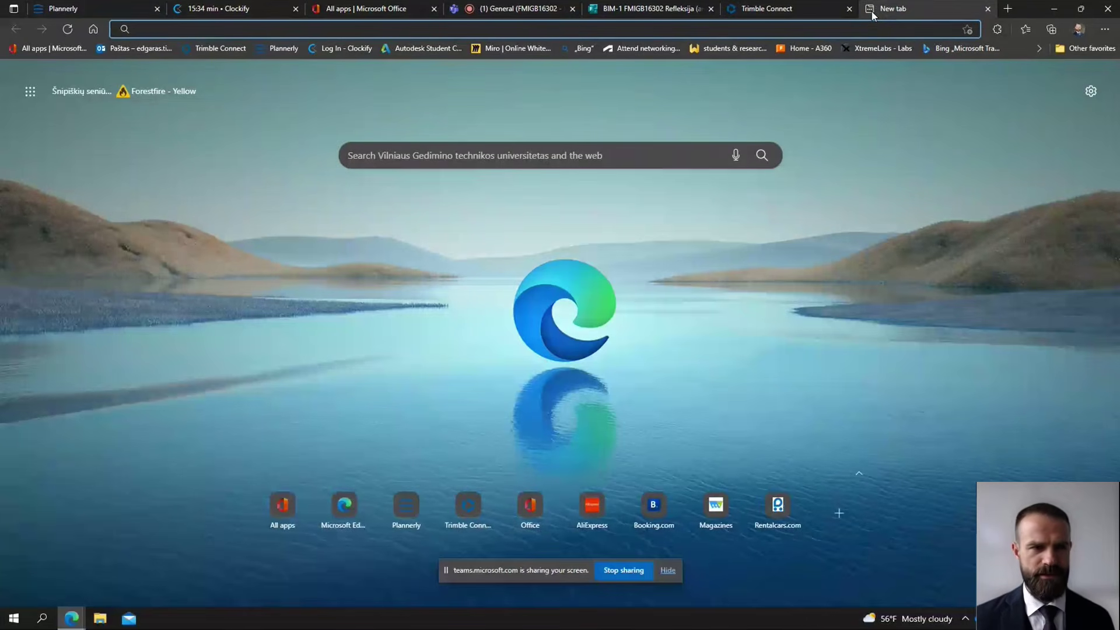
type("ti")
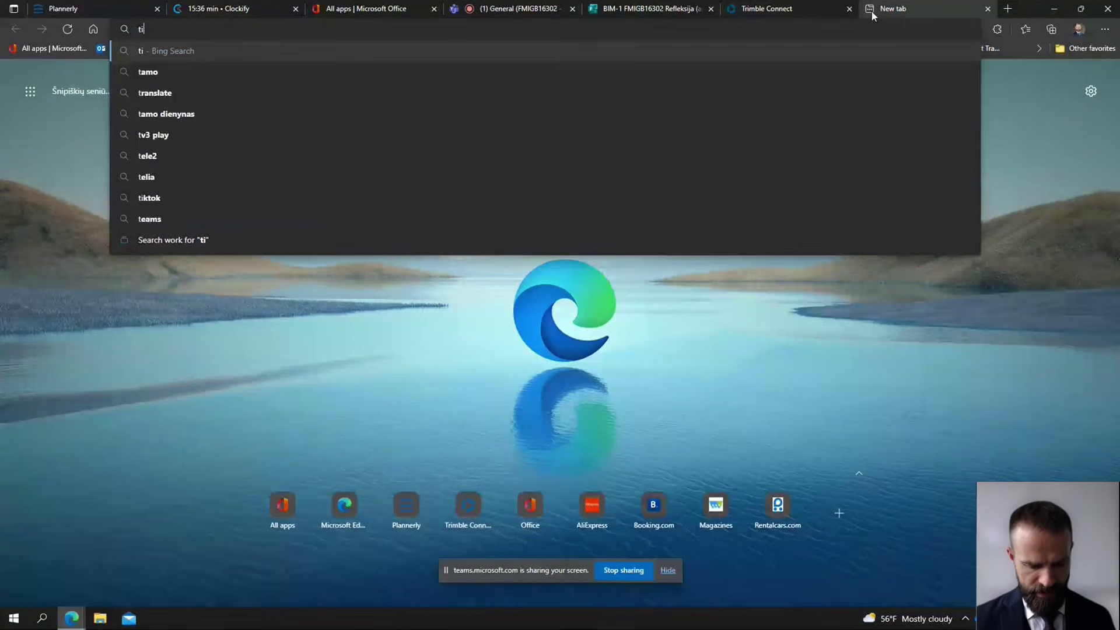
type("me on screen")
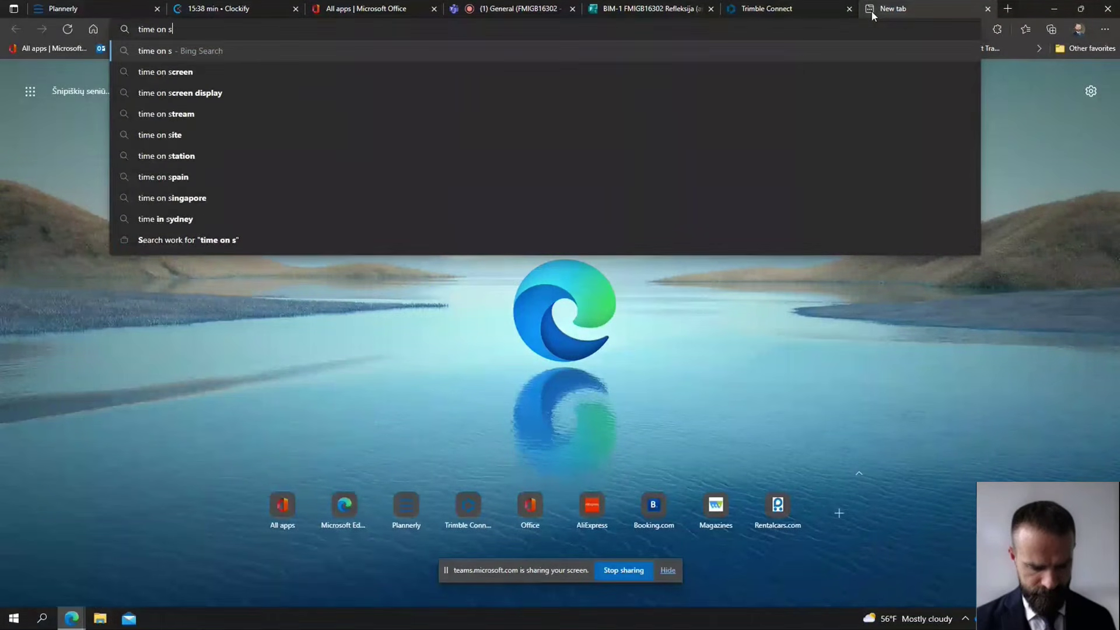
key("Return")
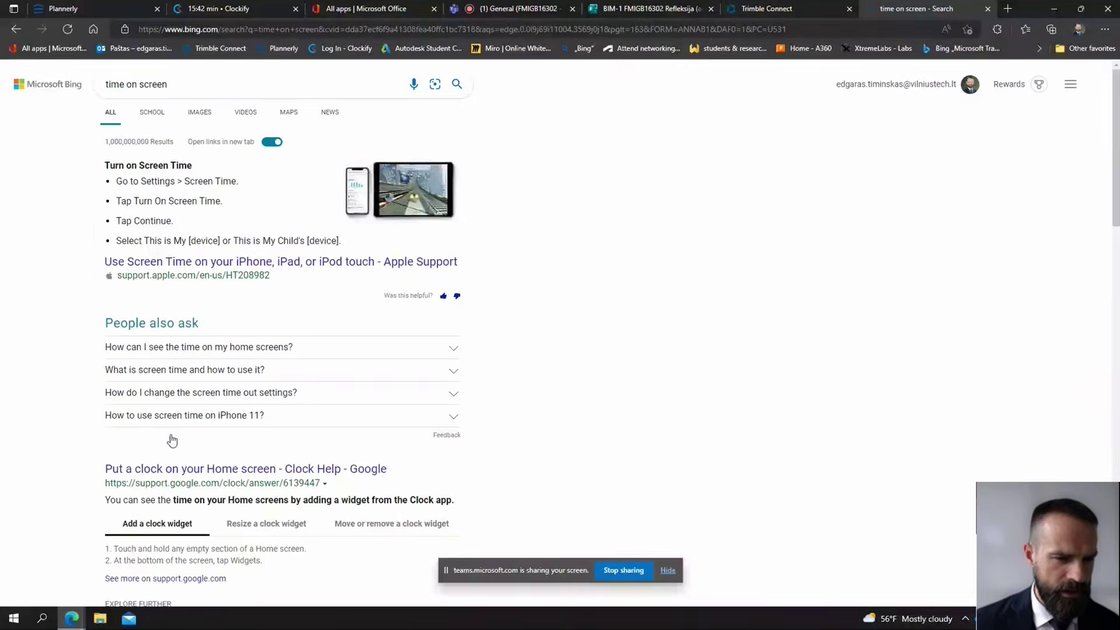
scroll(186, 420, "down", 5)
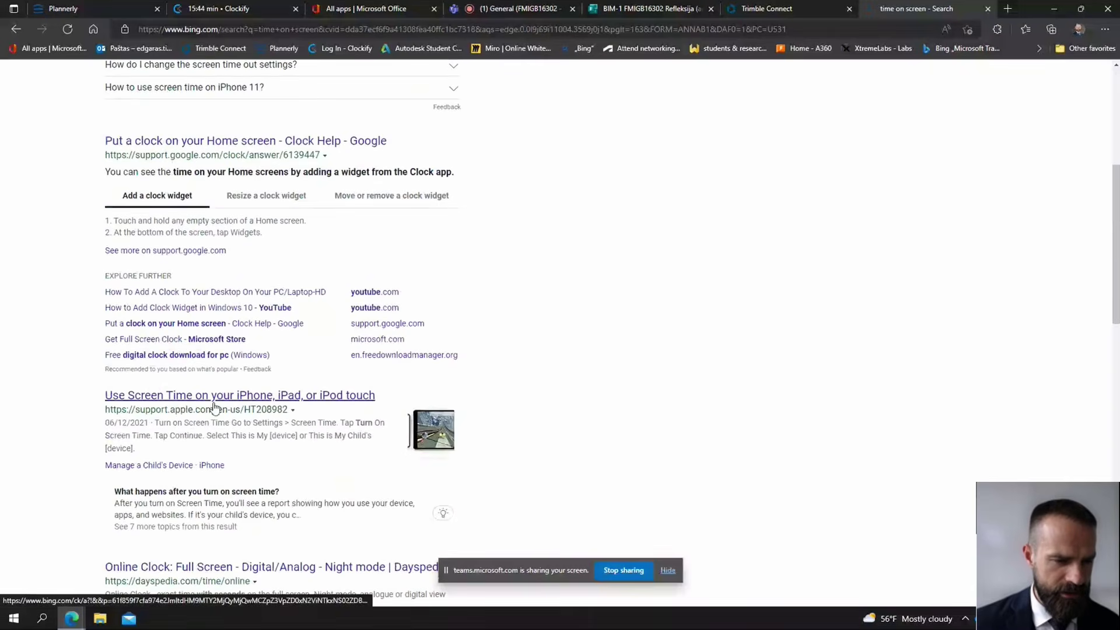
scroll(215, 408, "up", 5)
Change the search to "timer on screen", open the Time and Date Online Timer page, and accept its privacy notice
double_click(115, 84)
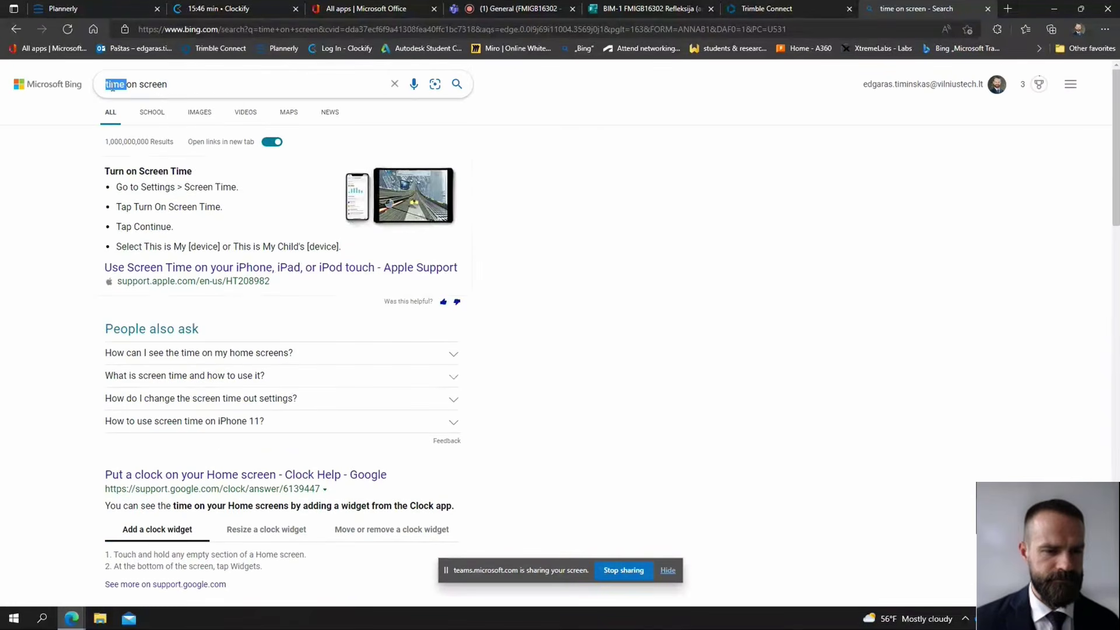
type("timer")
key("Return")
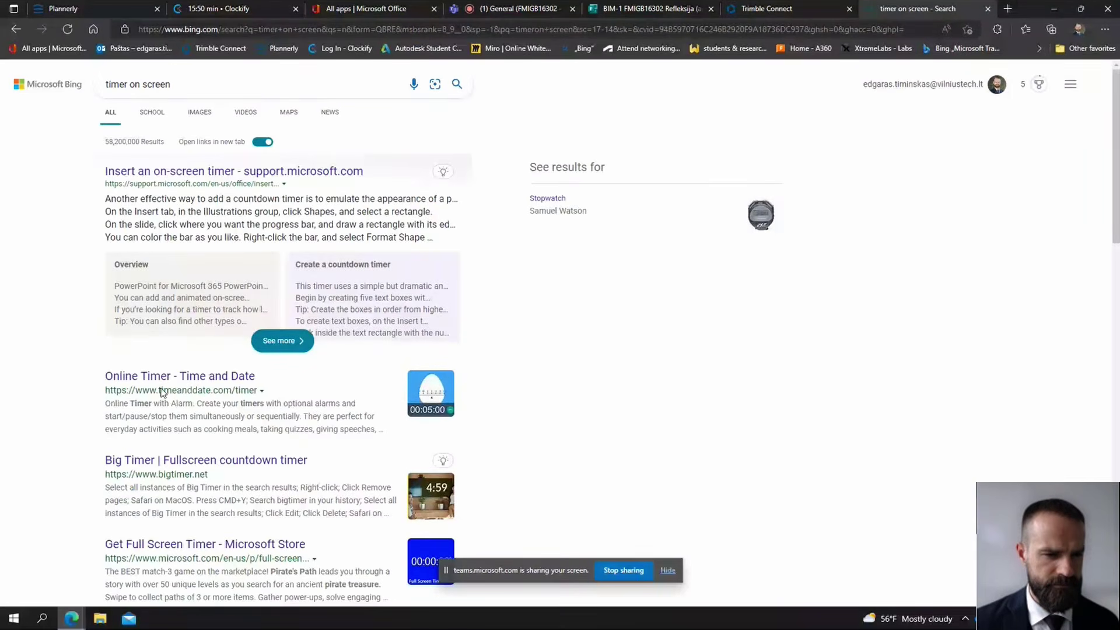
left_click(182, 378)
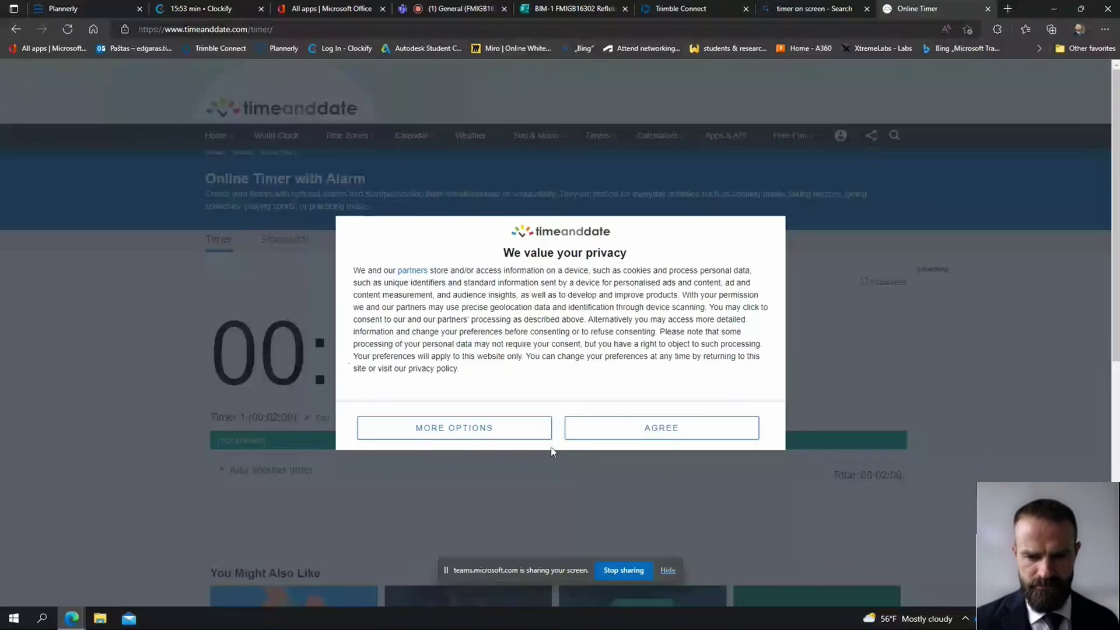
left_click(641, 429)
Set the online timer to 6 minutes and start the countdown
left_click(443, 376)
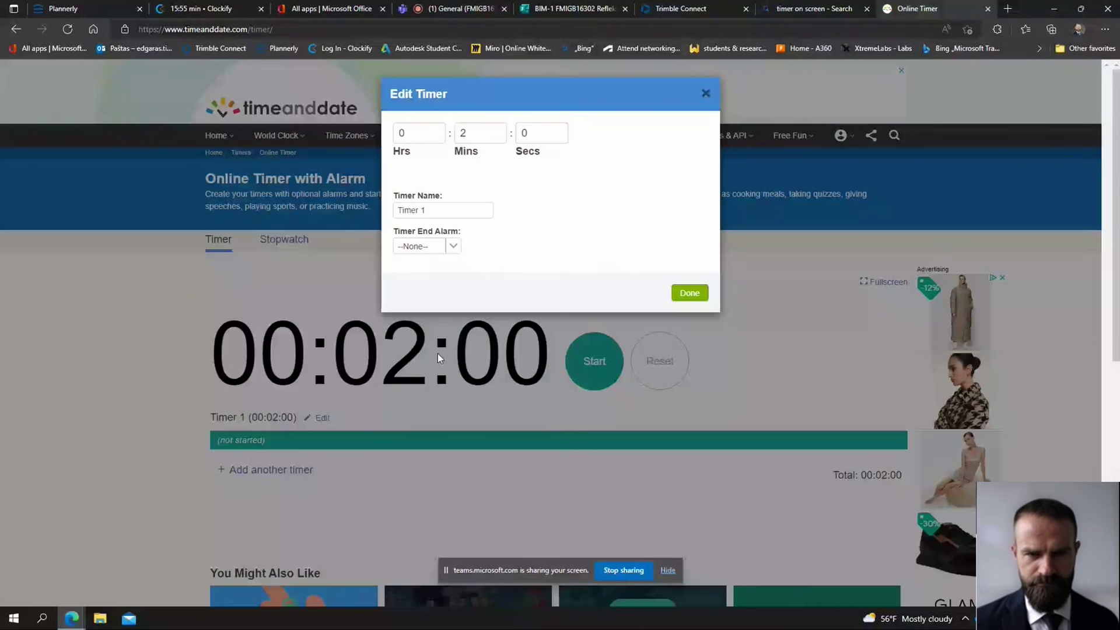
left_click(498, 130)
left_click(497, 130)
left_click(498, 129)
left_click(497, 129)
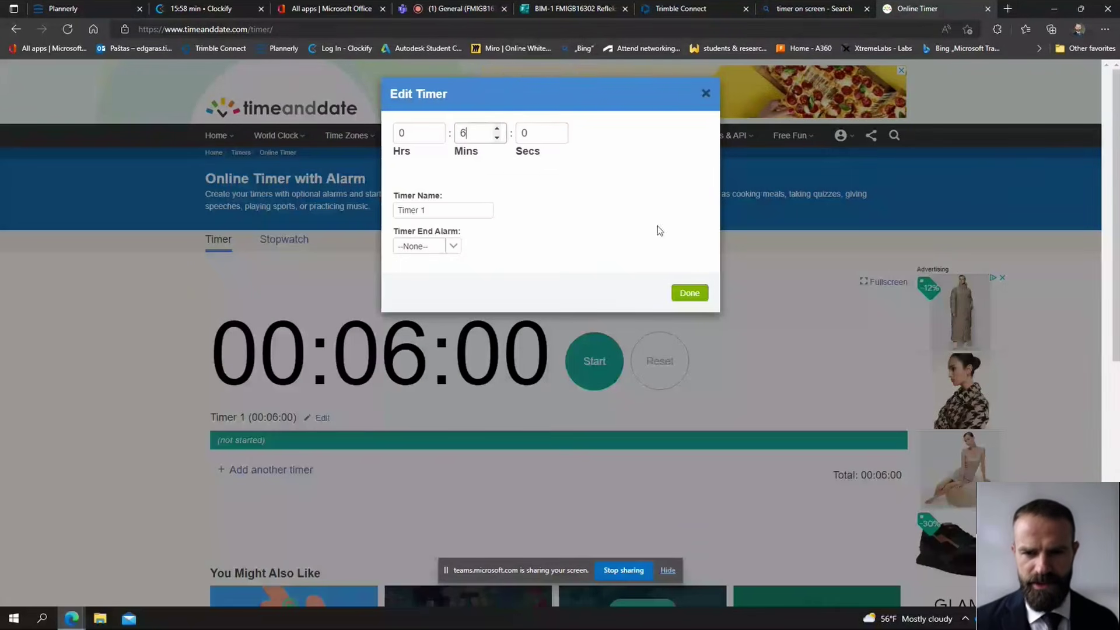
left_click(689, 293)
left_click(593, 361)
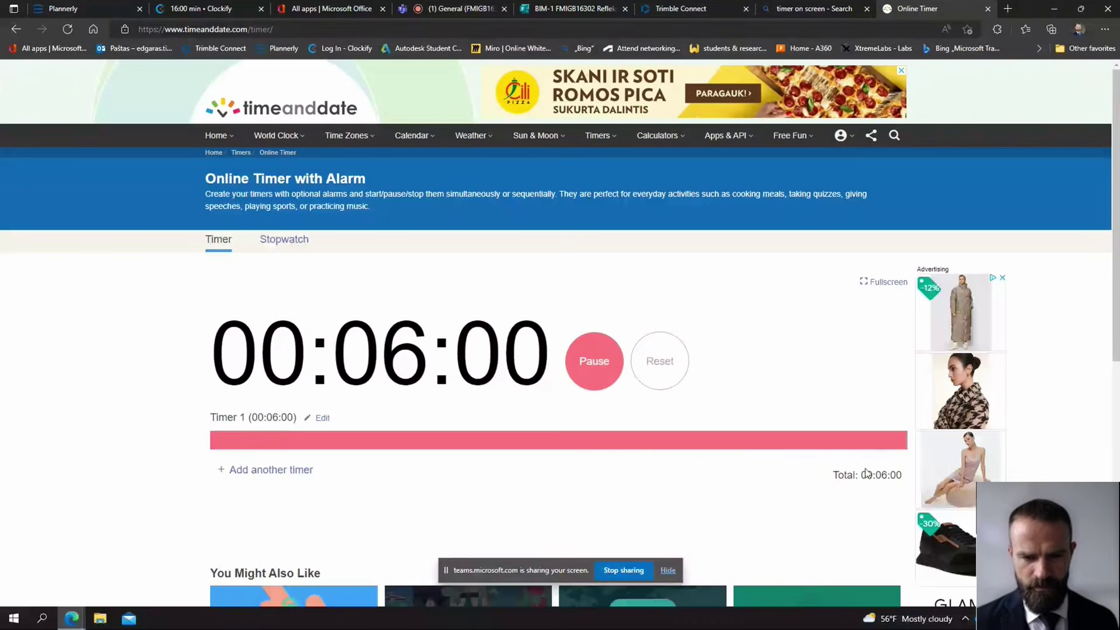
Expand the countdown to fullscreen view, and check the survey form before returning to the Preparatory work assignment in Microsoft Teams
left_click(881, 281)
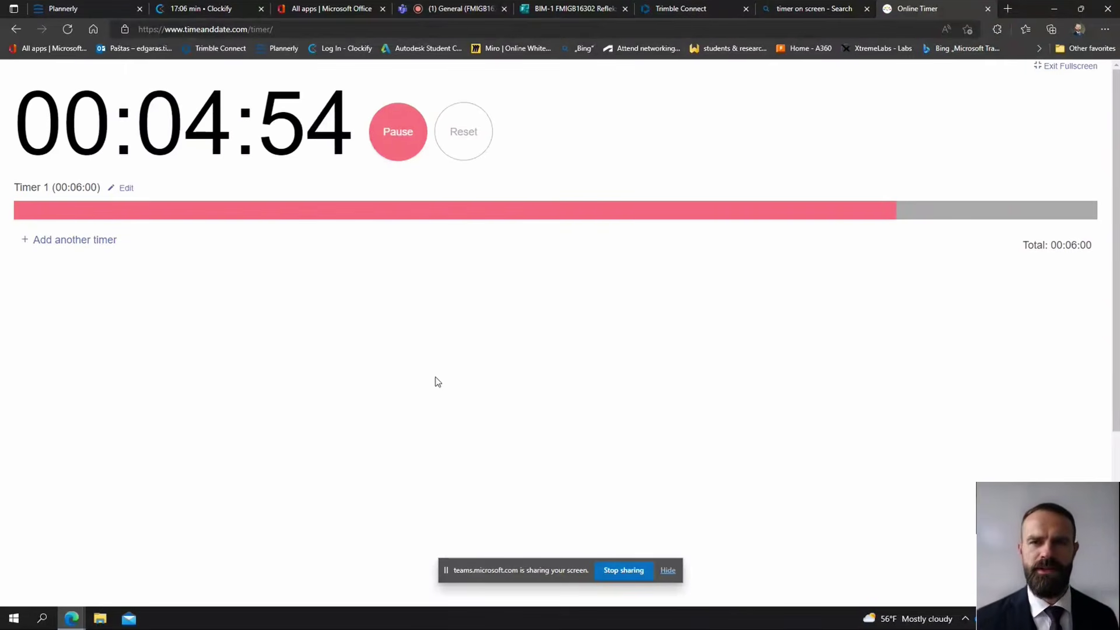
left_click(599, 13)
left_click(742, 98)
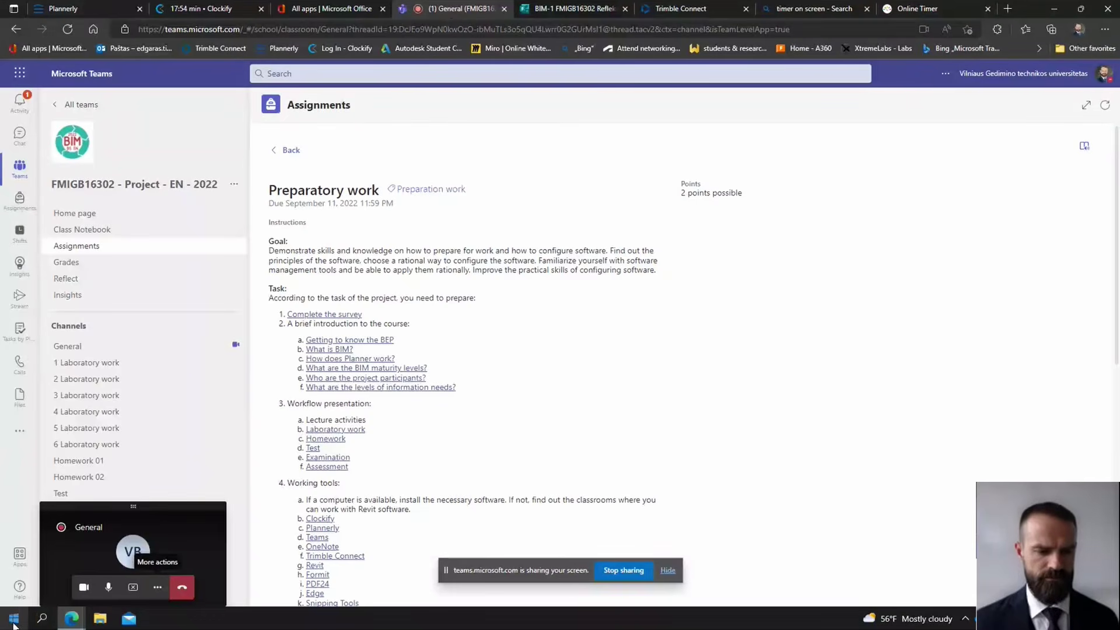
left_click(14, 619)
type("teams")
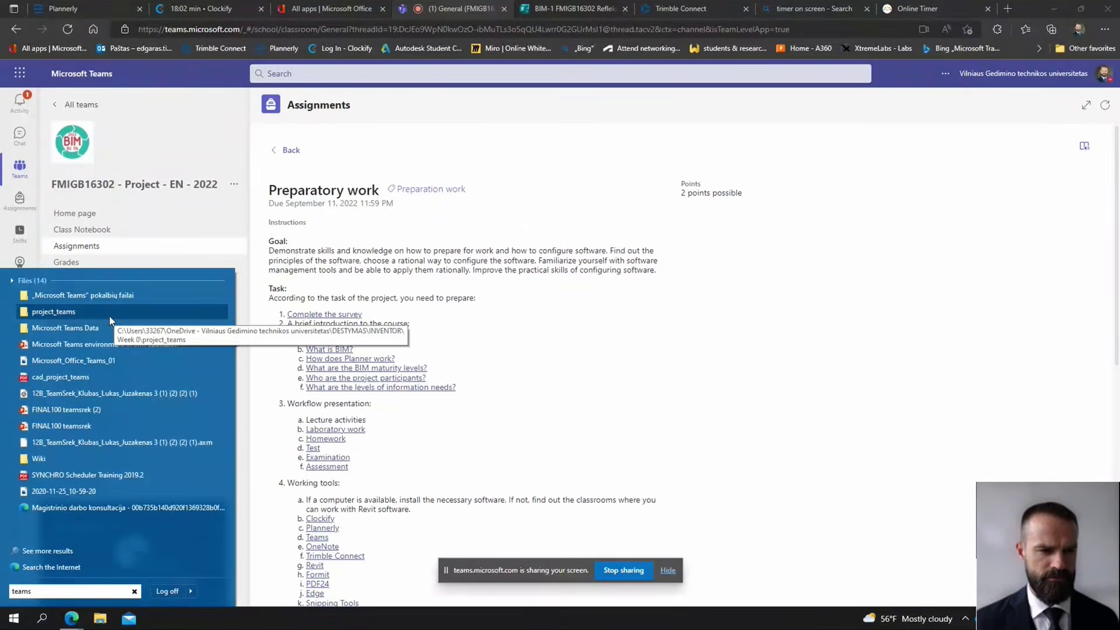
left_click(437, 272)
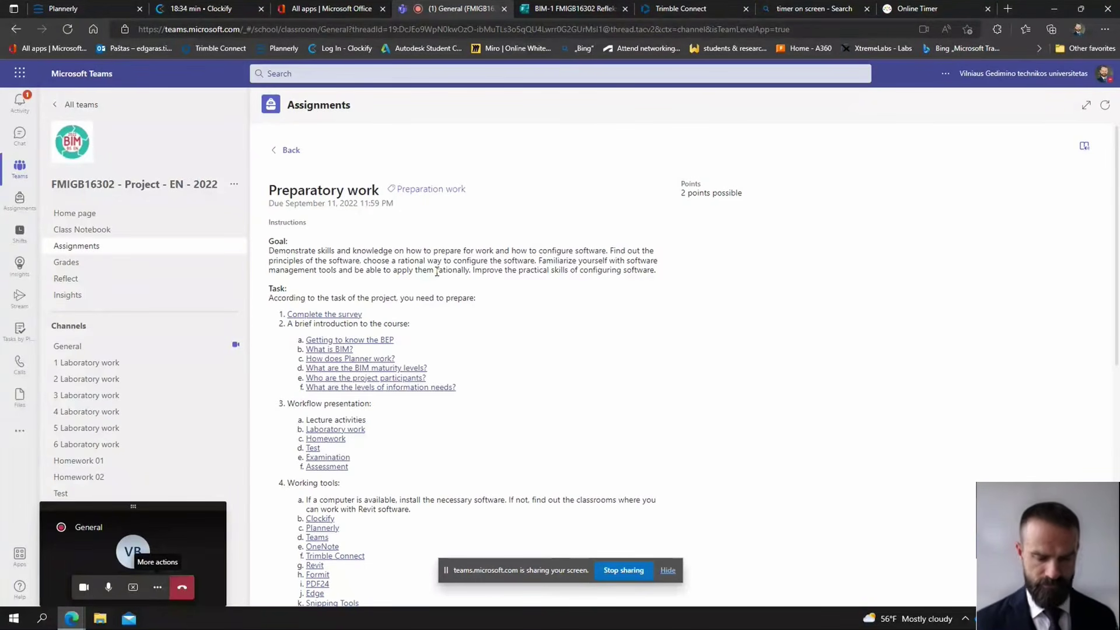
Return to the online timer, closing the "timer on screen" search tab and hiding the screen-sharing notice
left_click(948, 13)
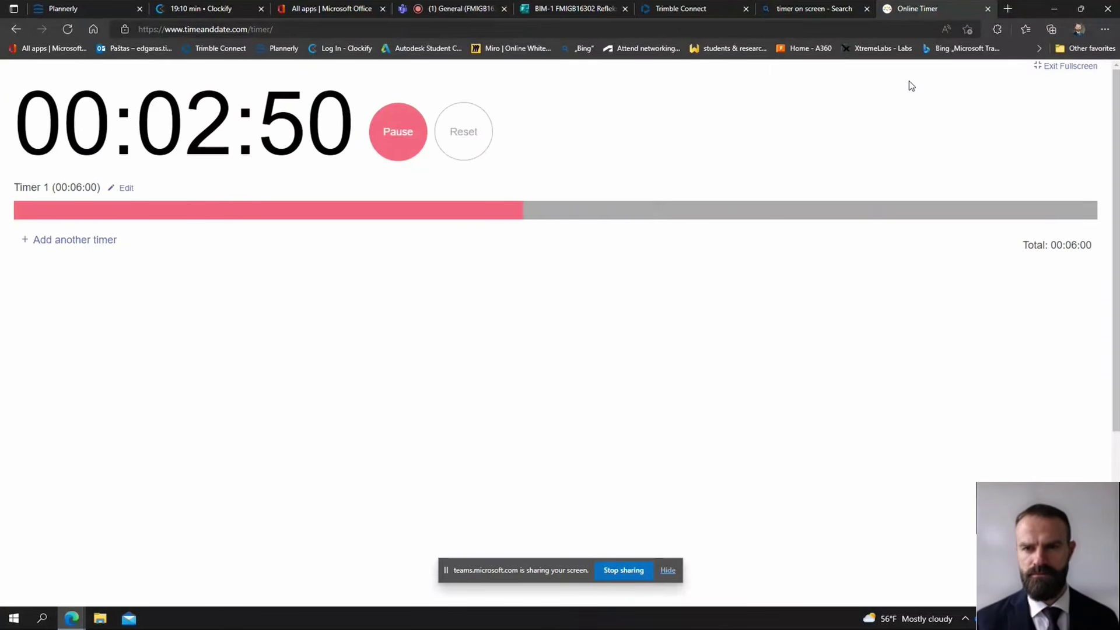
middle_click(839, 13)
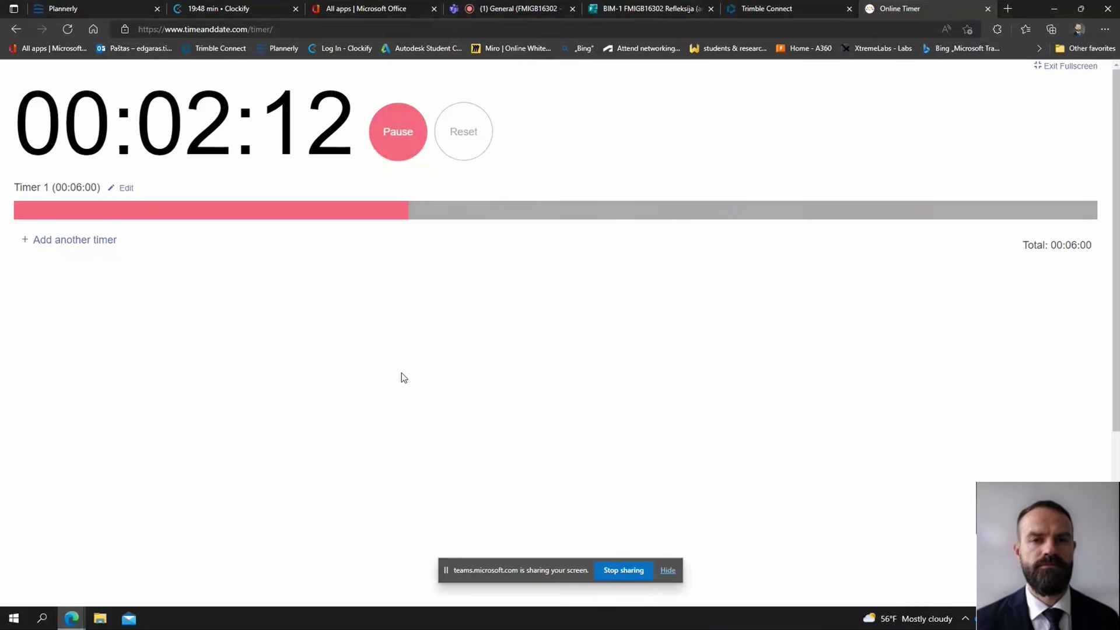
left_click(352, 9)
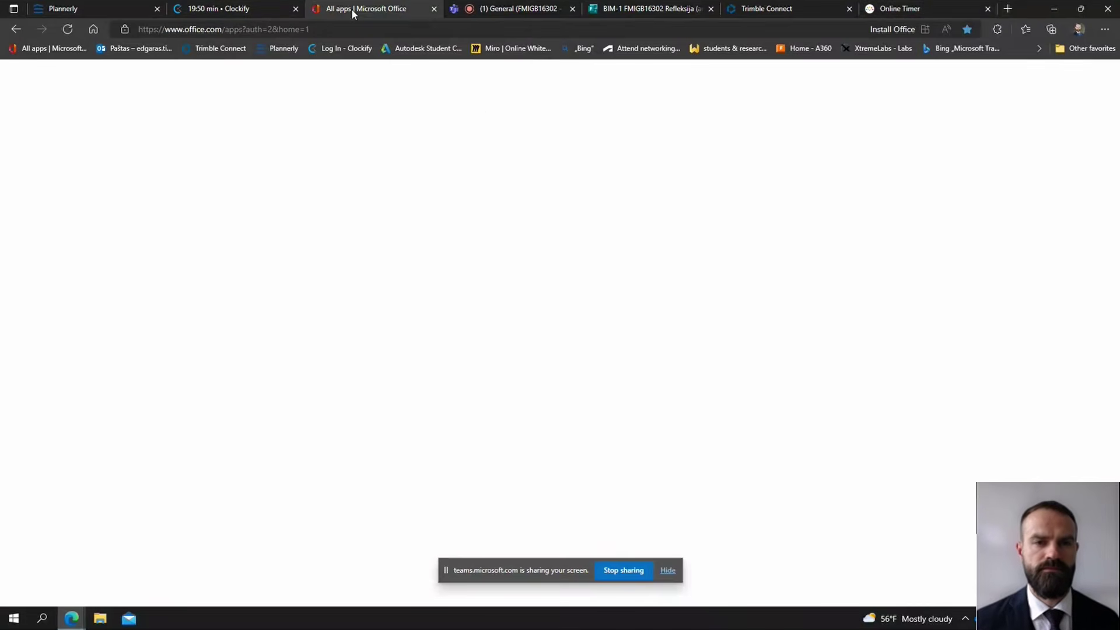
left_click(901, 8)
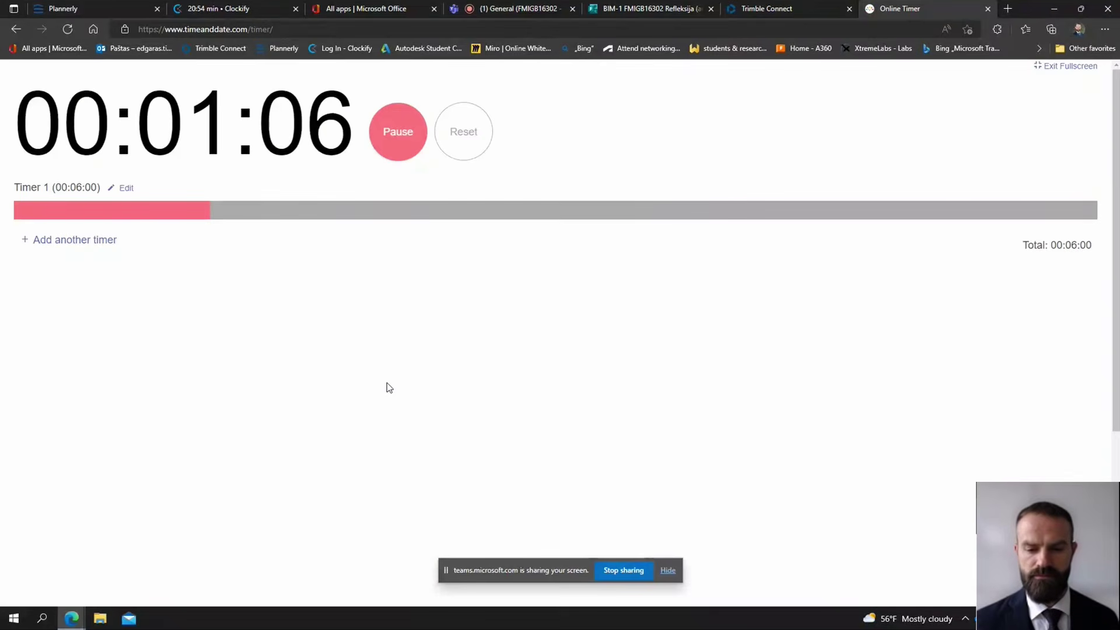
left_click(668, 570)
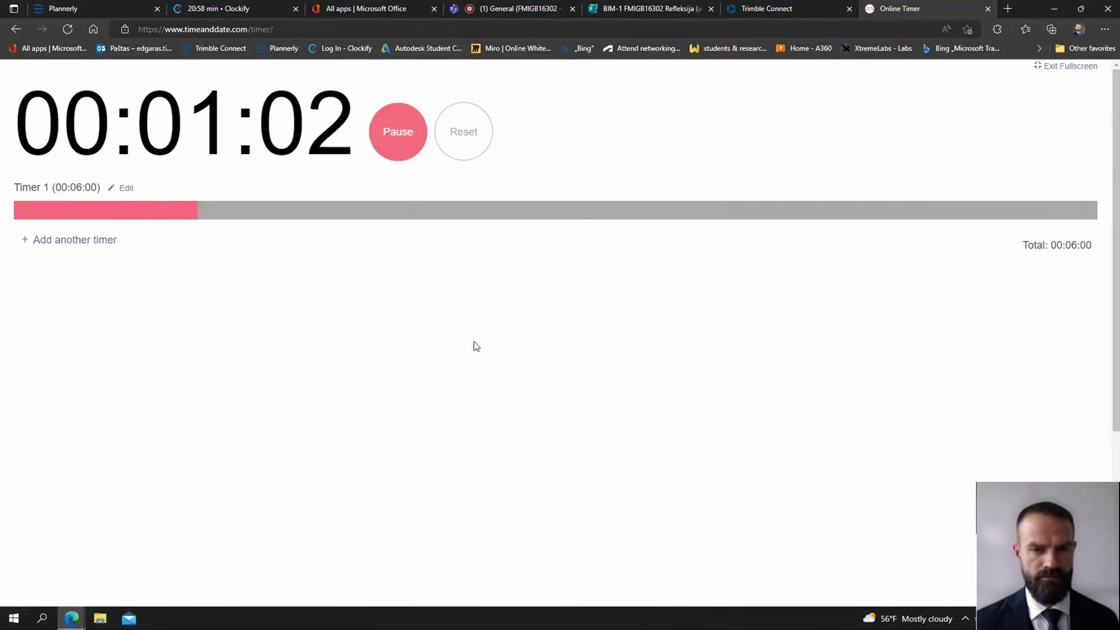
Set the language and content of the taskbar news and weather feed to International Edition (English), and close the feed
left_click(901, 621)
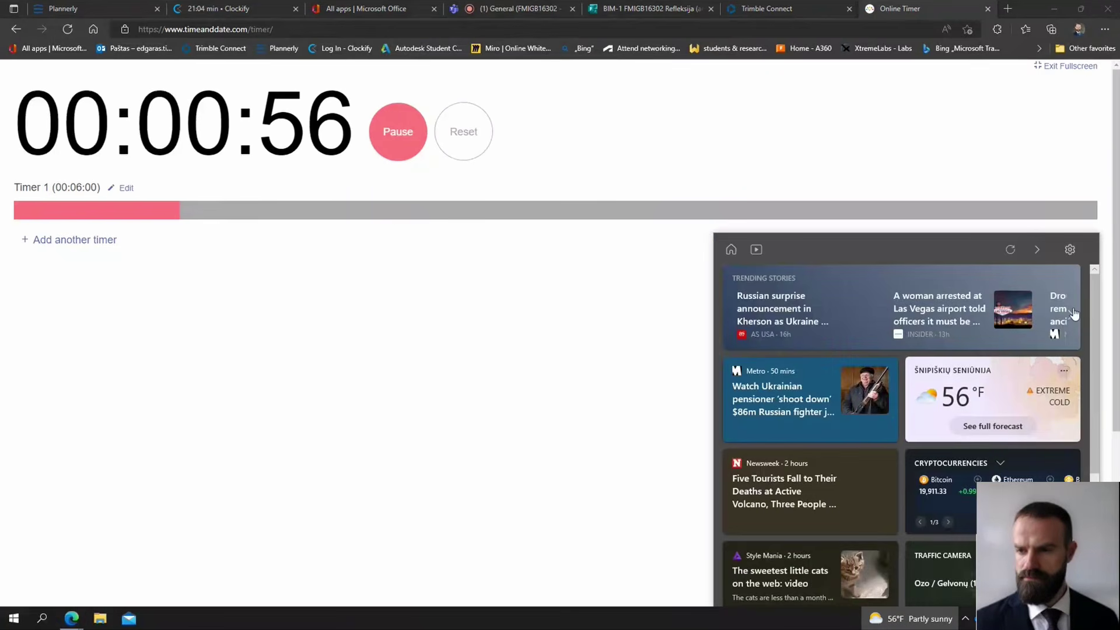
left_click(1069, 250)
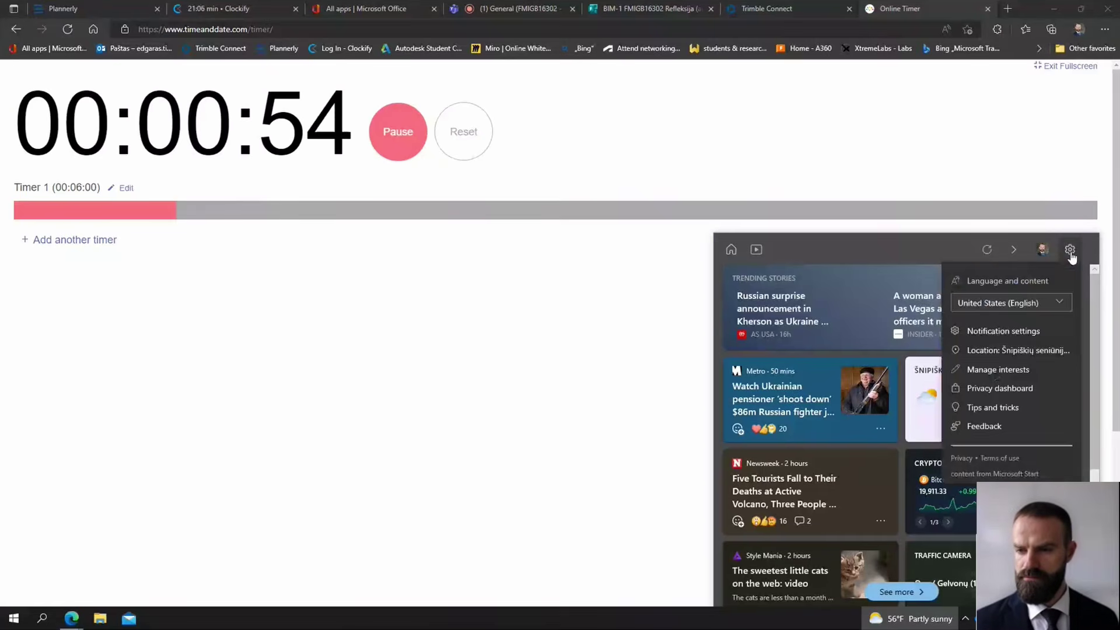
left_click(1035, 304)
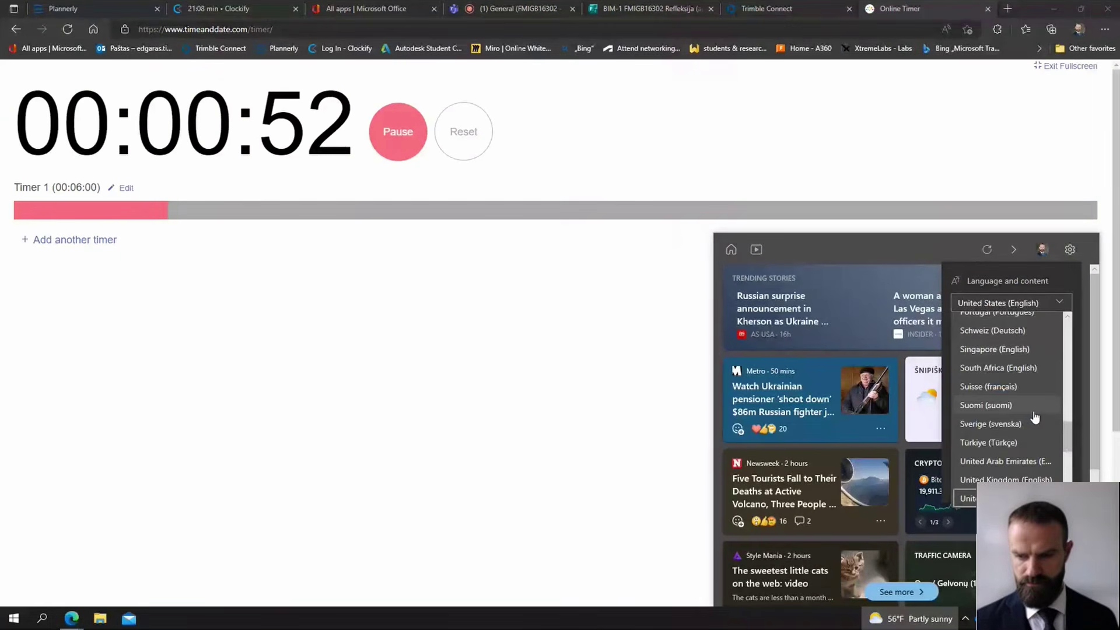
scroll(1034, 418, "down", 10)
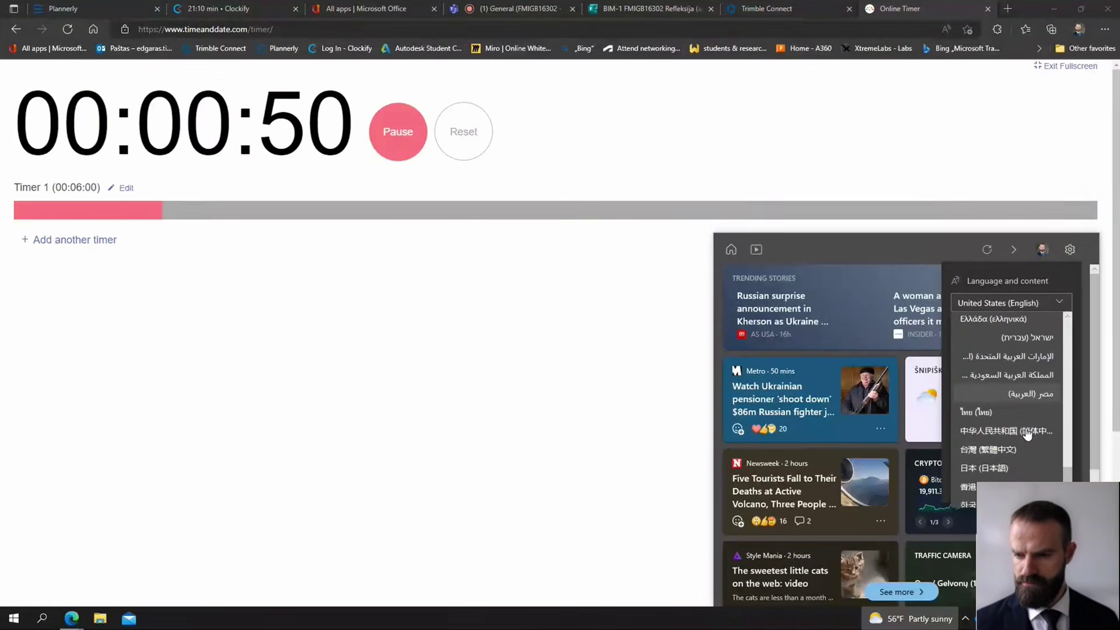
scroll(1027, 432, "up", 6)
scroll(1027, 433, "up", 3)
scroll(1026, 434, "up", 7)
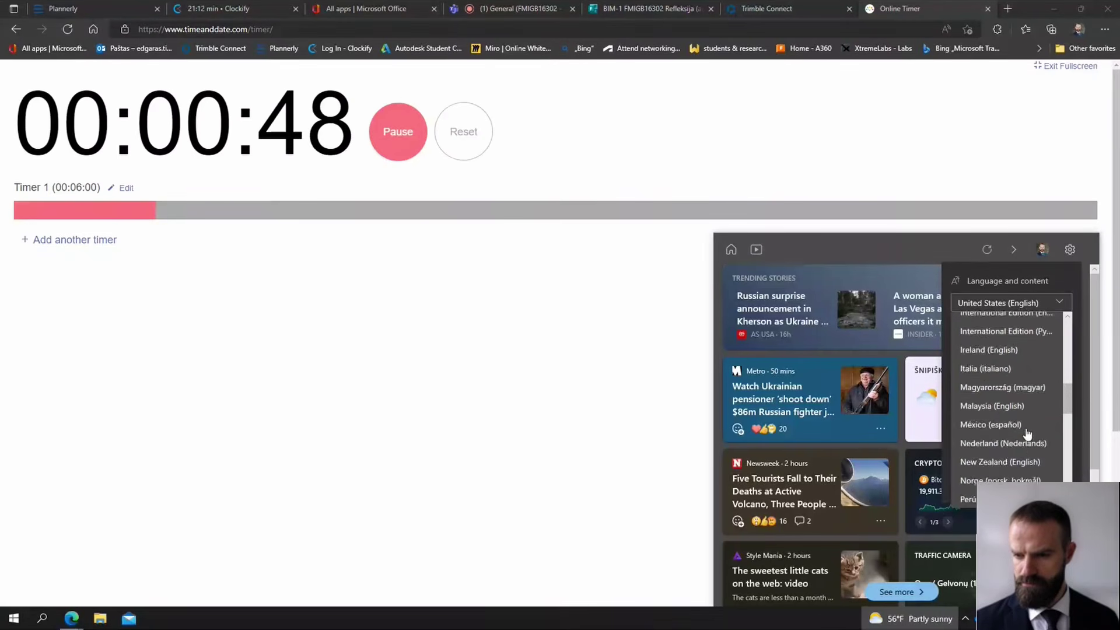
scroll(1027, 435, "up", 2)
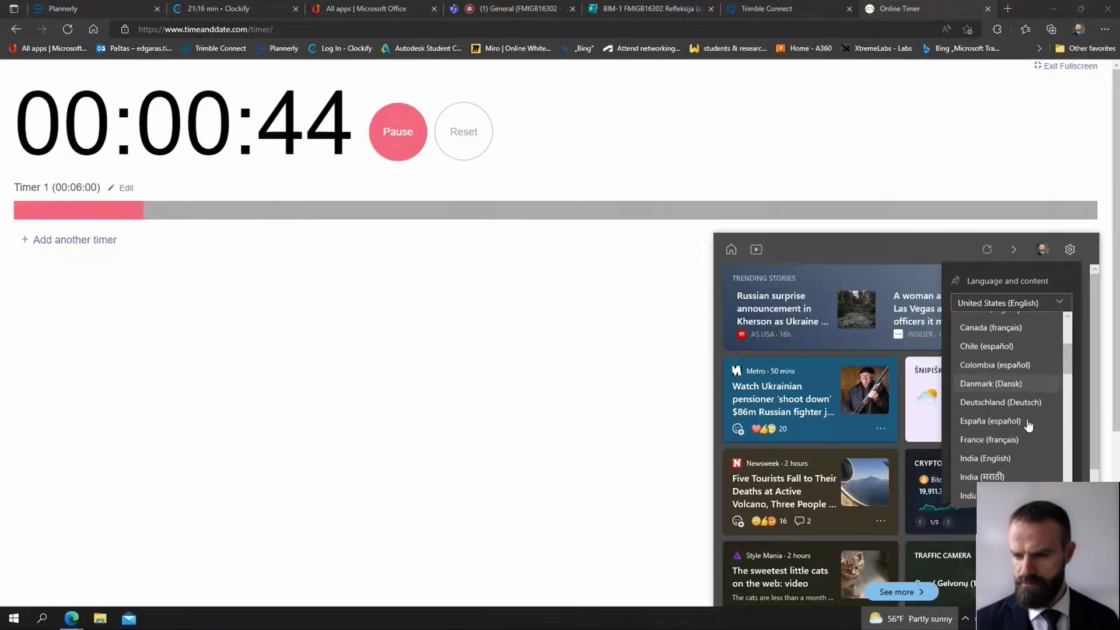
scroll(1026, 426, "down", 4)
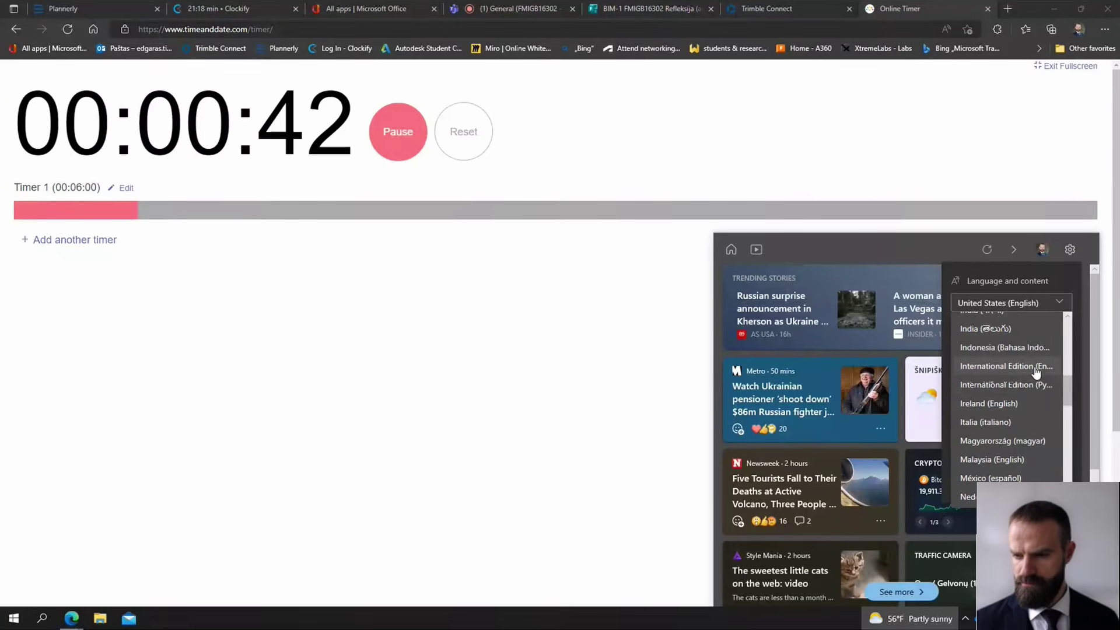
left_click(1036, 372)
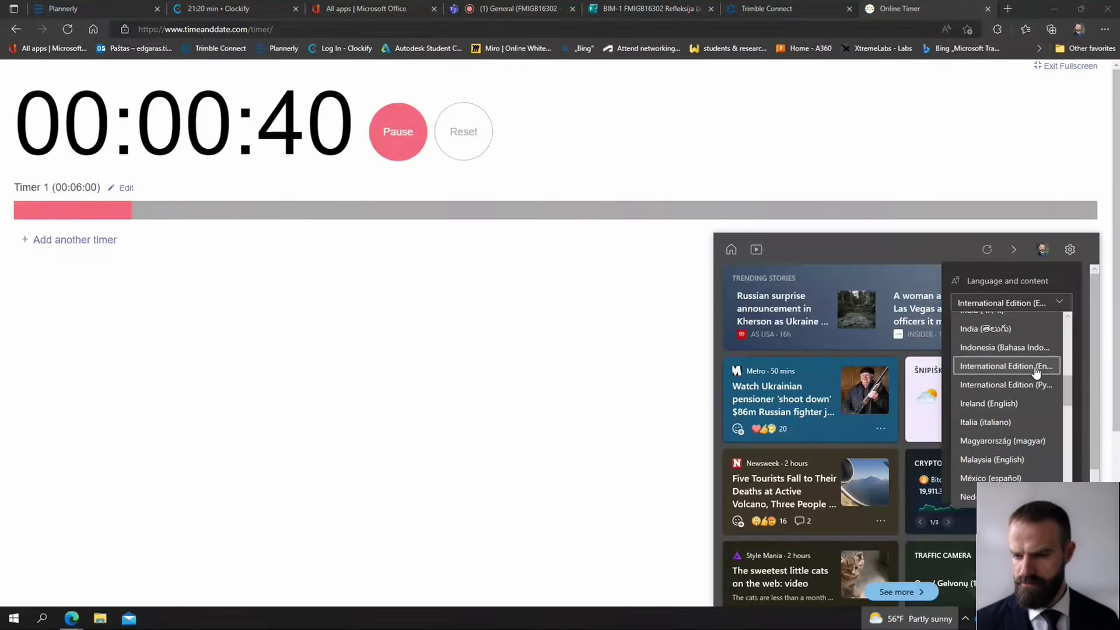
left_click(1036, 372)
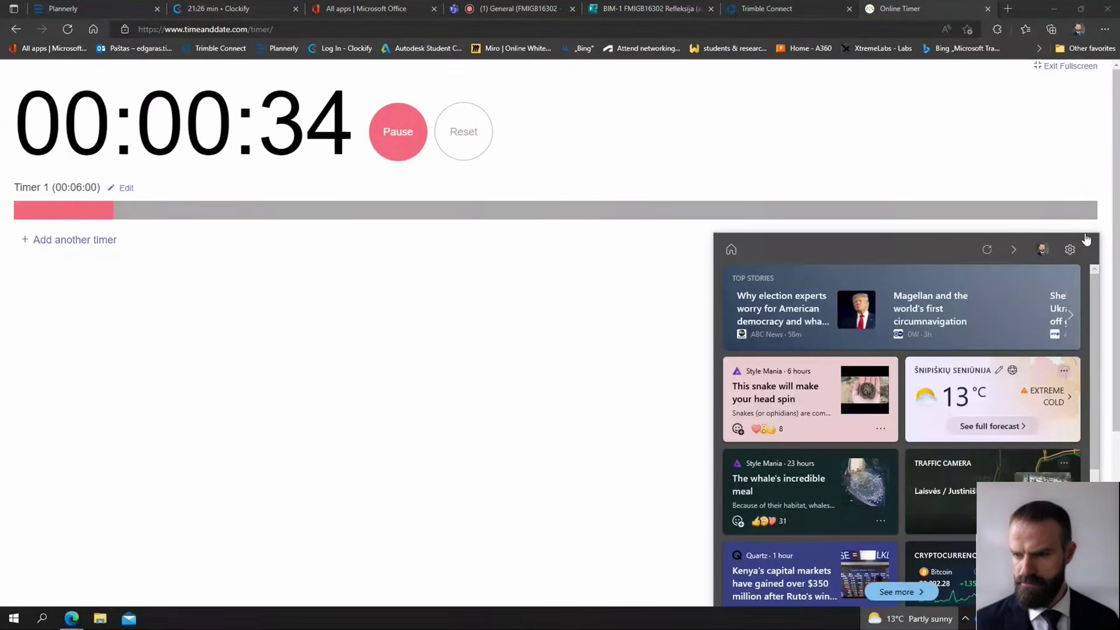
left_click(603, 371)
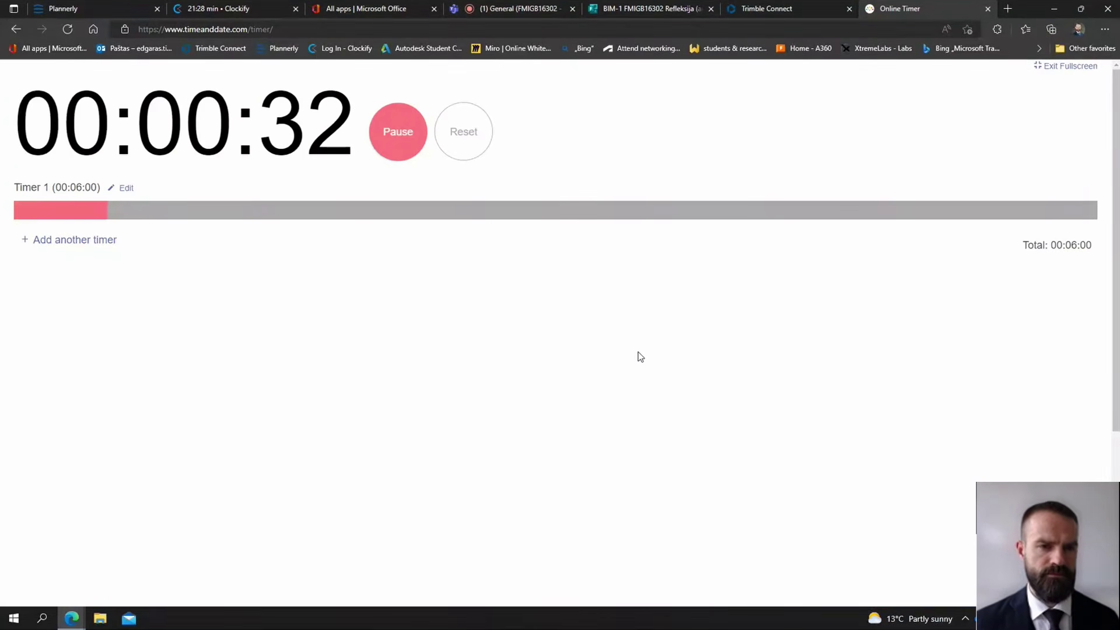
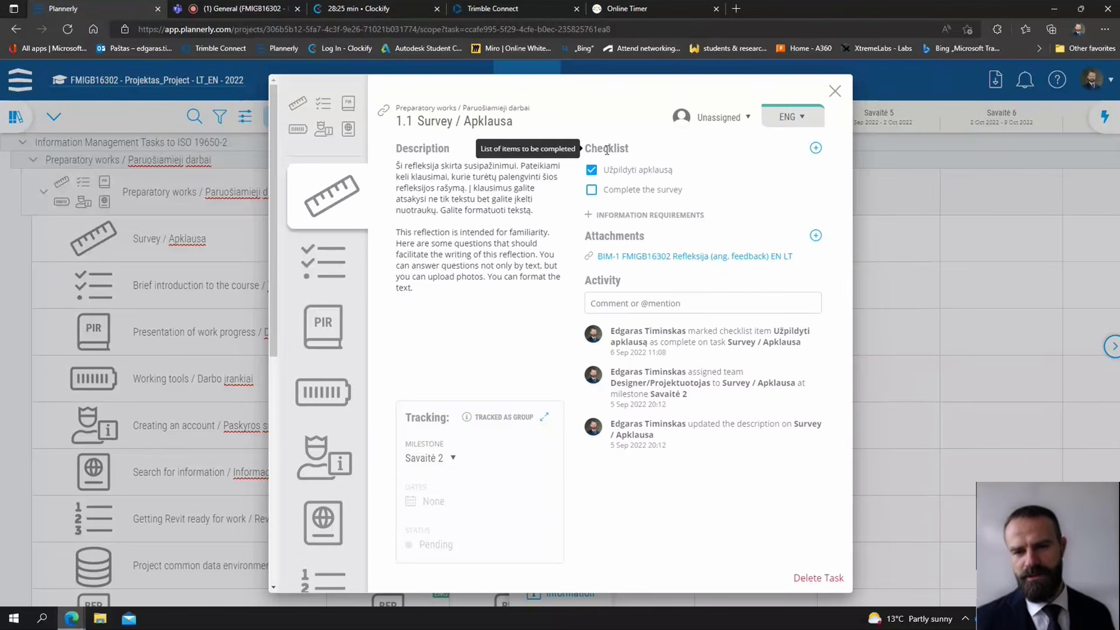
In Plannerly's Survey / Apklausa task, check off "Complete the survey" and post the comment "Hello, I need help !!"
left_click(587, 193)
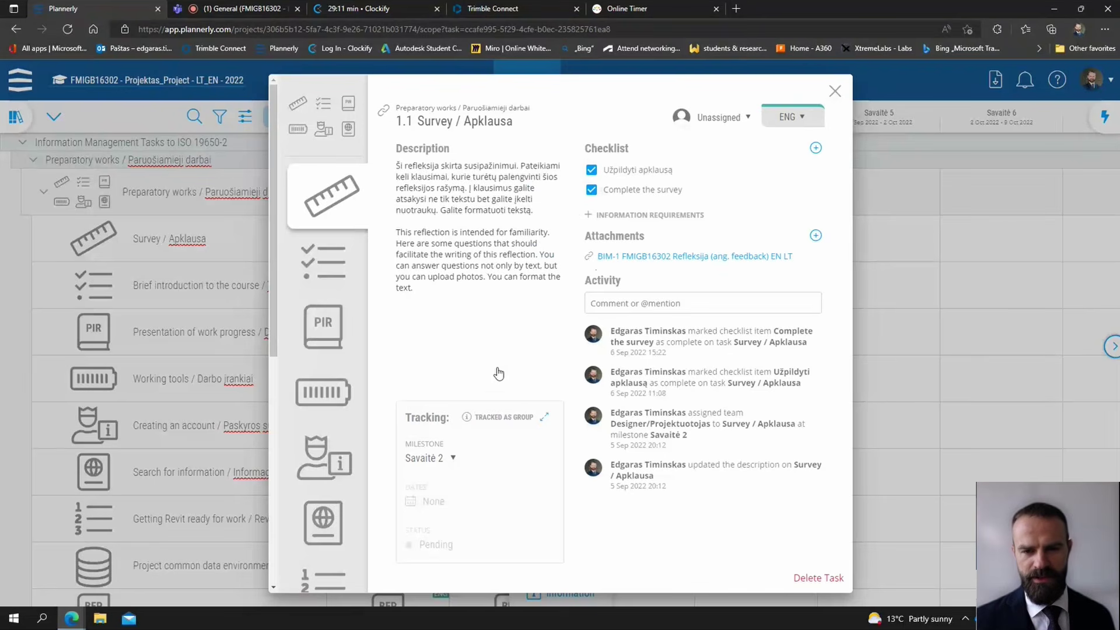
left_click(601, 301)
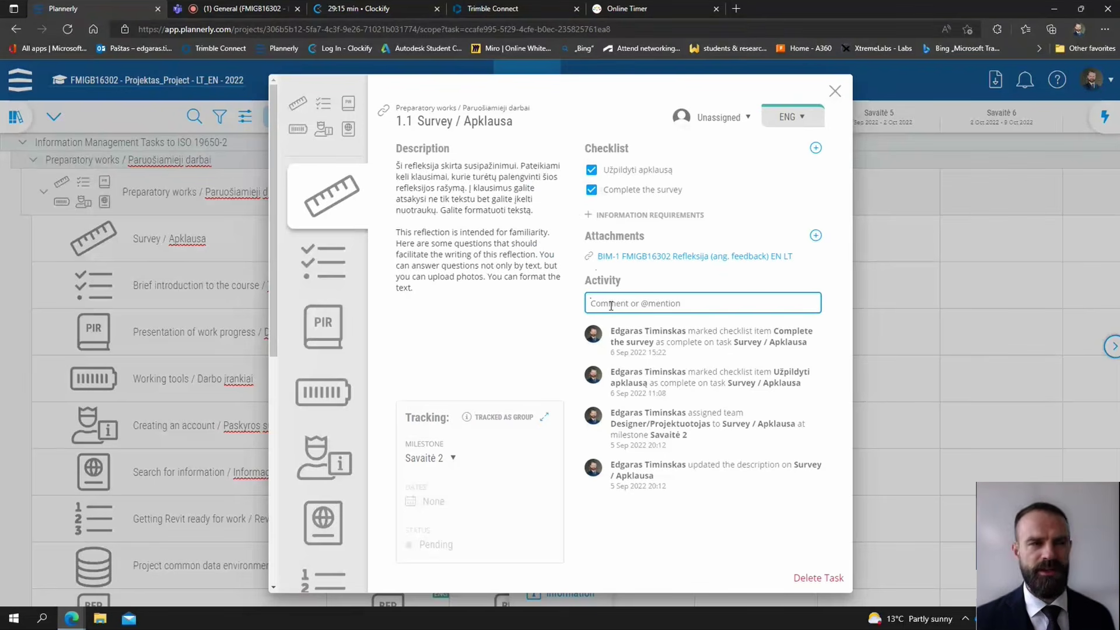
type("Hello, I need help !!")
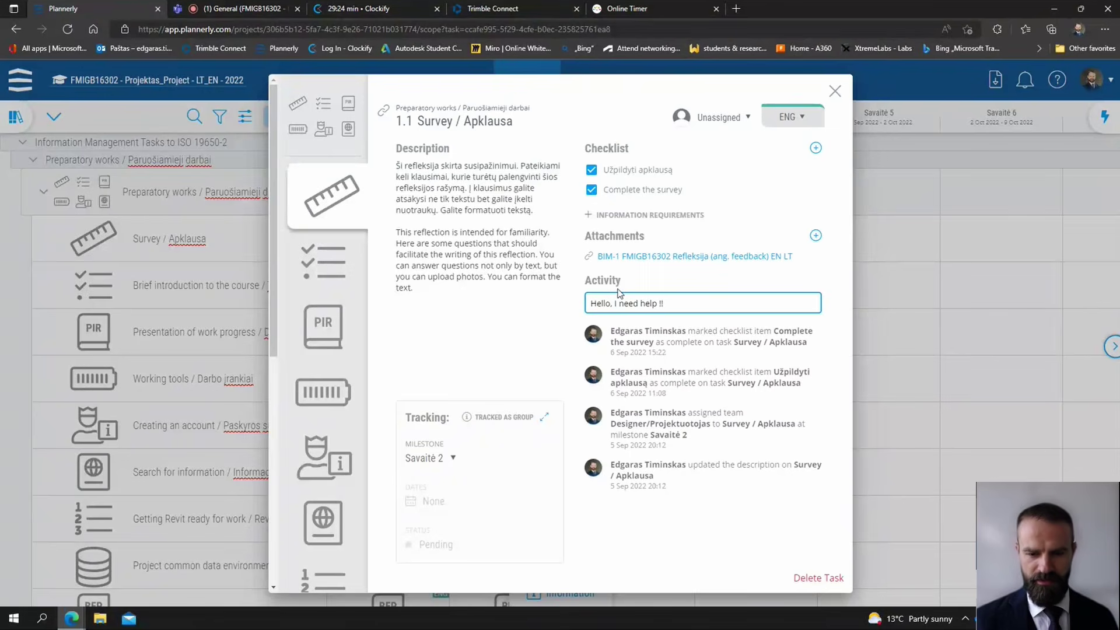
key("Return")
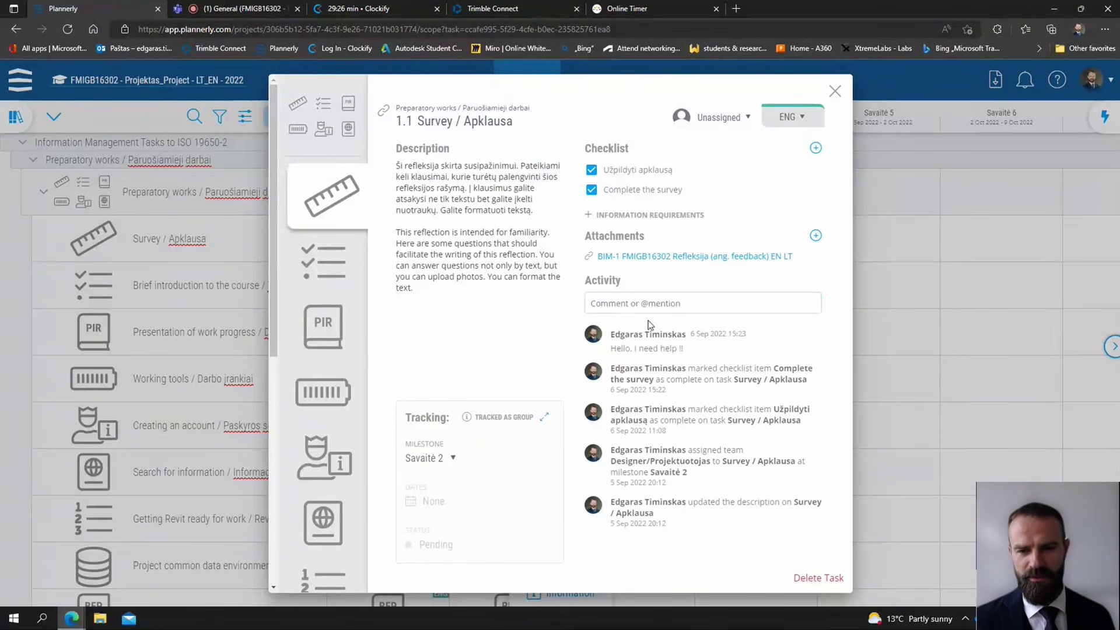
left_click_drag(612, 345, 694, 341)
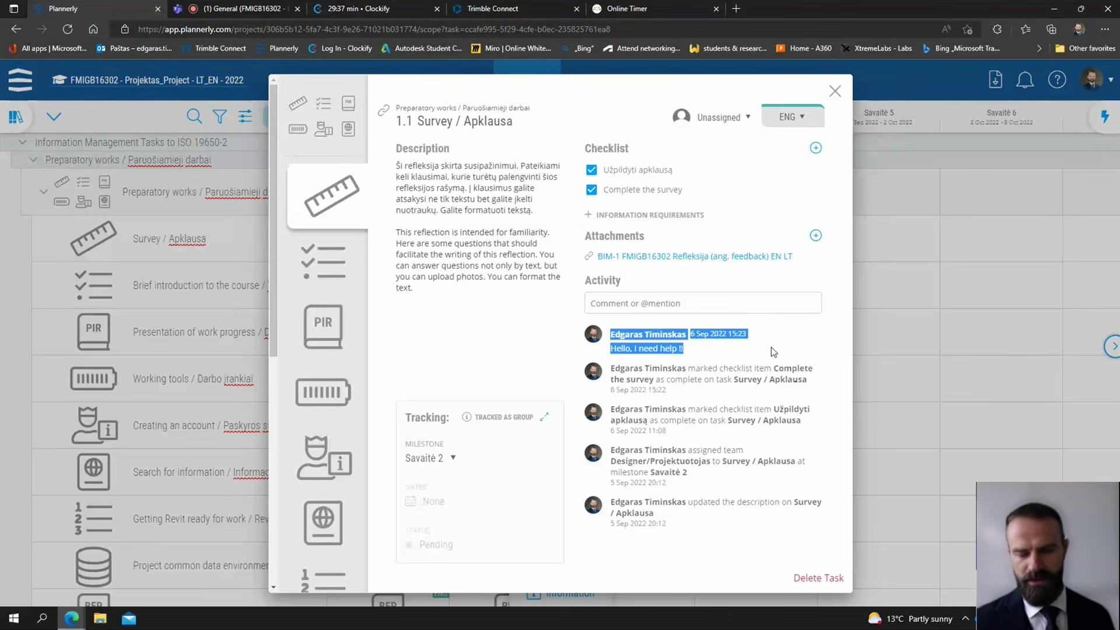
left_click(443, 326)
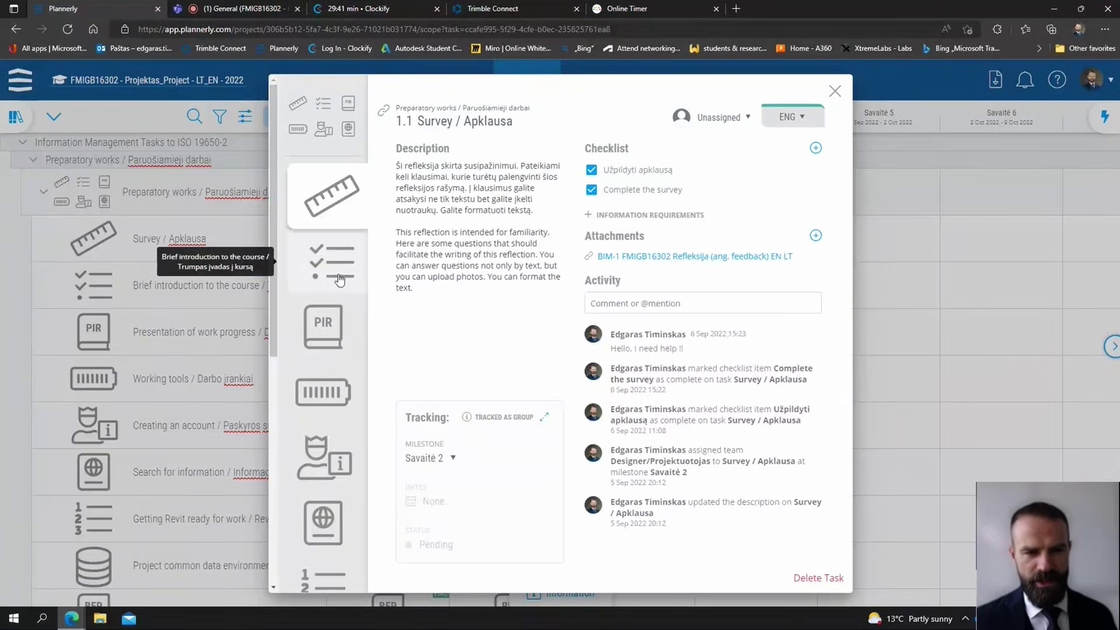
Open the BEP attachment of the Brief introduction to the course task and look through the plan's section list
left_click(324, 262)
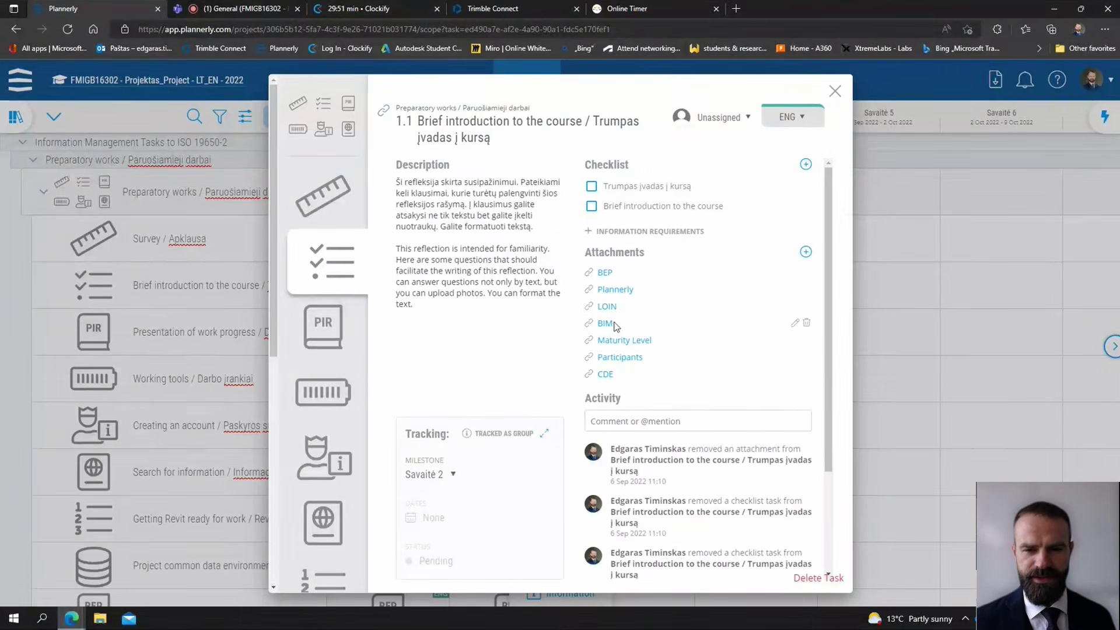
left_click(605, 274)
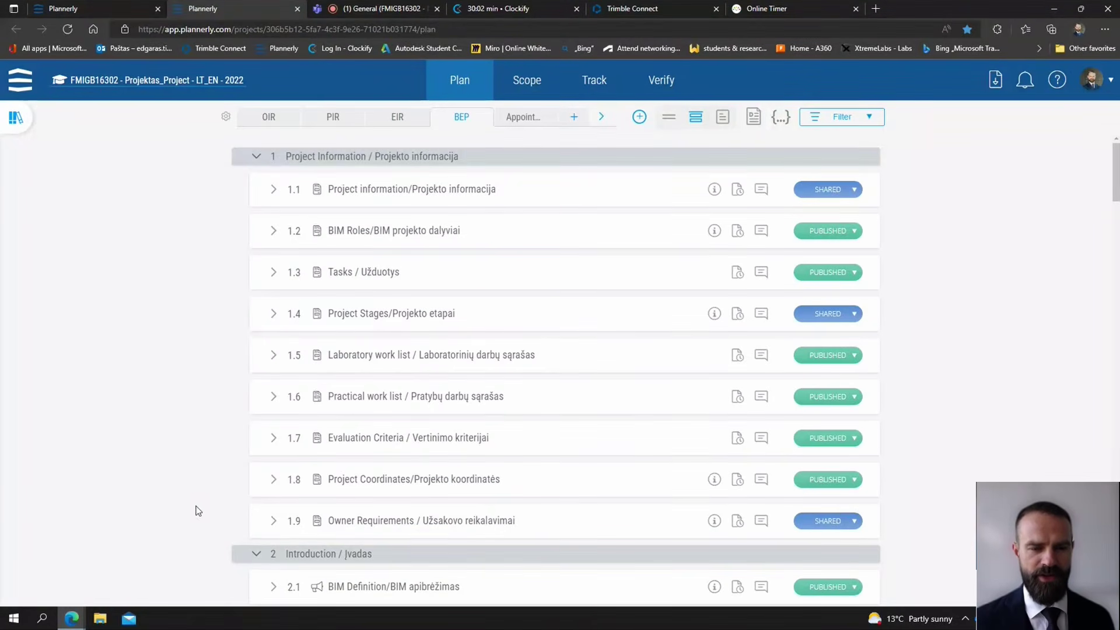
scroll(225, 470, "down", 5)
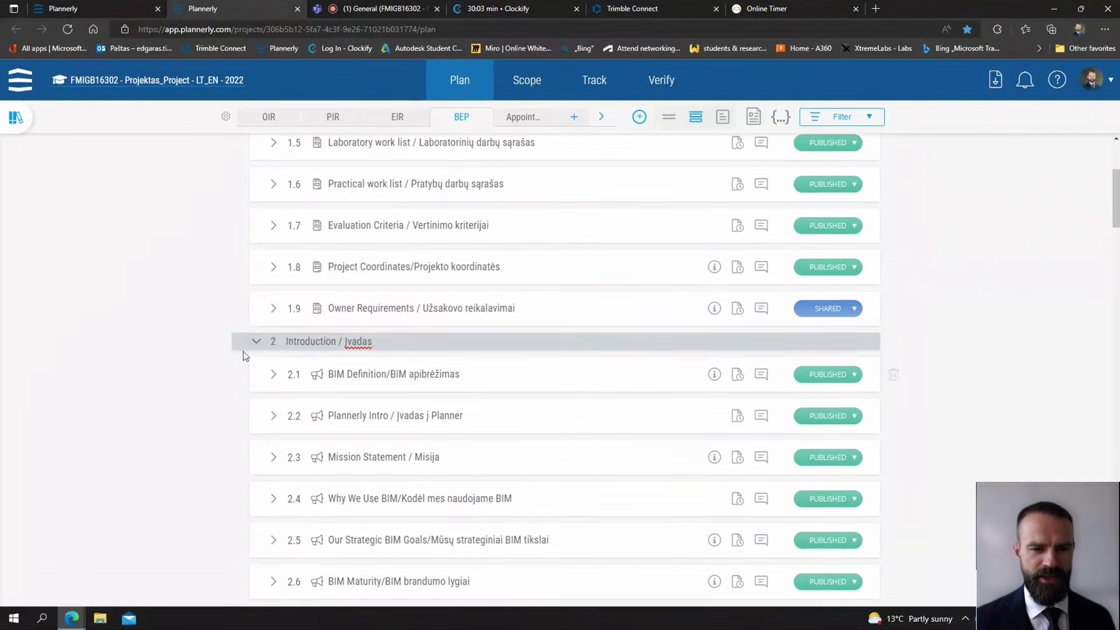
scroll(258, 257, "down", 2)
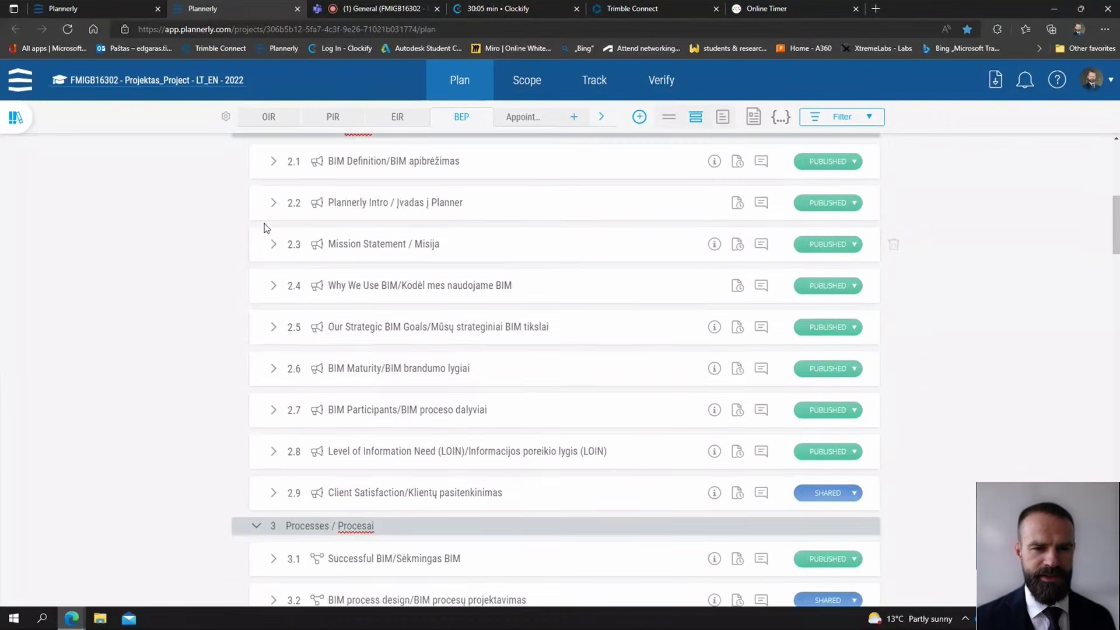
Expand section 2.1 BIM Definition, look through its text and videos, and collapse it
scroll(261, 229, "up", 1)
left_click(273, 234)
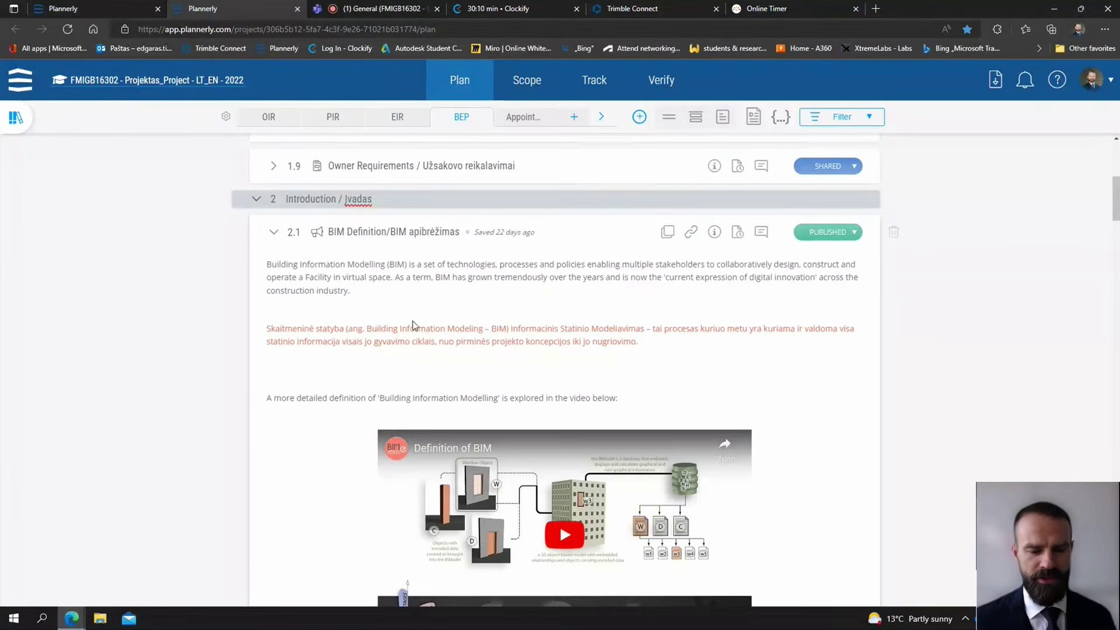
scroll(243, 330, "down", 11)
scroll(255, 335, "up", 7)
scroll(254, 337, "up", 6)
left_click(275, 372)
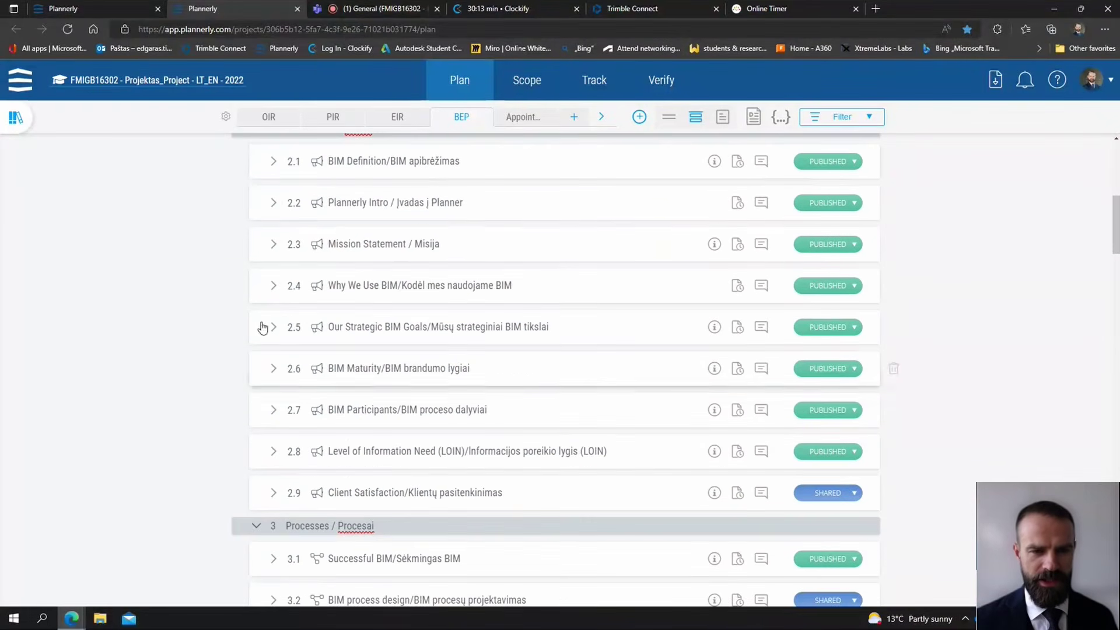
Expand section 2.2 Plannerly Intro, view its introduction video block, and collapse it
left_click(273, 204)
scroll(273, 309, "down", 1)
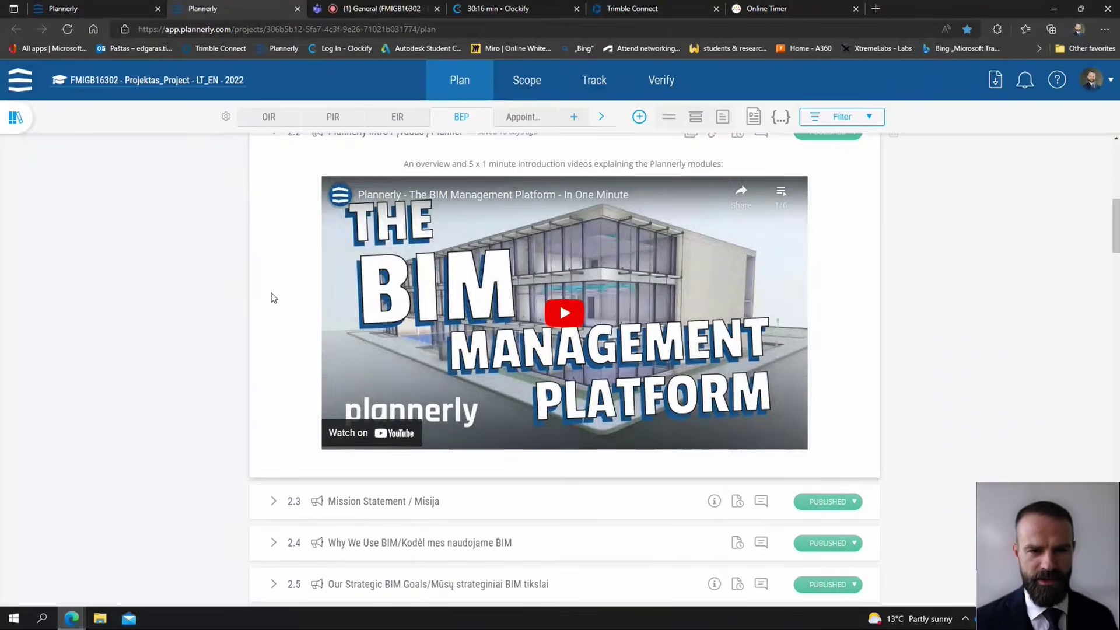
scroll(273, 227, "up", 1)
left_click(274, 202)
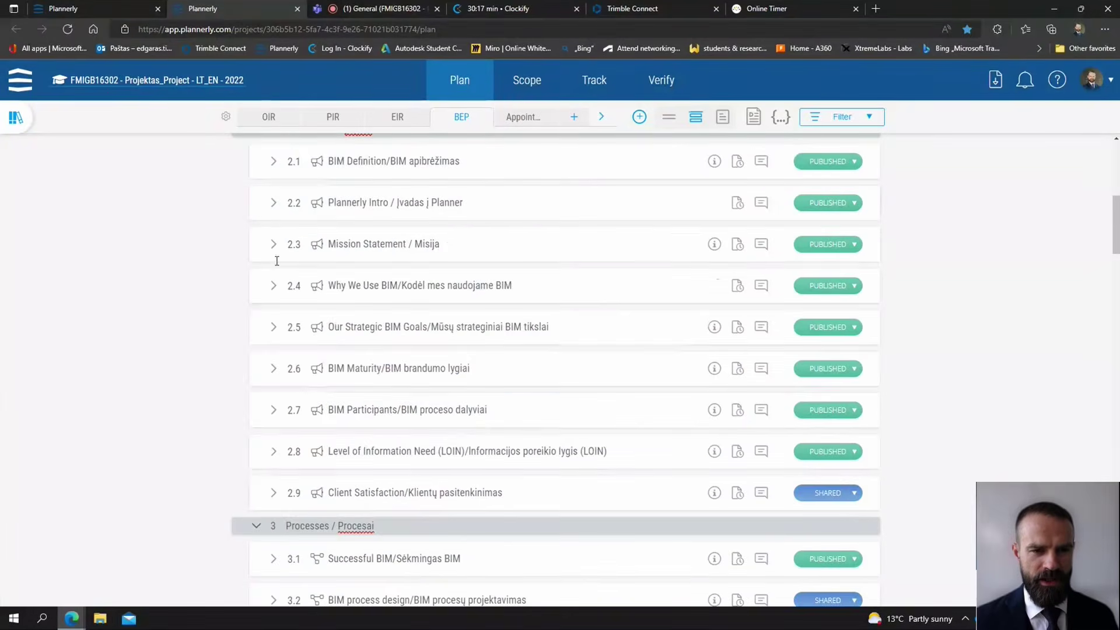
Expand section 2.3 Mission Statement, look through its content, and collapse it
left_click(273, 244)
scroll(288, 352, "down", 6)
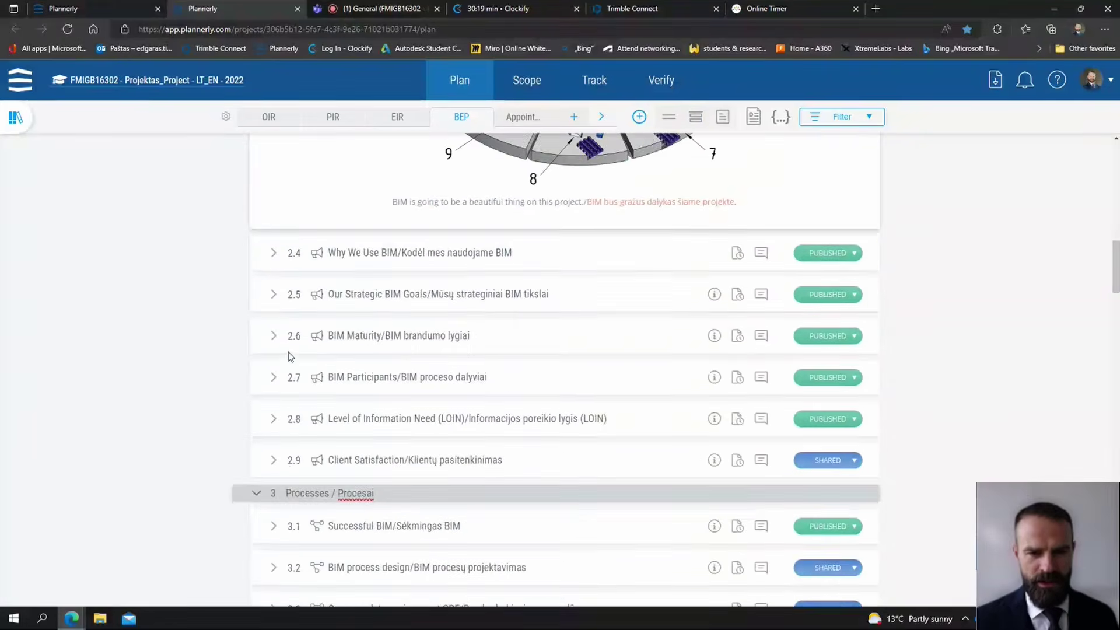
scroll(289, 352, "up", 5)
left_click(272, 244)
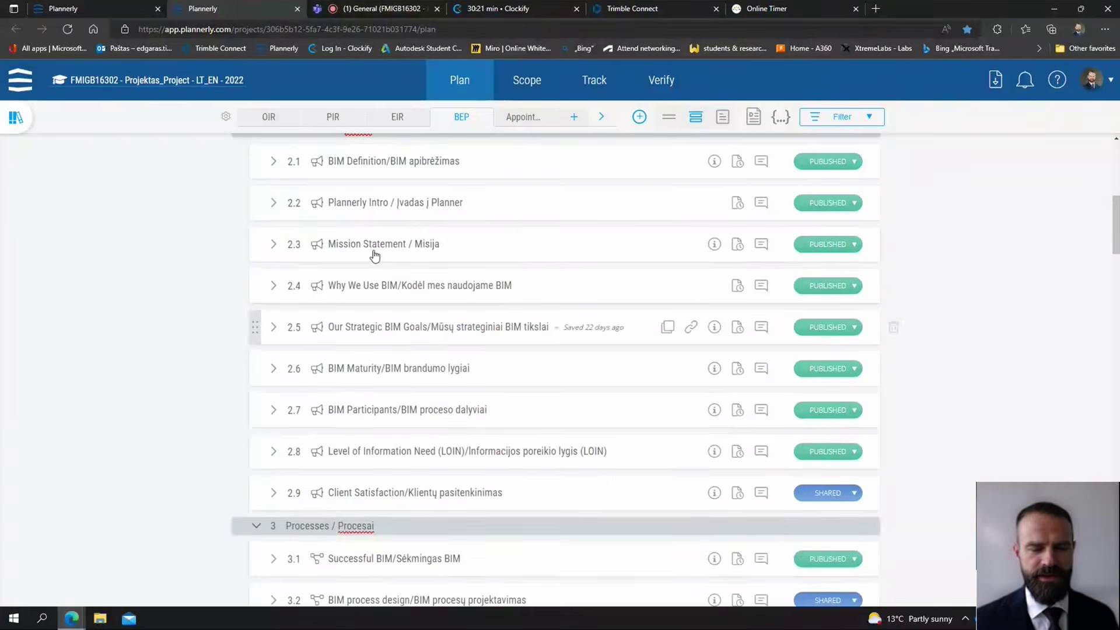
Expand section 2.4 Why We Use BIM, read the English and Lithuanian lists of reasons, and collapse it
left_click(273, 289)
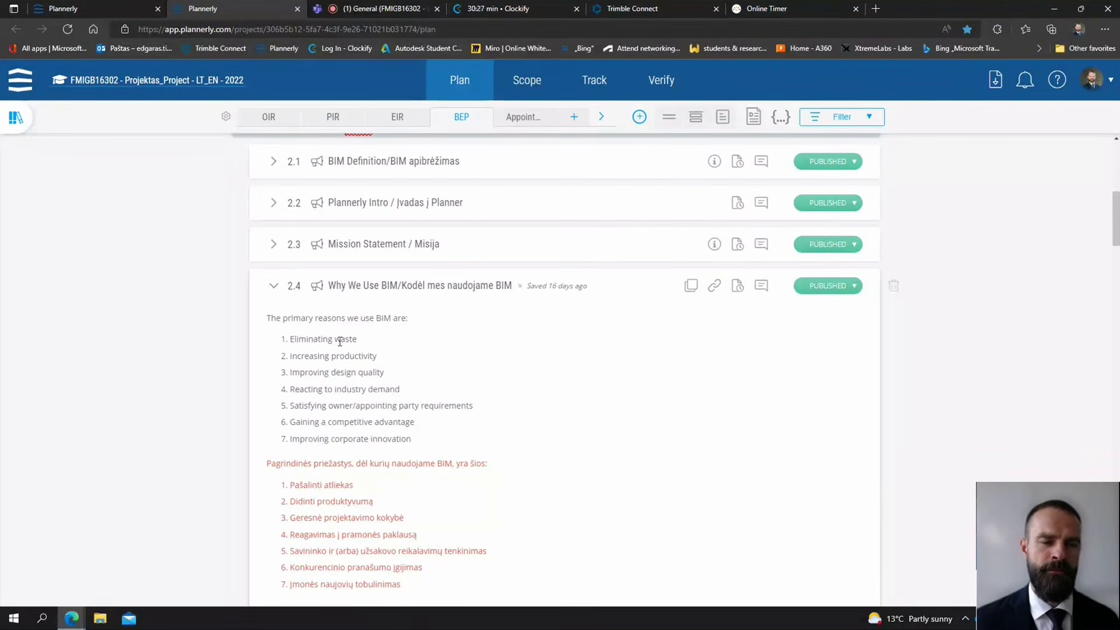
scroll(239, 397, "down", 4)
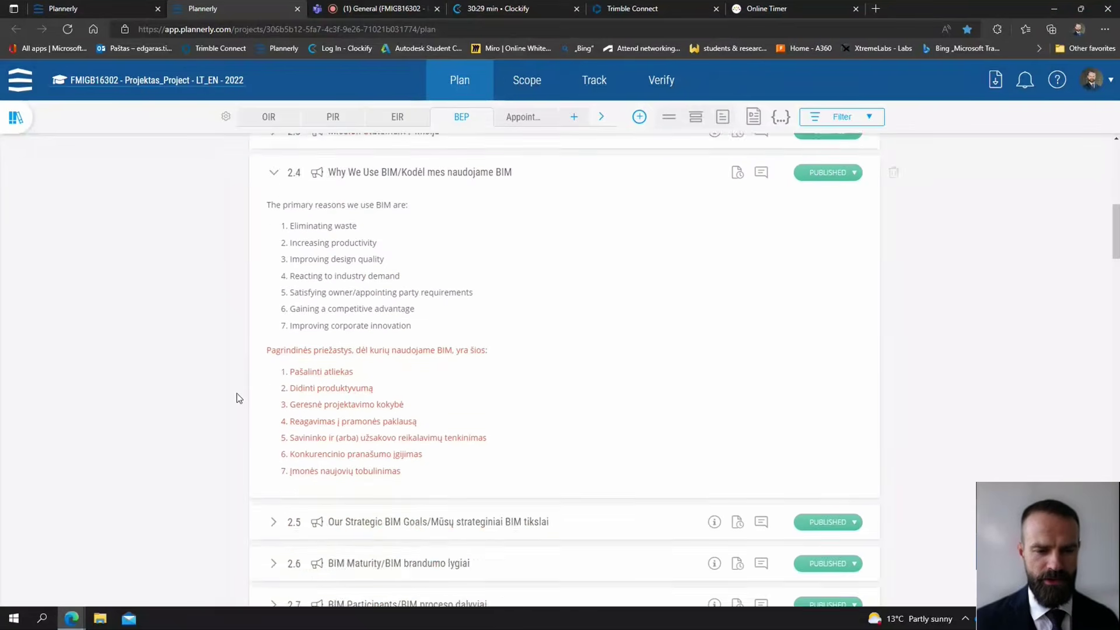
scroll(243, 377, "up", 4)
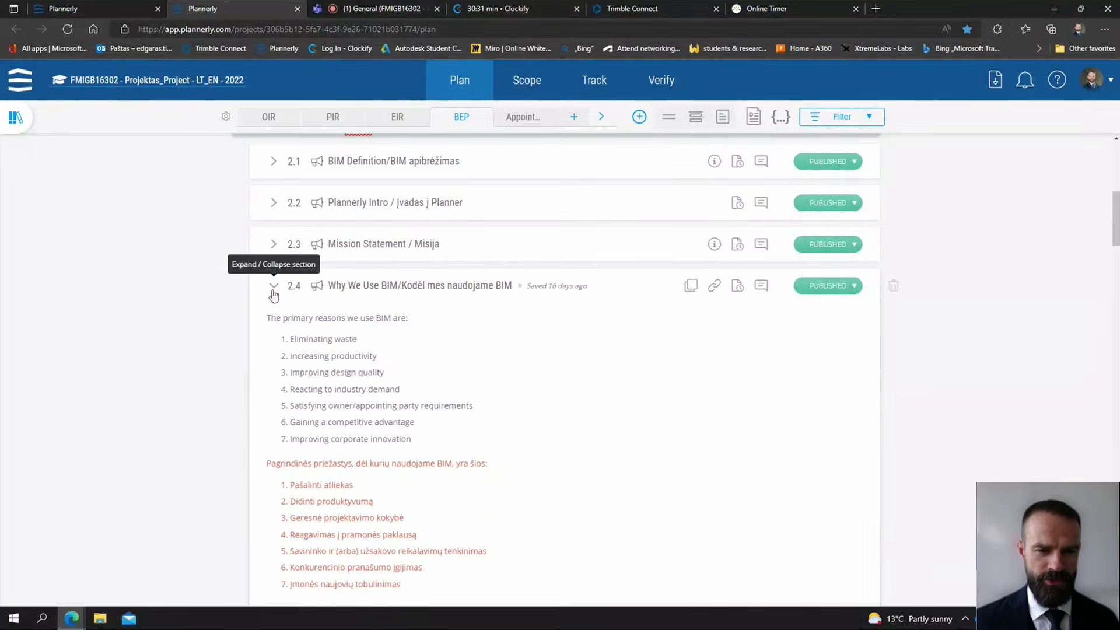
left_click(272, 287)
Expand section 2.5 Our Strategic BIM Goals, look through the goals in both languages, and collapse it
left_click(273, 326)
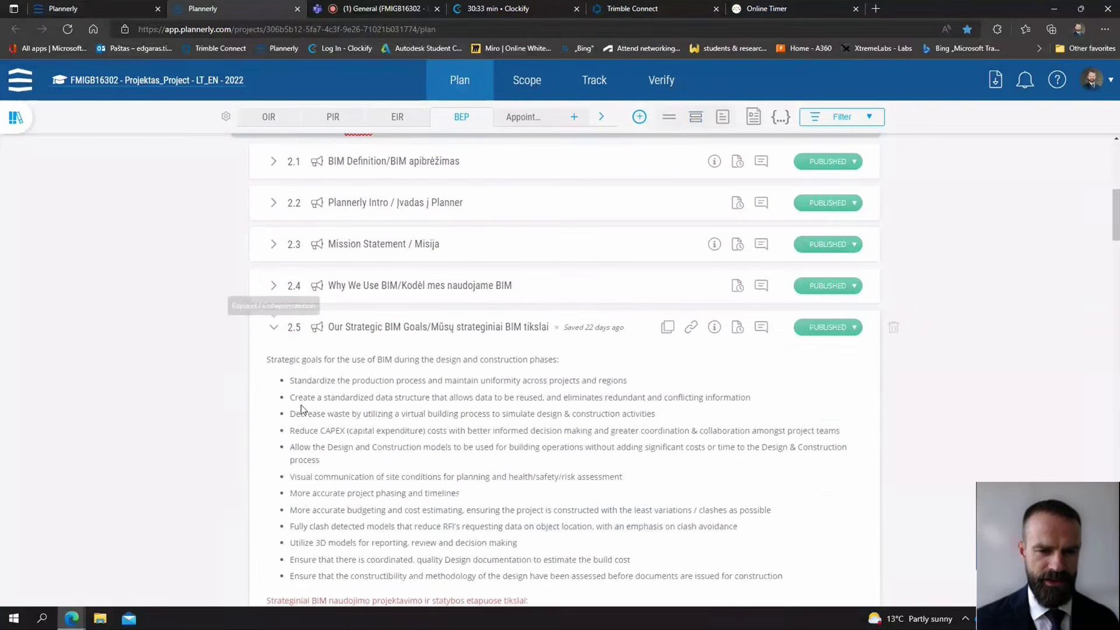
scroll(300, 406, "down", 4)
scroll(292, 408, "down", 5)
scroll(263, 404, "up", 7)
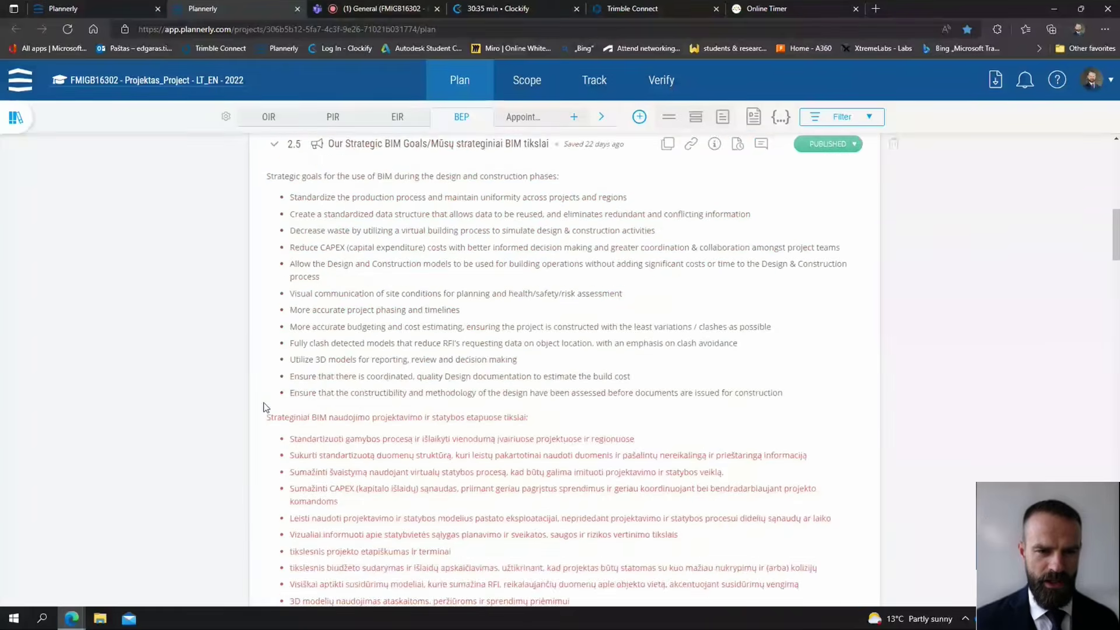
left_click(273, 185)
Expand section 2.8 Level of Information Need (LOIN), look through its tables, illustrations and videos, and collapse it
left_click(272, 309)
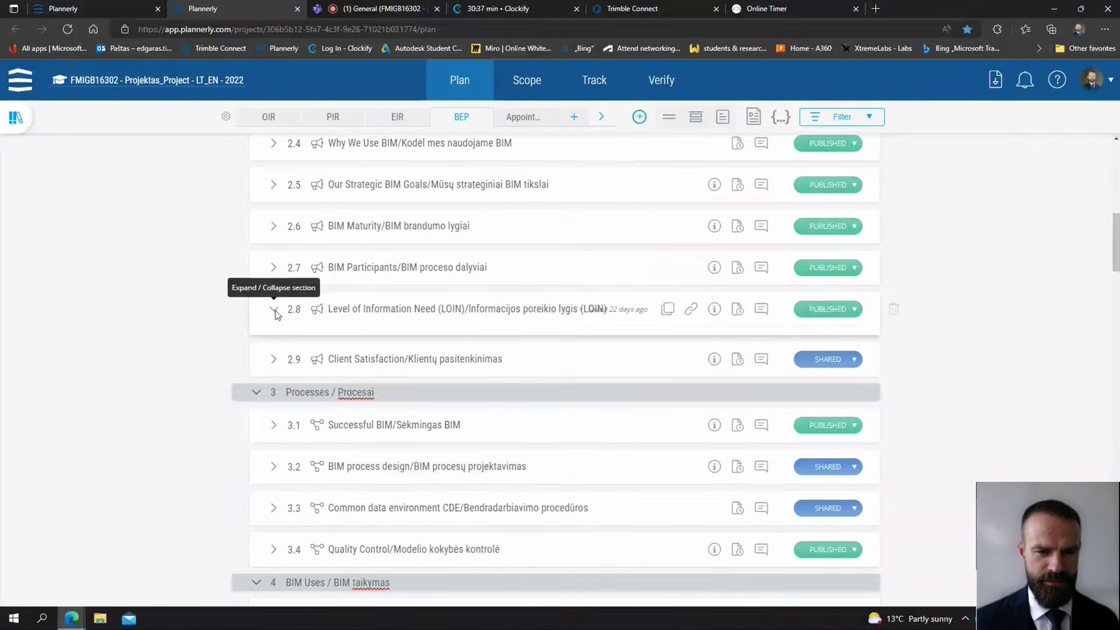
scroll(280, 379, "down", 15)
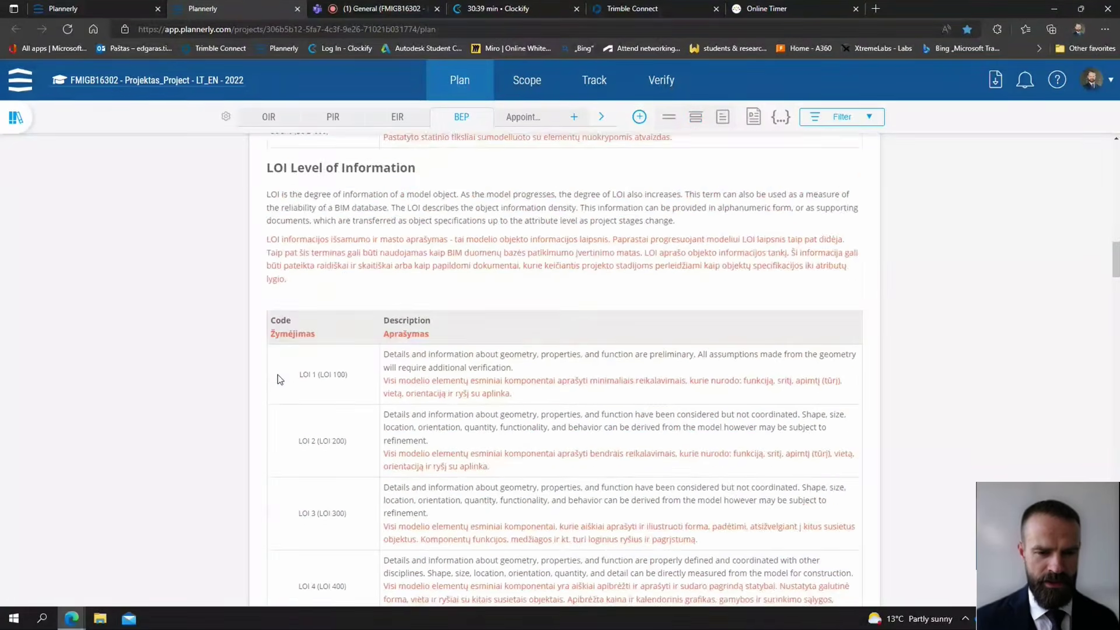
scroll(278, 379, "down", 15)
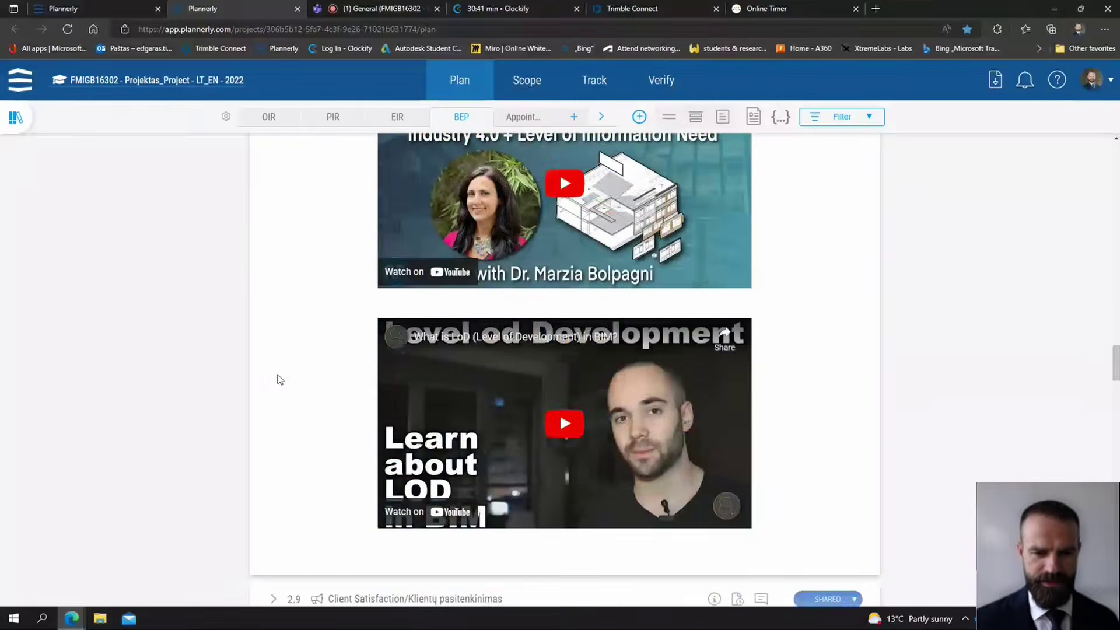
scroll(278, 379, "up", 12)
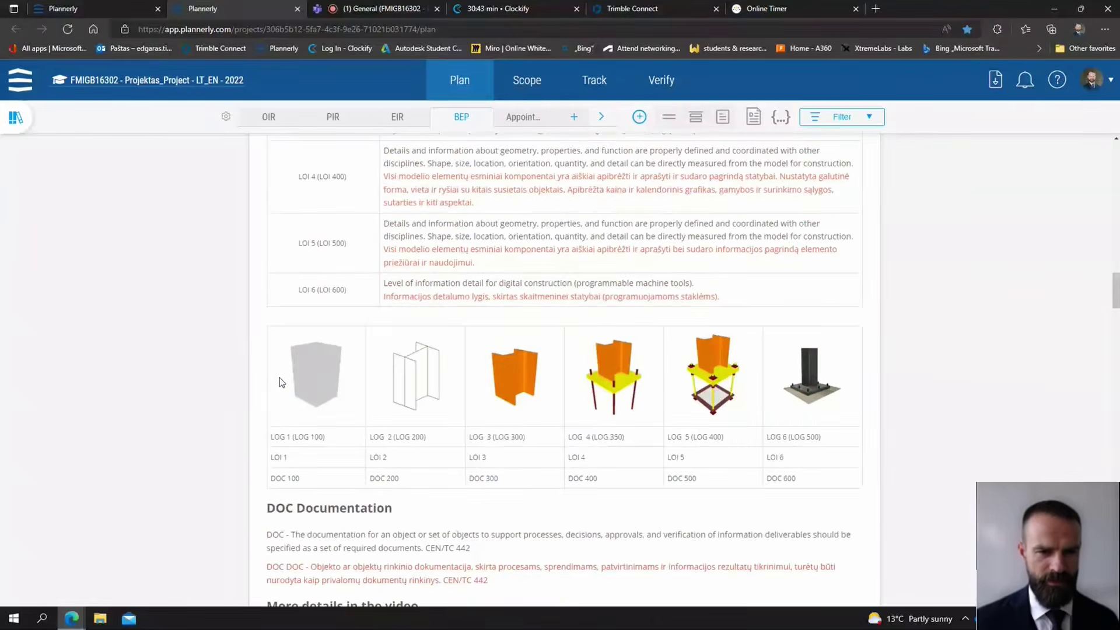
scroll(280, 379, "up", 10)
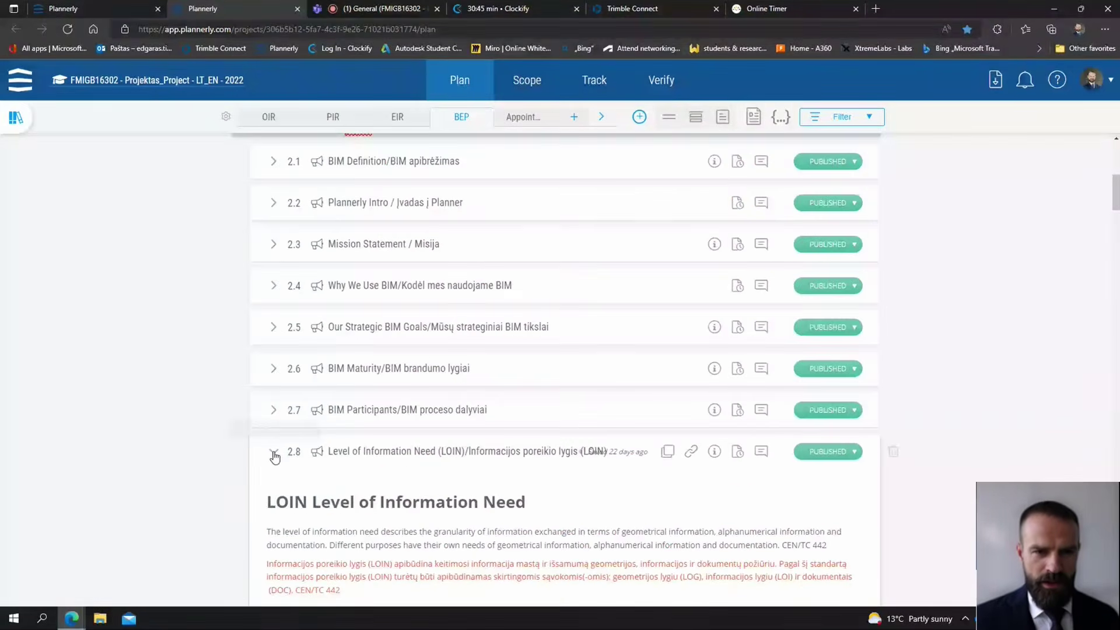
left_click(273, 450)
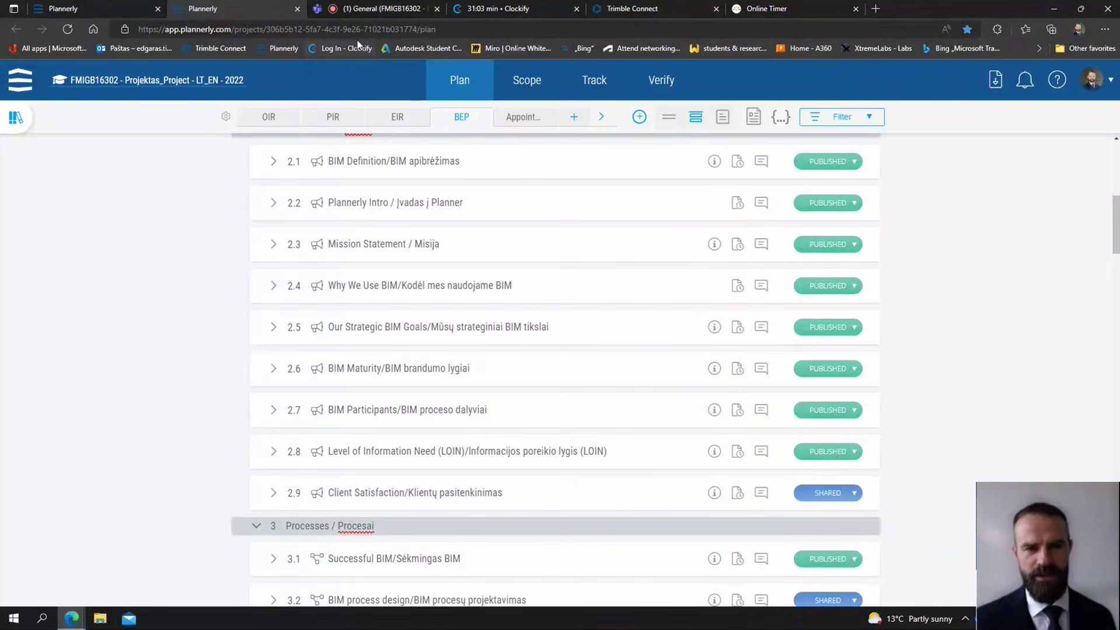
Return to the Brief introduction to the course task and review its checklist, attachments and activity log
left_click(107, 11)
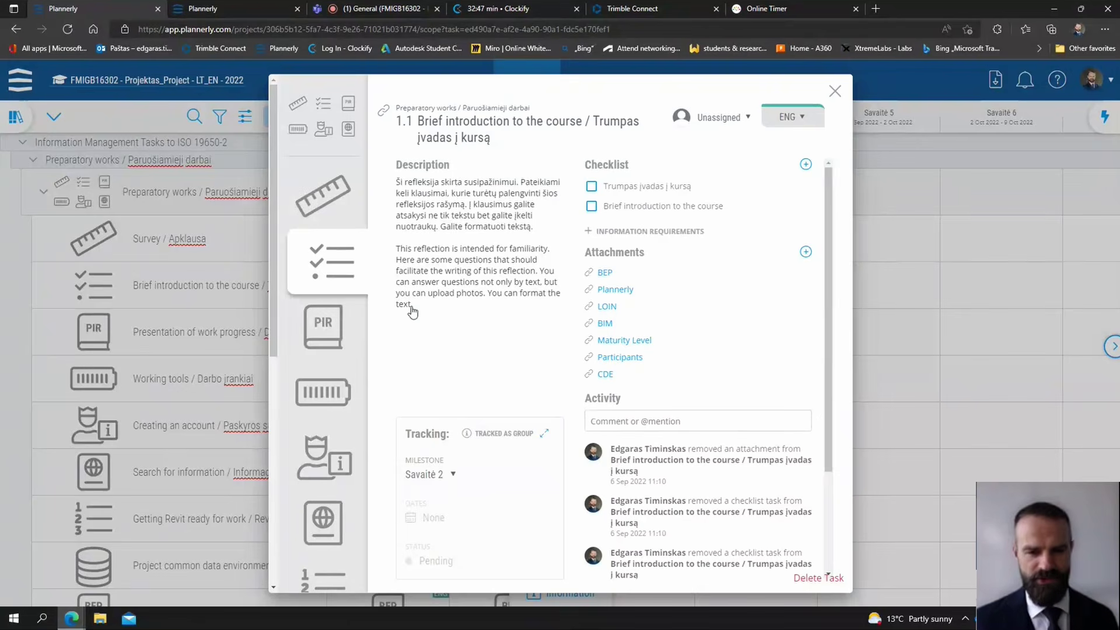
scroll(707, 406, "down", 3)
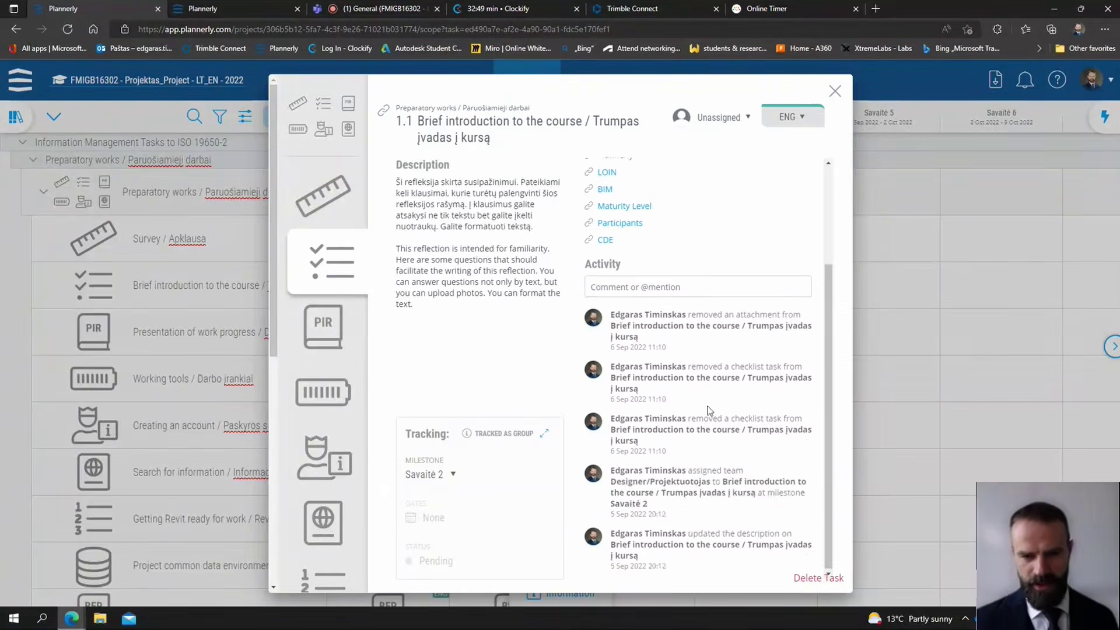
scroll(700, 402, "up", 2)
scroll(696, 398, "up", 1)
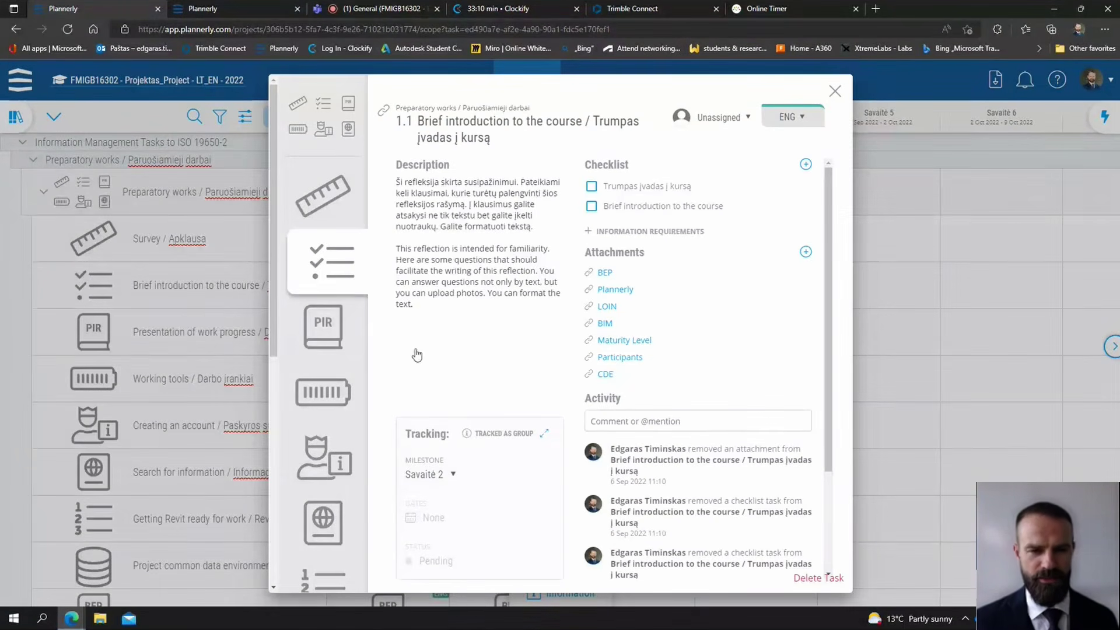
Open the Evaluation / Vertinimas attachment of the Presentation of work progress task and highlight the full-time studies grading formula with its legend
left_click(329, 339)
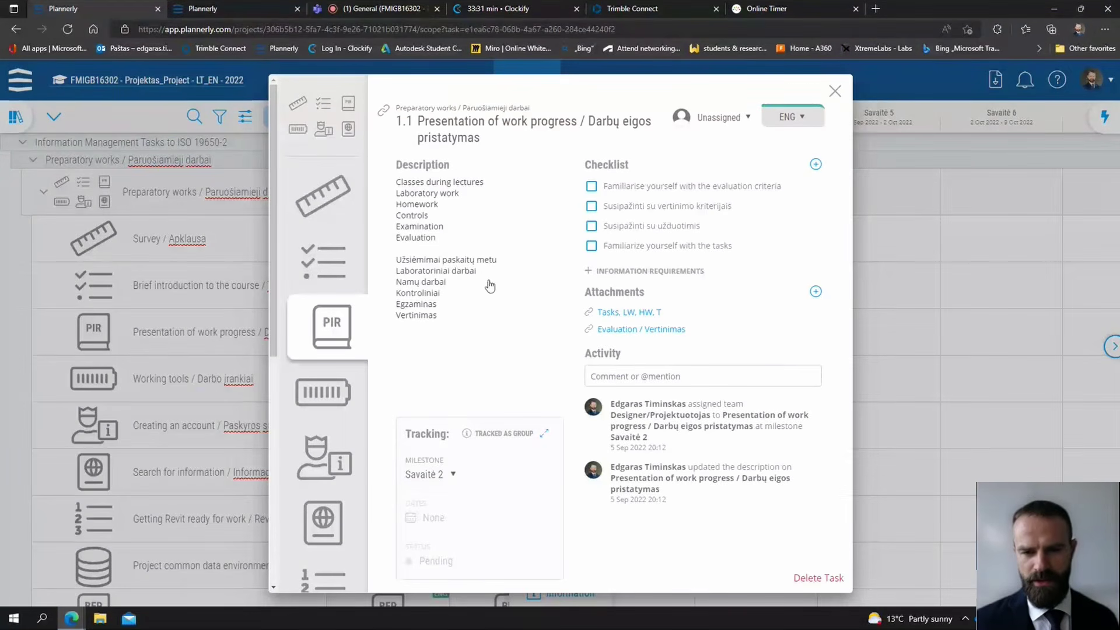
left_click(639, 330)
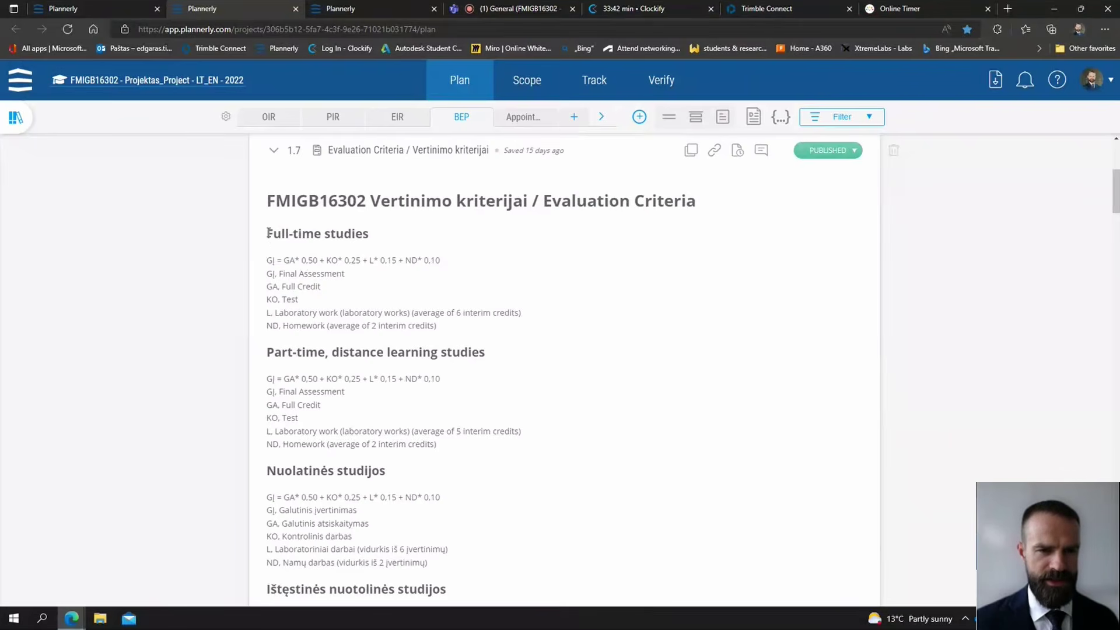
left_click_drag(268, 231, 344, 320)
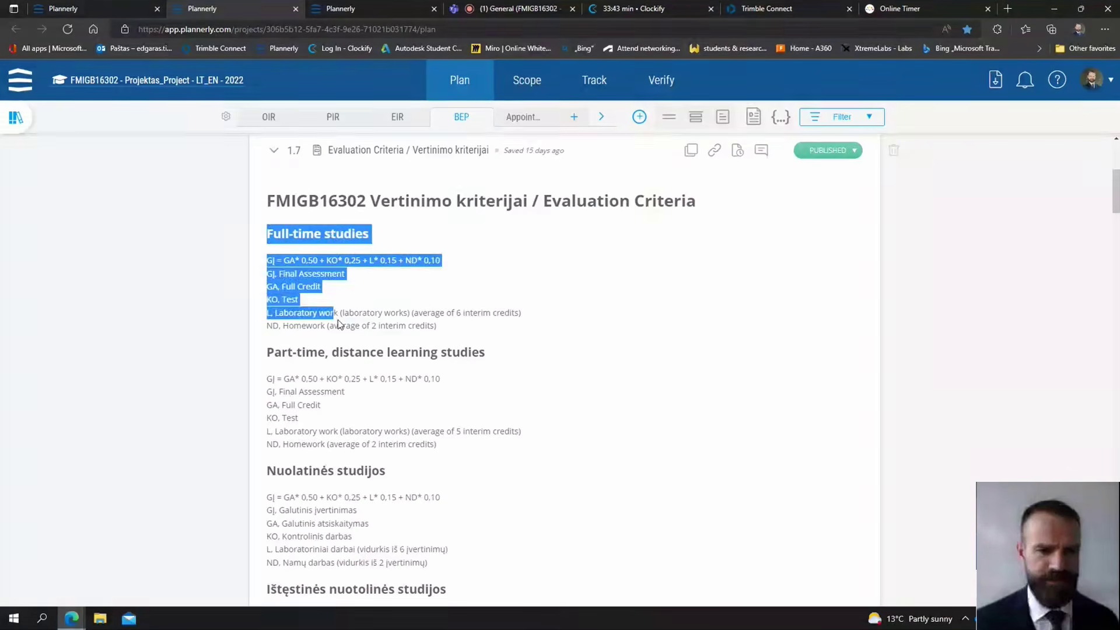
left_click(398, 312)
left_click_drag(268, 260, 500, 327)
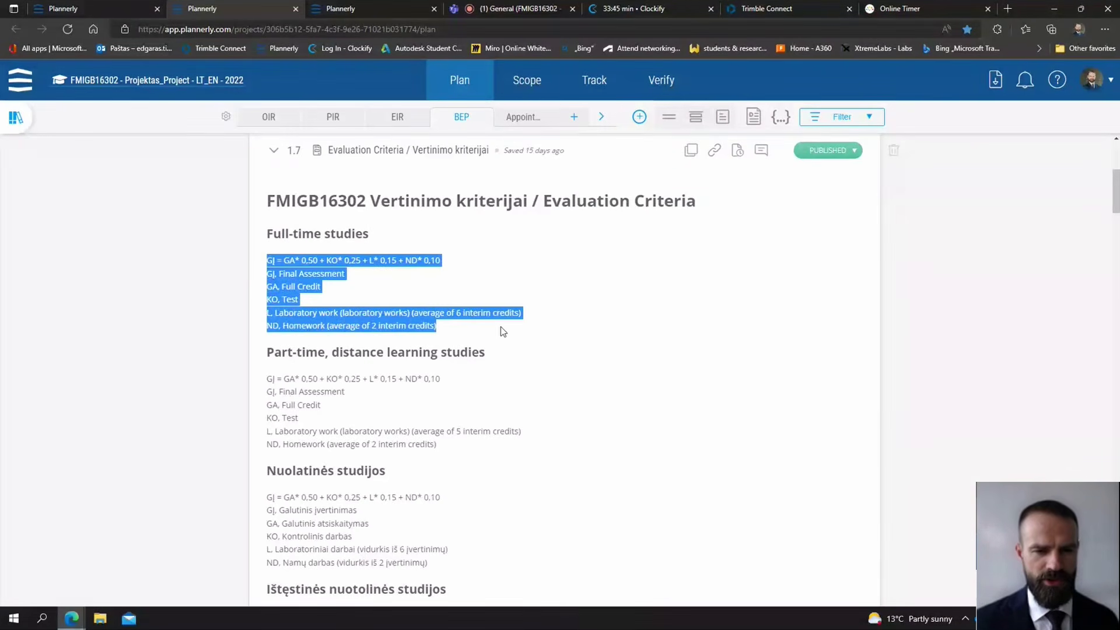
Look through the evaluation criteria for all study forms in section 1.7, then highlight part of the full-time grading formula
scroll(384, 304, "down", 1)
scroll(384, 303, "down", 4)
scroll(385, 373, "up", 7)
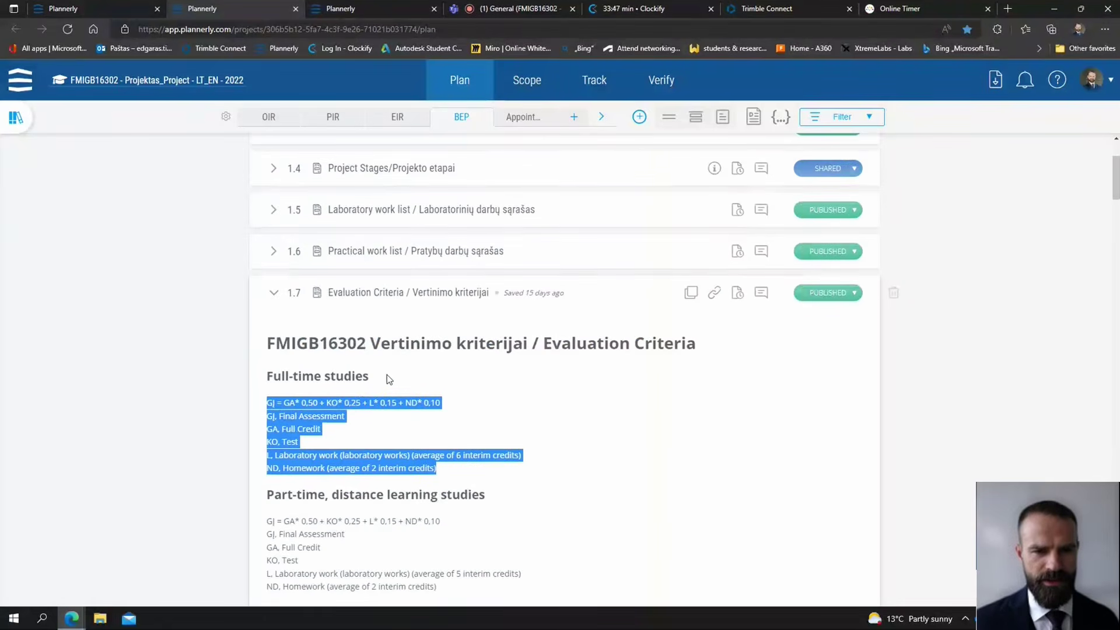
scroll(383, 391, "up", 2)
scroll(401, 490, "down", 15)
scroll(460, 449, "down", 5)
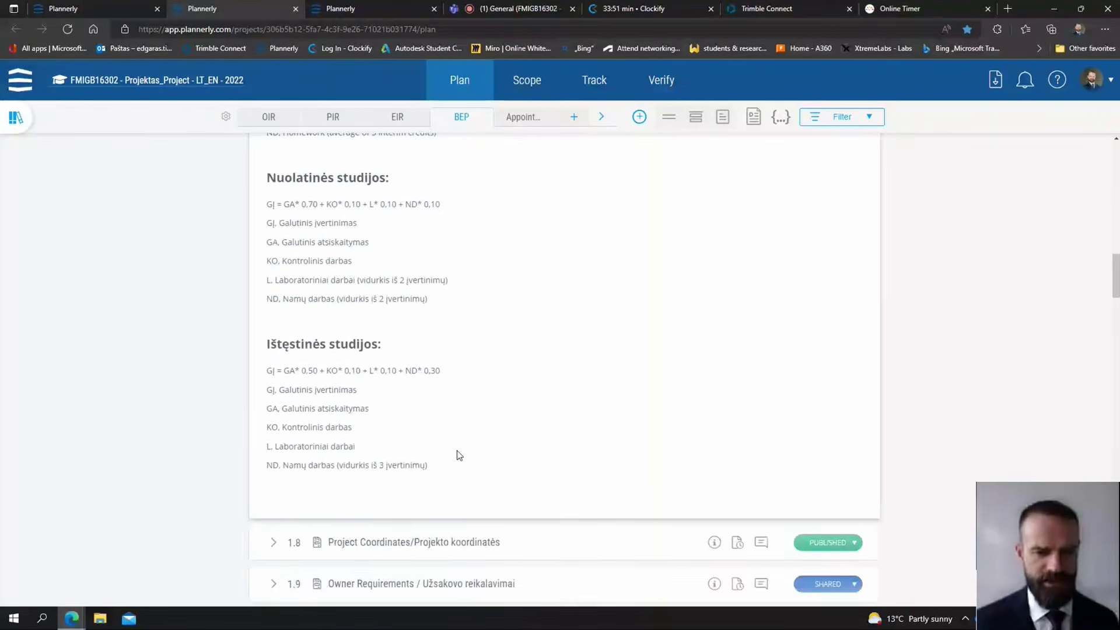
scroll(457, 450, "up", 1)
scroll(457, 450, "up", 15)
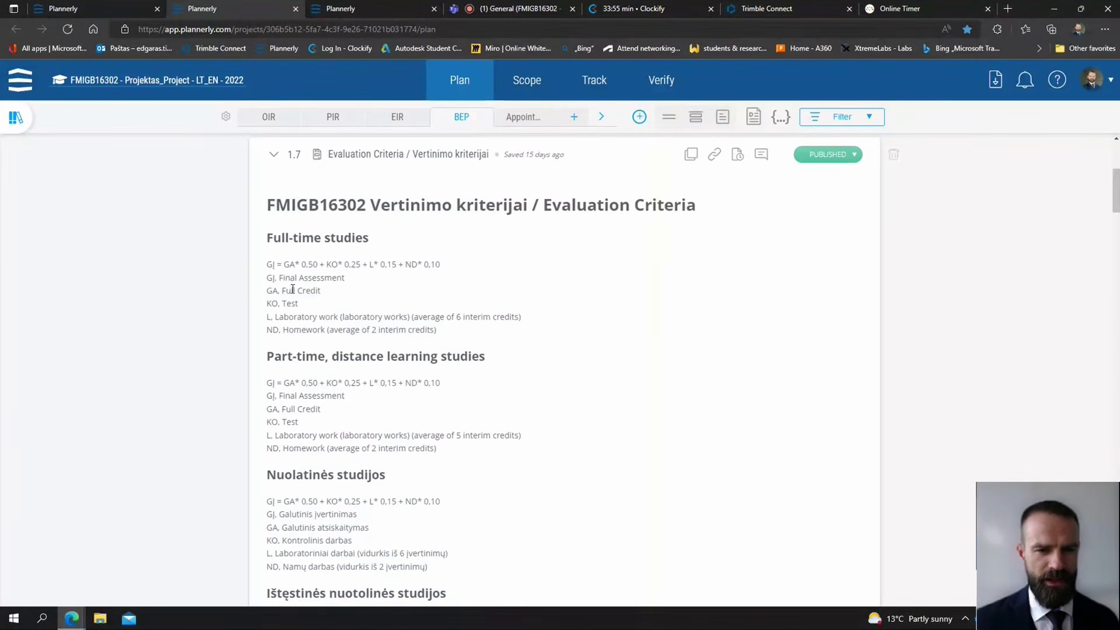
left_click_drag(369, 264, 418, 264)
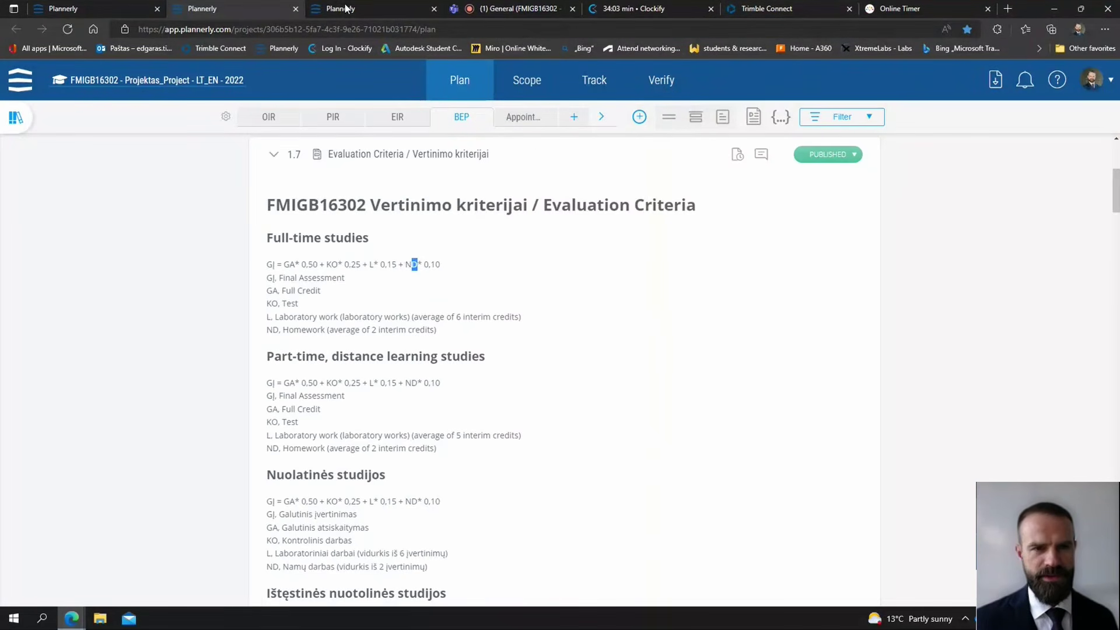
Switch to Microsoft Teams, duplicate its browser tab, and open the Template EN team in the copy
left_click(516, 11)
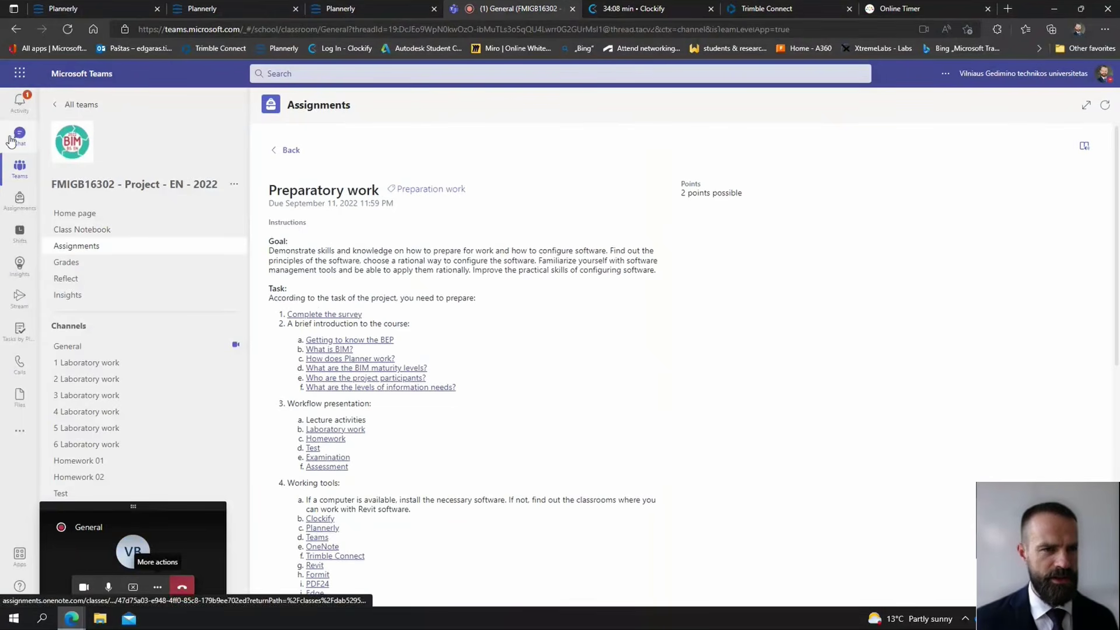
right_click(536, 15)
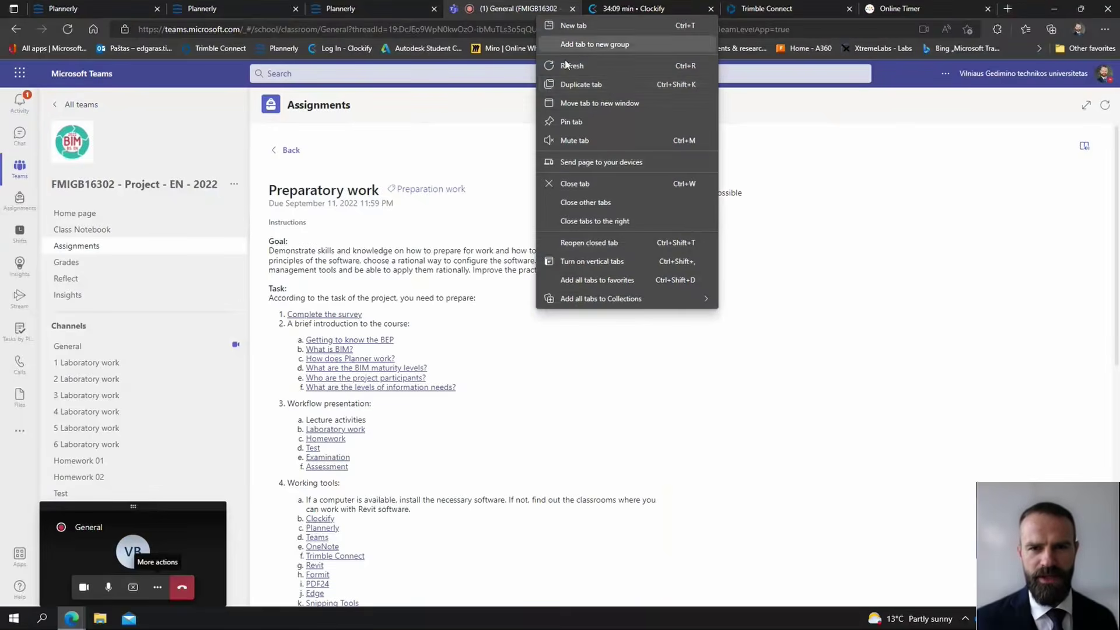
left_click(602, 84)
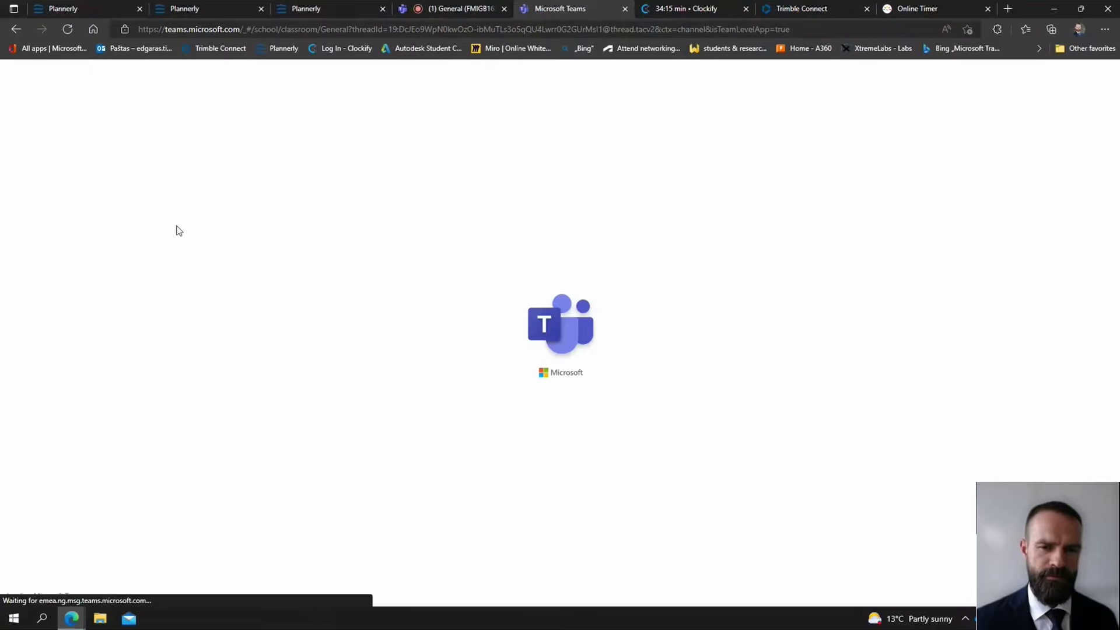
left_click(74, 106)
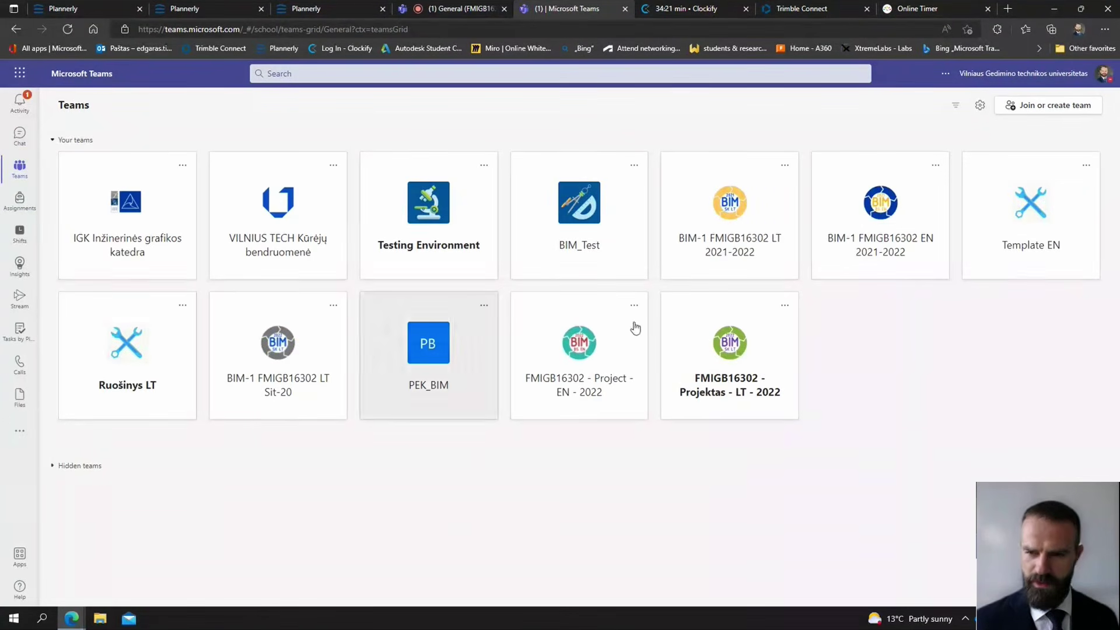
left_click(1030, 227)
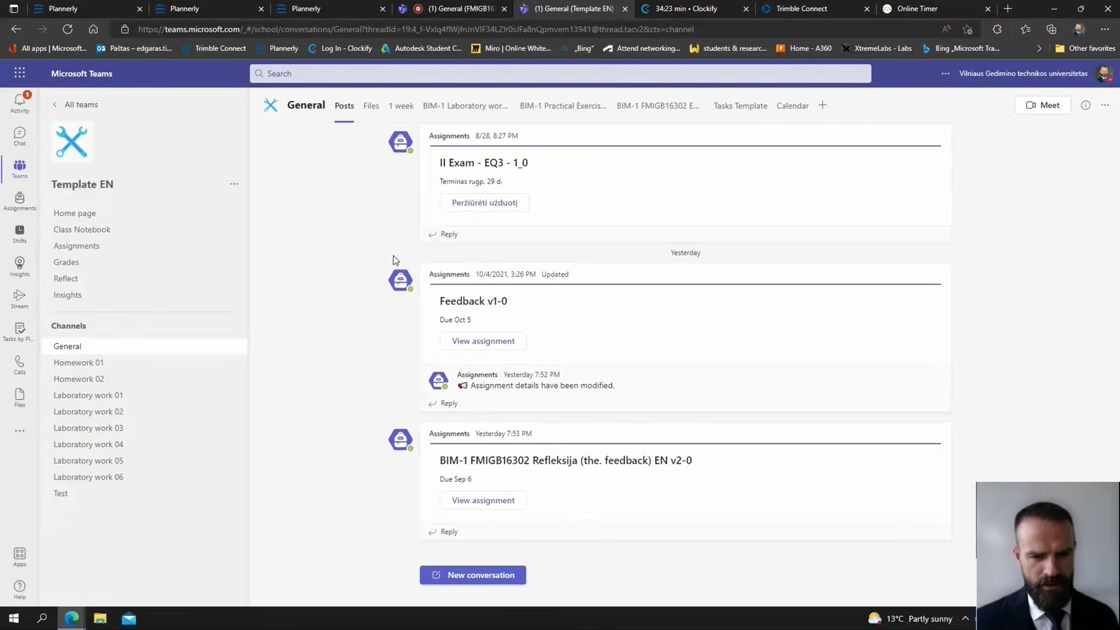
Open the LW1 - Plannerly assignment of the Template EN team and look through its instructions and attached files
left_click(80, 250)
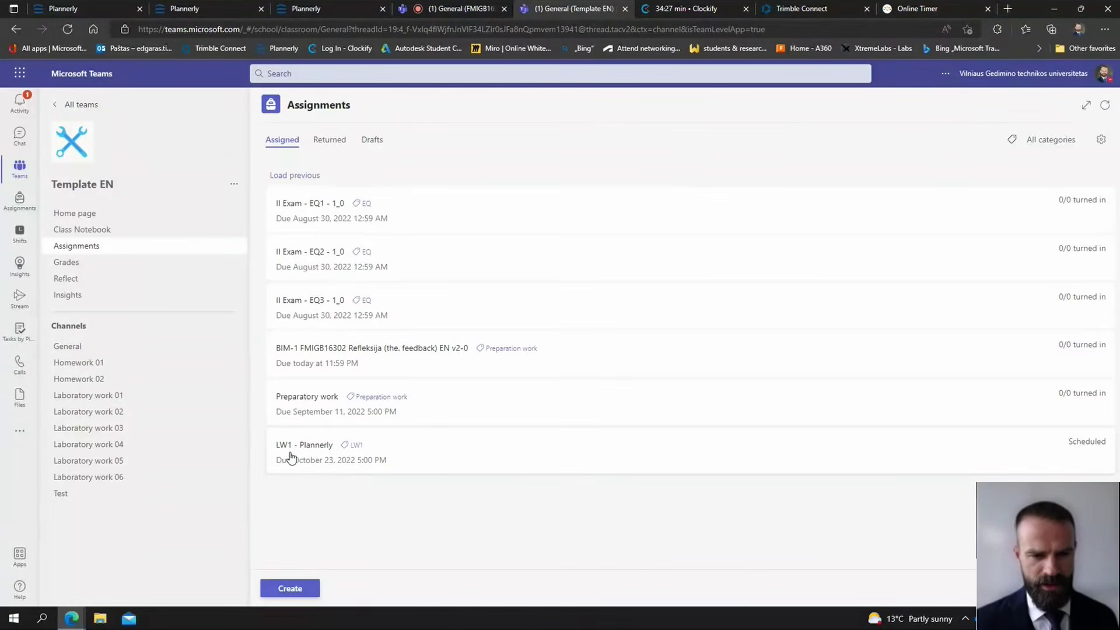
left_click(321, 454)
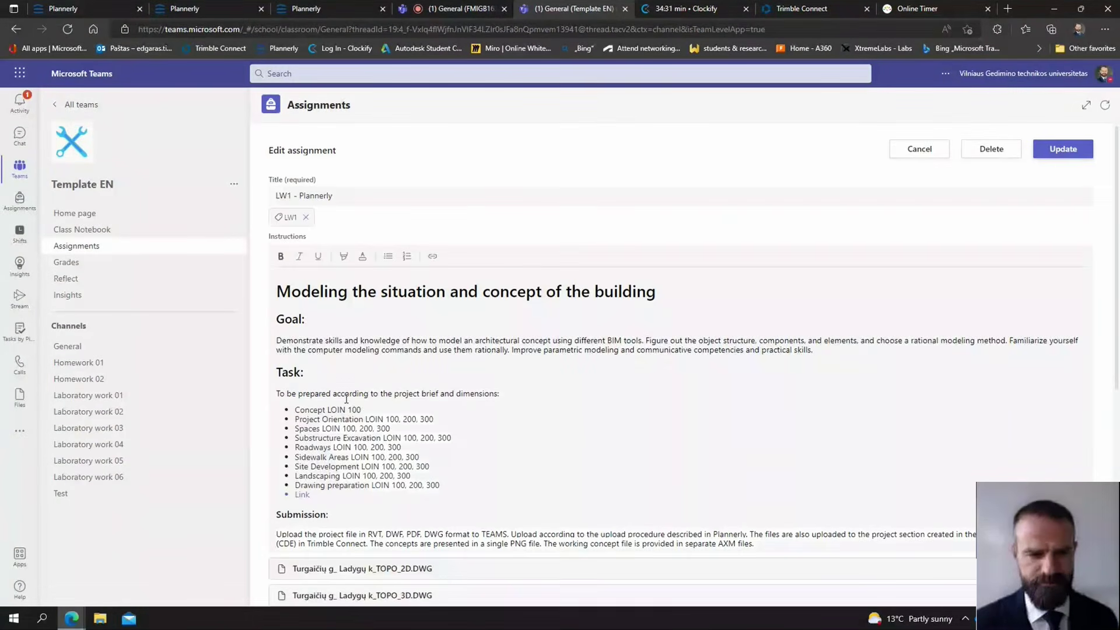
scroll(318, 278, "down", 3)
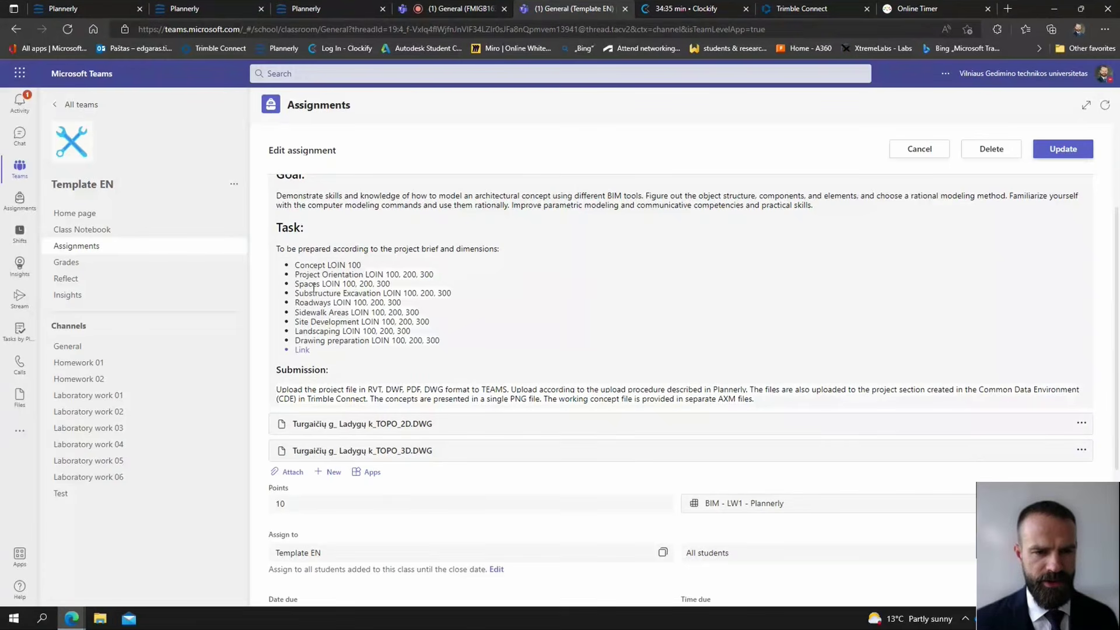
Open the BIM - LW1 - Plannerly rubric of the assignment and examine its grading criteria and weights
left_click(784, 505)
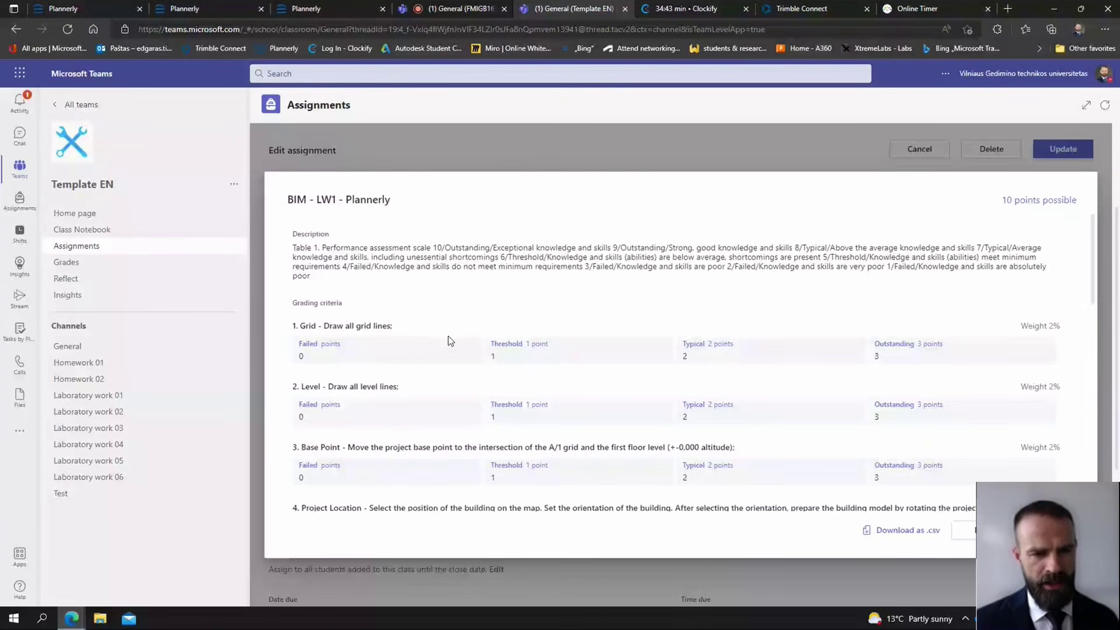
scroll(429, 338, "down", 2)
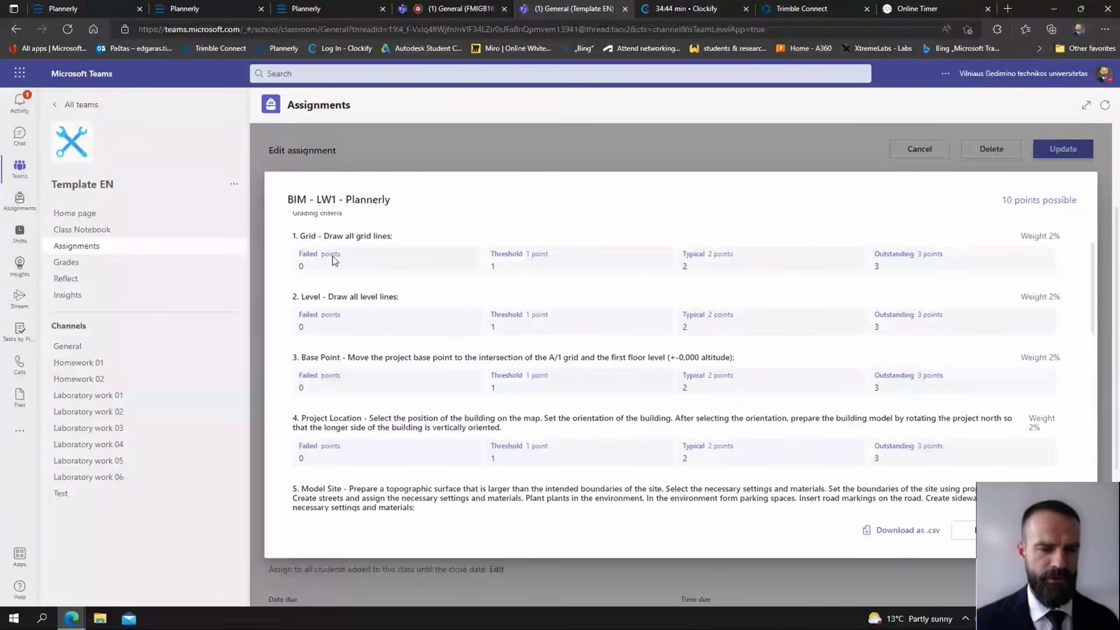
double_click(309, 235)
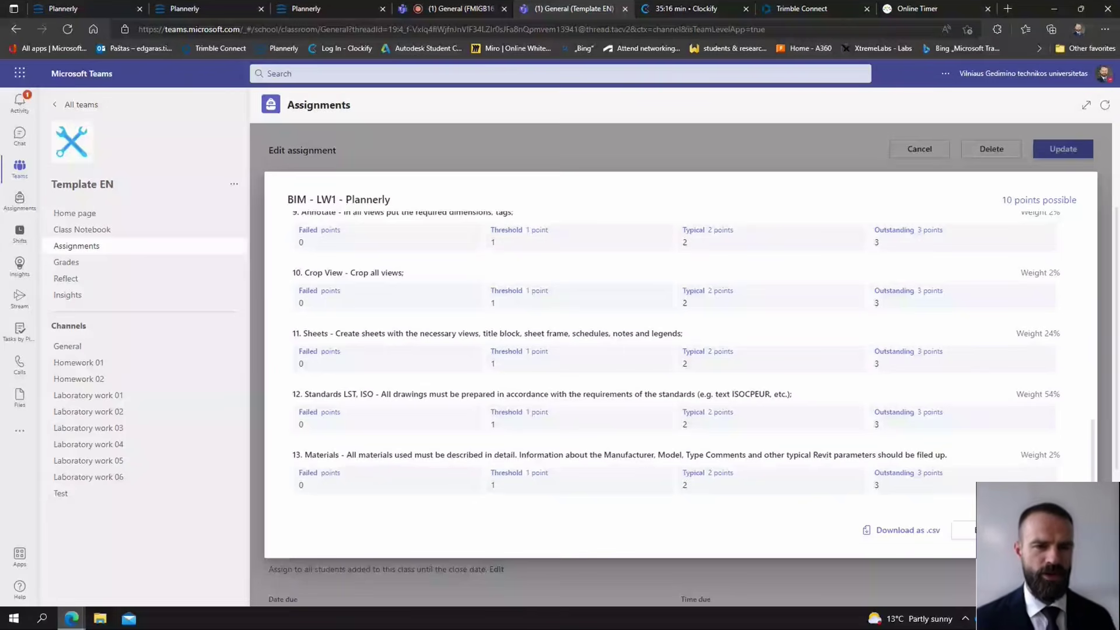
Close the assignment rubric and highlight the Plannerly row of the Main tools table in Plannerly's BEP section 5.2
key("Escape")
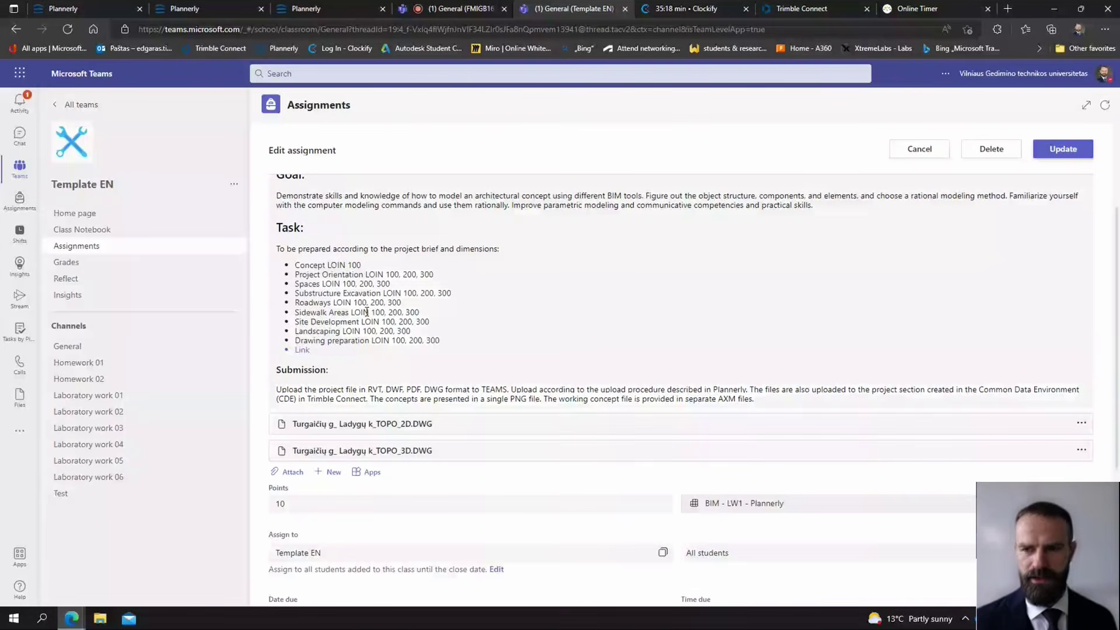
scroll(359, 312, "up", 3)
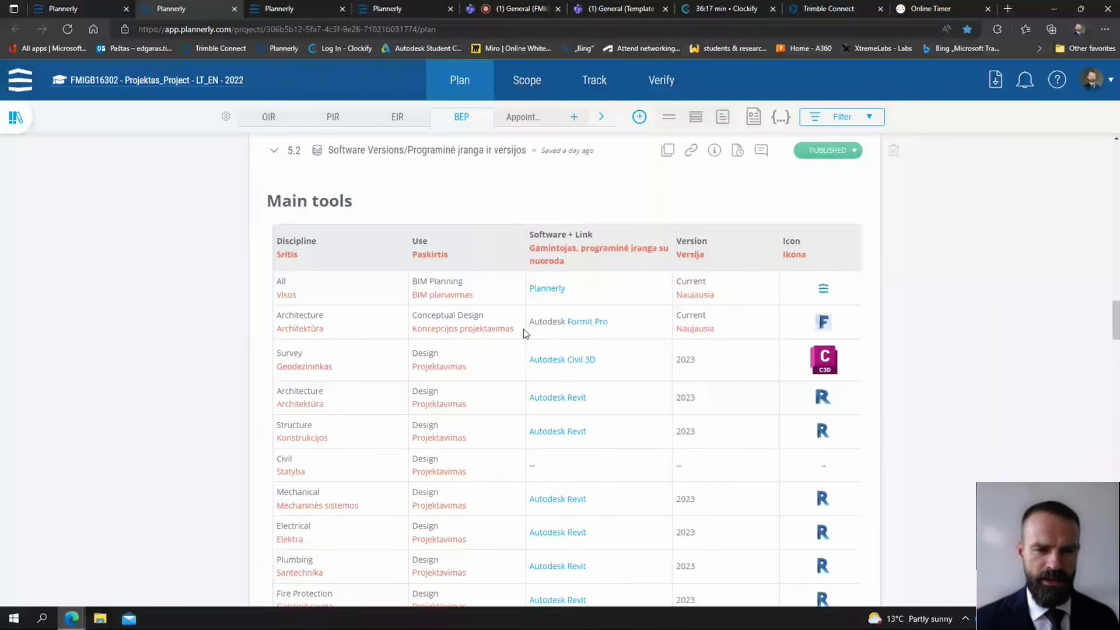
triple_click(352, 292)
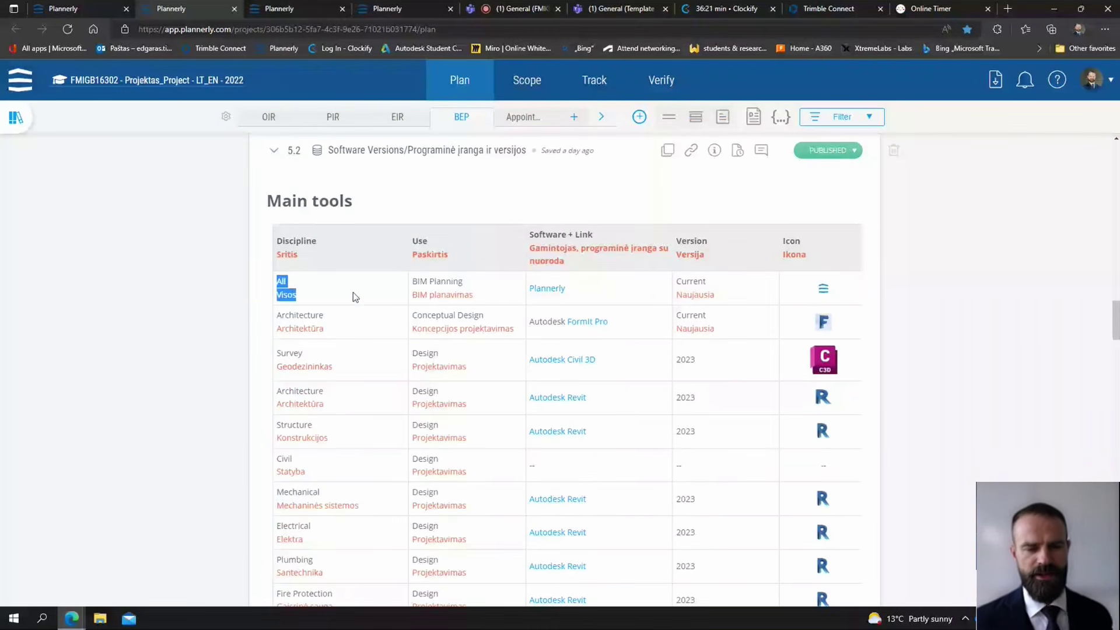
left_click_drag(356, 290, 849, 289)
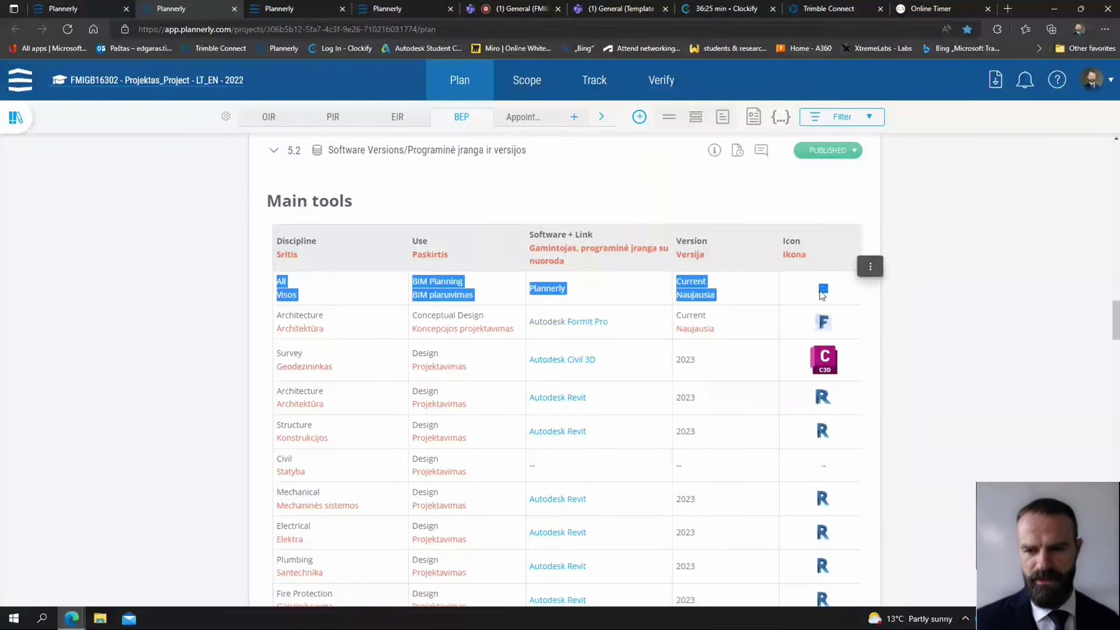
left_click(854, 298)
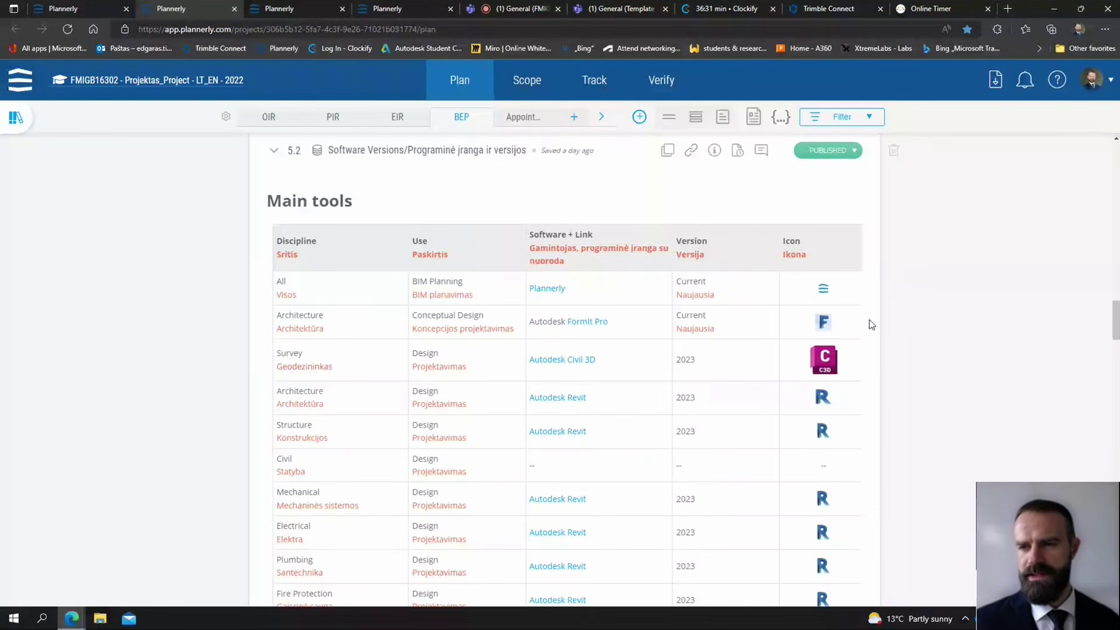
Open the Plannerly profile details, then search the web for vilniustech in a new tab and open the VILNIUS TECH website
left_click(1091, 80)
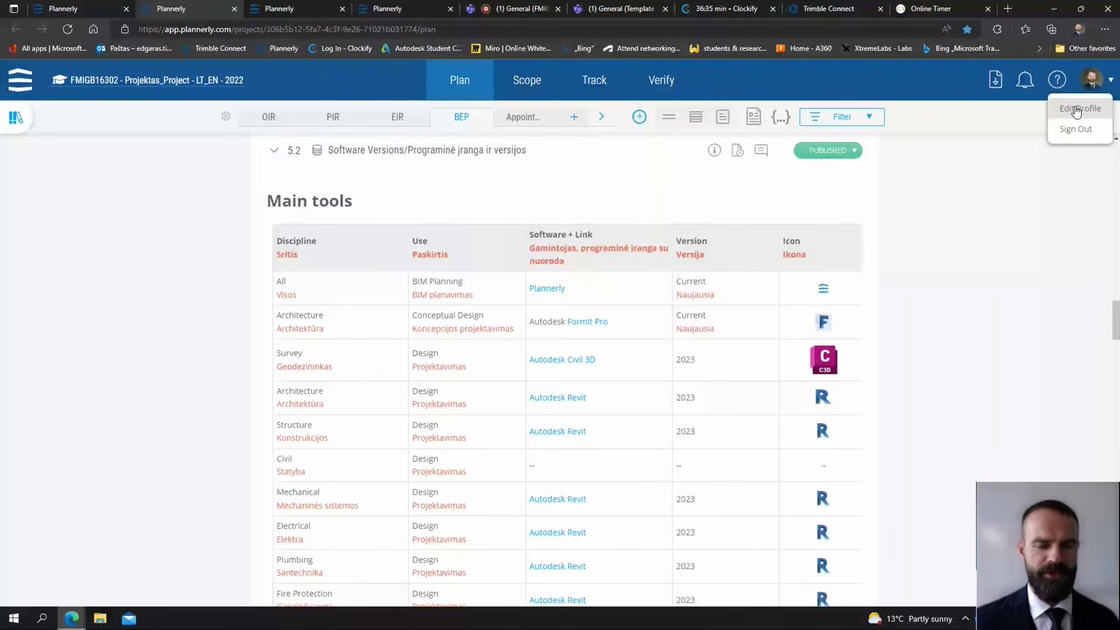
left_click(1076, 109)
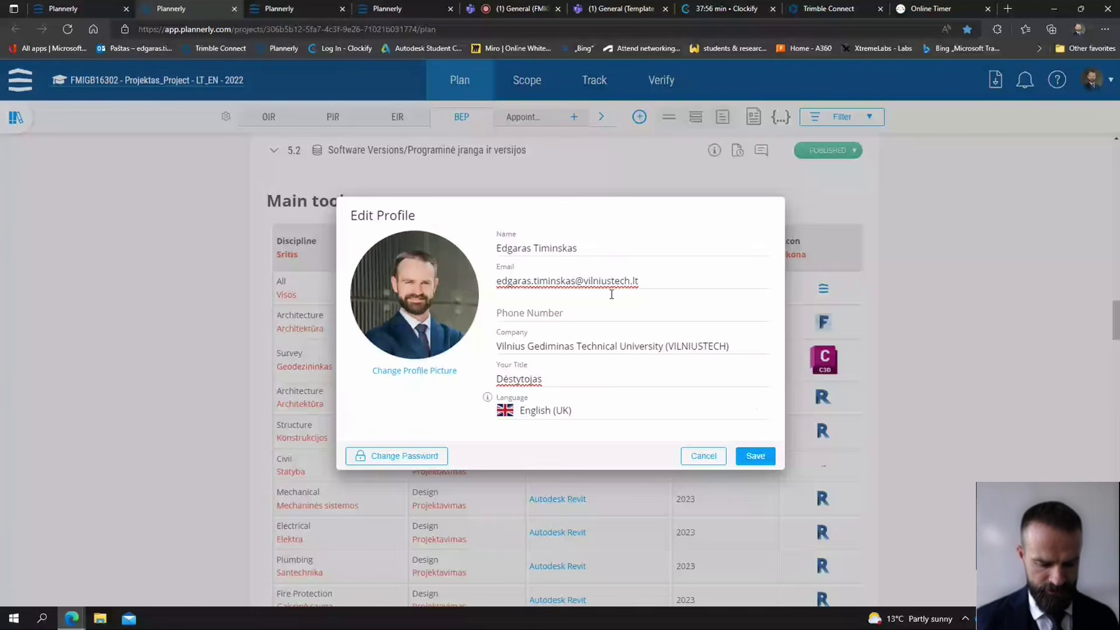
key("ctrl+t")
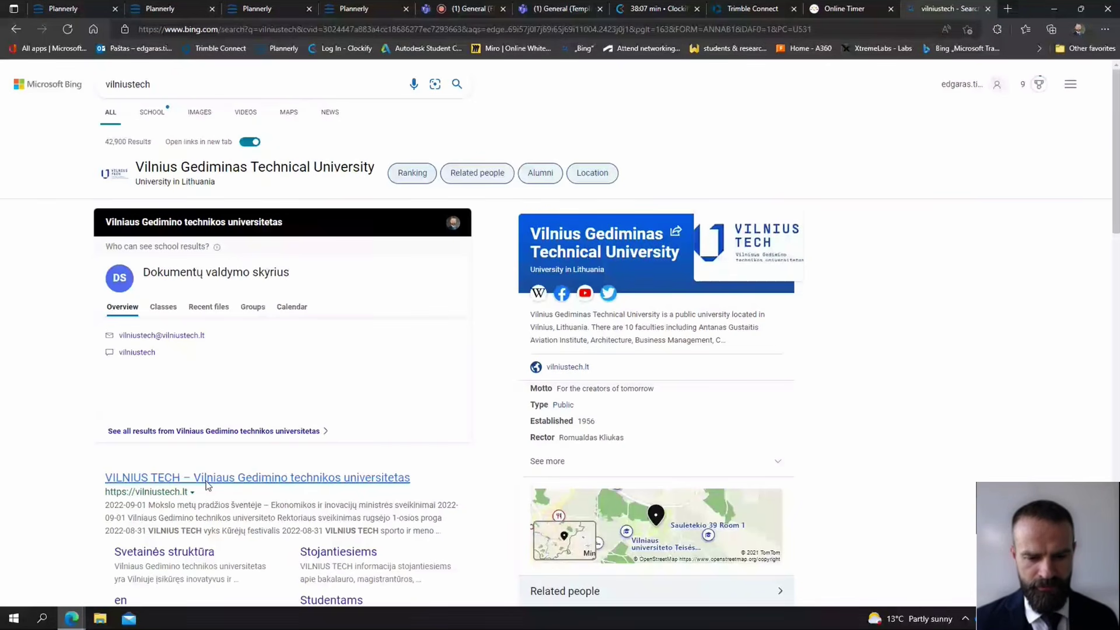
left_click(205, 478)
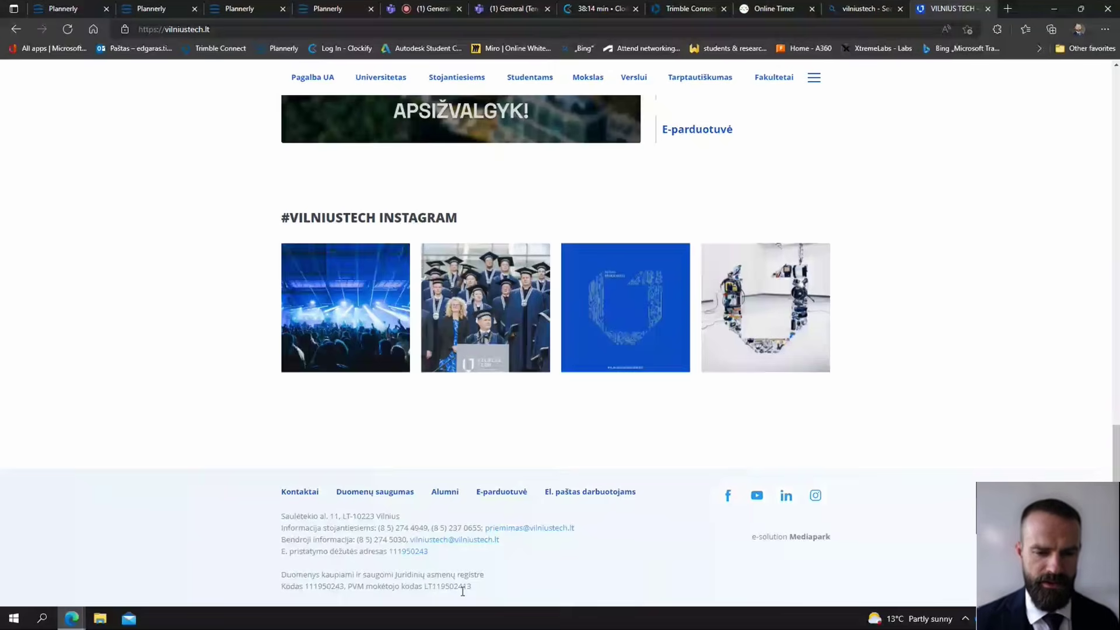
Highlight the footer contact details on the Lithuanian and English versions of the VILNIUS TECH homepage, then close the site
triple_click(462, 592)
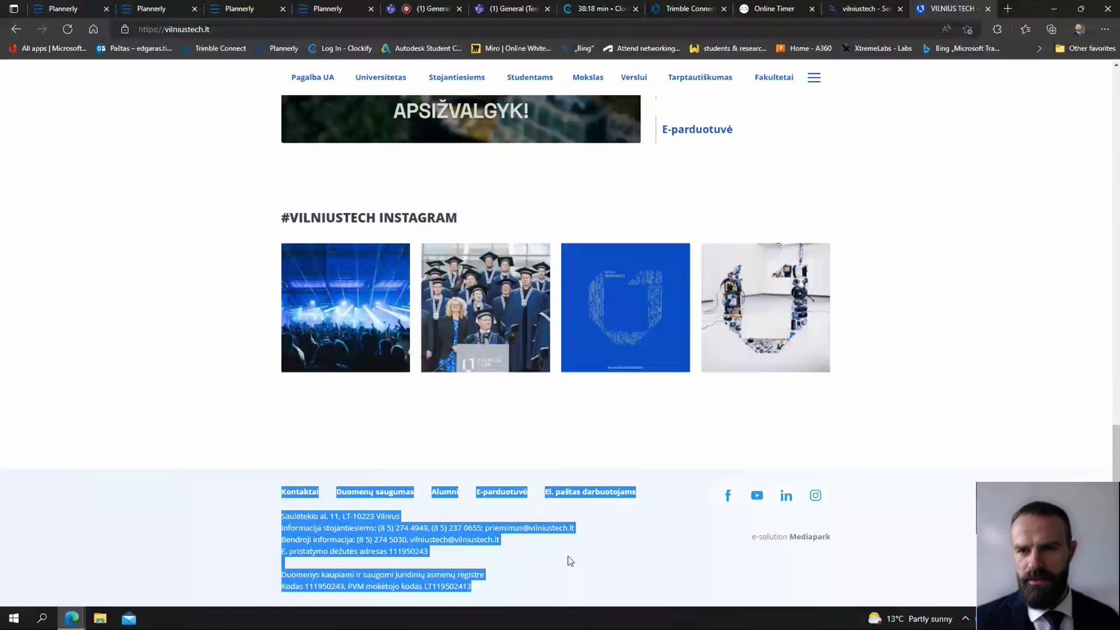
key("F5")
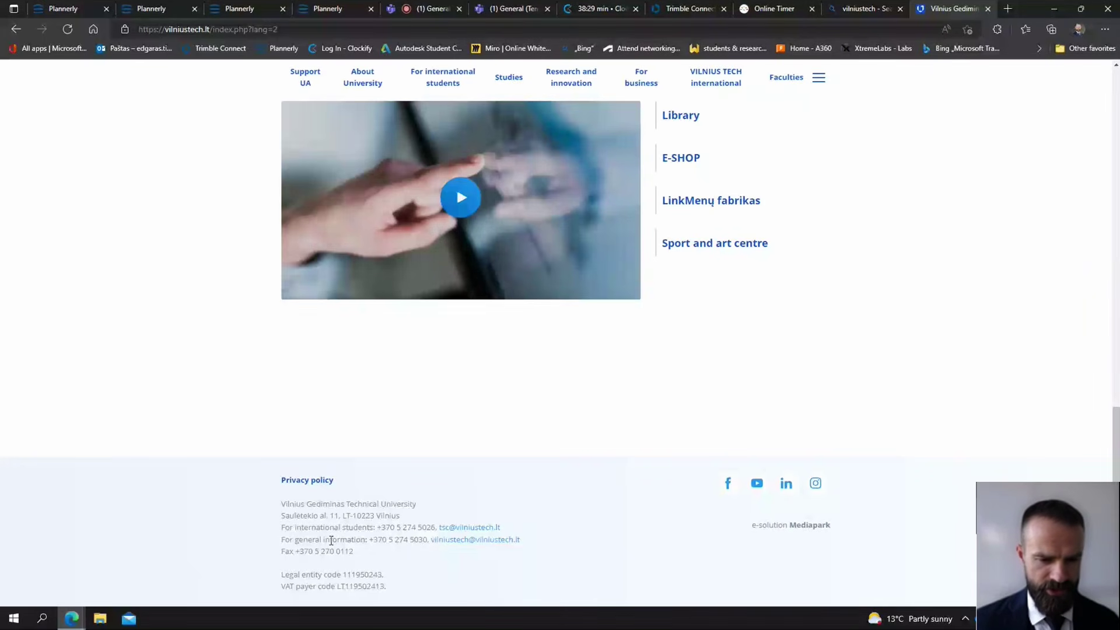
triple_click(331, 541)
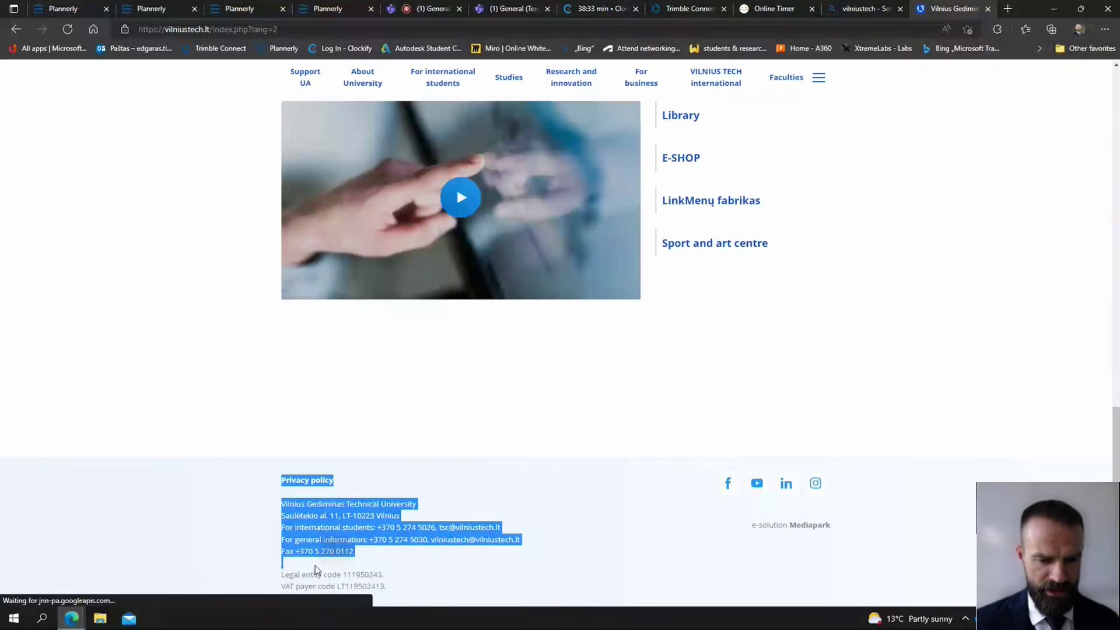
left_click(298, 577)
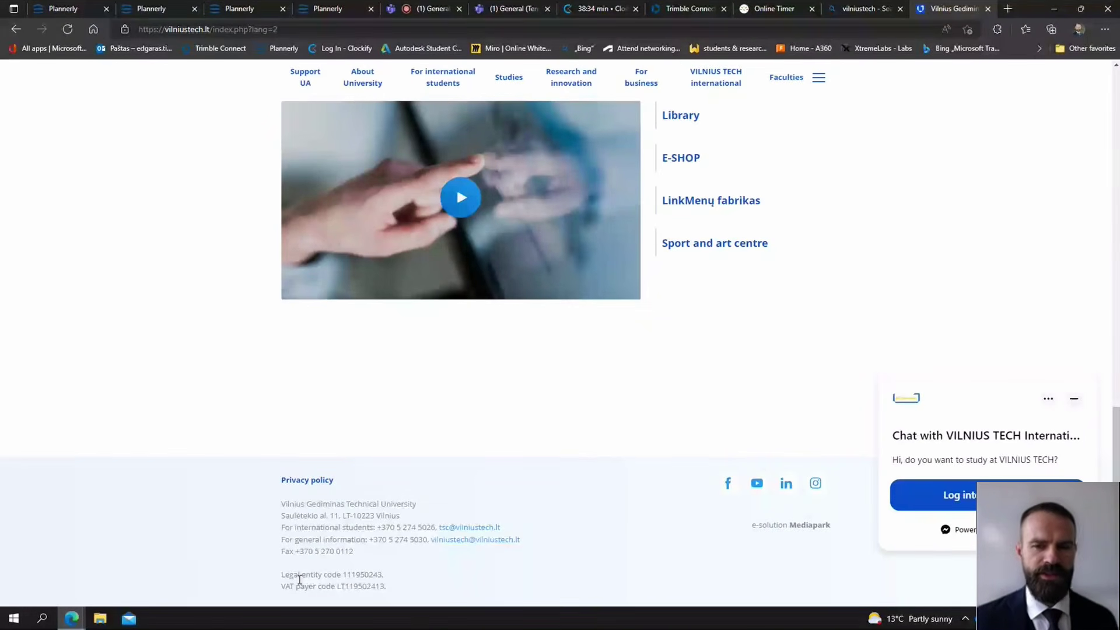
key("ctrl+w")
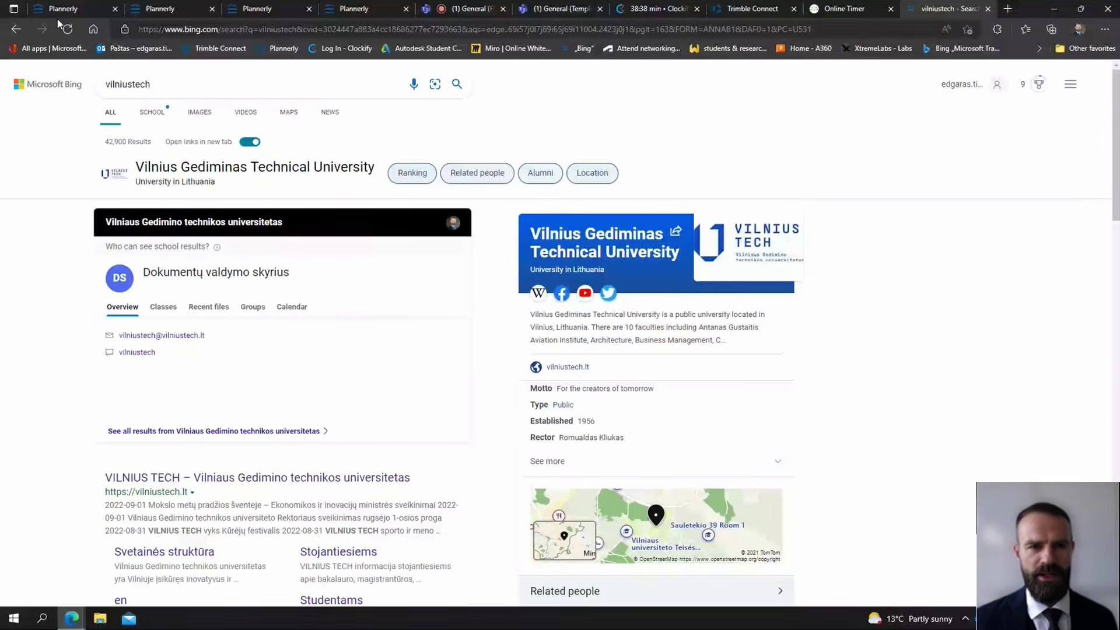
Search the web for linkedin in the tab with the vilniustech results
left_click(396, 29)
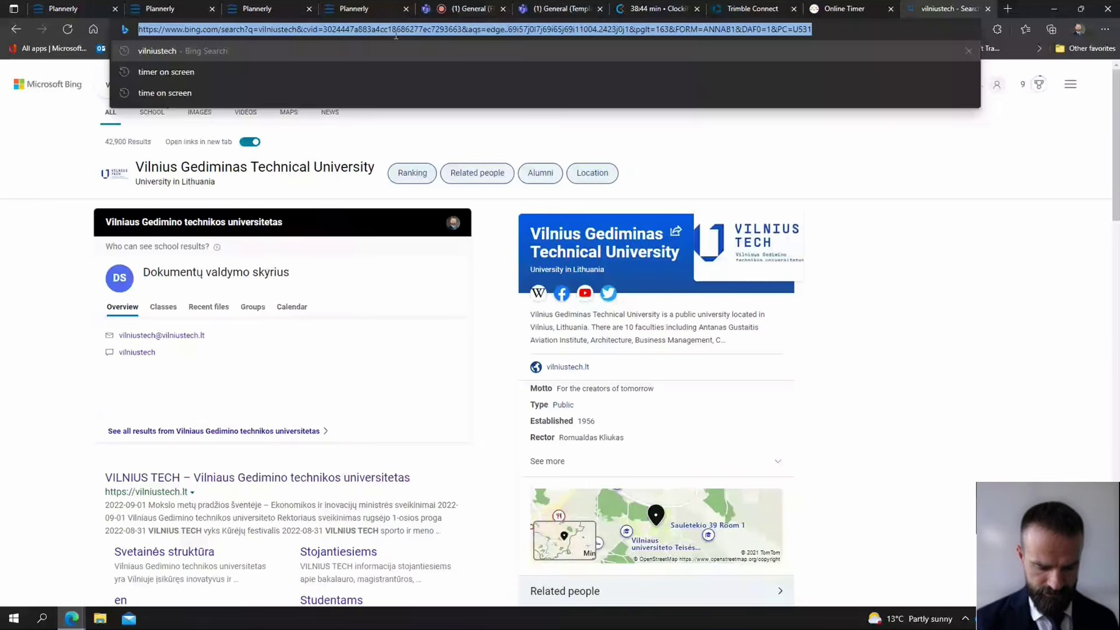
type("linkedin")
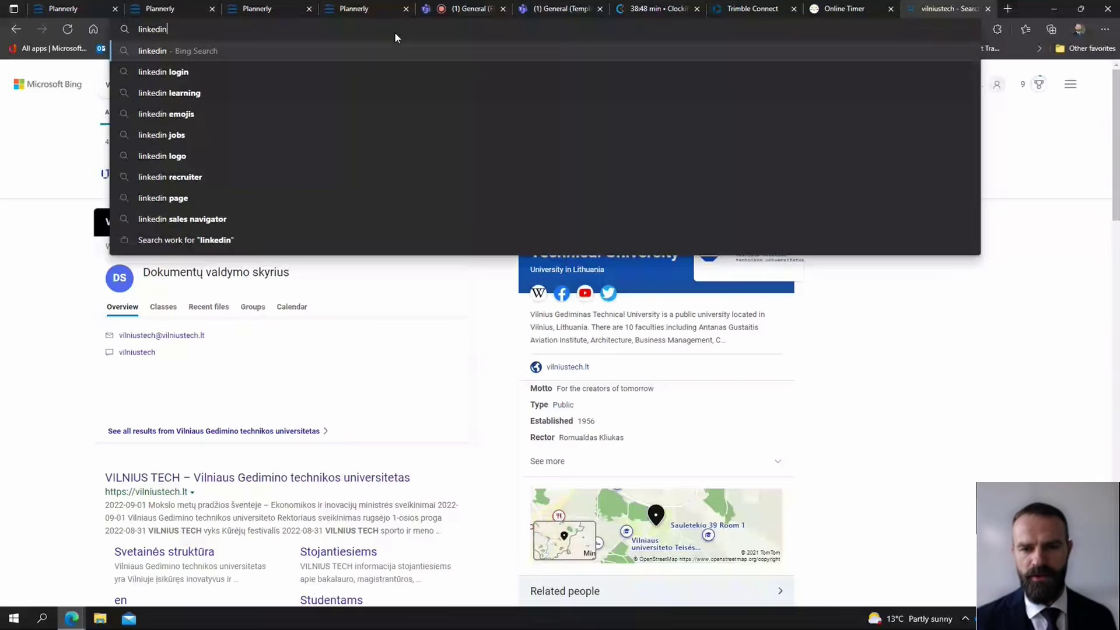
key("Return")
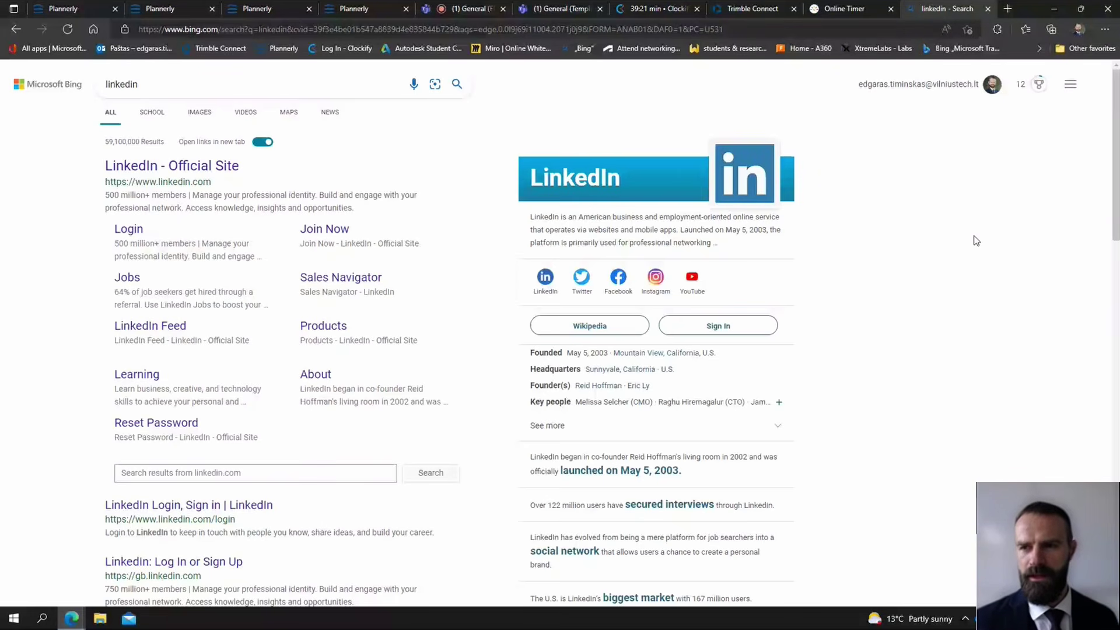
Return to the software versions section in Plannerly and highlight the Survey row for Autodesk Civil 3D 2023
left_click(51, 8)
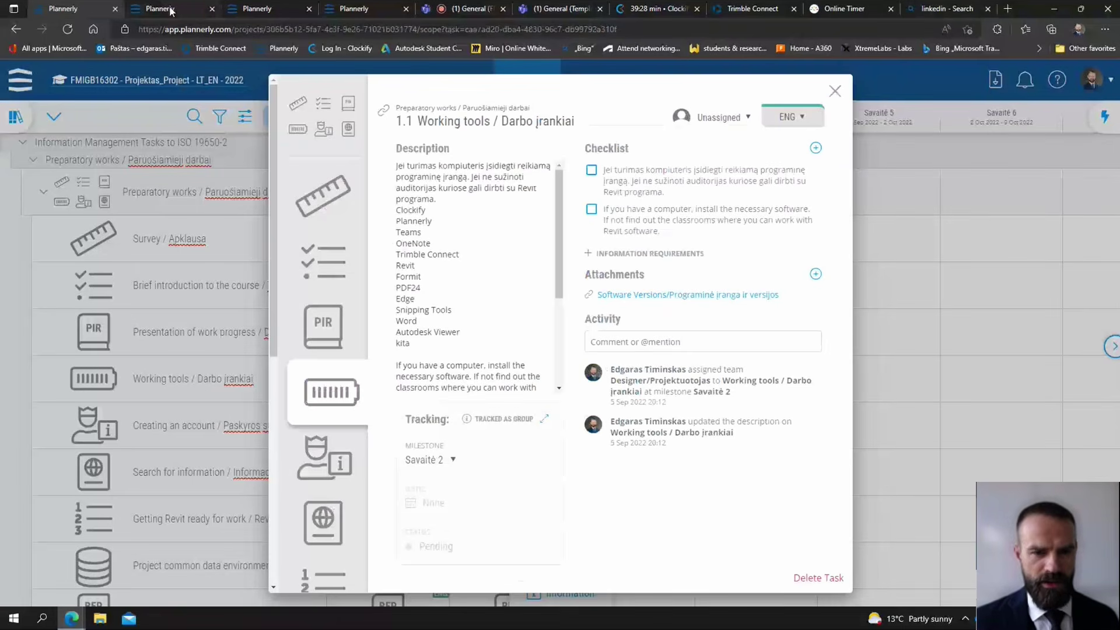
left_click(170, 10)
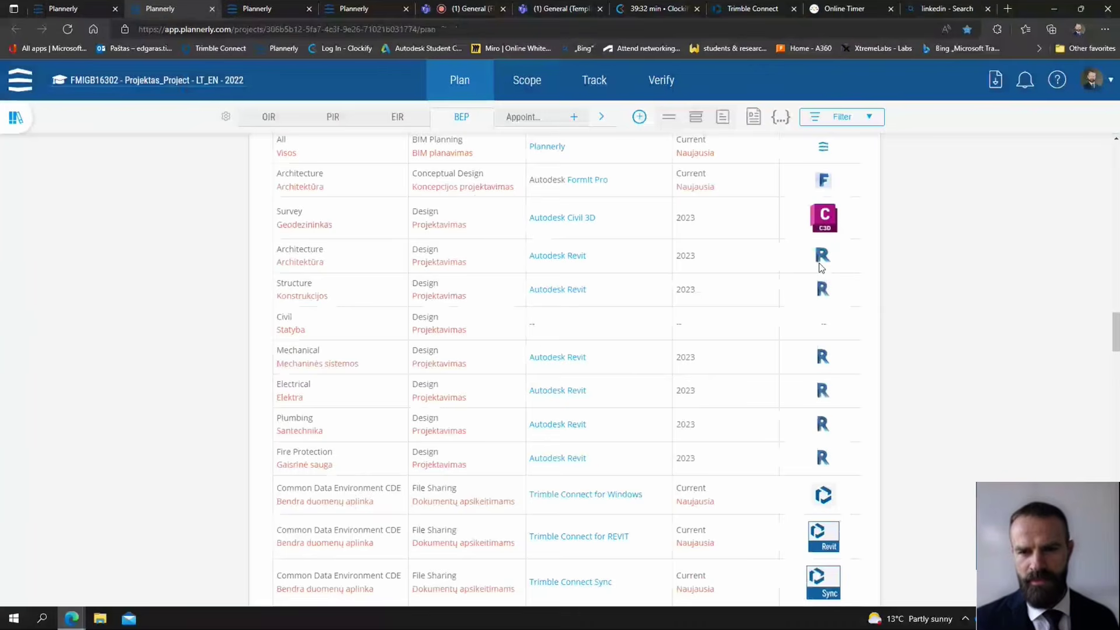
double_click(686, 217)
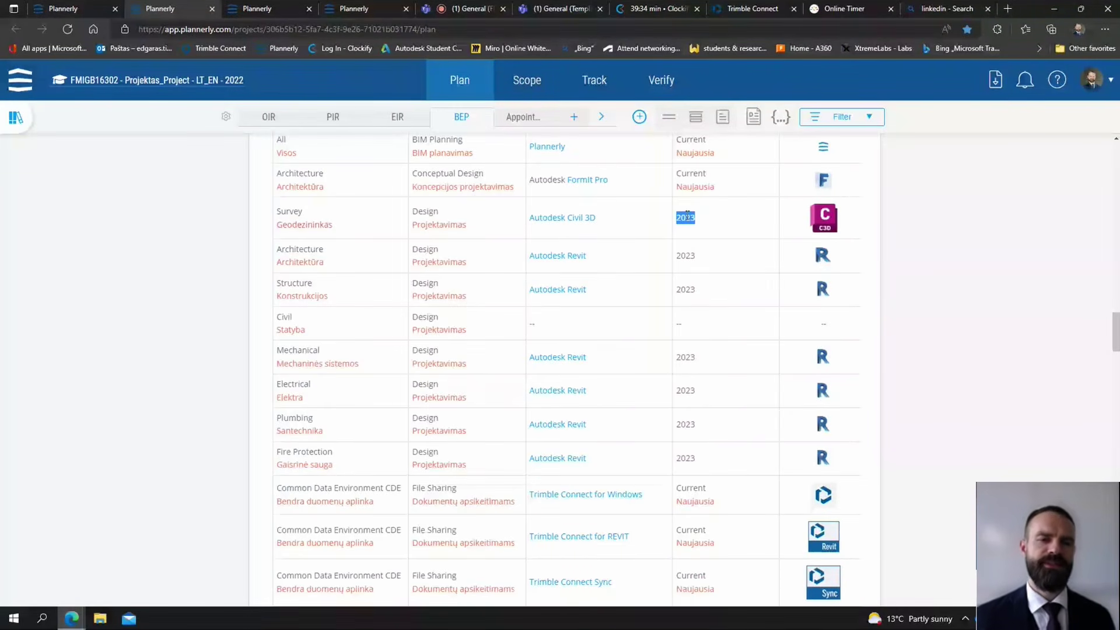
left_click_drag(687, 215, 842, 218)
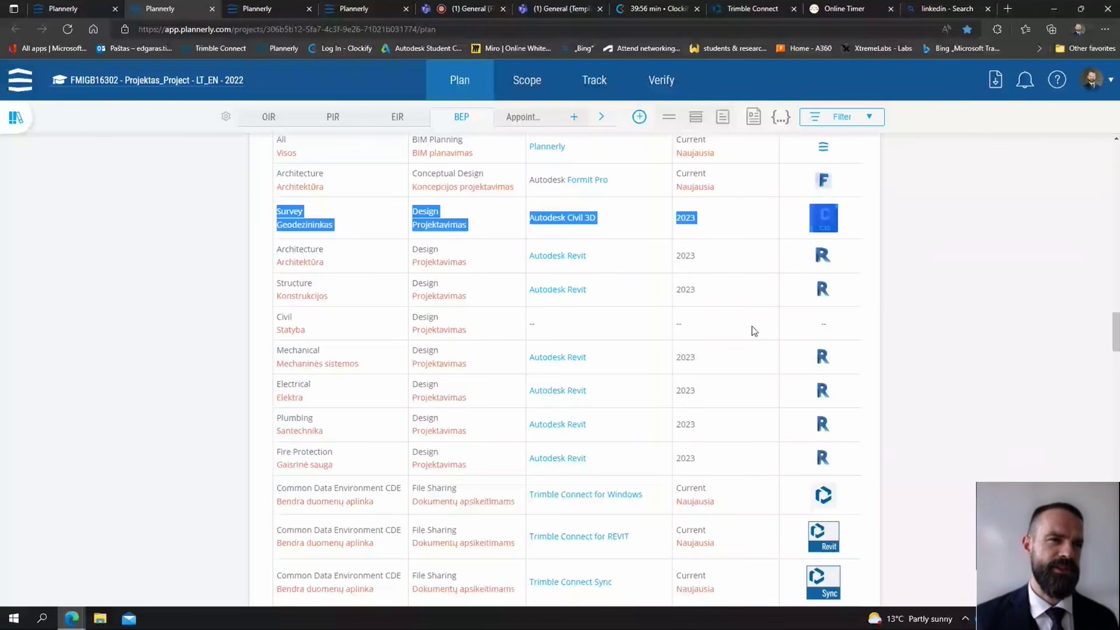
left_click(675, 216)
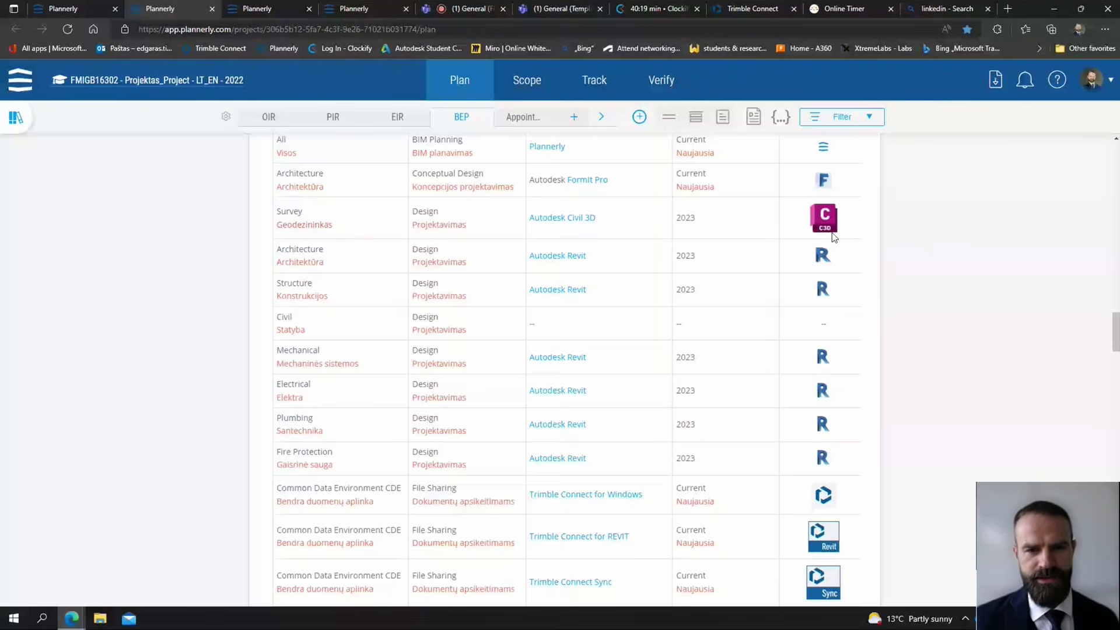
Open the Autodesk Civil 3D link from the table and highlight the introduction about educational access to Autodesk products
left_click(574, 219)
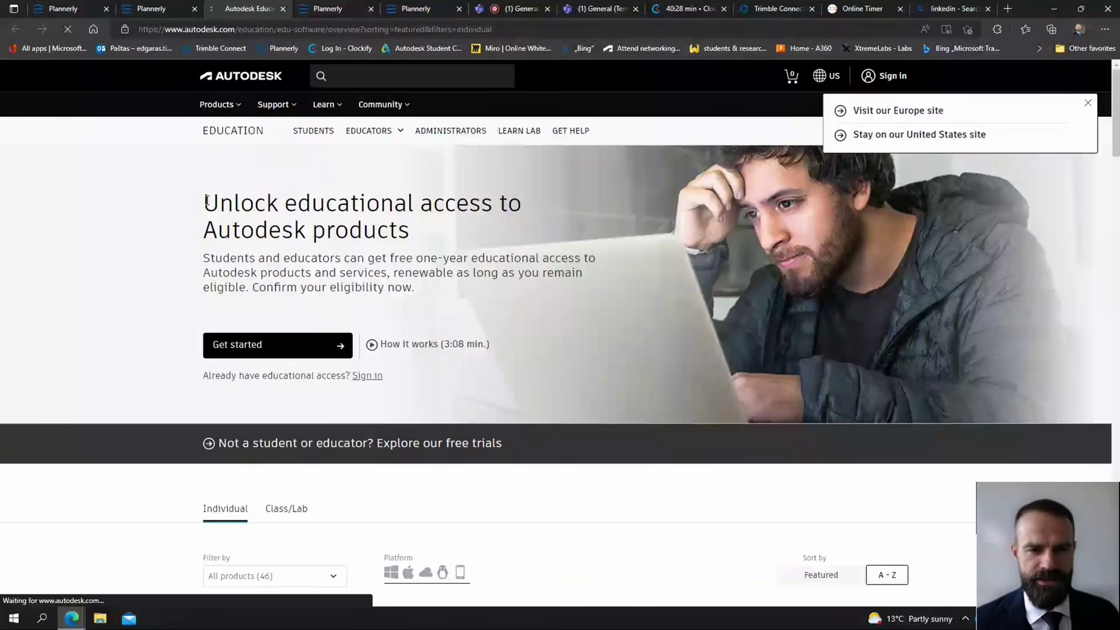
left_click_drag(207, 200, 415, 287)
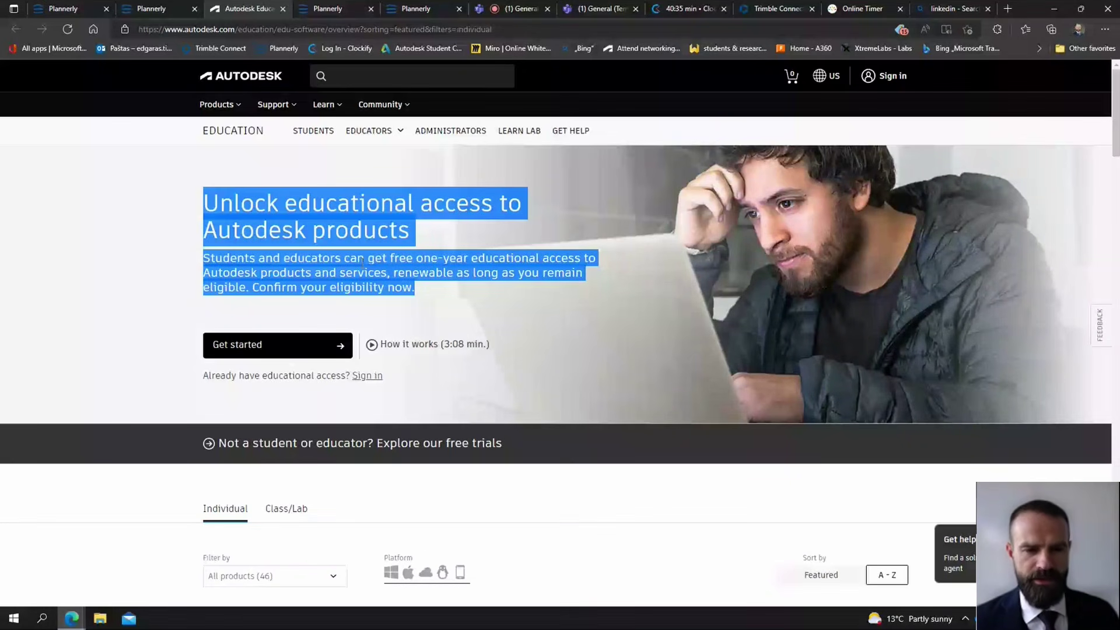
left_click(261, 370)
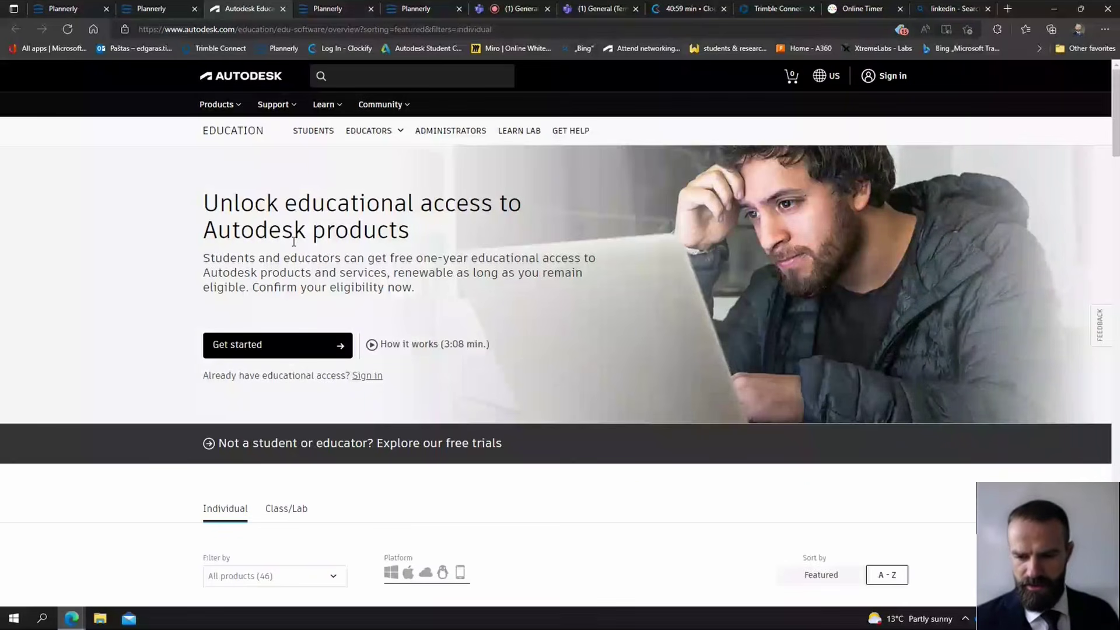
Find Civil 3D in the Autodesk education catalogue, start getting it, and continue past the eligibility confirmation to the software
scroll(570, 282, "down", 6)
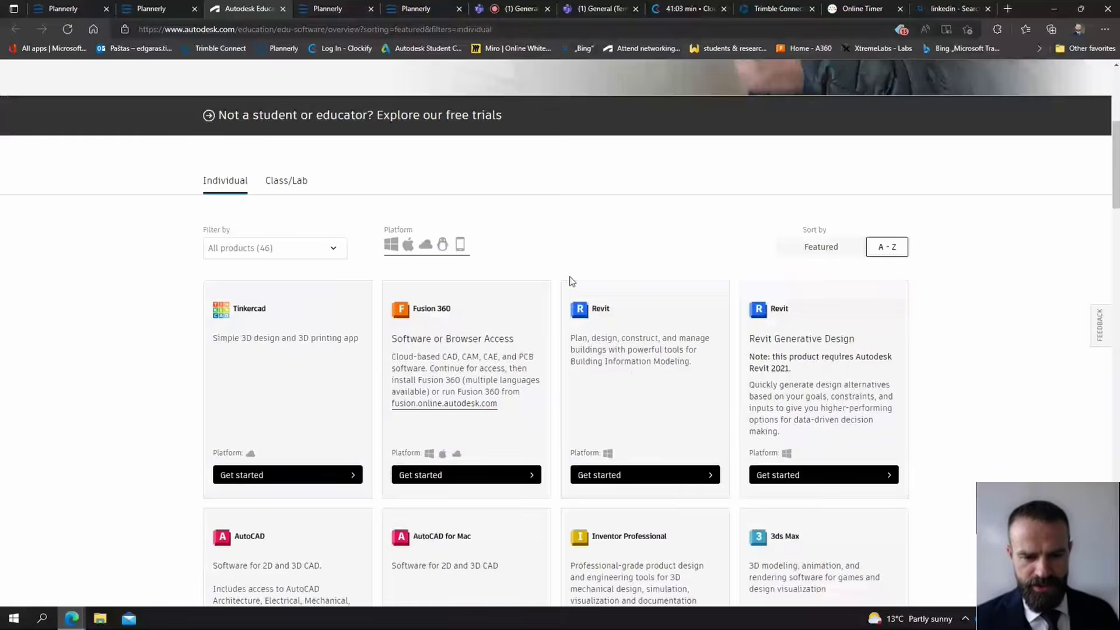
scroll(570, 282, "down", 6)
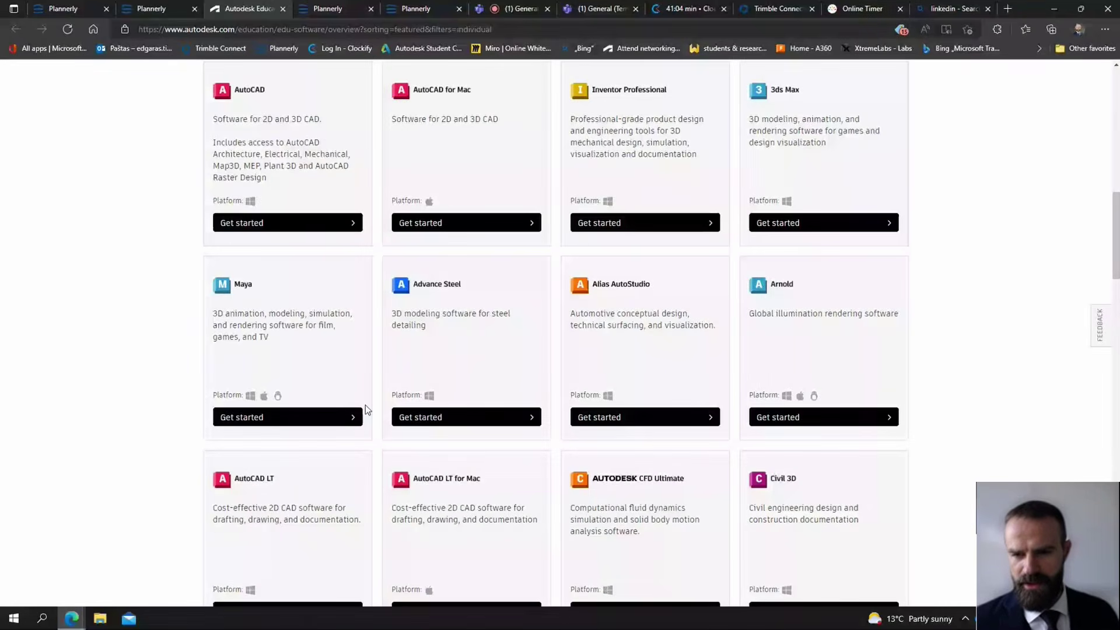
scroll(366, 408, "down", 5)
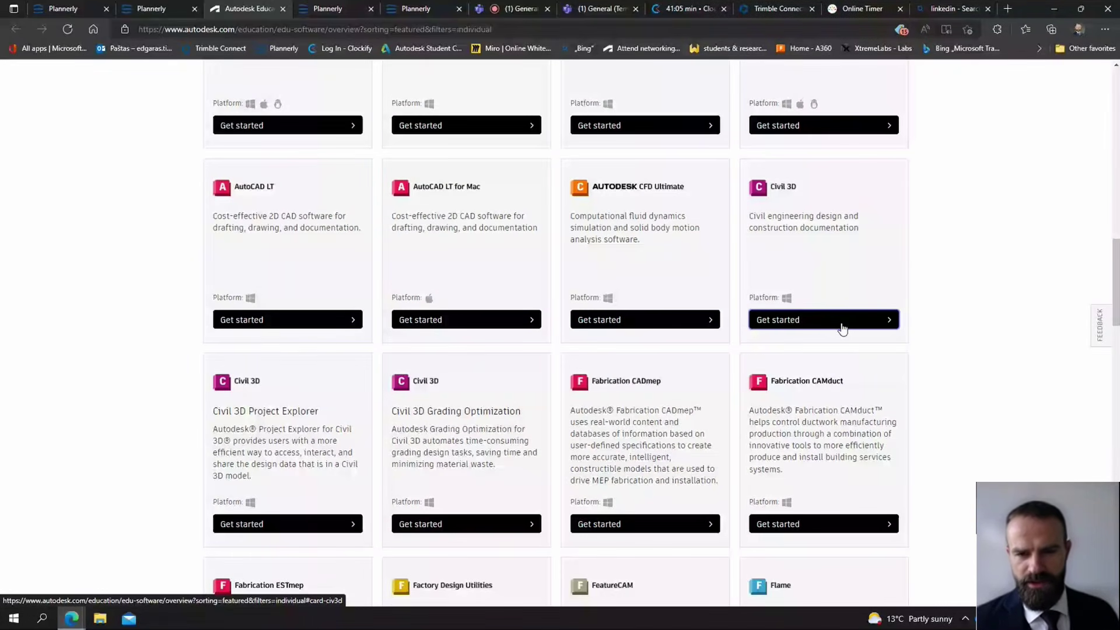
left_click(842, 320)
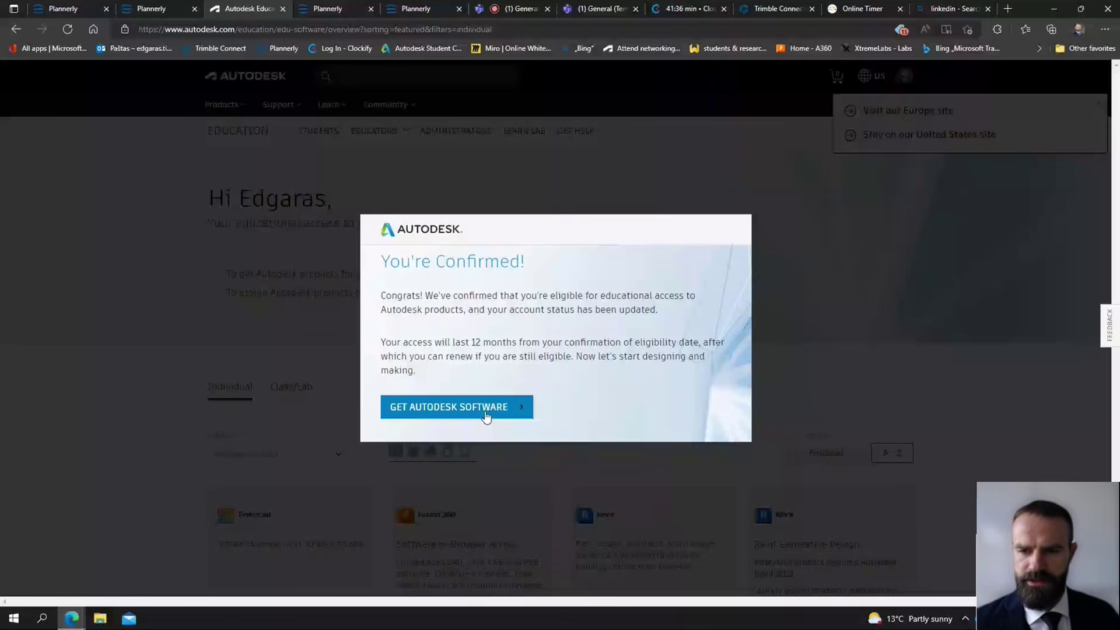
left_click(485, 416)
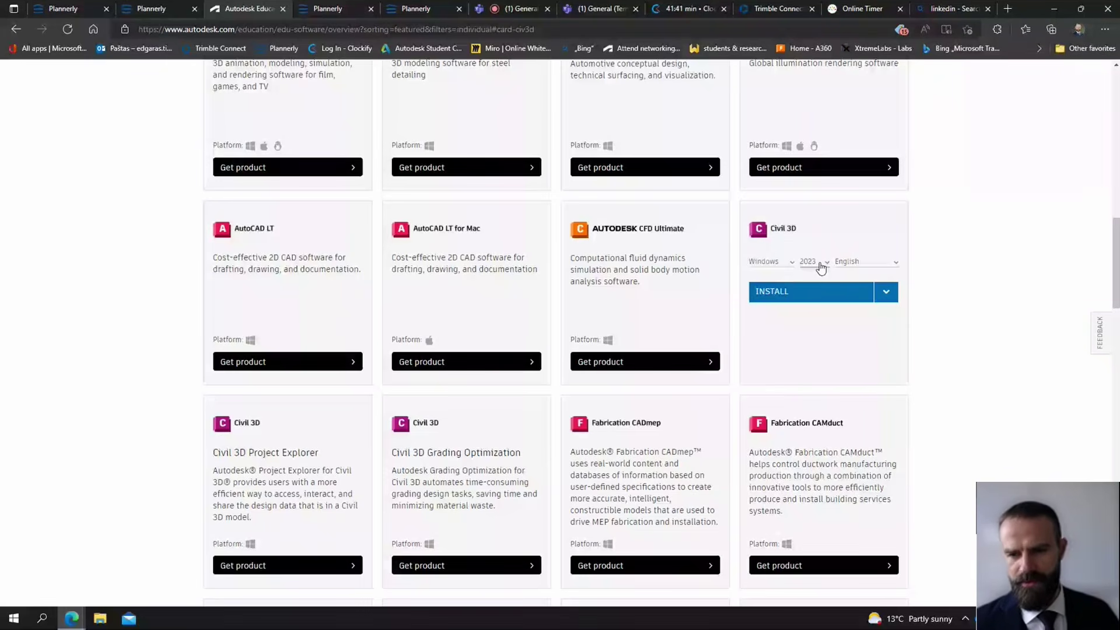
Check the available languages and the install and download options for Civil 3D 2023 on Windows
left_click(895, 262)
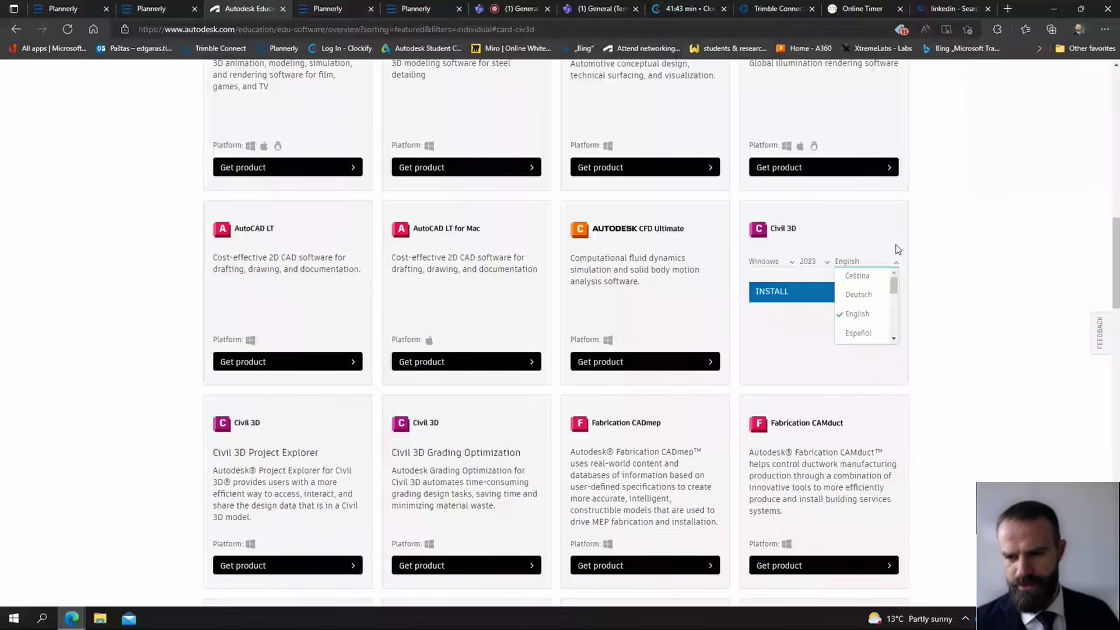
left_click_drag(893, 285, 920, 290)
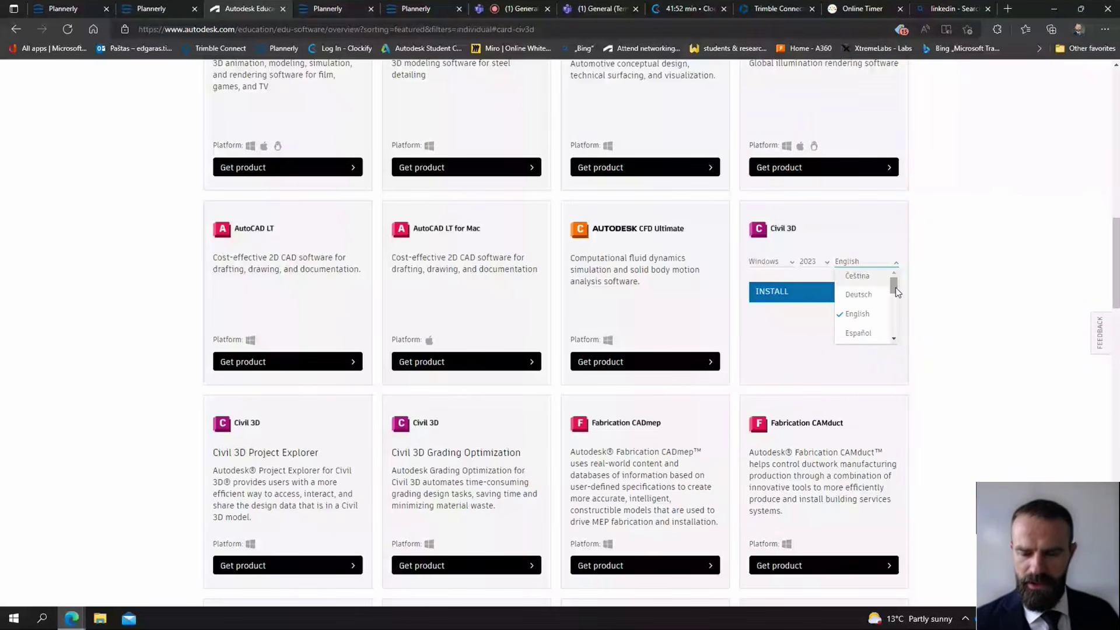
left_click_drag(897, 292, 898, 343)
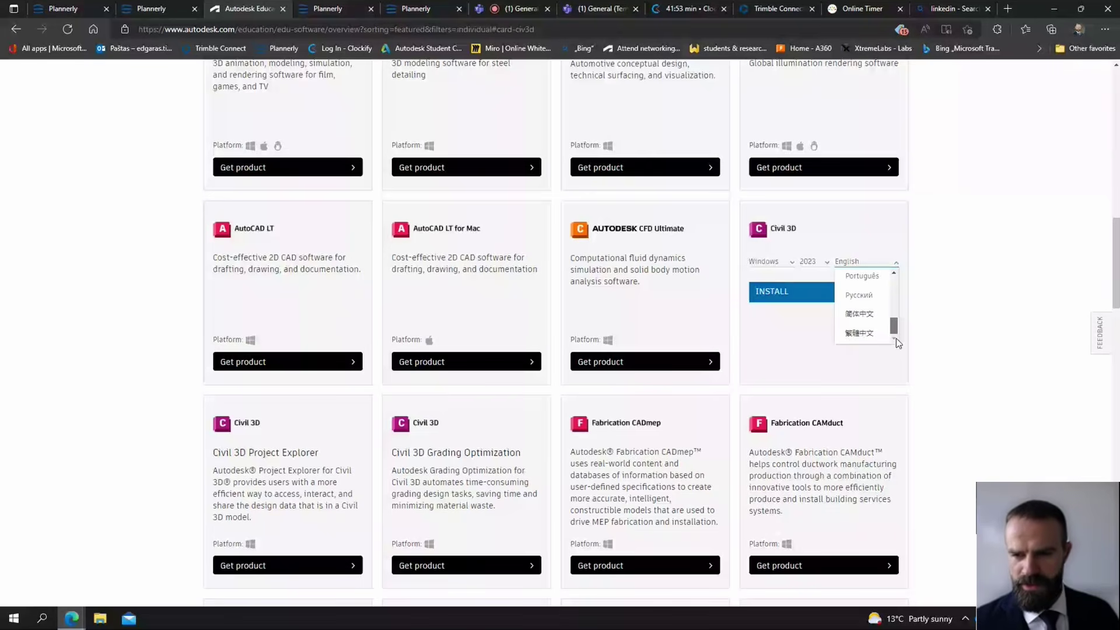
left_click(908, 333)
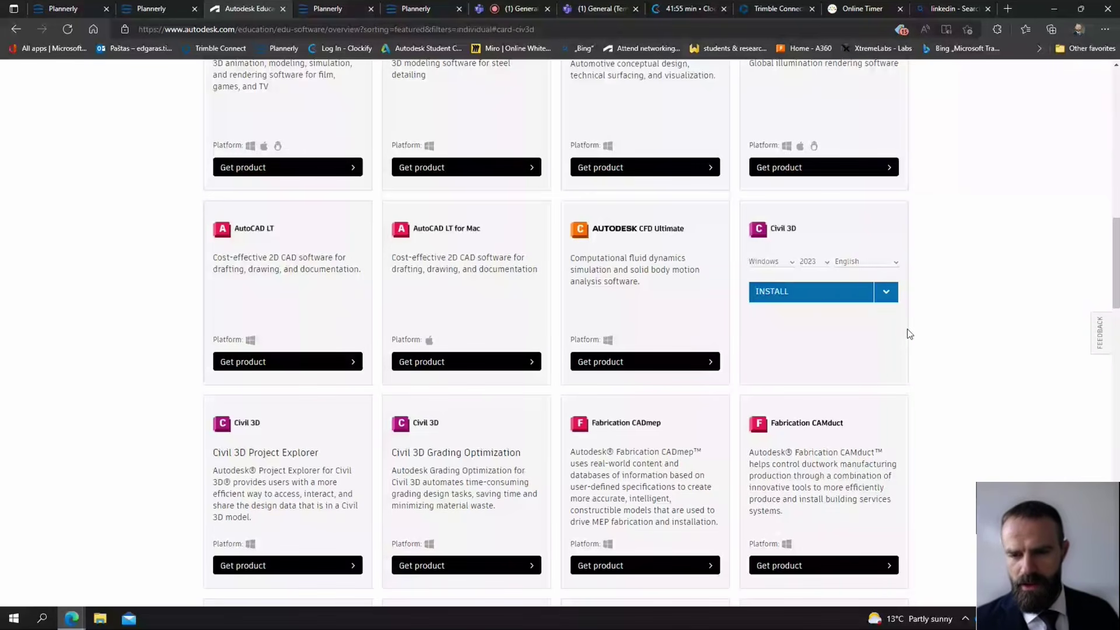
left_click(798, 299)
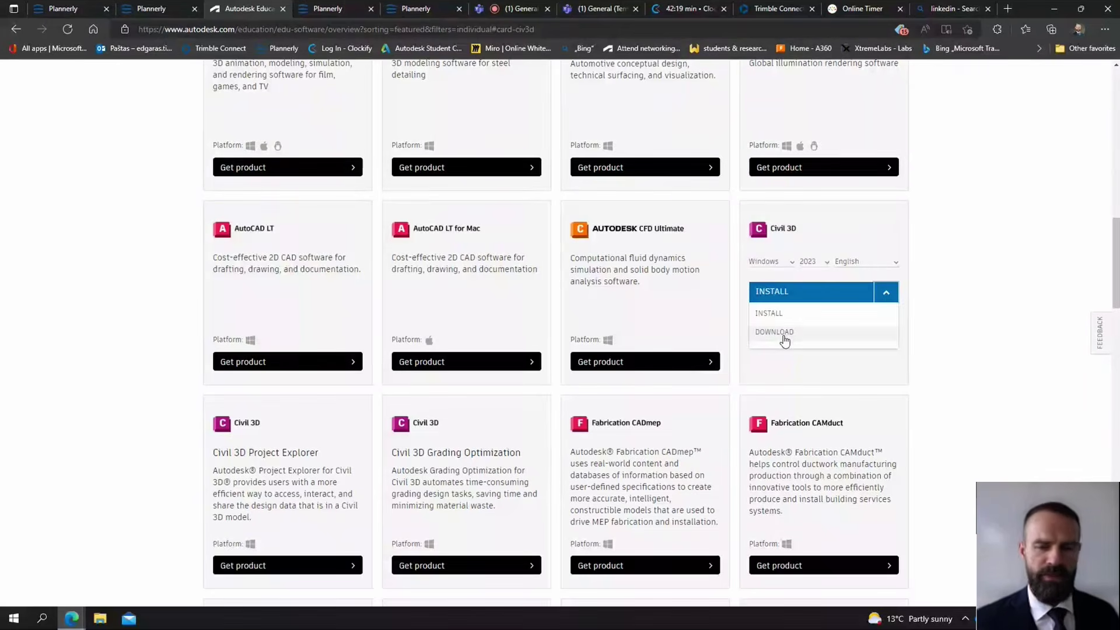
left_click(991, 337)
Get the Revit product from the catalogue and examine its install and download options
scroll(933, 336, "up", 3)
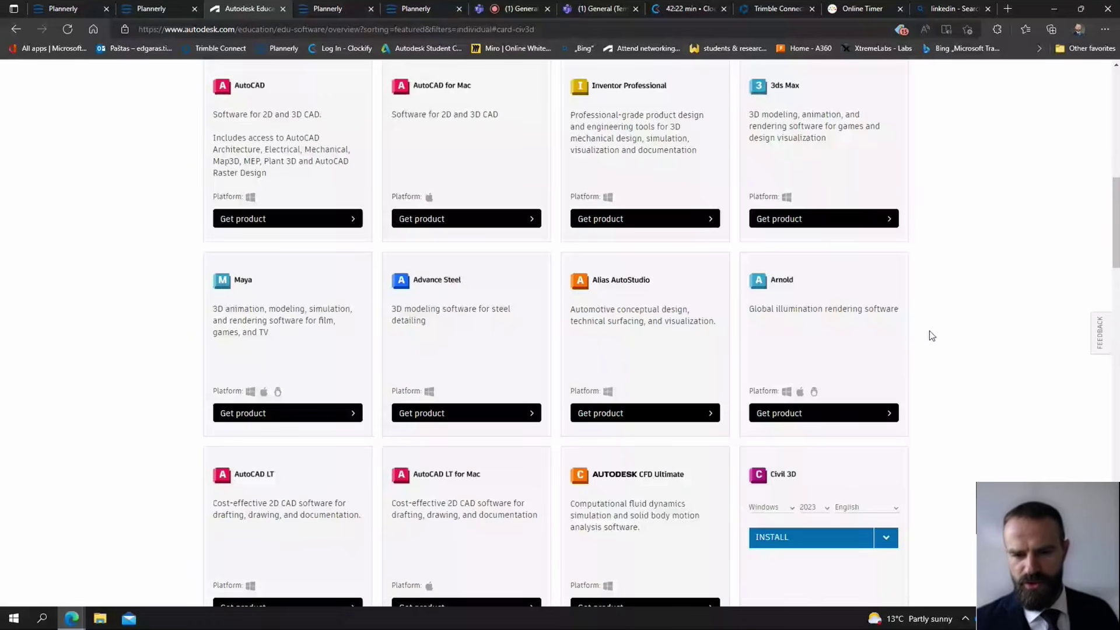
scroll(931, 336, "up", 1)
scroll(932, 335, "up", 7)
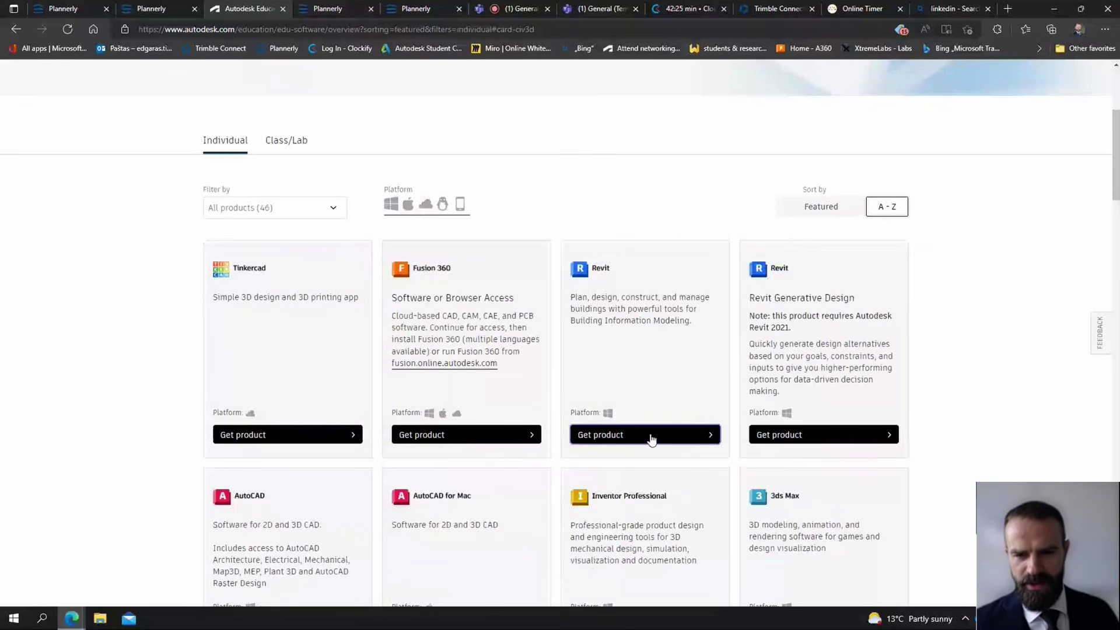
left_click(651, 435)
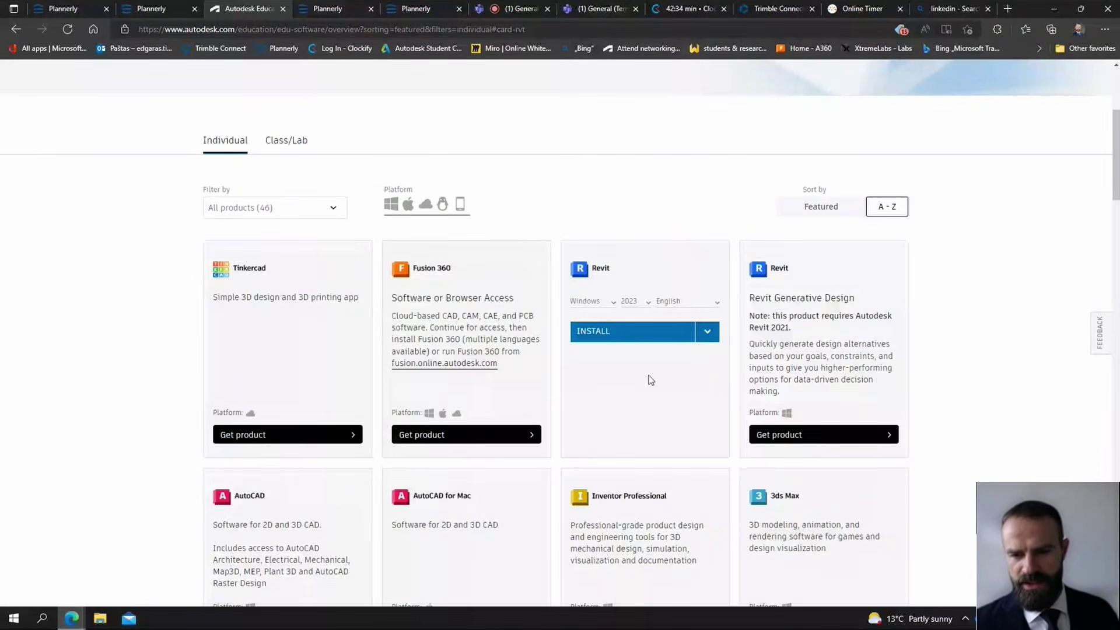
left_click(706, 335)
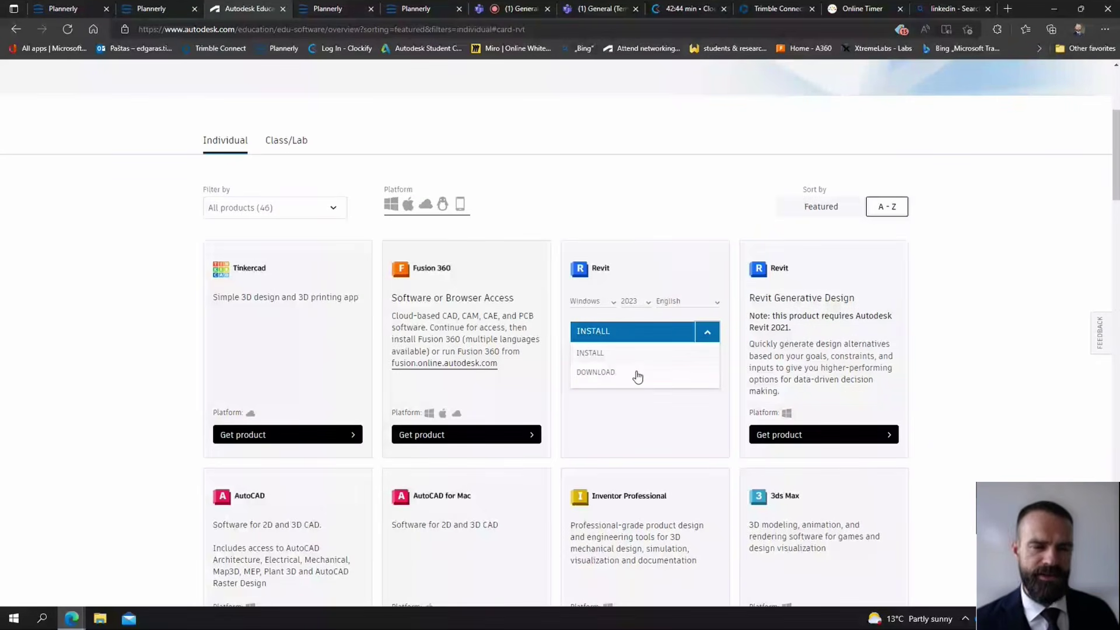
left_click(600, 371)
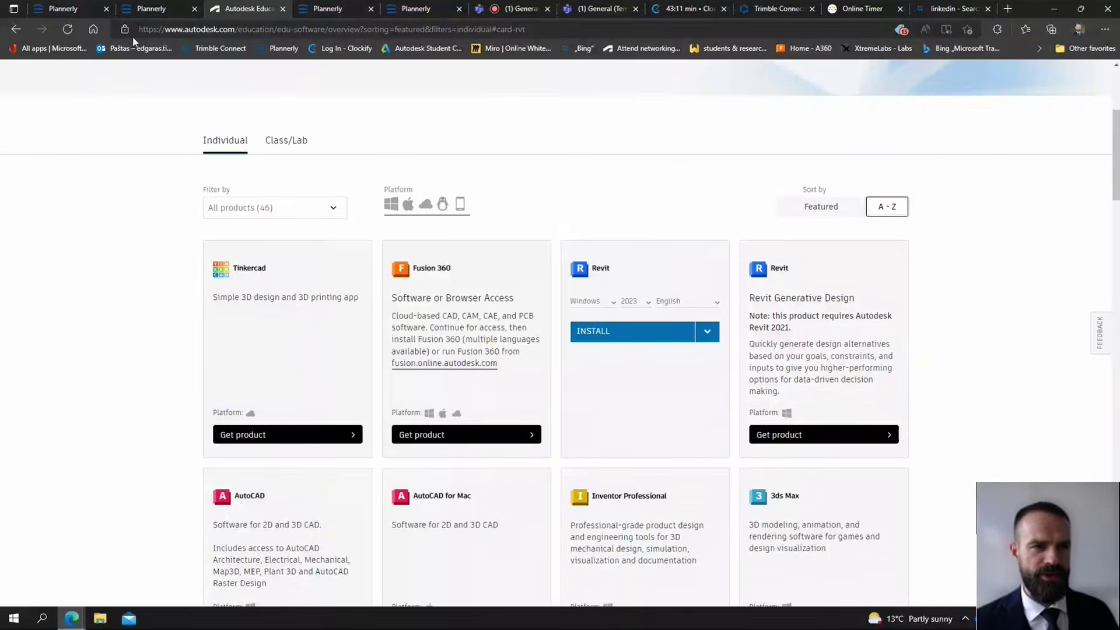
Return to the software table in the Plannerly BEP and open the download page for Trimble Connect for Windows
left_click(141, 11)
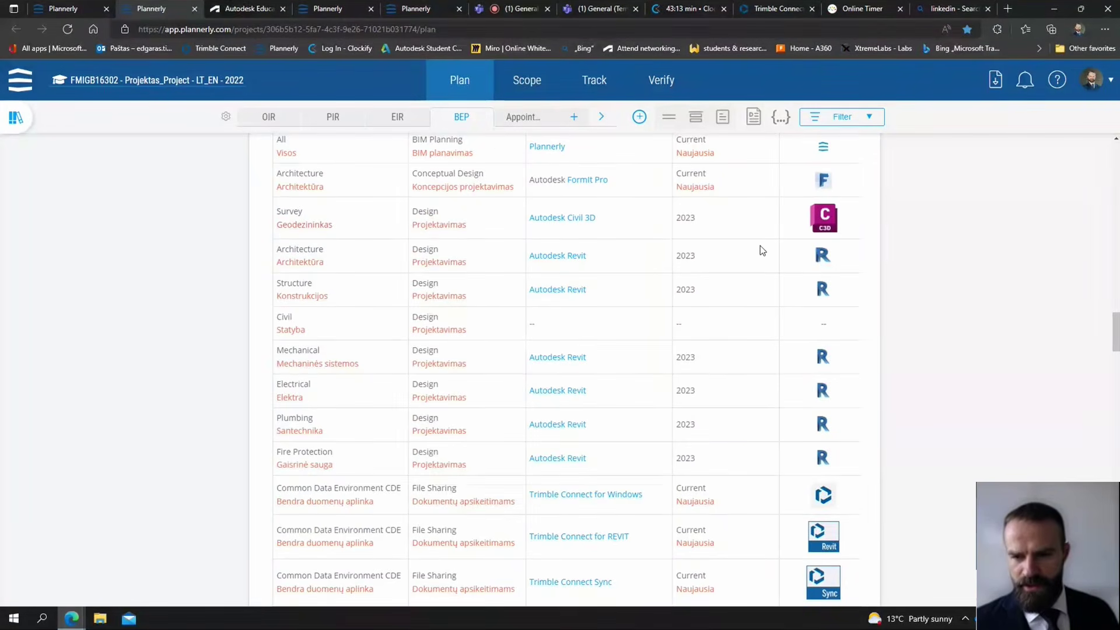
left_click_drag(754, 248, 733, 470)
scroll(737, 460, "down", 2)
left_click(727, 362)
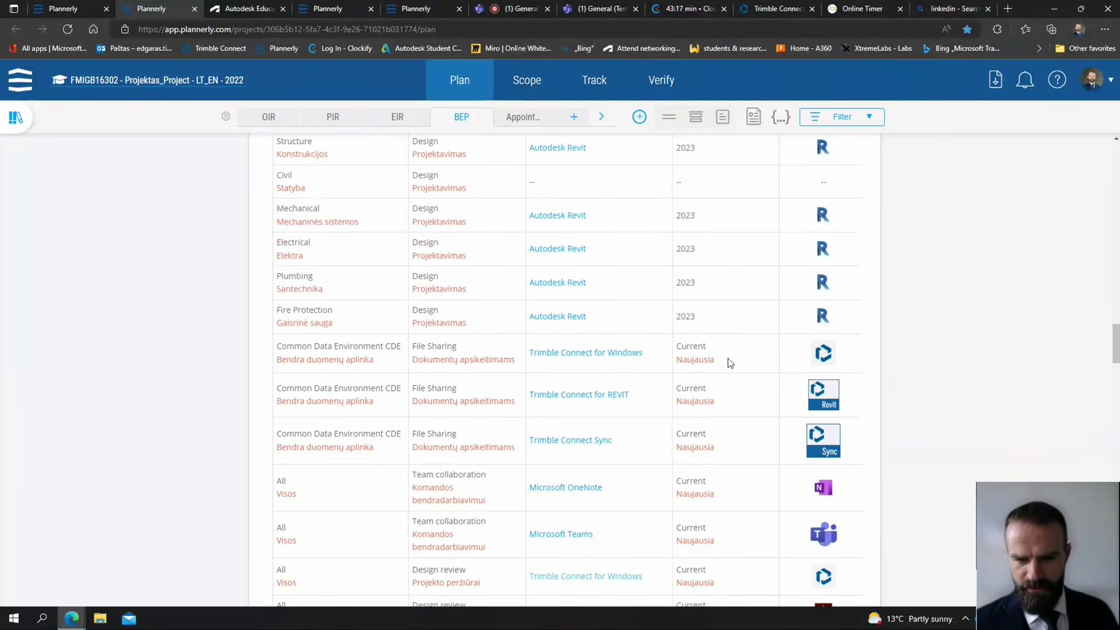
left_click(606, 354)
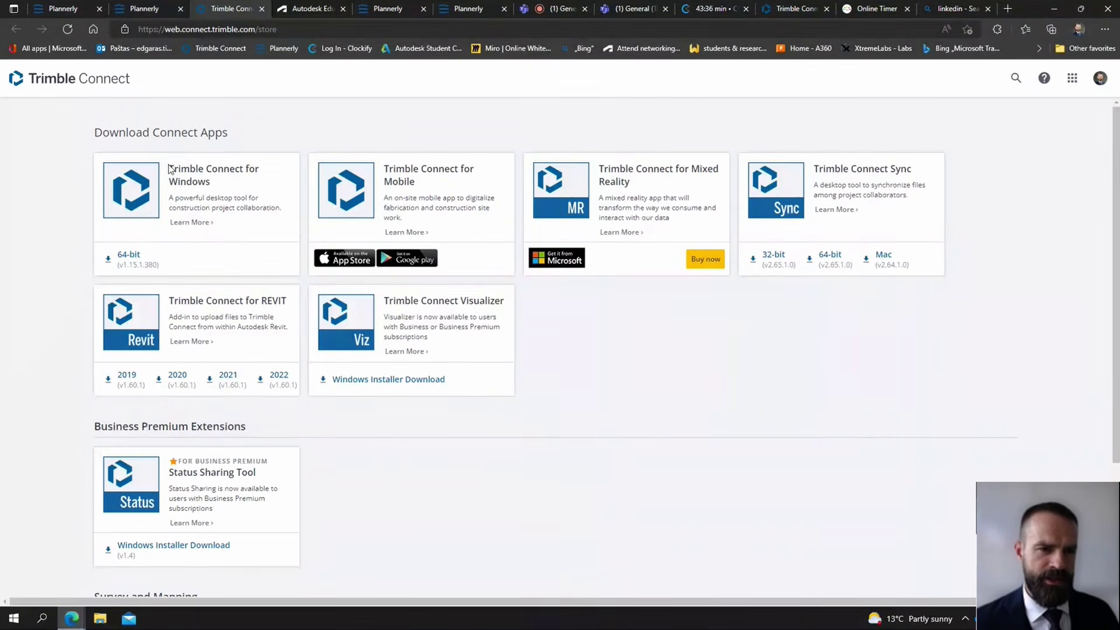
Examine the Trimble Connect for Windows, Sync, REVIT and Mobile entries among the downloadable Connect apps
left_click_drag(169, 169, 211, 181)
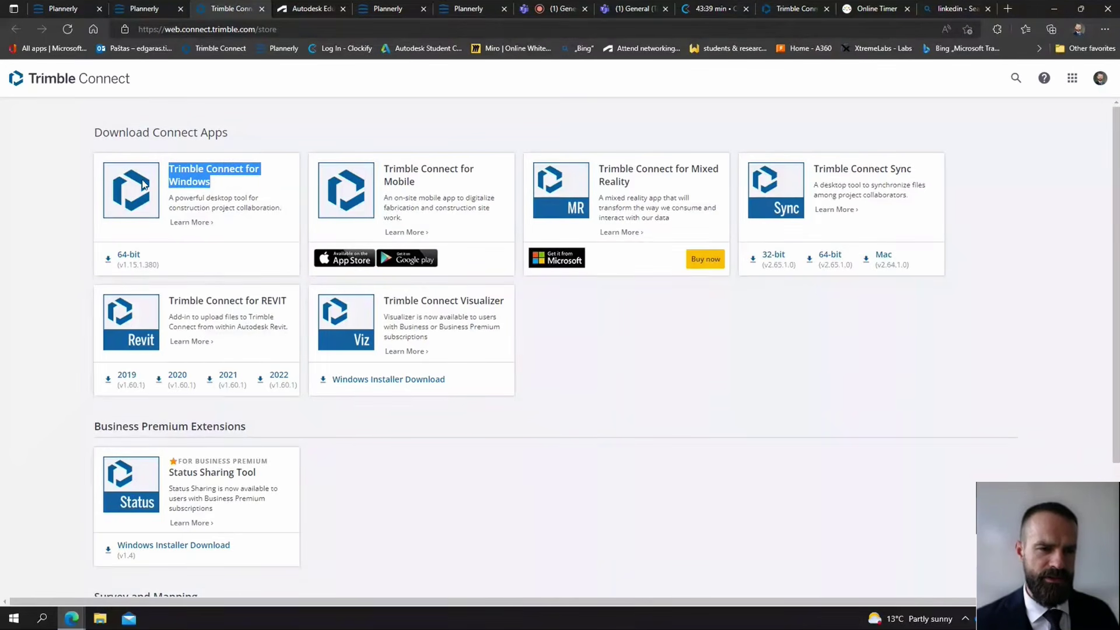
left_click(542, 328)
left_click_drag(812, 168, 919, 173)
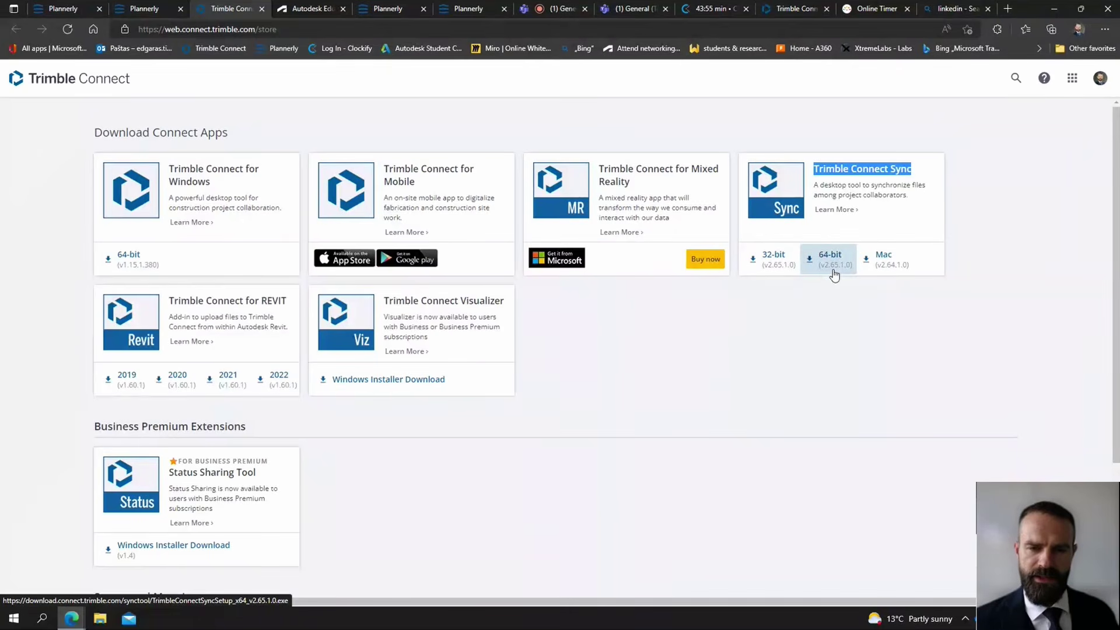
left_click(186, 301)
left_click_drag(170, 302, 289, 302)
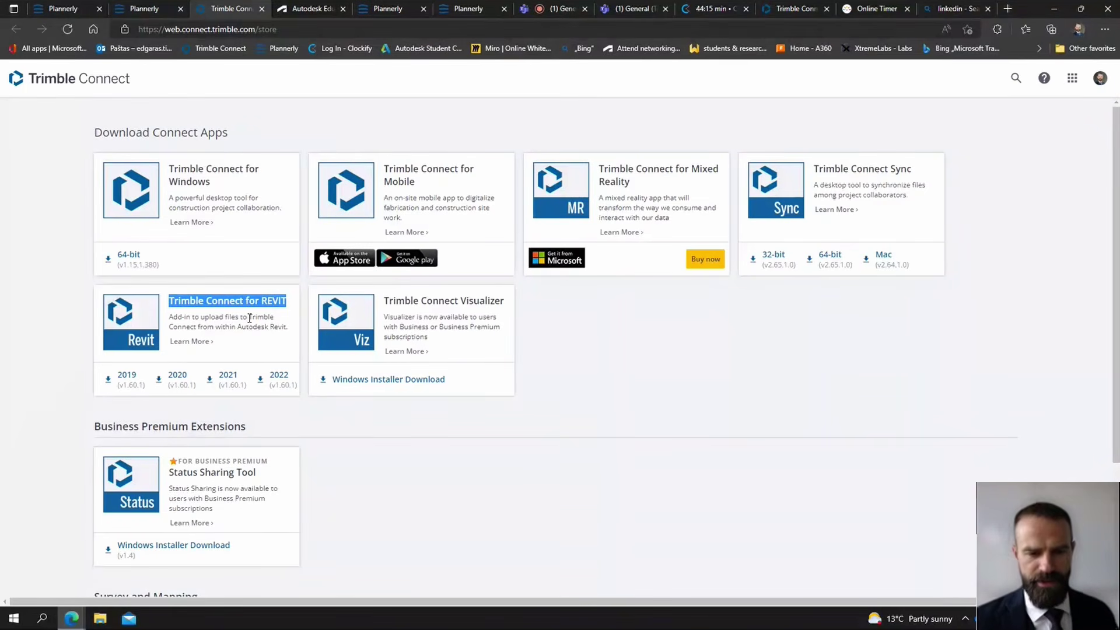
left_click(502, 377)
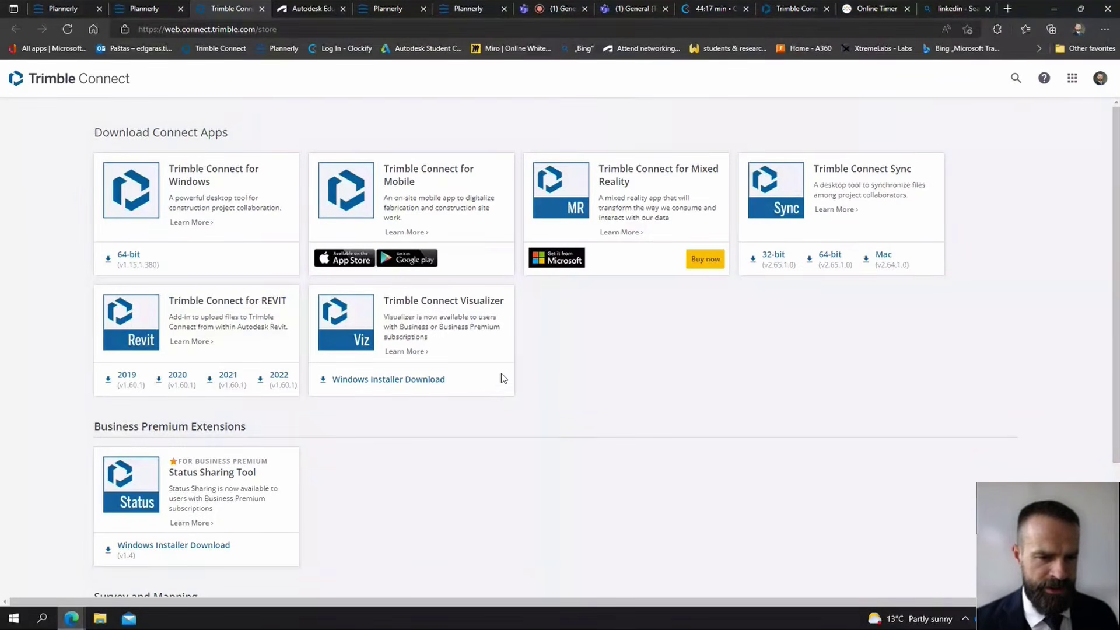
scroll(502, 382, "down", 2)
scroll(509, 332, "up", 2)
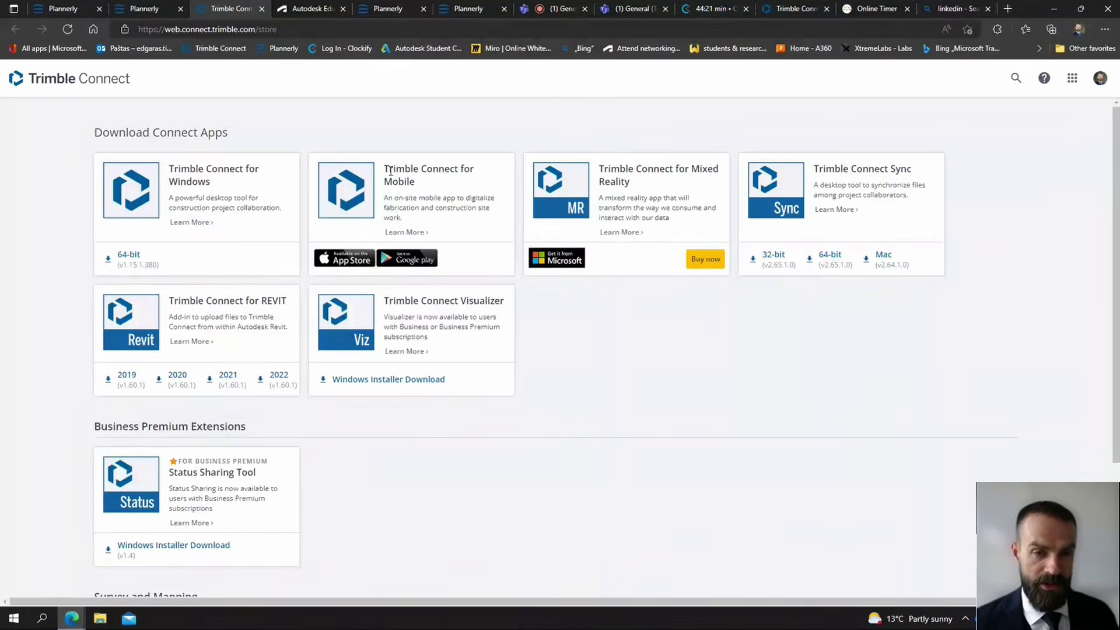
left_click_drag(383, 169, 412, 182)
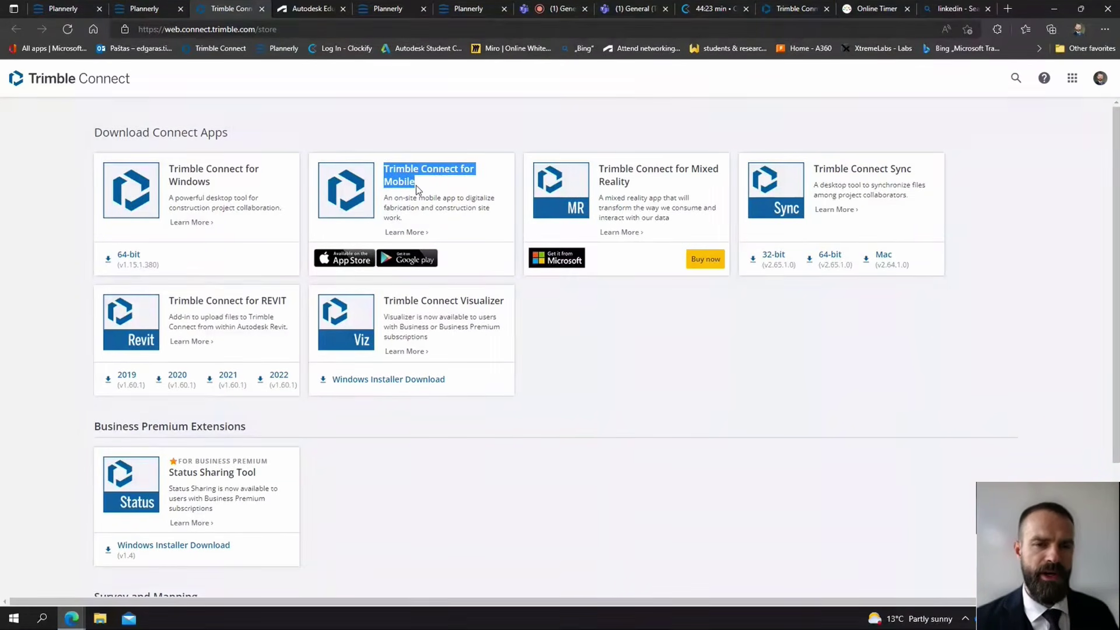
left_click(418, 194)
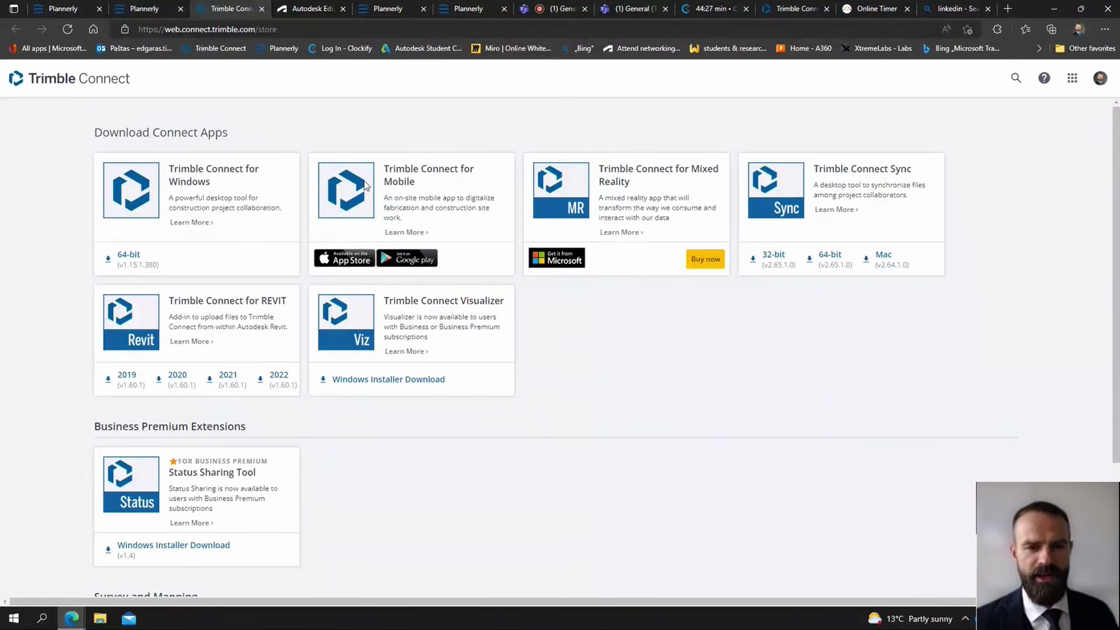
Return to the Plannerly BEP software table and review the Microsoft OneNote and Microsoft Teams entries
key("ctrl+shift+Tab")
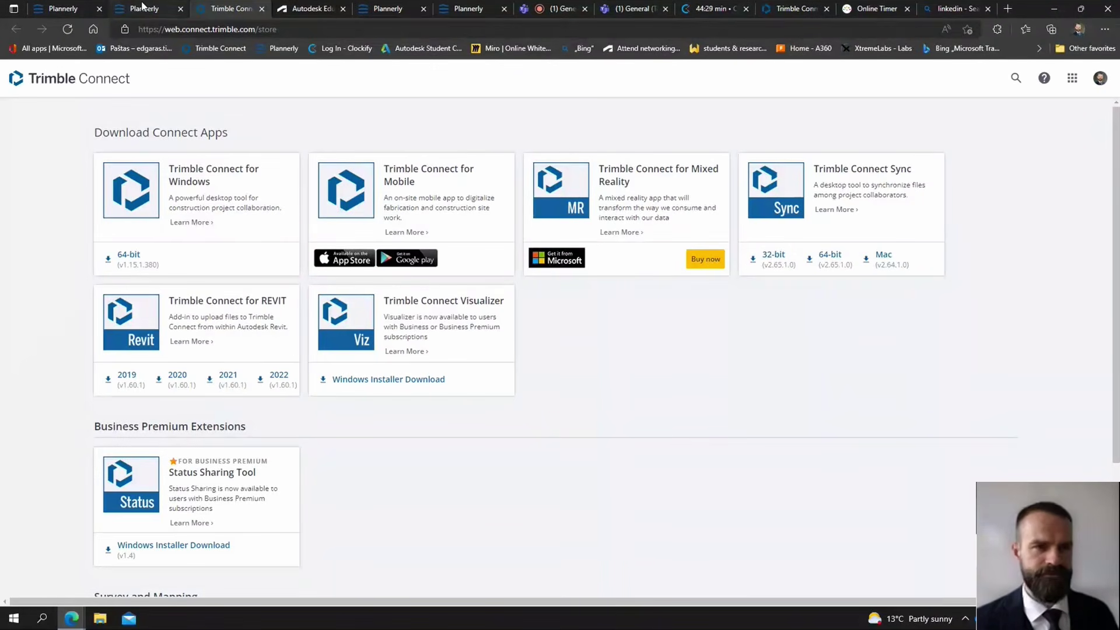
scroll(644, 313, "down", 1)
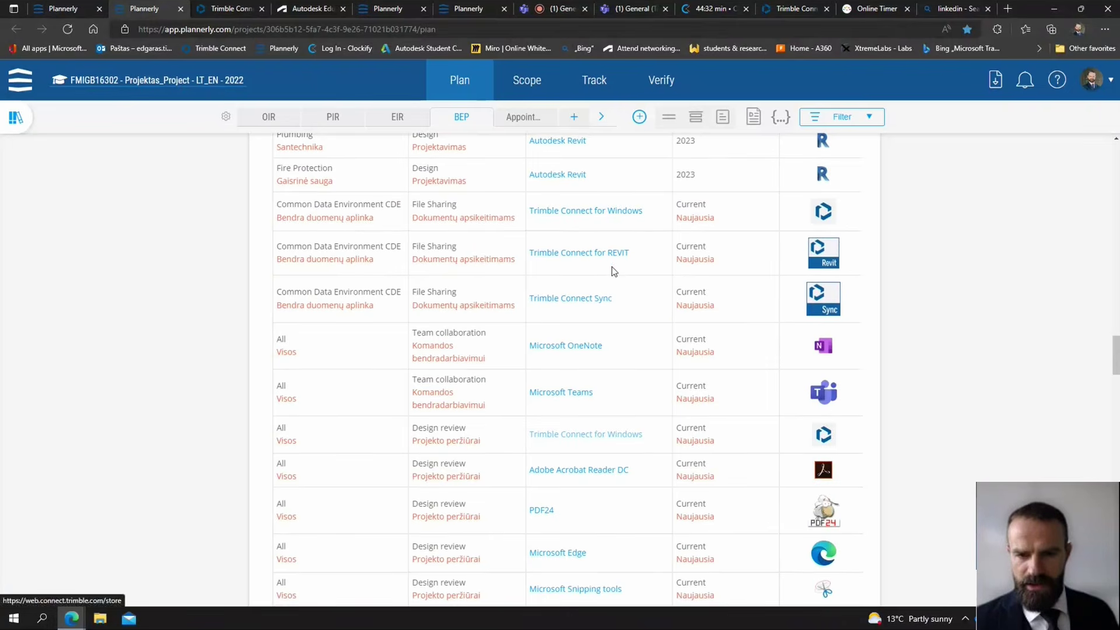
scroll(632, 285, "down", 2)
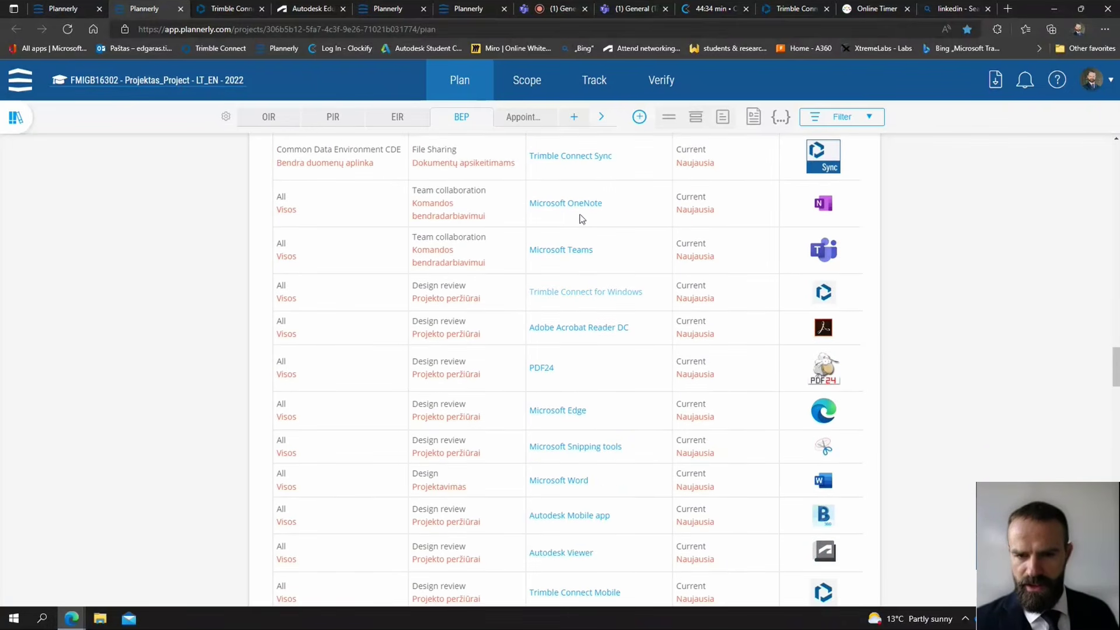
Open the Microsoft Office all apps page and check the signed-in account's details
left_click(962, 9)
left_click(39, 48)
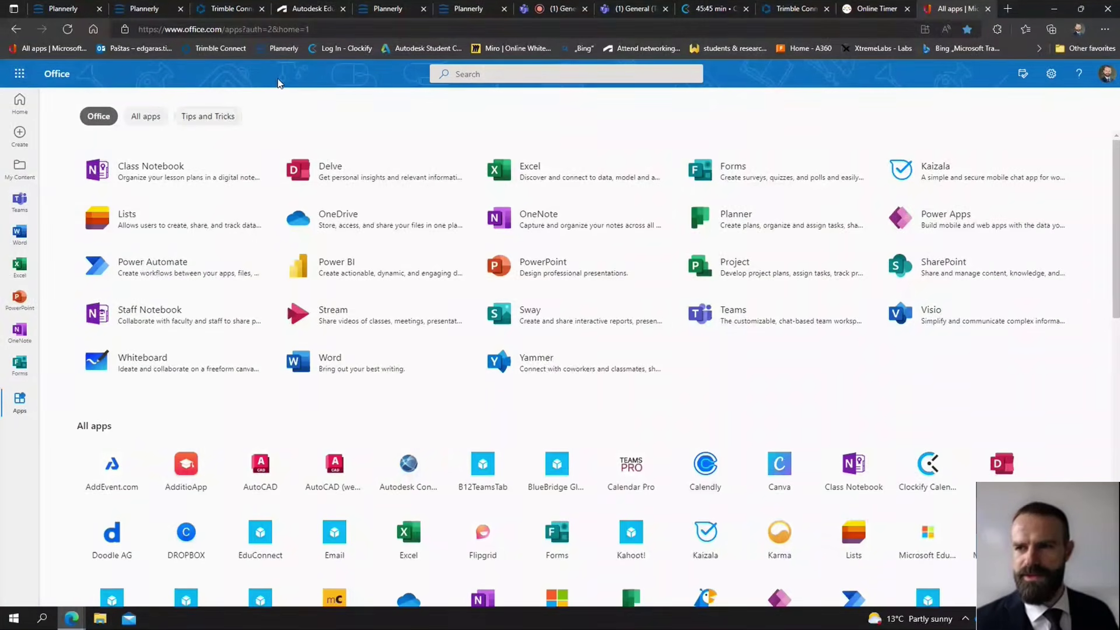
left_click(1106, 73)
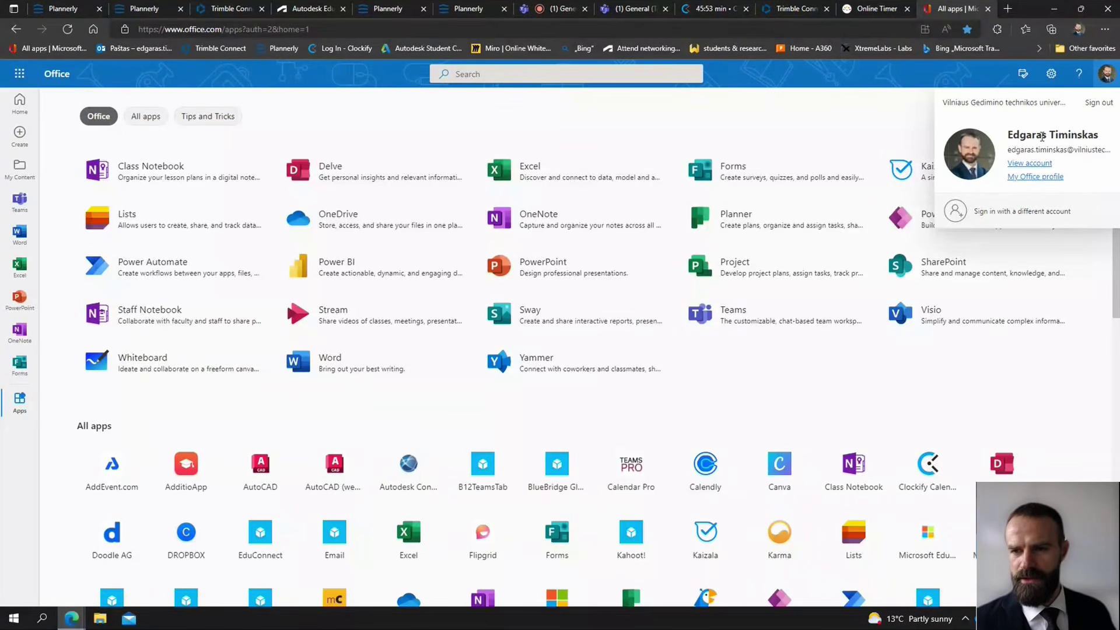
left_click(825, 117)
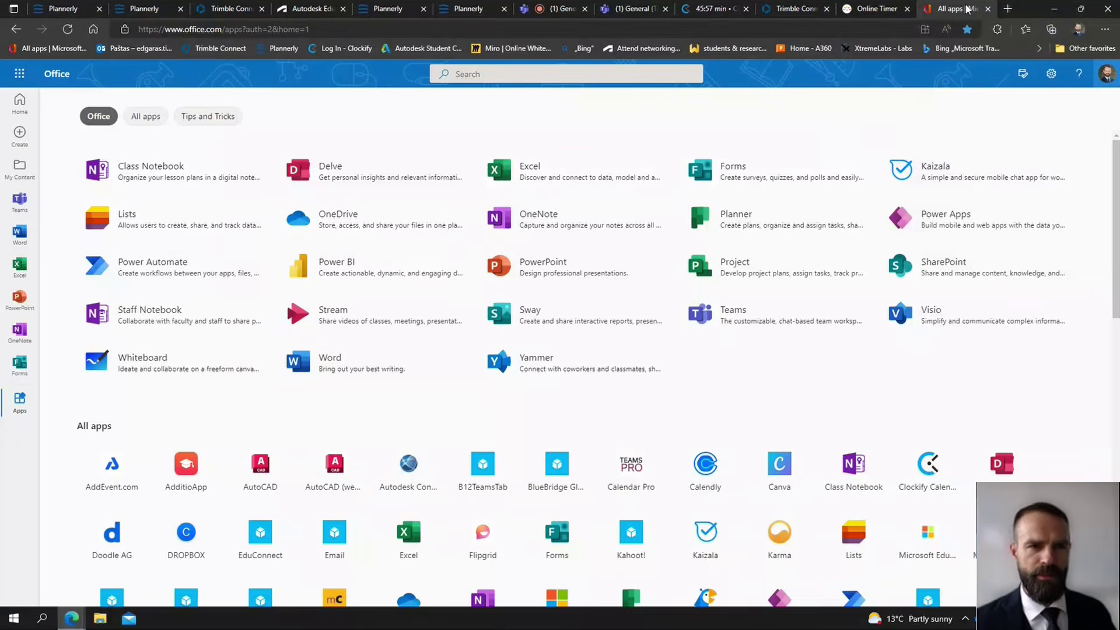
Review the design review tools in the Plannerly BEP table, open the PDF24 site from it and examine its online PDF tools
left_click(149, 17)
scroll(750, 282, "down", 3)
scroll(845, 287, "up", 3)
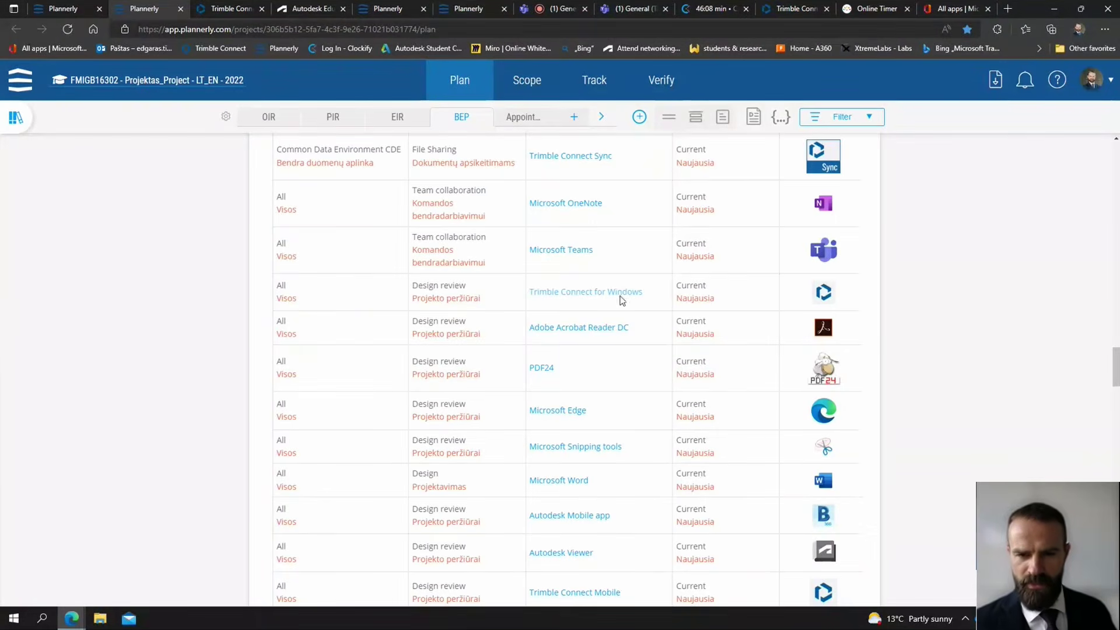
scroll(623, 300, "down", 1)
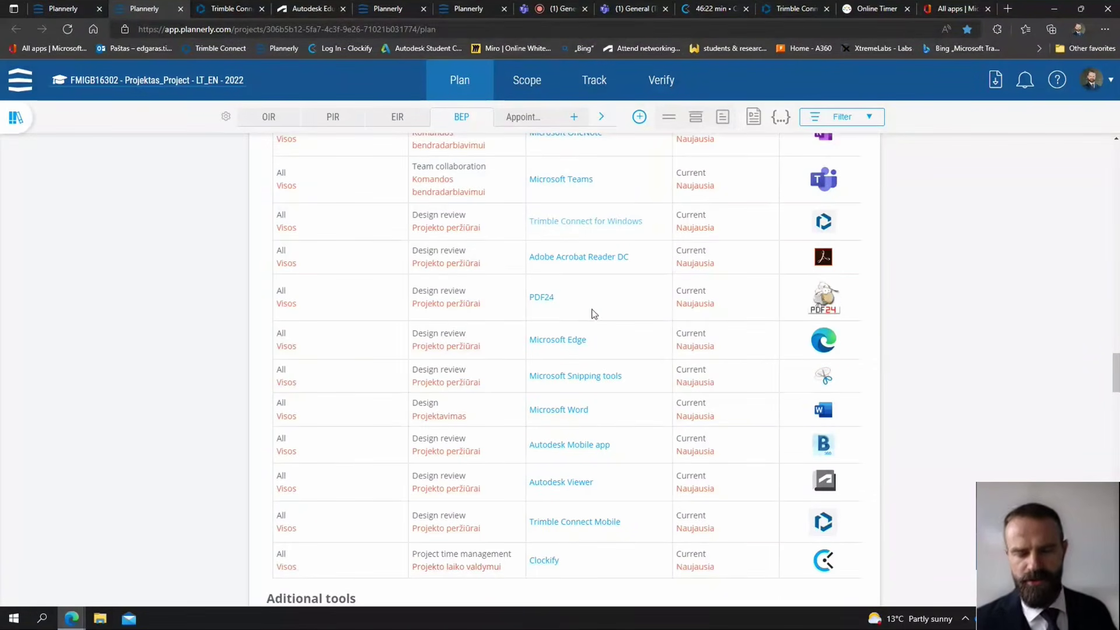
left_click(546, 299)
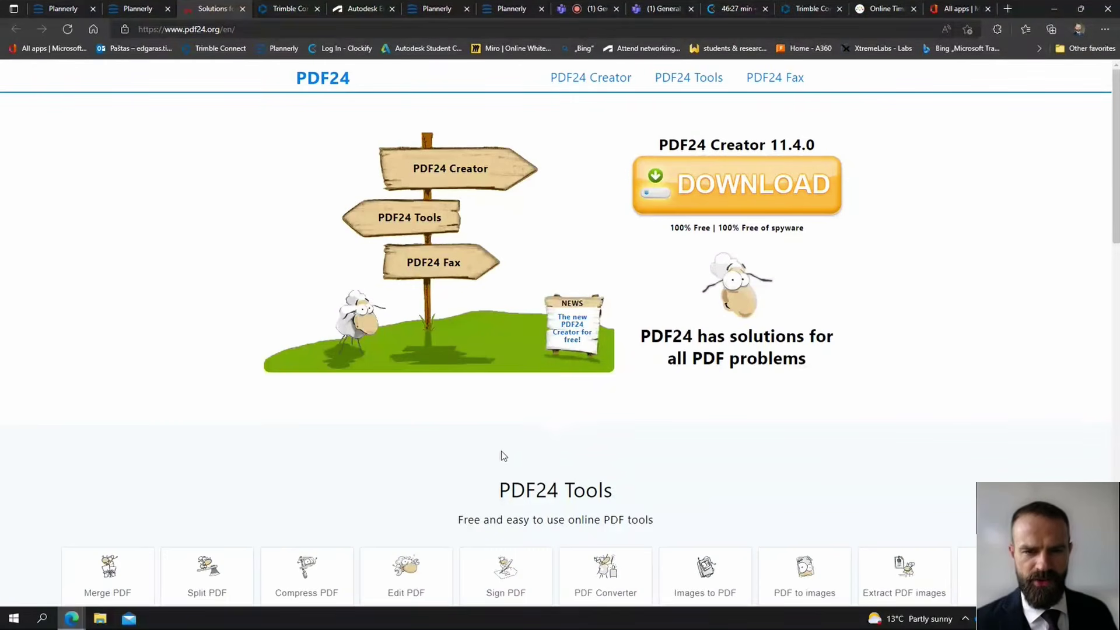
scroll(504, 452, "down", 7)
scroll(499, 445, "up", 3)
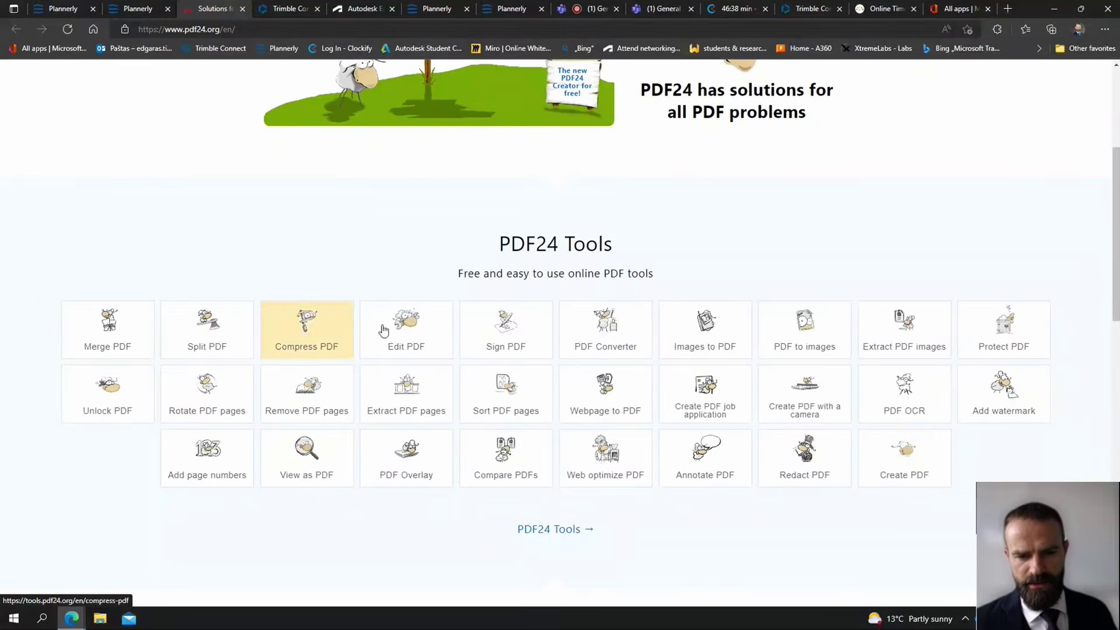
Examine the PDF24 Creator download and online tools, close the site and return to the Plannerly BEP software table
scroll(840, 332, "up", 4)
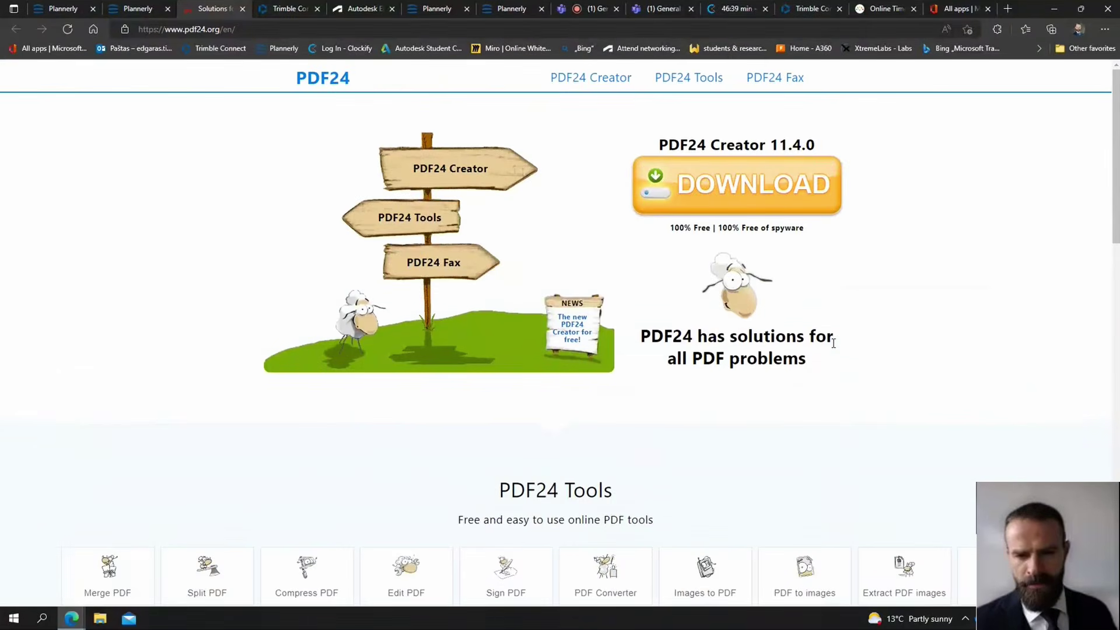
scroll(834, 344, "down", 3)
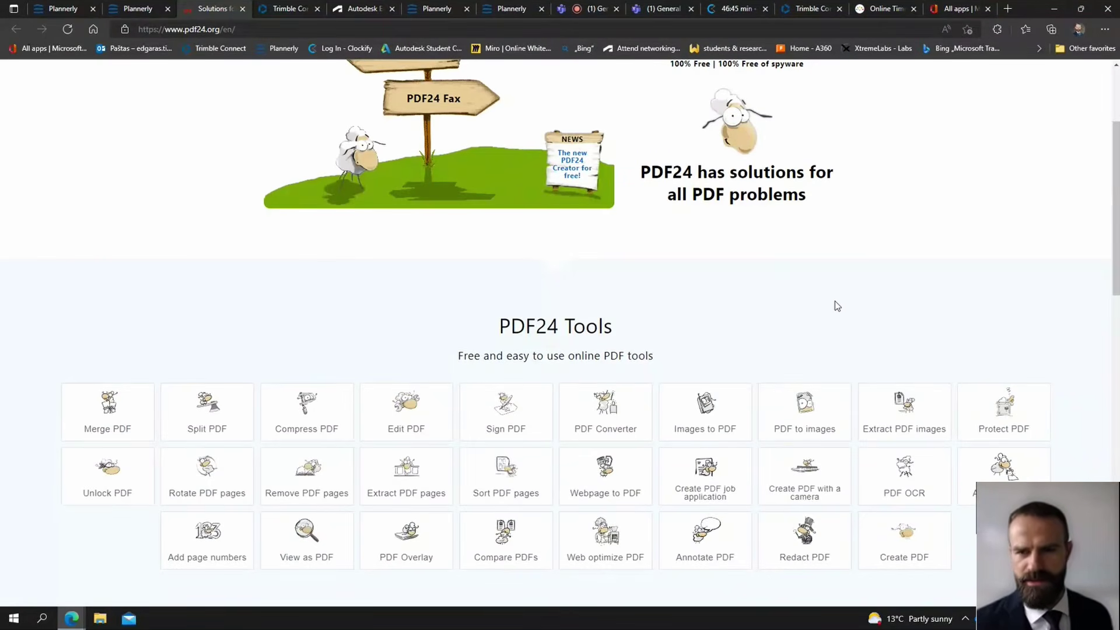
scroll(872, 228, "up", 3)
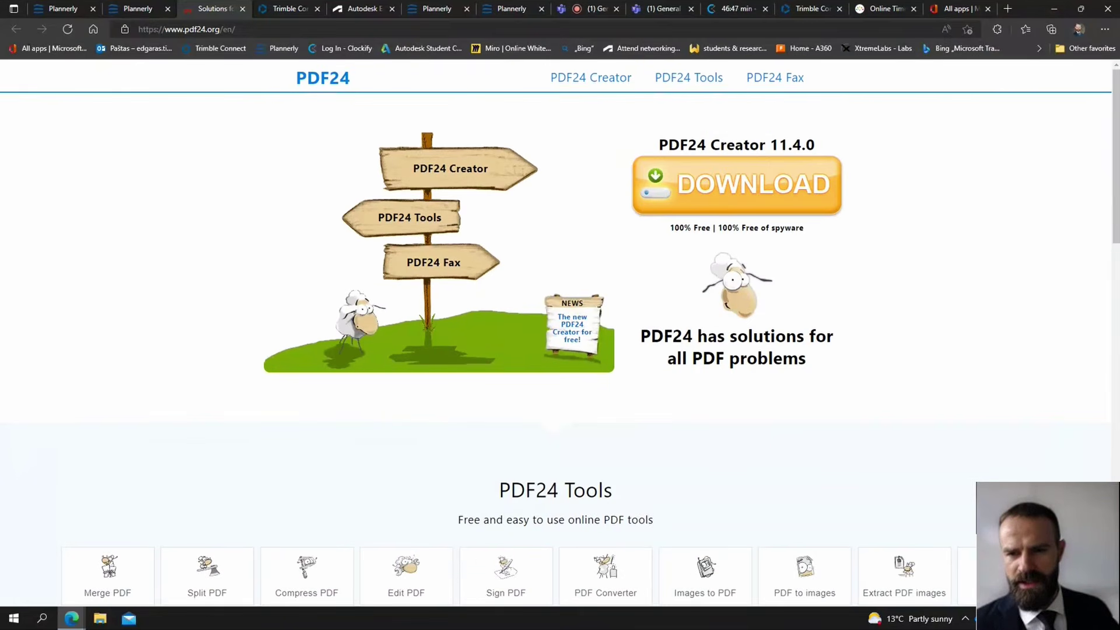
middle_click(187, 9)
scroll(614, 289, "up", 1)
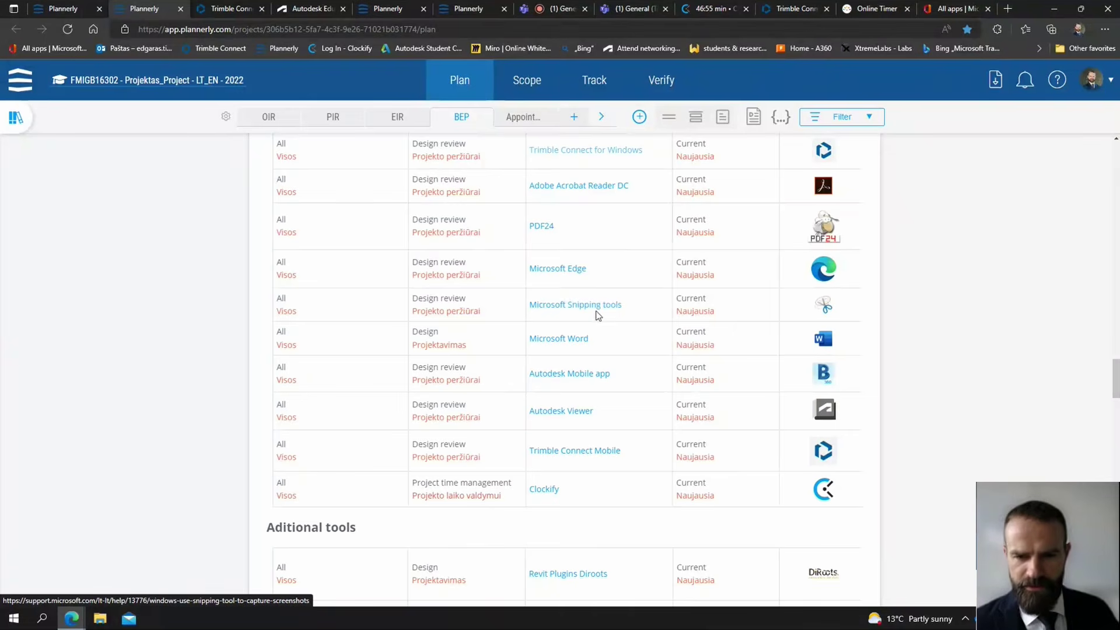
Search the computer's programs for "snip" and open the Snipping Tool
left_click(10, 617)
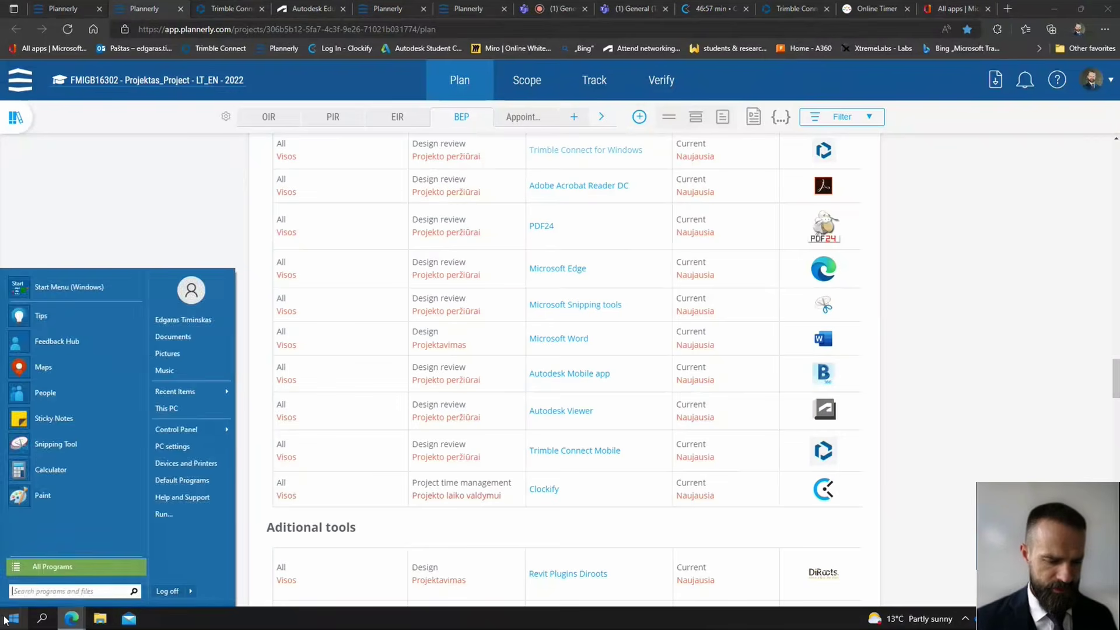
type("snit")
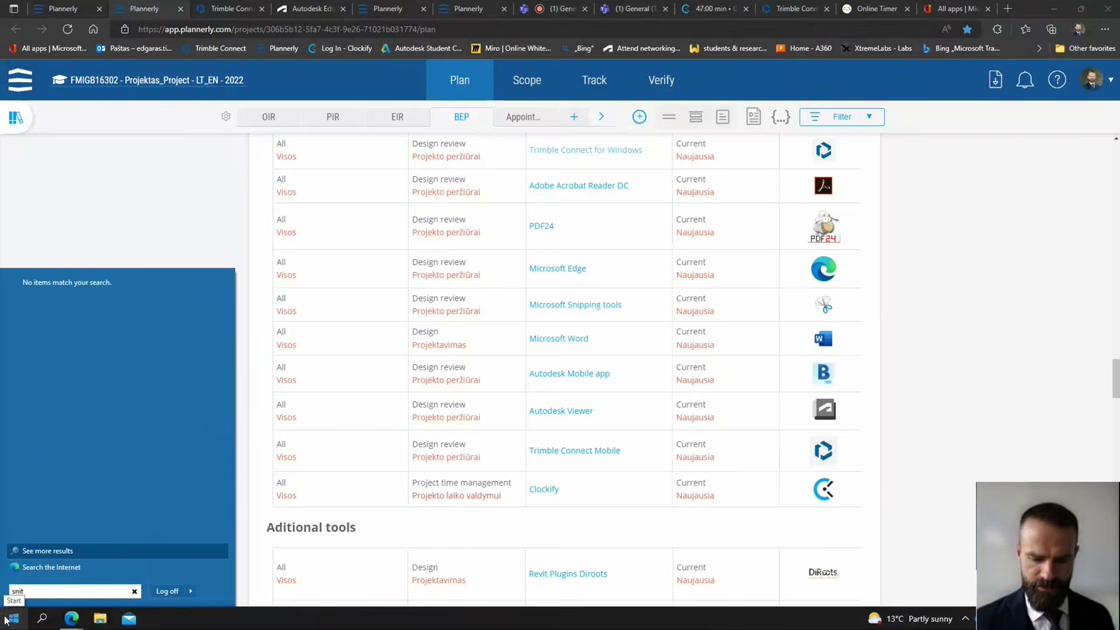
key("BackSpace")
type("p")
left_click(69, 298)
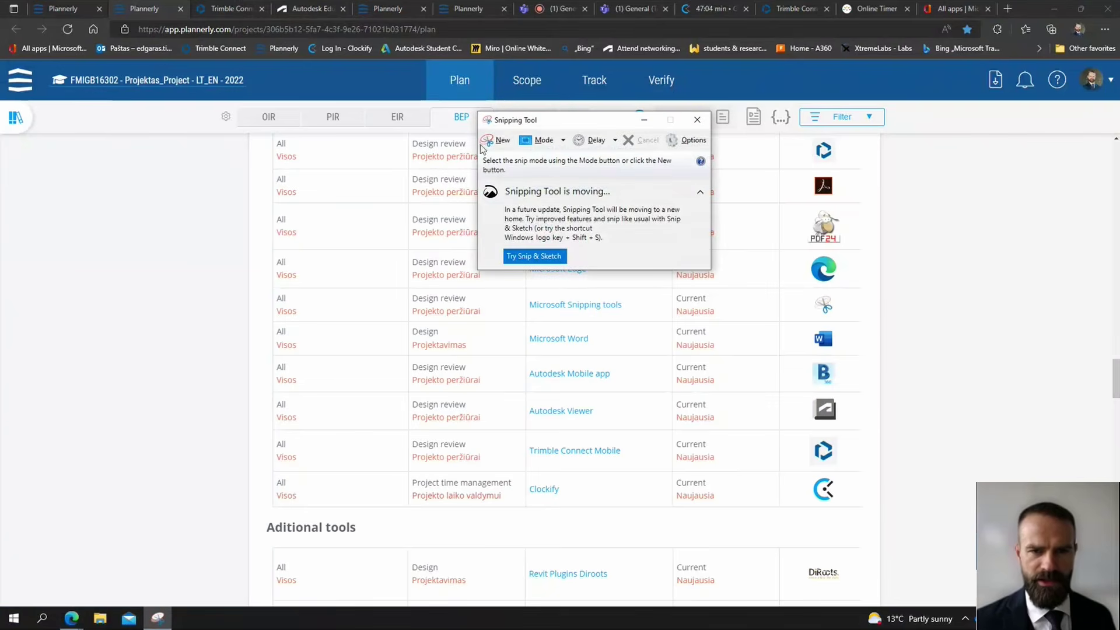
Snip the BEP table from Adobe Acrobat Reader DC downward and pen-circle the Microsoft Edge row's Design review area and the PDF24 row's version area
left_click(482, 141)
left_click_drag(257, 165, 886, 451)
mouse_move(476, 239)
left_mouse_down()
mouse_move(408, 324)
mouse_move(484, 257)
left_mouse_up()
mouse_move(787, 216)
left_mouse_down()
mouse_move(659, 274)
mouse_move(737, 208)
left_mouse_up()
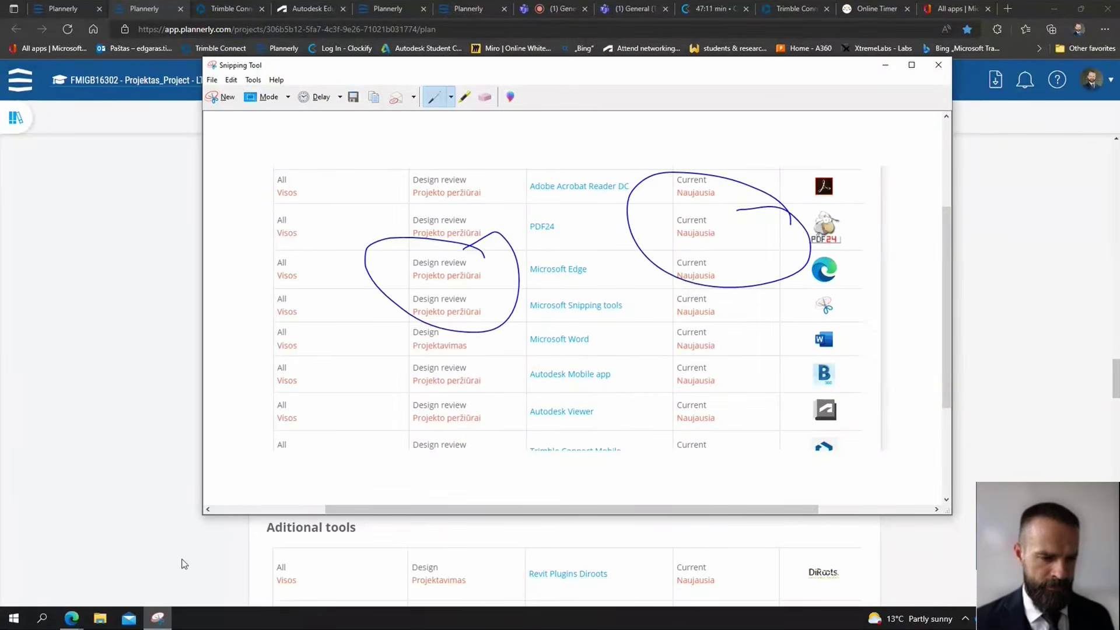
Post the annotated snip as a new conversation in the General channel of the Microsoft Teams class
left_click(568, 8)
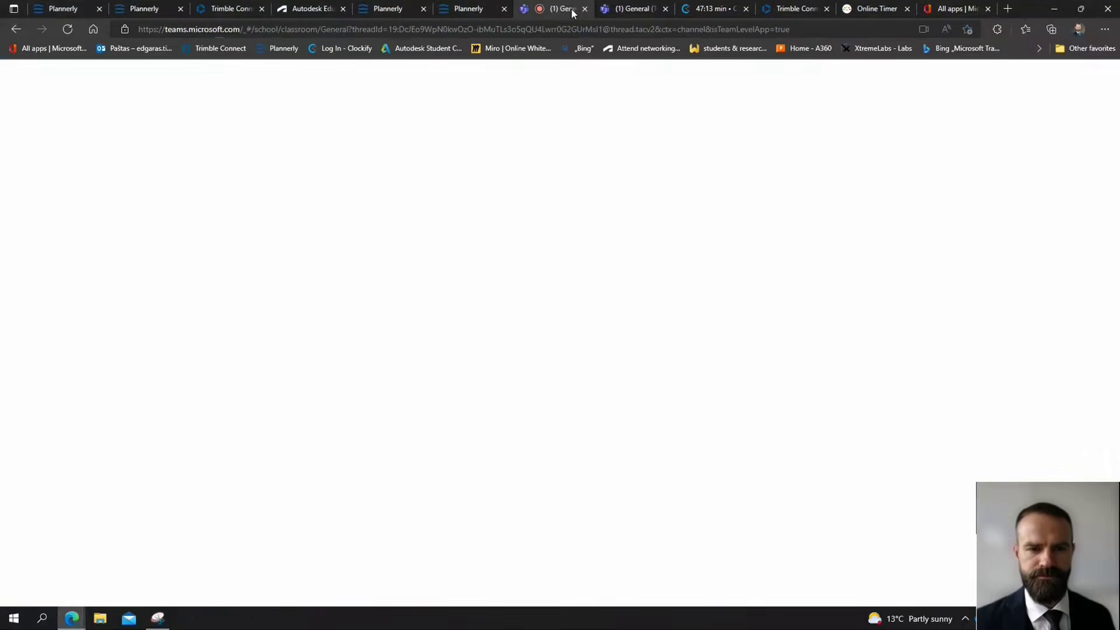
left_click(81, 346)
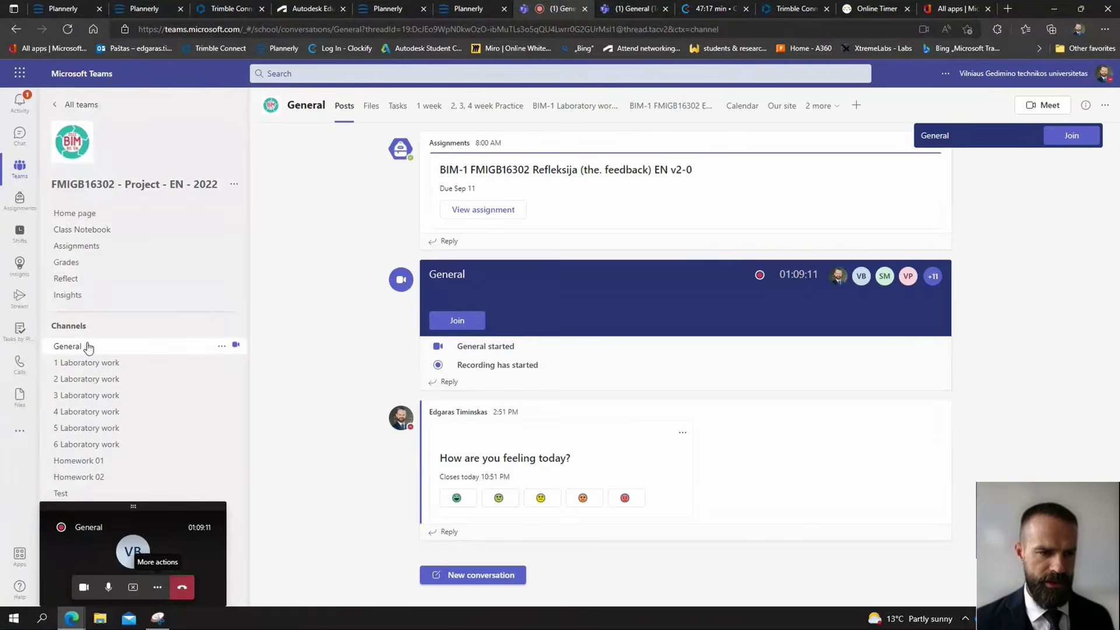
left_click(444, 576)
key("ctrl+v")
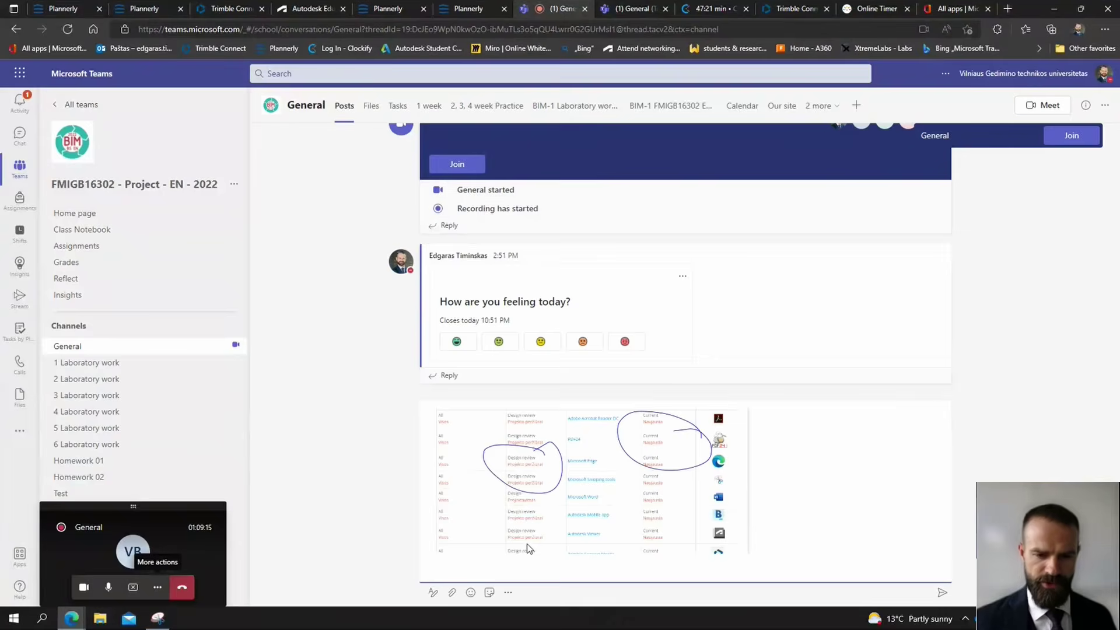
key("Return")
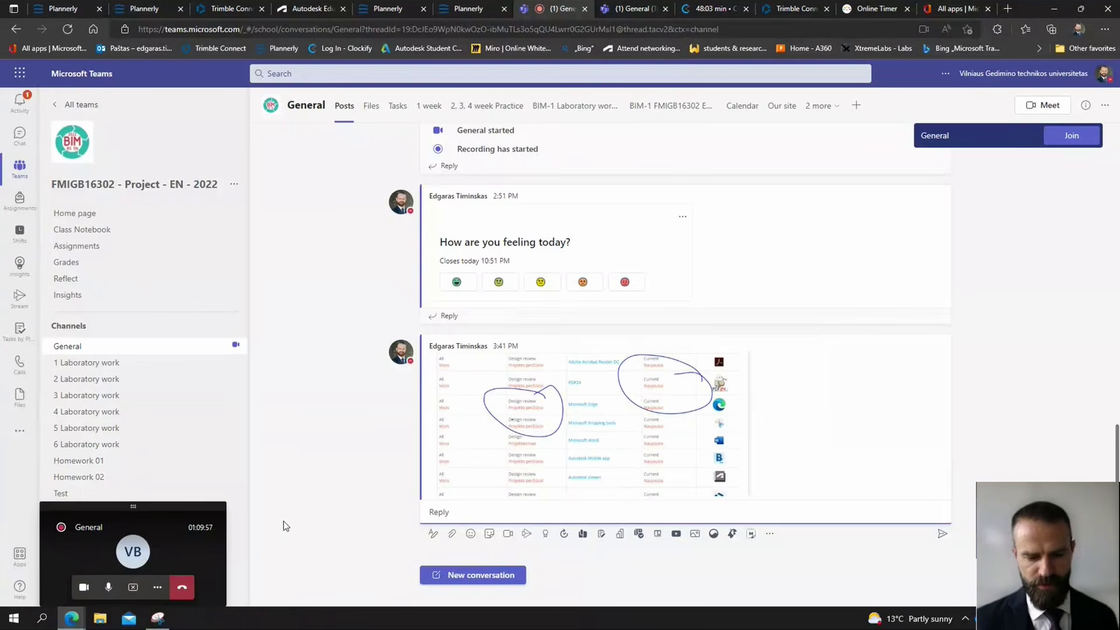
Return to the Plannerly BEP table and review the remaining entries from Microsoft Word to Clockify
left_click(77, 621)
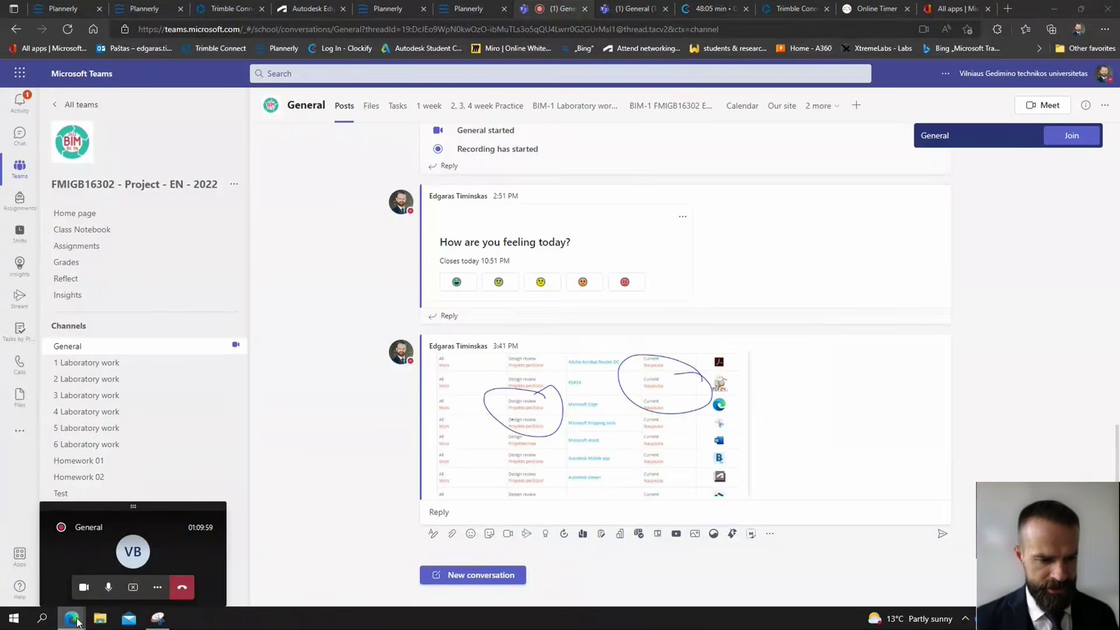
mouse_move(90, 556)
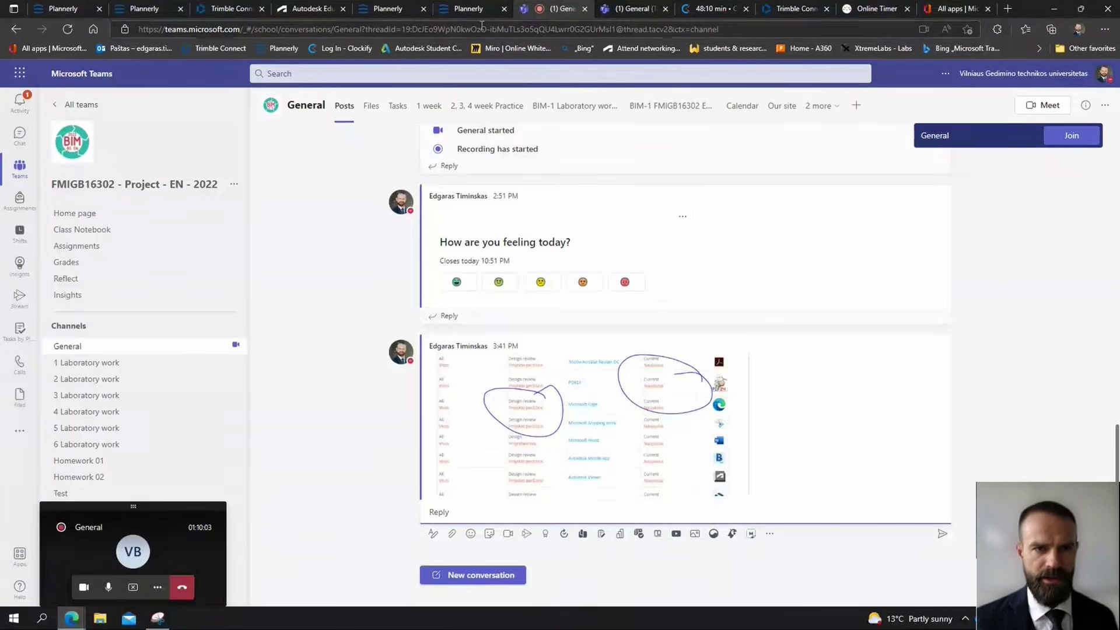
left_click(153, 8)
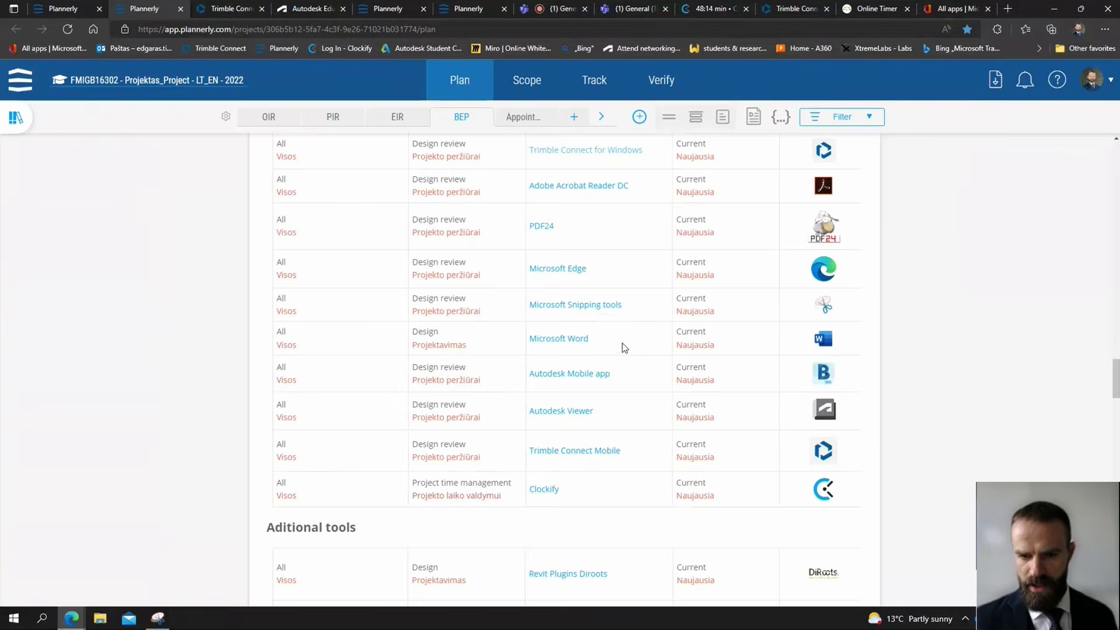
scroll(700, 378, "down", 1)
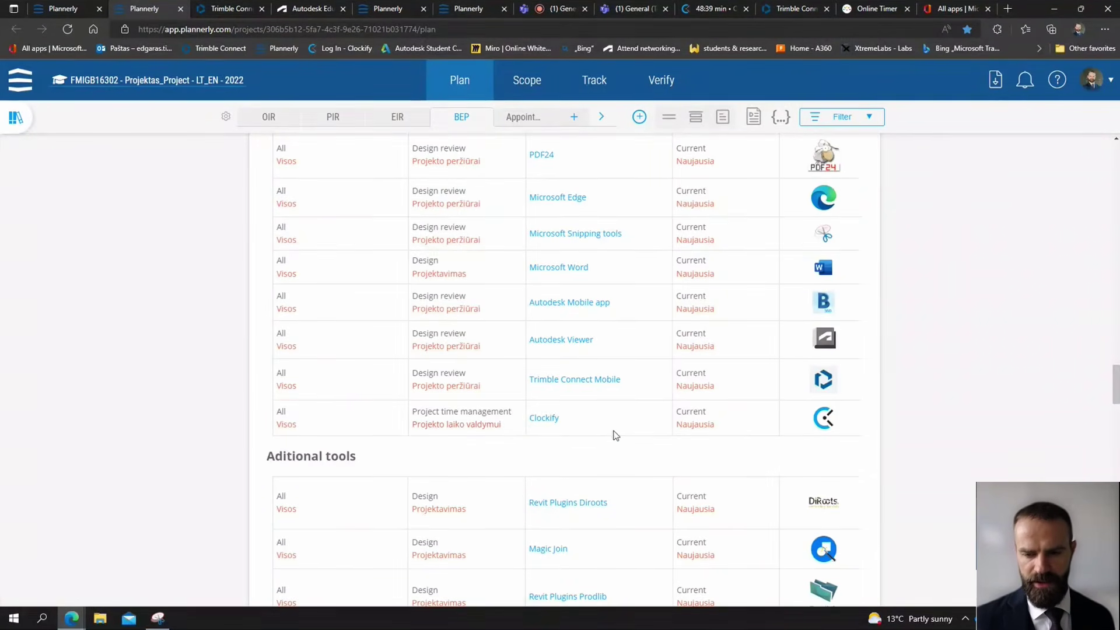
scroll(641, 395, "down", 1)
Examine the Revit plugins and other design tools listed under Aditional tools, from Diroots to Warchart
scroll(642, 395, "down", 5)
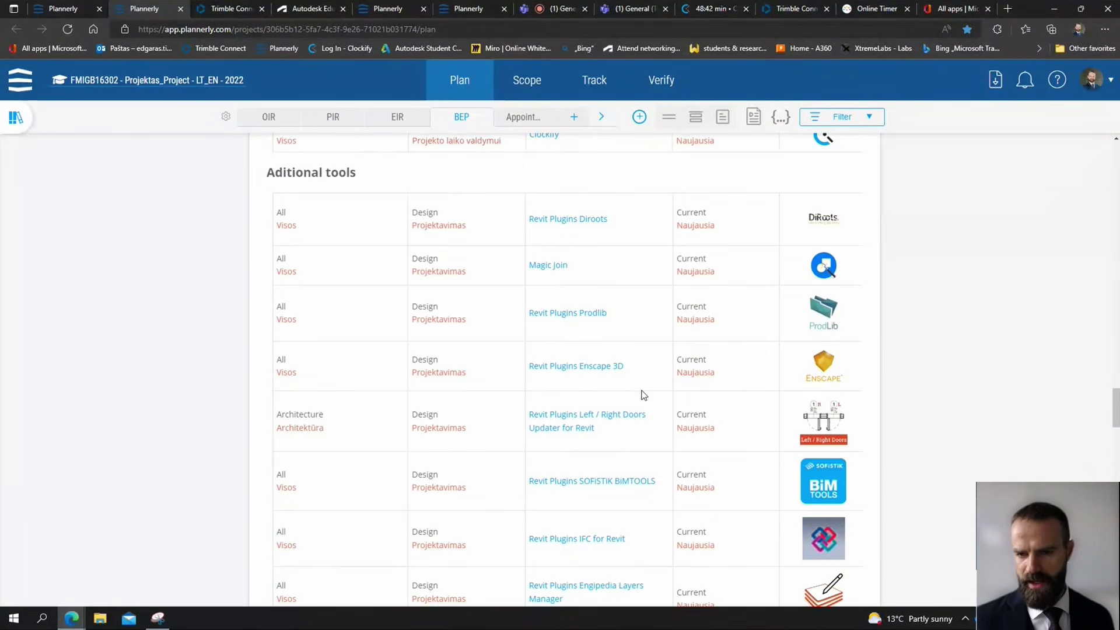
left_click_drag(281, 170, 355, 172)
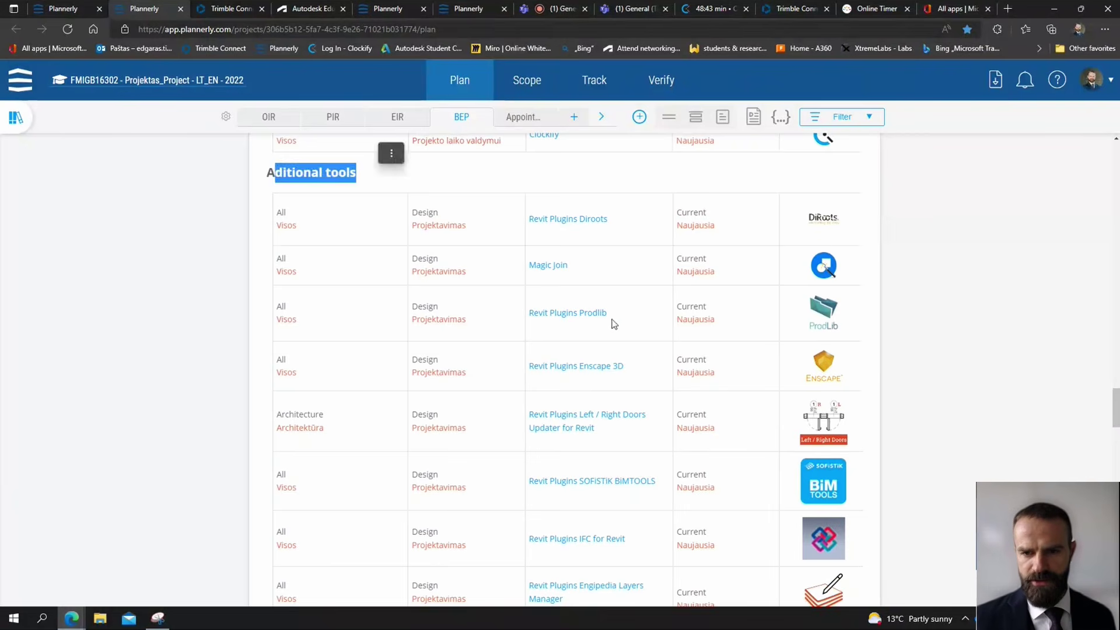
scroll(695, 254, "down", 1)
scroll(700, 263, "up", 1)
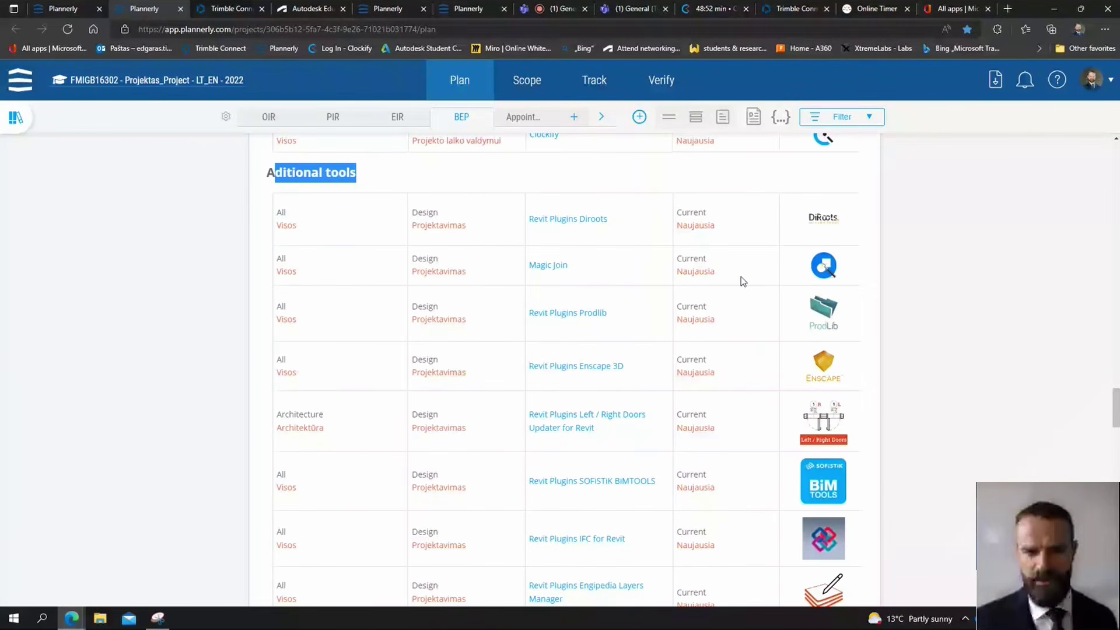
left_click_drag(417, 213, 500, 238)
left_click(461, 240)
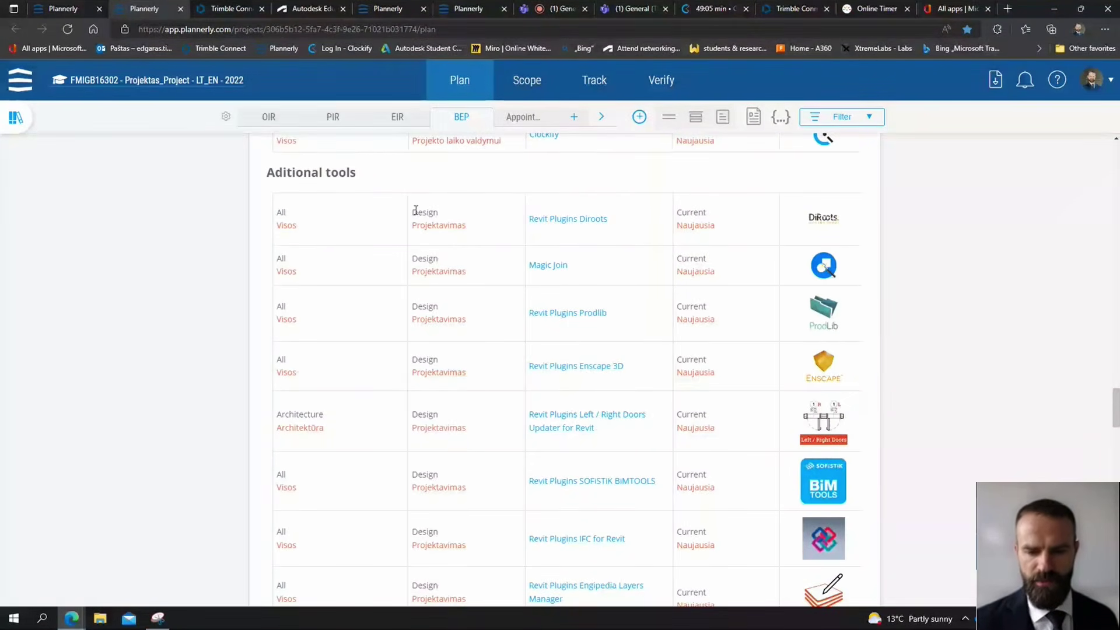
scroll(493, 334, "down", 10)
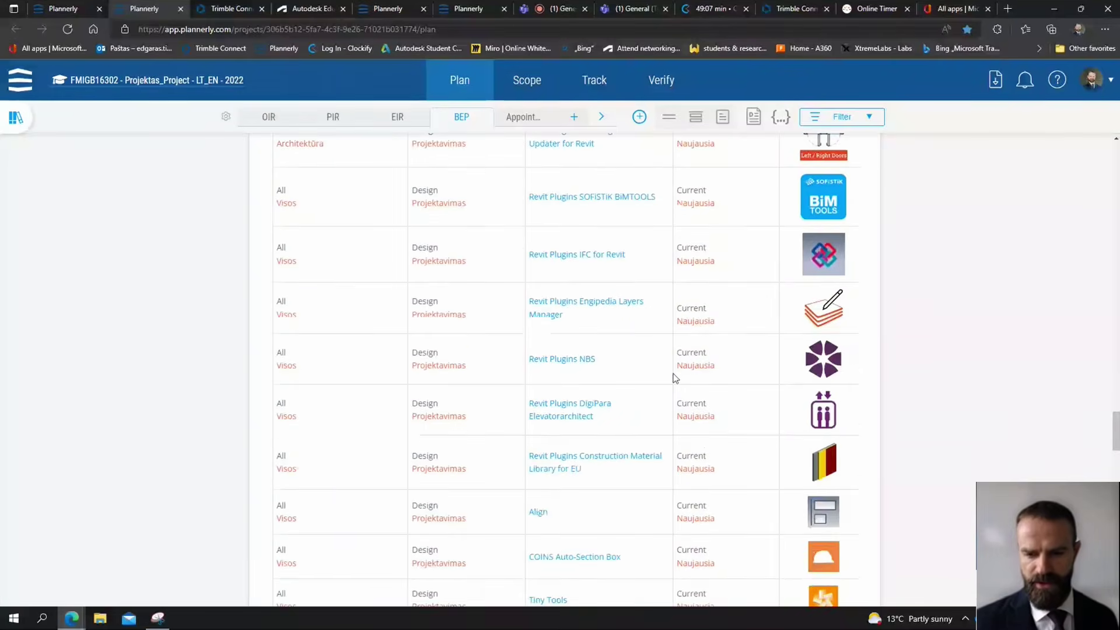
scroll(786, 392, "up", 10)
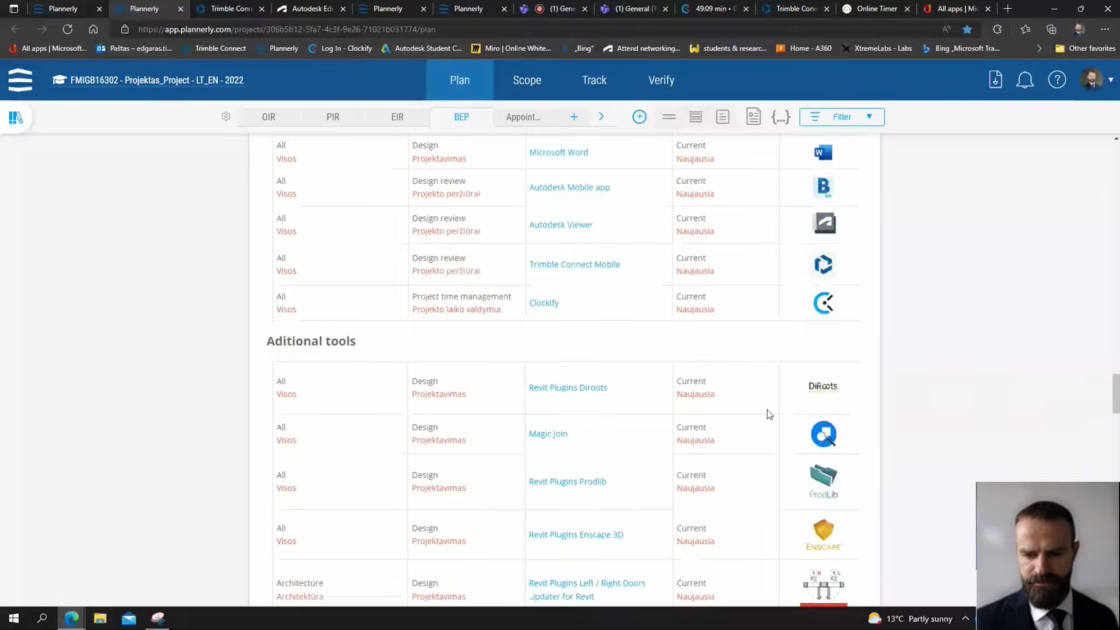
scroll(736, 350, "down", 10)
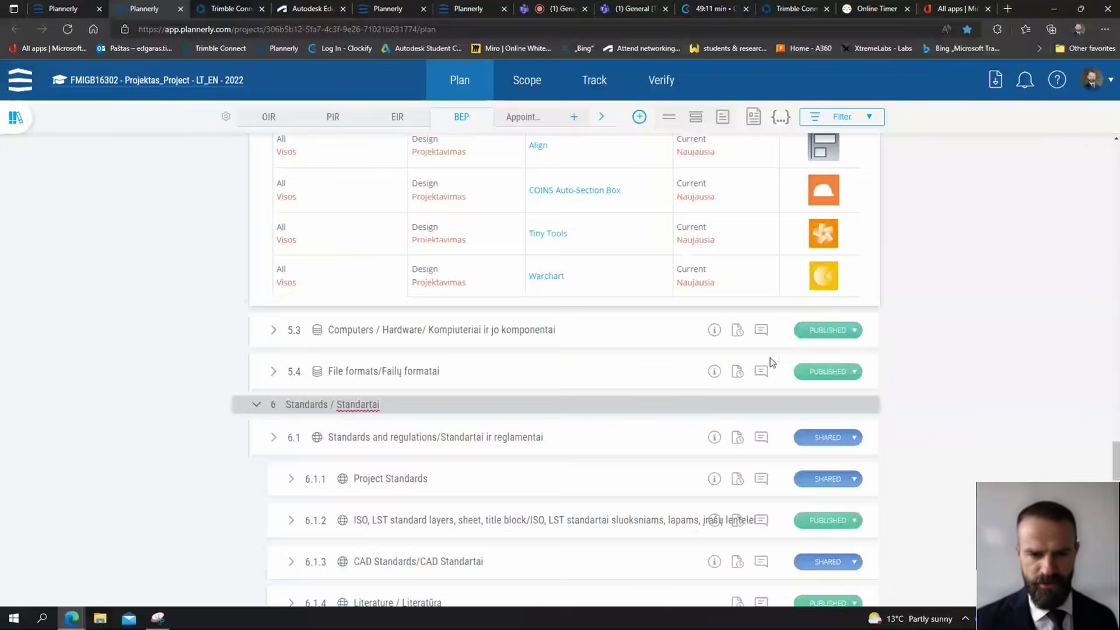
scroll(737, 349, "up", 2)
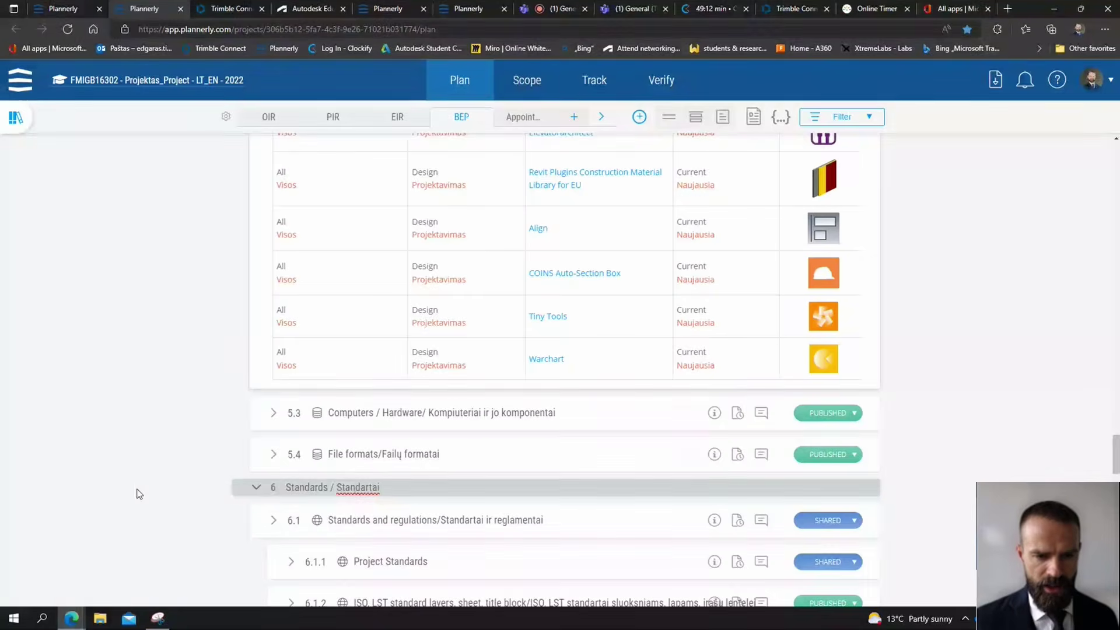
Expand section 5.3 Computers / Hardware and open the linked system requirements for Revit 2023 products
left_click(274, 415)
scroll(437, 312, "down", 4)
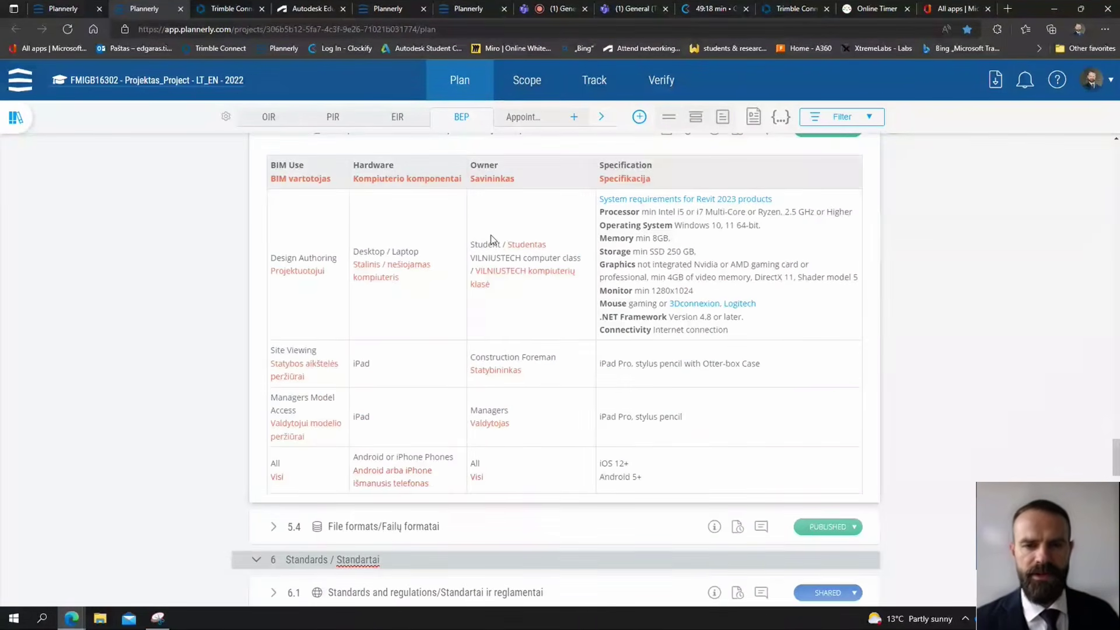
left_click(646, 208)
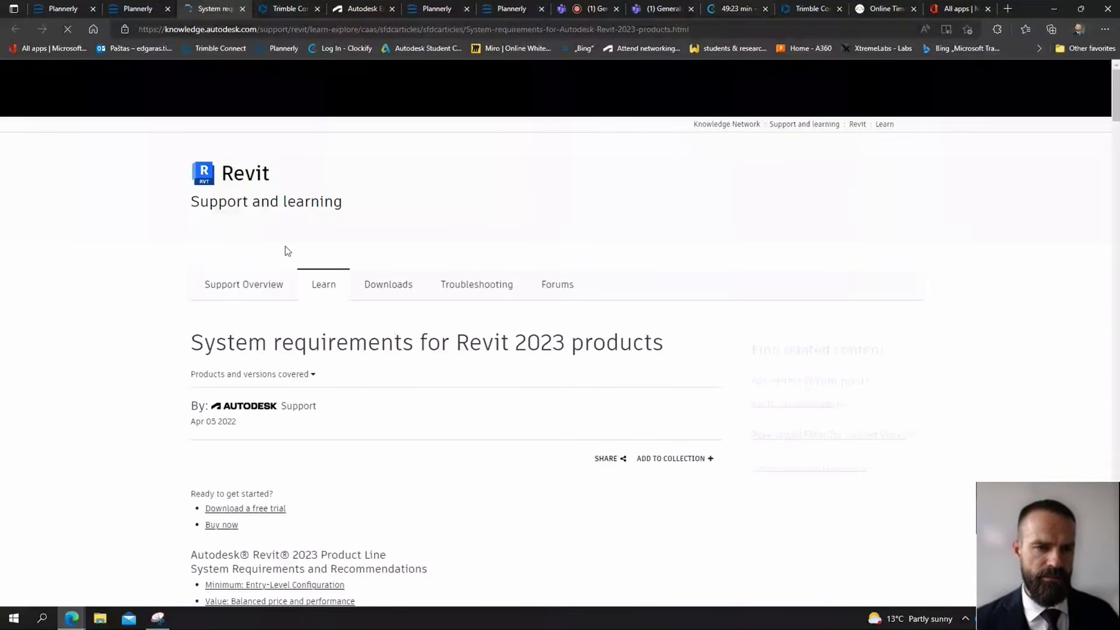
Examine the Revit 2023 Minimum: Entry-Level Configuration table, including the display, video adapter, disk space and connectivity rows
scroll(287, 250, "down", 8)
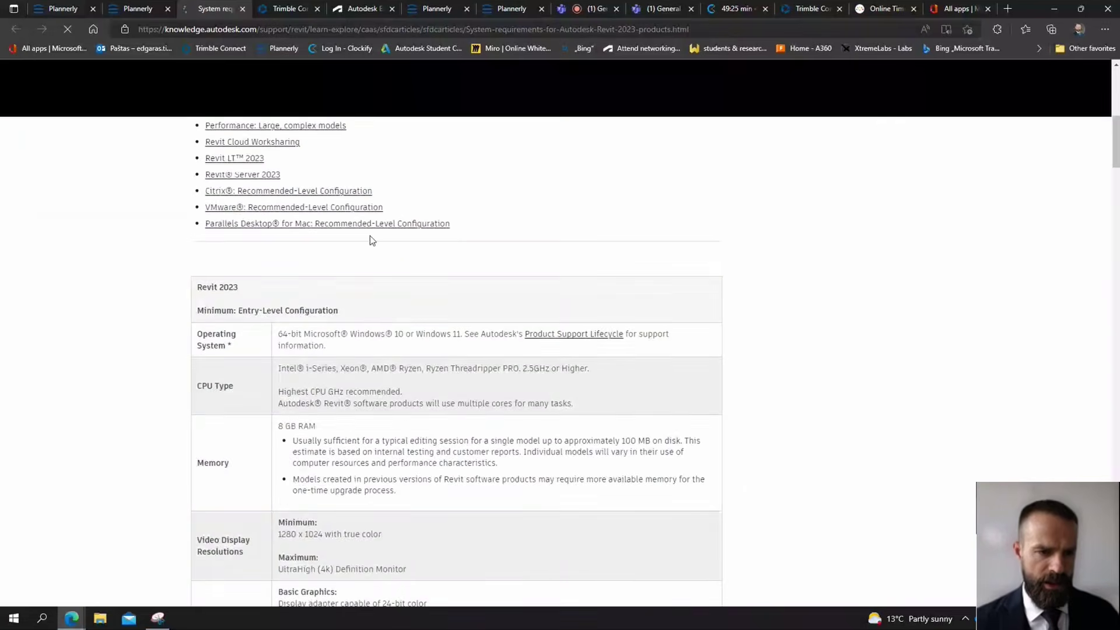
scroll(350, 327, "down", 5)
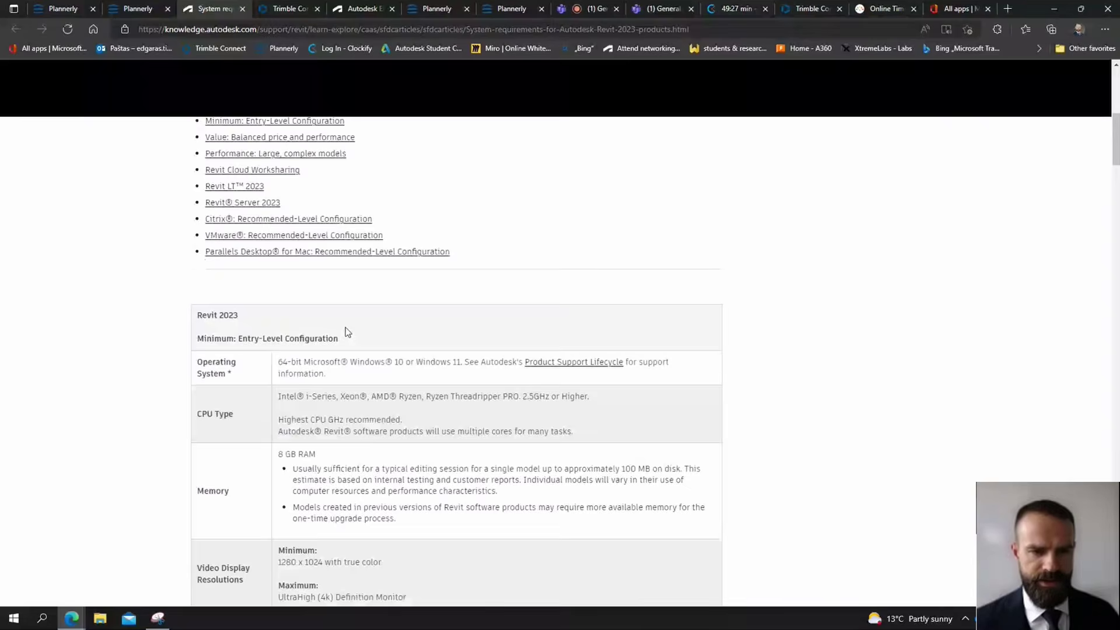
scroll(292, 245, "down", 3)
left_click_drag(292, 294, 492, 315)
left_click_drag(280, 403, 358, 492)
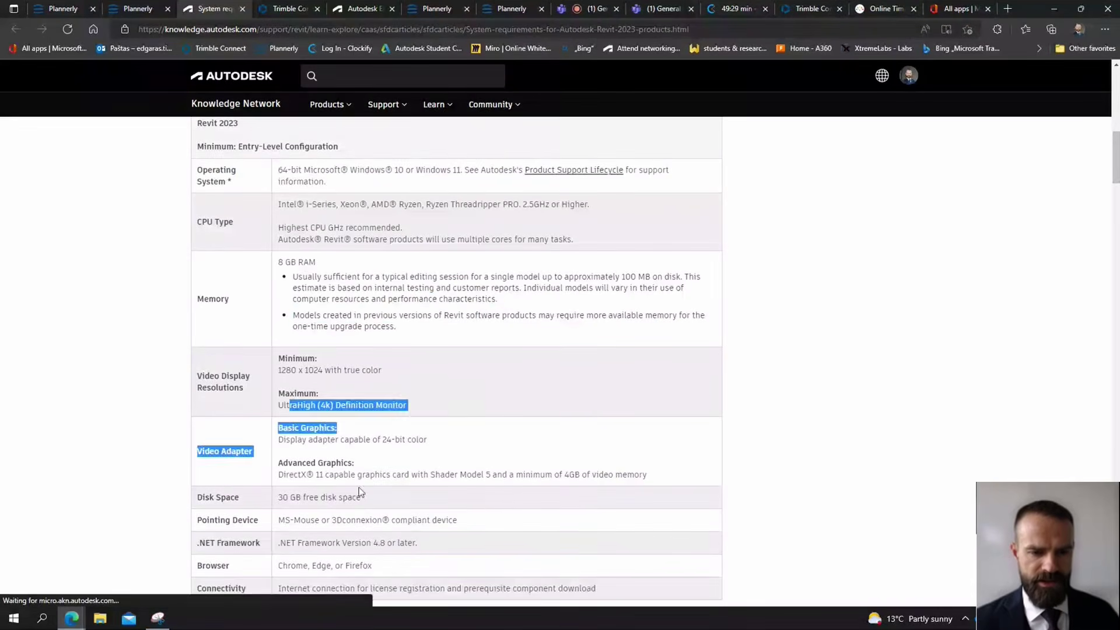
left_click(362, 493)
scroll(483, 498, "down", 3)
left_click_drag(263, 269, 378, 423)
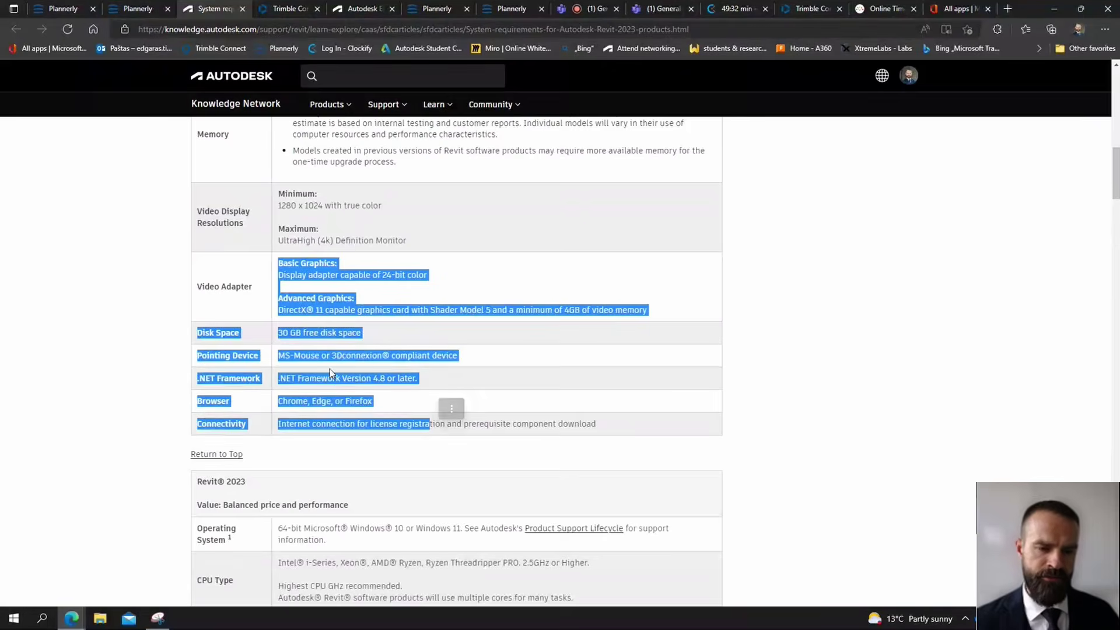
Compare the Revit 2023 entry-level, value and performance configurations, and view the Cloud Worksharing and Revit LT requirements
scroll(329, 368, "up", 10)
scroll(329, 368, "up", 4)
scroll(345, 335, "down", 7)
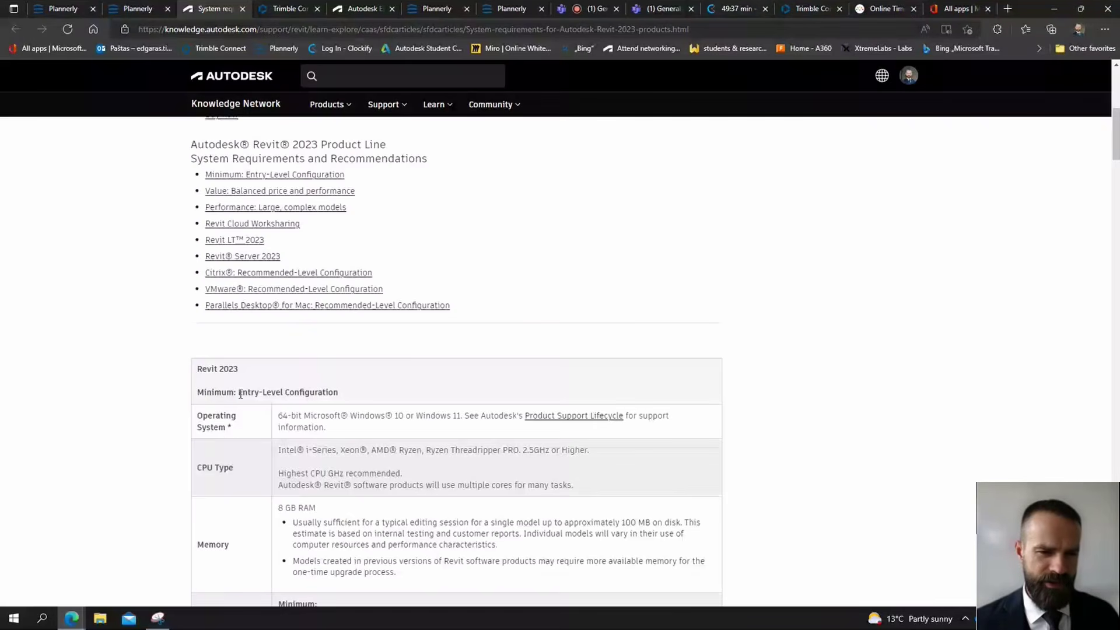
left_click_drag(270, 397, 398, 395)
scroll(376, 397, "down", 4)
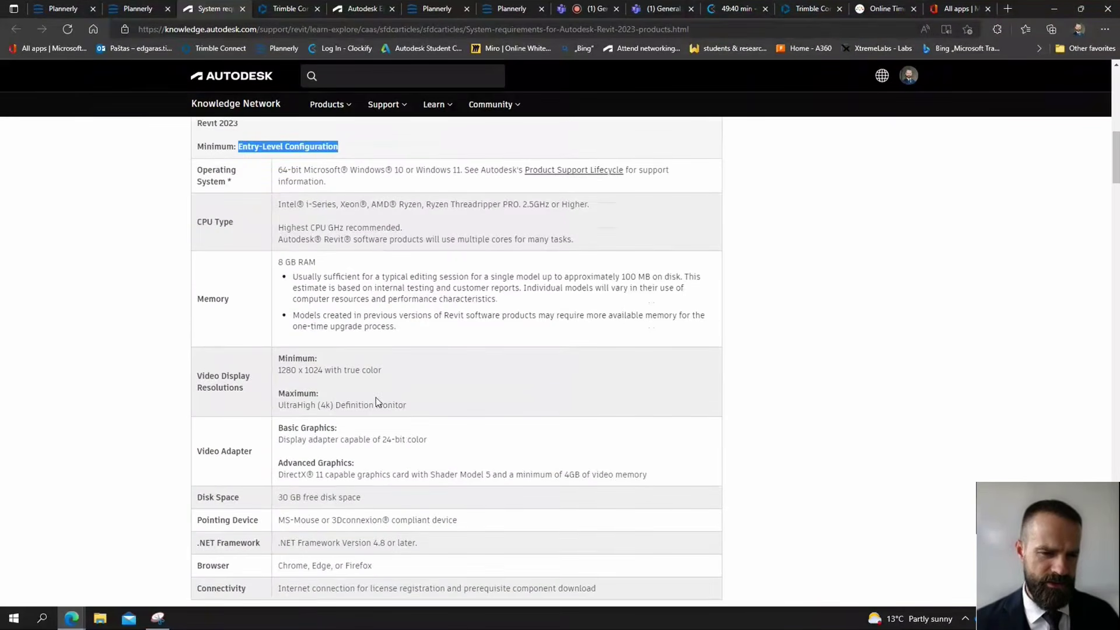
scroll(375, 397, "down", 9)
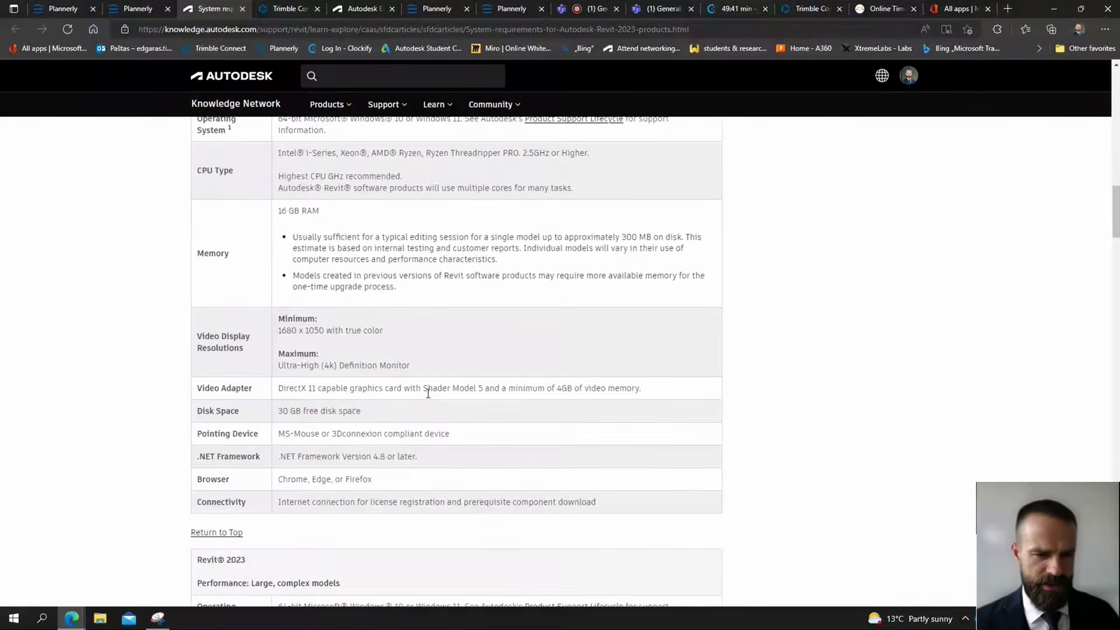
scroll(396, 385, "down", 7)
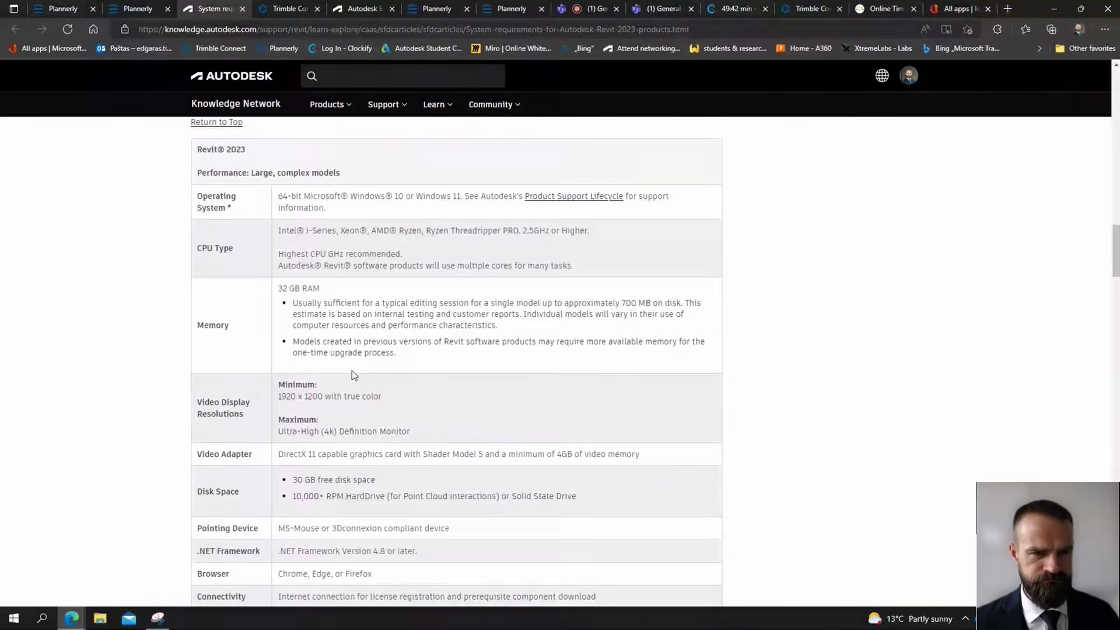
scroll(351, 370, "down", 10)
scroll(353, 274, "up", 2)
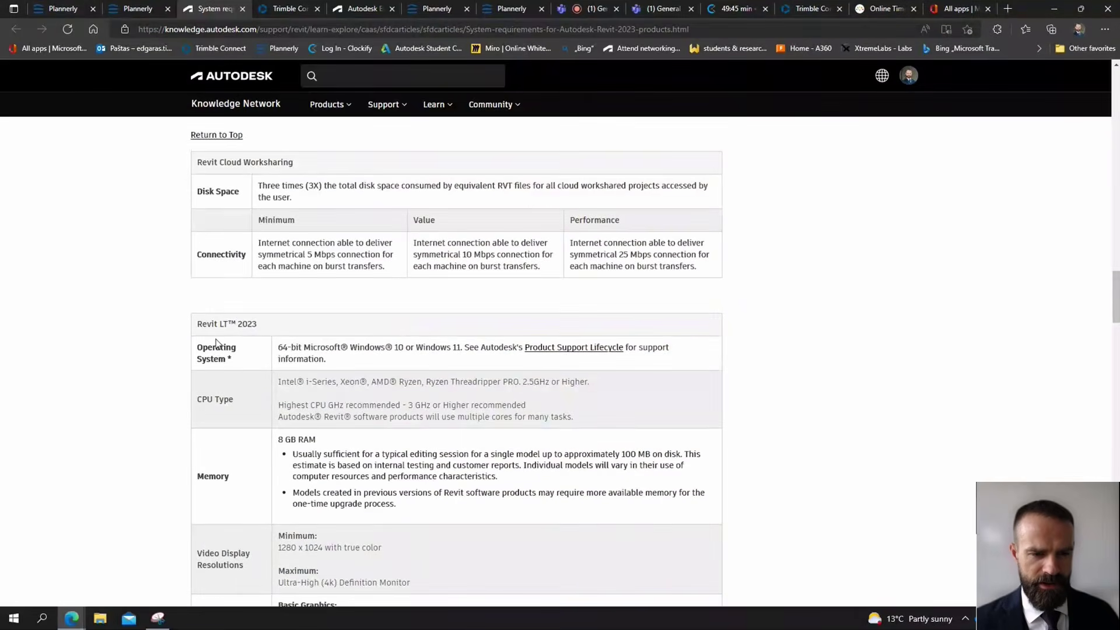
Examine the Revit Server, Citrix, VMware and Parallels Desktop configurations in the Revit 2023 system requirements, and return to the start of the article
scroll(346, 369, "down", 9)
scroll(467, 330, "down", 8)
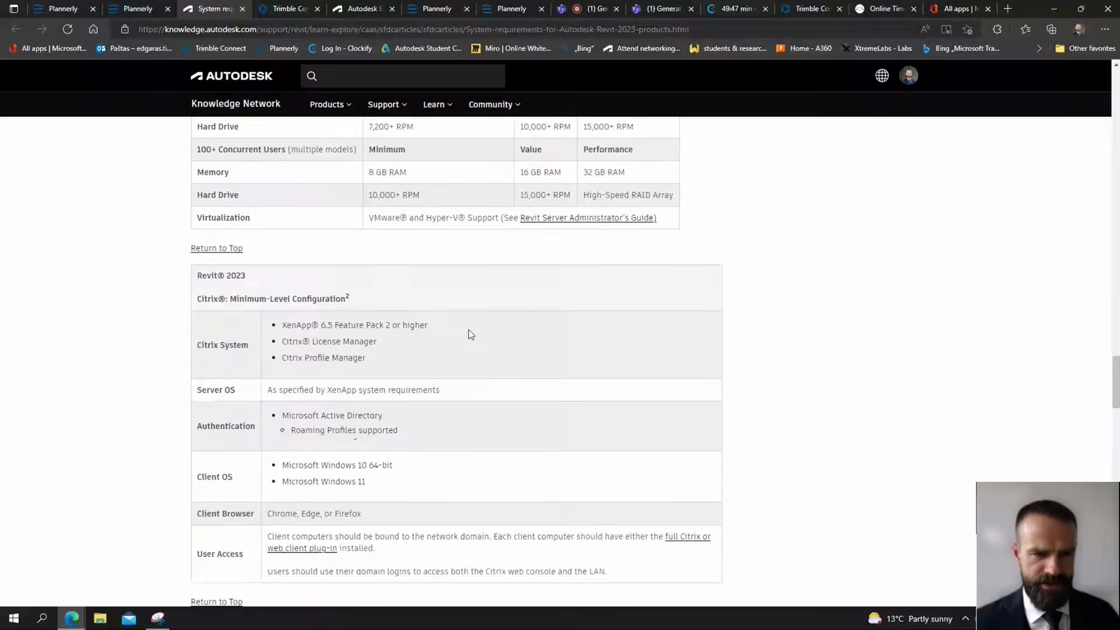
scroll(350, 348, "up", 1)
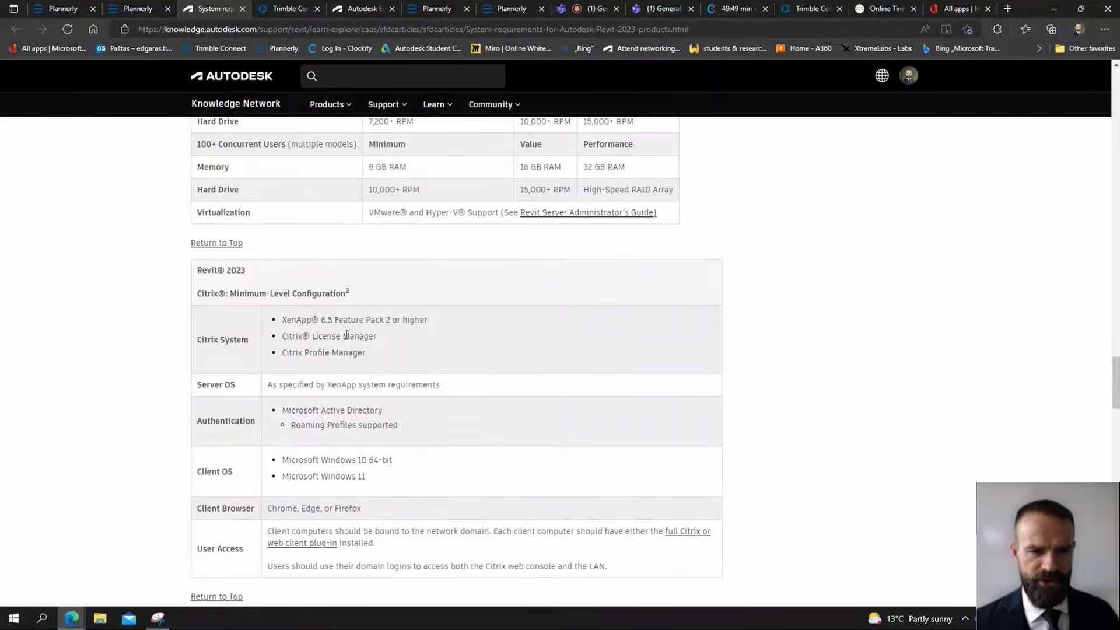
scroll(299, 325, "down", 16)
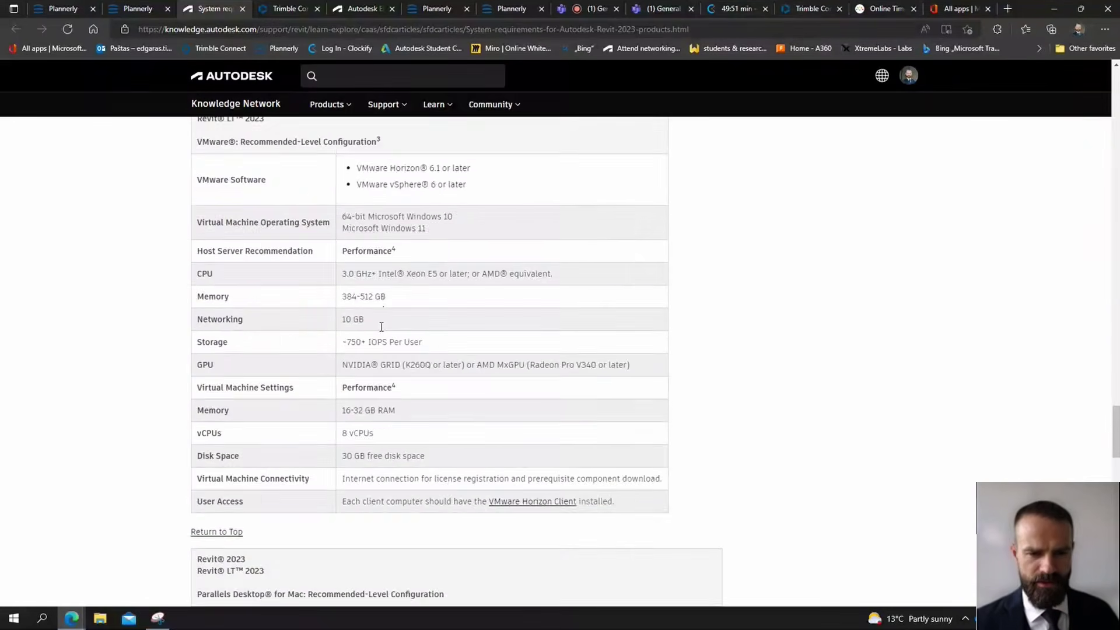
scroll(382, 324, "down", 6)
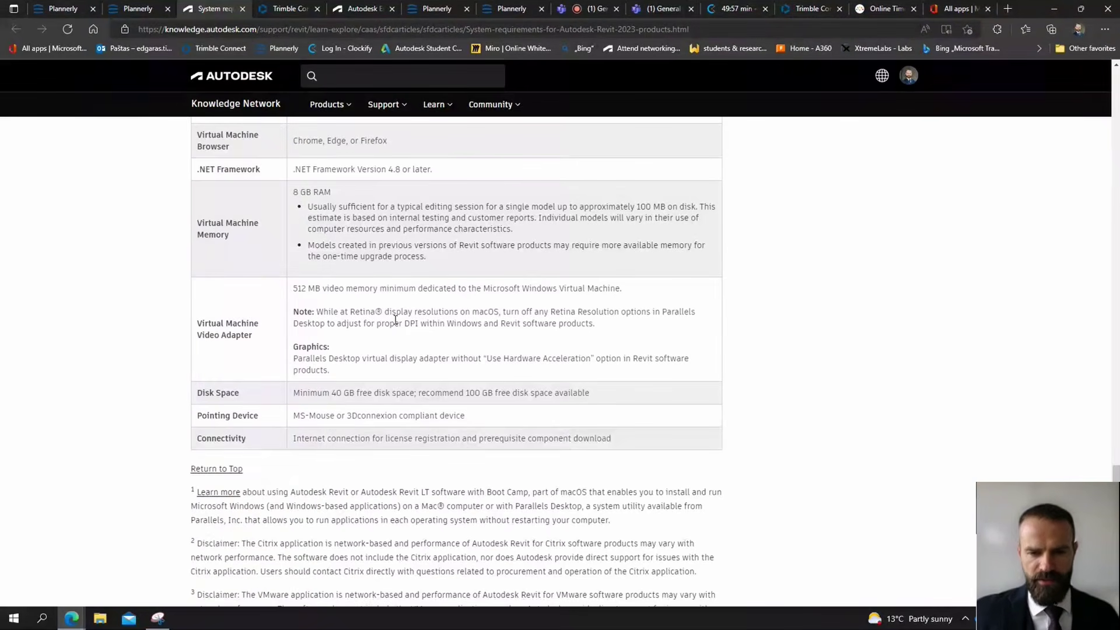
scroll(405, 317, "up", 20)
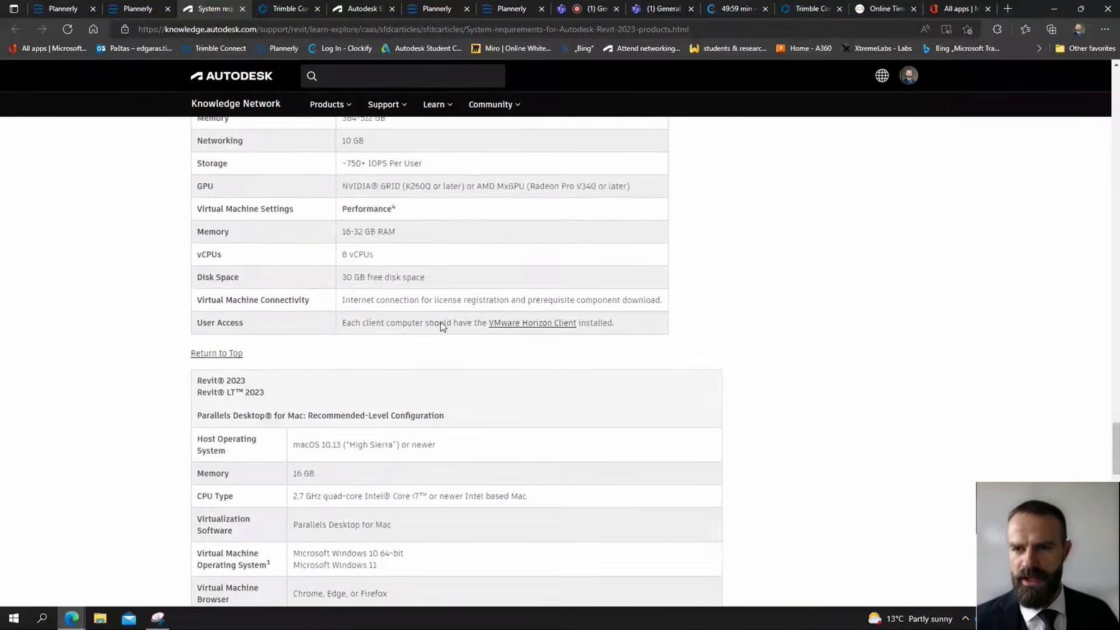
scroll(441, 329, "up", 6)
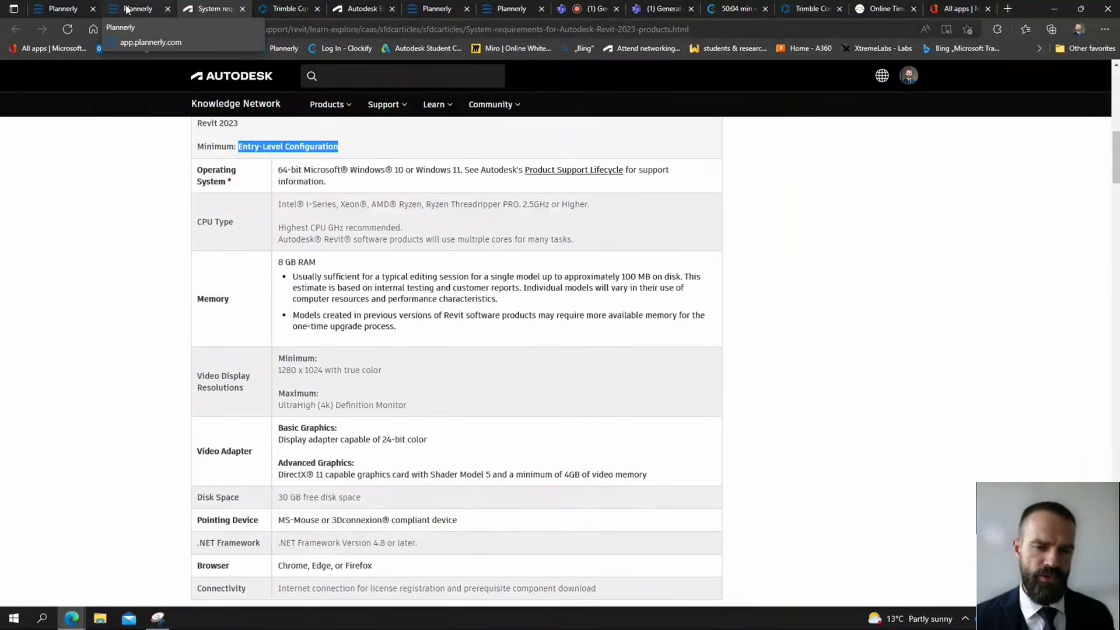
scroll(505, 338, "up", 10)
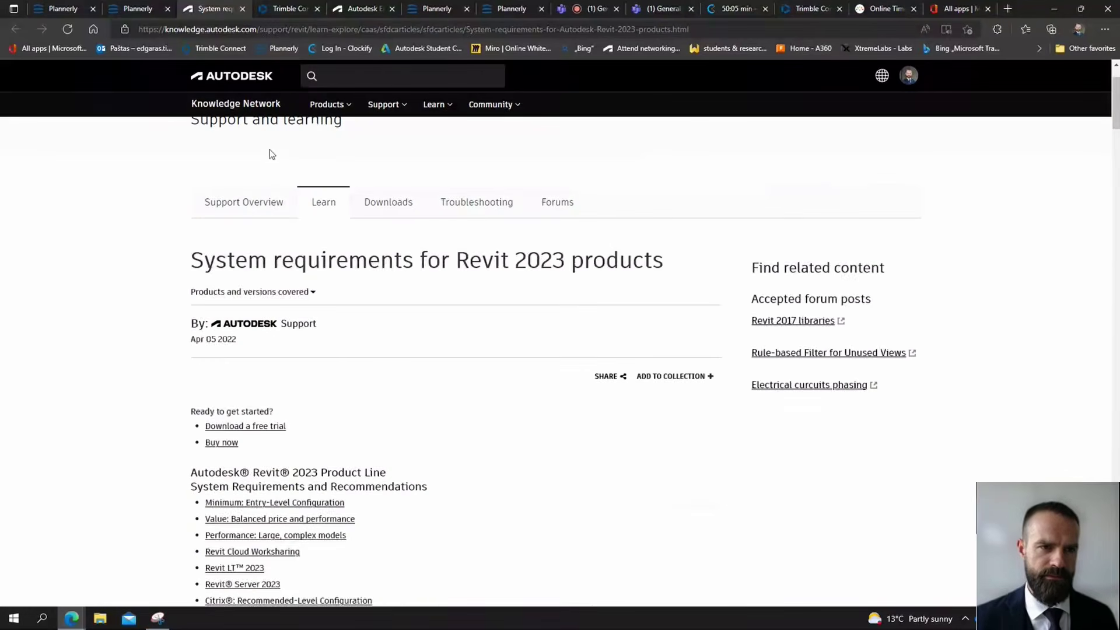
Return to the Plannerly BEP, expand section 5.4 File formats, and review the listed file types from RTE to PNG
left_click(149, 11)
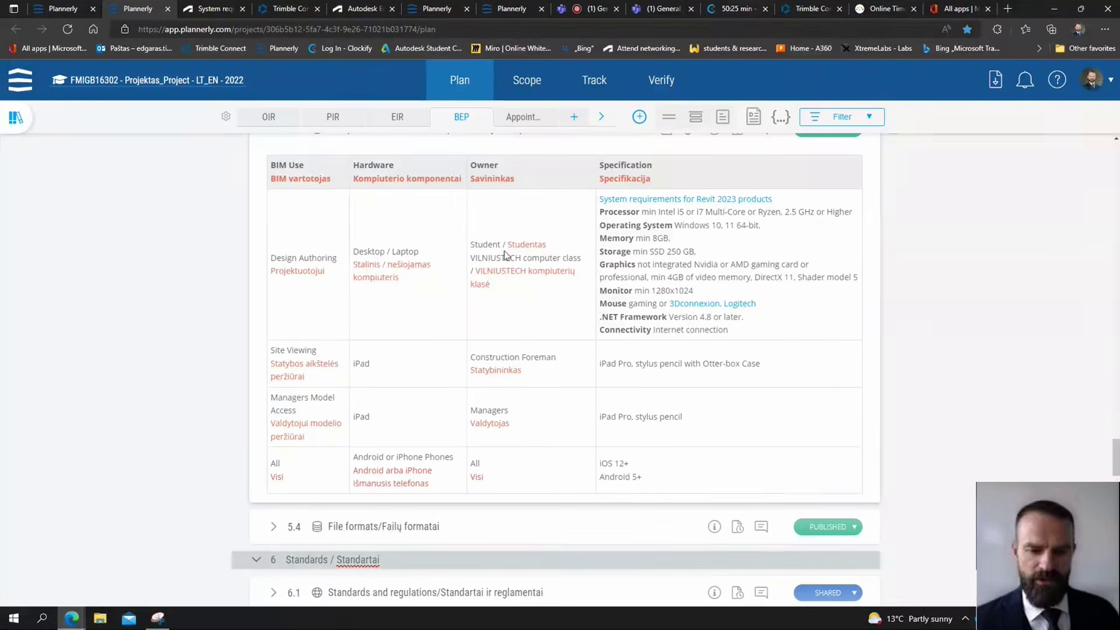
scroll(583, 422, "down", 3)
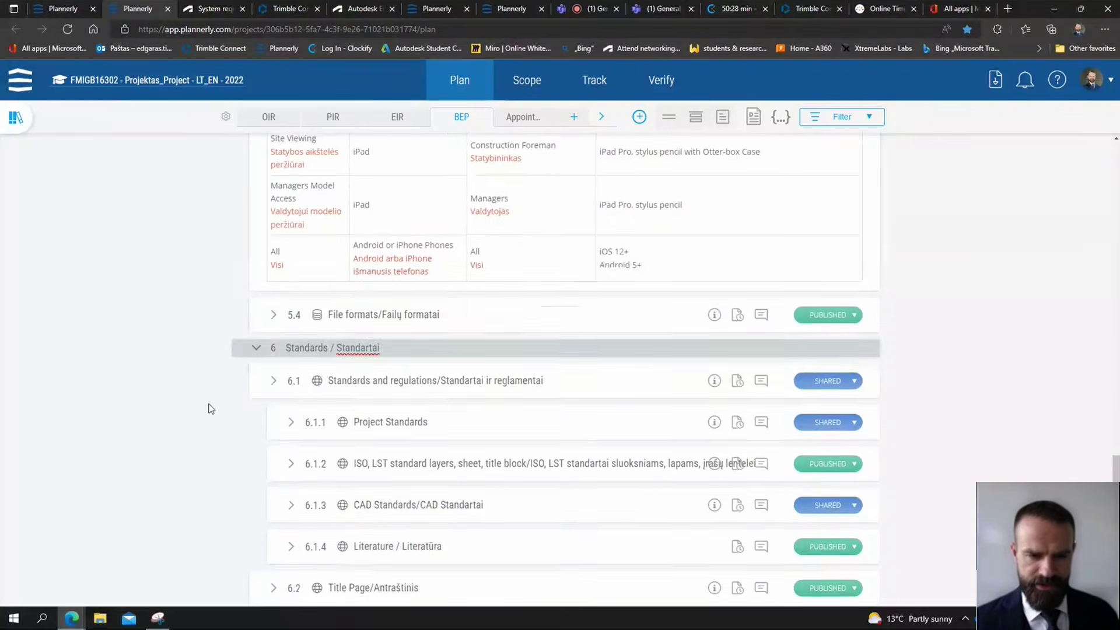
left_click(273, 313)
scroll(417, 449, "down", 6)
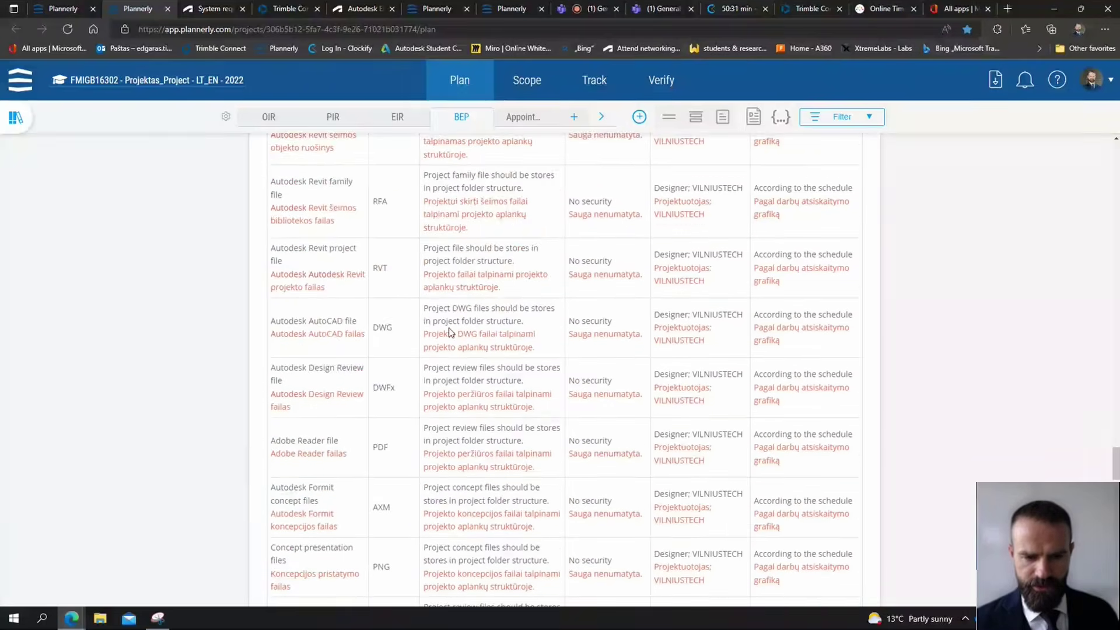
scroll(446, 320, "down", 2)
scroll(436, 434, "up", 5)
scroll(436, 434, "up", 2)
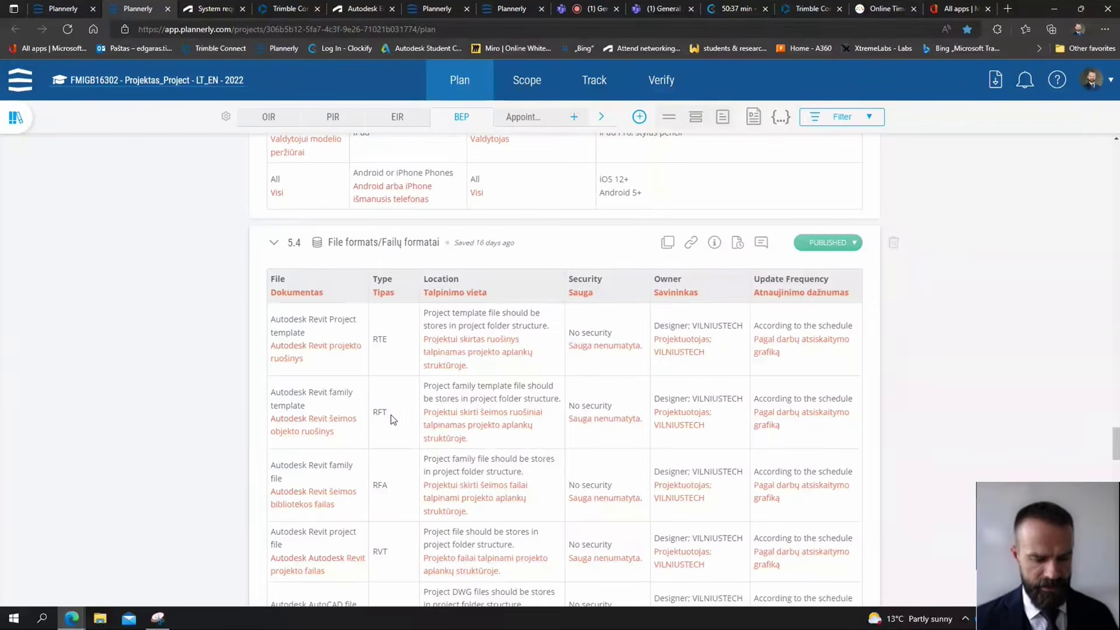
Switch to File Explorer and create a new Microsoft Word document with the default name in the Documents folder
key("super+e")
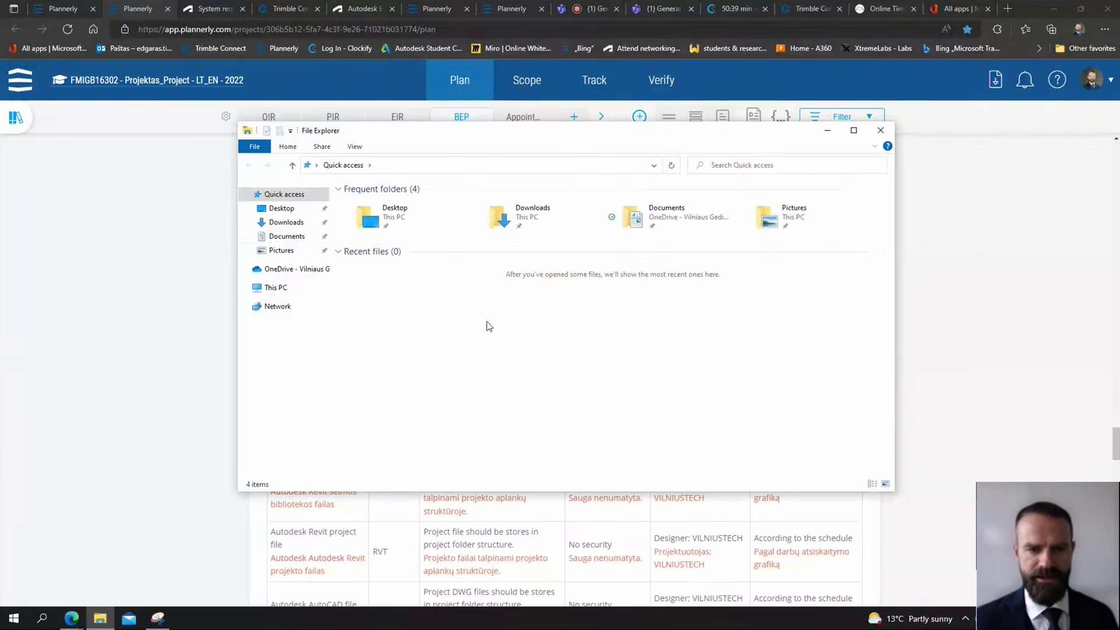
left_click(289, 237)
right_click(424, 288)
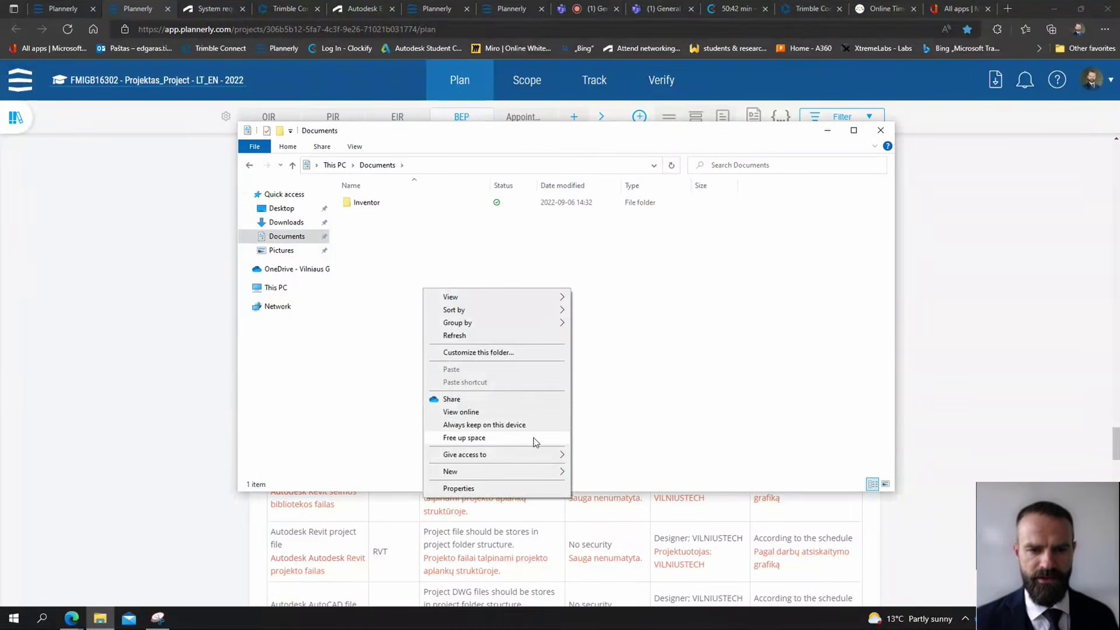
mouse_move(530, 471)
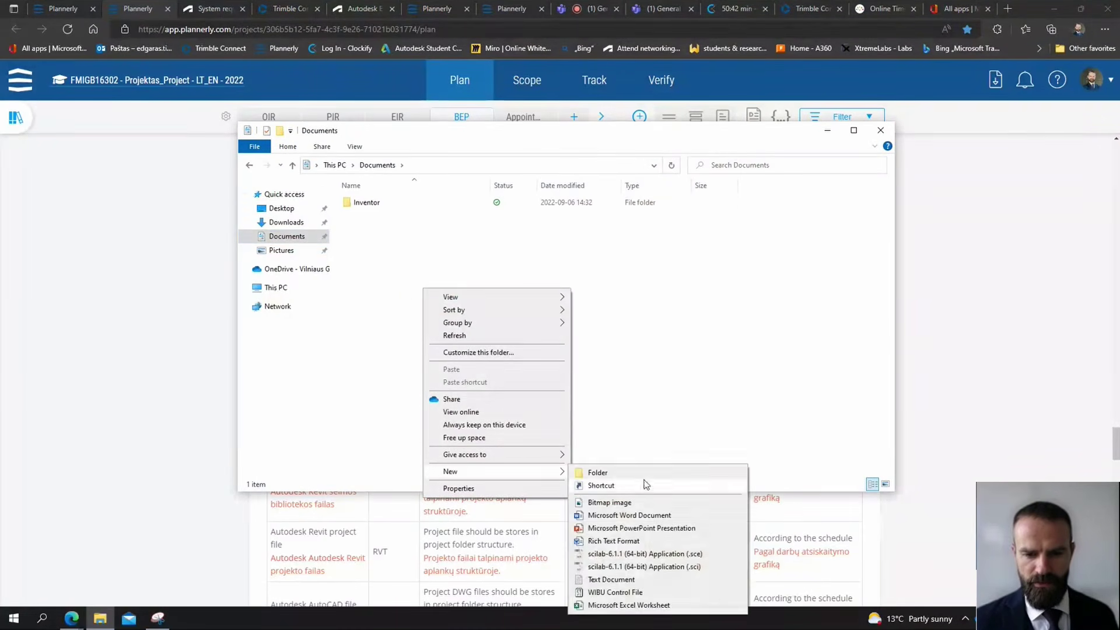
left_click(621, 515)
left_click(400, 195)
left_click(436, 216)
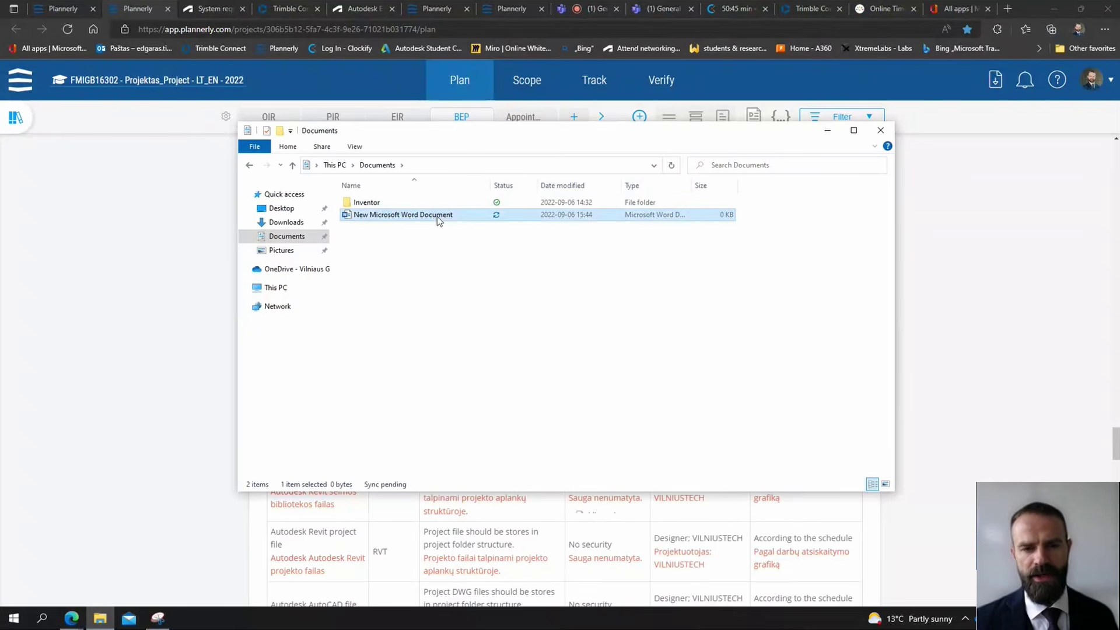
Turn off hiding of extensions for known file types, keeping hidden files not shown, and widen the Type column in the file list
left_click(354, 147)
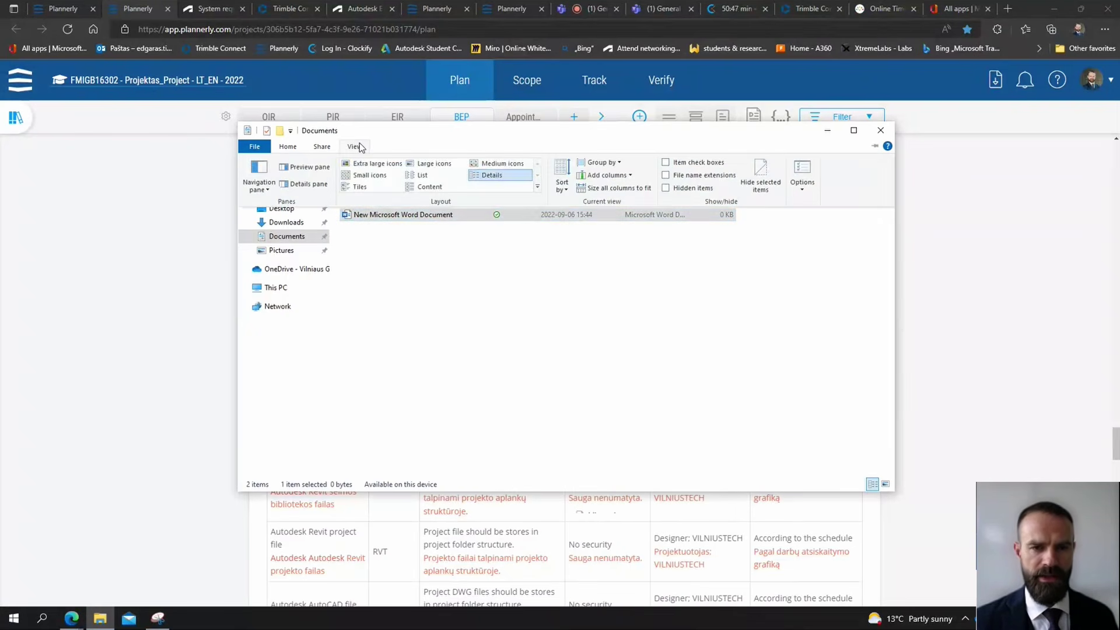
left_click(801, 172)
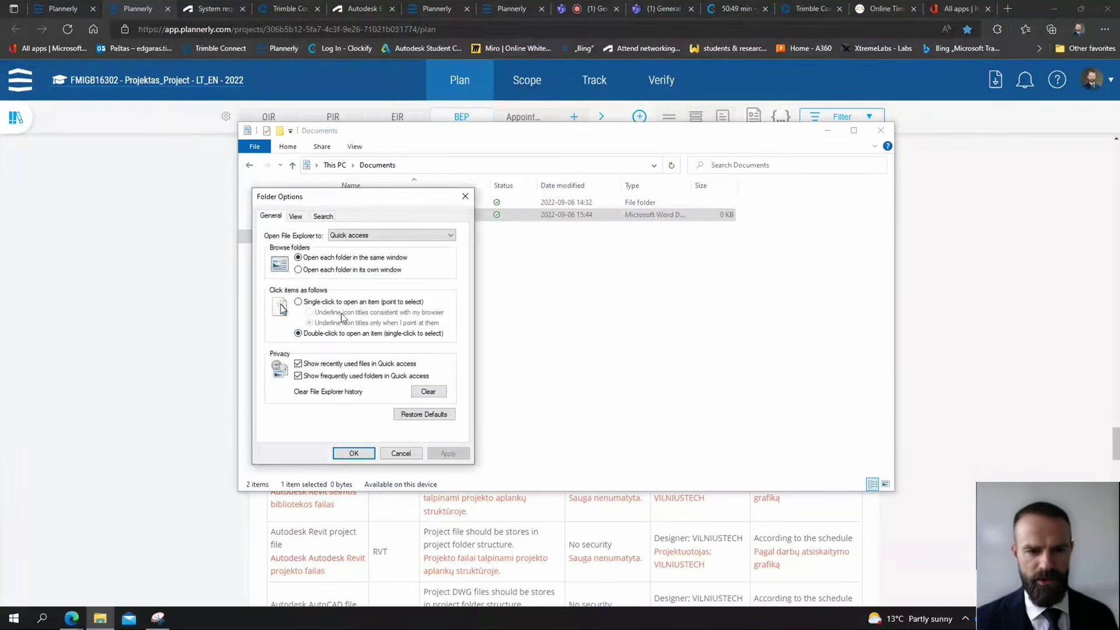
left_click(295, 216)
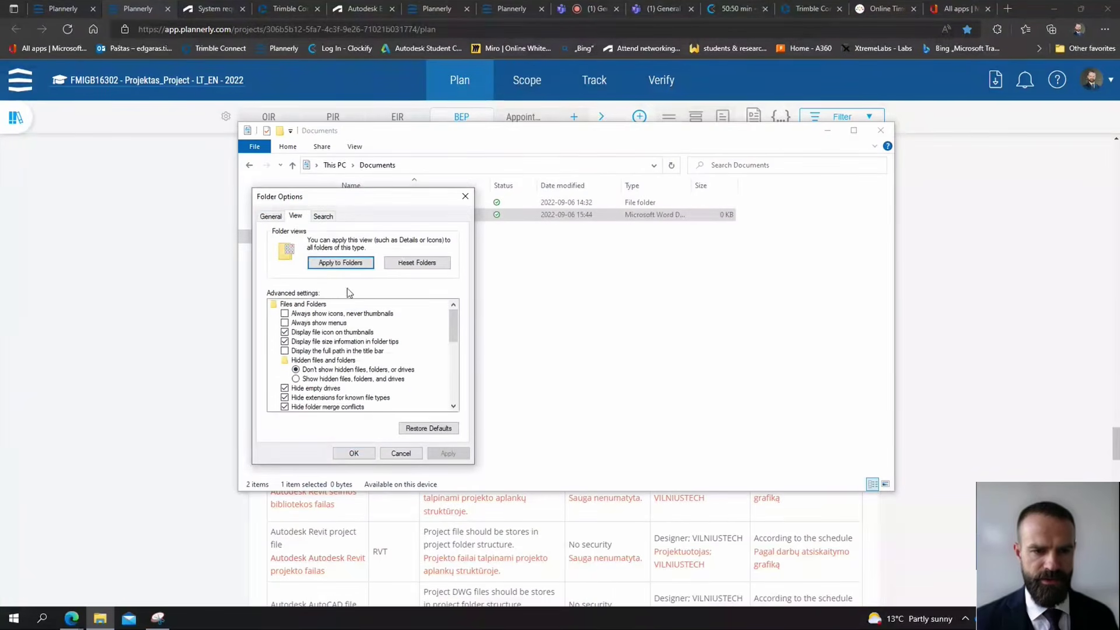
left_click(321, 379)
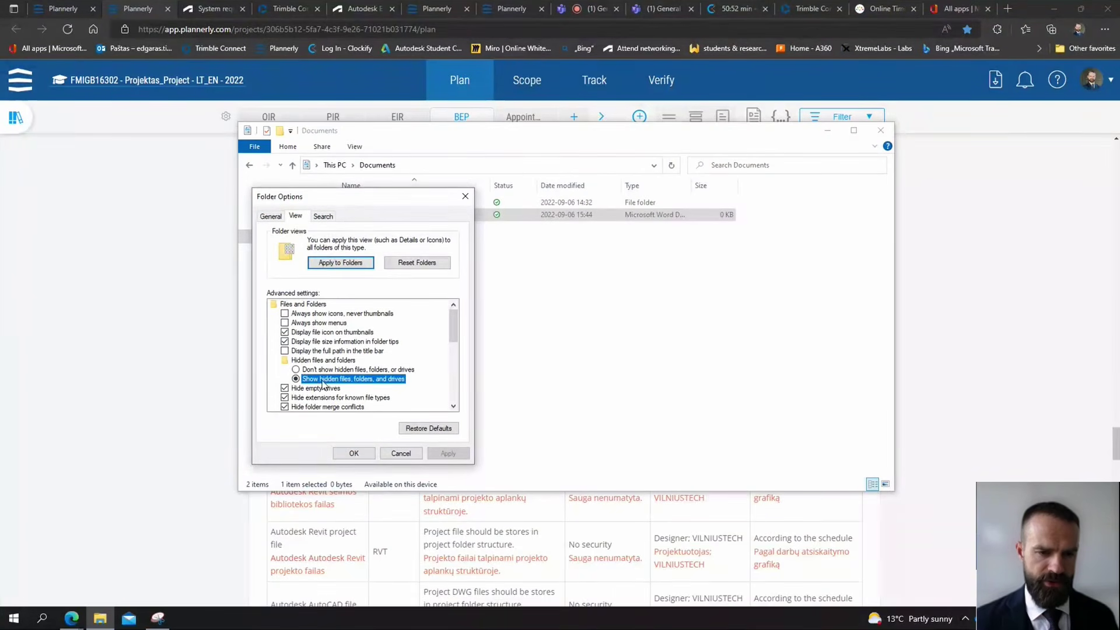
left_click(376, 370)
left_click(309, 398)
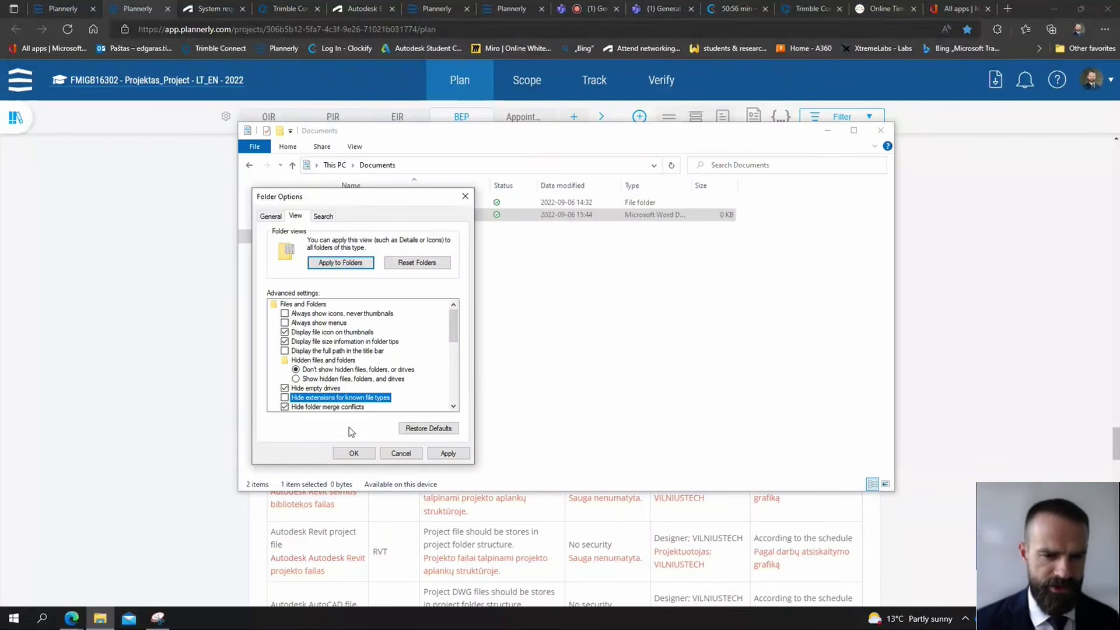
left_click(362, 456)
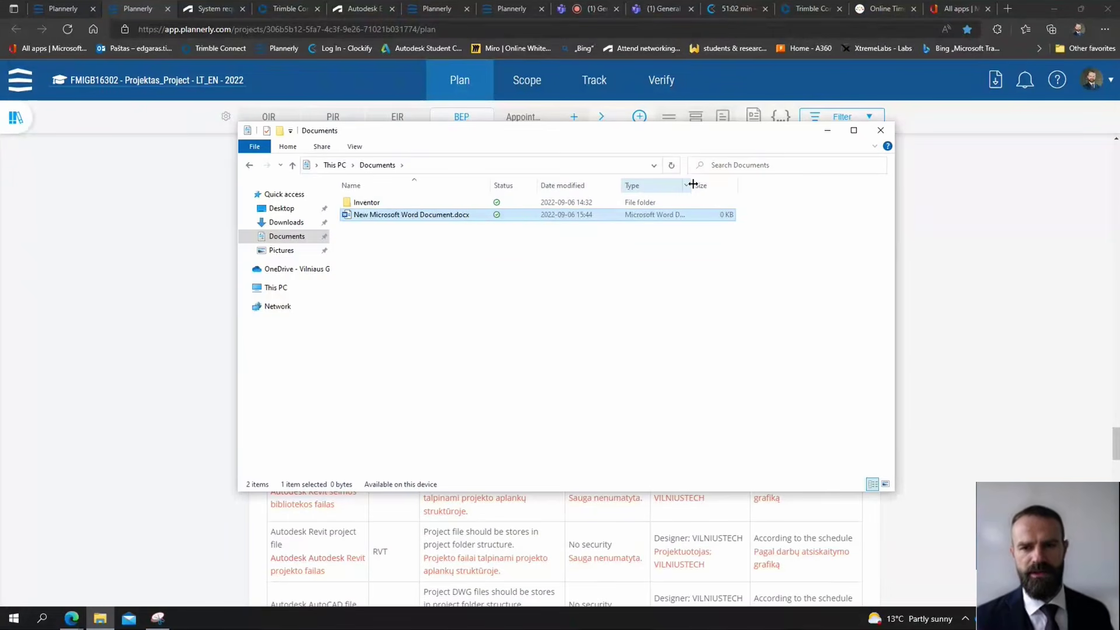
left_click_drag(692, 184, 777, 184)
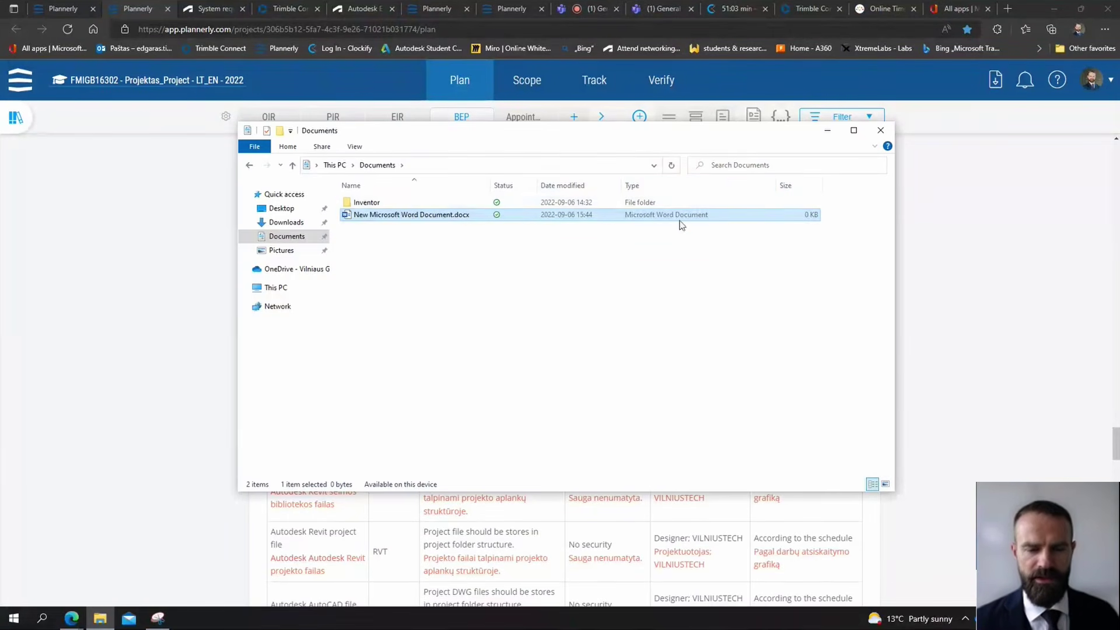
left_click(467, 250)
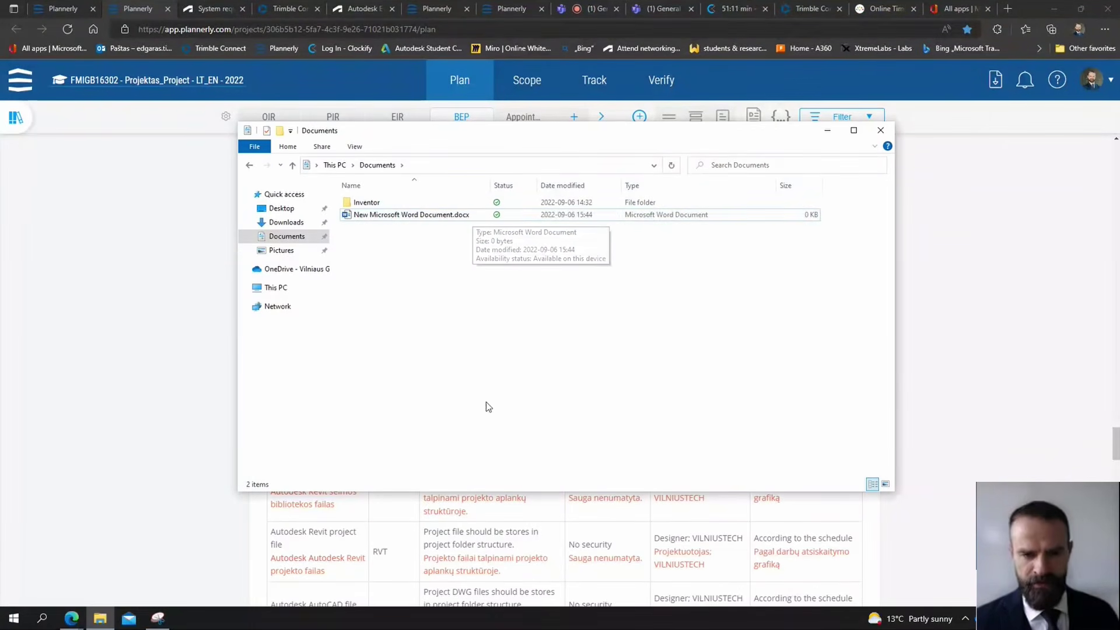
Rename the Word file as New Microsoft Word Document.docx.docx.docx
left_click(455, 215)
left_click(449, 219)
key("Right")
type(".docx.do")
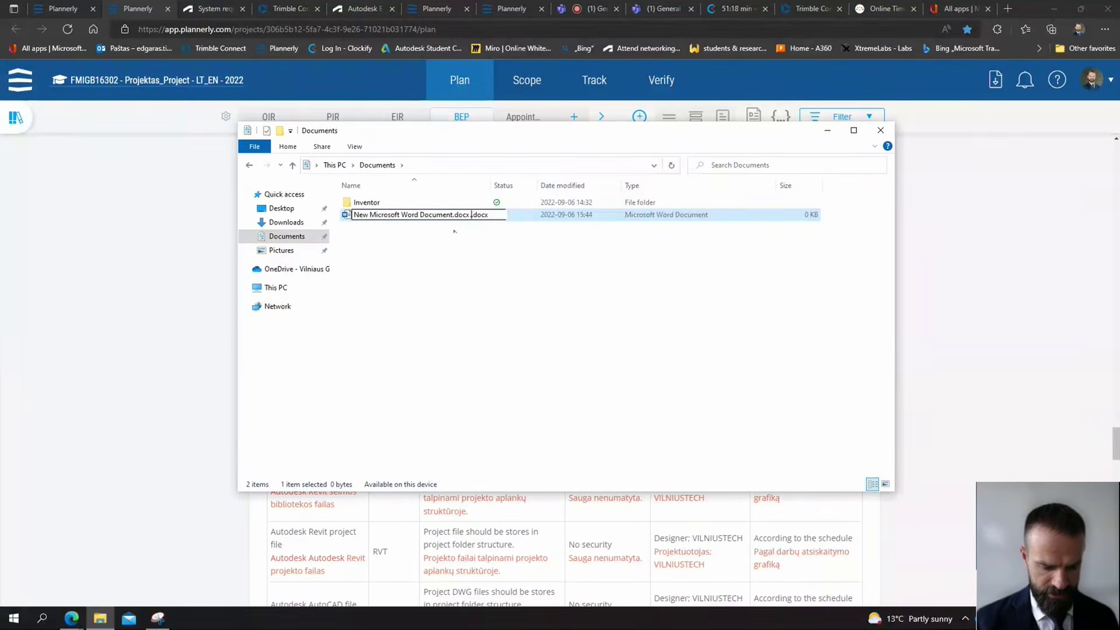
type("xc.do")
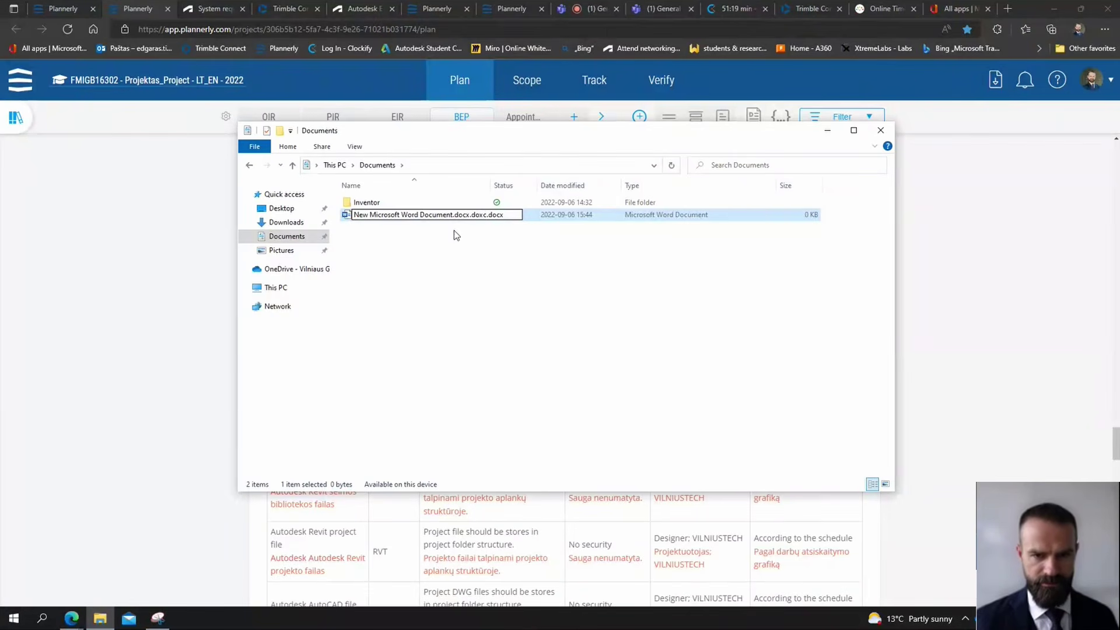
key("BackSpace")
key("BackSpace")
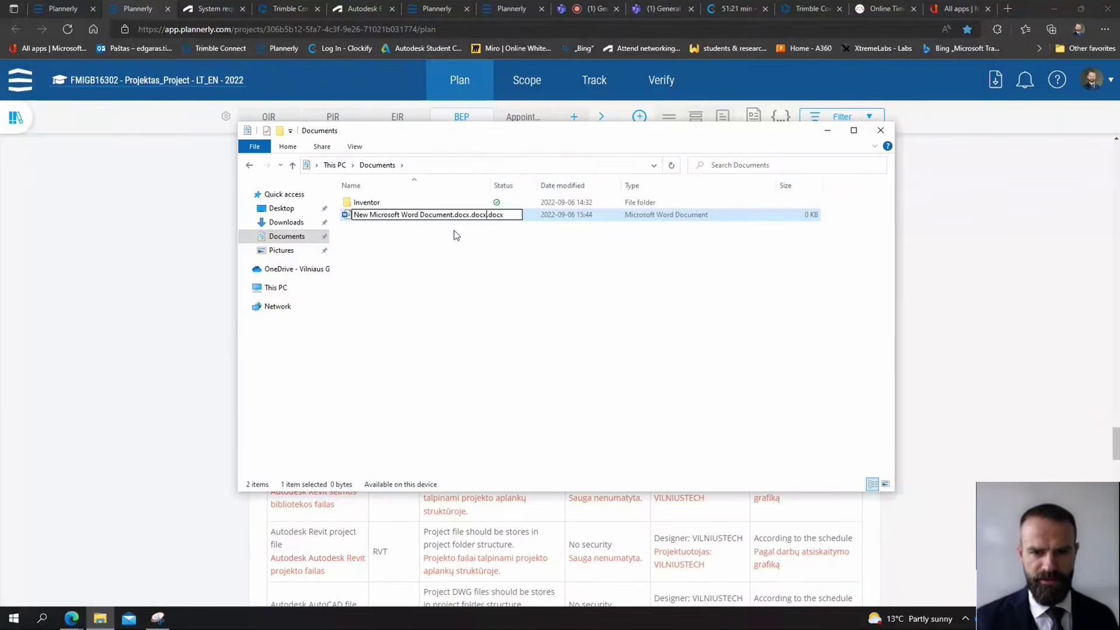
key("Return")
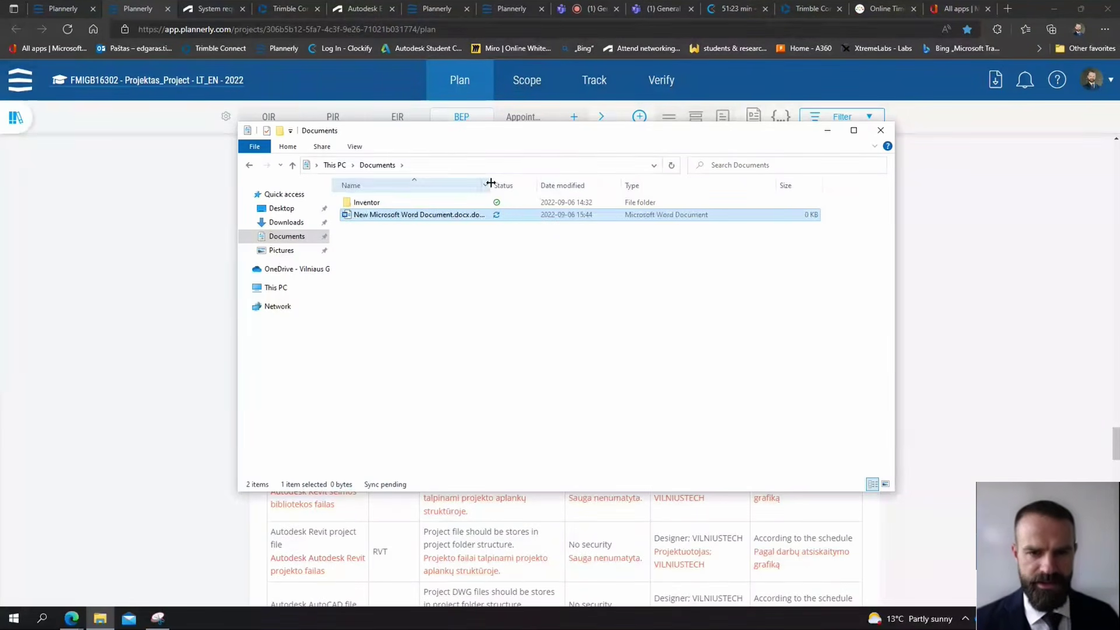
Widen the Name column and remove the repeated extensions, leaving the file named New Microsoft Word Document.docx
left_click_drag(492, 185, 581, 186)
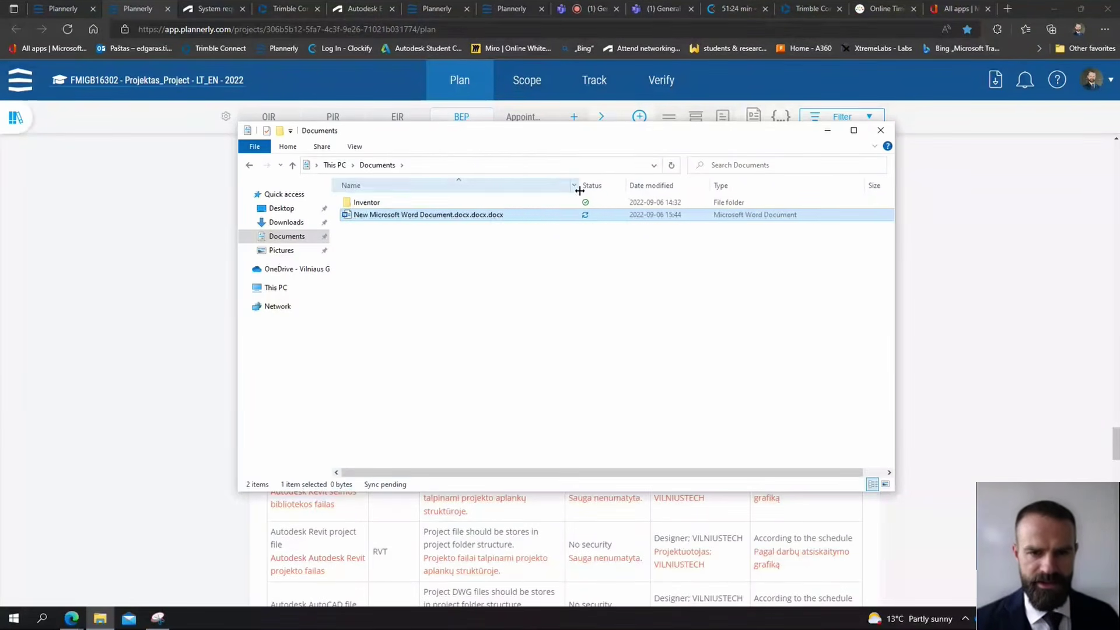
left_click(421, 217)
left_click(467, 215)
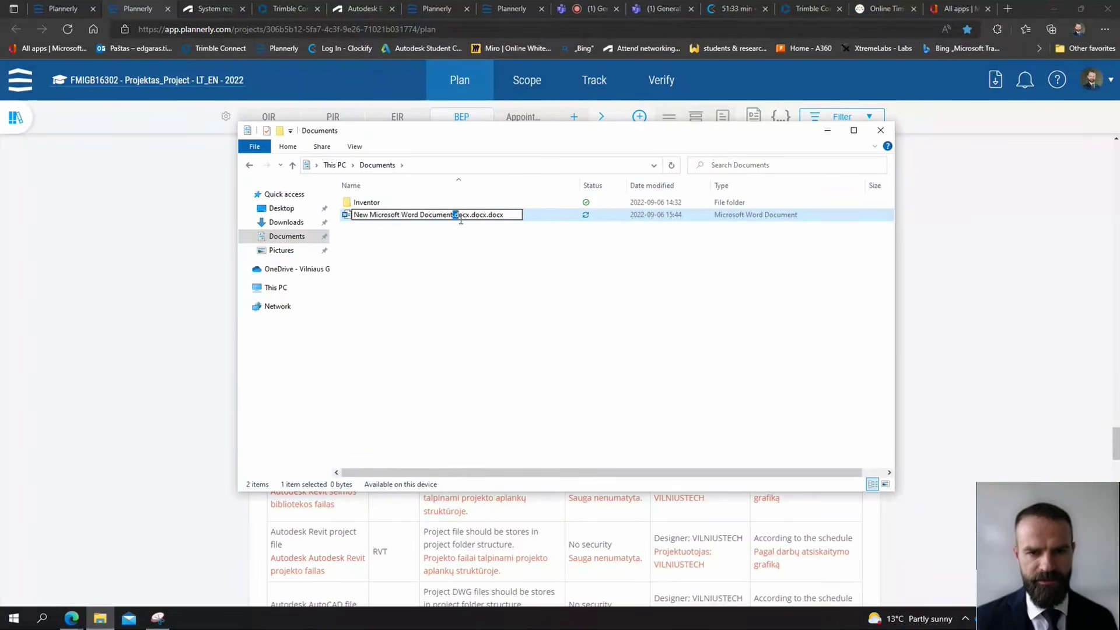
left_click(484, 216)
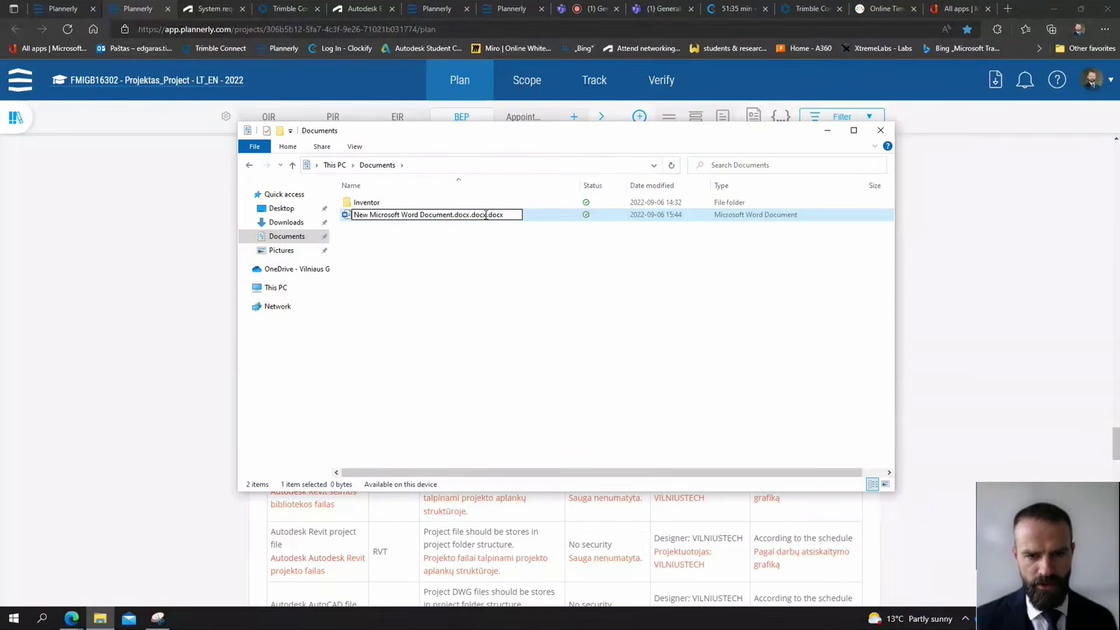
left_click_drag(487, 216, 454, 225)
key("BackSpace")
key("BackSpace")
key("Return")
left_click(431, 245)
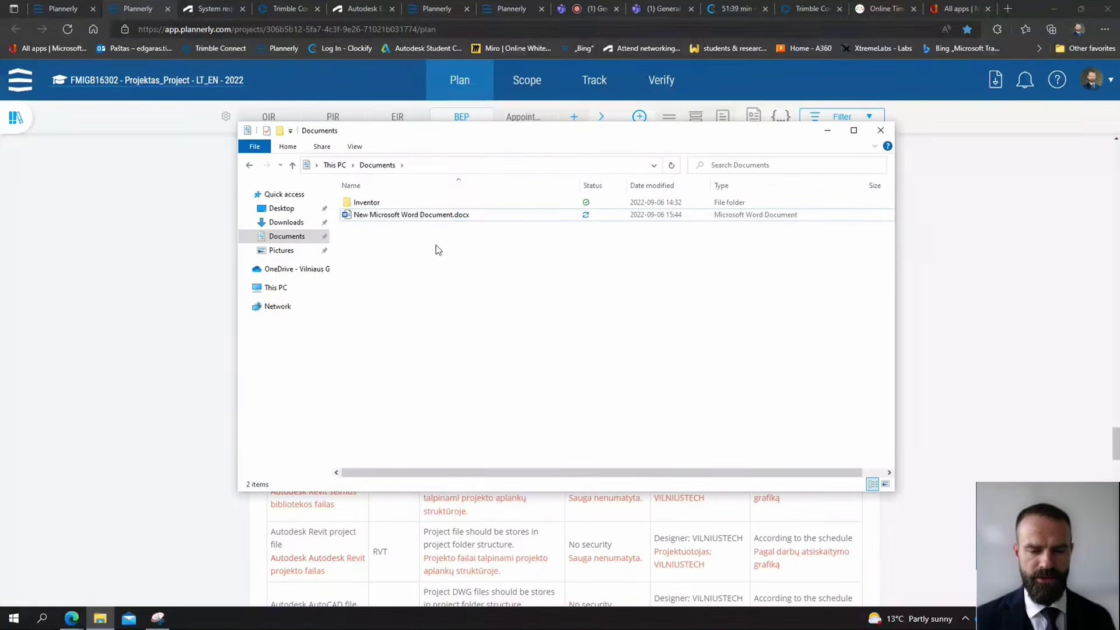
Turn the folder option to hide extensions for known file types back on
left_click(355, 146)
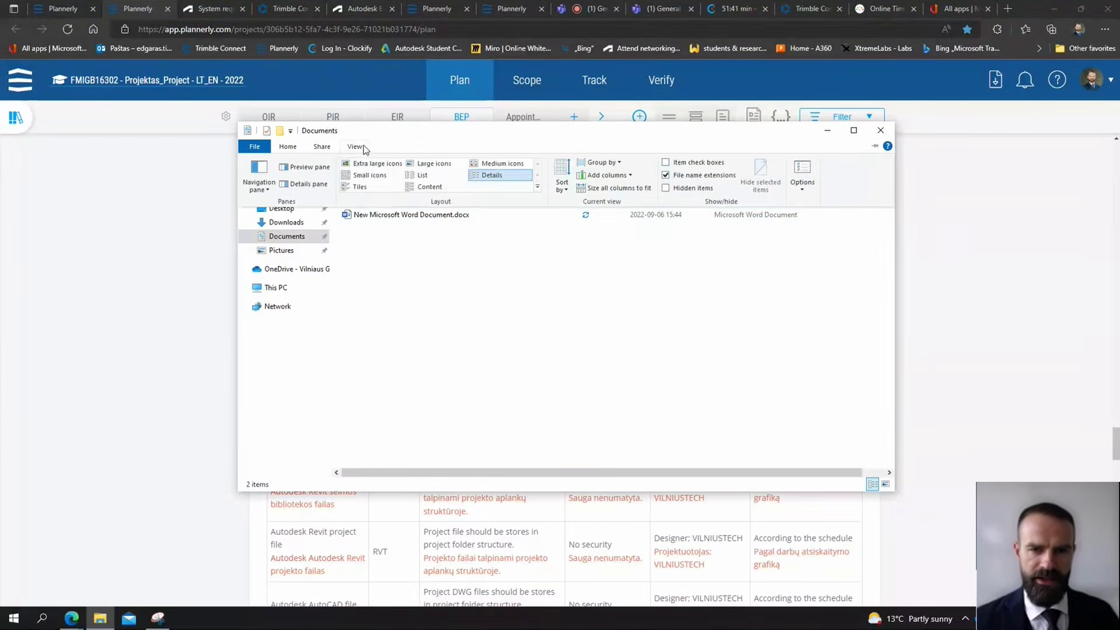
left_click(801, 168)
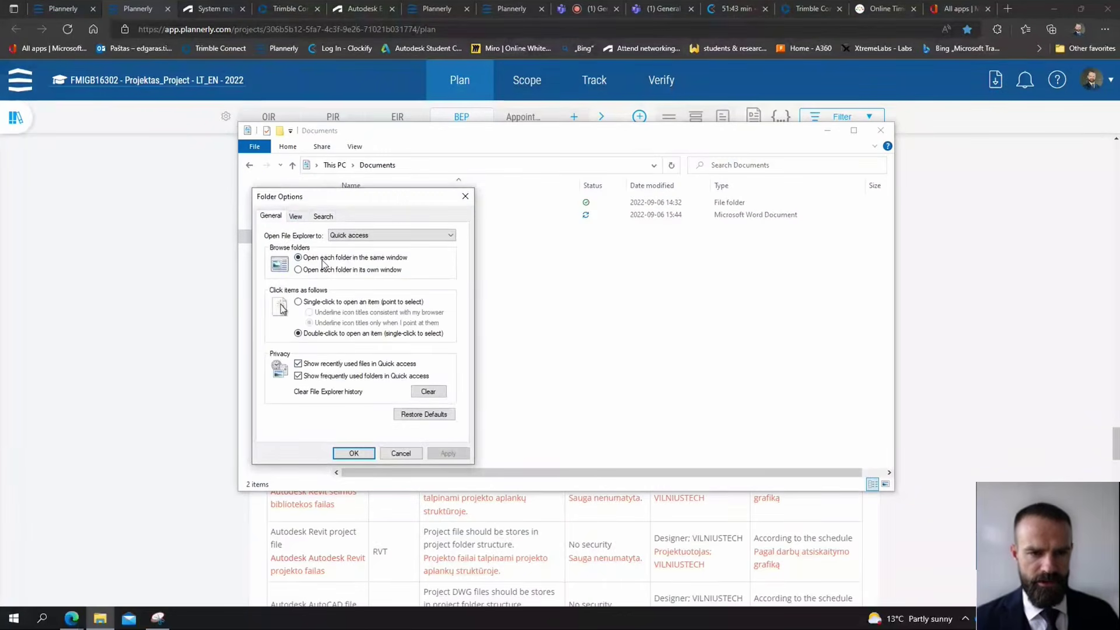
left_click(295, 216)
scroll(324, 315, "down", 2)
left_click(285, 341)
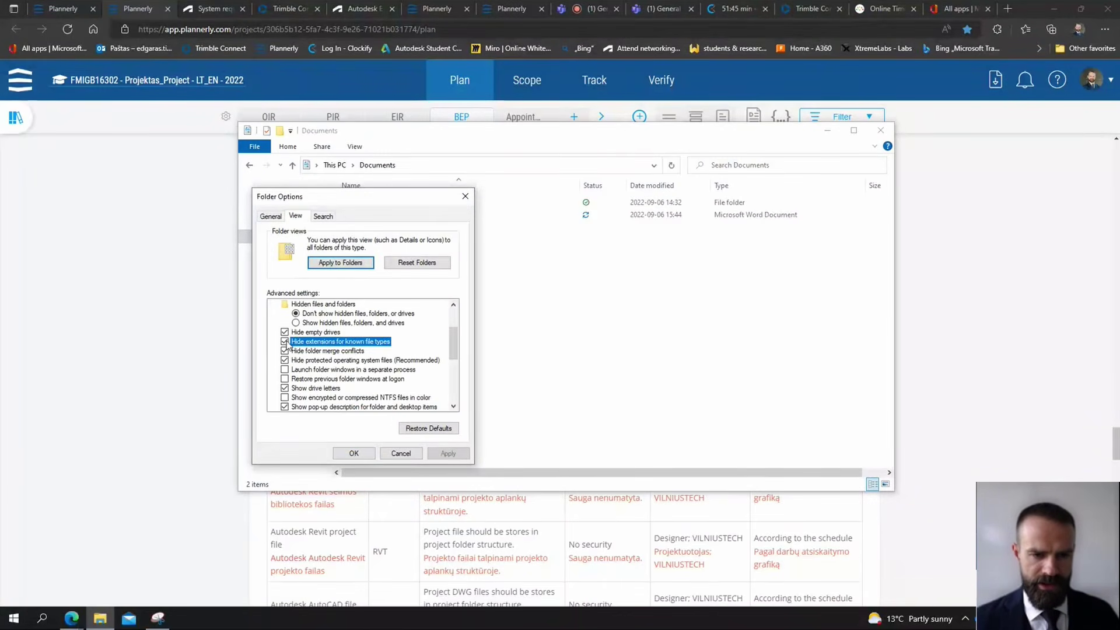
left_click(354, 453)
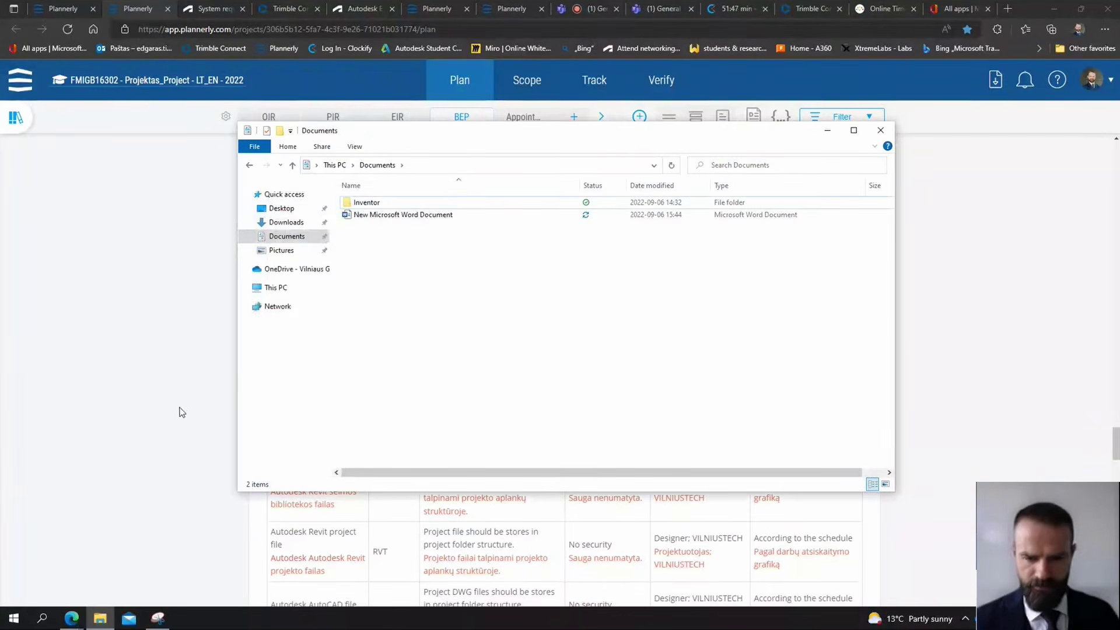
Switch from the Documents folder back to Plannerly and show the Creating an account task of the preparatory works
left_click(167, 415)
scroll(484, 297, "up", 2)
scroll(485, 296, "up", 5)
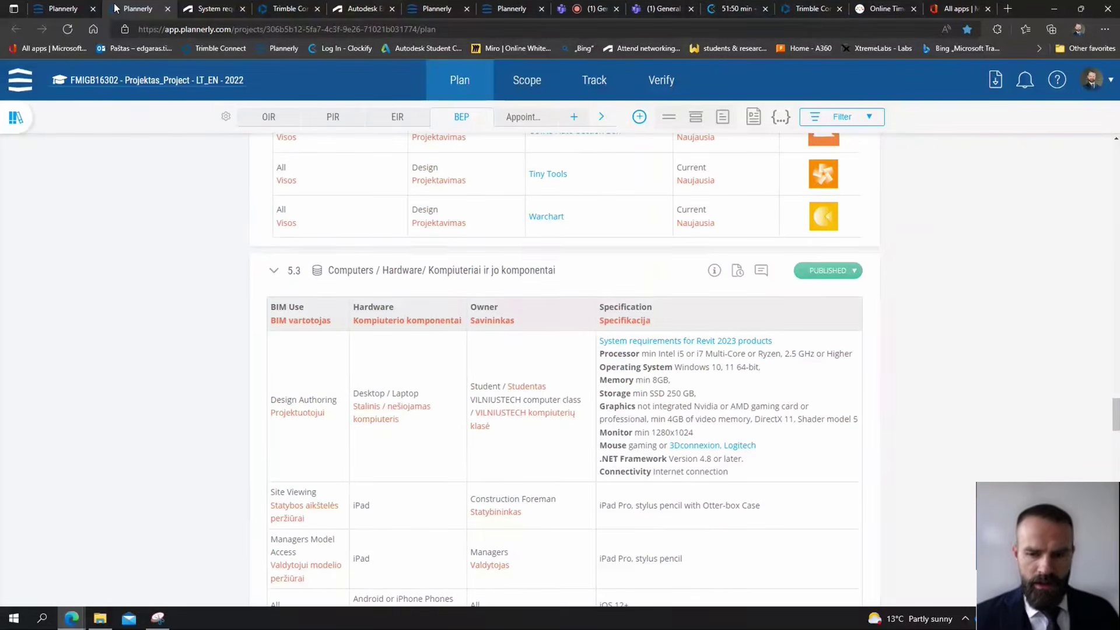
left_click(80, 10)
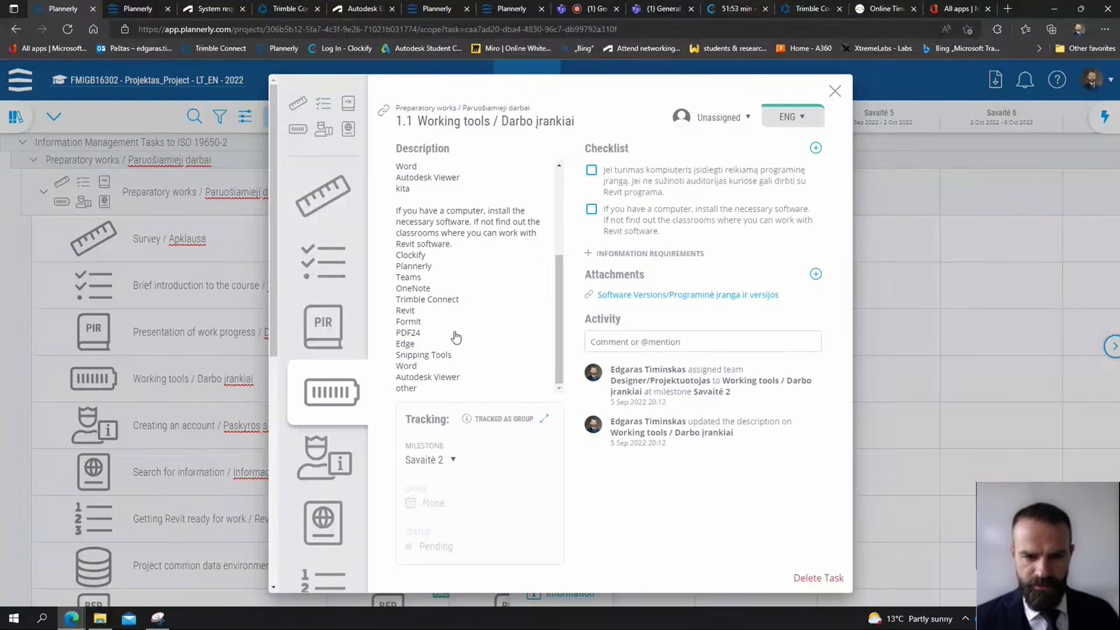
scroll(336, 269, "down", 4)
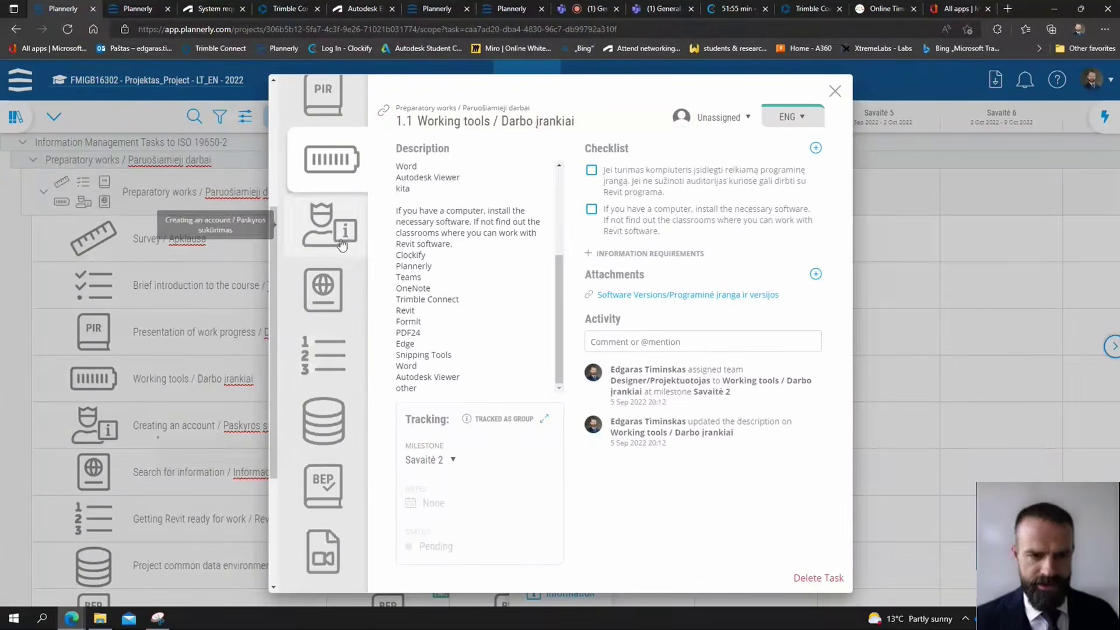
left_click(332, 245)
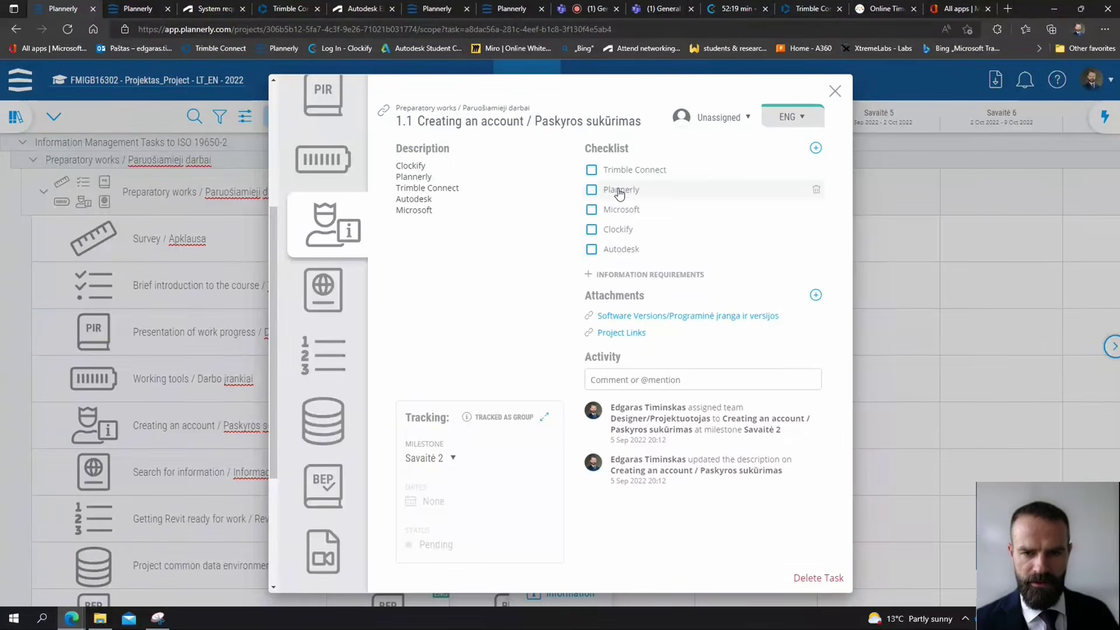
Open the Search for information task's Autodesk Knowledge Network attachment and look through its home page and learning options
left_click(349, 291)
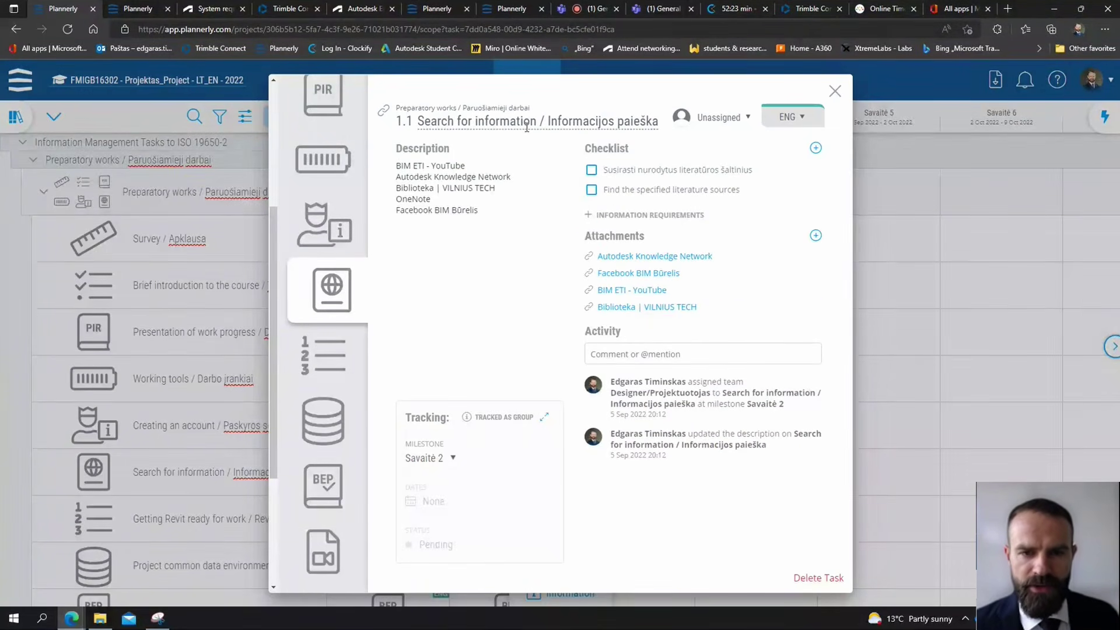
left_click(669, 257)
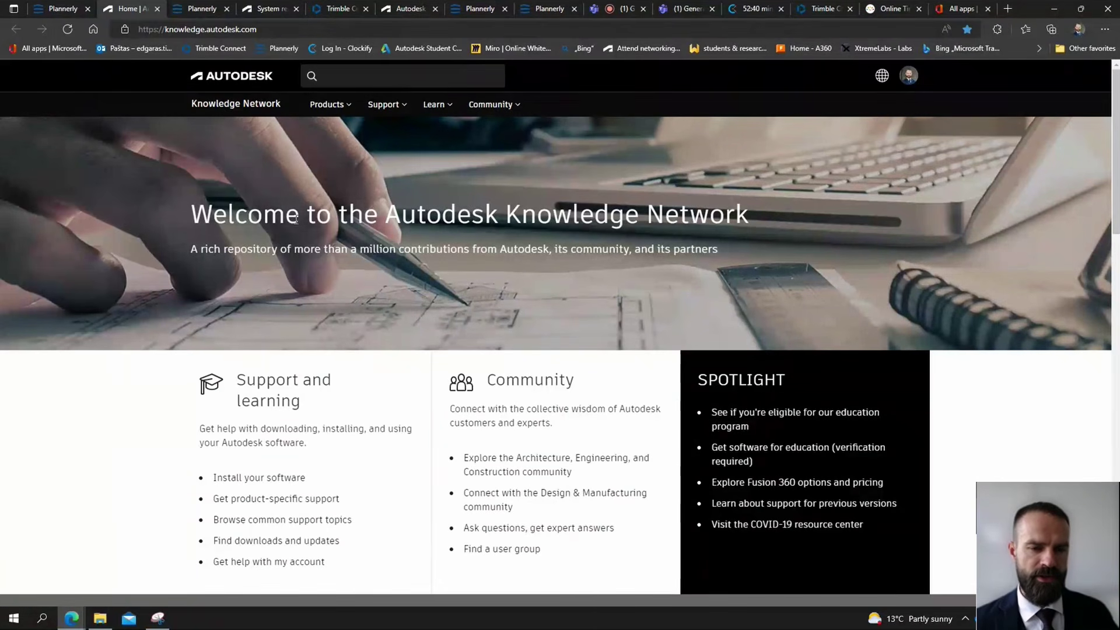
scroll(466, 363, "down", 13)
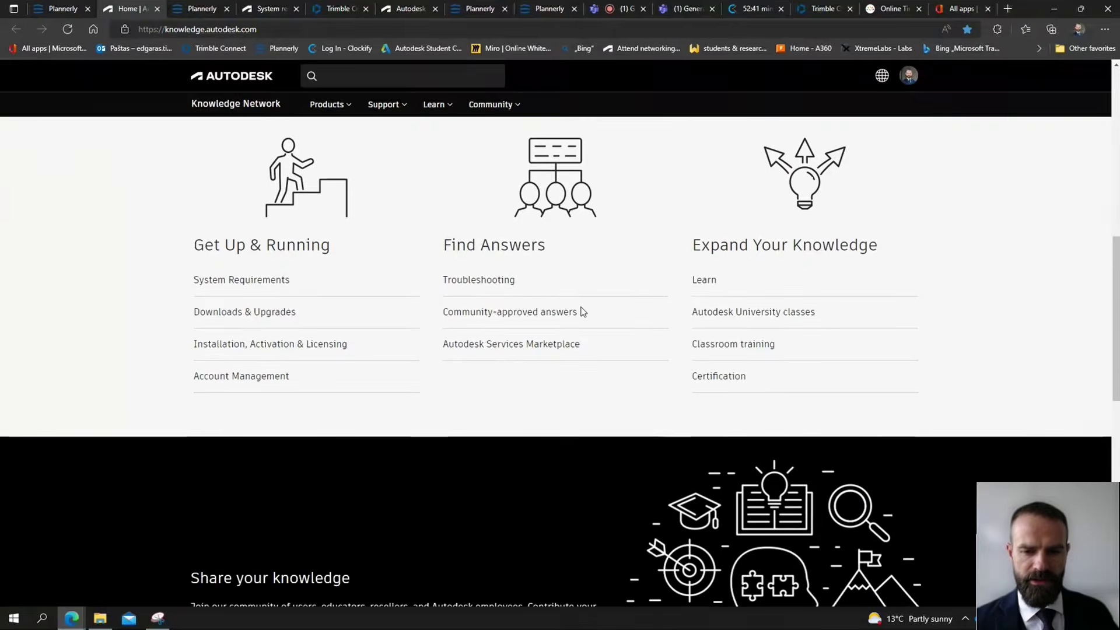
scroll(572, 326, "up", 3)
scroll(572, 325, "down", 9)
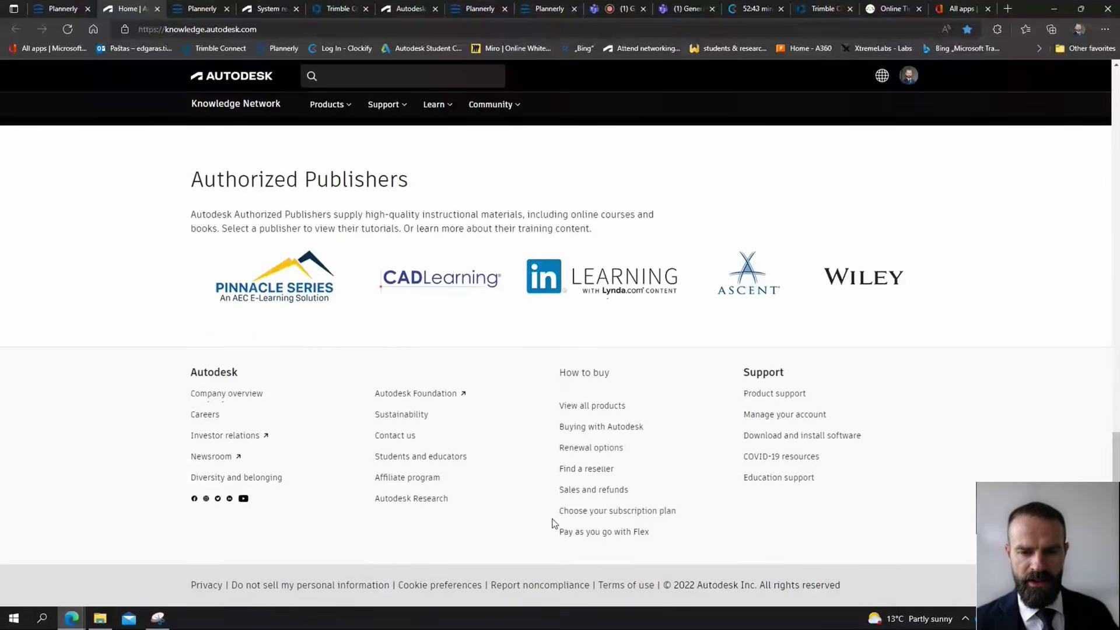
scroll(618, 497, "up", 20)
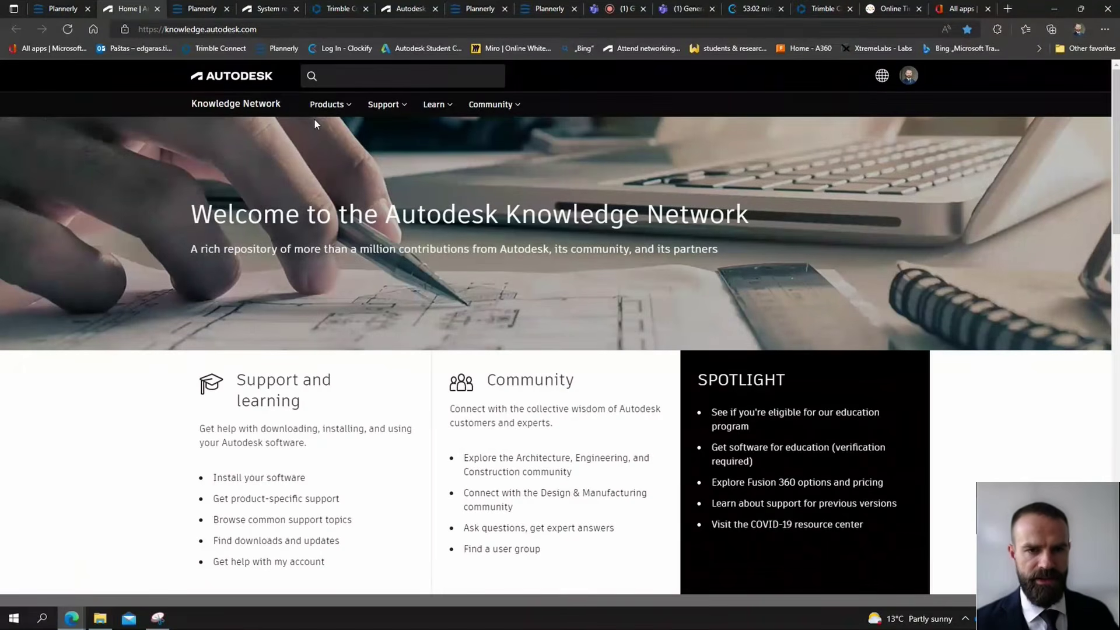
left_click(434, 105)
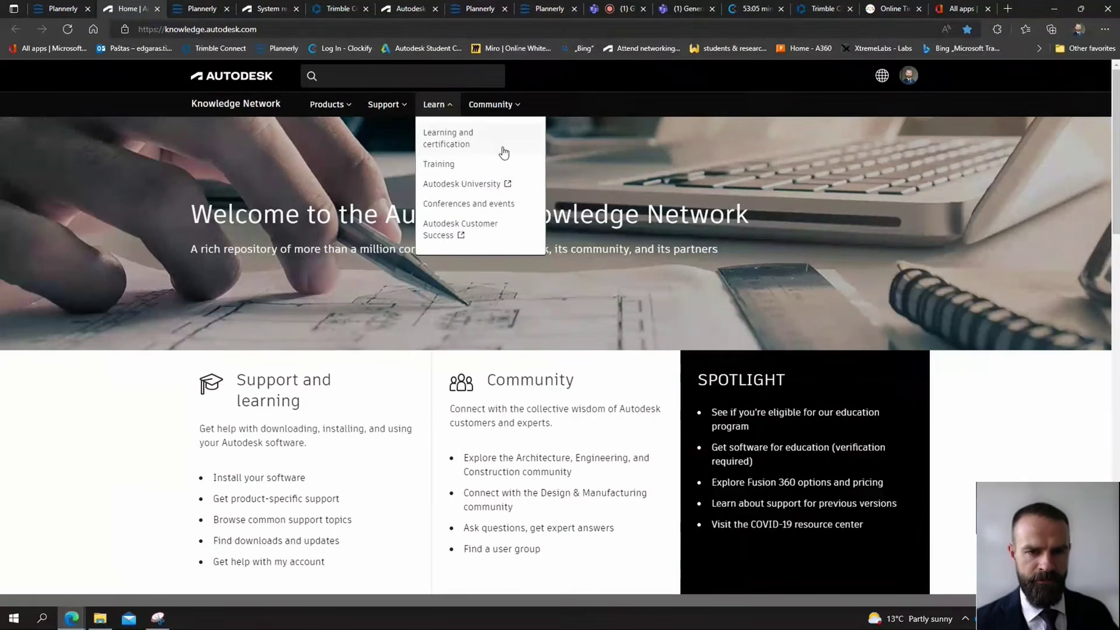
left_click(428, 289)
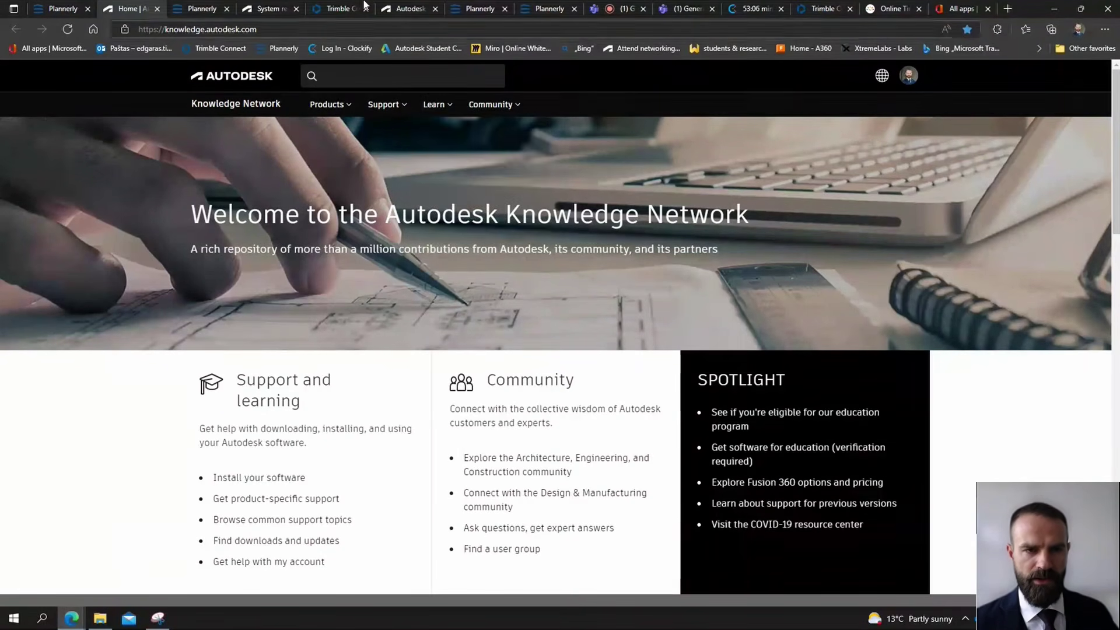
Open the task's BIM ETI - YouTube attachment, accept all cookies and show the channel's videos
left_click(69, 9)
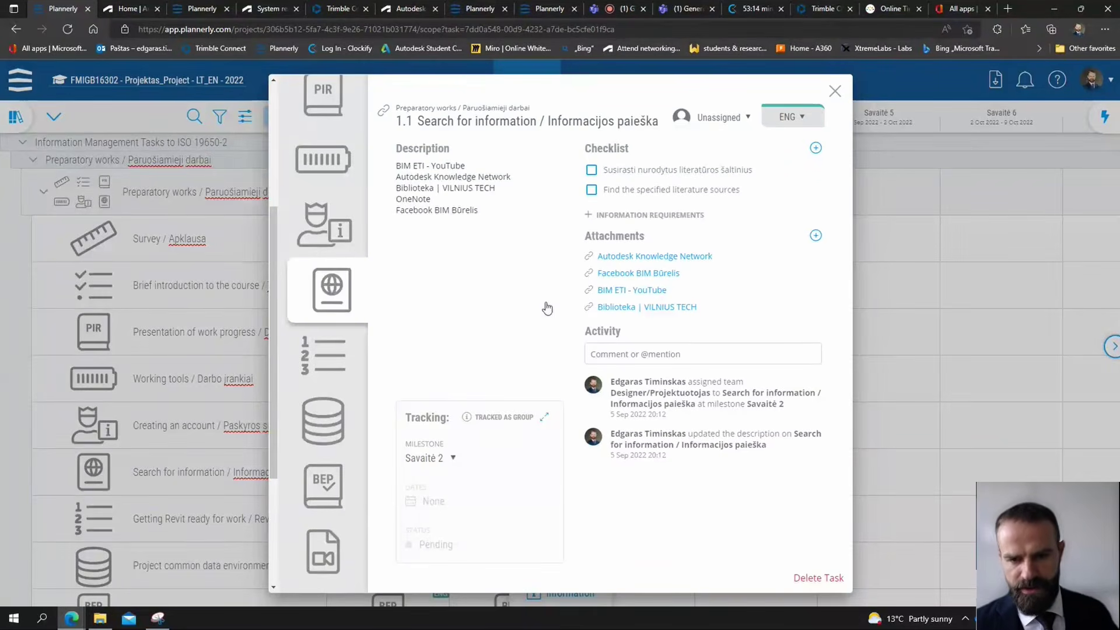
left_click(653, 297)
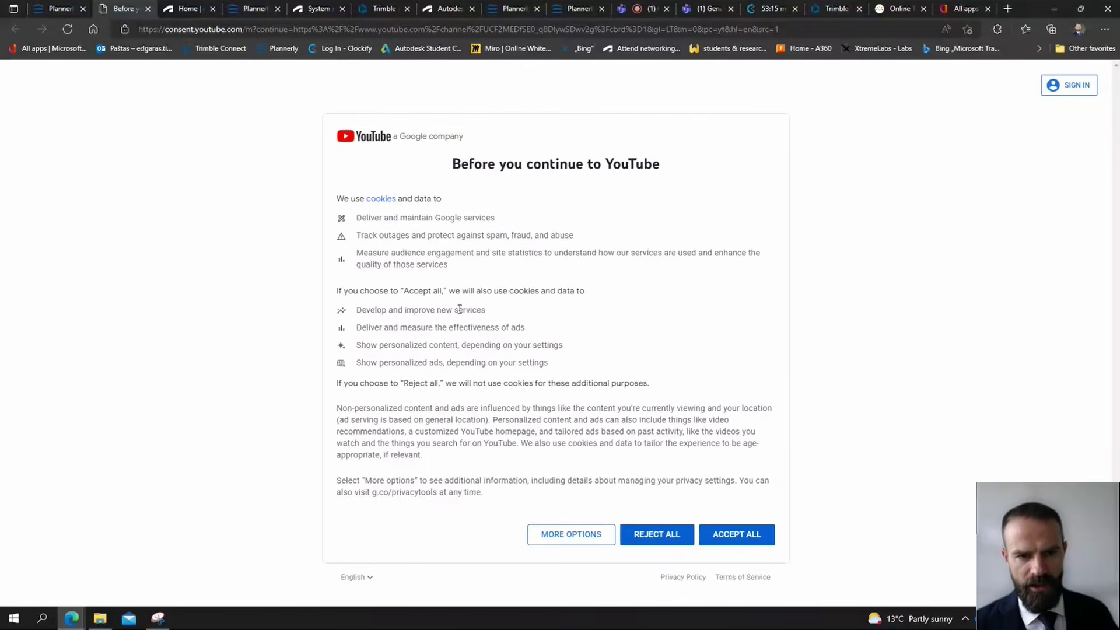
left_click(744, 533)
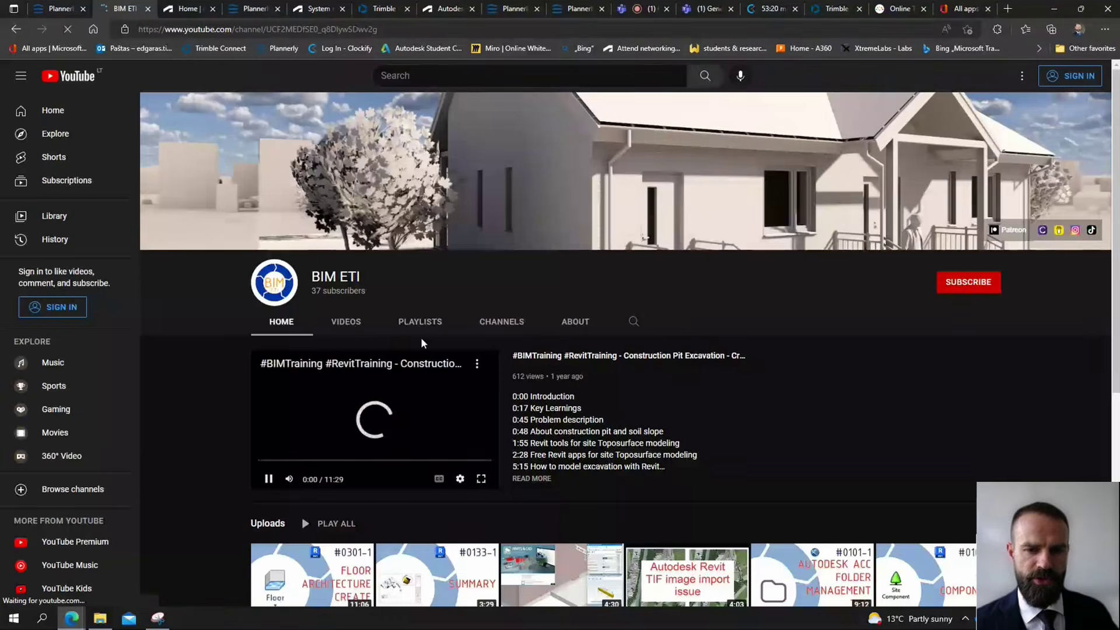
left_click(346, 321)
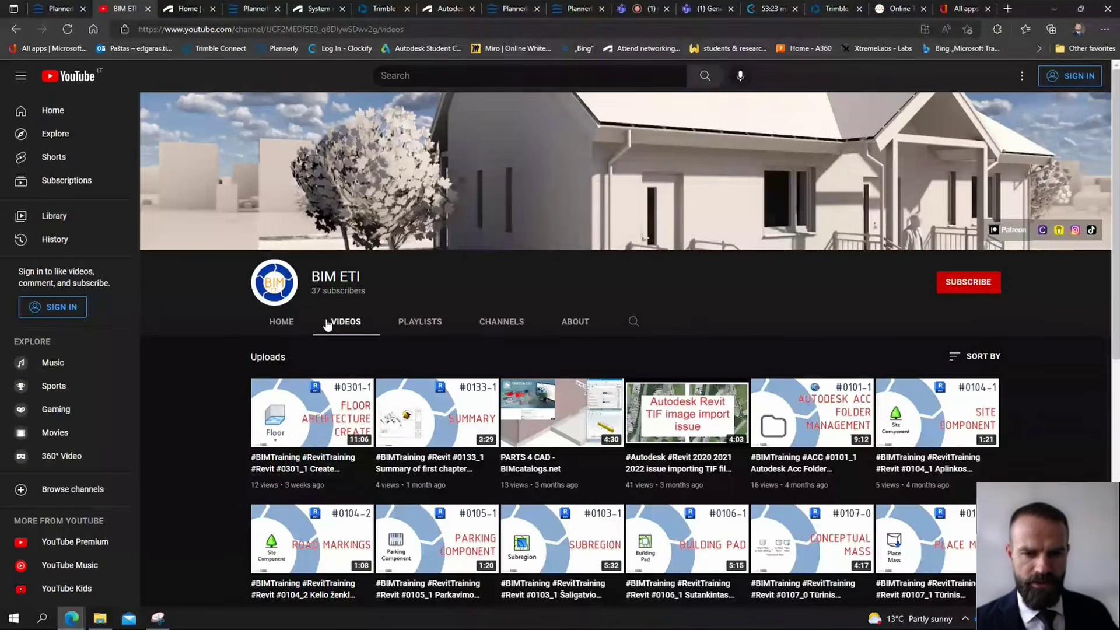
Search the BIM ETI channel for "walls" and look through the results
left_click(637, 323)
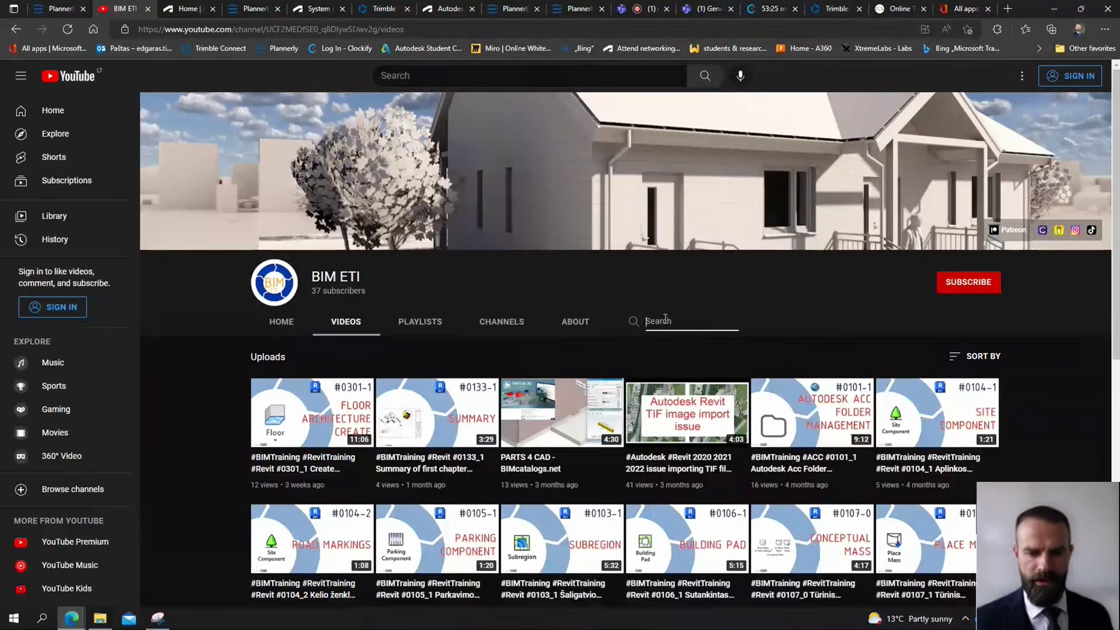
type("walls")
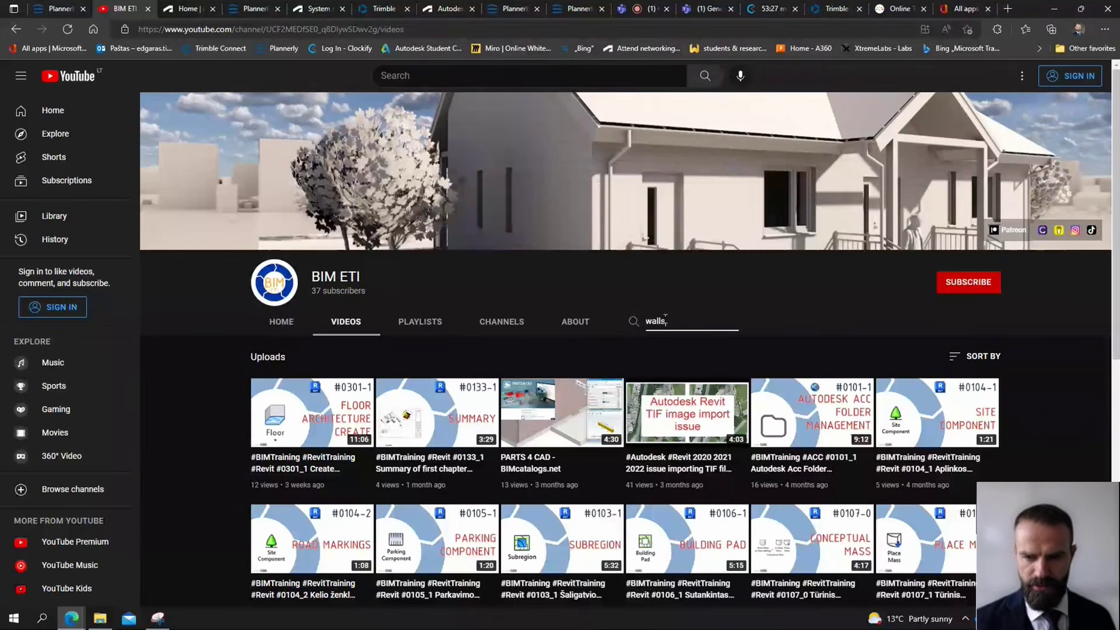
key("Return")
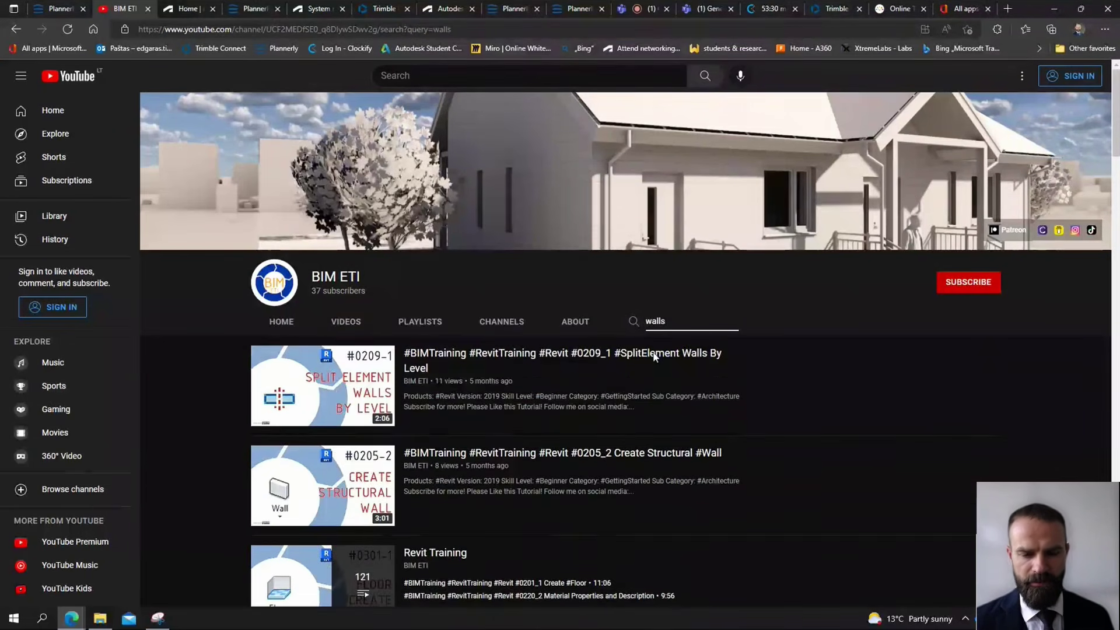
scroll(274, 455, "down", 5)
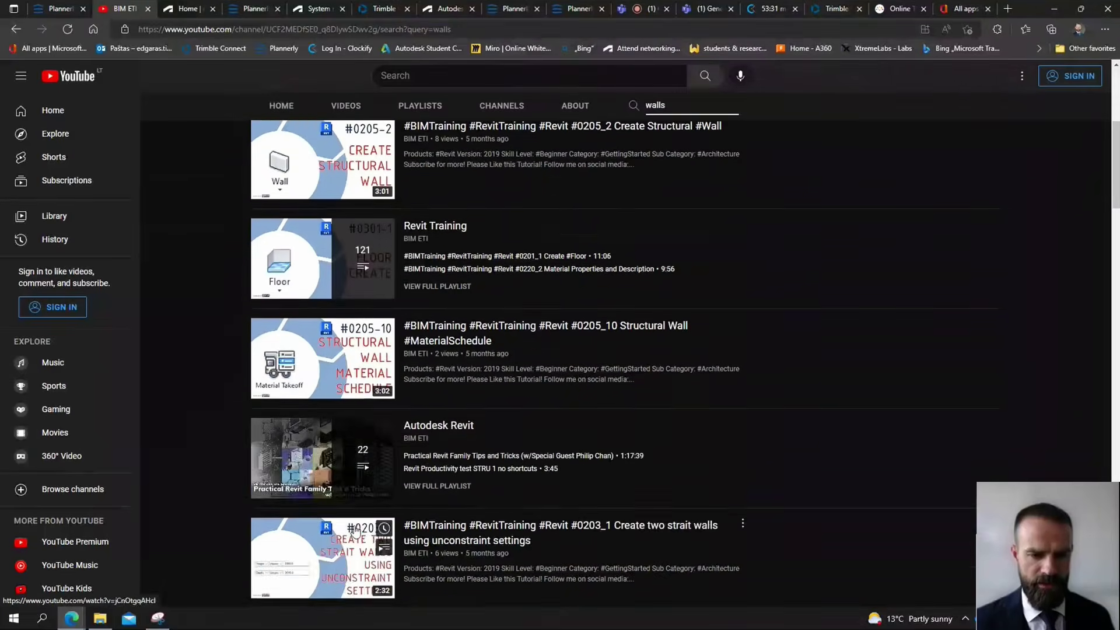
scroll(354, 524, "up", 2)
scroll(418, 432, "down", 15)
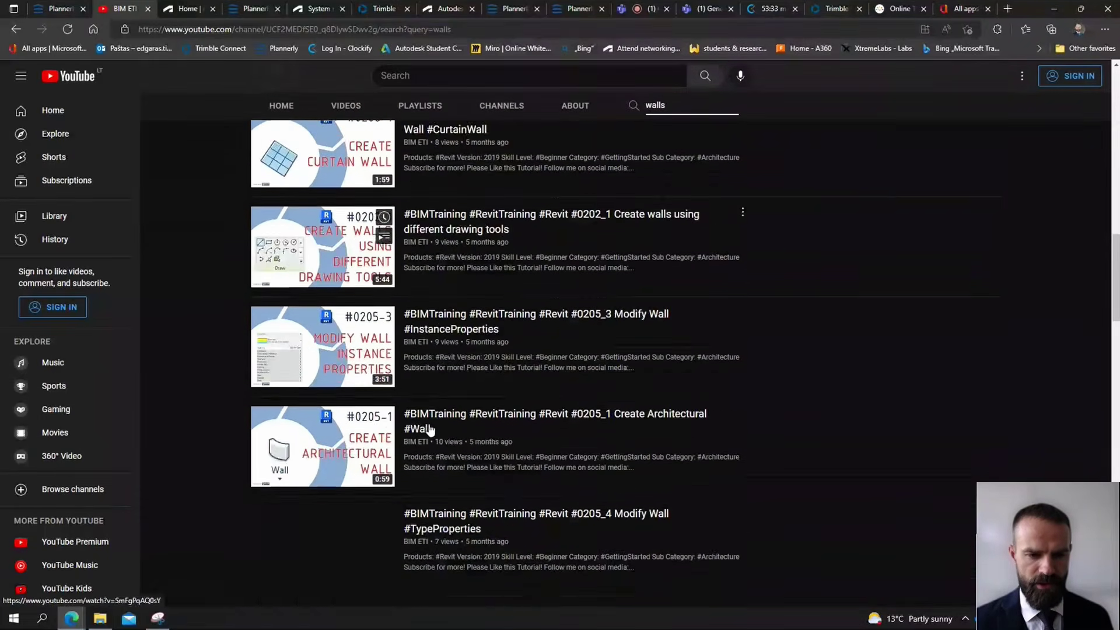
scroll(418, 432, "up", 15)
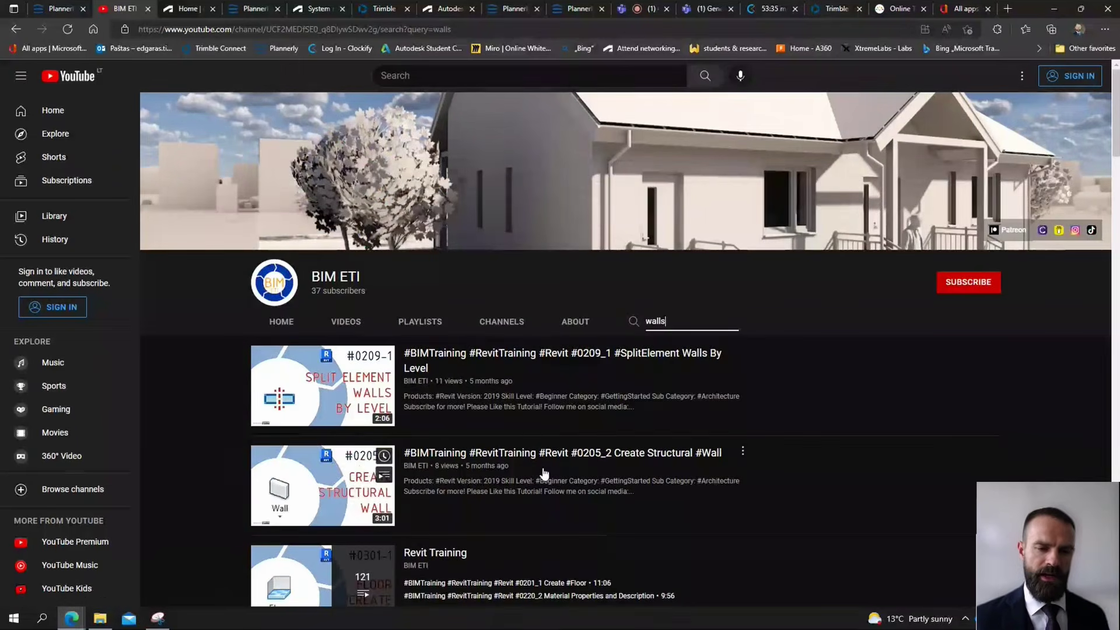
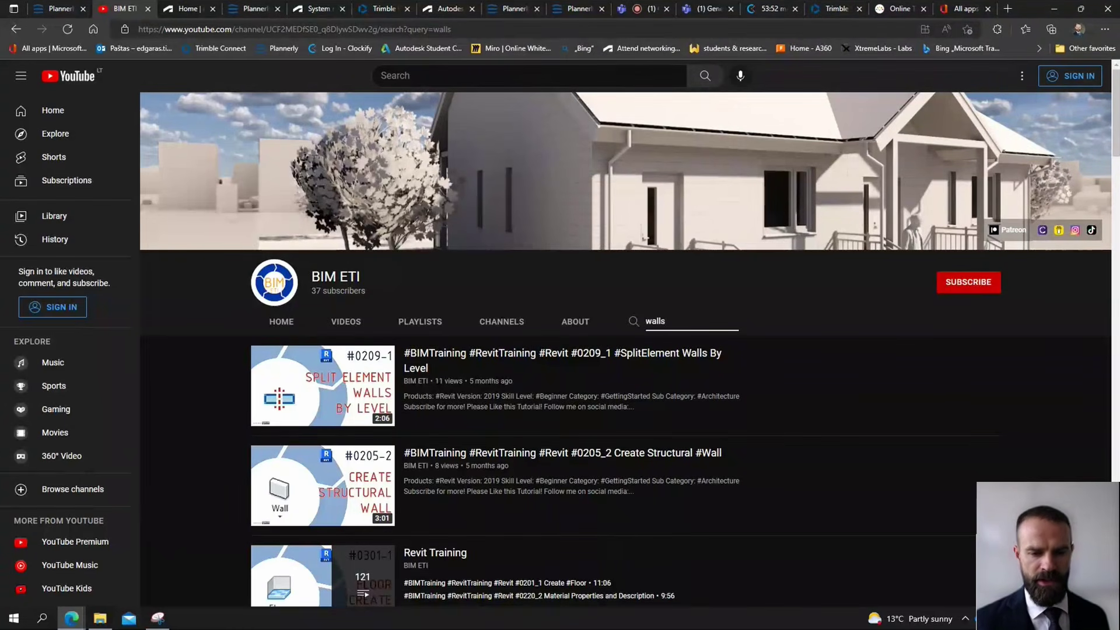
Open the #0205_2 Create Structural #Wall video, pause it and examine its full description and hashtags
left_click(579, 452)
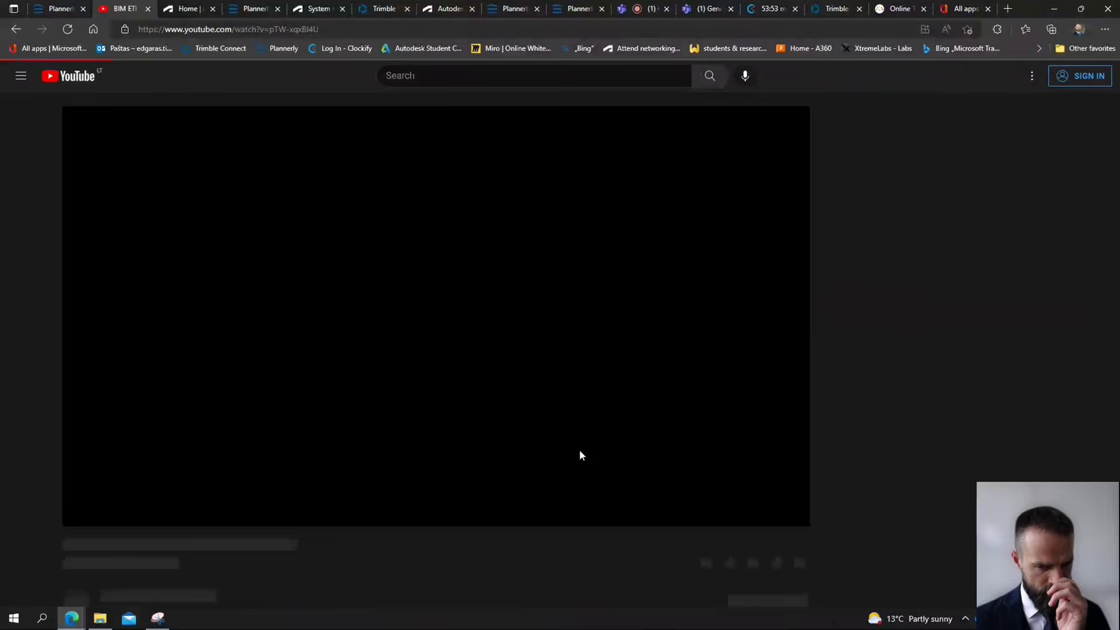
scroll(320, 435, "down", 3)
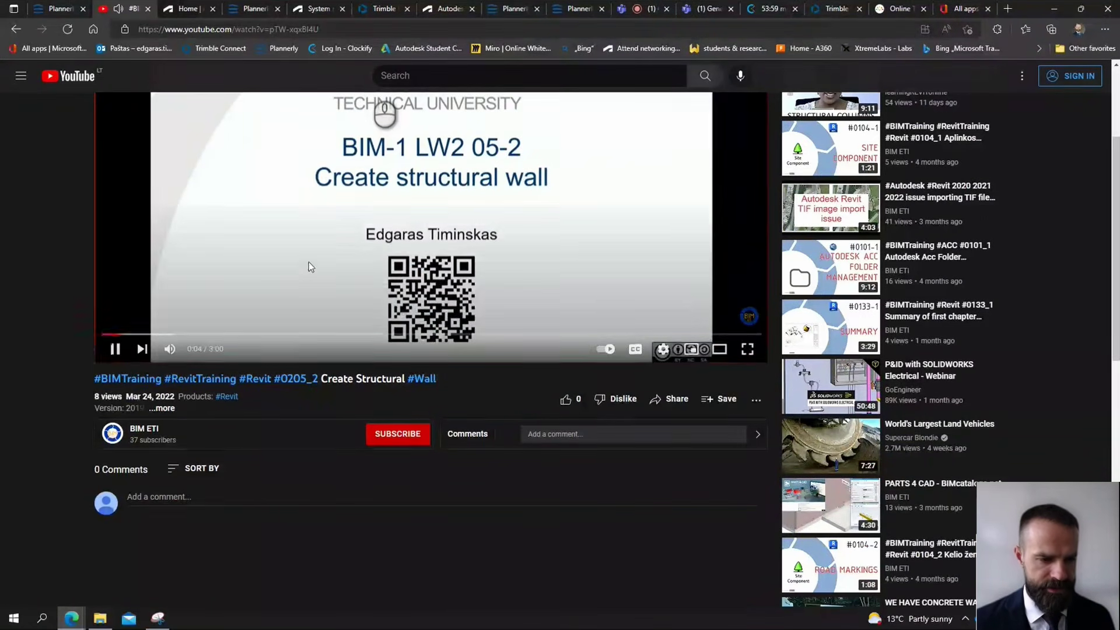
scroll(197, 414, "down", 3)
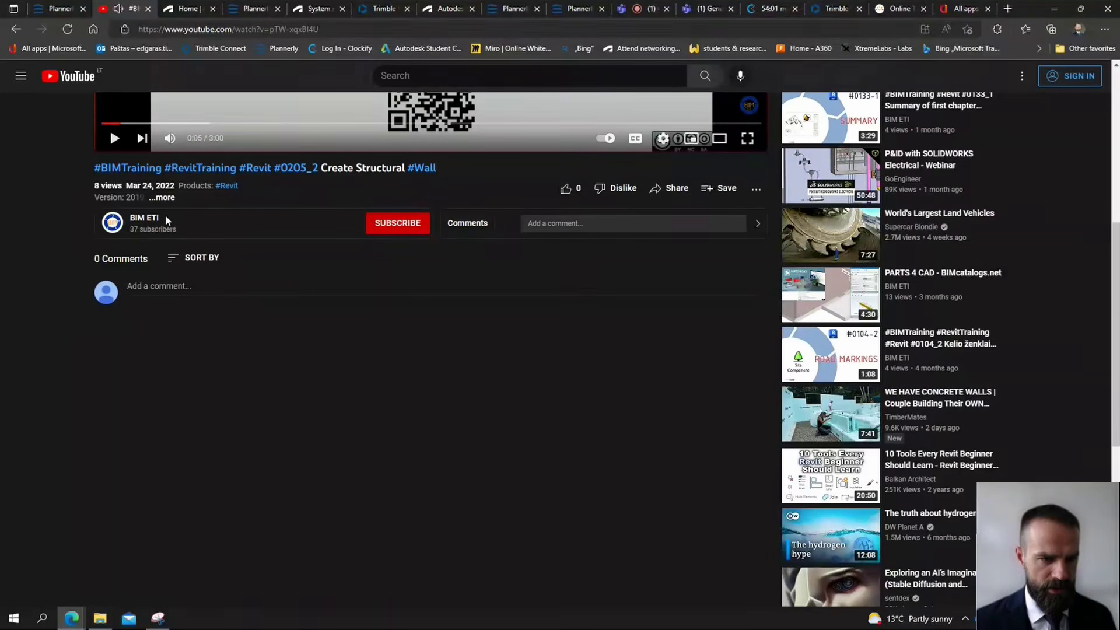
left_click(166, 198)
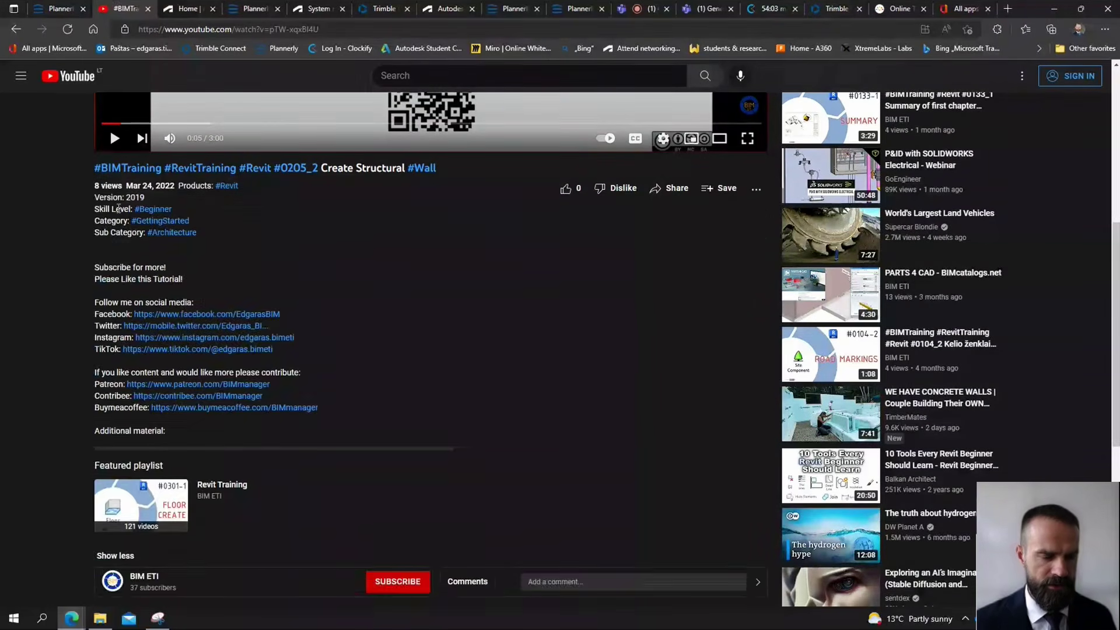
scroll(129, 218, "up", 3)
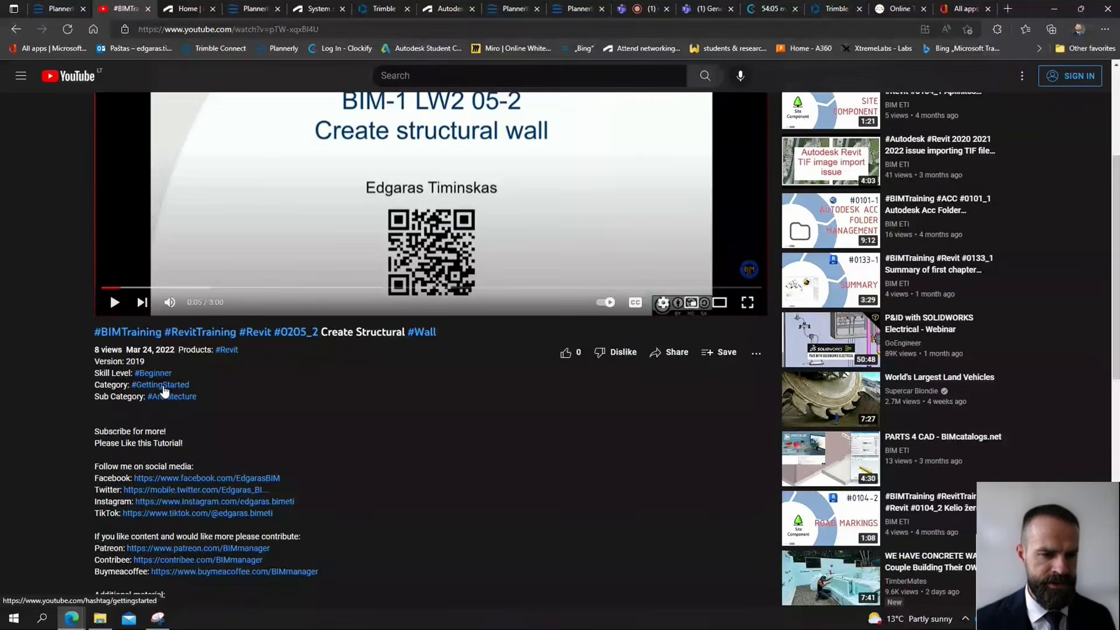
scroll(194, 413, "up", 3)
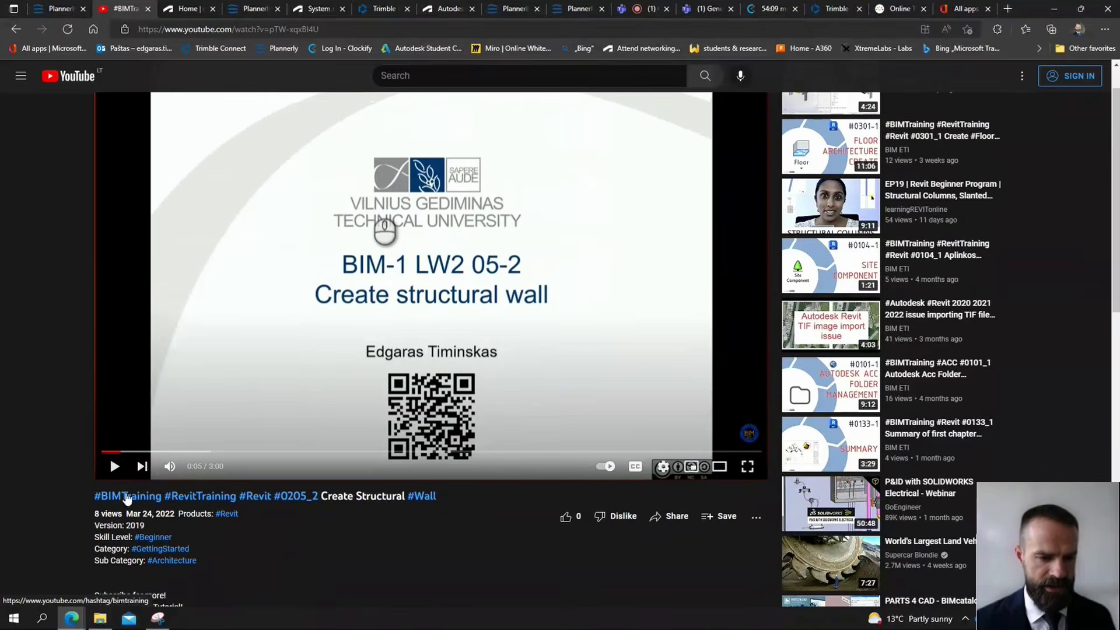
Open the video's #RevitTraining hashtag and browse the videos listed under it
left_click(202, 501)
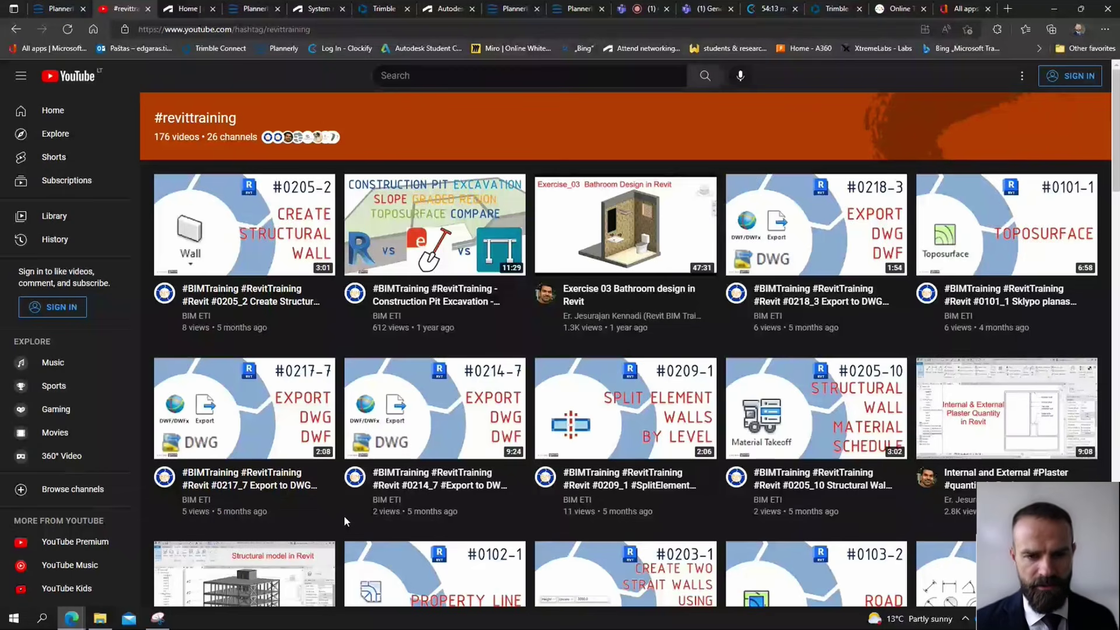
scroll(535, 428, "down", 8)
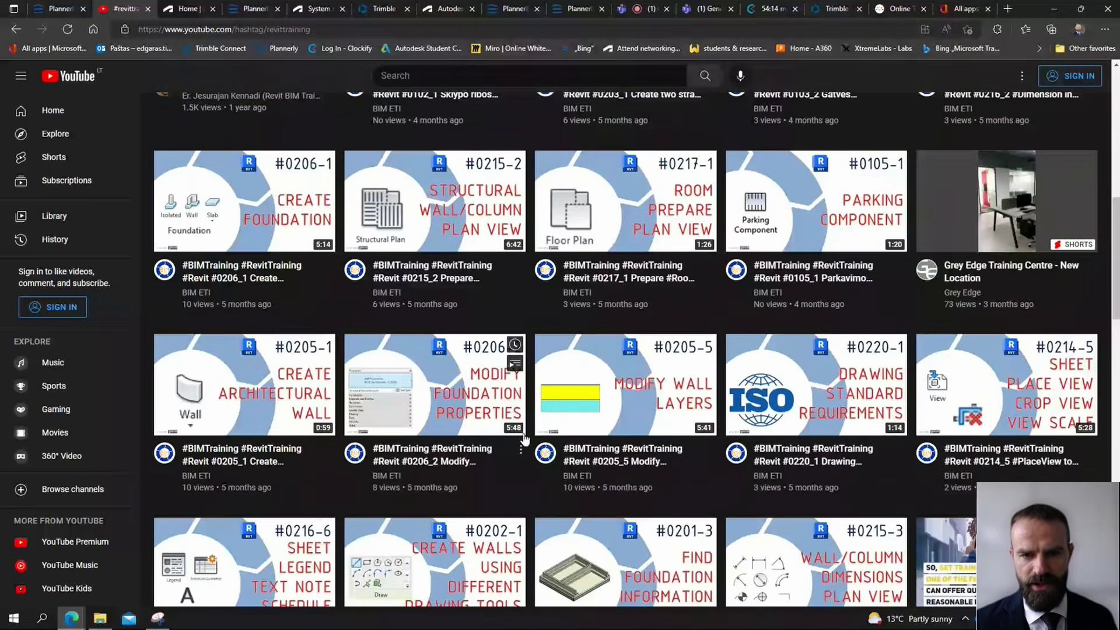
scroll(525, 379, "up", 7)
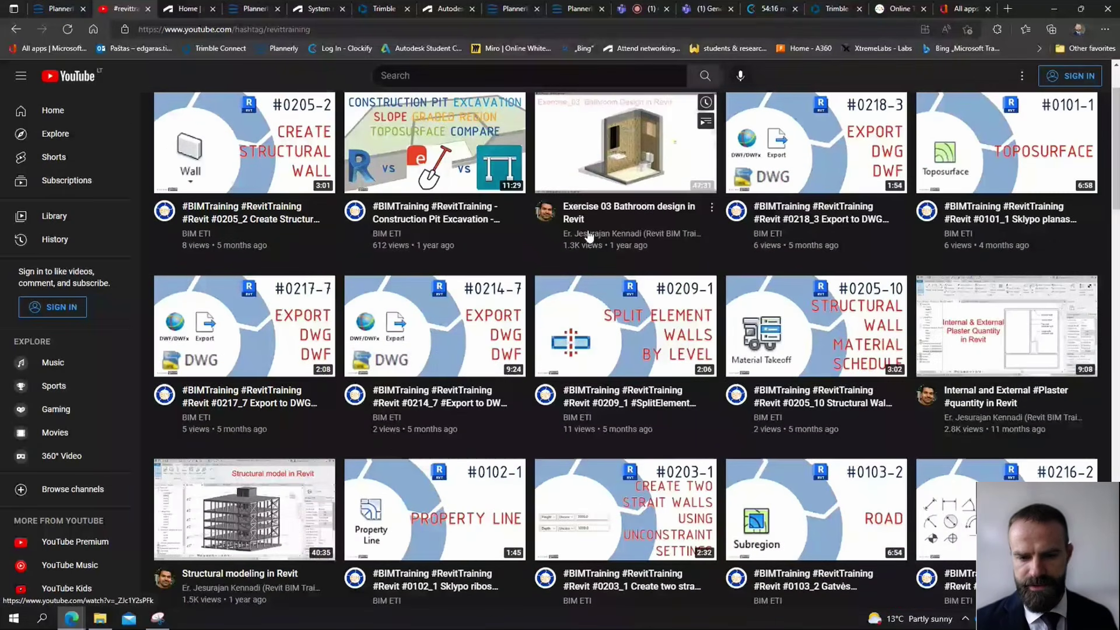
scroll(977, 369, "down", 4)
scroll(304, 283, "down", 10)
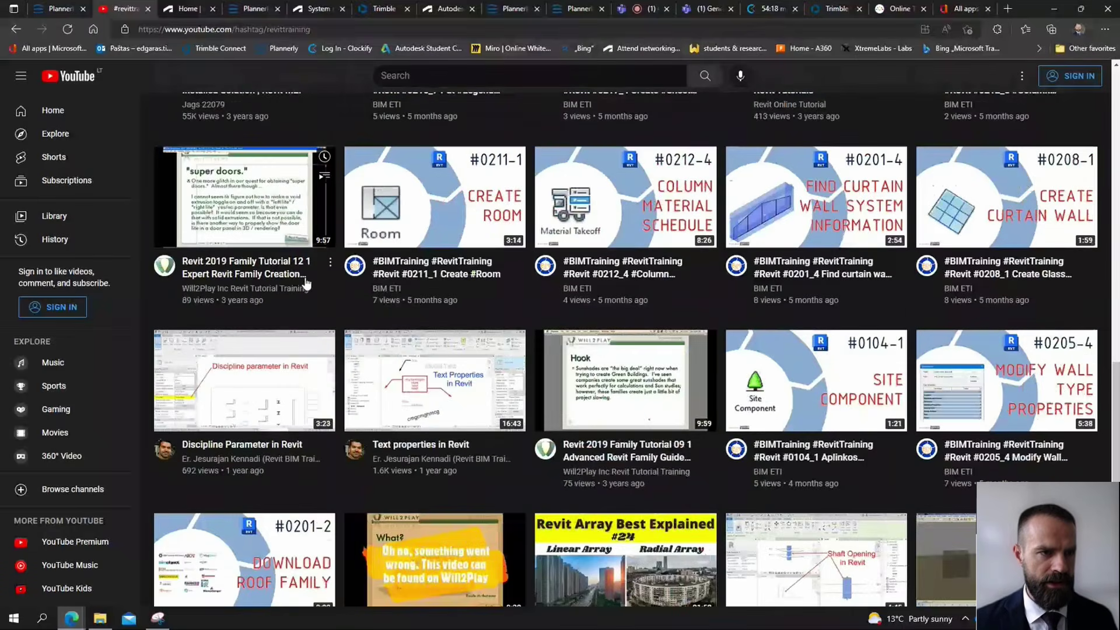
scroll(305, 283, "down", 8)
Return to the structural wall video and browse the videos under its #Revit hashtag
left_click(519, 323)
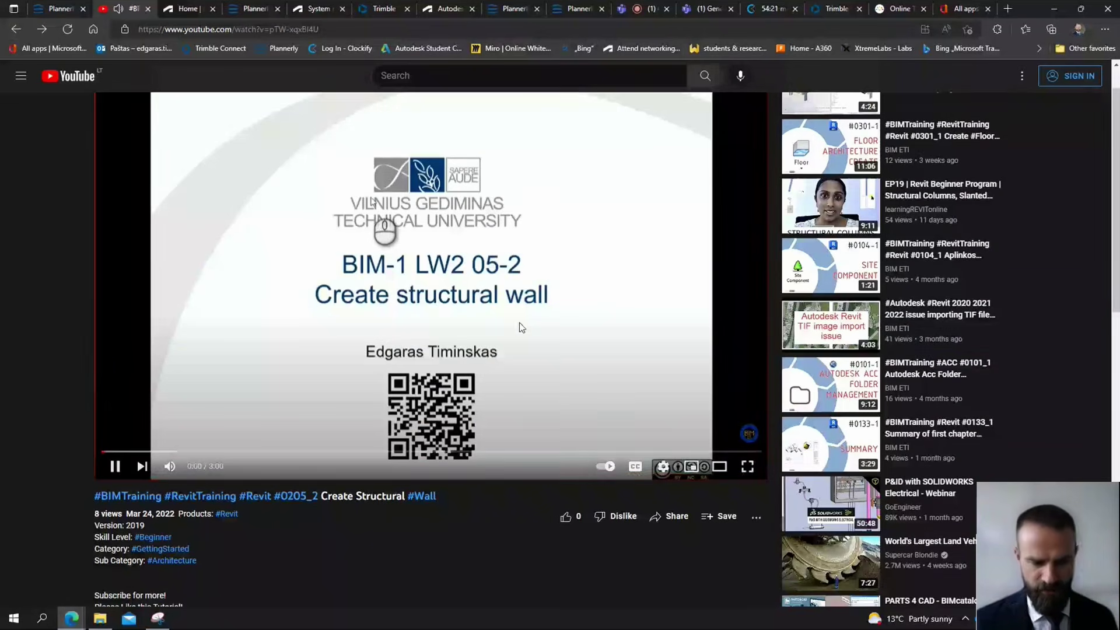
left_click(265, 497)
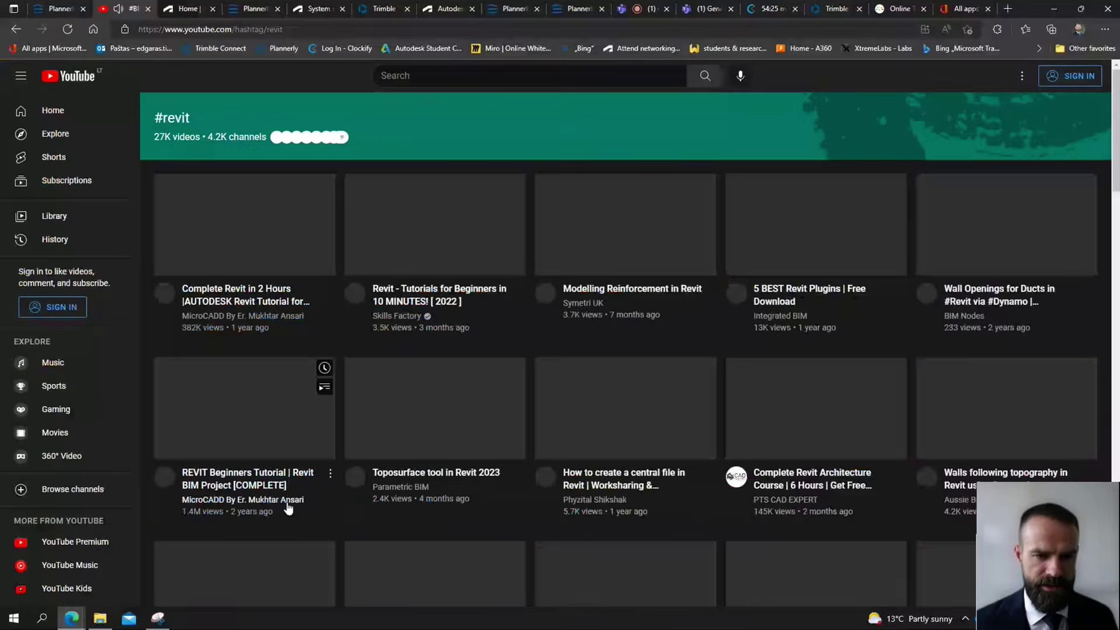
scroll(314, 249, "down", 3)
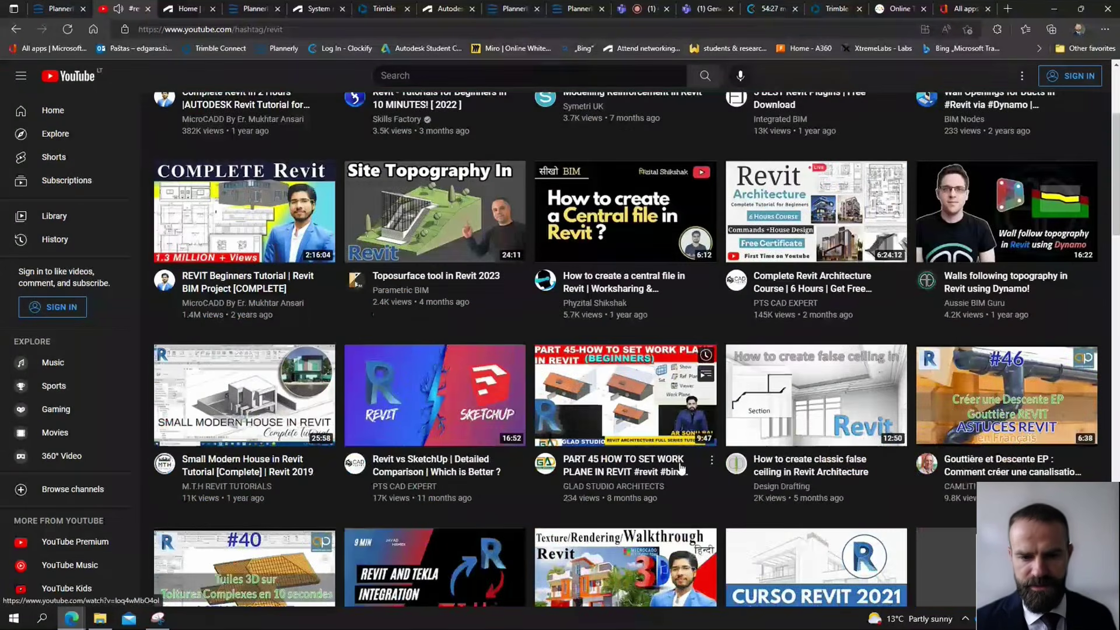
Look further through the #revit hashtag's video listing, return to its beginning and close the page to get back to the information search task
scroll(681, 467, "down", 3)
scroll(499, 435, "down", 5)
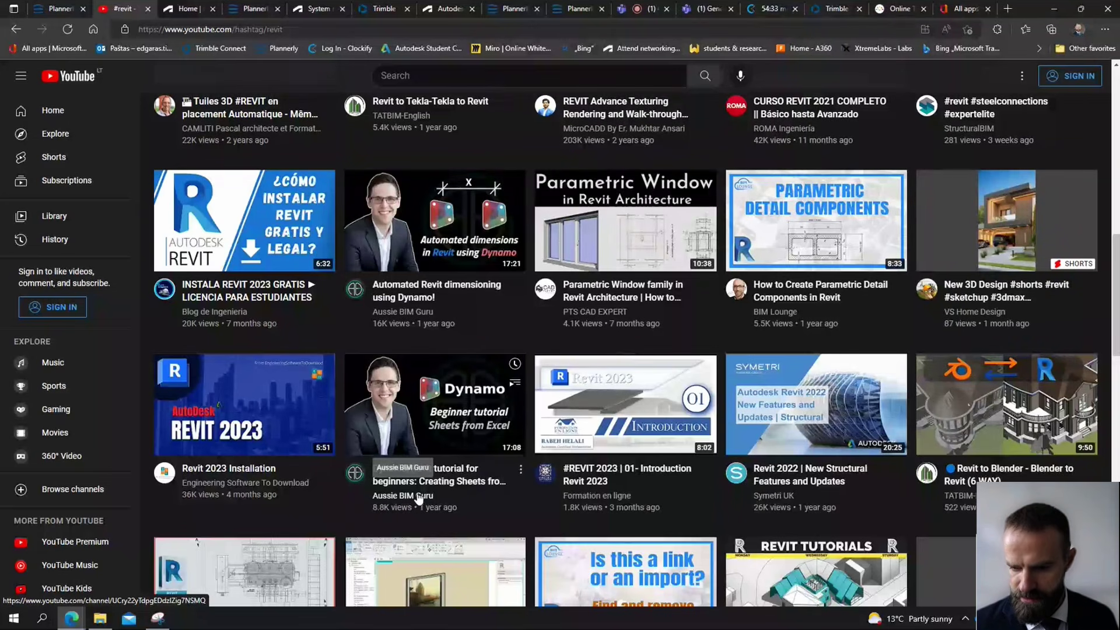
scroll(414, 469, "up", 3)
mouse_move(414, 466)
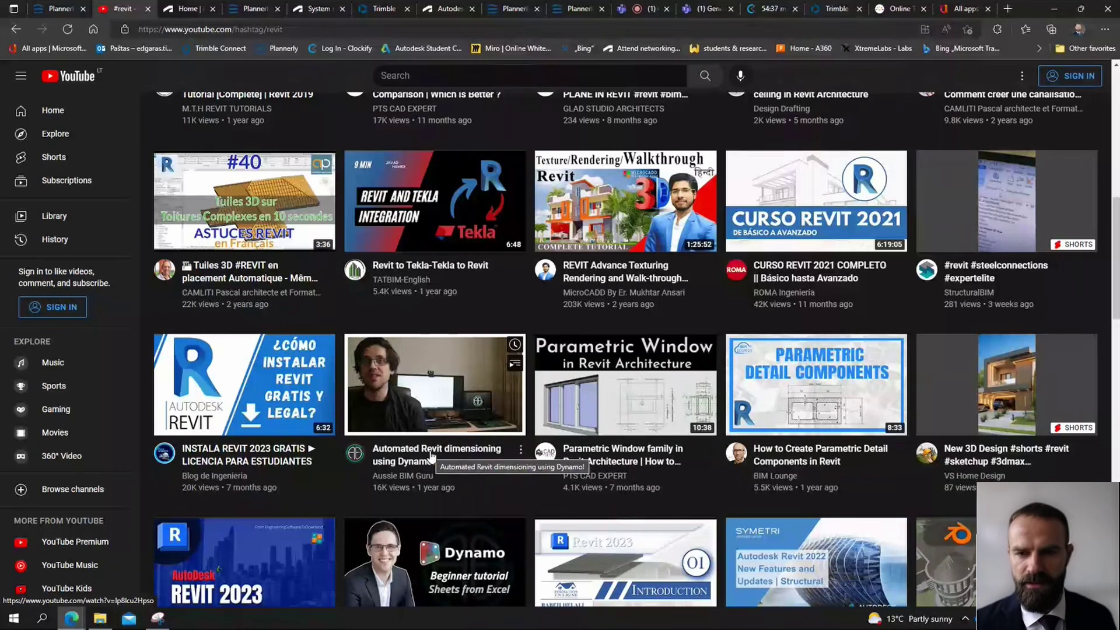
scroll(449, 462, "up", 3)
scroll(464, 462, "down", 15)
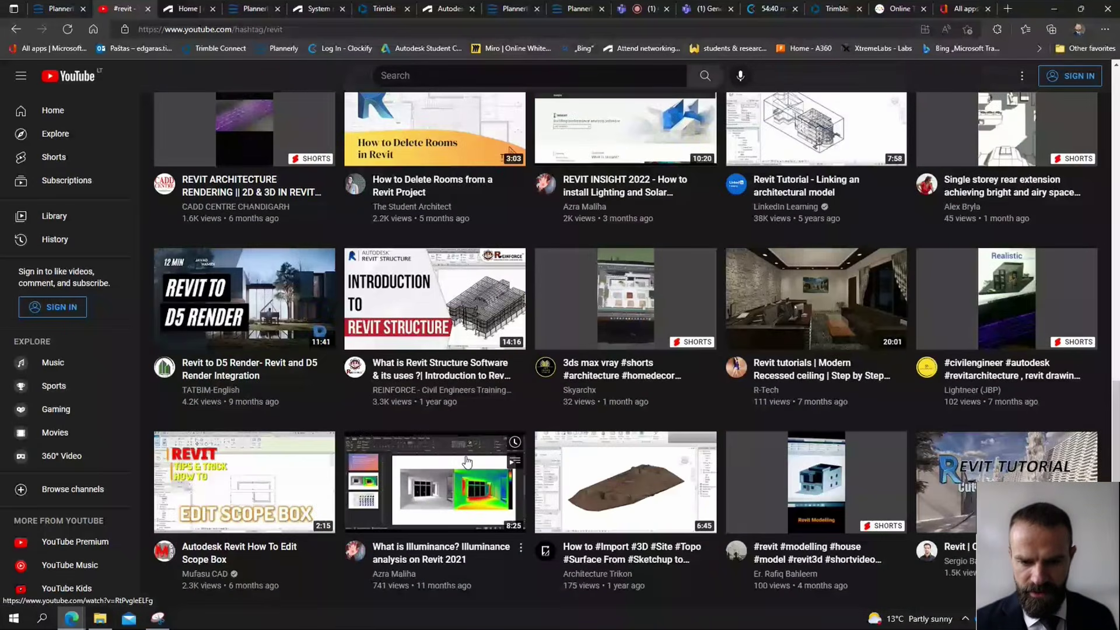
scroll(466, 462, "down", 6)
scroll(467, 462, "down", 2)
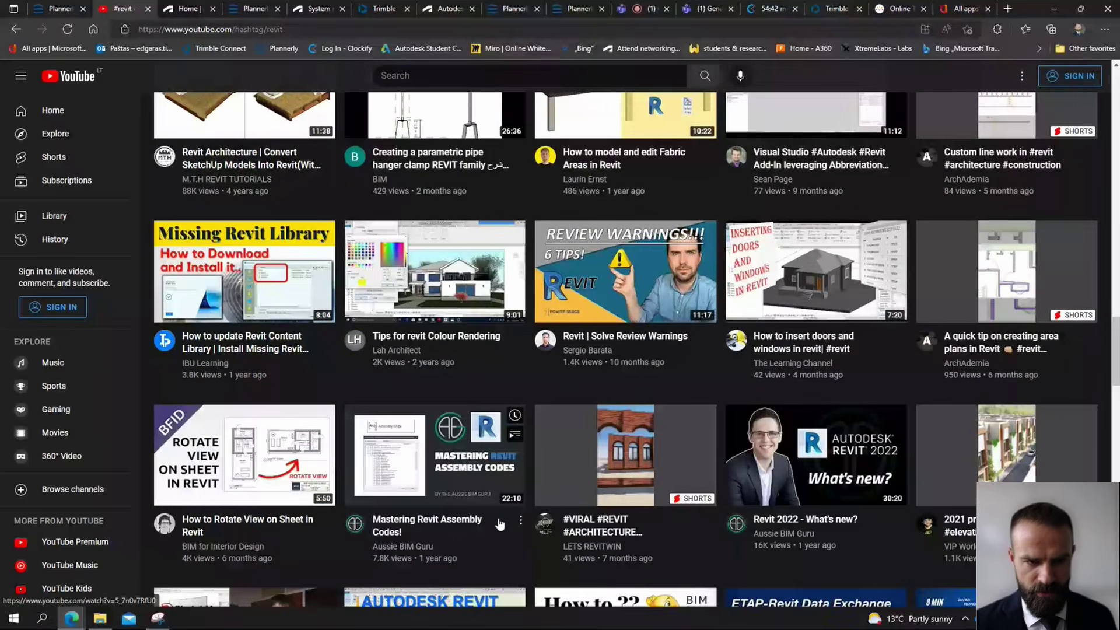
scroll(499, 524, "down", 10)
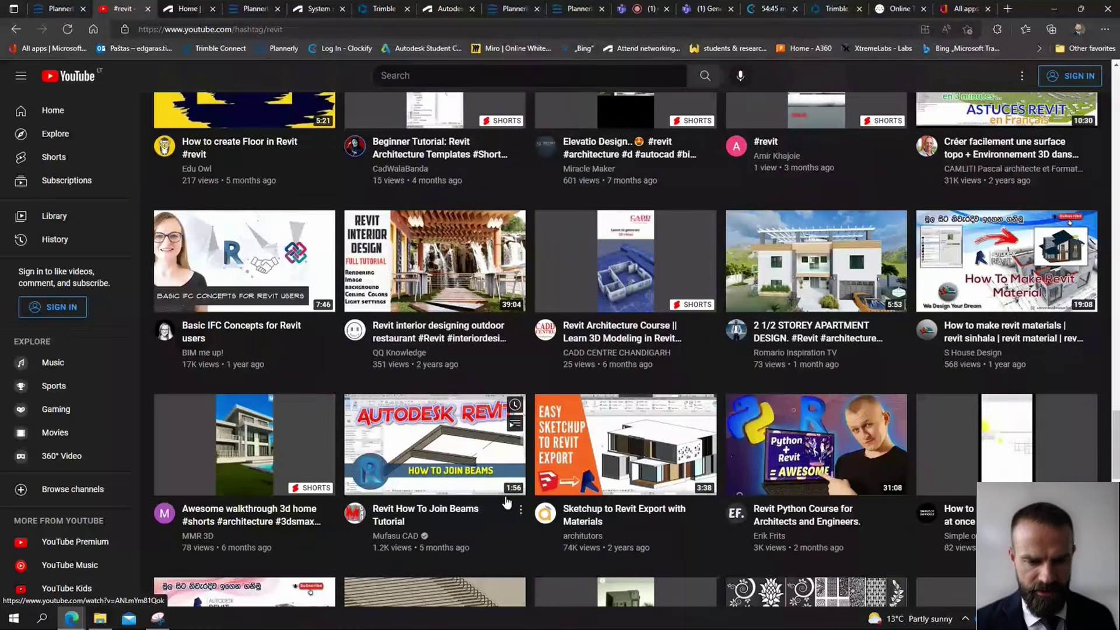
scroll(506, 503, "down", 10)
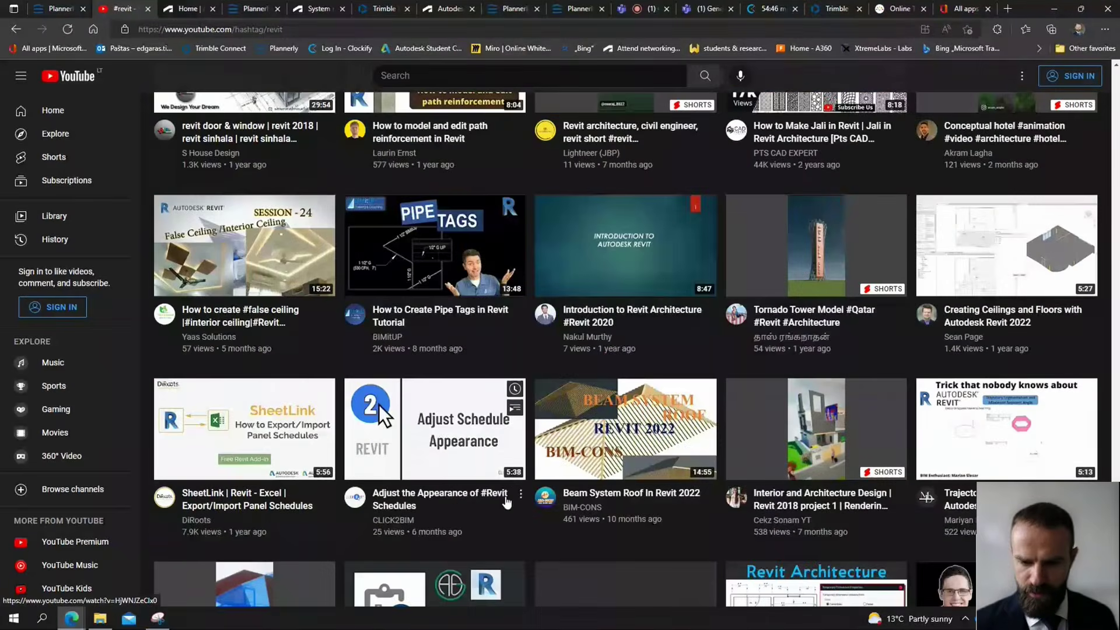
scroll(507, 503, "down", 3)
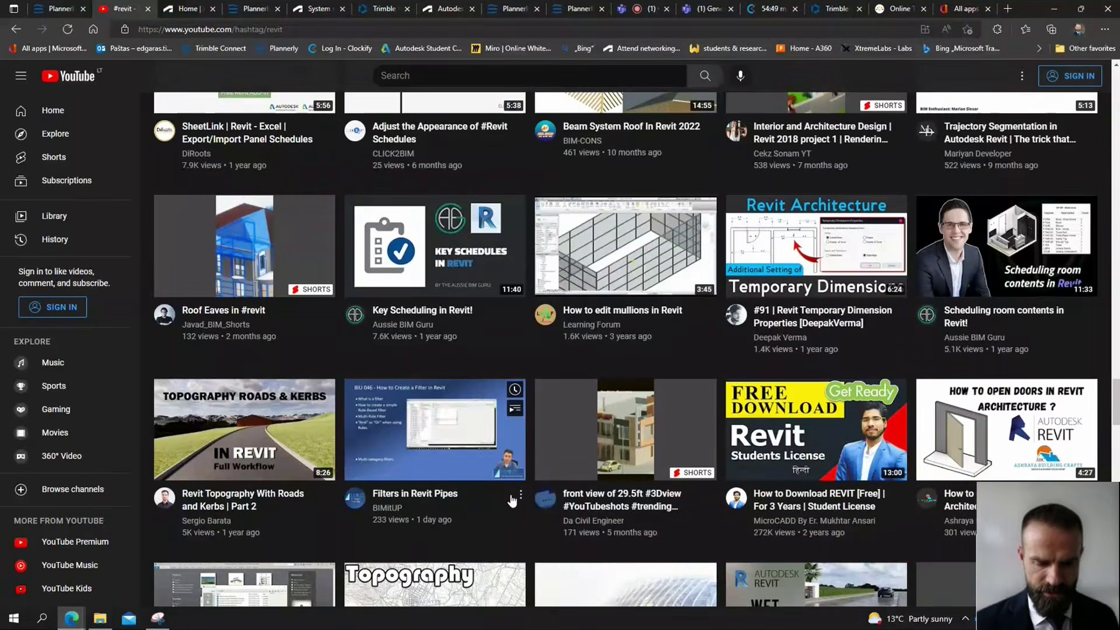
scroll(503, 500, "down", 4)
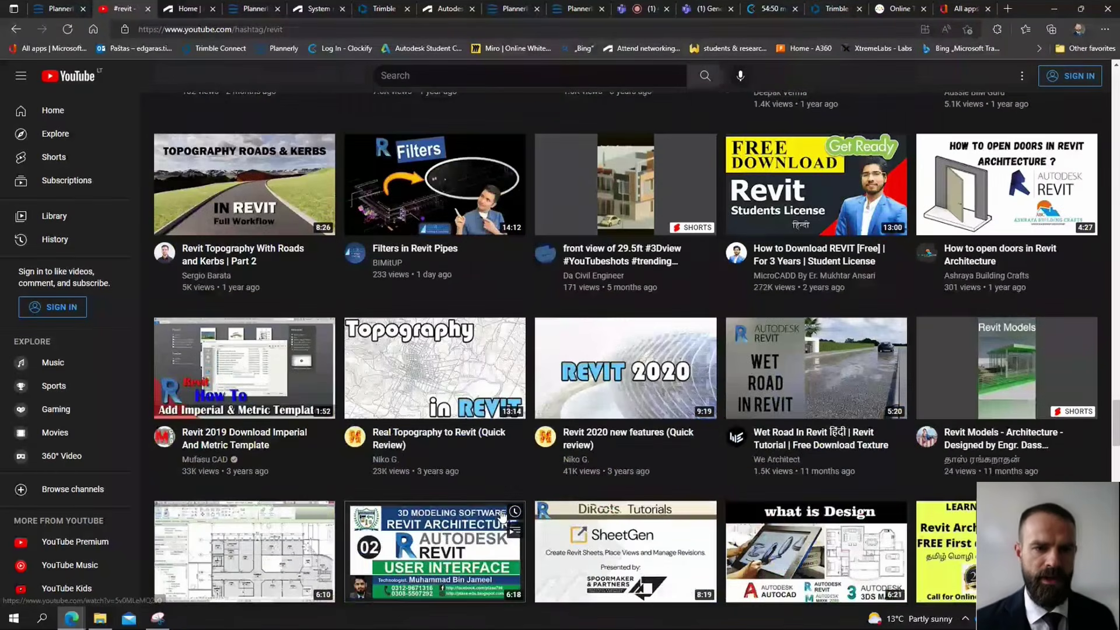
scroll(503, 519, "down", 8)
scroll(516, 546, "down", 8)
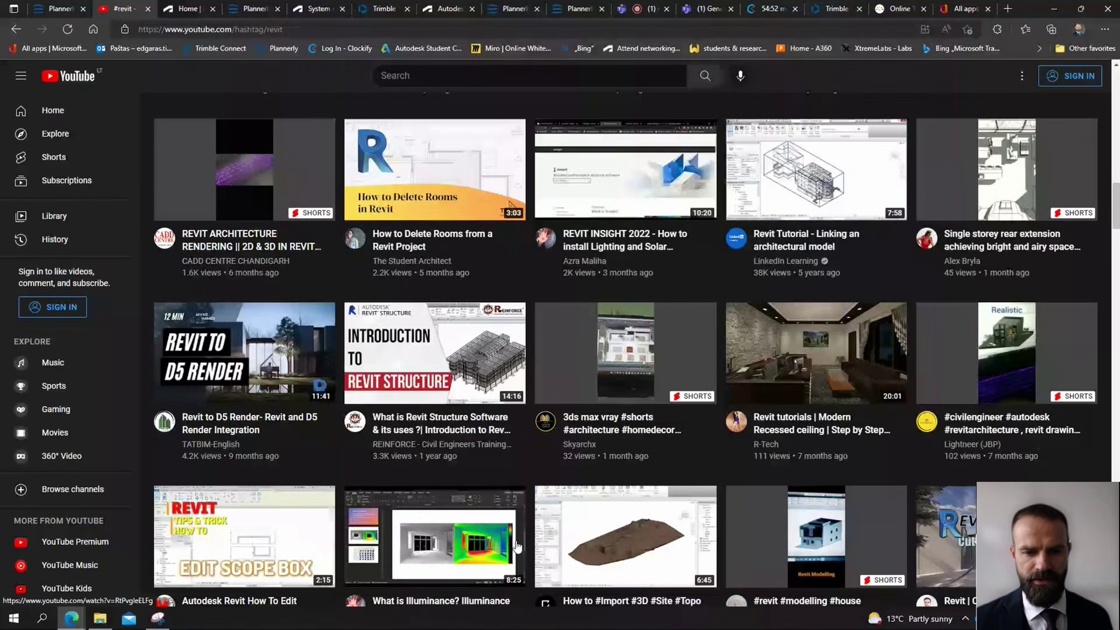
scroll(421, 416, "up", 20)
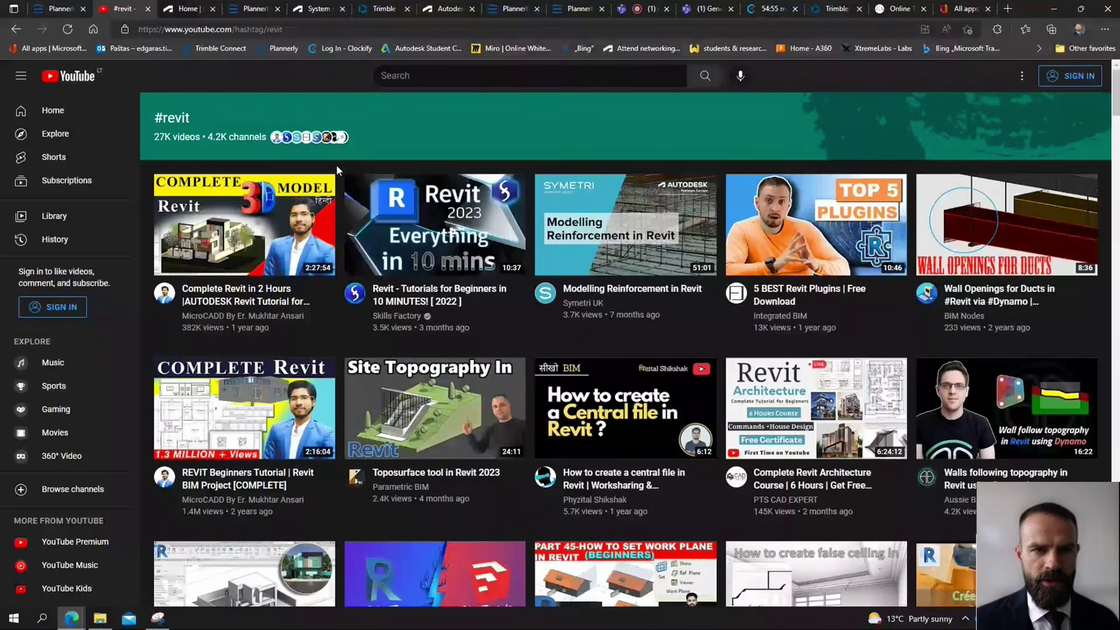
middle_click(124, 17)
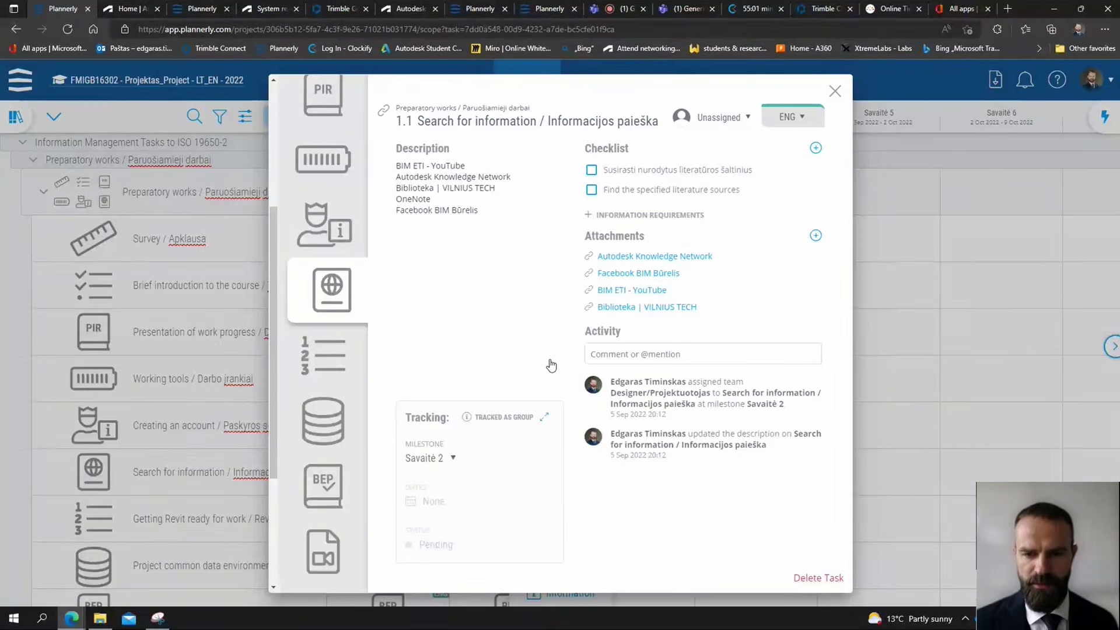
Open the Biblioteka | VILNIUS TECH attachment, view the library's home page and close it
left_click(653, 308)
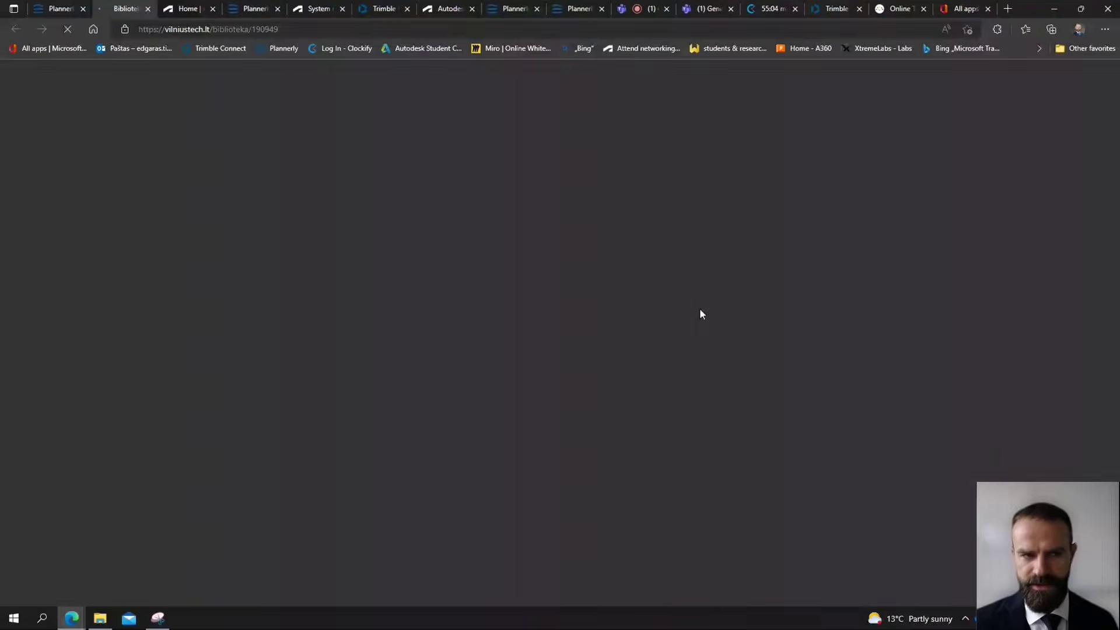
mouse_move(606, 109)
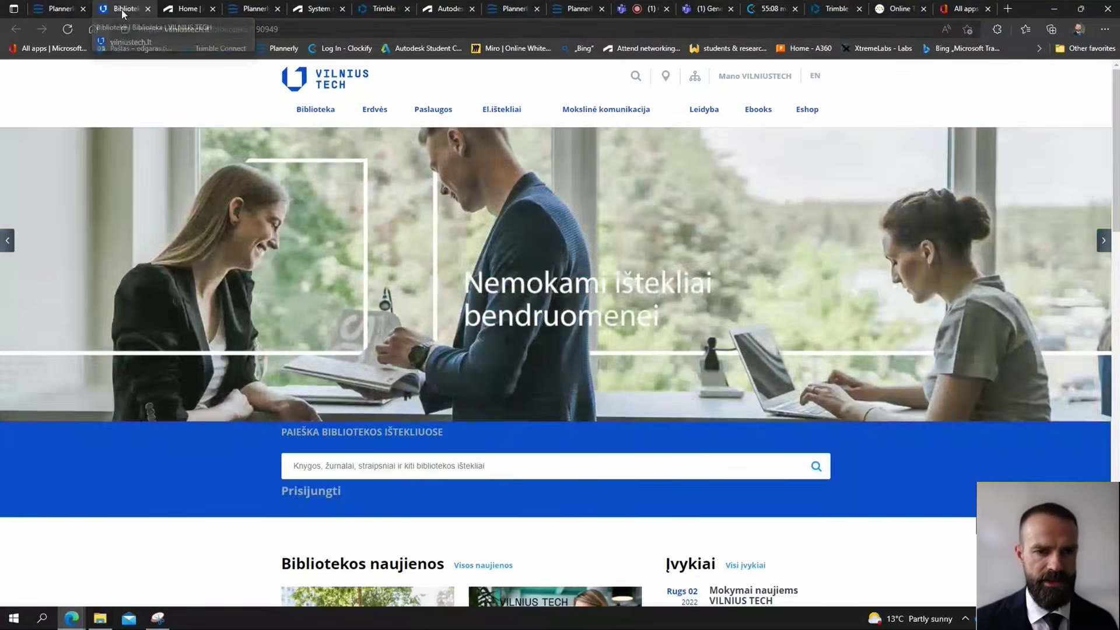
middle_click(121, 9)
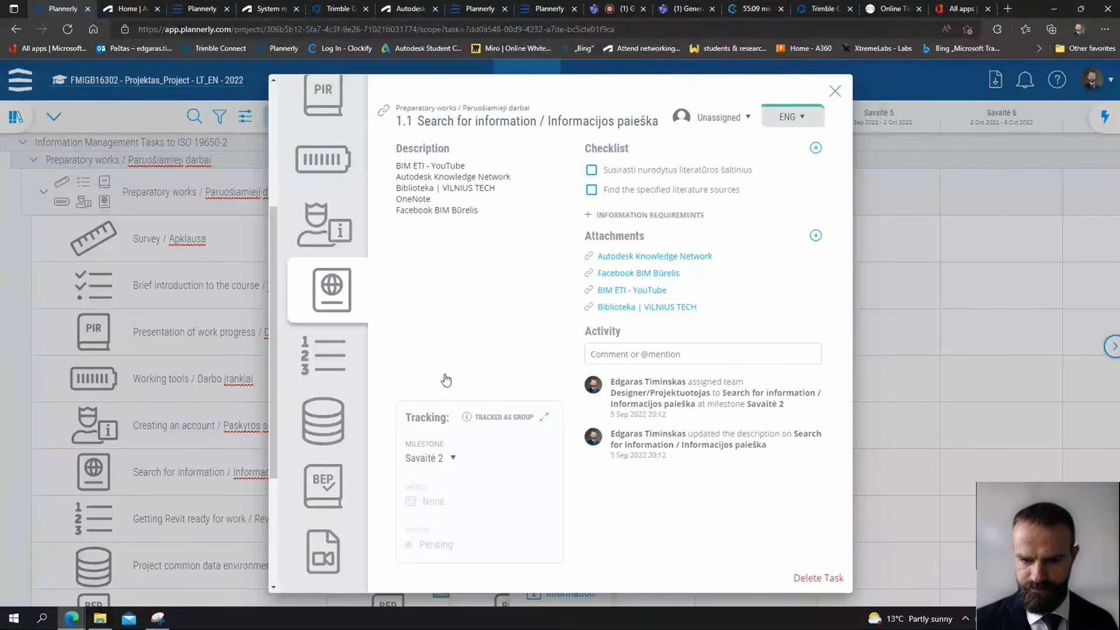
Open the Facebook BIM Būrelis attachment, allow essential and optional cookies, view the group page and close it
left_click(639, 278)
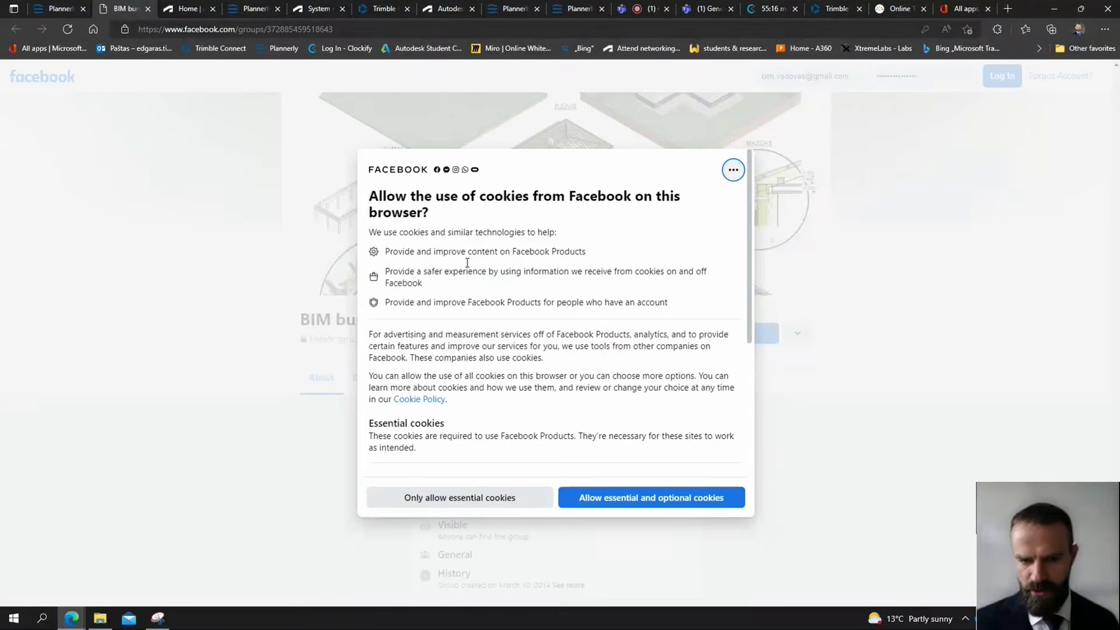
left_click(712, 500)
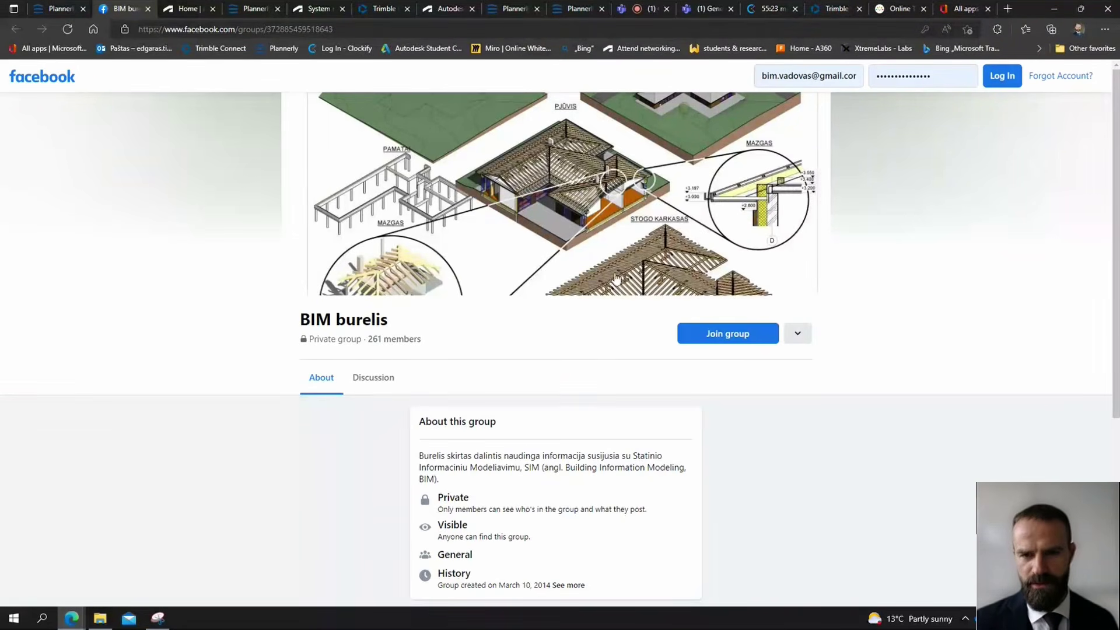
middle_click(131, 10)
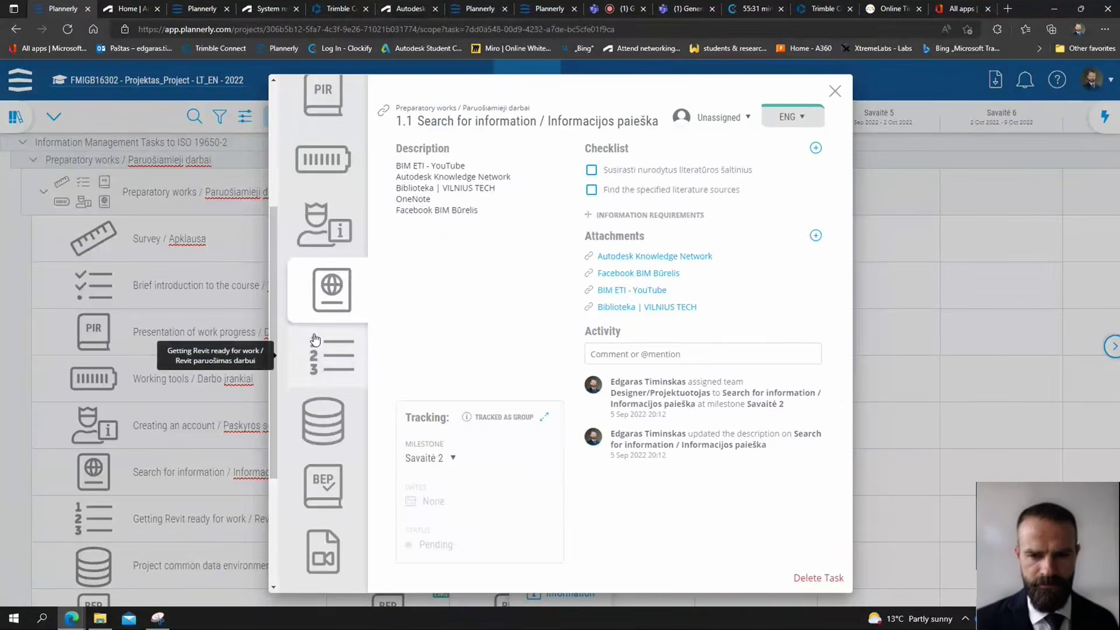
Open the Getting Revit ready for work task, highlight its English title and read through the description and checklist
left_click(326, 355)
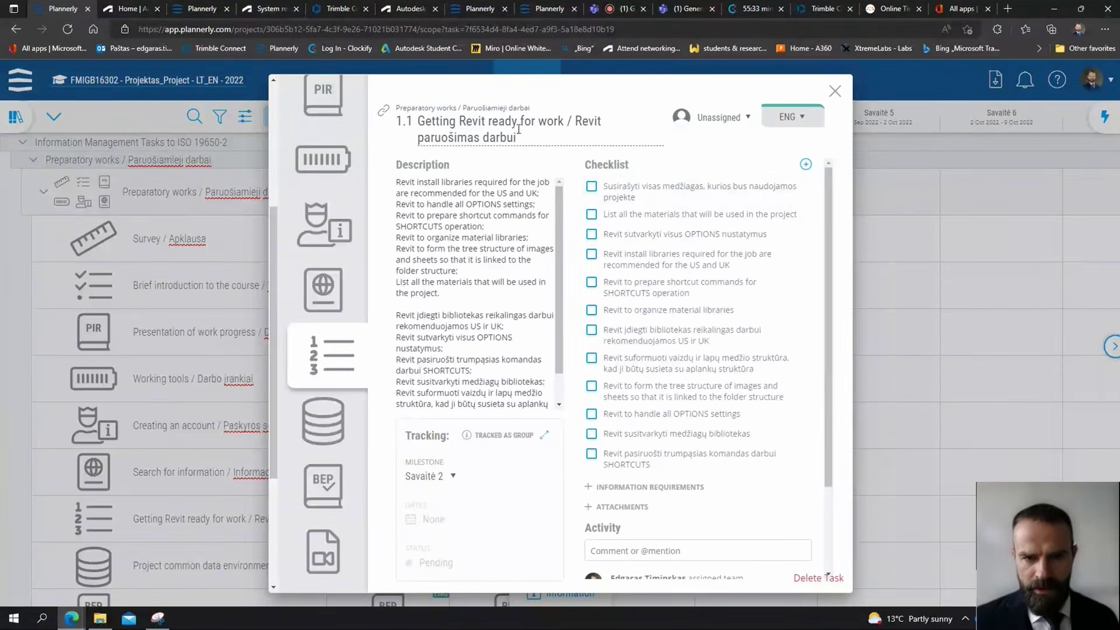
left_click_drag(418, 121, 563, 121)
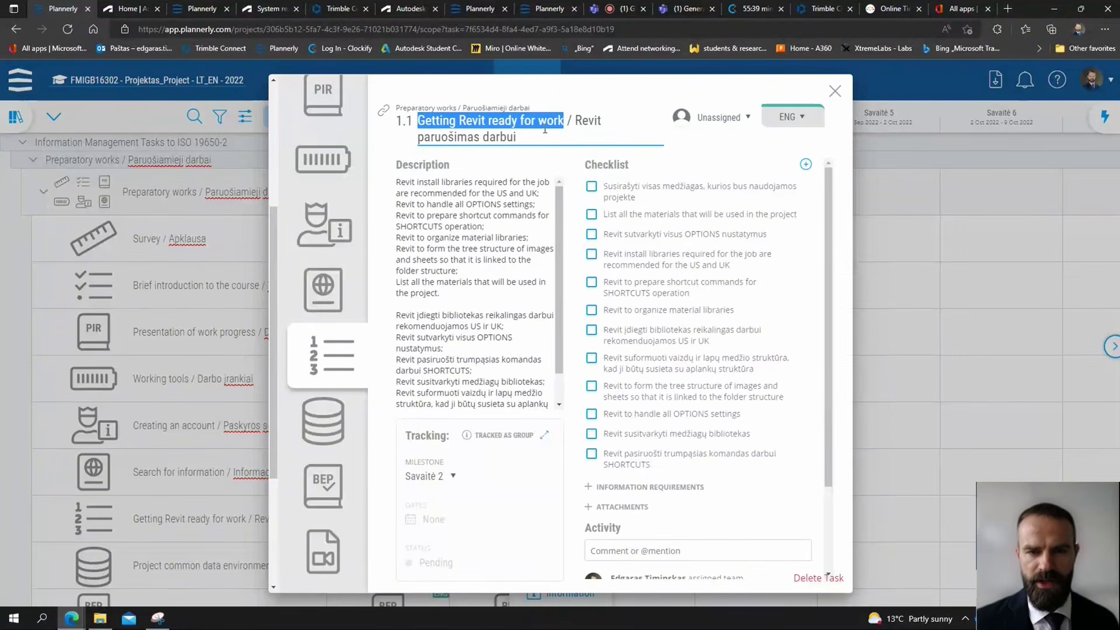
left_click(849, 399)
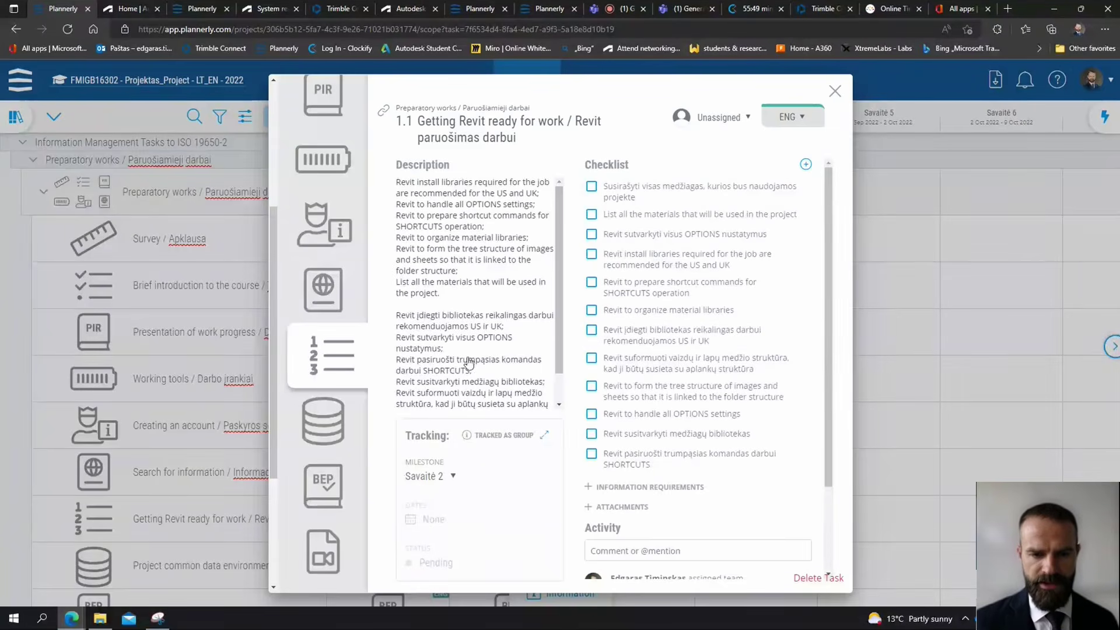
scroll(446, 330, "down", 2)
scroll(591, 458, "down", 2)
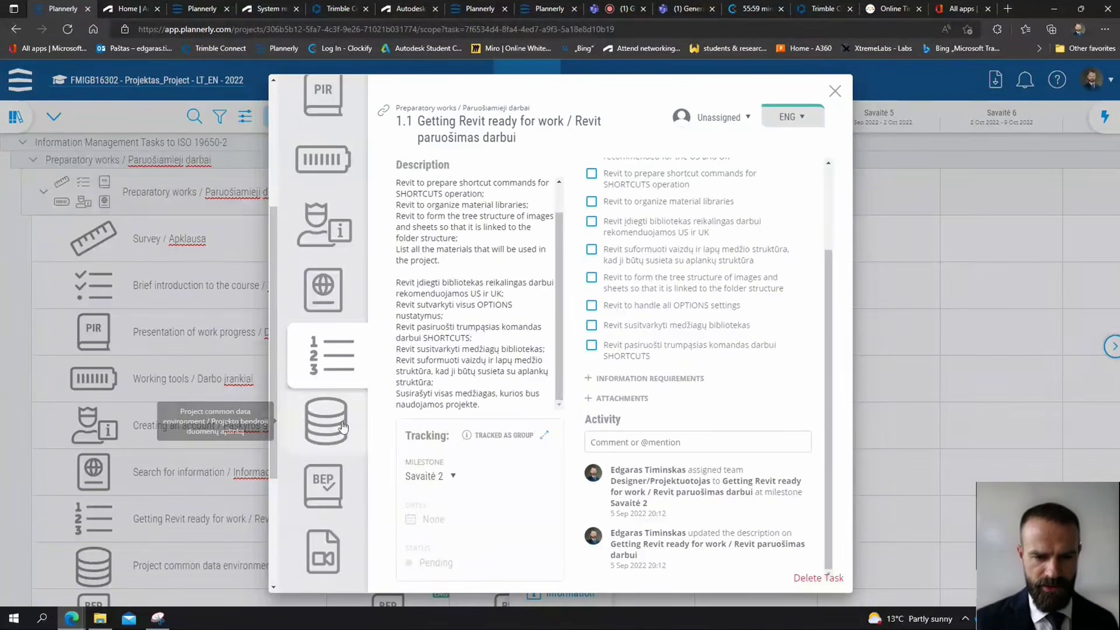
Open the Project common data environment task, read the BEP section behind its About CDE attachment and return to the task
left_click(339, 425)
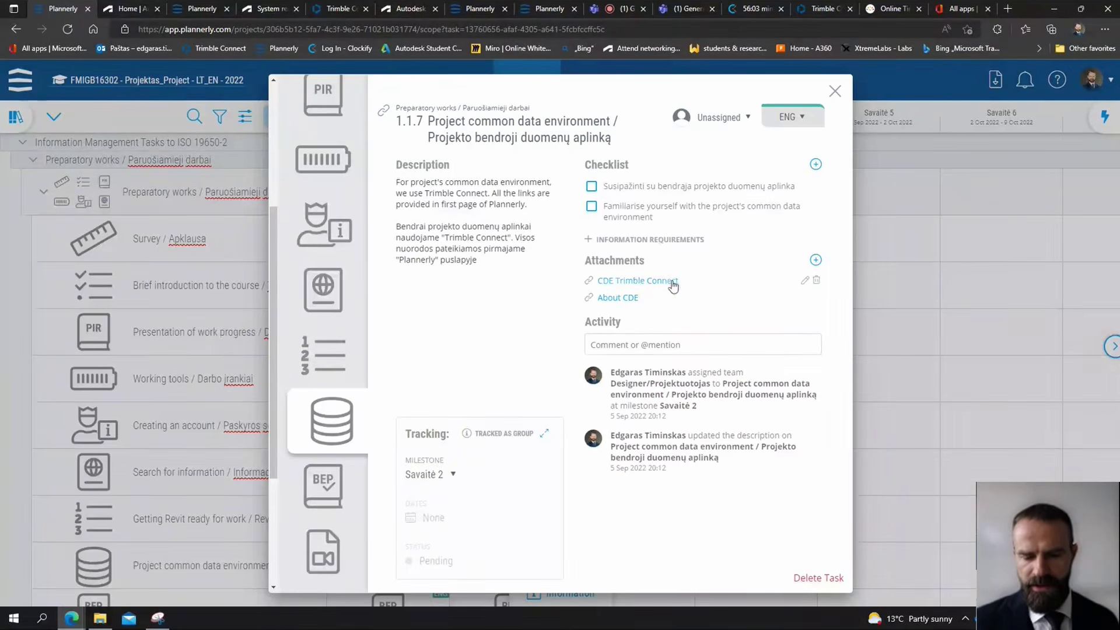
left_click(625, 300)
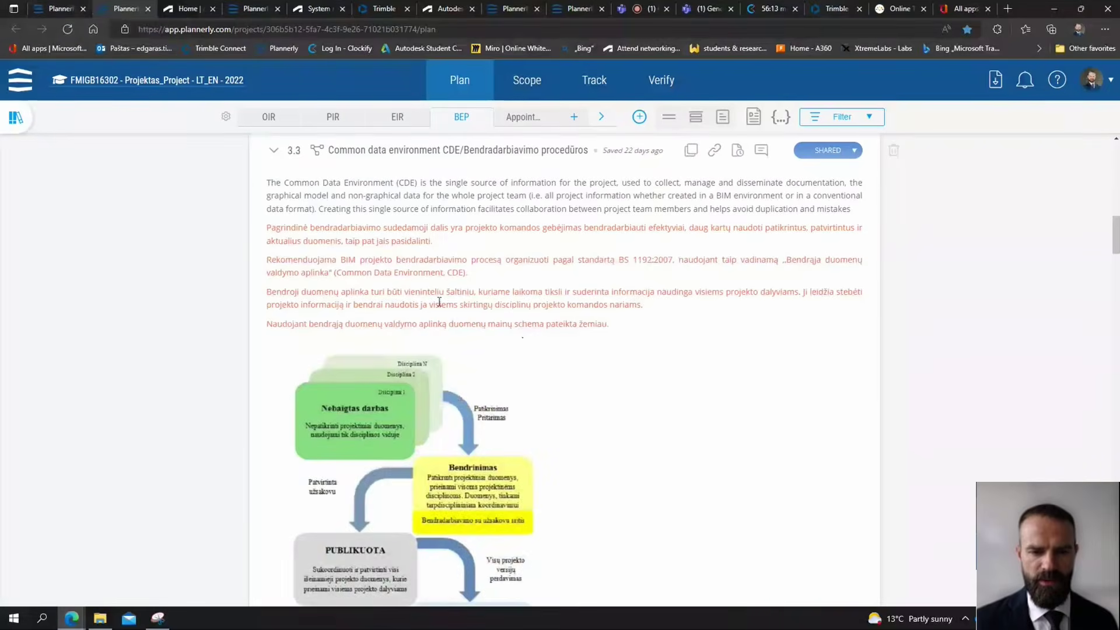
scroll(439, 302, "down", 15)
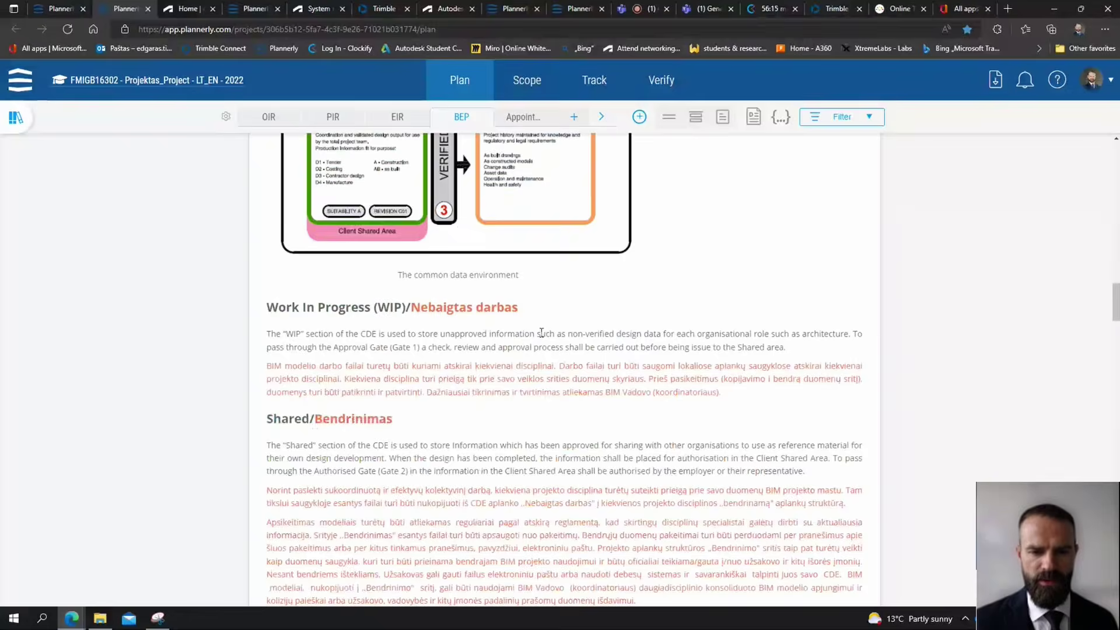
scroll(541, 333, "down", 20)
scroll(274, 292, "up", 7)
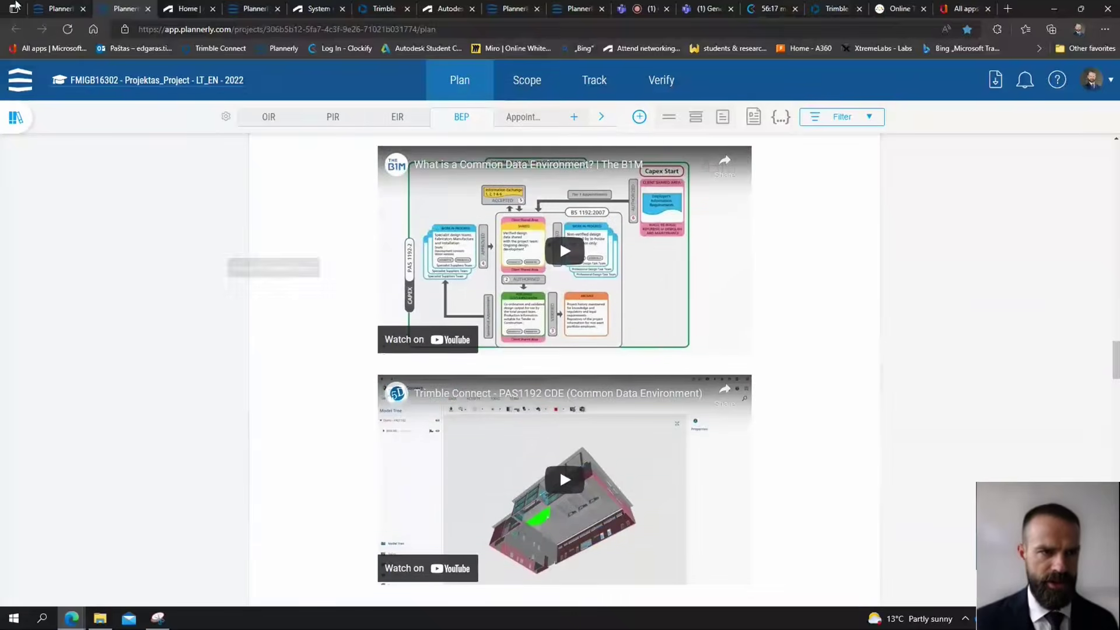
key("ctrl+shift+Tab")
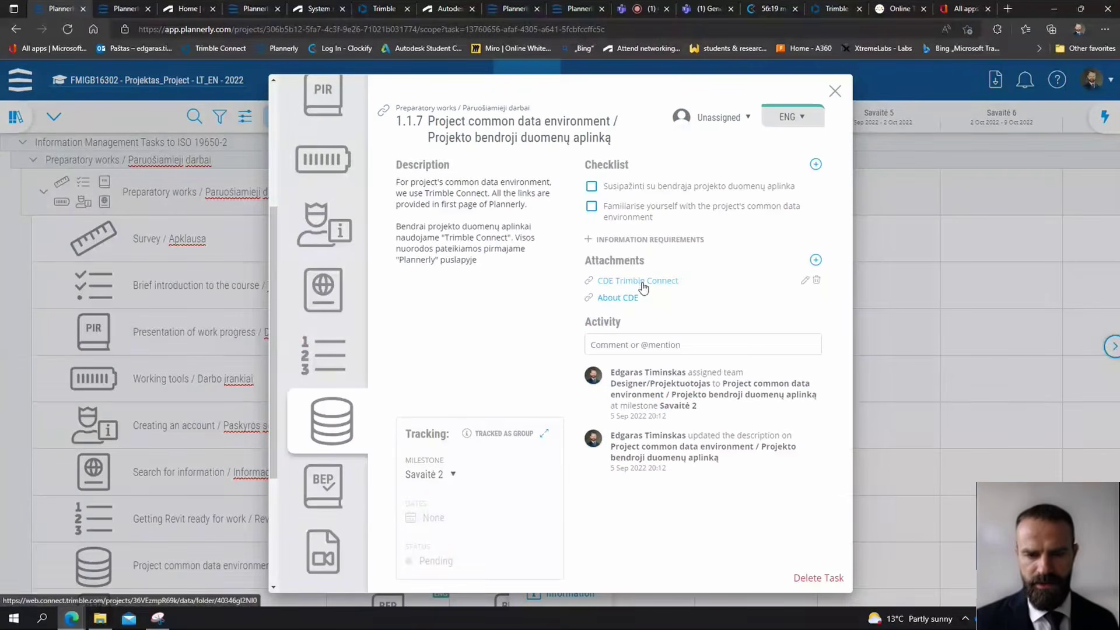
Open the task on confirming the delivery team's BEP, open its Plan attachment and return to the task
left_click(320, 497)
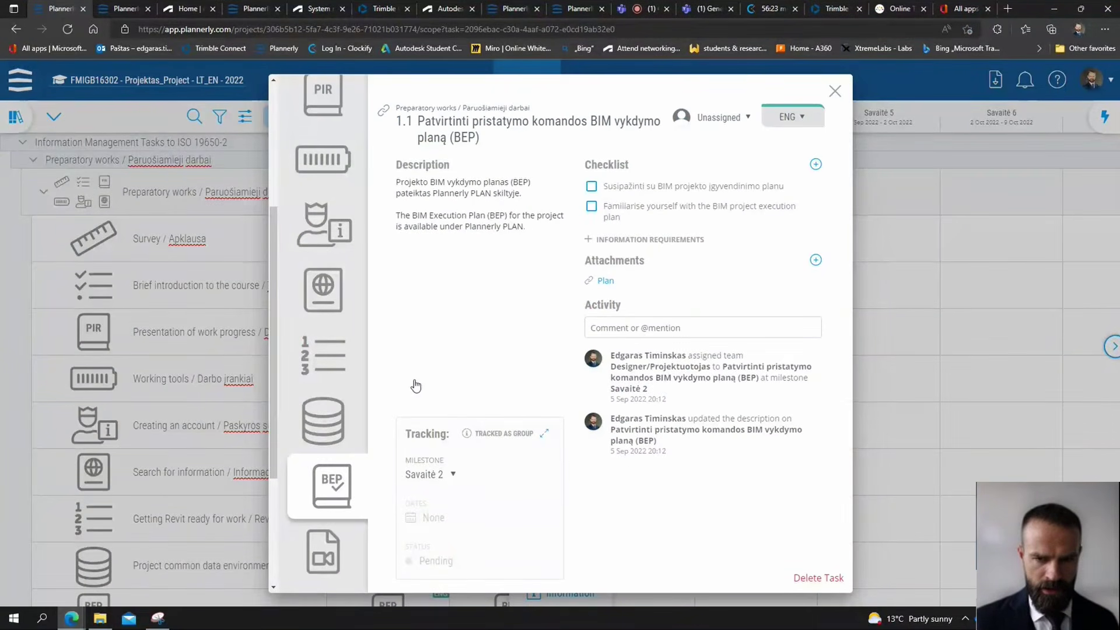
left_click(605, 282)
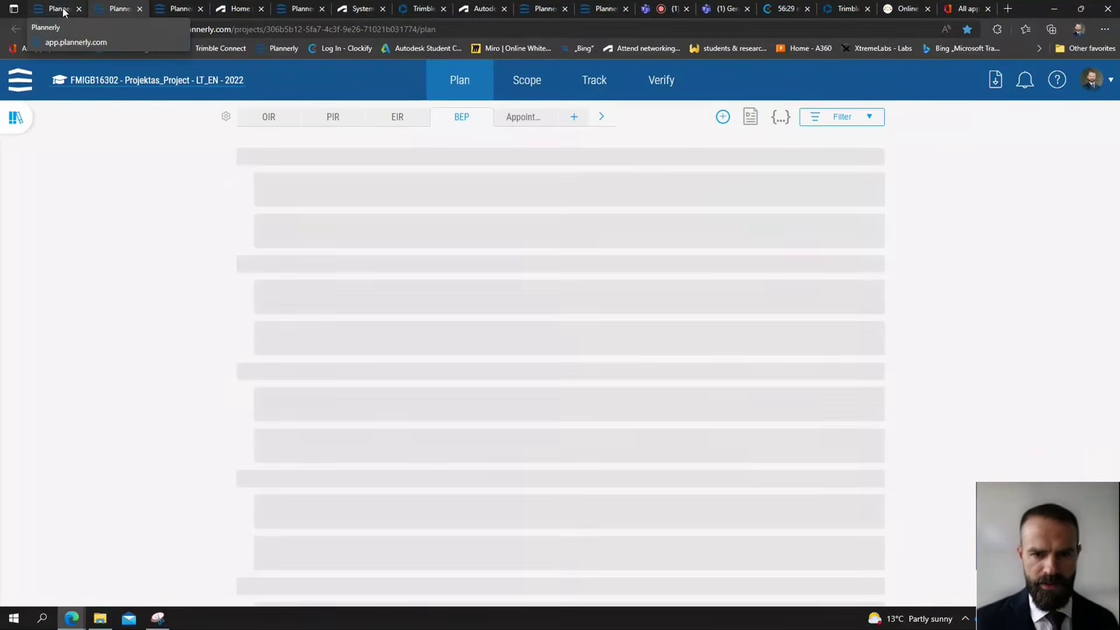
left_click(63, 12)
Open the Darbo aplinka WIP / Work environment WIP task and highlight the English part of its title
scroll(326, 408, "down", 2)
left_click(326, 356)
left_click(324, 420)
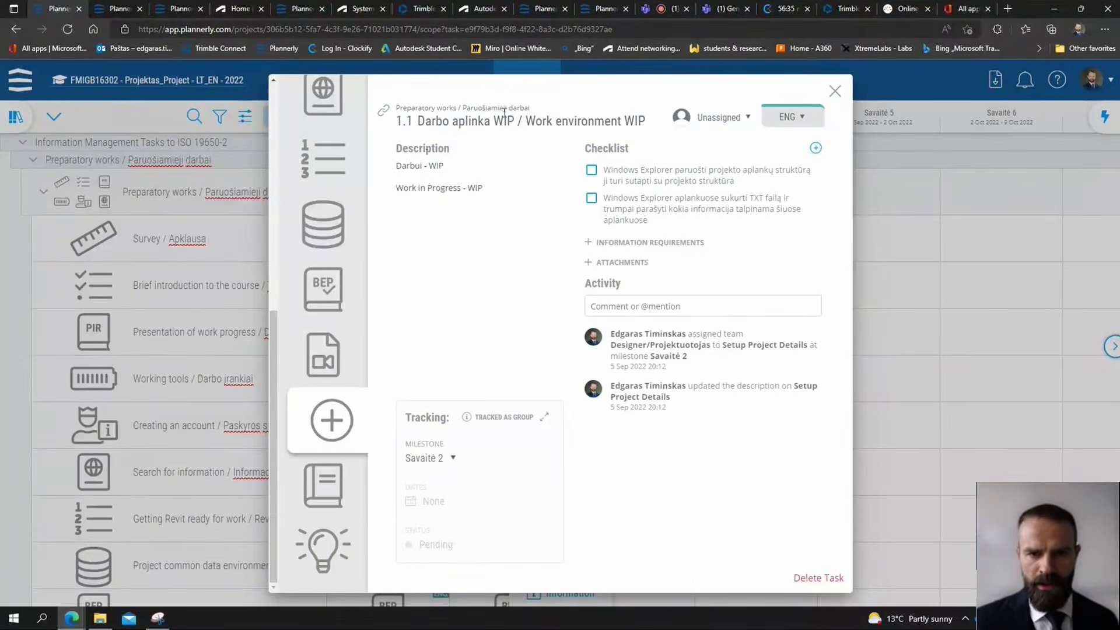
left_click_drag(527, 121, 649, 124)
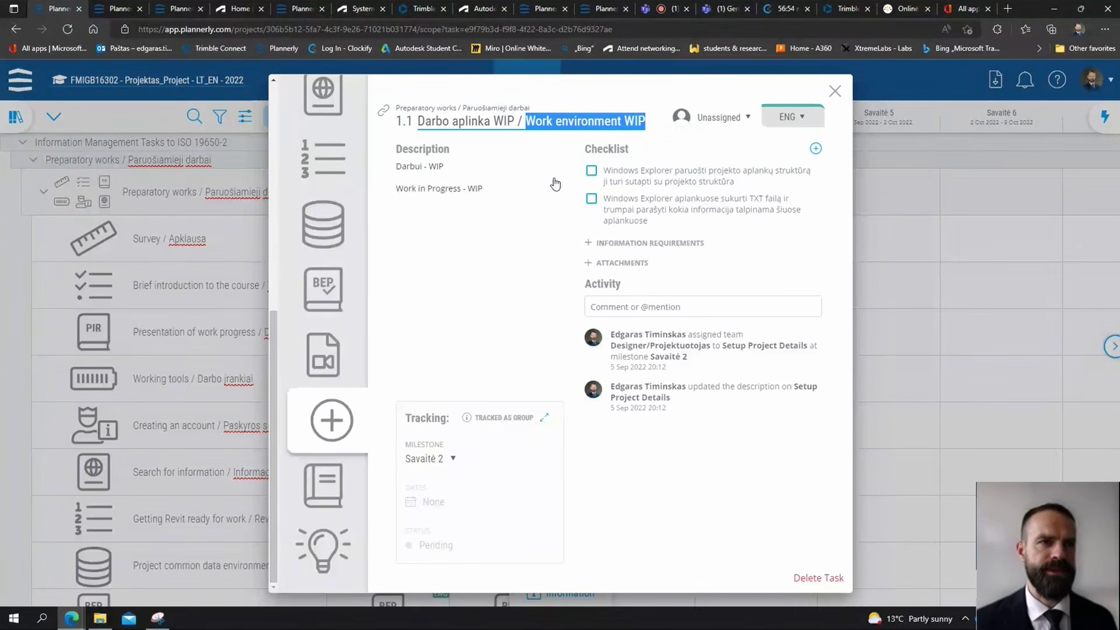
left_click(595, 117)
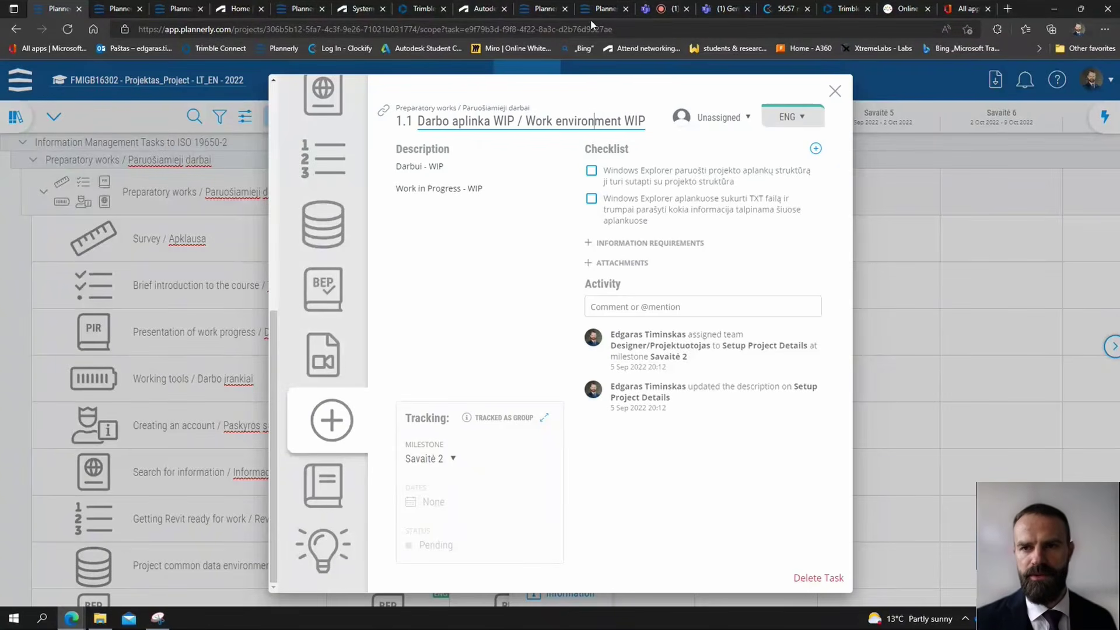
Switch to Trimble Connect, reopen the FMIGB16302 - Projektas_Project - LT_EN - 2022 project from all projects and open its 01 - DOKUMENTAI - DOCUMENTATION folder
left_click(843, 9)
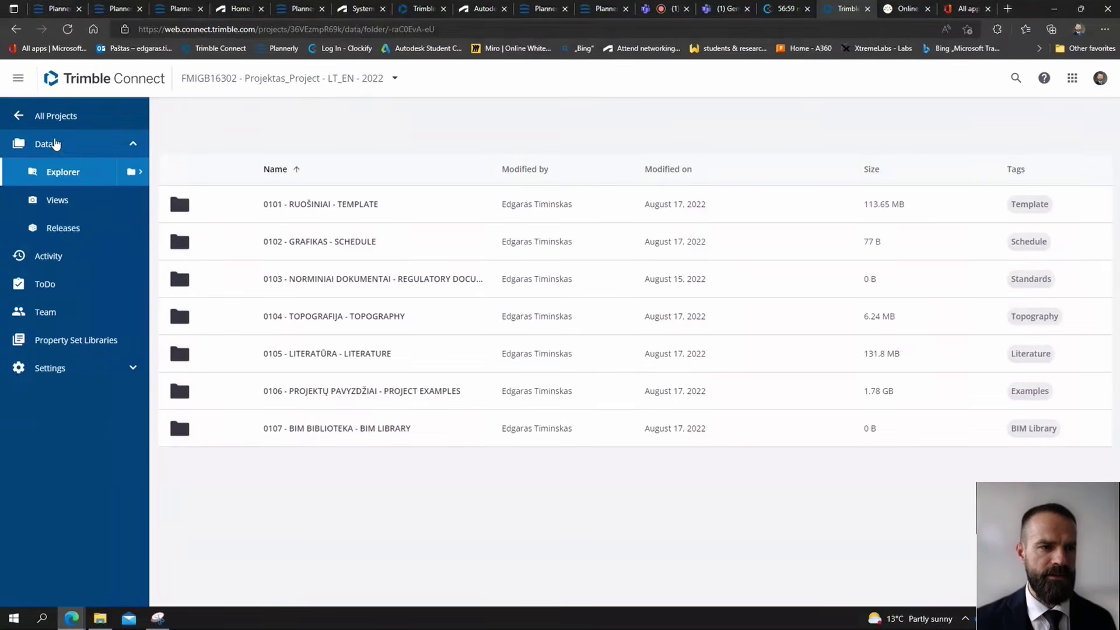
left_click(50, 143)
left_click(58, 116)
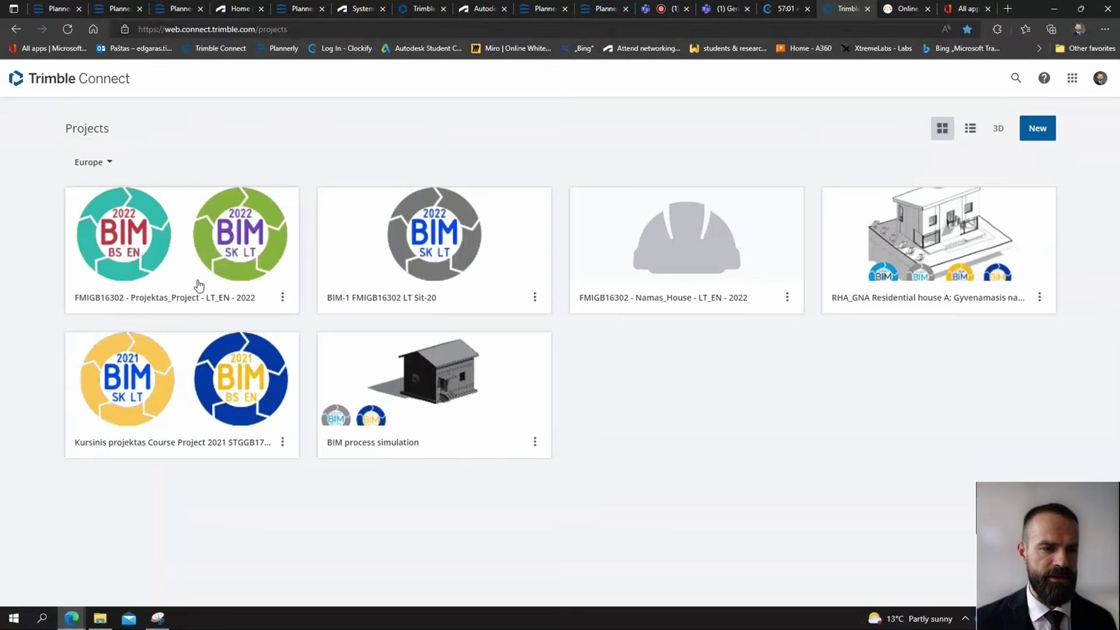
left_click(195, 284)
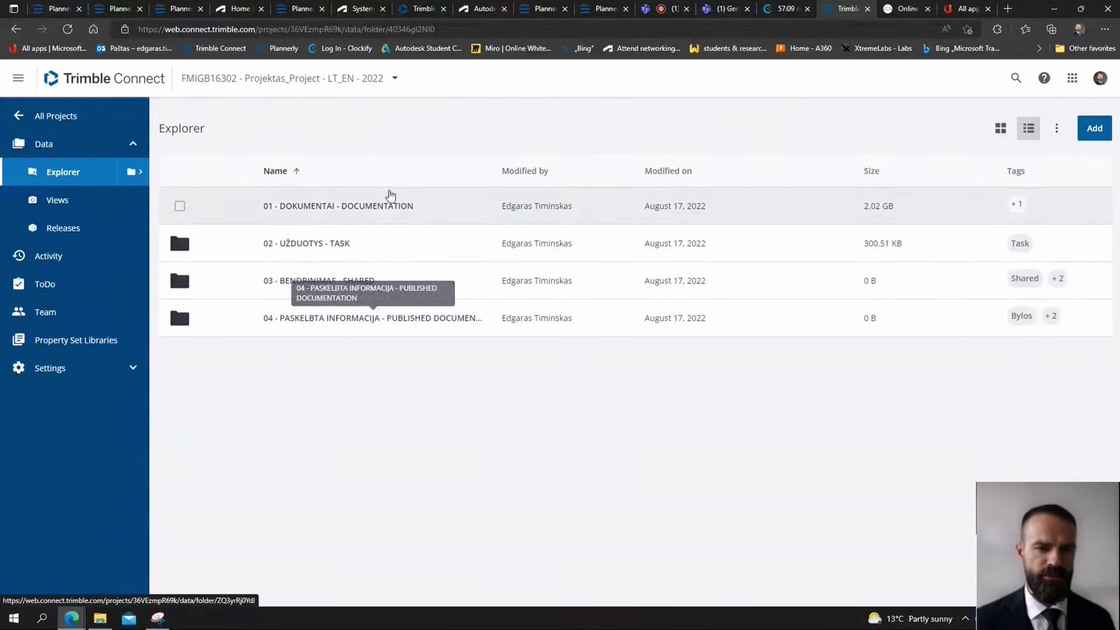
left_click(380, 207)
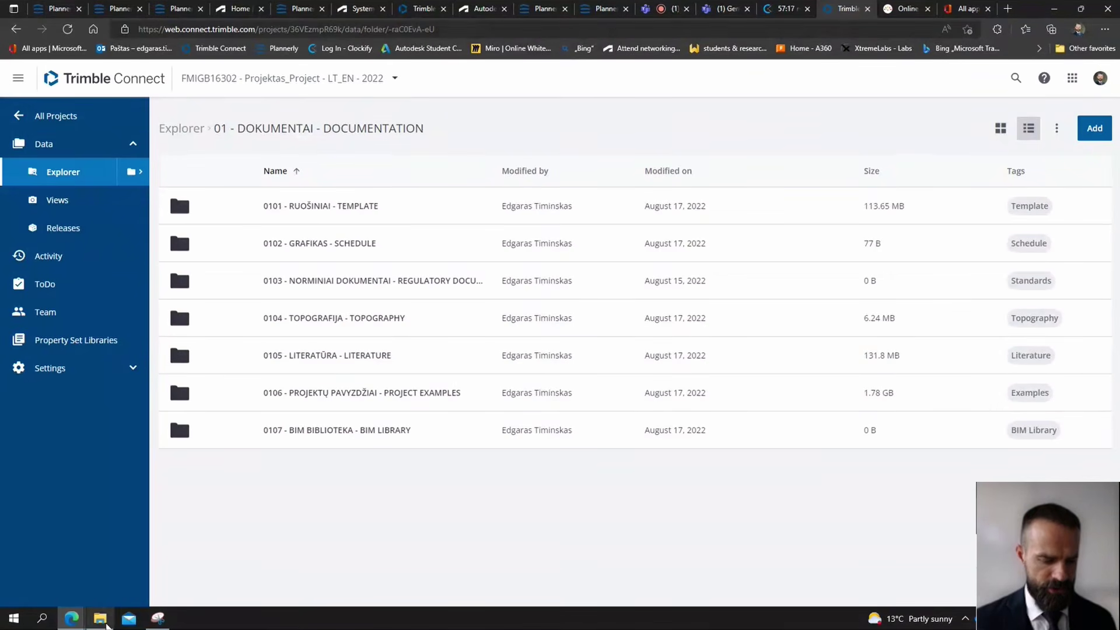
Switch to File Explorer and create a folder named 0_Projects in Documents
left_click(105, 623)
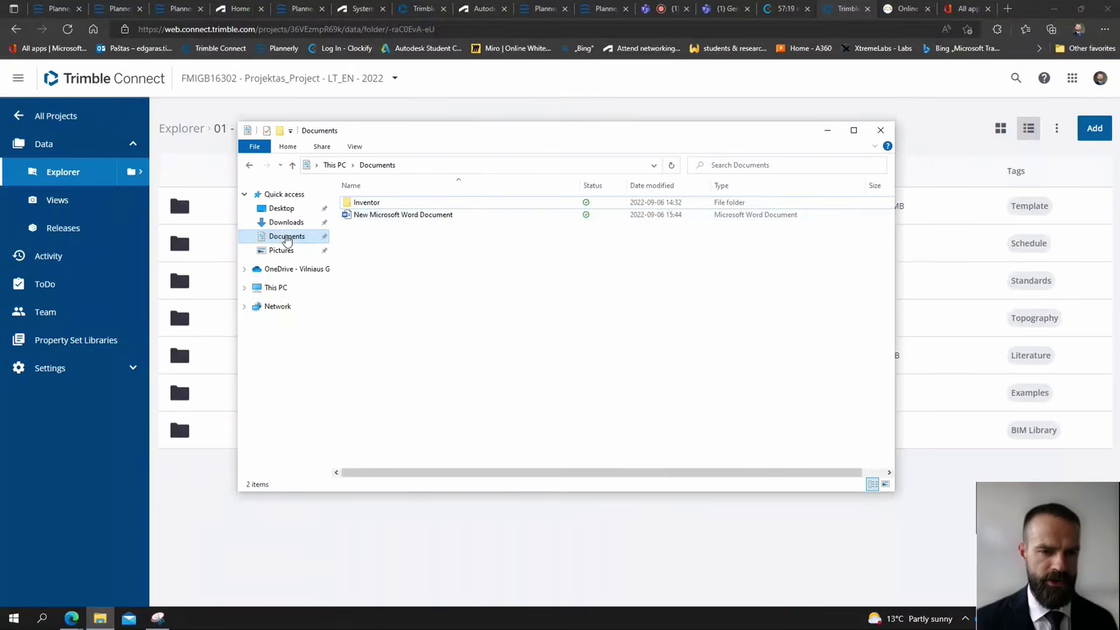
right_click(435, 303)
mouse_move(557, 501)
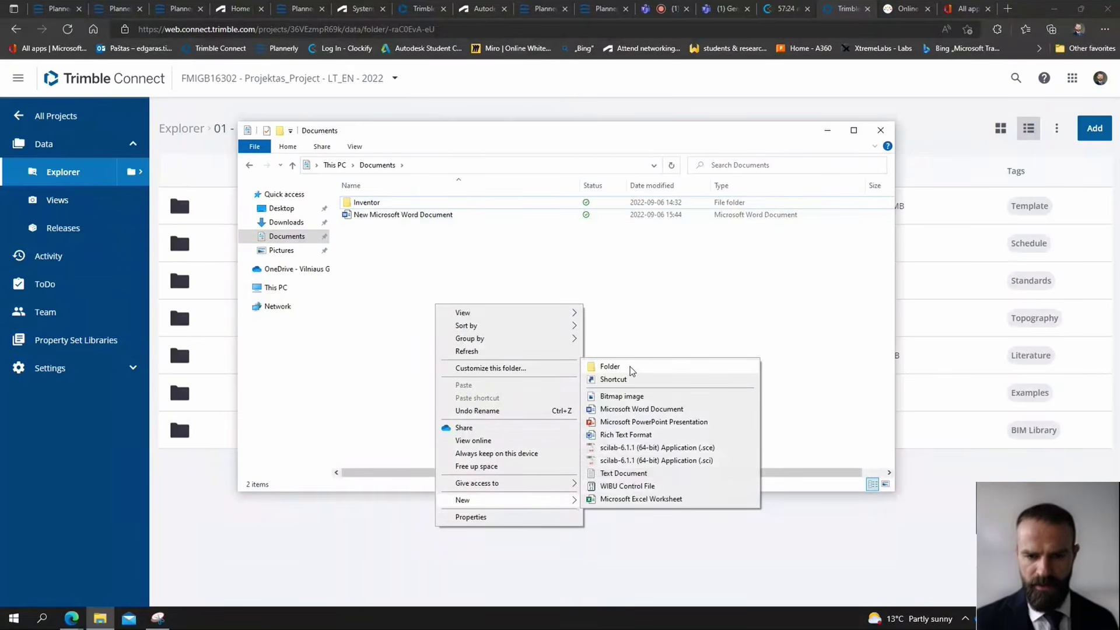
left_click(632, 372)
type("0")
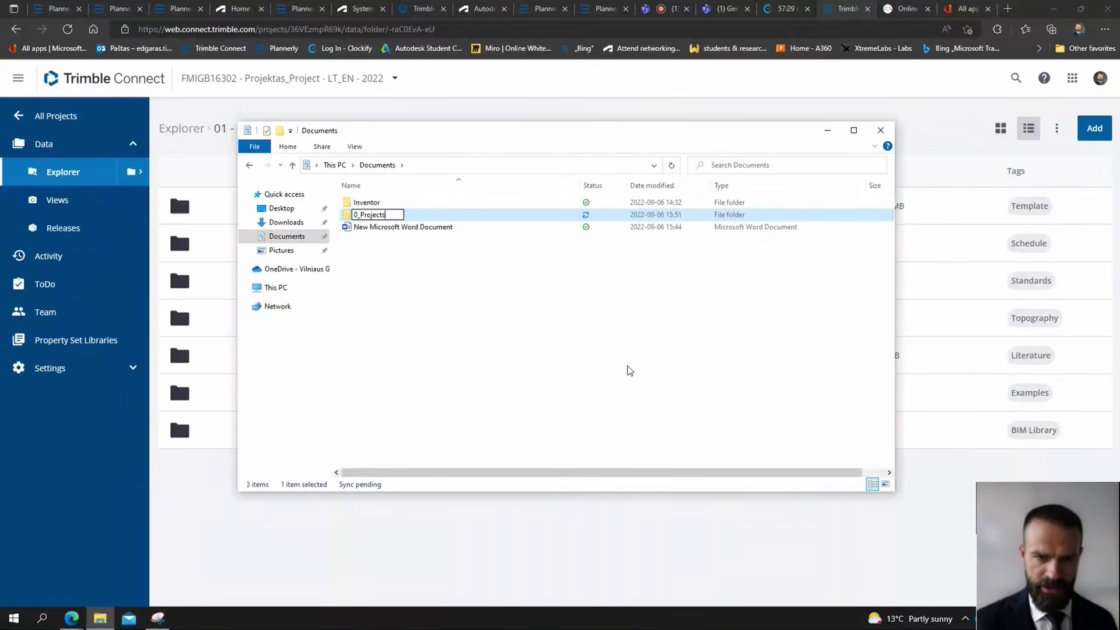
type("_Projects")
key("Return")
left_click(432, 318)
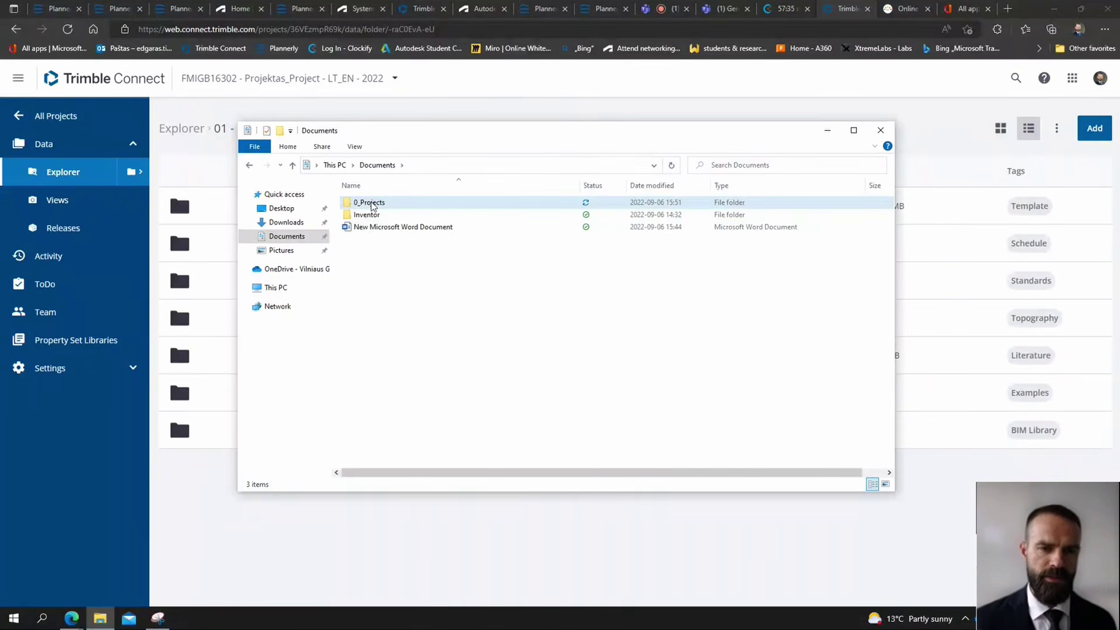
Open the 0_Projects folder, copy the project name FMIGB16302 - Projektas_Project - LT_EN - 2022 from Trimble Connect and return to File Explorer
double_click(371, 204)
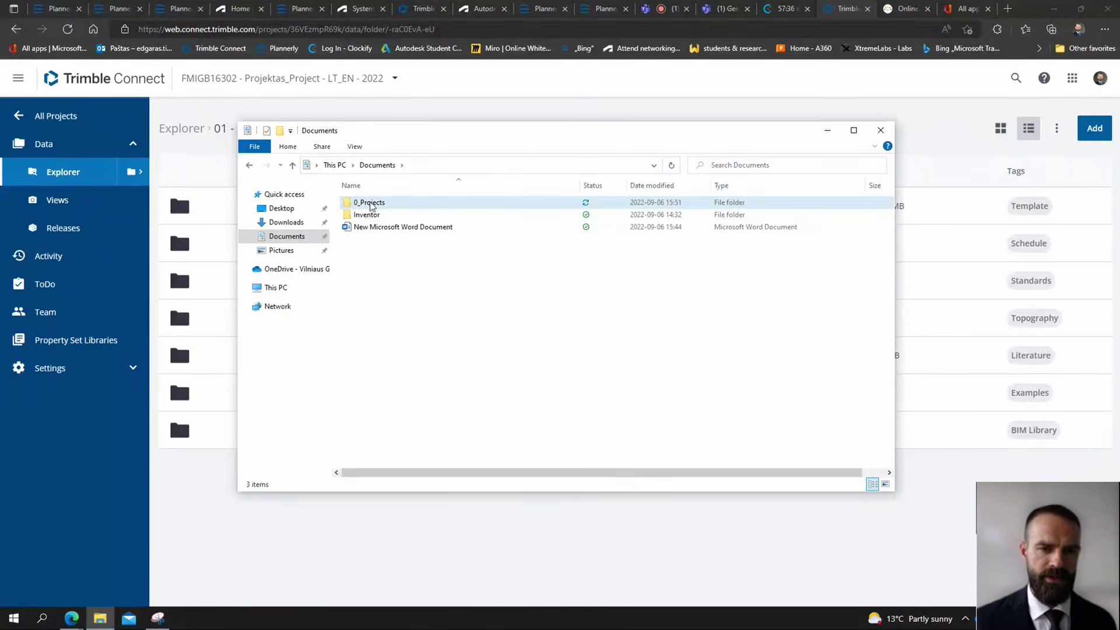
right_click(423, 259)
left_click(408, 388)
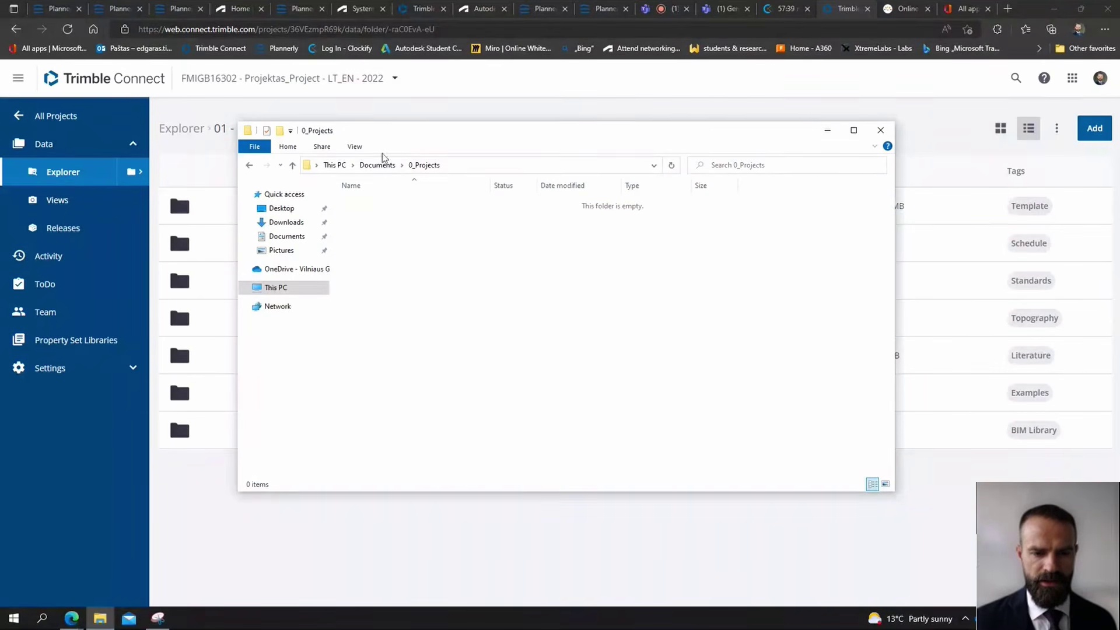
left_click(193, 112)
left_click(188, 82)
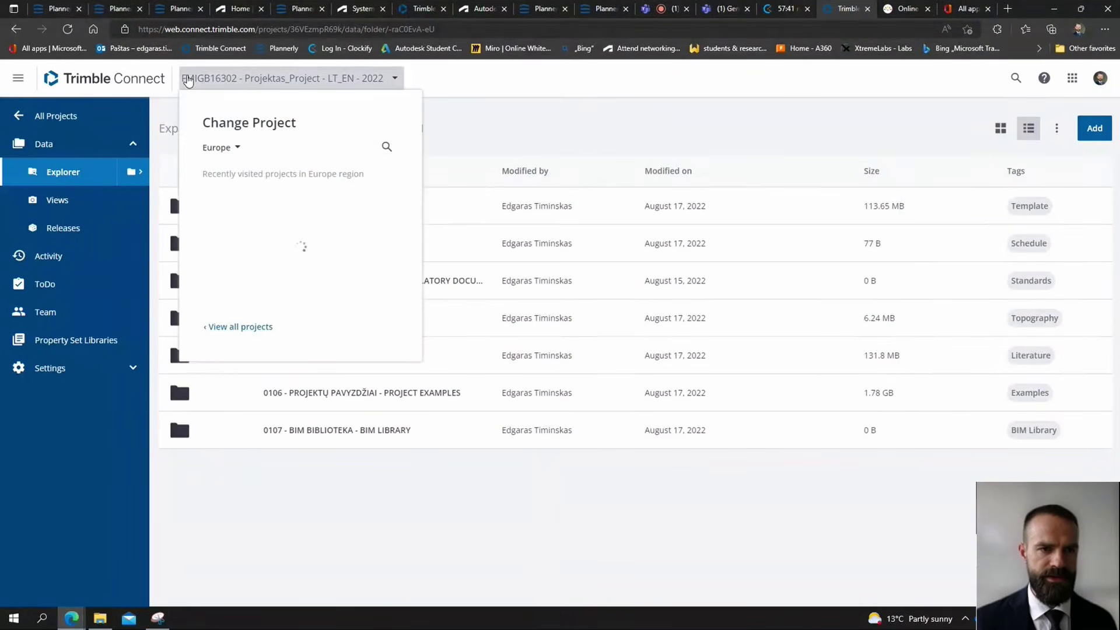
right_click(185, 75)
left_click_drag(165, 128, 171, 128)
left_click_drag(398, 113, 180, 89)
right_click(183, 60)
left_click(209, 75)
key("alt+Tab")
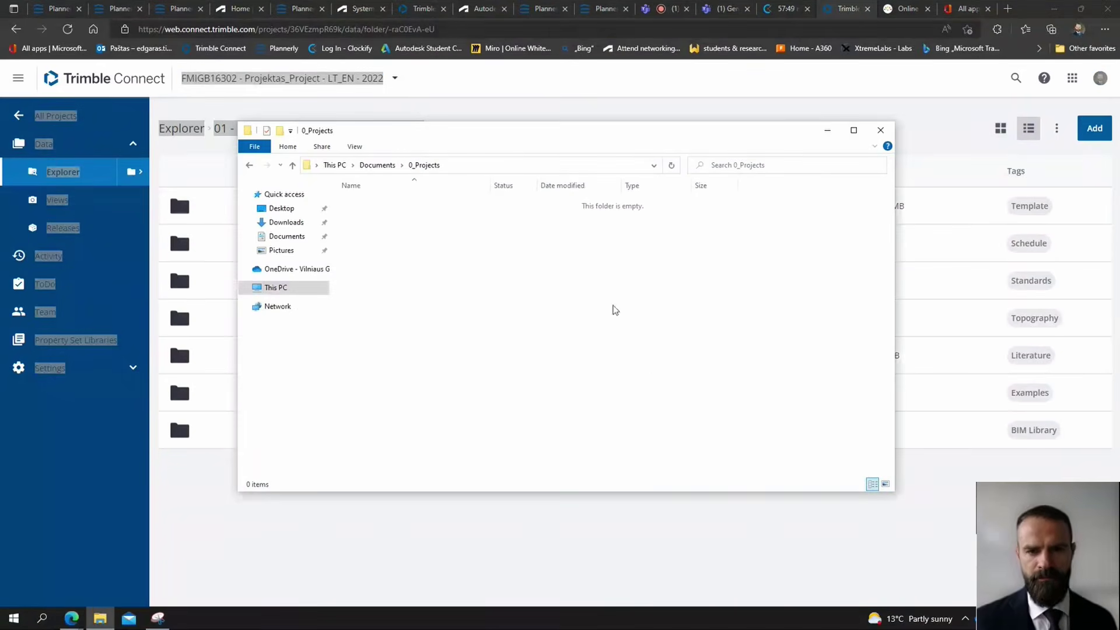
Create a folder named FMIGB16302 - Projektas_Project - LT_EN - 2022 inside 0_Projects
right_click(426, 228)
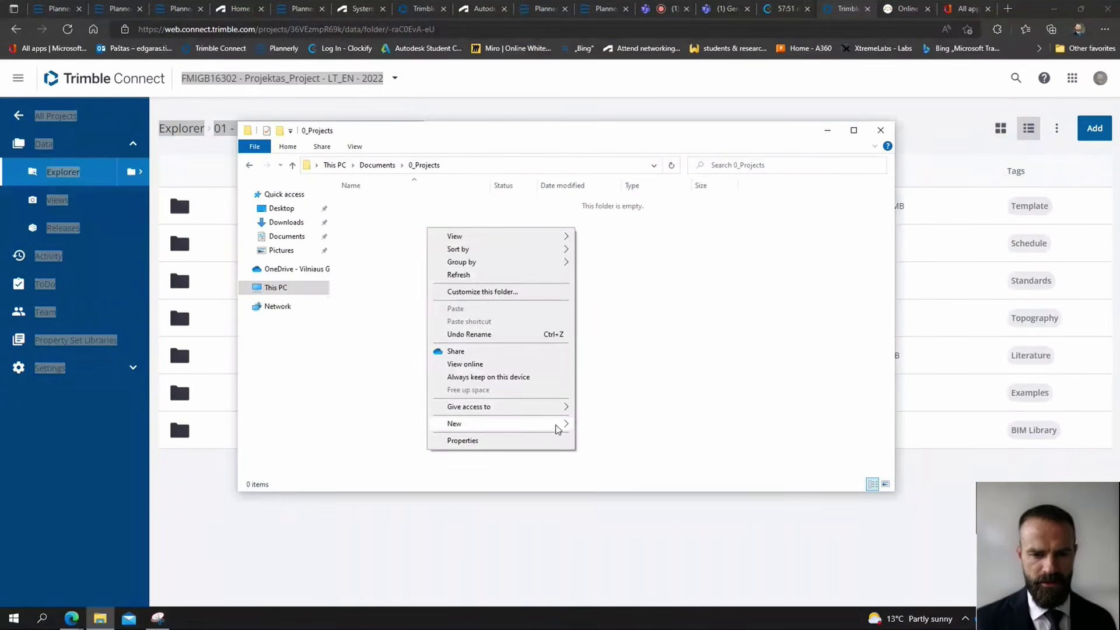
mouse_move(554, 424)
left_click(627, 426)
key("ctrl+v")
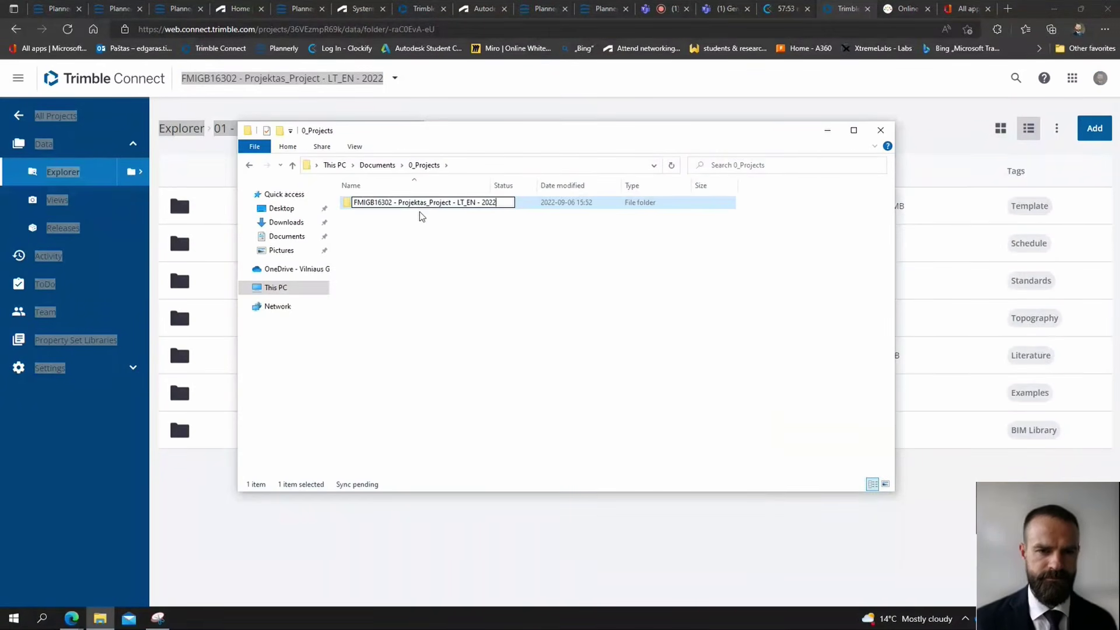
key("Return")
left_click(463, 262)
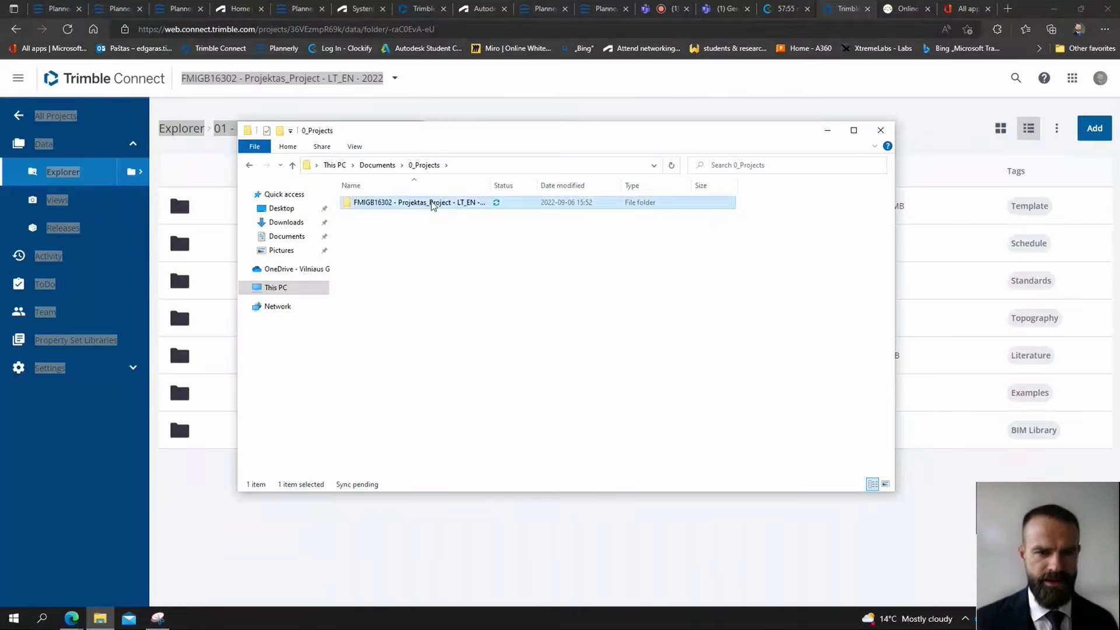
Add a subfolder with the default name inside the project folder and move the File Explorer window aside to uncover the Trimble Connect folder list
double_click(437, 205)
right_click(403, 255)
mouse_move(470, 450)
left_click(578, 450)
left_click_drag(494, 130, 707, 163)
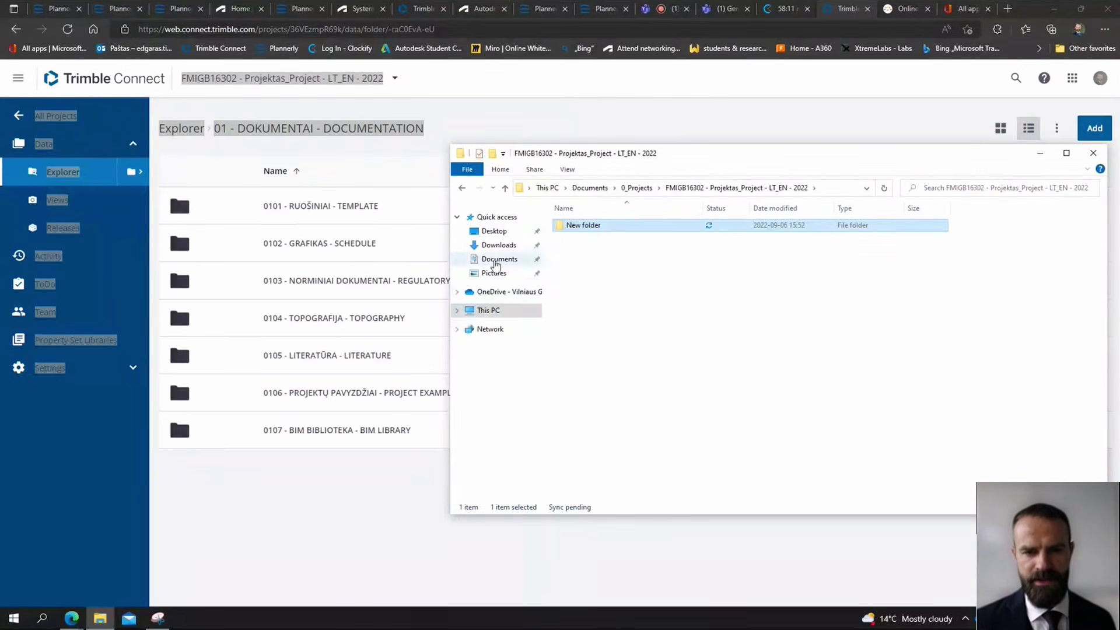
View the Desktop folder, go back, and reopen the local project folder through Documents and 0_Projects
left_click(494, 231)
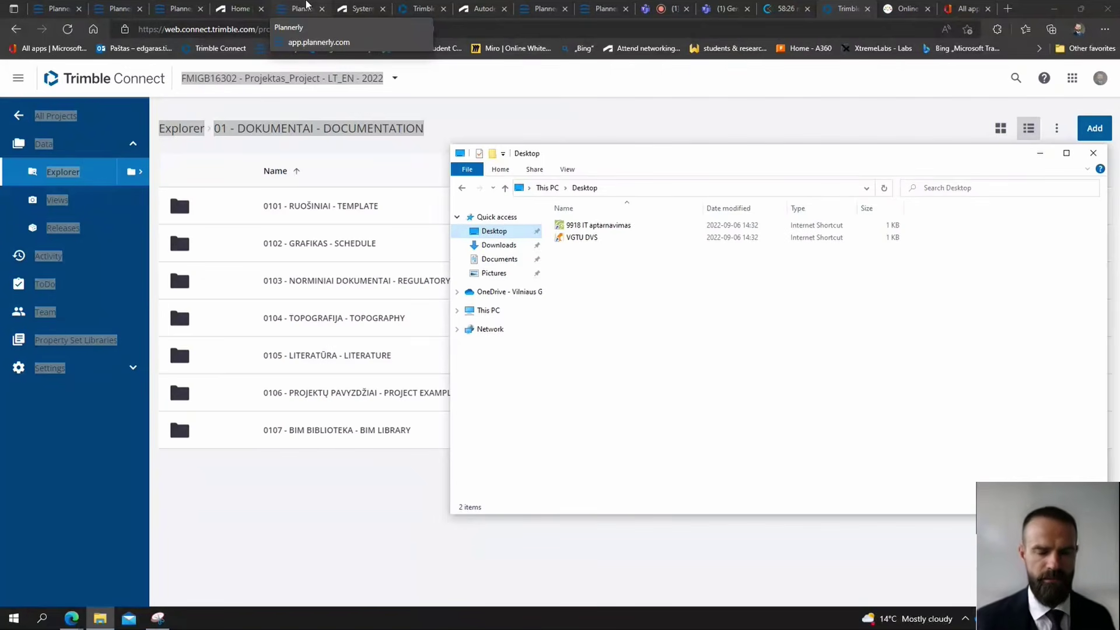
left_click(461, 188)
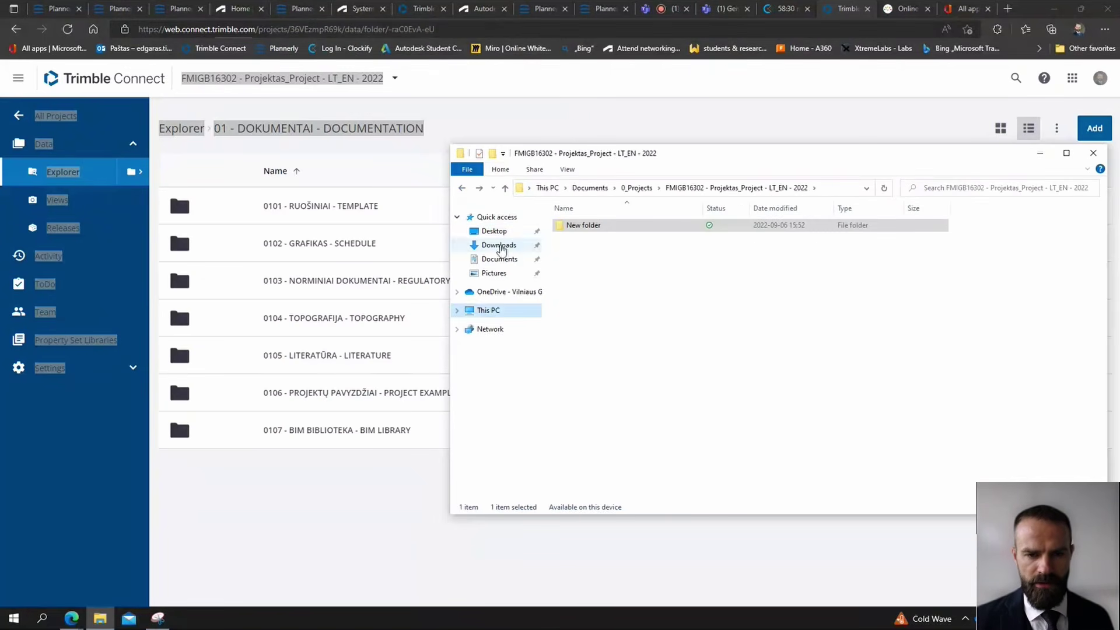
left_click(505, 264)
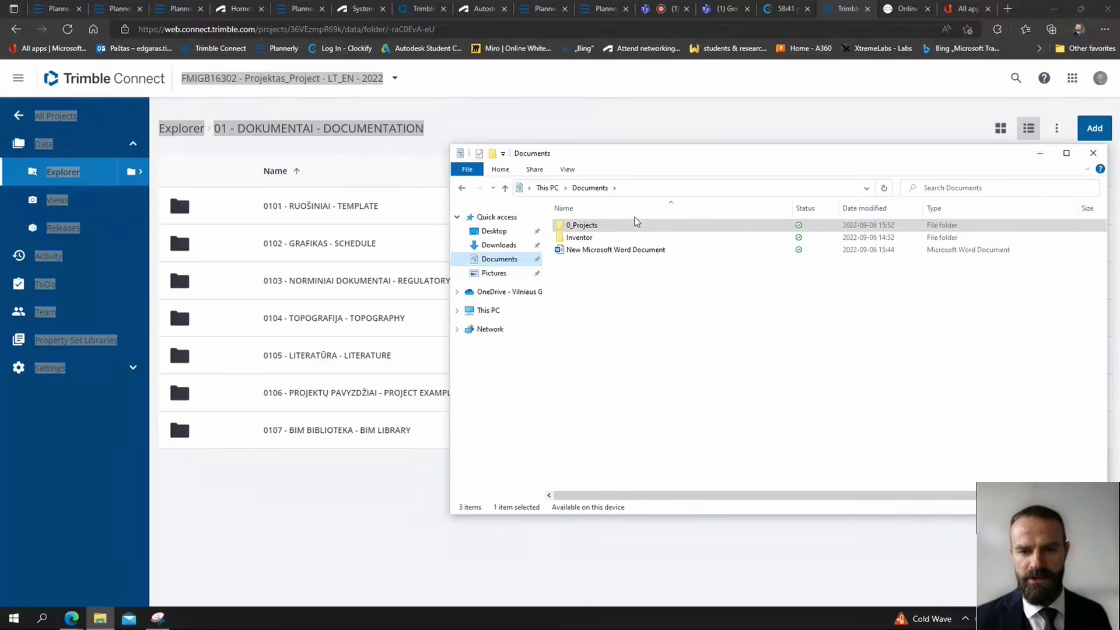
double_click(622, 227)
double_click(622, 227)
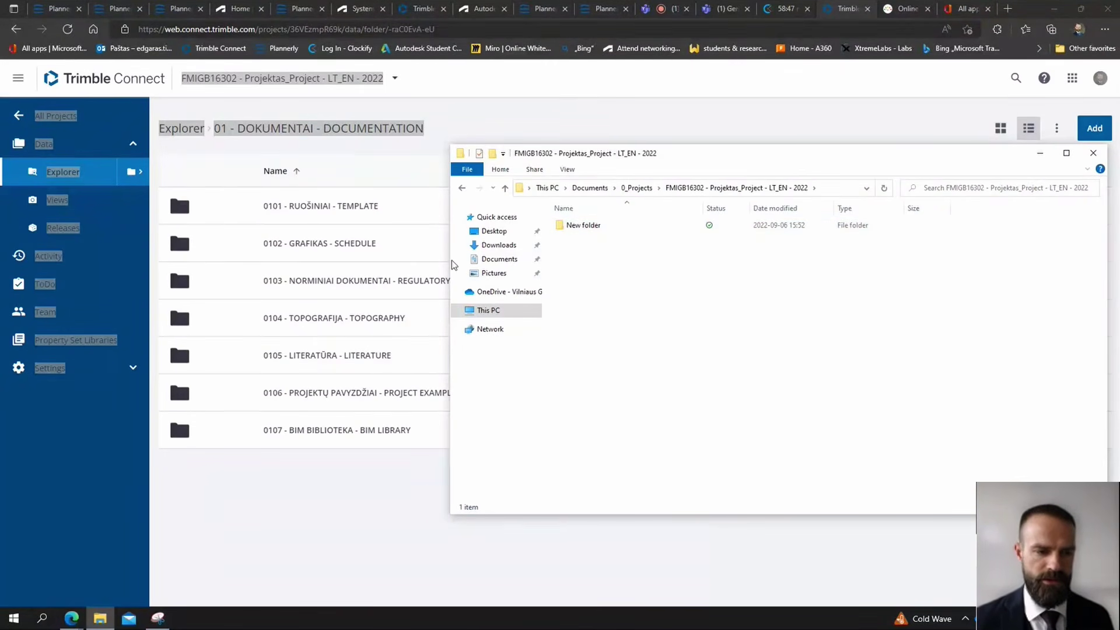
Switch to Plannerly, open the Literature / Literatūra task and its Building Information Modeling BIM books attachment, and dismiss the sign-in prompt
left_click(122, 496)
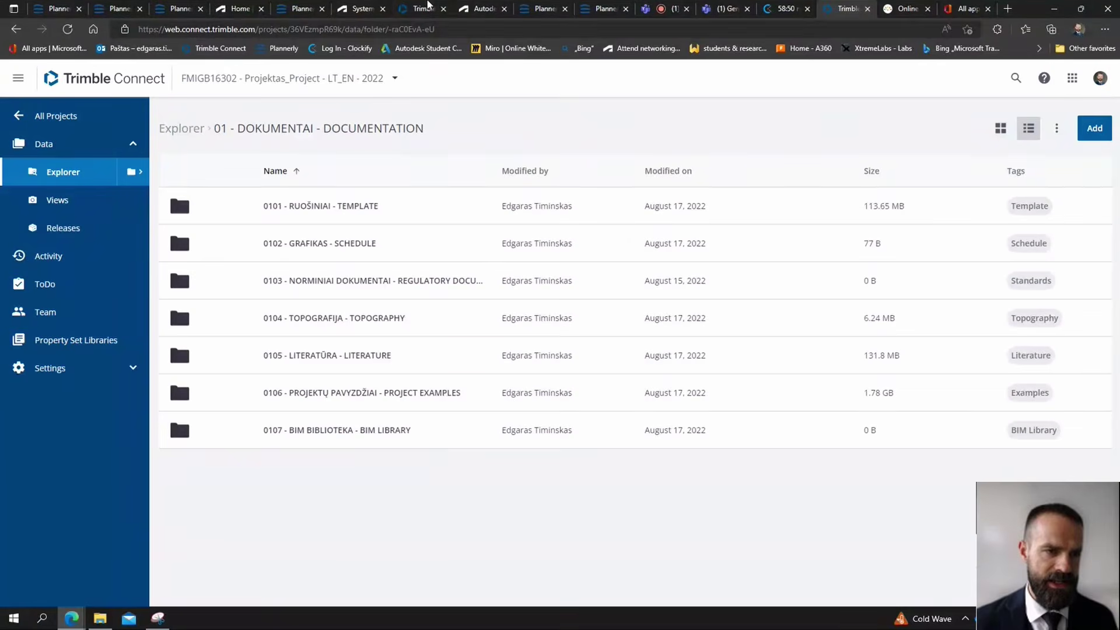
left_click(43, 8)
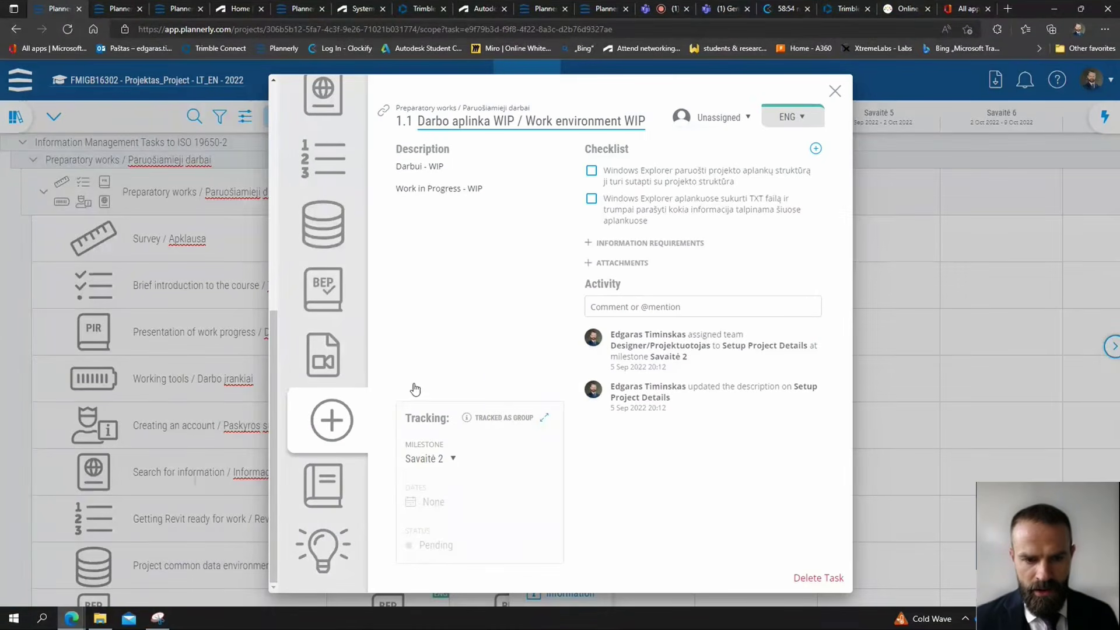
left_click(325, 488)
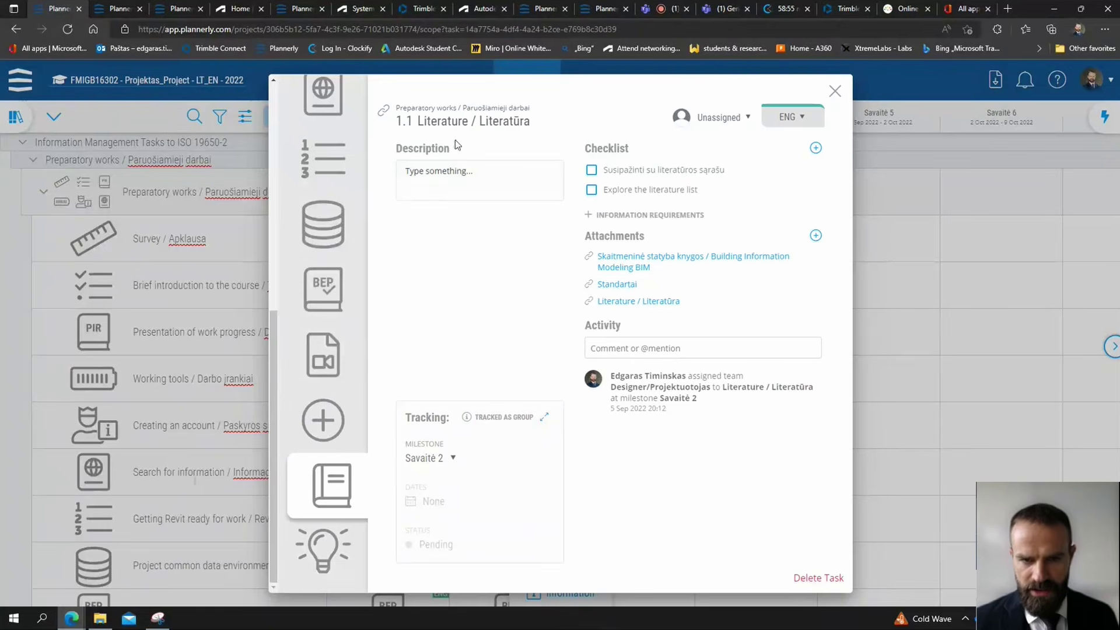
left_click(636, 269)
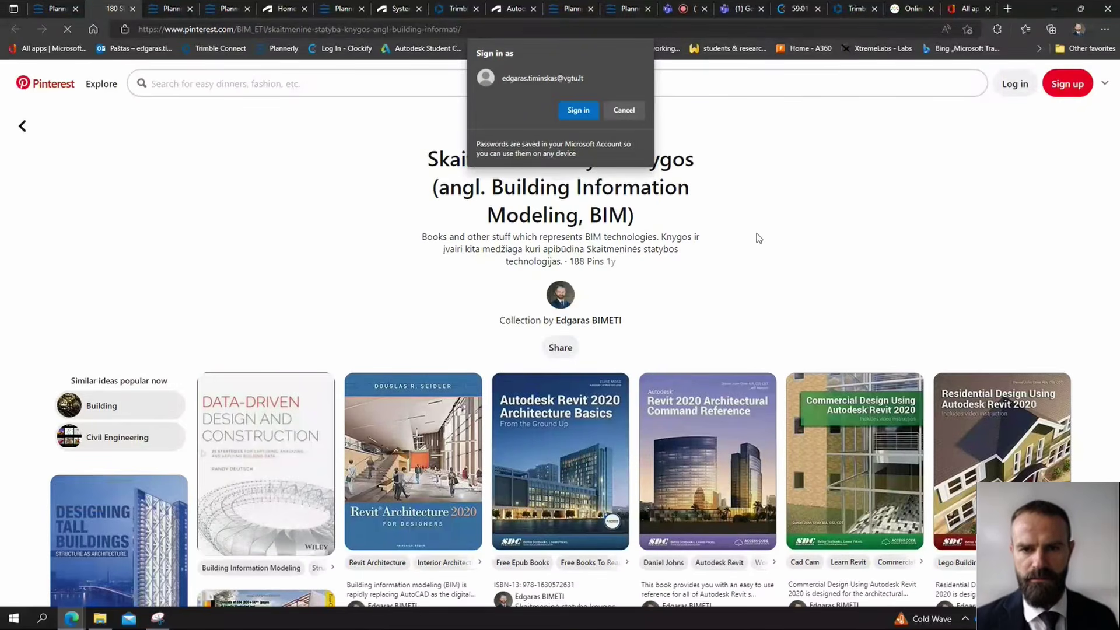
left_click(682, 173)
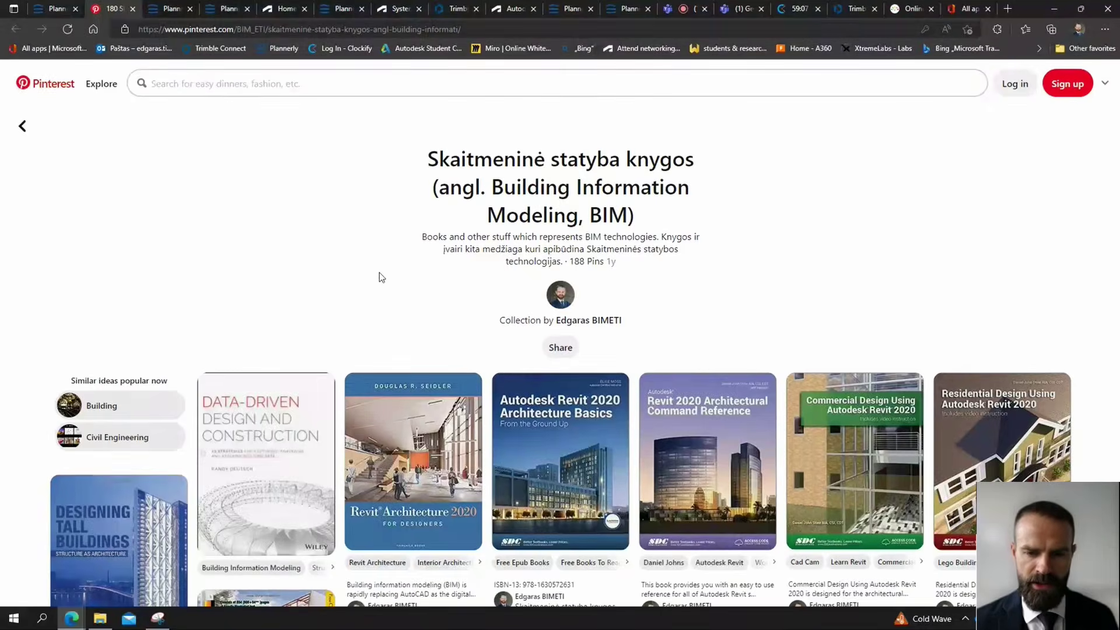
Look through the book covers in the Pinterest collection on Building Information Modeling
scroll(380, 275, "down", 5)
scroll(399, 268, "down", 10)
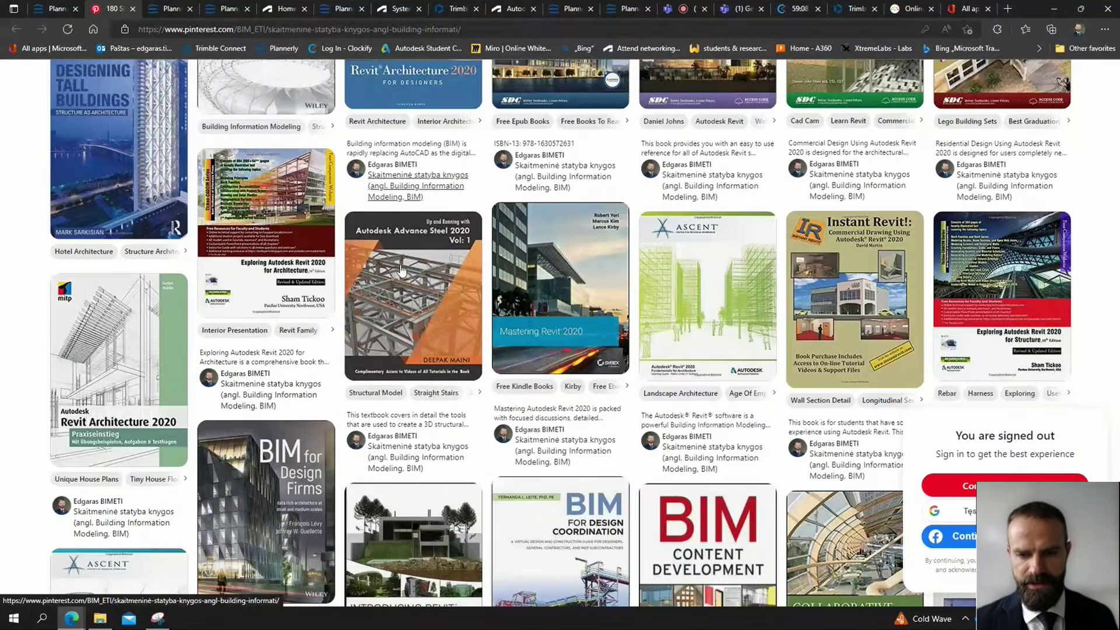
scroll(465, 279, "down", 8)
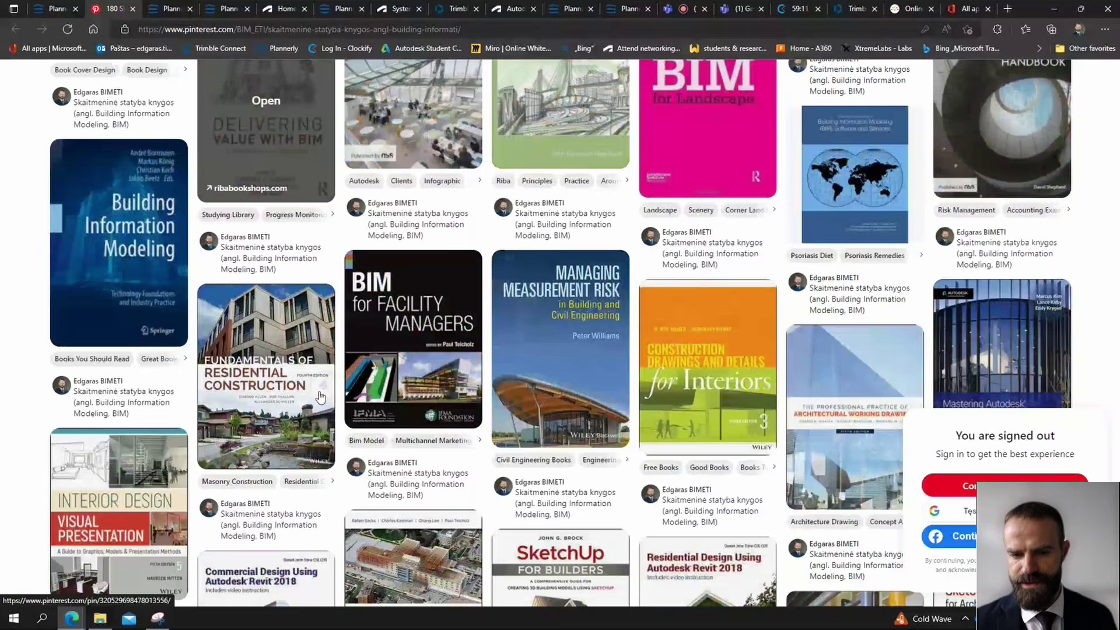
scroll(320, 397, "down", 9)
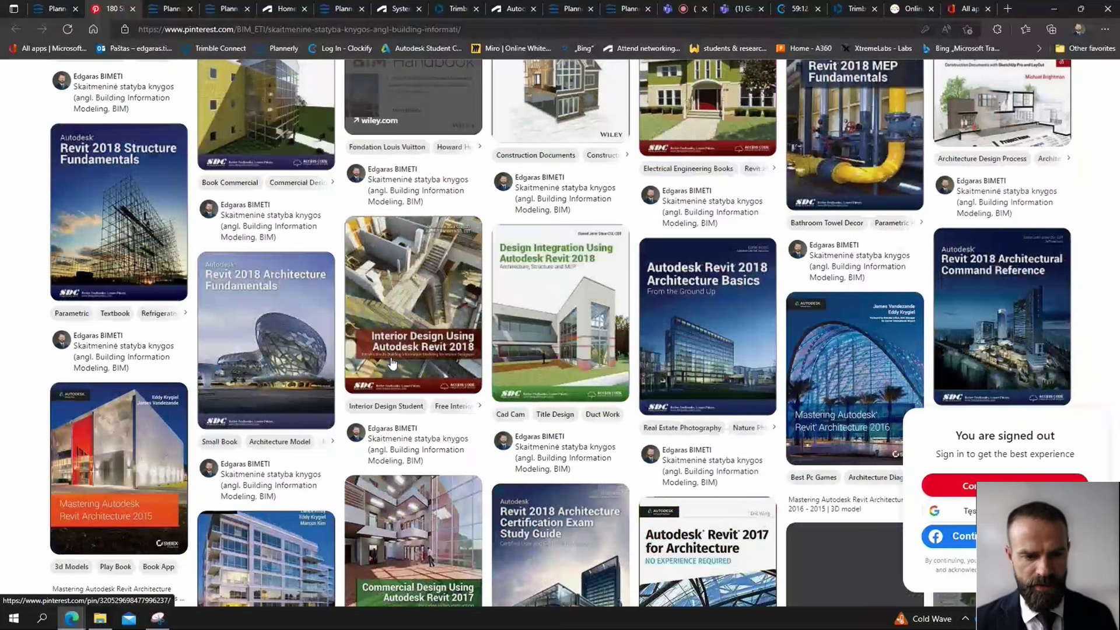
scroll(374, 360, "down", 8)
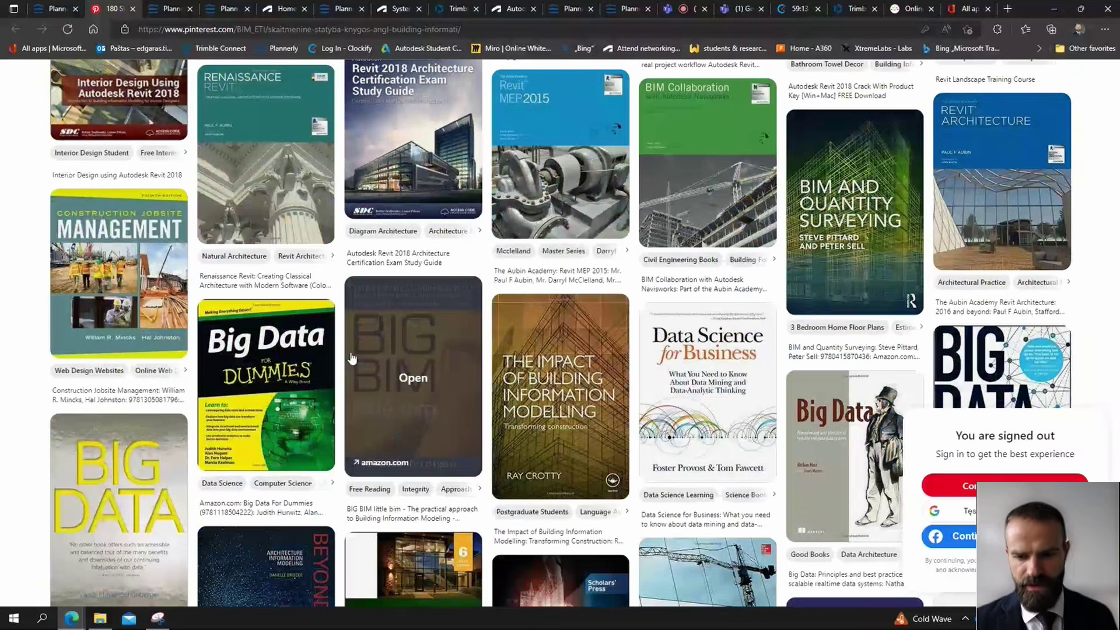
scroll(280, 364, "down", 8)
scroll(194, 375, "down", 8)
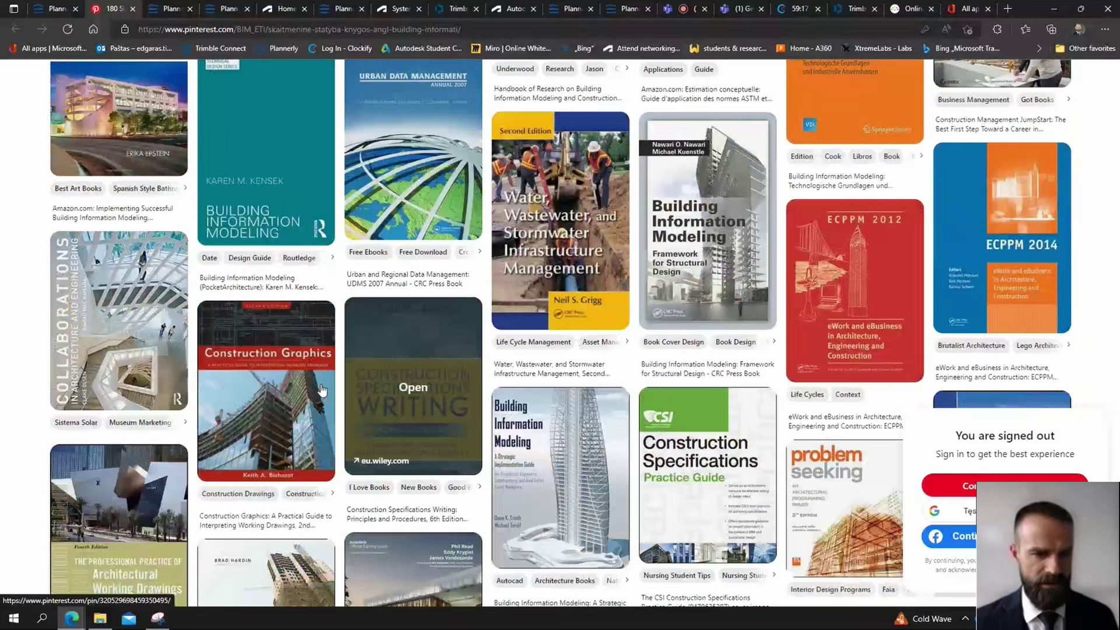
scroll(502, 432, "down", 8)
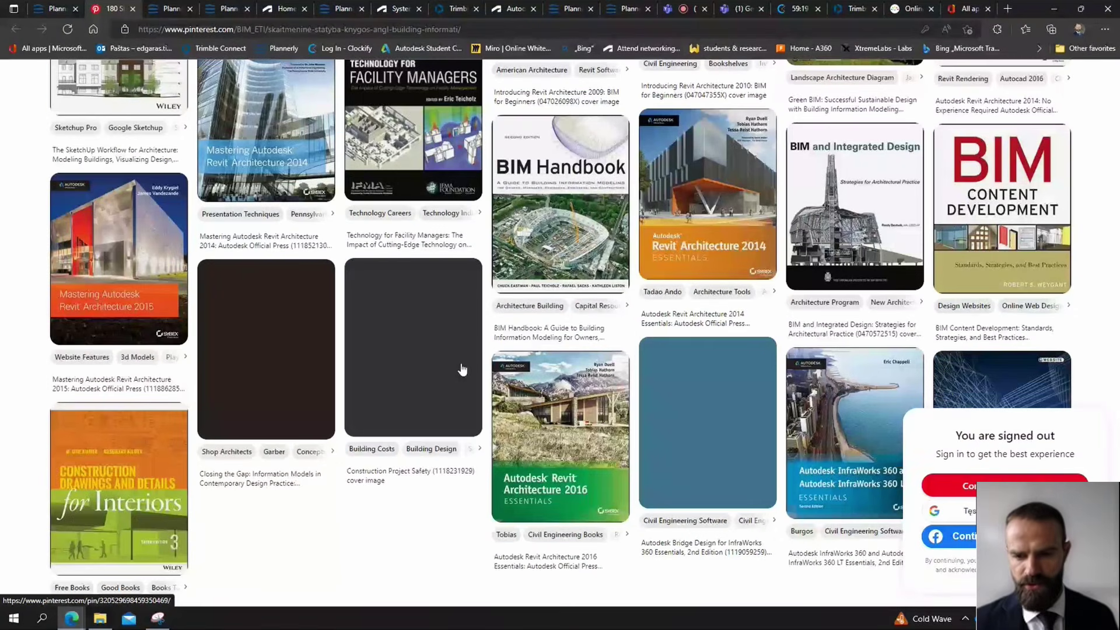
scroll(449, 373, "down", 8)
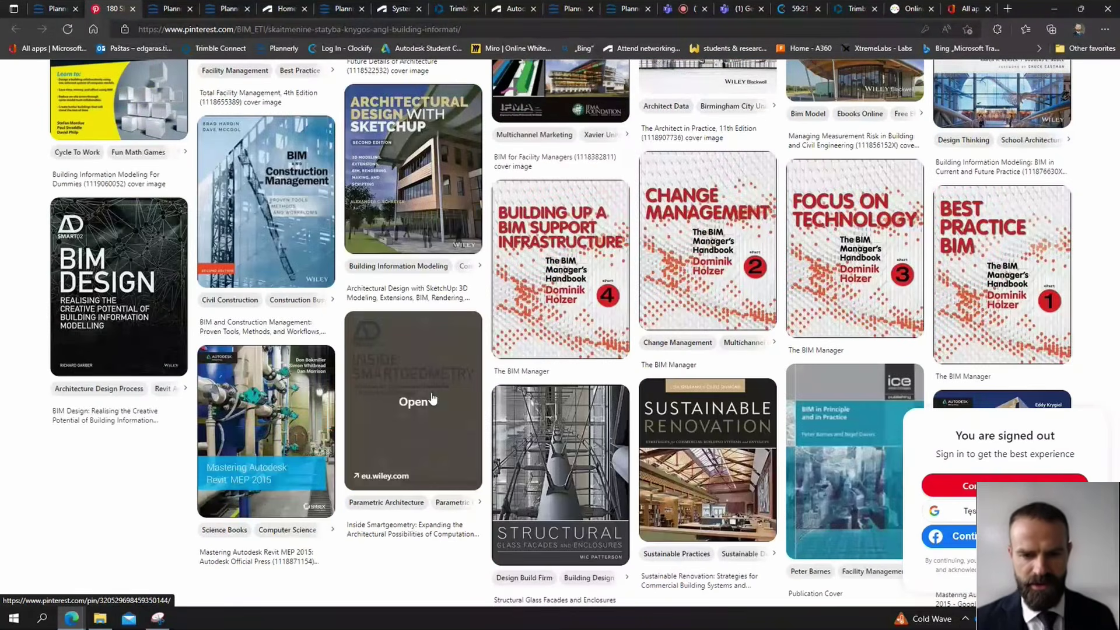
scroll(432, 400, "down", 12)
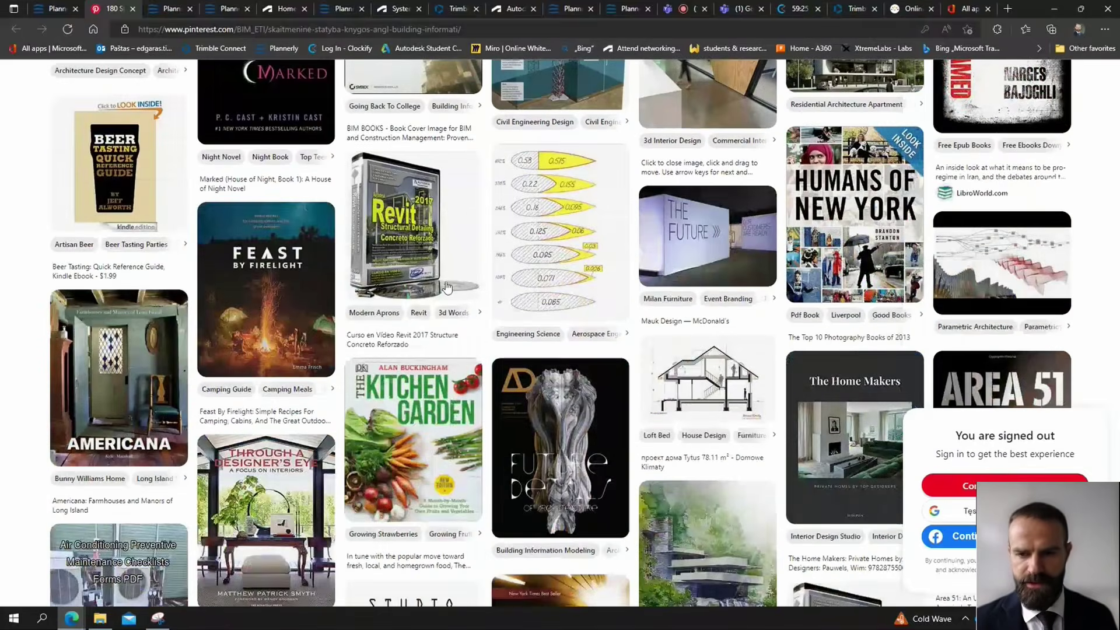
scroll(447, 288, "down", 15)
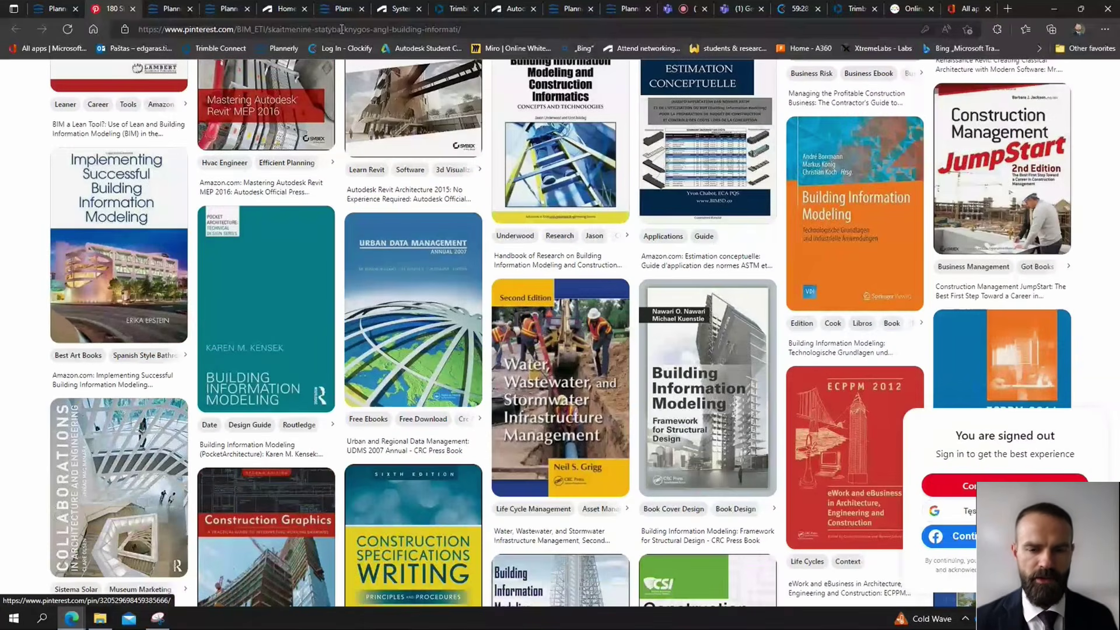
Return to the Literature / Literatūra task, open its Standartai attachment, and highlight the ISO 16757-2:2016 number and the English title of ISO 12006-2:2015
left_click(56, 8)
left_click(613, 284)
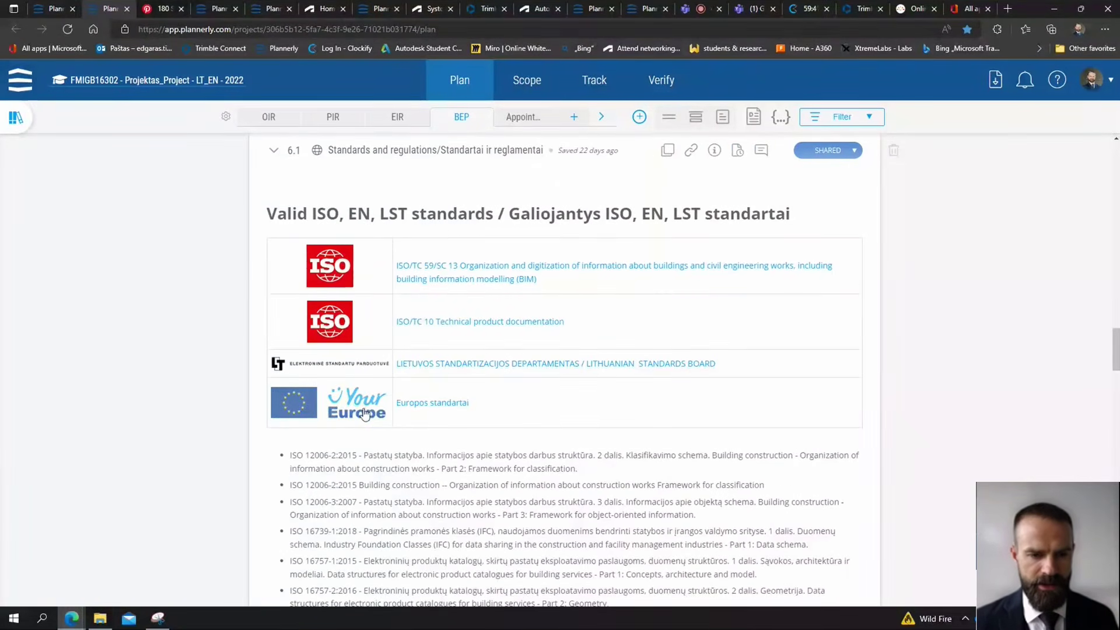
scroll(592, 348, "down", 5)
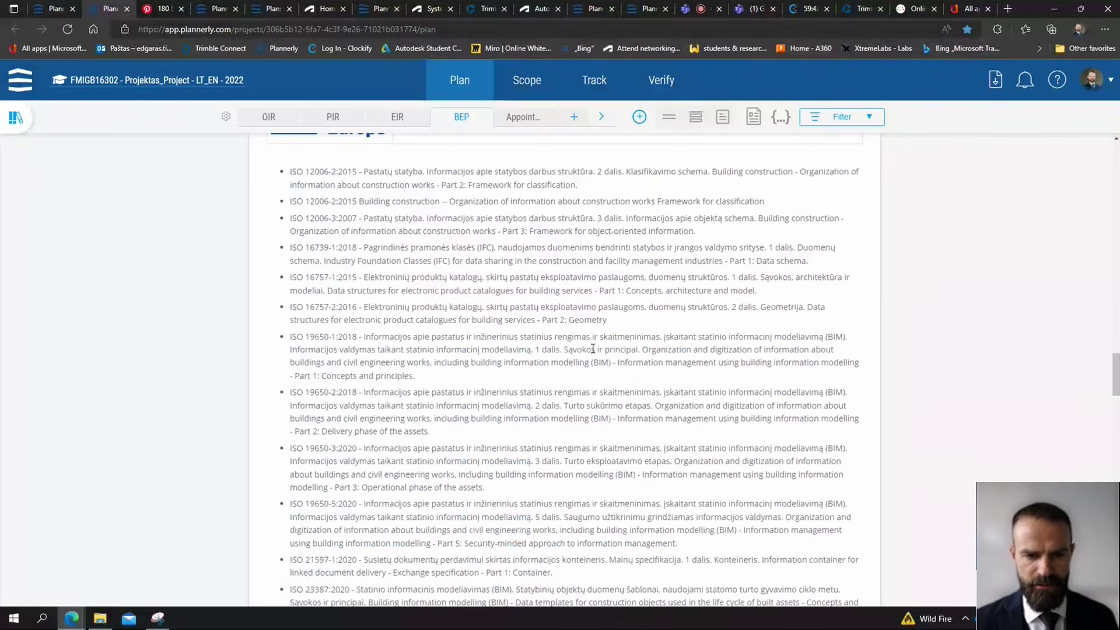
scroll(406, 344, "up", 1)
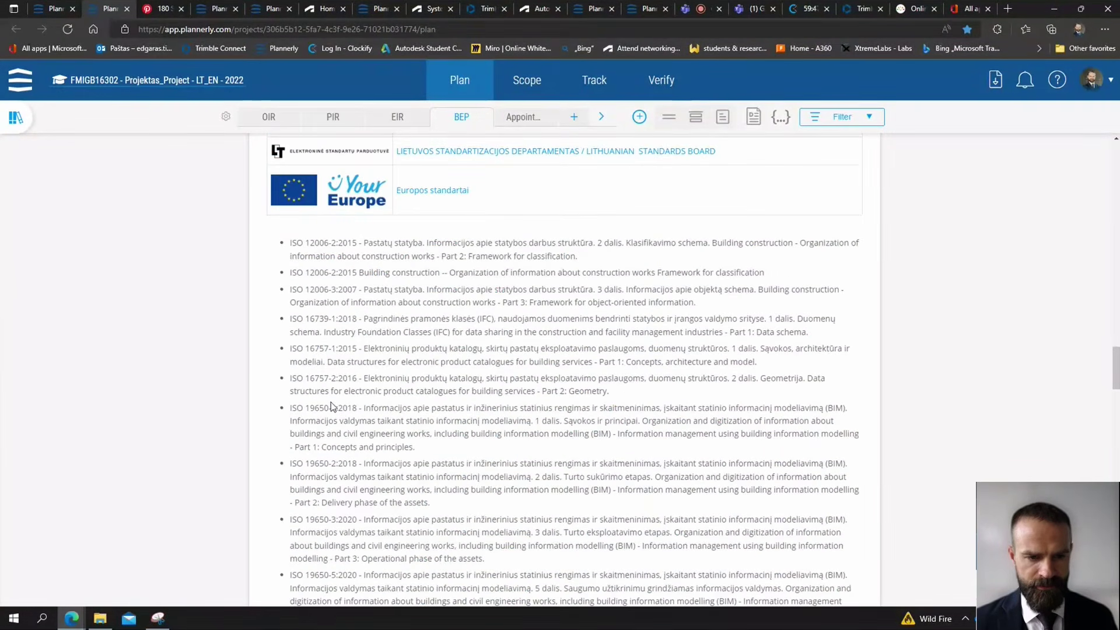
left_click_drag(290, 378, 356, 382)
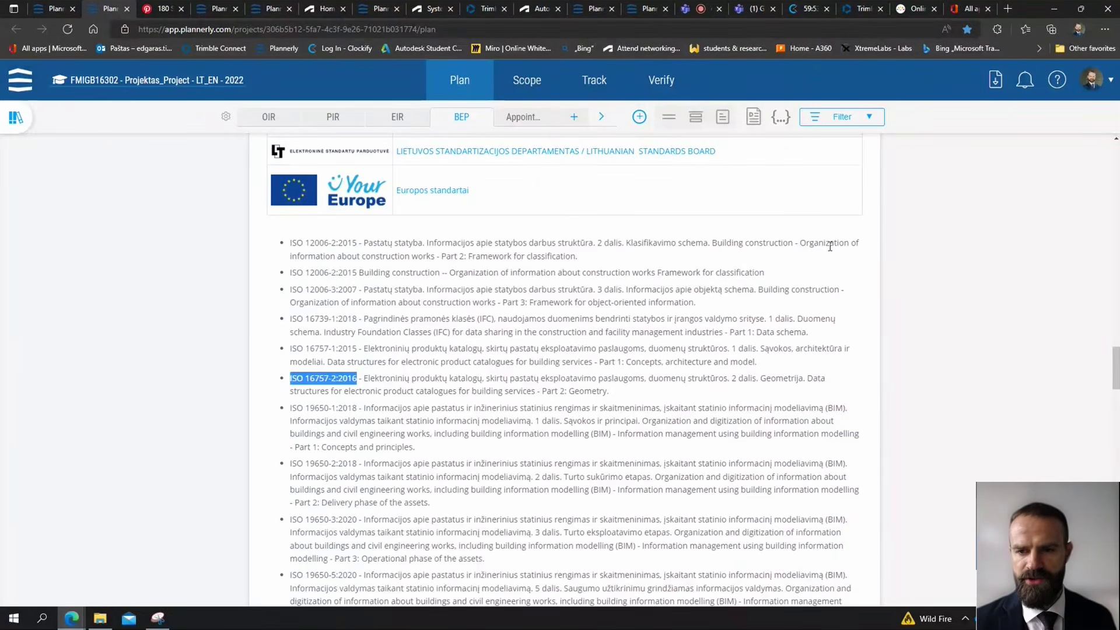
left_click_drag(800, 244, 581, 260)
Look through the full list of ISO, EN and LST standards down to its last entries and return to the section heading
scroll(376, 258, "down", 5)
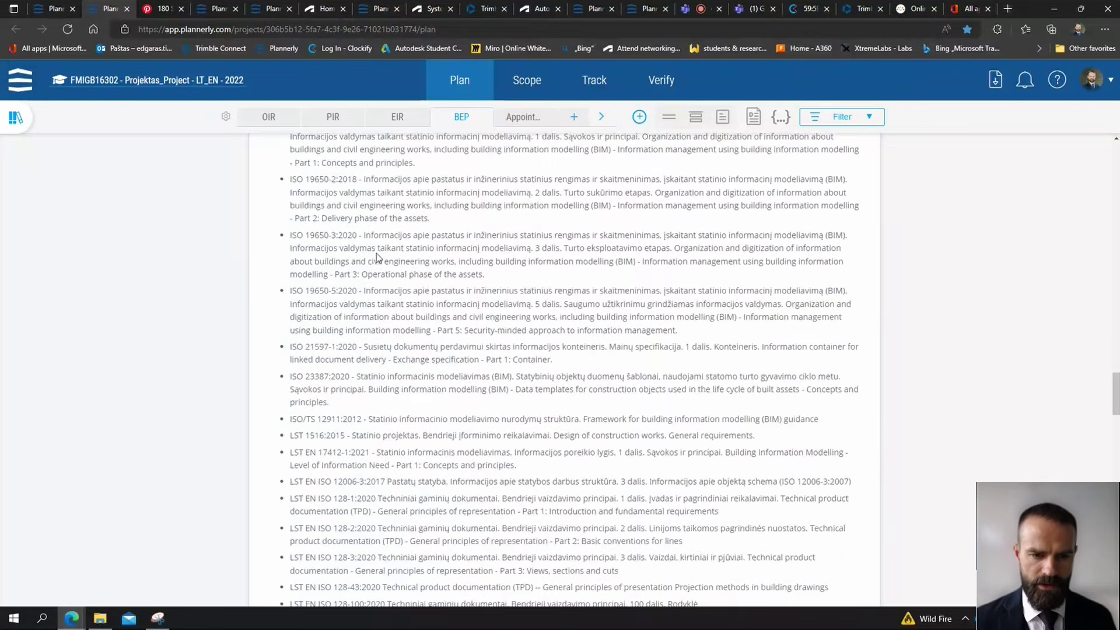
scroll(376, 257, "down", 6)
scroll(346, 279, "down", 3)
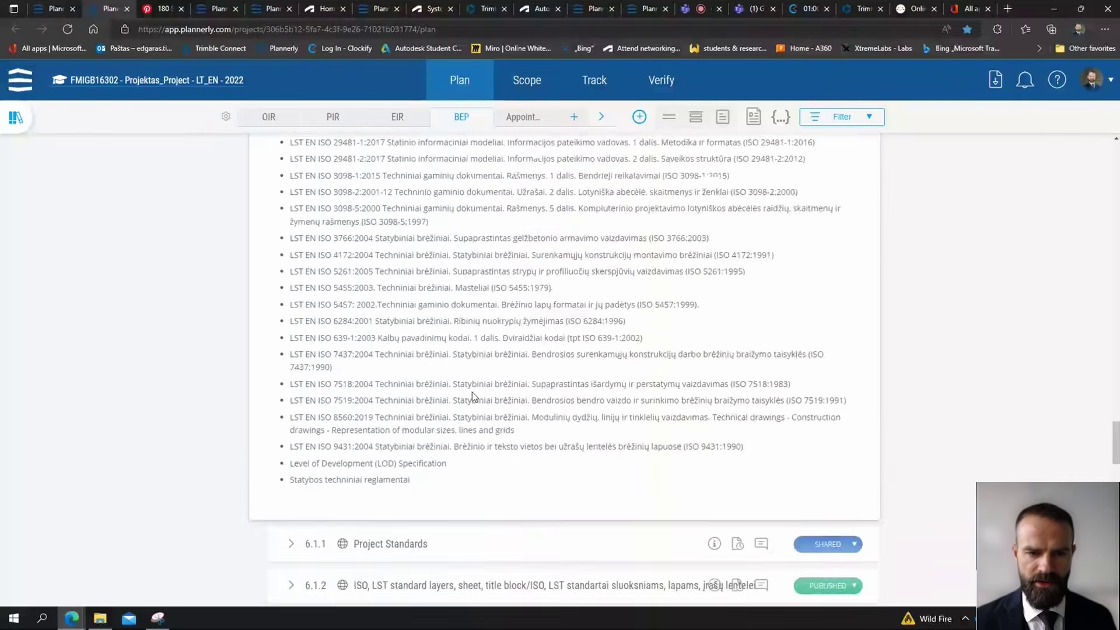
scroll(471, 424, "up", 2)
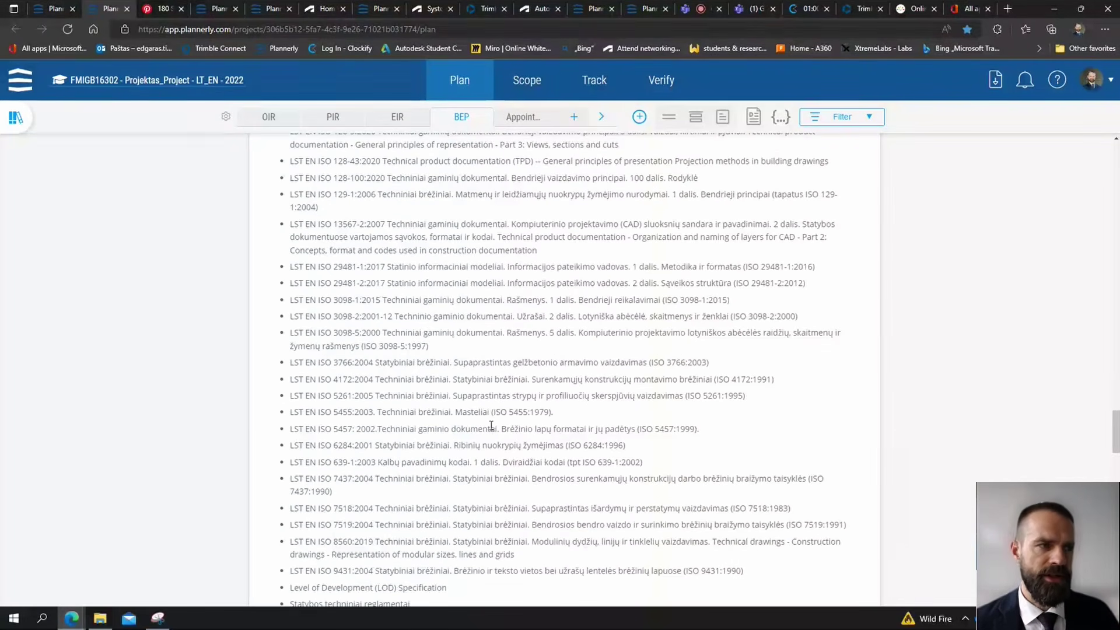
scroll(477, 461, "down", 2)
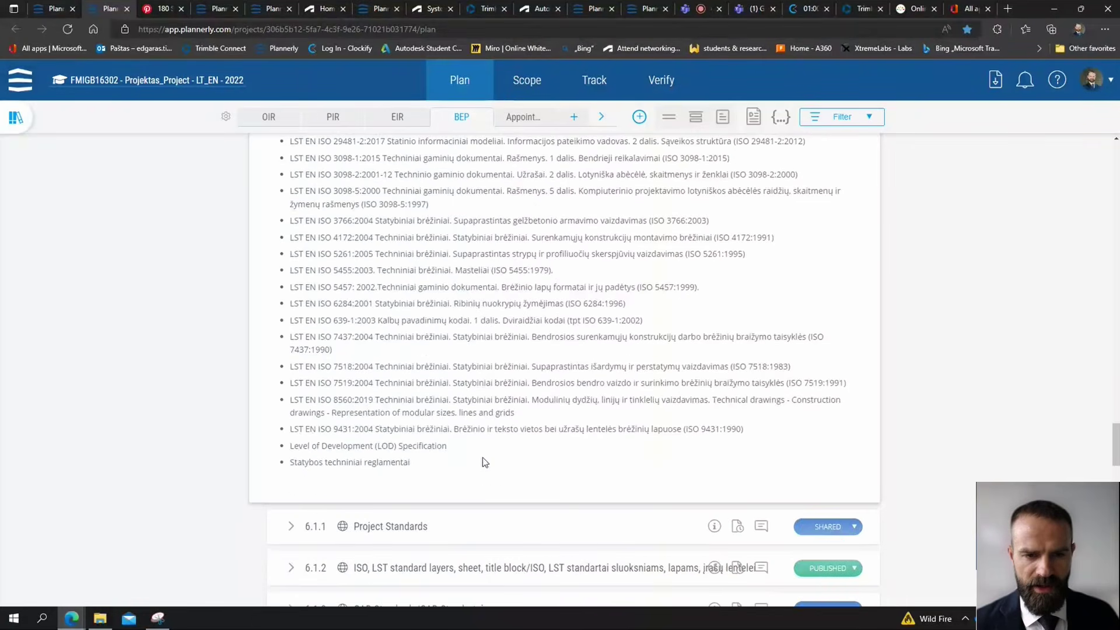
left_click_drag(477, 461, 376, 169)
scroll(408, 292, "up", 12)
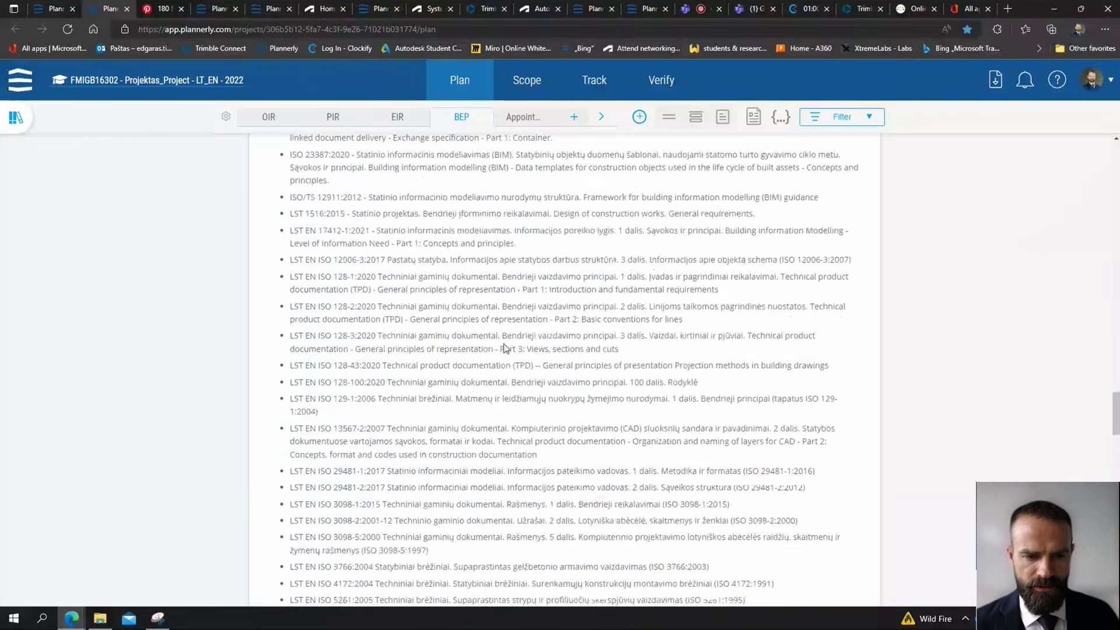
scroll(456, 411, "up", 7)
scroll(526, 415, "down", 3)
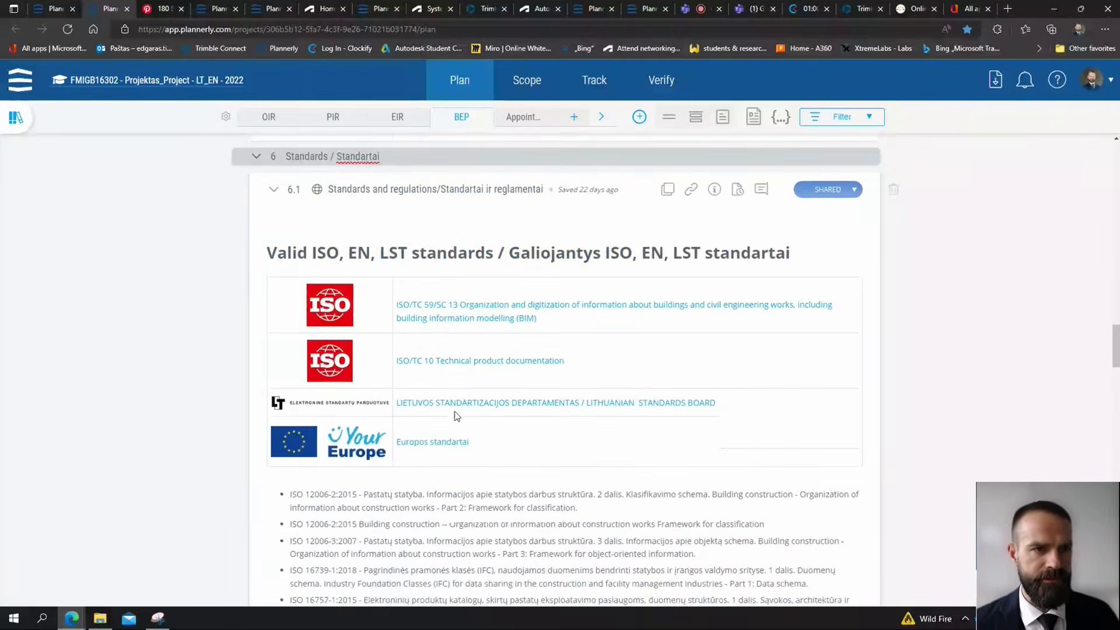
Open the task's Literature / Literatūra attachment and highlight the BIM house and Mastering Autodesk Revit architecture 2016 titles under Additional / Papildoma
left_click(35, 6)
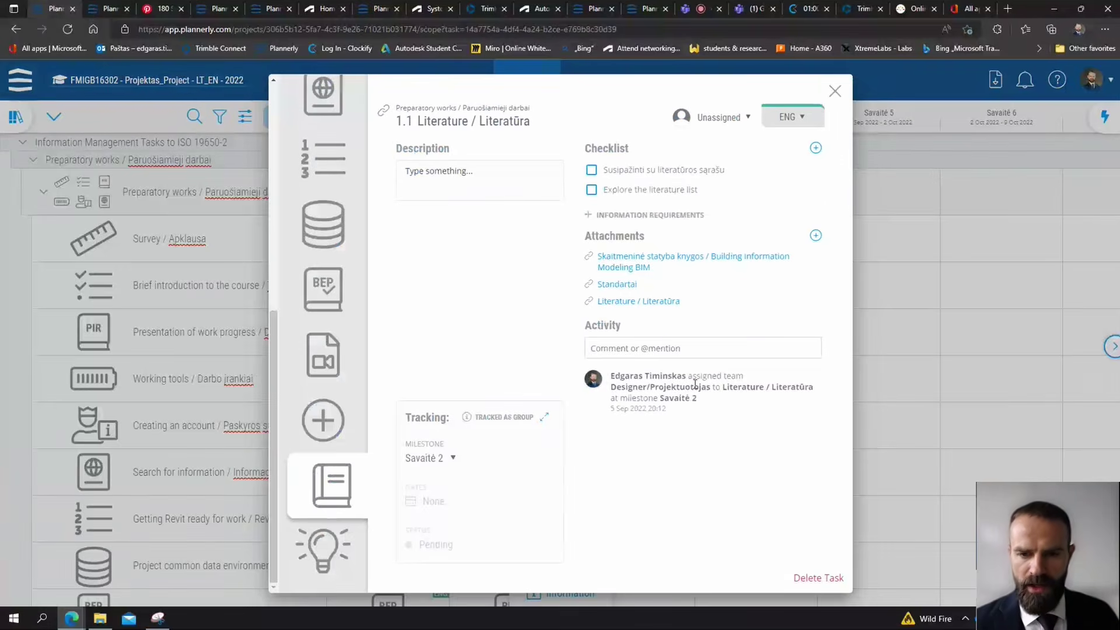
left_click(630, 302)
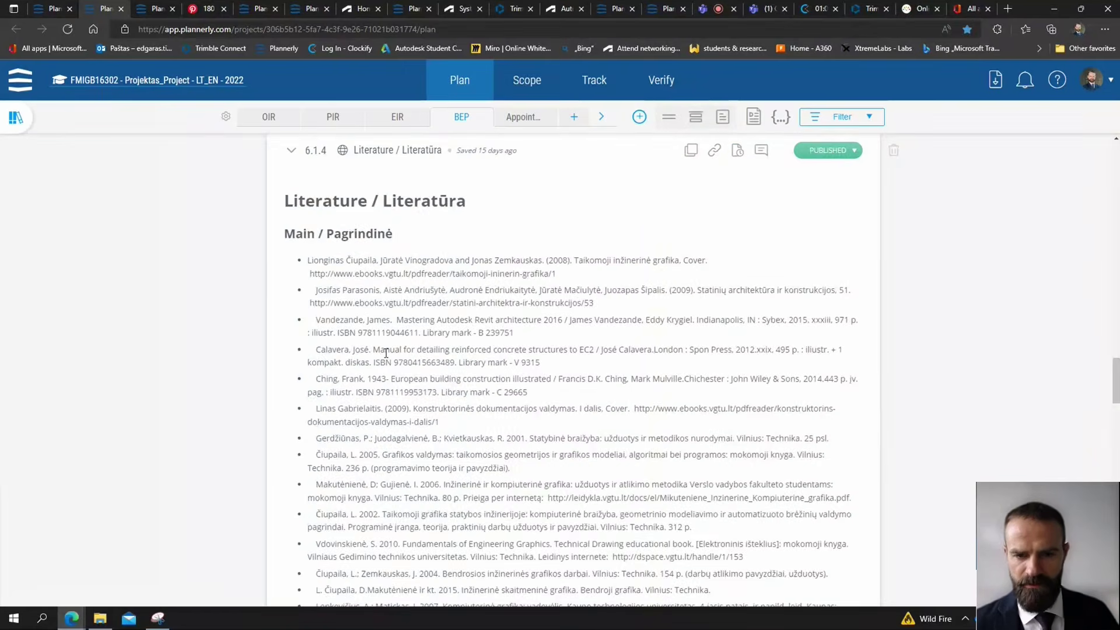
scroll(505, 294, "down", 15)
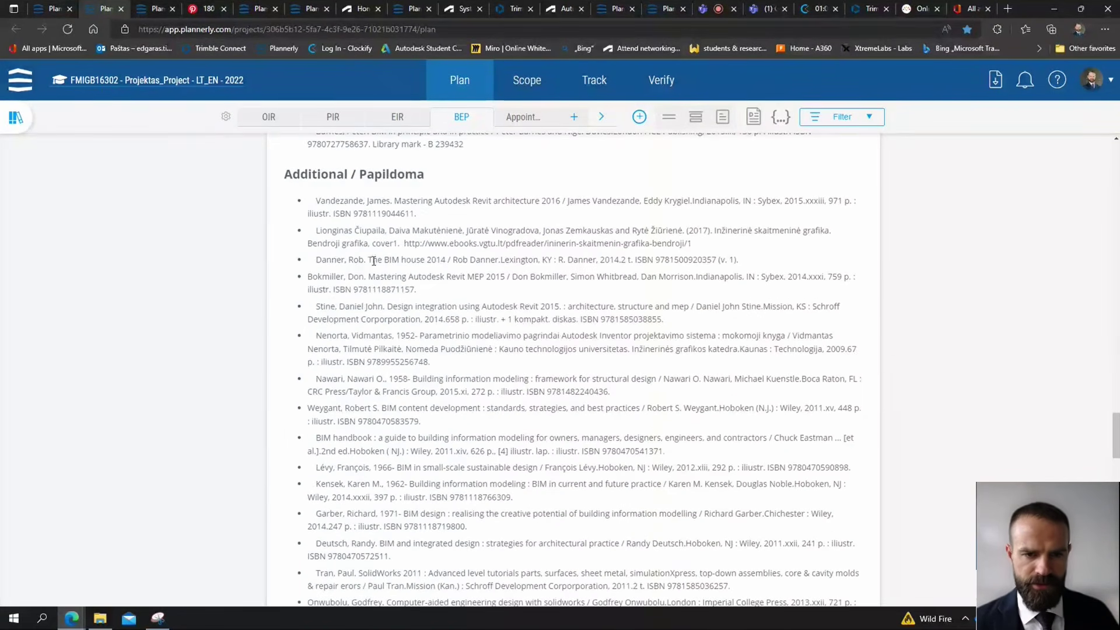
left_click_drag(343, 259, 493, 261)
left_click_drag(389, 201, 600, 196)
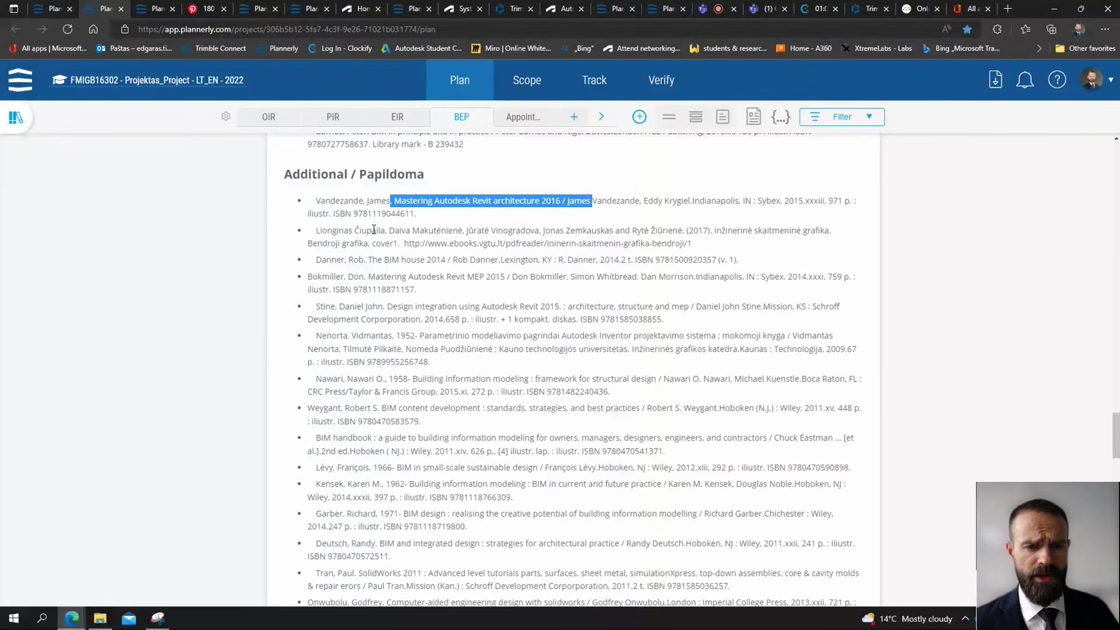
left_click(380, 210)
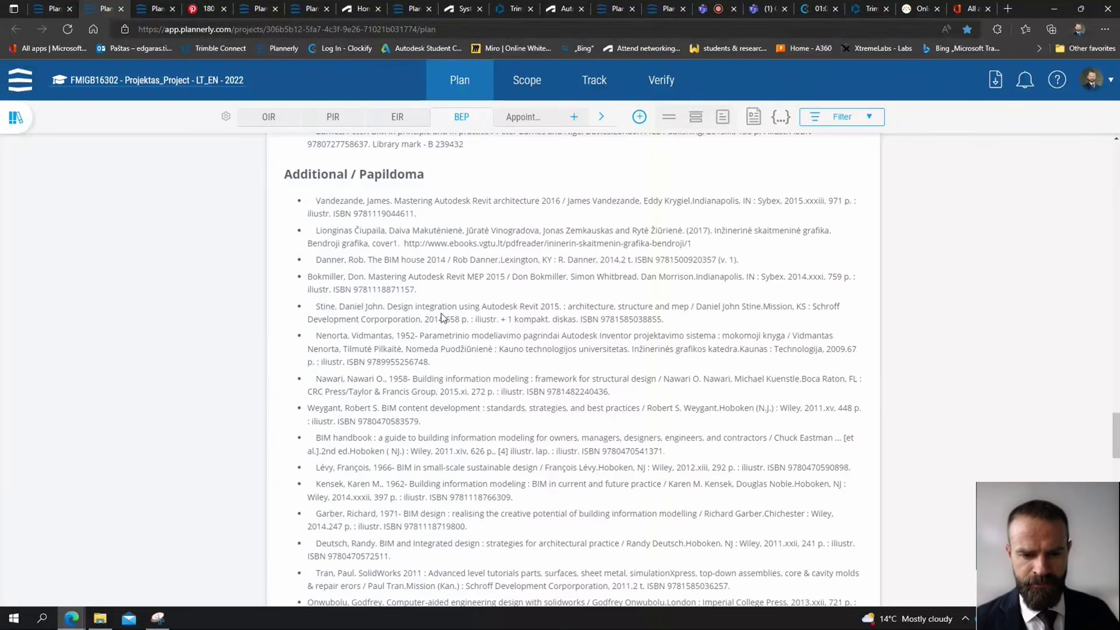
Look over the Additional / Papildoma and Main / Pagrindinė source lists and return to the start of the Literature section
scroll(443, 321, "down", 3)
scroll(446, 325, "up", 8)
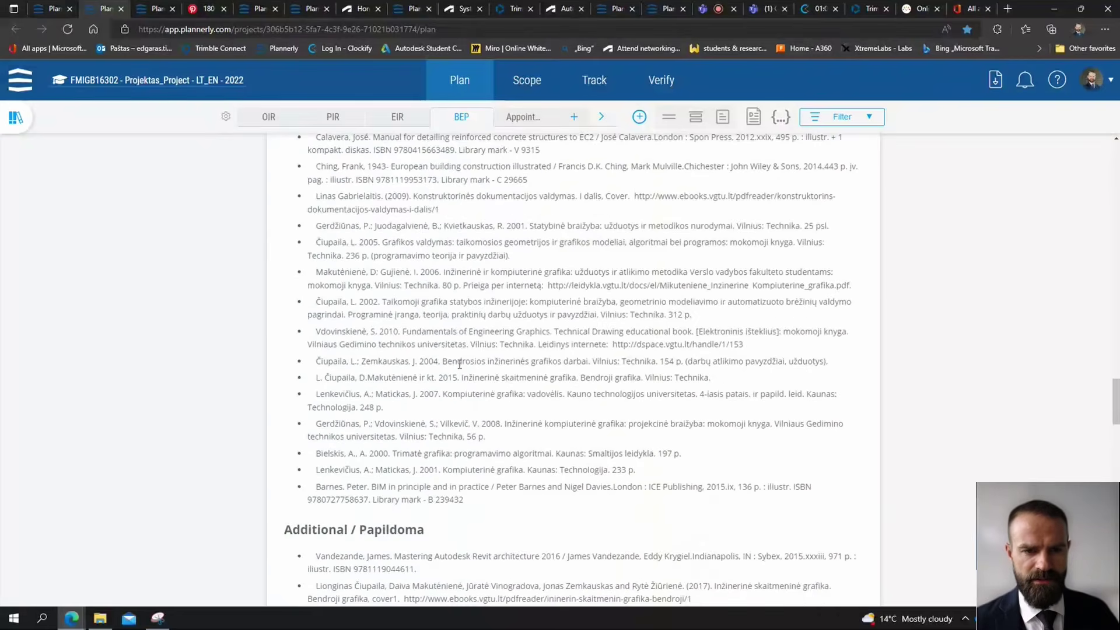
scroll(459, 363, "up", 3)
scroll(389, 345, "down", 3)
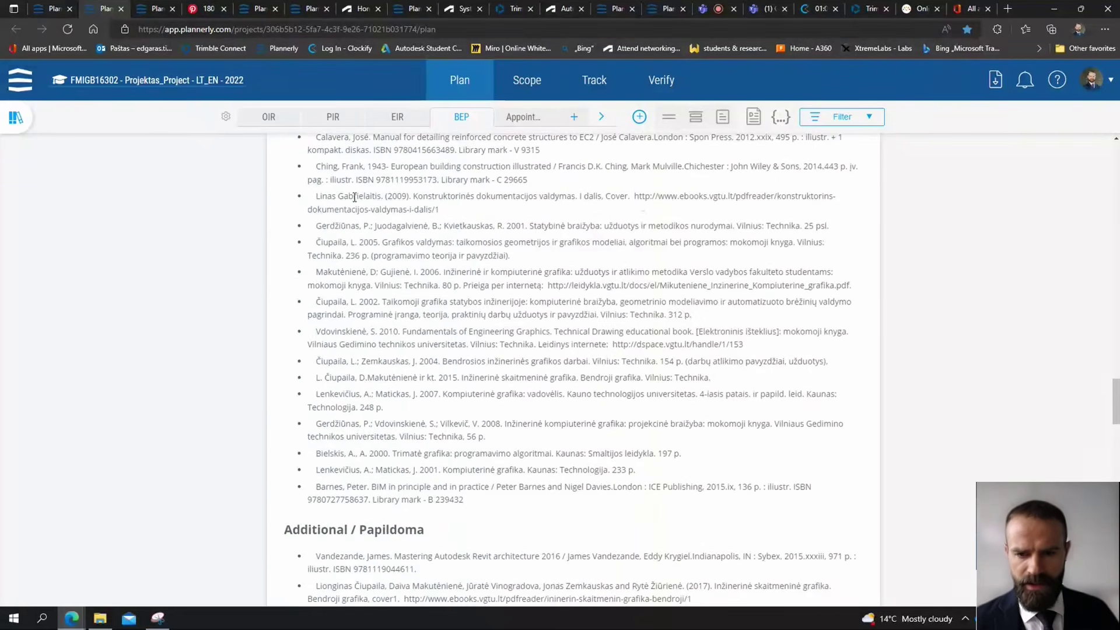
scroll(755, 430, "up", 3)
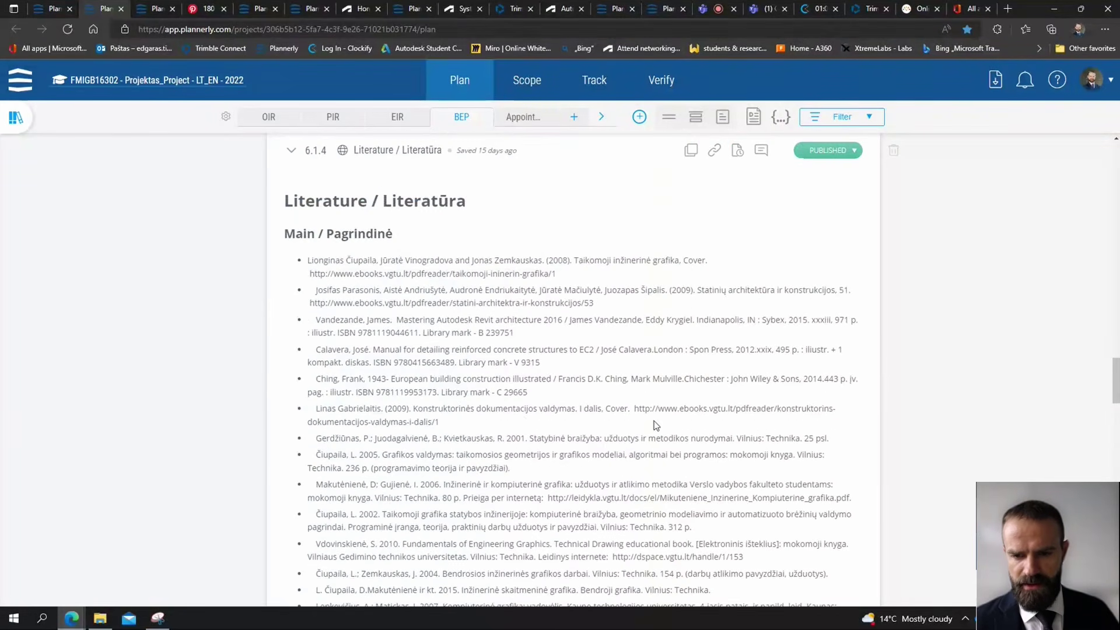
Go back to the task details, open Prisiminkim ką pamiršom / Let's remember what you forgot, and highlight its English title
left_click(61, 11)
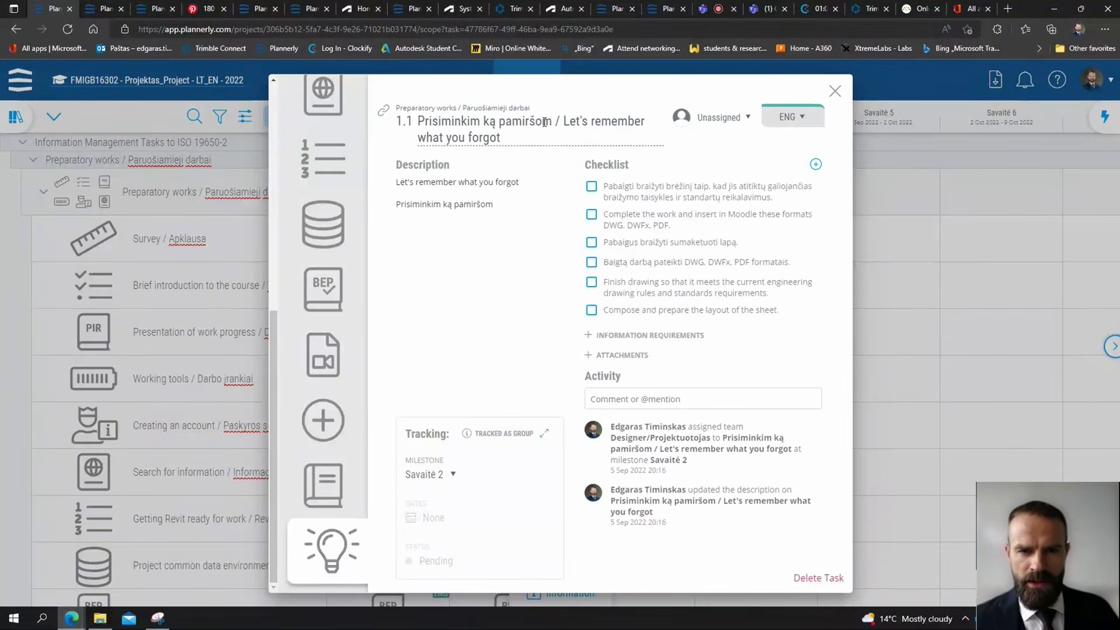
left_click_drag(563, 120, 568, 137)
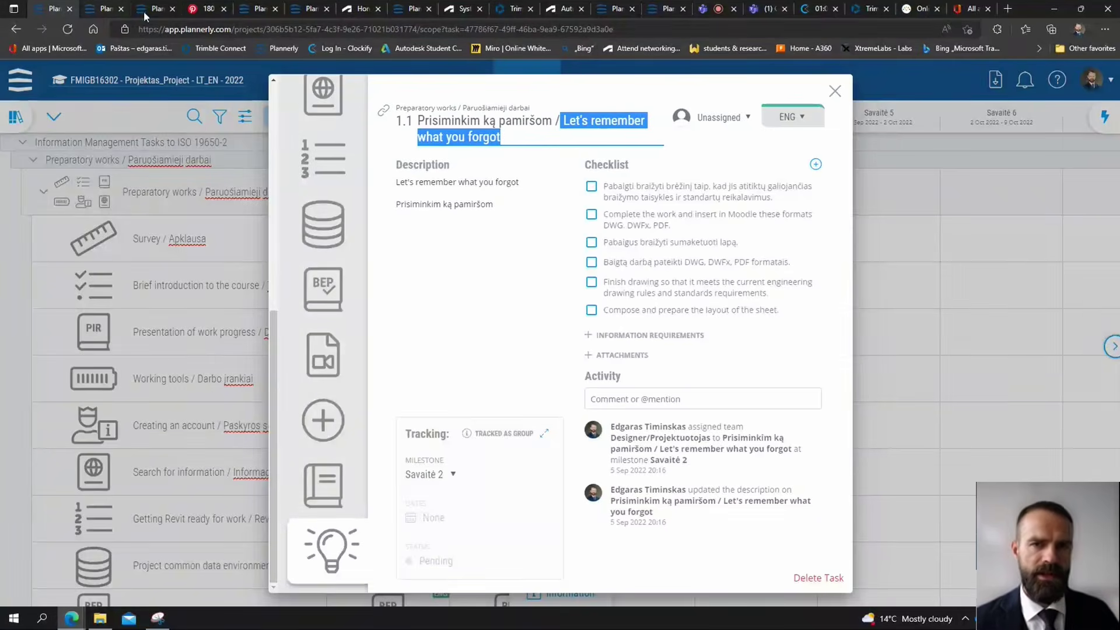
Switch to Microsoft Teams and open the Preparatory work assignment of the FMIGB16302 team in student view
left_click(712, 8)
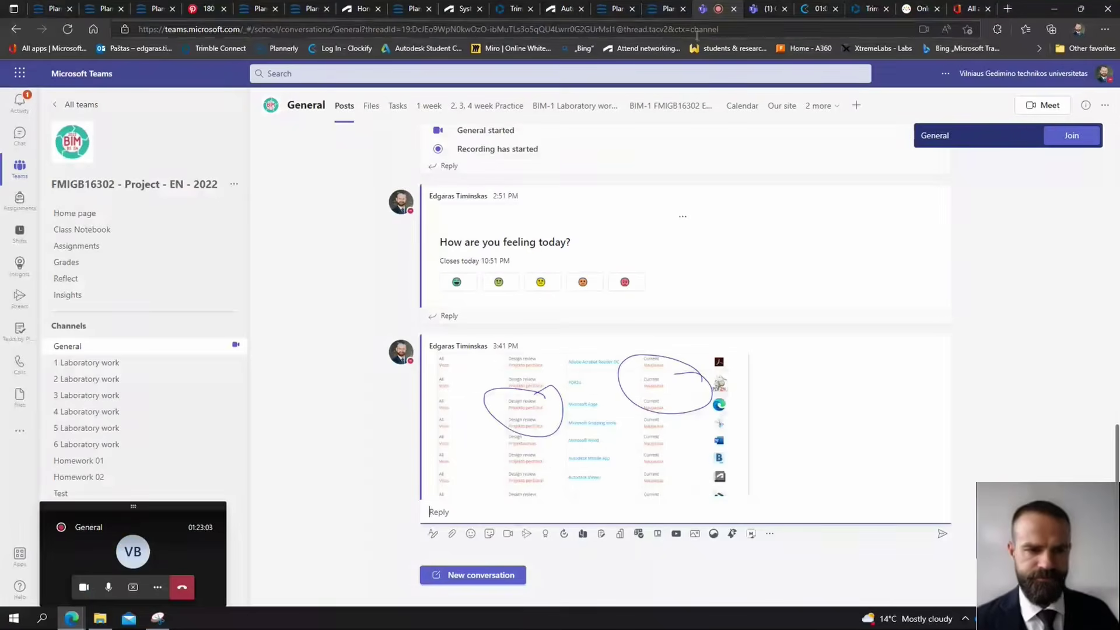
left_click(91, 248)
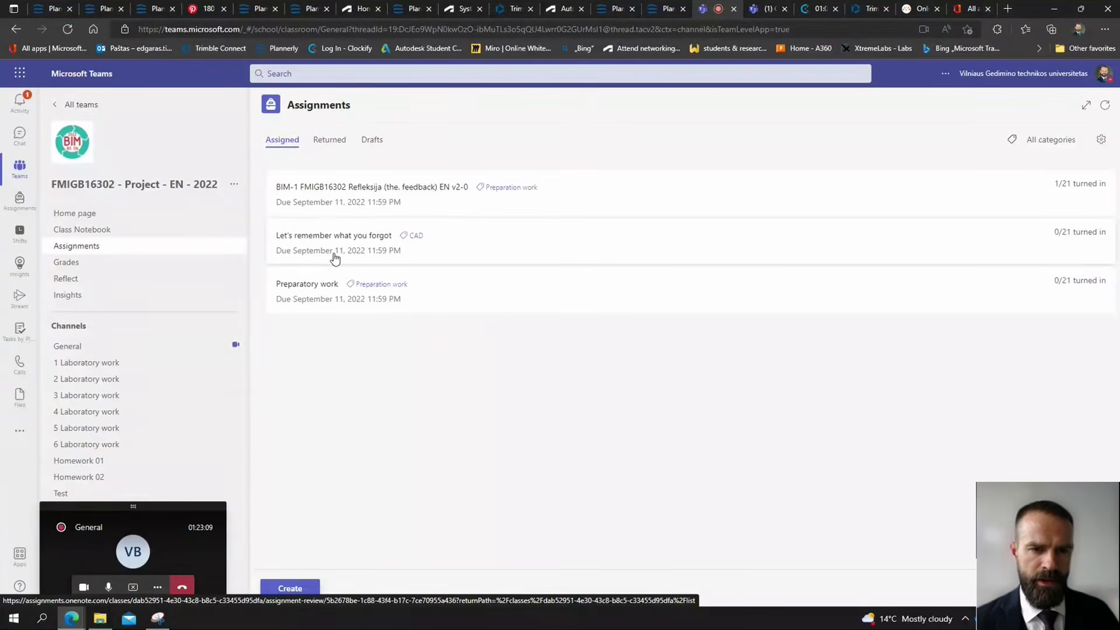
left_click(317, 295)
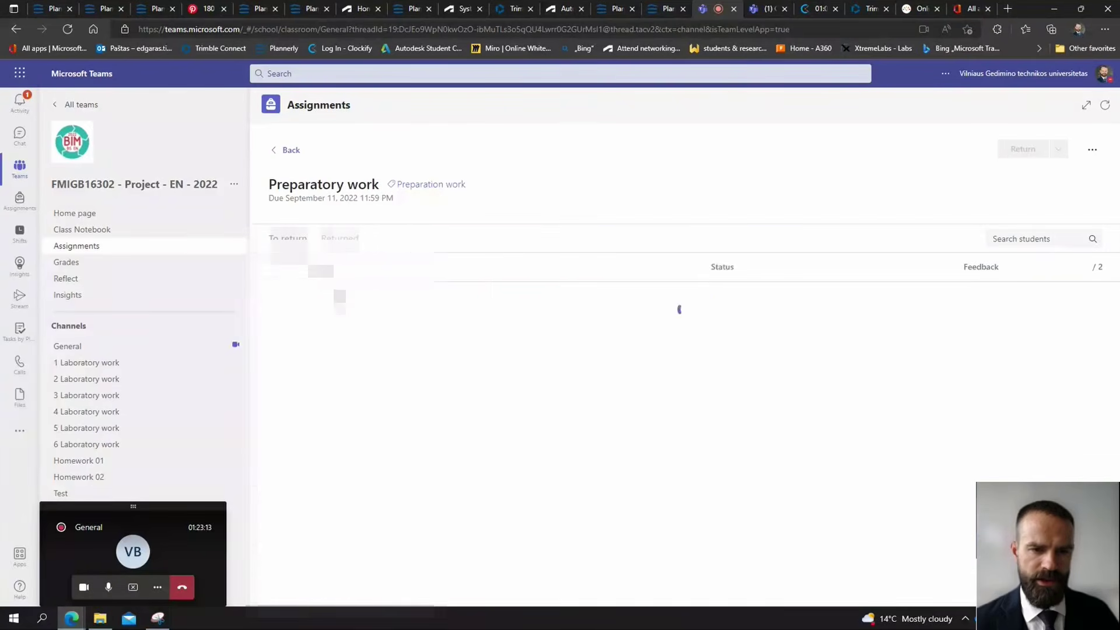
left_click(1082, 149)
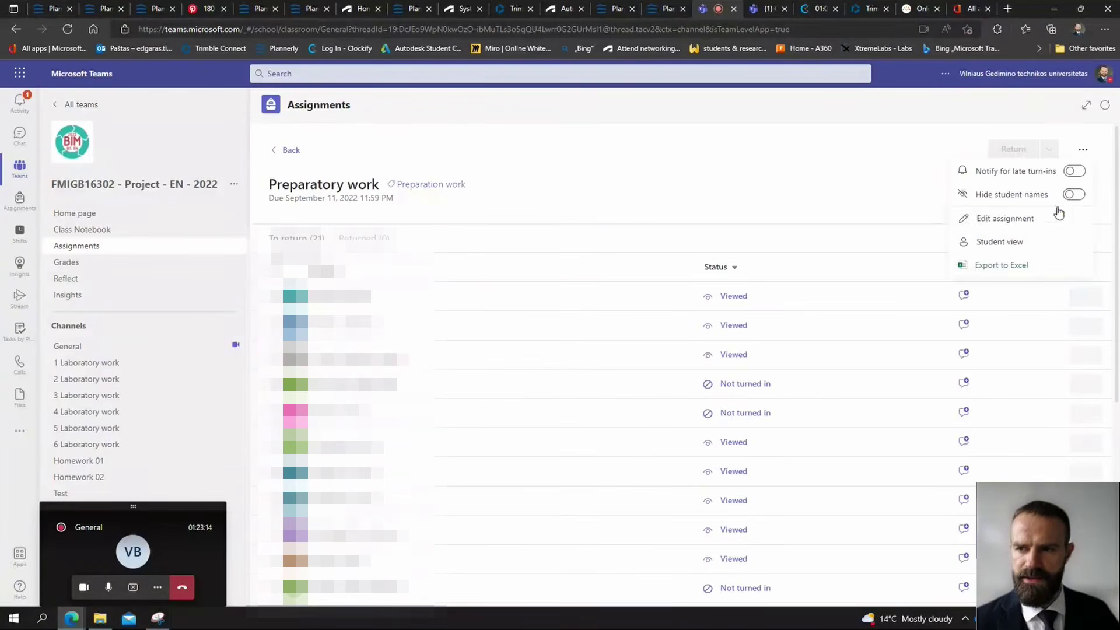
left_click(1016, 241)
Read through the Preparatory work instructions, highlighting the Revit preparation and Work in Progress WIP items
scroll(498, 347, "down", 9)
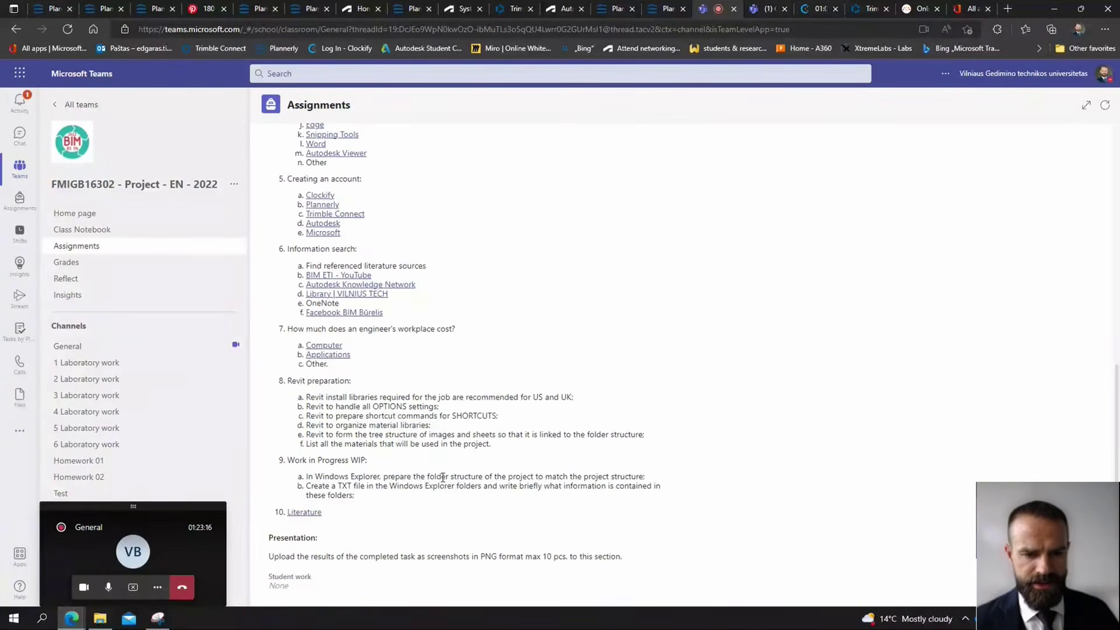
left_click_drag(289, 382, 353, 382)
left_click_drag(288, 459, 397, 459)
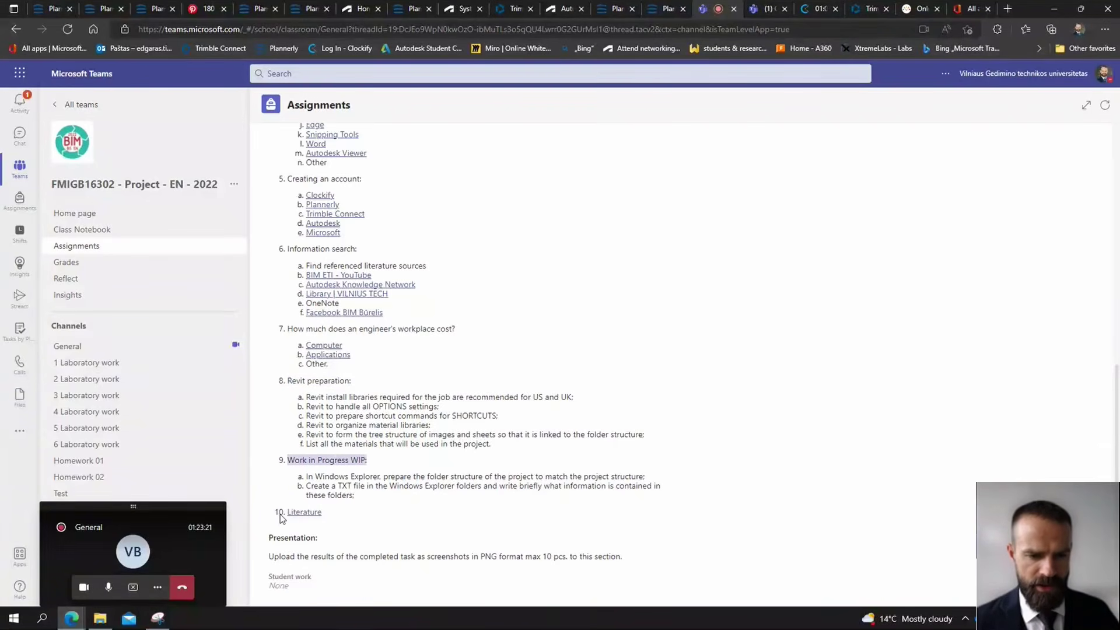
scroll(320, 275, "up", 3)
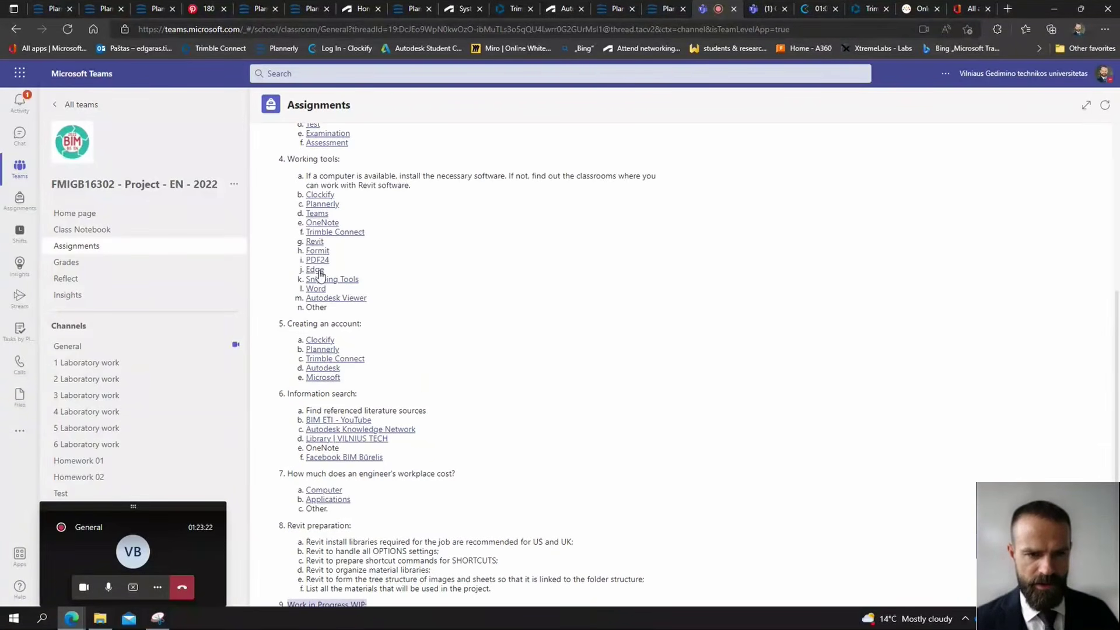
scroll(328, 275, "up", 5)
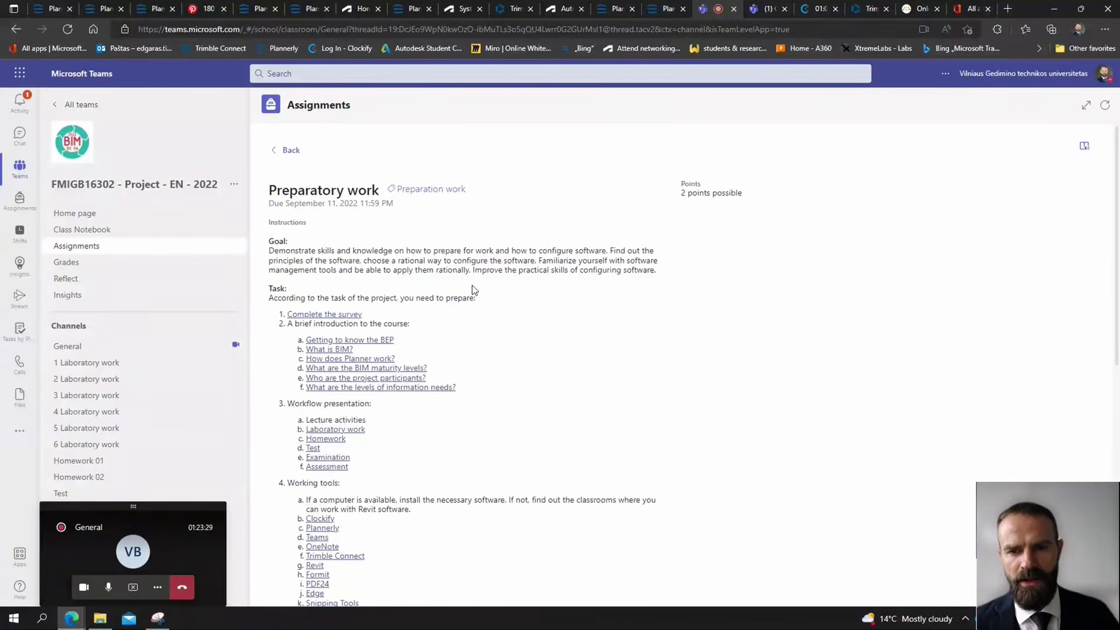
scroll(412, 327, "down", 2)
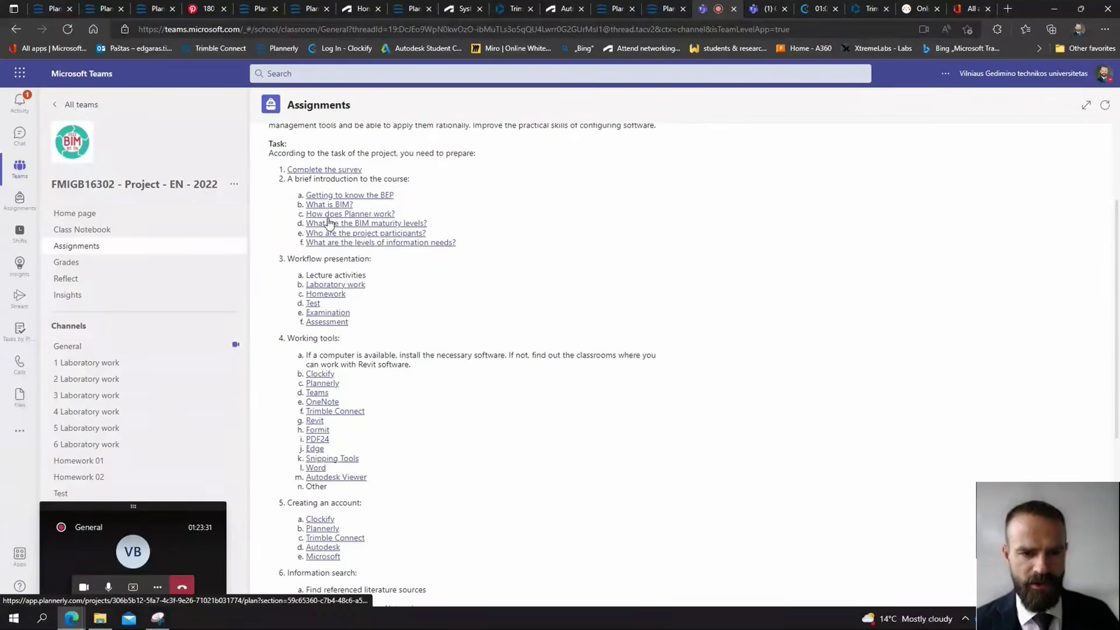
scroll(457, 331, "down", 4)
scroll(386, 337, "up", 6)
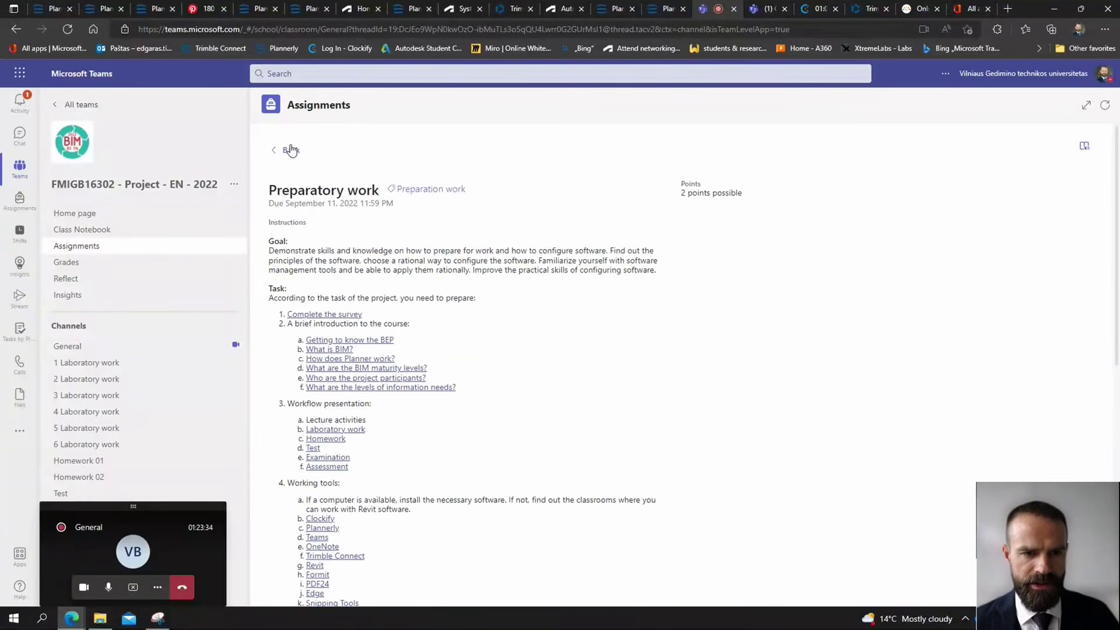
Return to the assignments list and open the Let's remember what you forgot assignment in student view
left_click(287, 150)
left_click(288, 150)
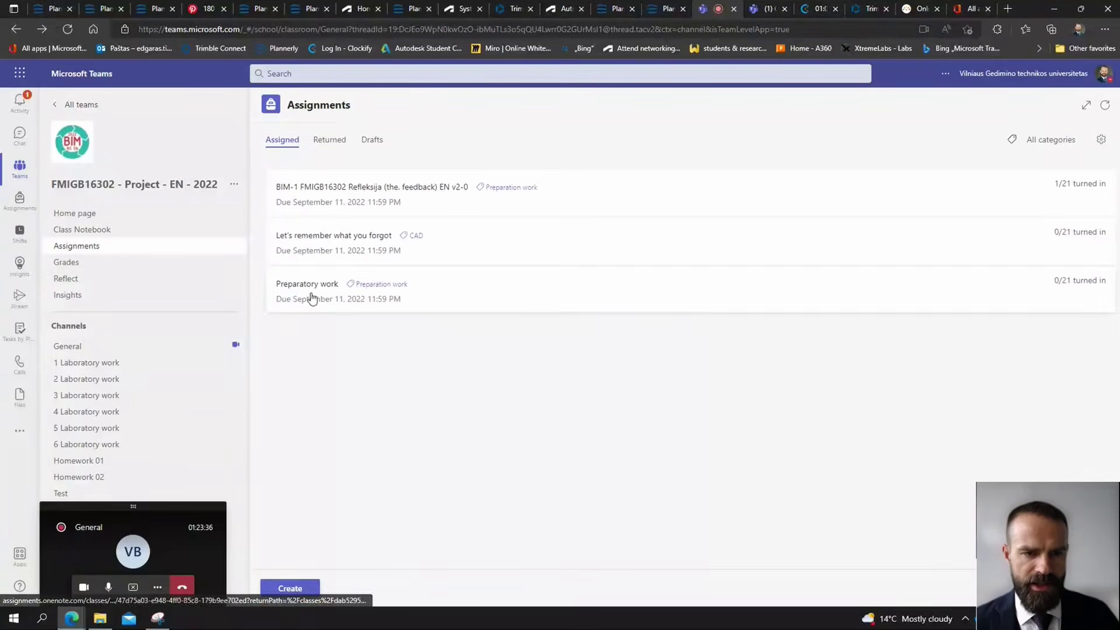
left_click(324, 244)
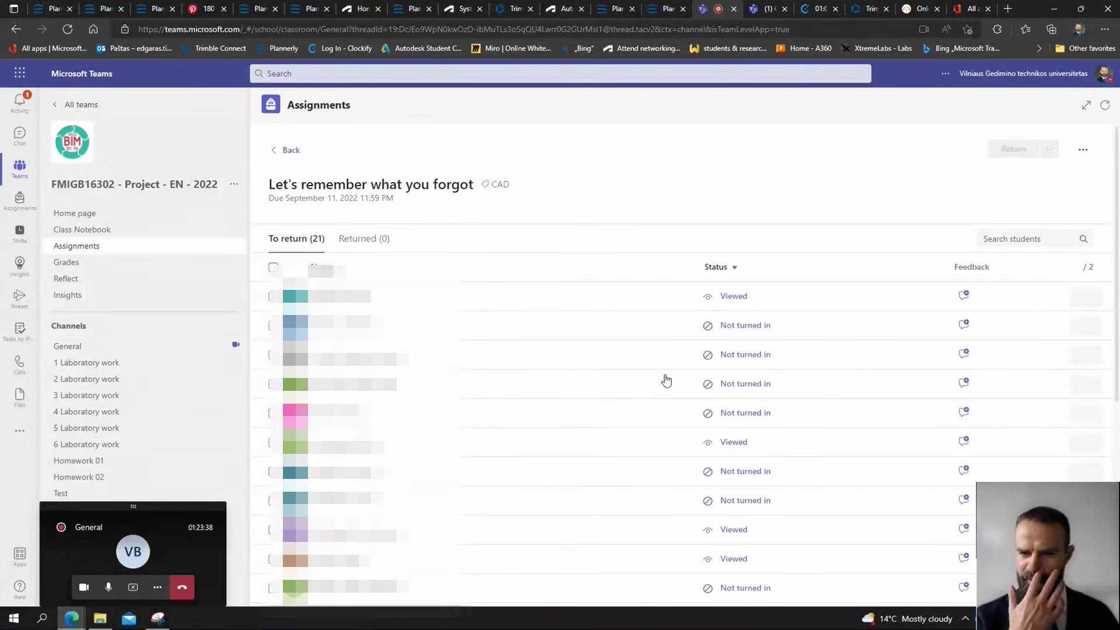
left_click(1083, 150)
left_click(1015, 243)
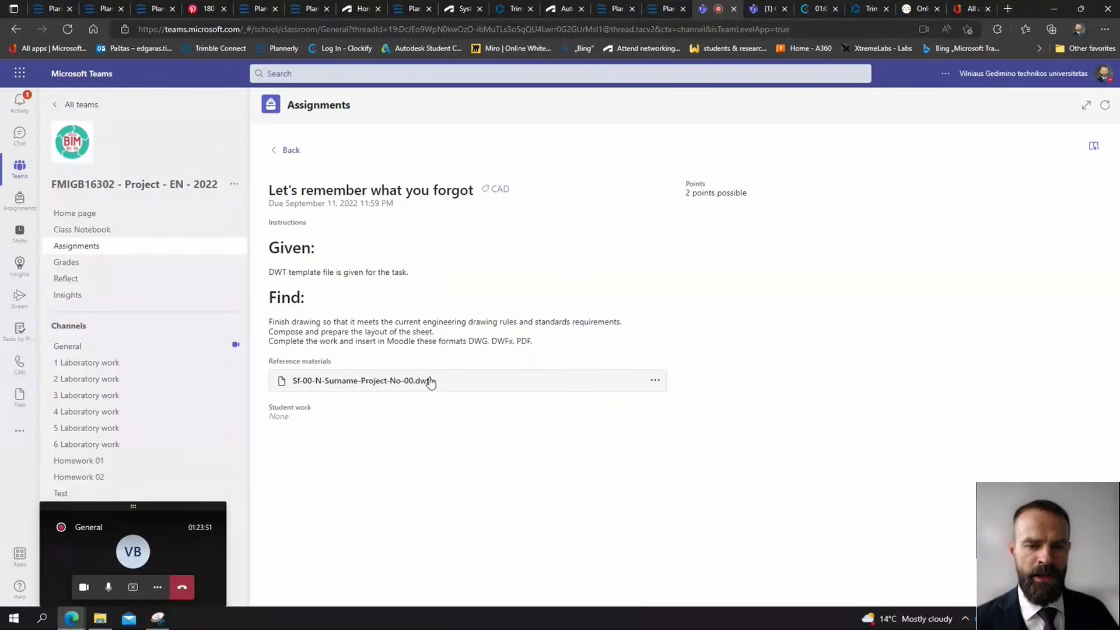
Highlight the assignment's requirements for the sheet layout, the DWG, DWFx and PDF submission formats, and the engineering drawing standards
left_click_drag(270, 332, 456, 336)
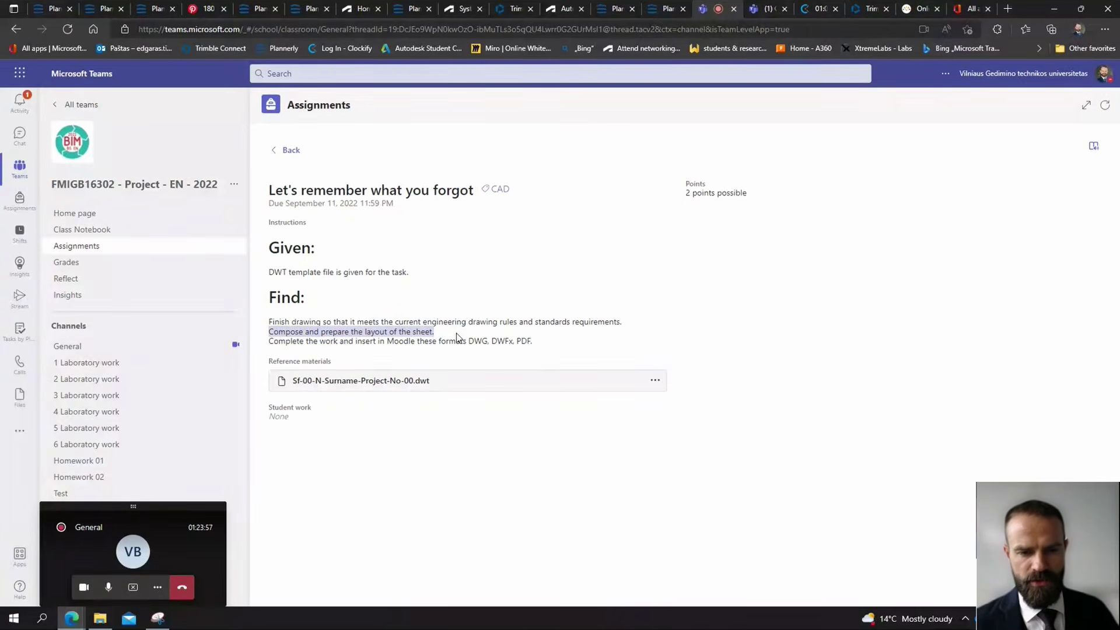
left_click_drag(268, 344, 531, 343)
left_click(376, 322)
left_click_drag(286, 322, 618, 319)
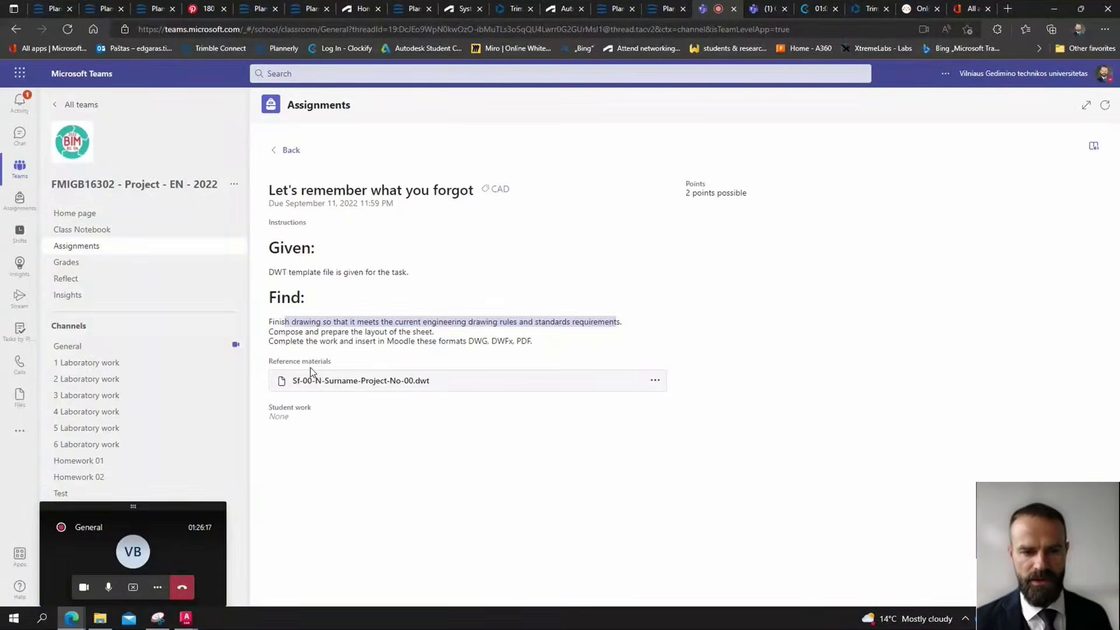
Leave the CAD assignment, switch to Plannerly, close the open task card and review the Collaborative environment task for Savaitė 2
left_click(393, 430)
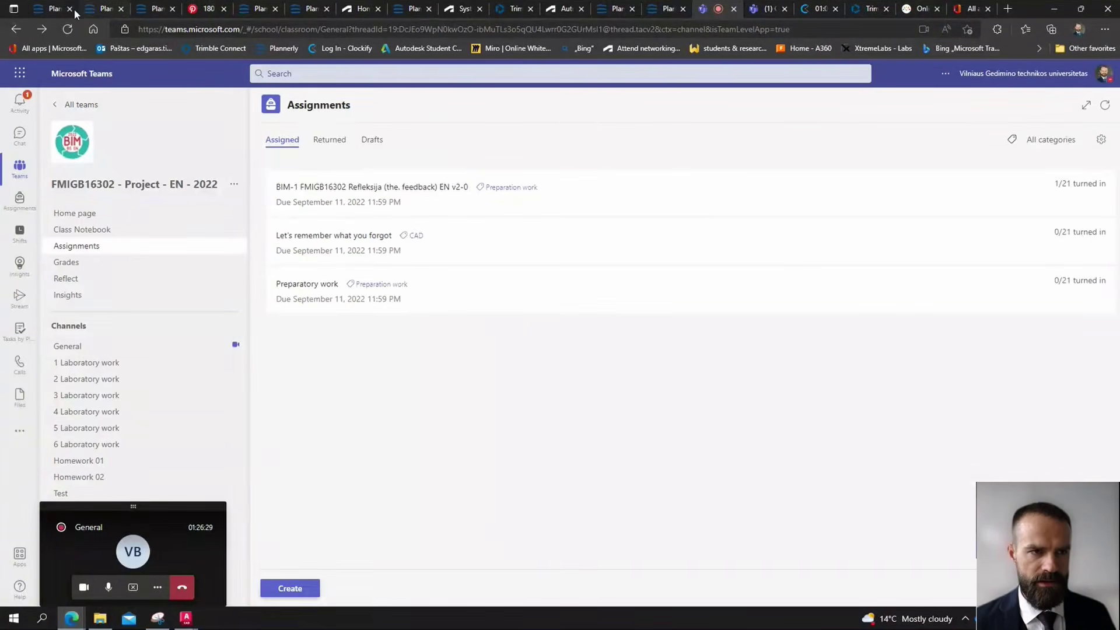
left_click(57, 12)
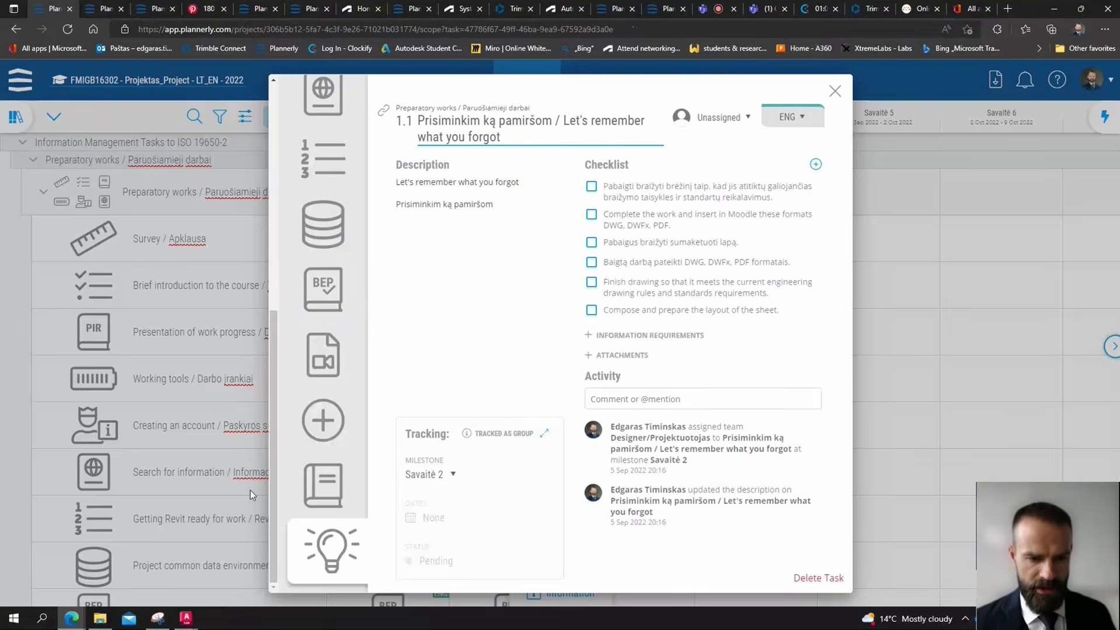
left_click(974, 419)
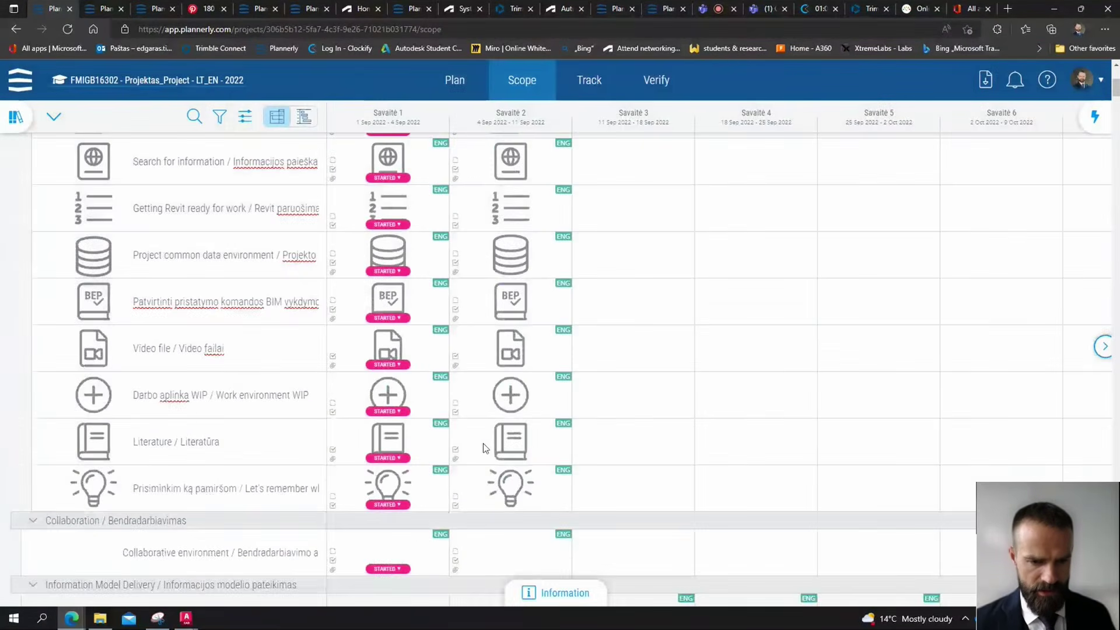
scroll(315, 437, "down", 5)
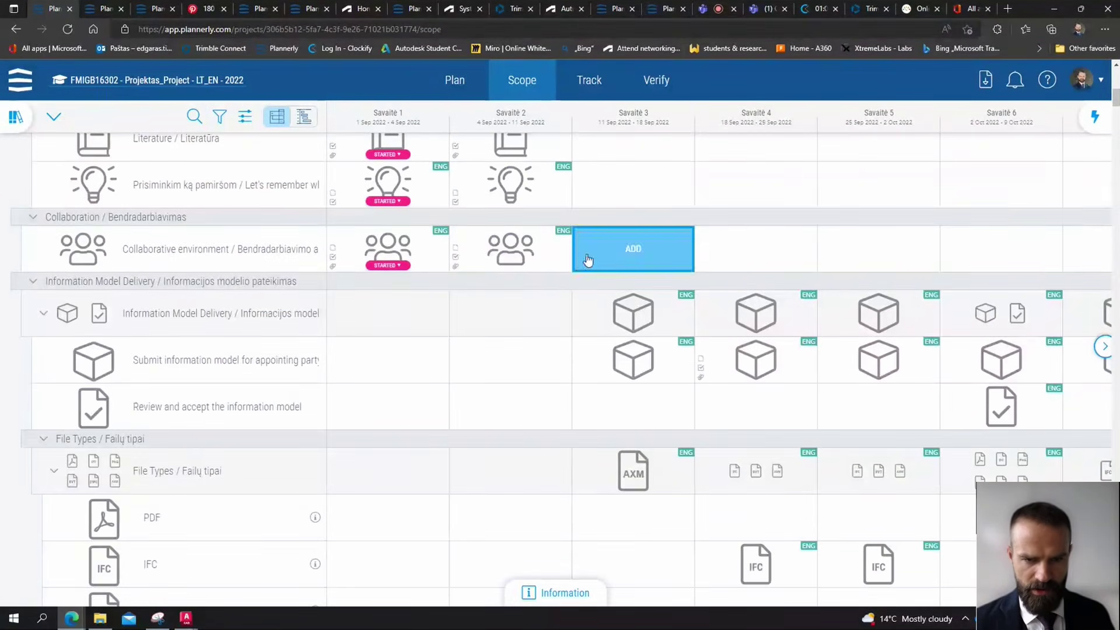
left_click(509, 251)
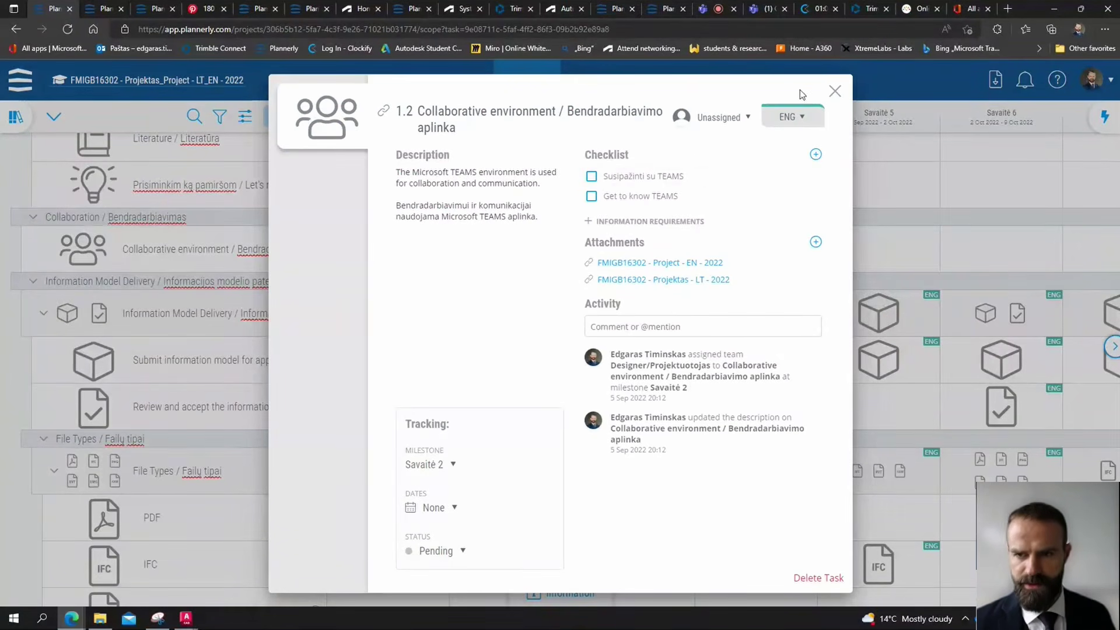
left_click(834, 91)
Look through the scope table's remaining rows, including file types, validation, project close-out and building elements, and return to the preparatory works
scroll(707, 274, "down", 8)
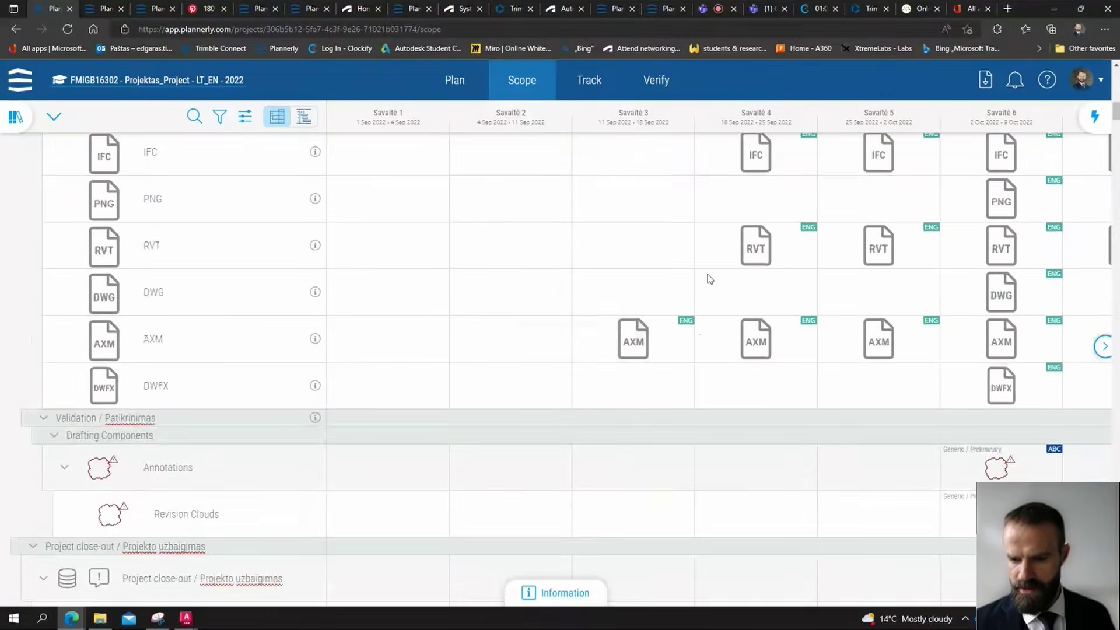
scroll(708, 275, "down", 15)
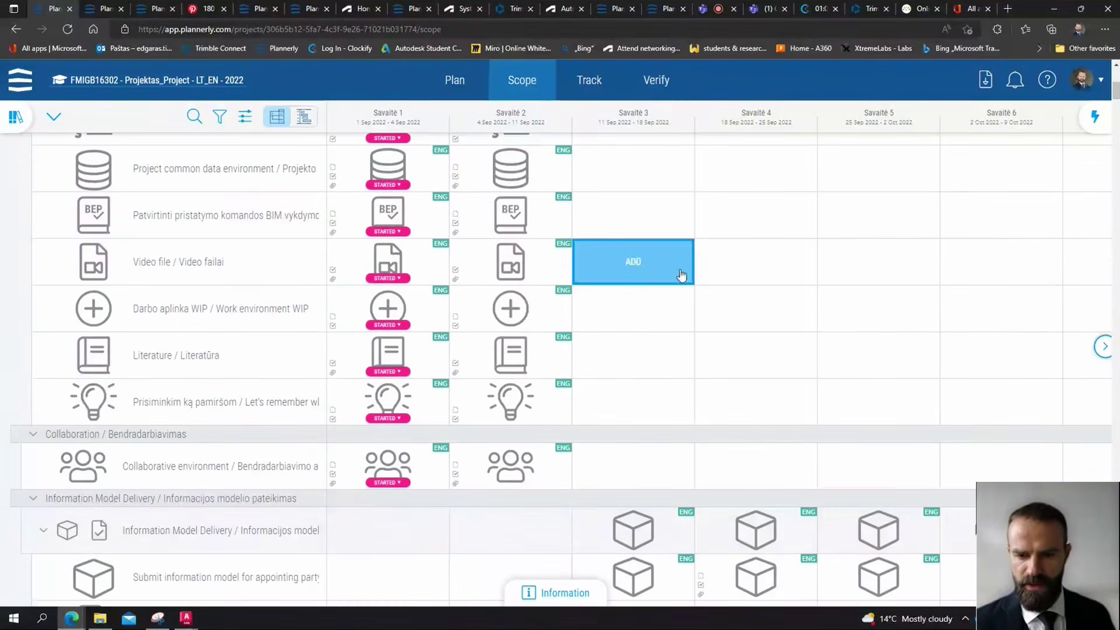
scroll(677, 255, "down", 10)
scroll(658, 294, "down", 7)
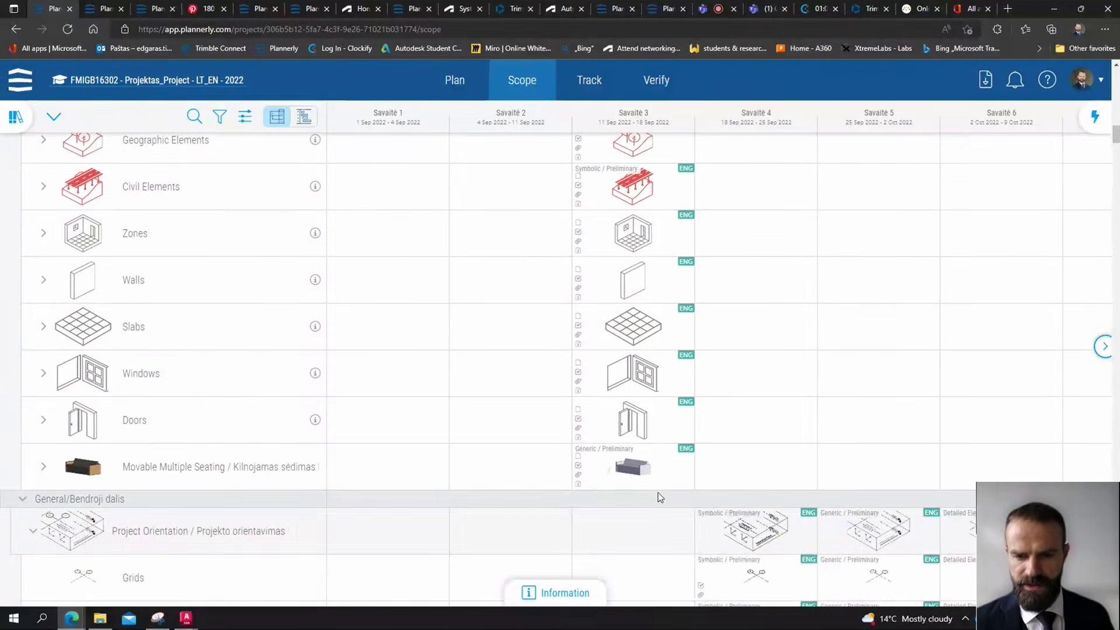
scroll(658, 487, "up", 6)
scroll(644, 469, "up", 12)
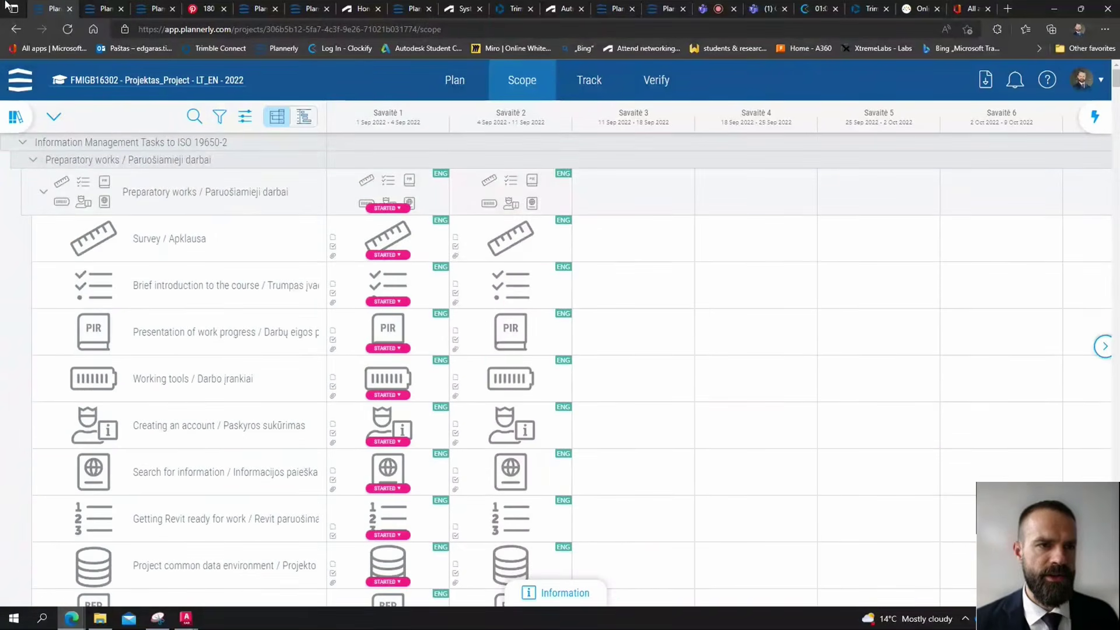
Search the web for Formit in a new browser tab and open the Autodesk FormIt website
left_click(1007, 9)
type("Formit")
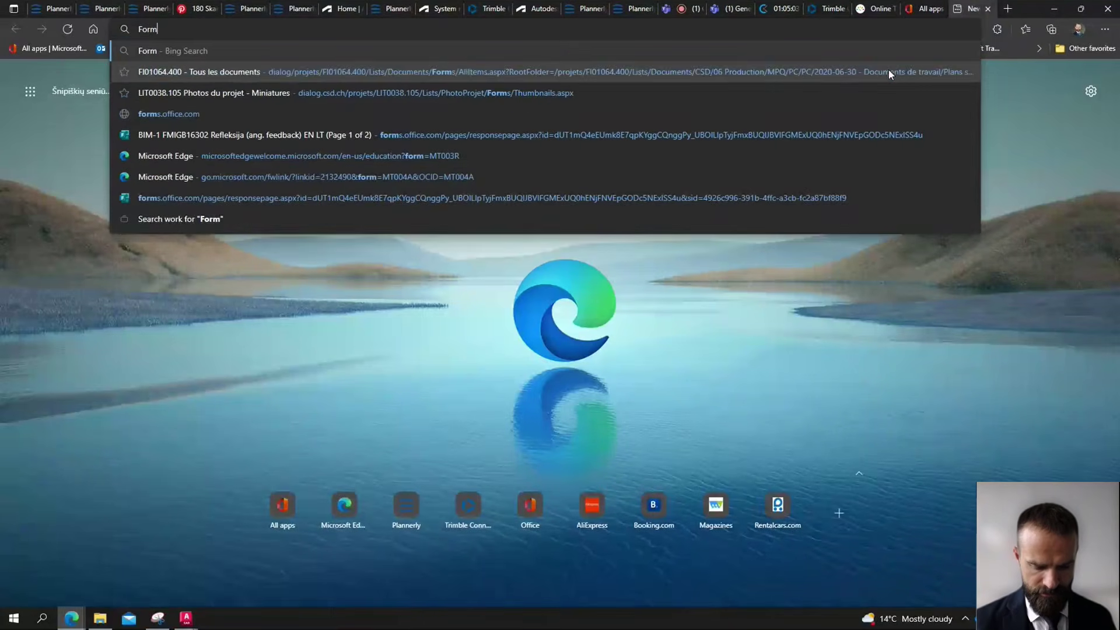
key("Return")
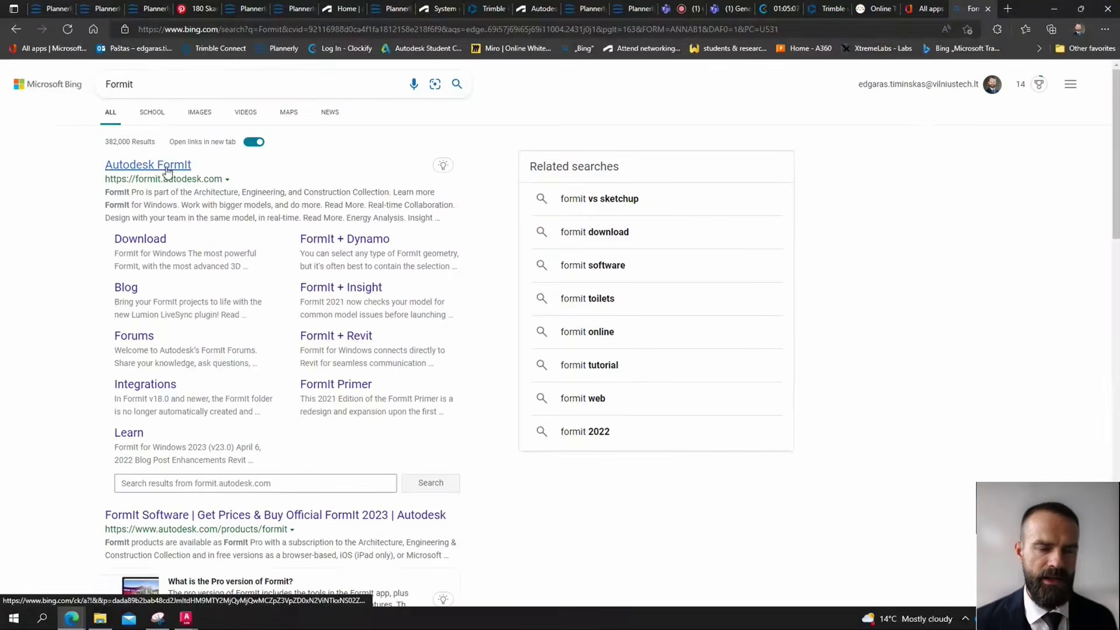
left_click(167, 171)
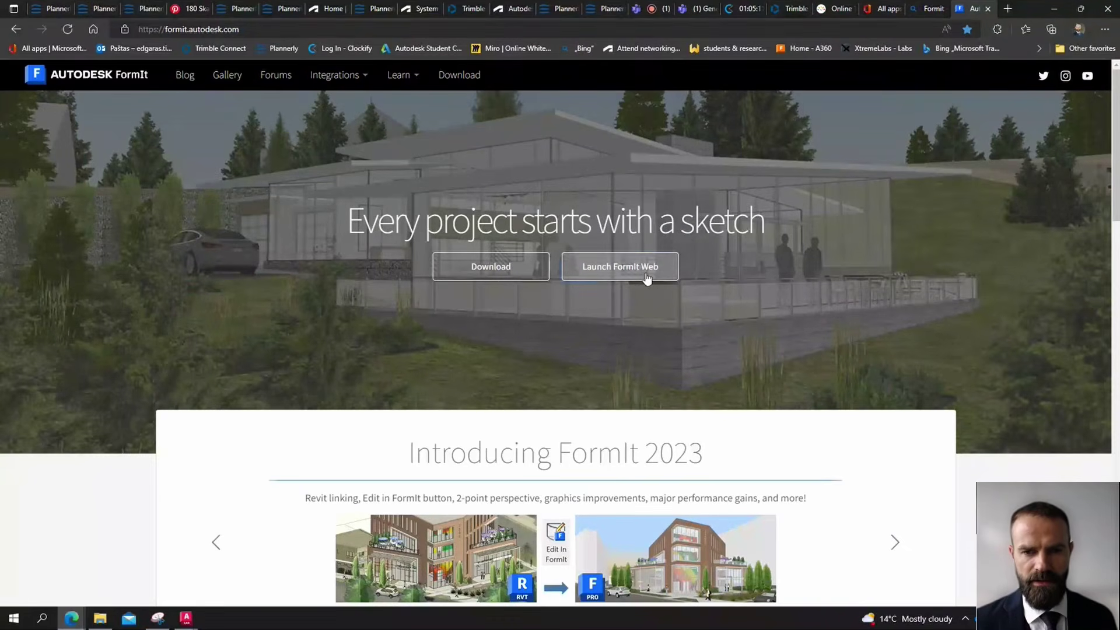
Launch FormIt Web and accept its terms of service and privacy statement
left_click(646, 278)
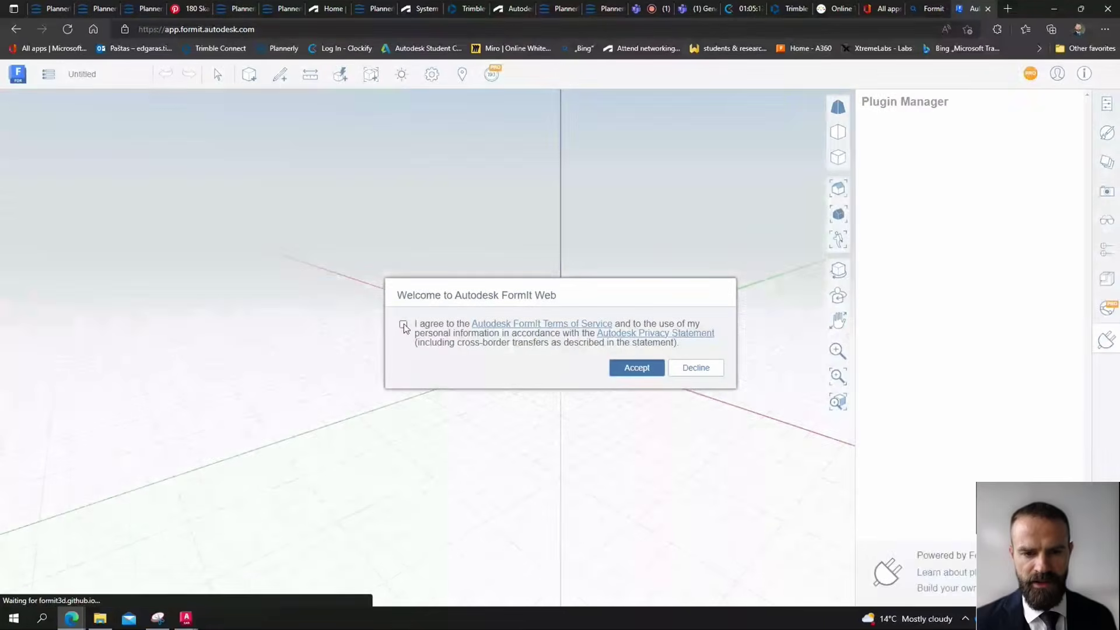
left_click(403, 324)
left_click(647, 373)
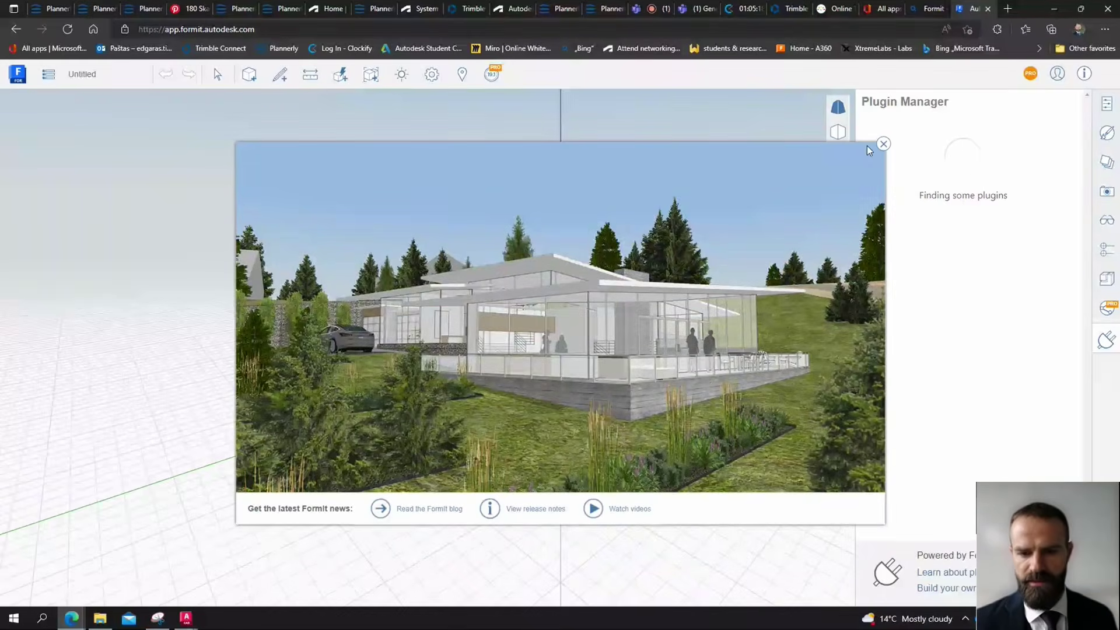
Open FormIt's videos on YouTube and play Revit + FormIt 3D Sketching for Design Options muted, skipping the ad and the Premium trial offer
left_click(590, 510)
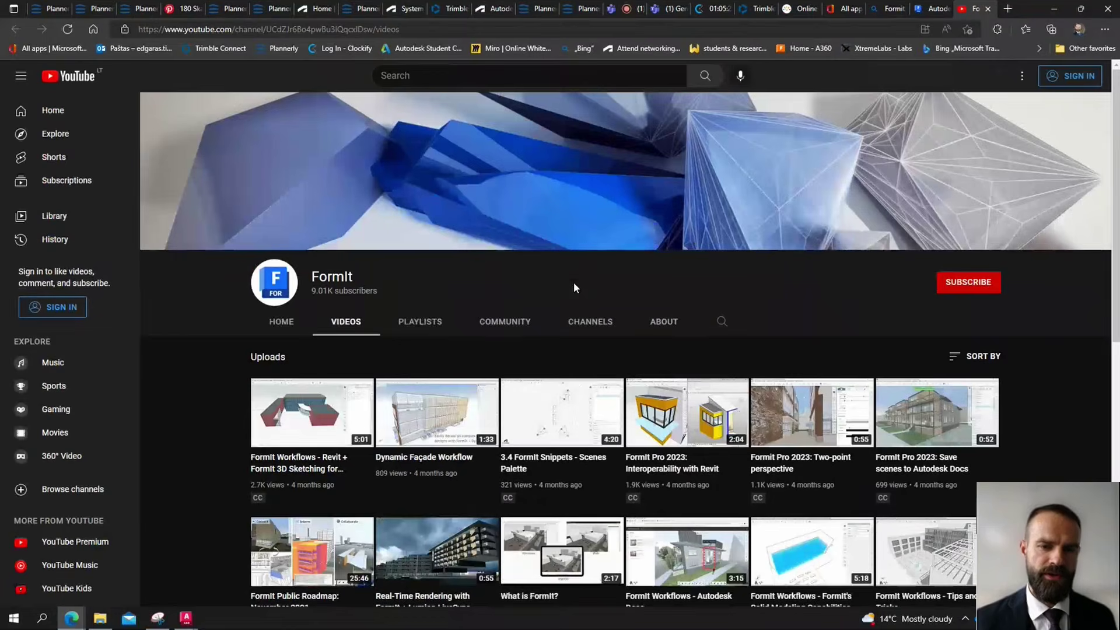
left_click(312, 413)
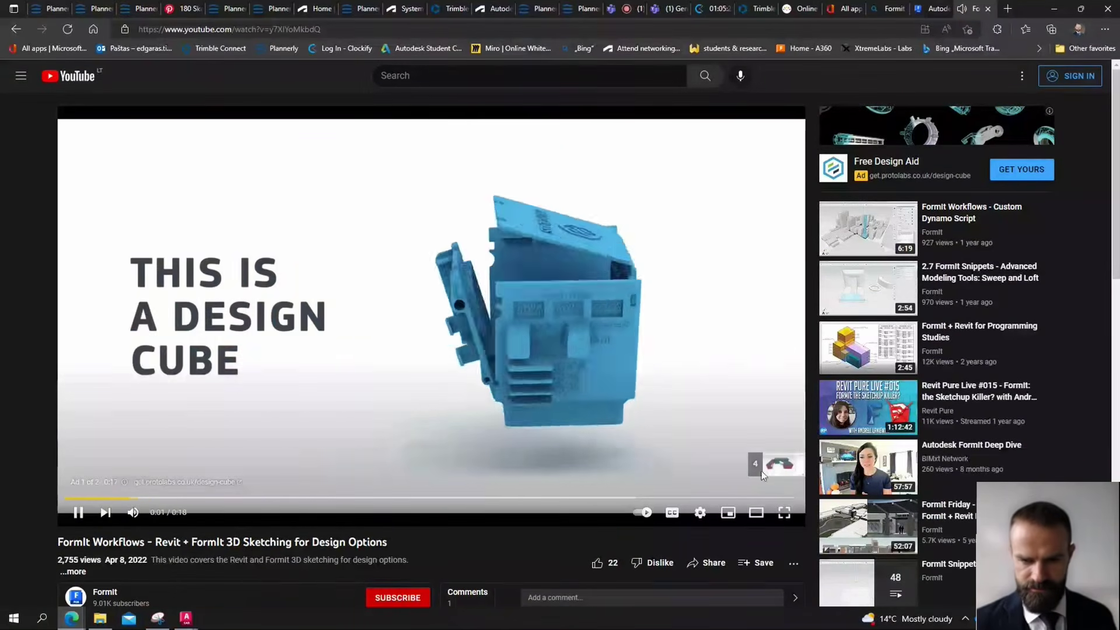
left_click(133, 512)
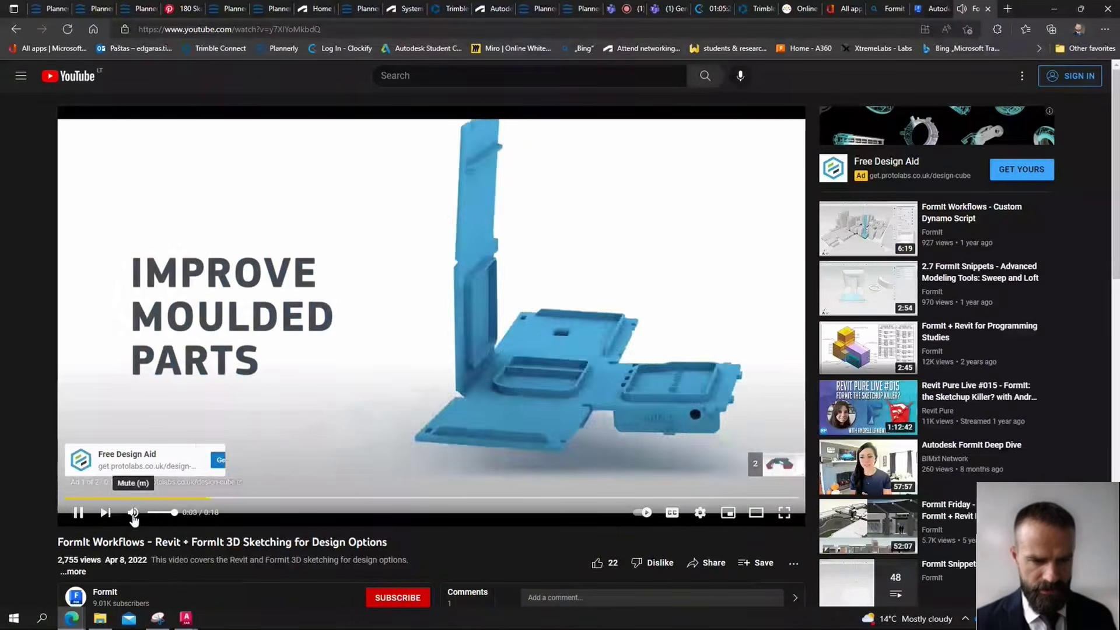
left_click(771, 465)
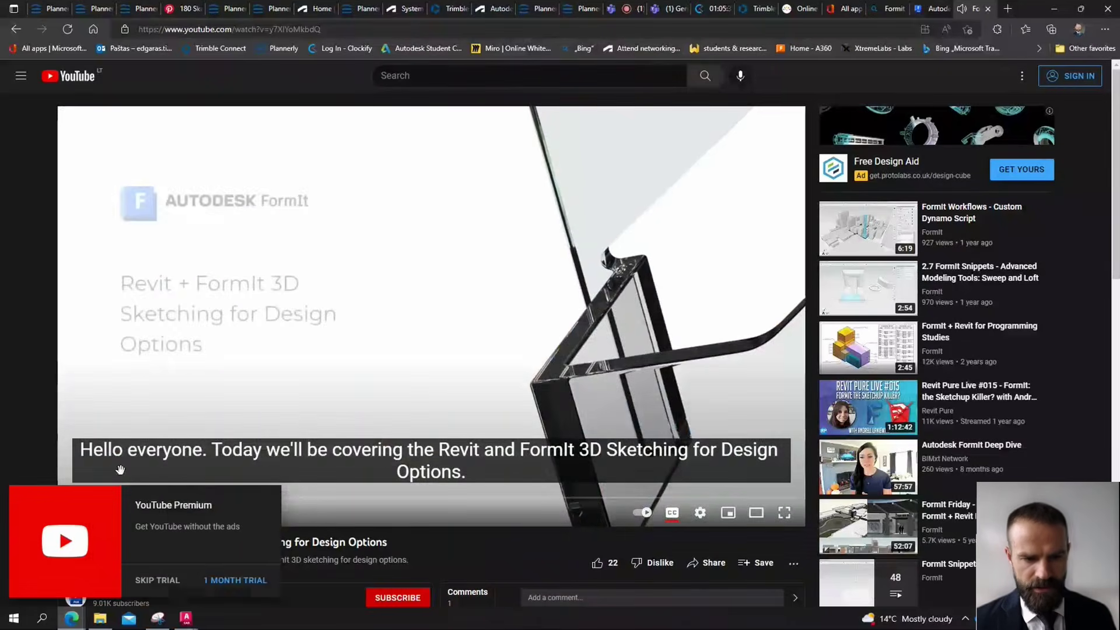
left_click(158, 580)
Skim the Revit + FormIt video by jumping ahead through the layers, design options and Send to Revit parts
left_click(312, 497)
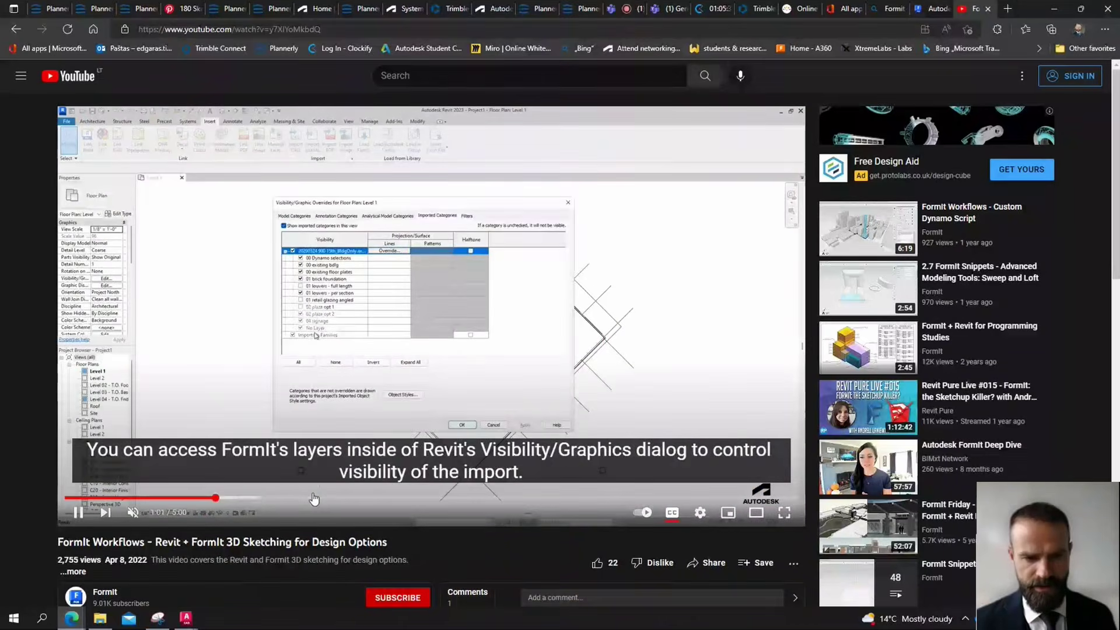
left_click(389, 498)
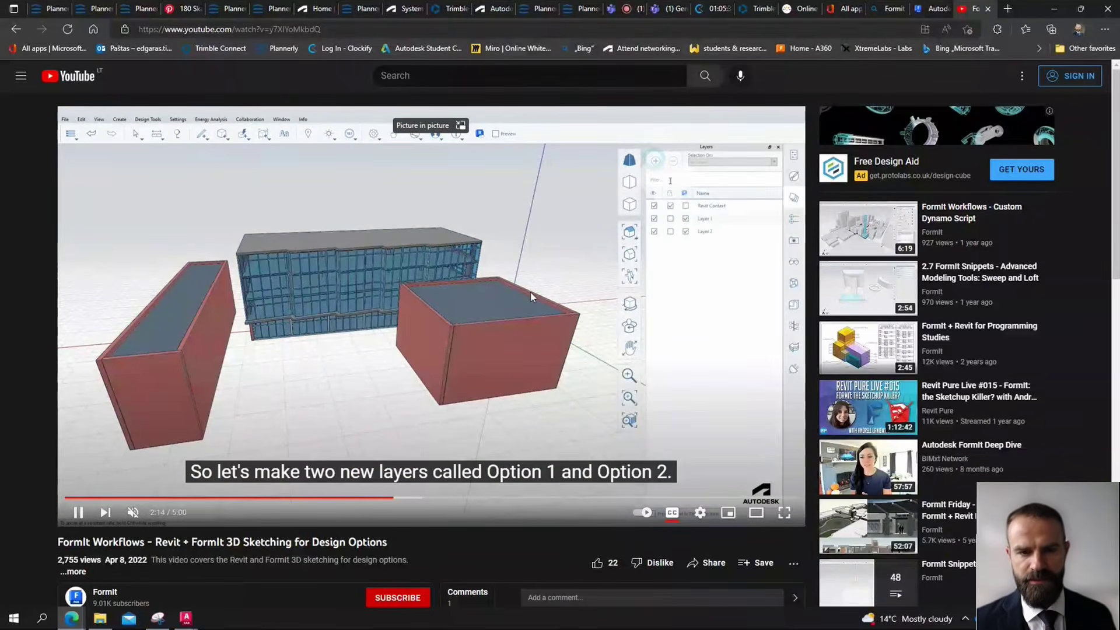
left_click(517, 498)
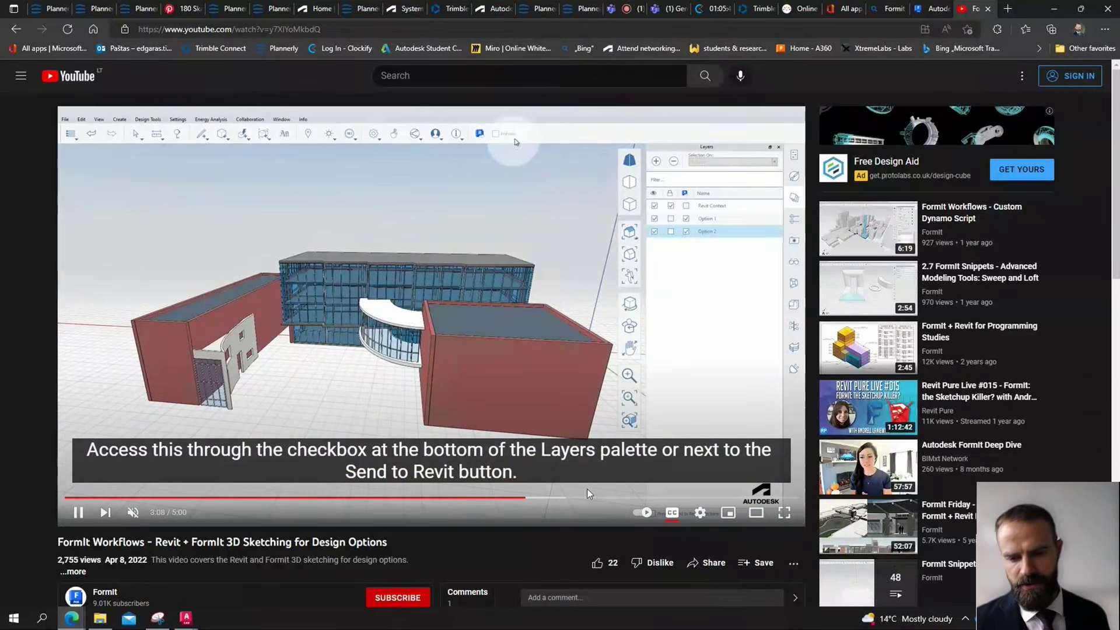
left_click(632, 497)
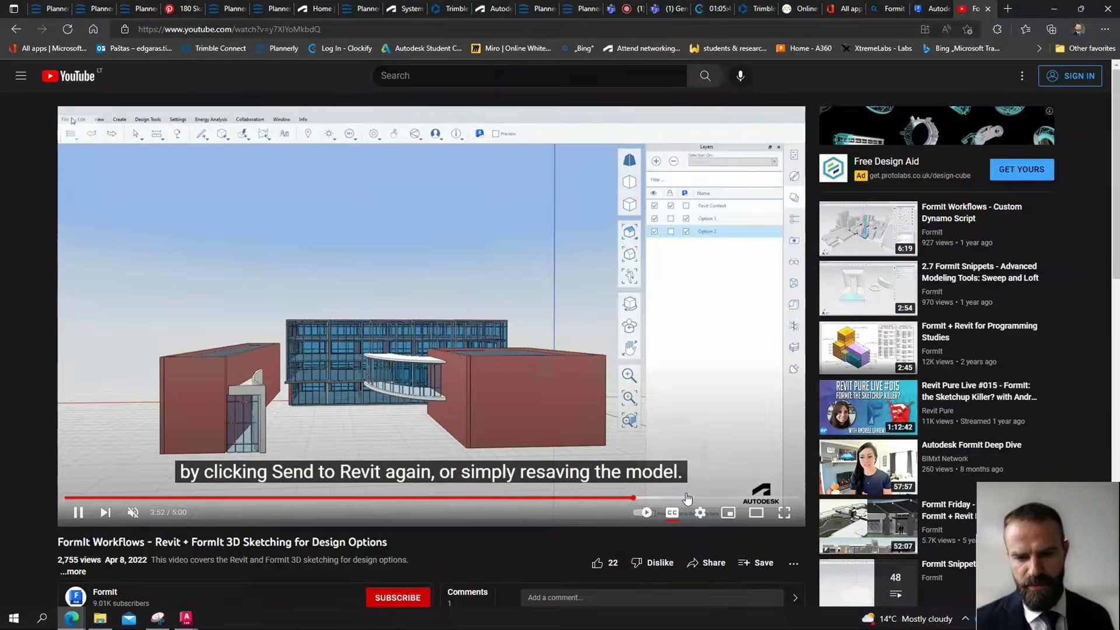
left_click(690, 498)
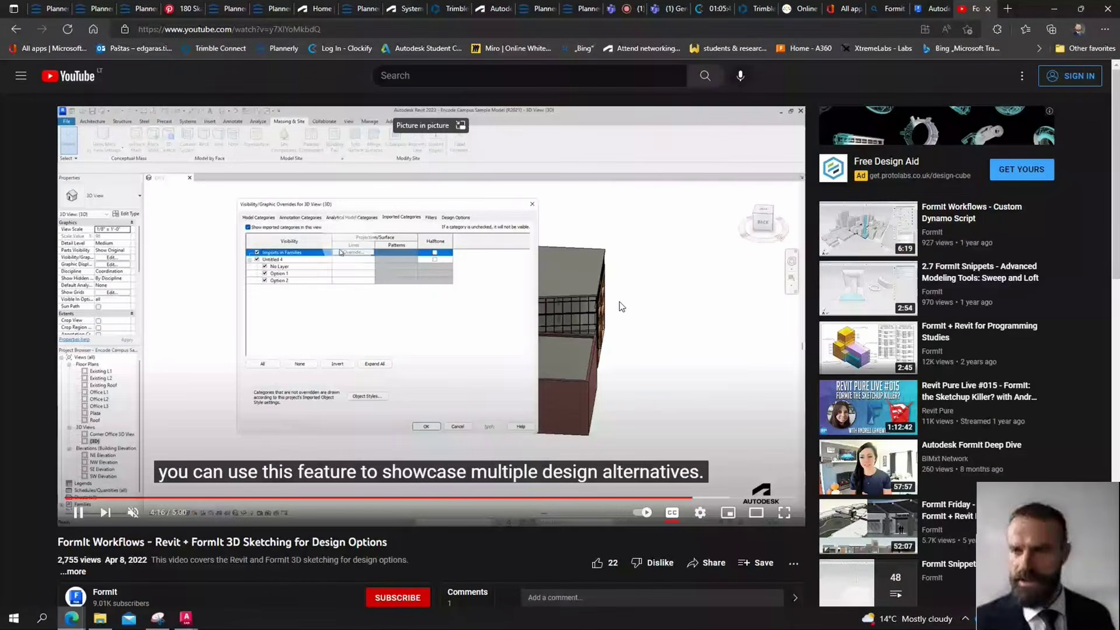
Close the YouTube video, FormIt Web and Formit search results pages
left_click(986, 9)
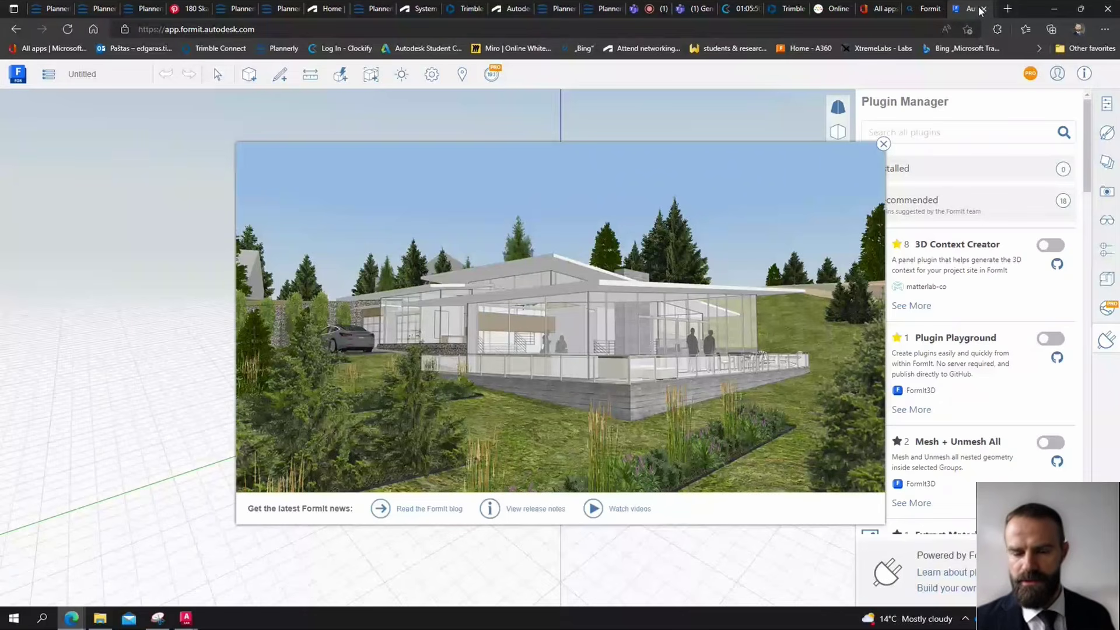
left_click(982, 9)
left_click(617, 92)
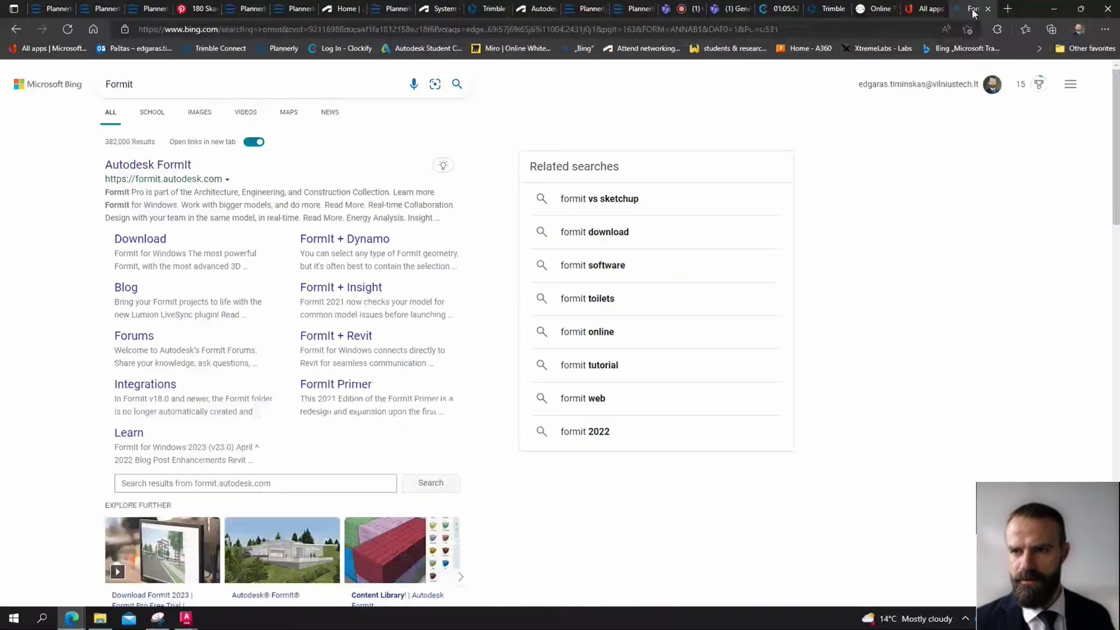
left_click(988, 9)
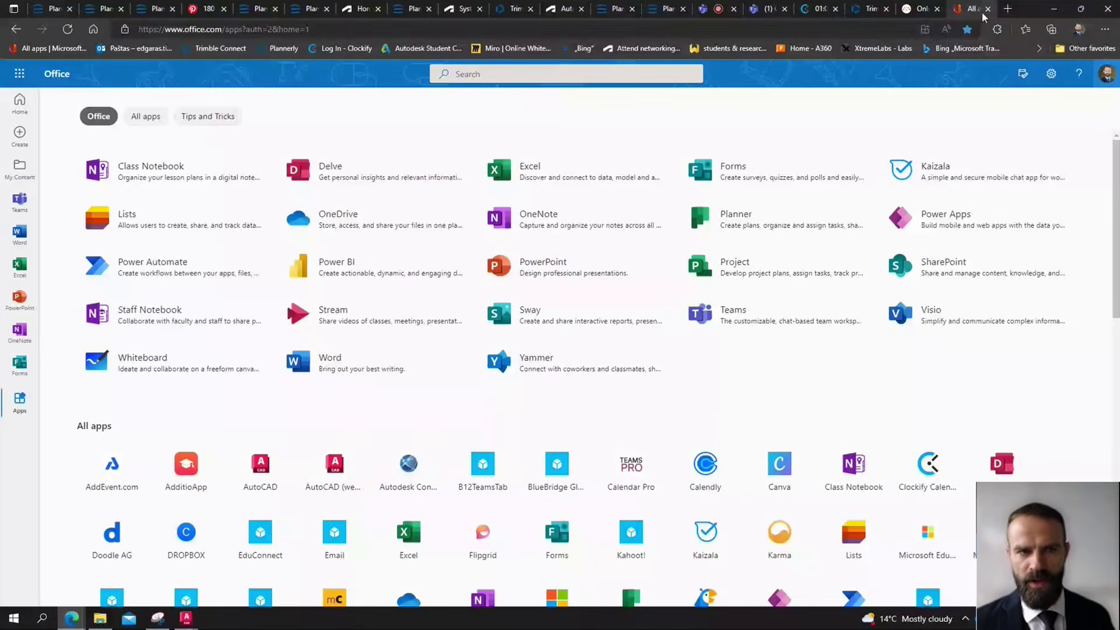
Switch to Clockify and stop the running timer for LW0 - Preparatory work
left_click(716, 13)
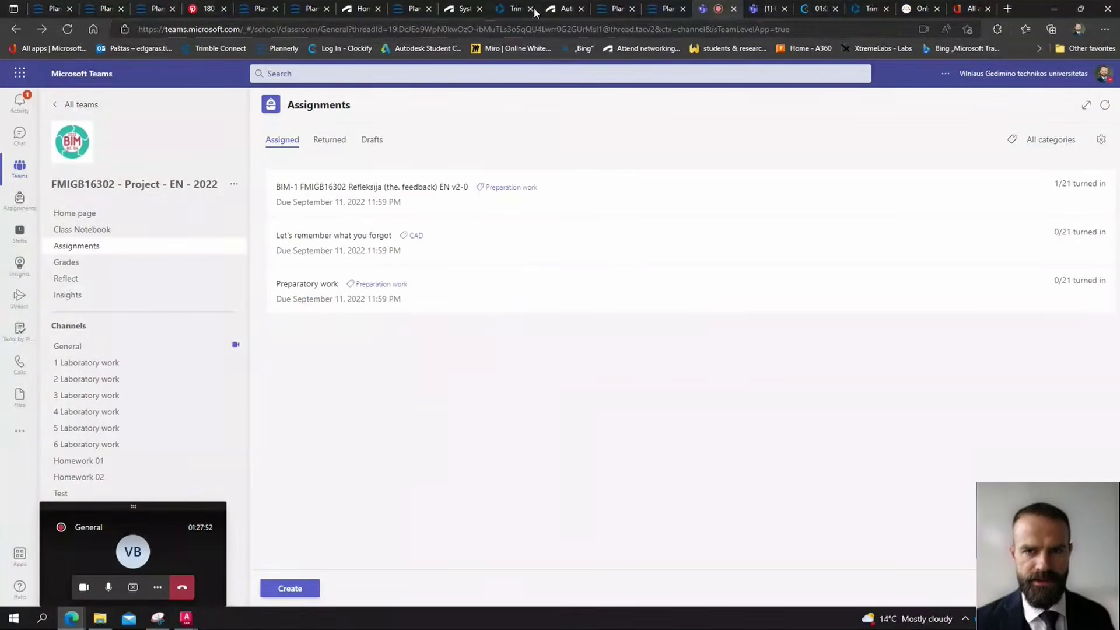
left_click(819, 12)
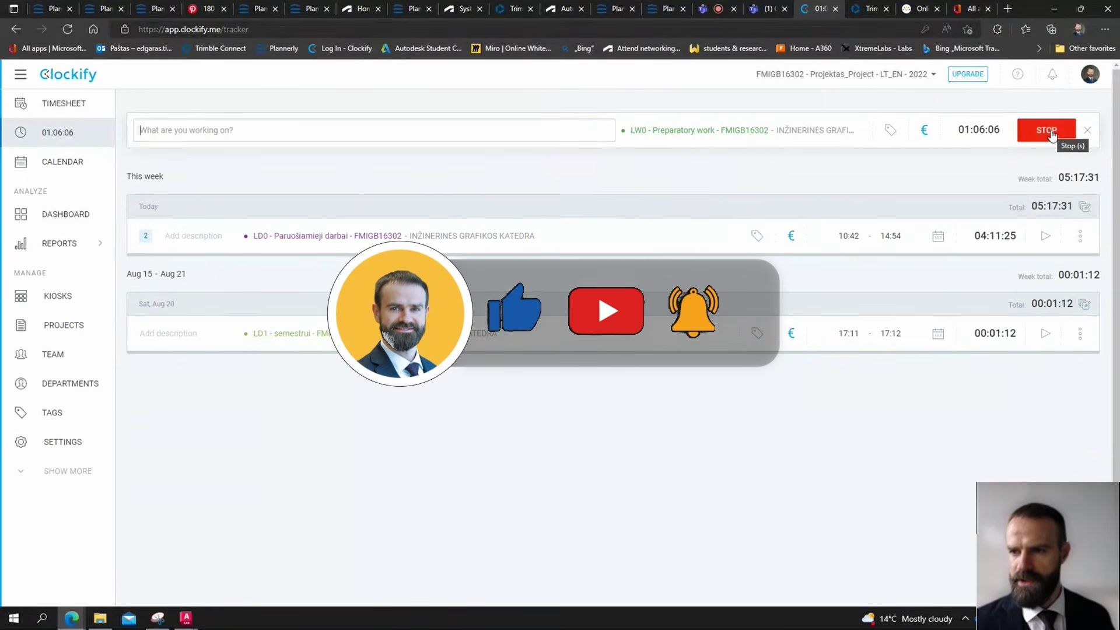
left_click(1049, 132)
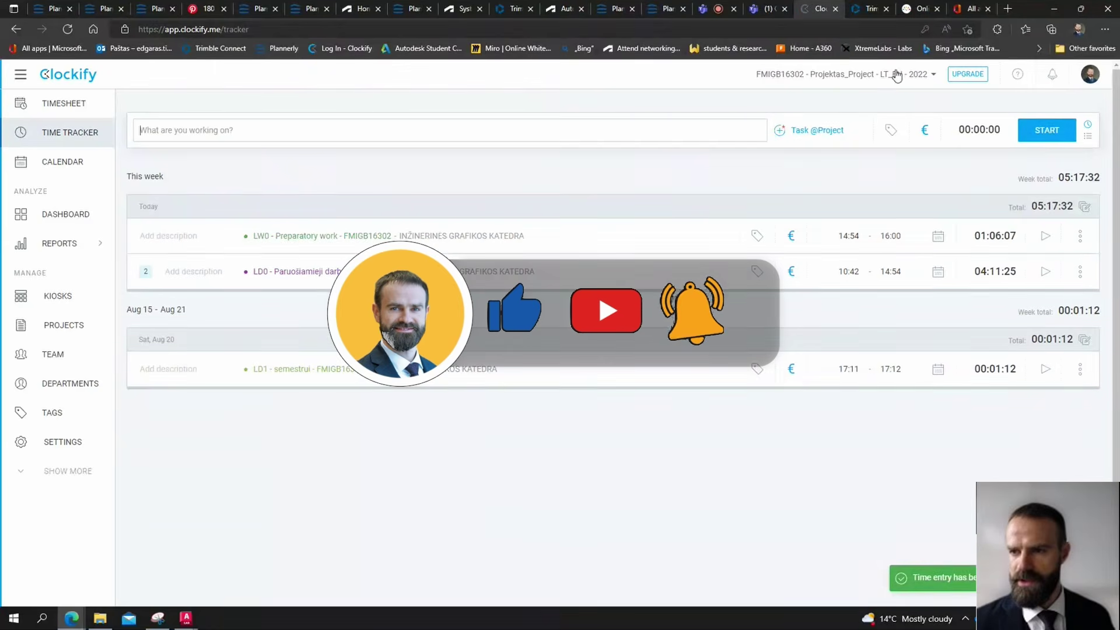